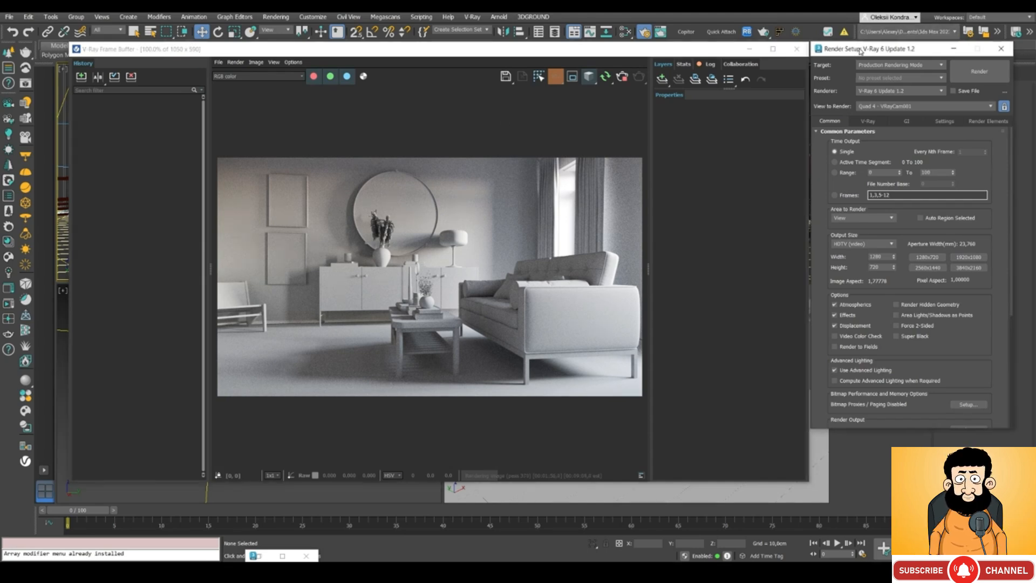
- Review the available renderers in Render Setup, keeping V-Ray 6 Update 1.2 selected
drag(863, 49, 868, 51)
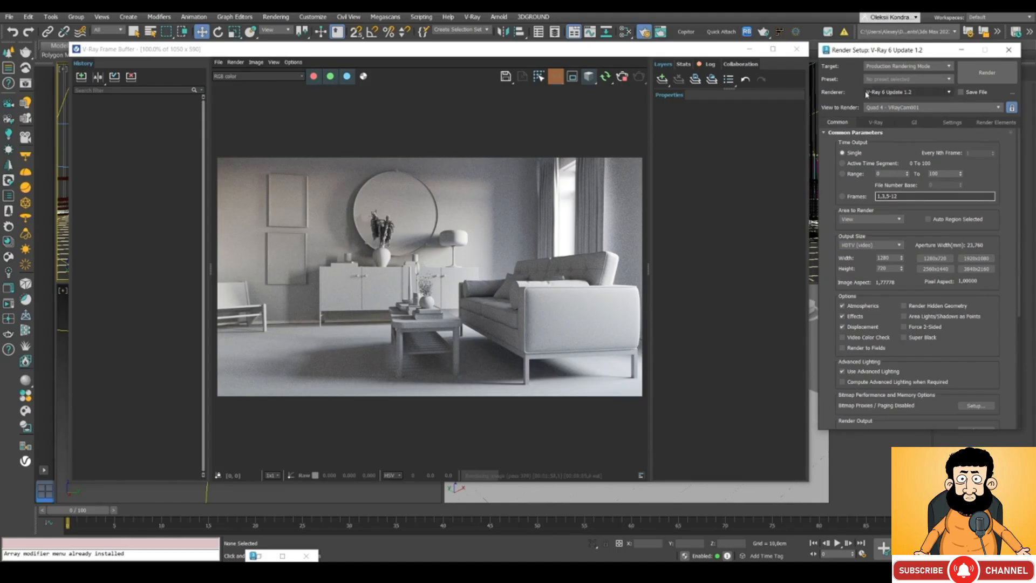
click(880, 95)
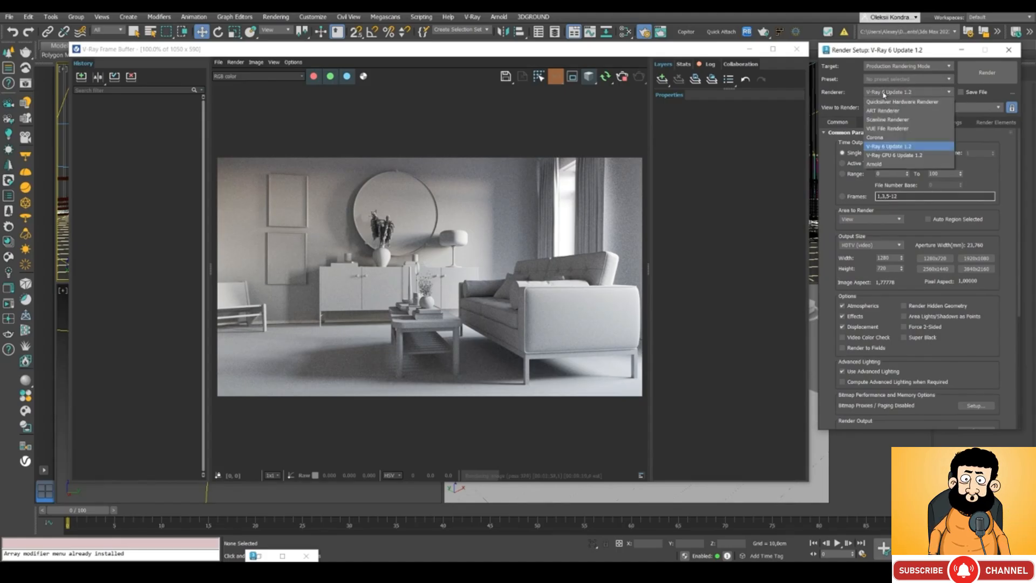
click(847, 91)
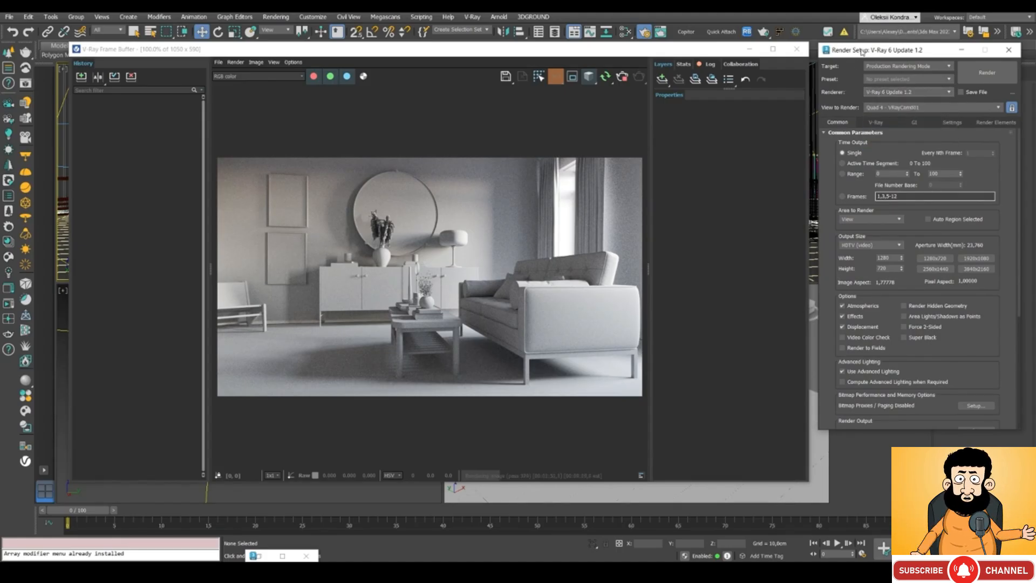
drag(861, 51, 859, 50)
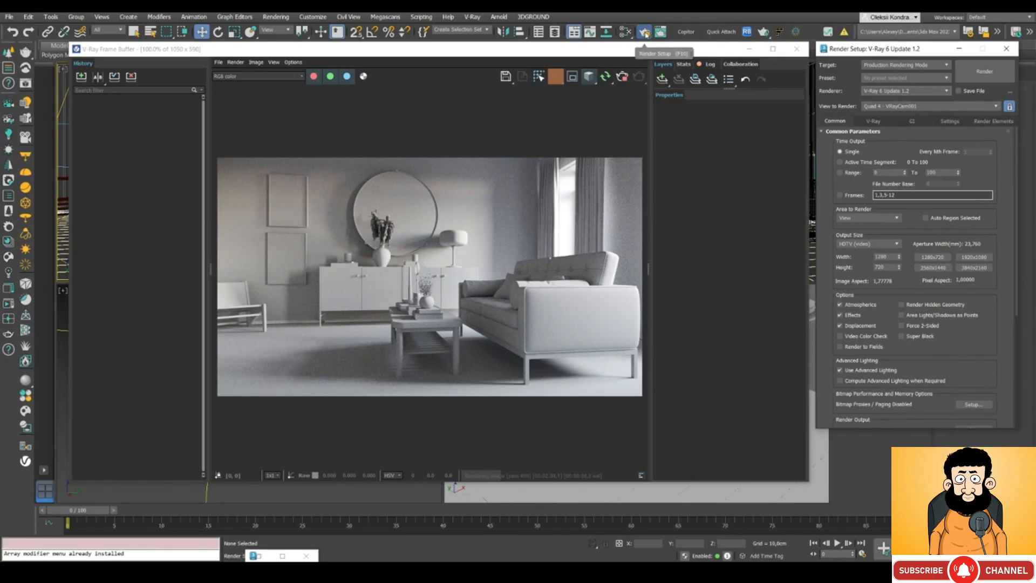
drag(852, 51, 851, 51)
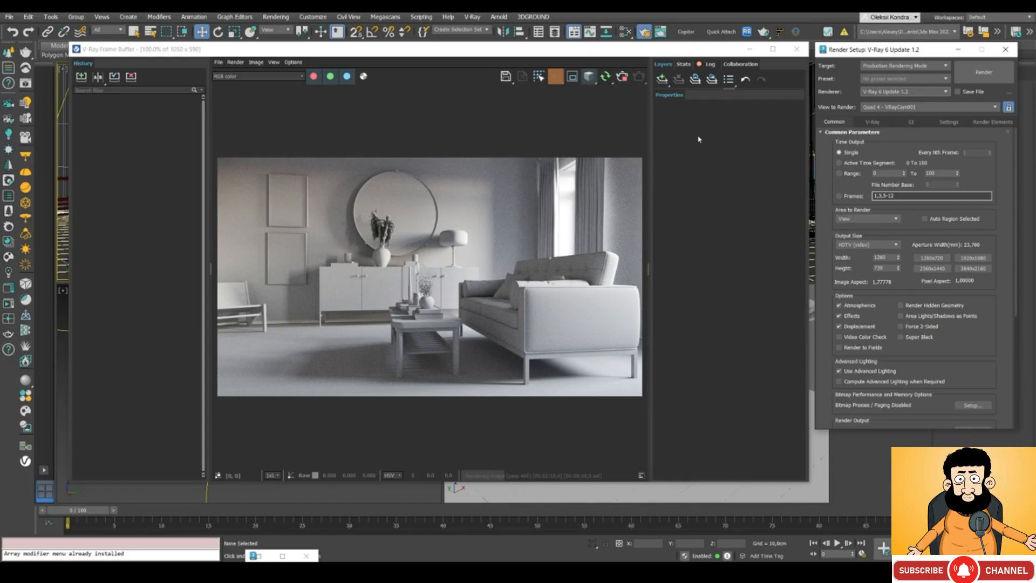
- Expand the V-Ray Frame buffer settings in Render Setup and bring the frame buffer window to the front
click(870, 123)
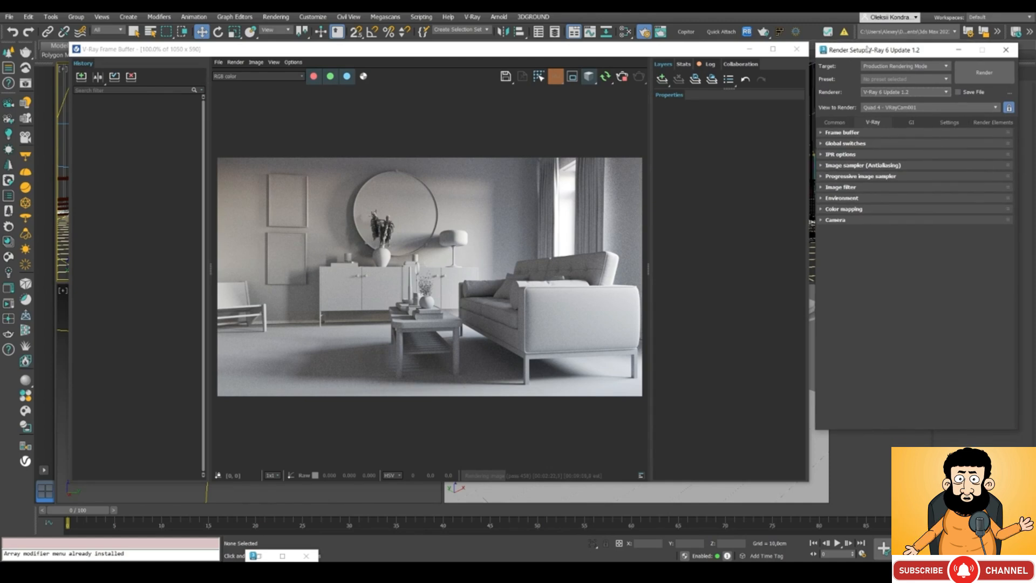
click(821, 133)
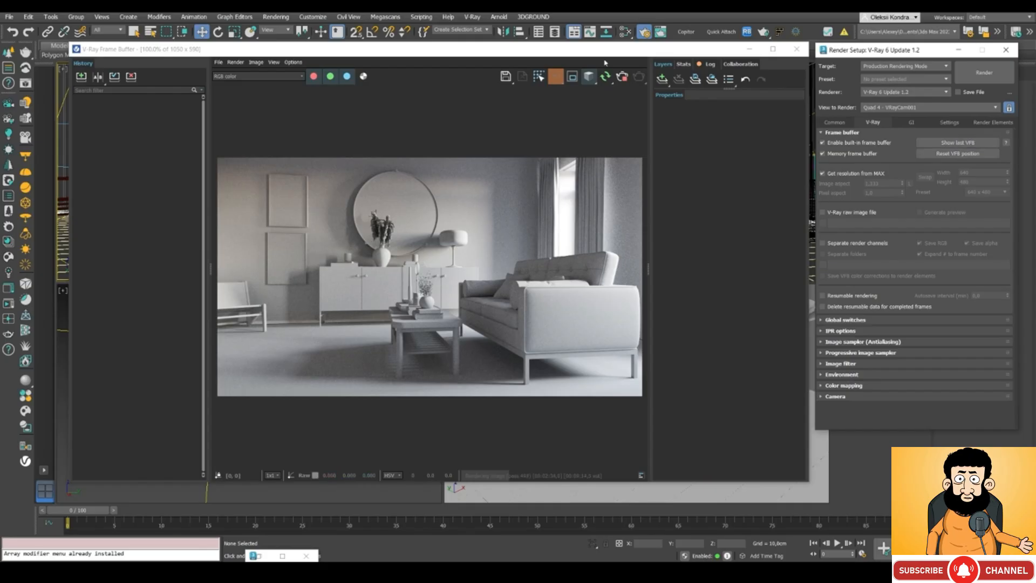
click(547, 52)
drag(547, 51, 548, 50)
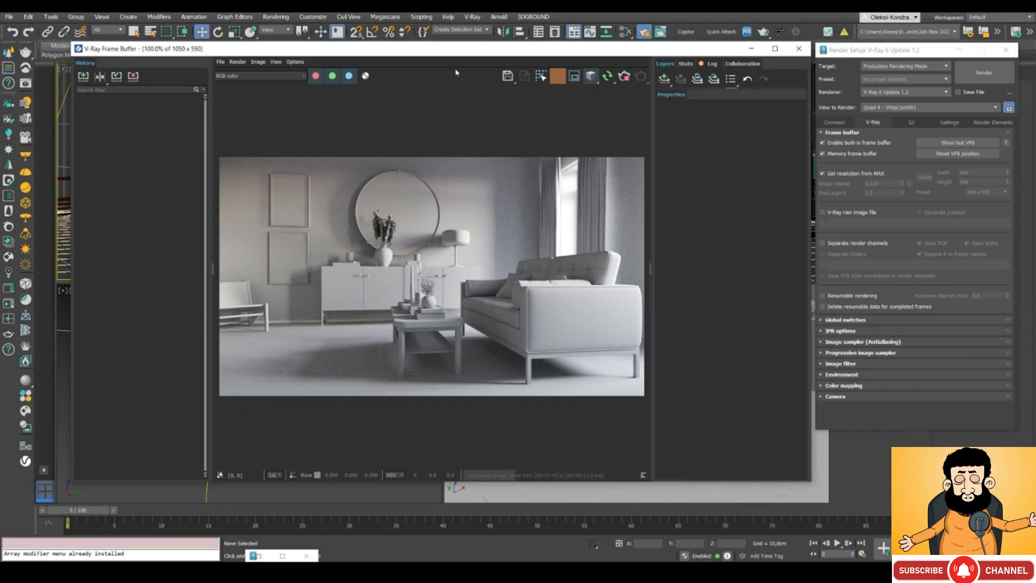
drag(439, 53, 441, 53)
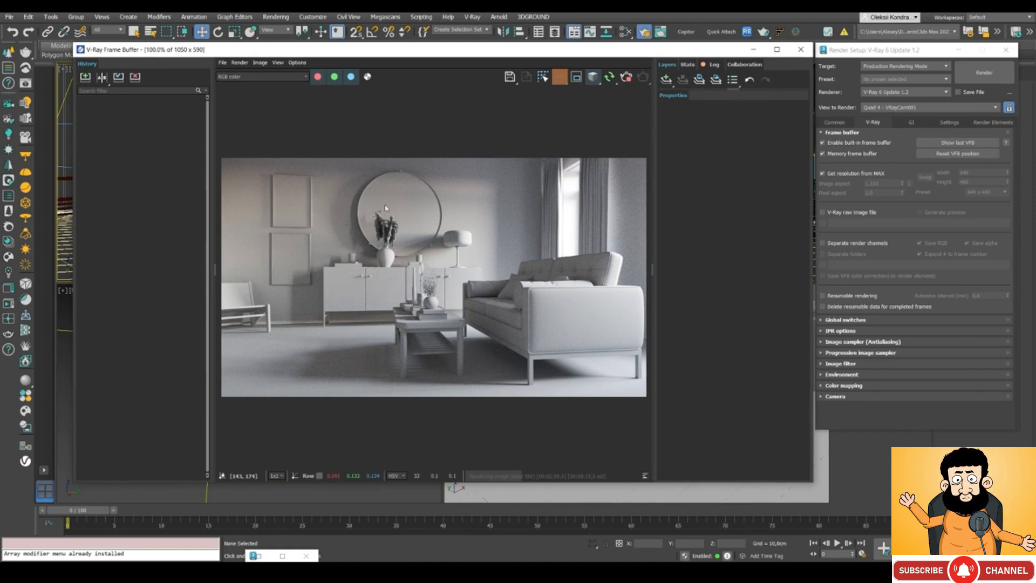
drag(406, 53, 402, 53)
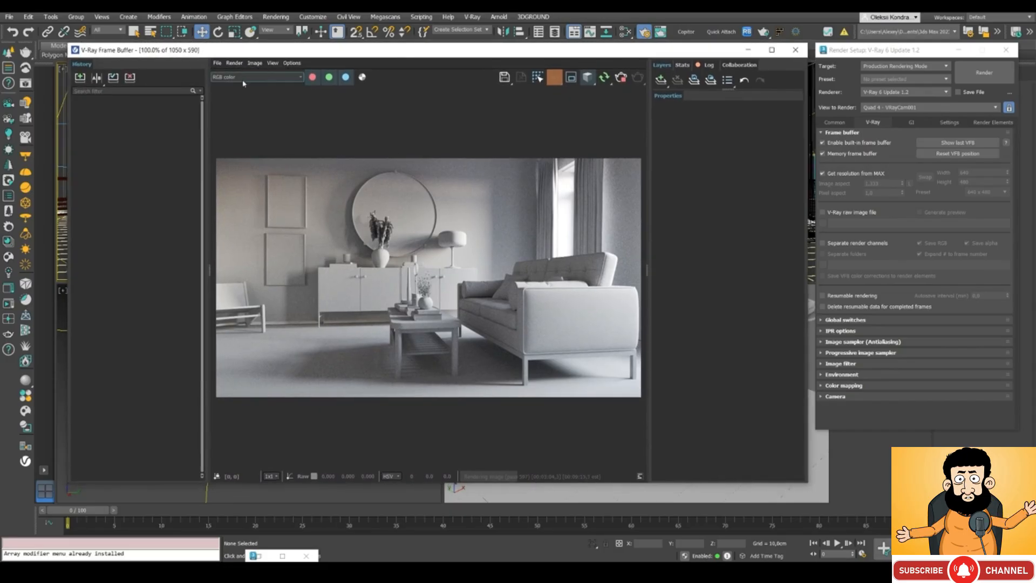
- View the VRayWireColor, VRayObjectID and Alpha channels in the frame buffer, then return to RGB color
click(235, 78)
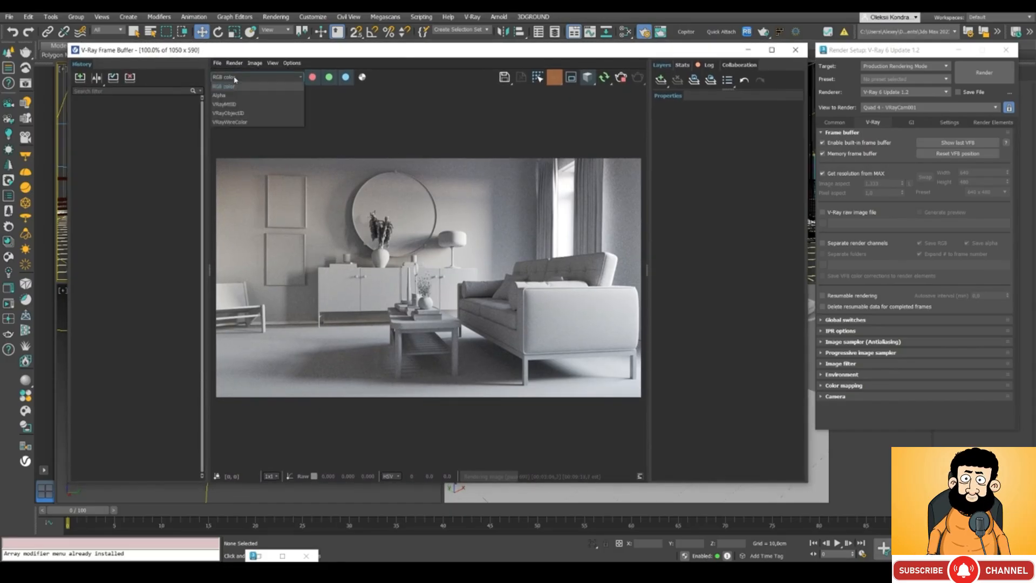
click(249, 123)
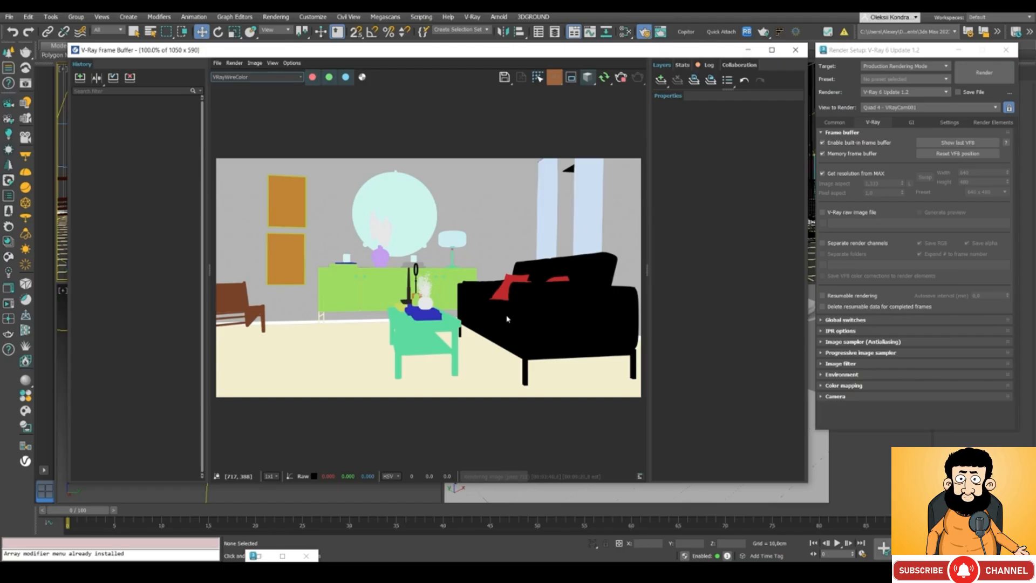
click(235, 78)
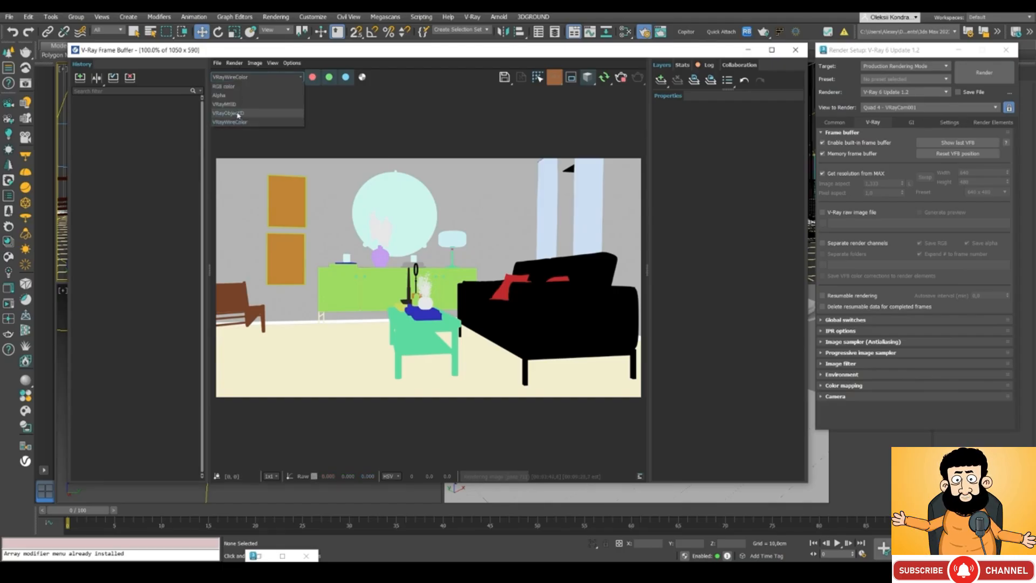
click(240, 113)
click(235, 77)
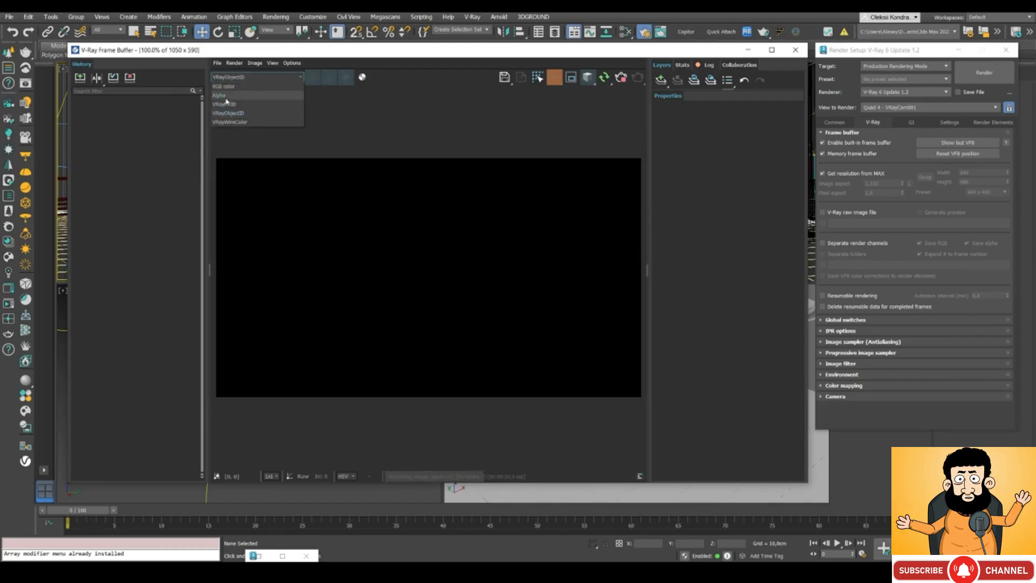
click(237, 95)
click(238, 78)
click(237, 85)
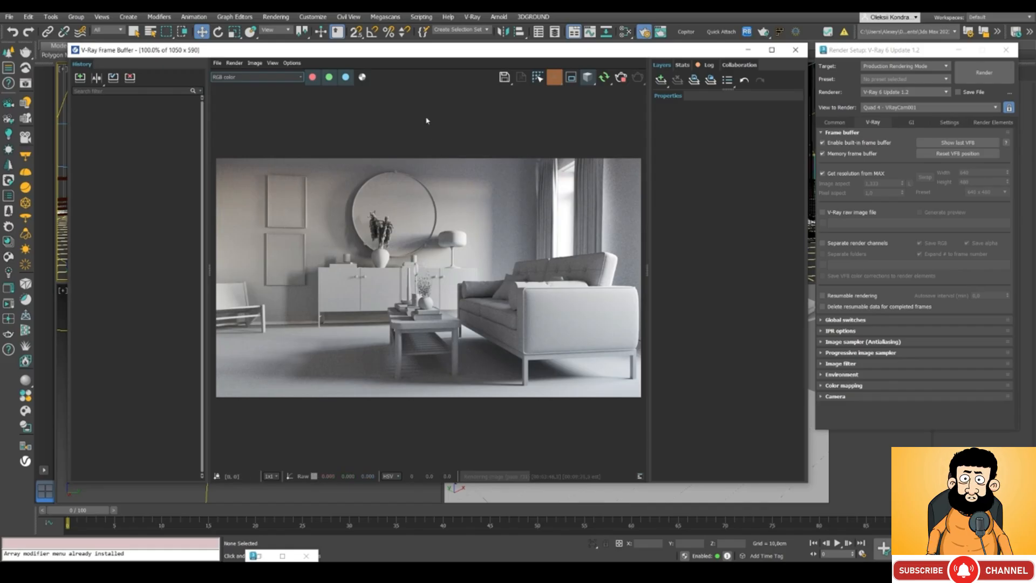
- Preview the render without its red channel and without its green channel, restoring each one
click(313, 78)
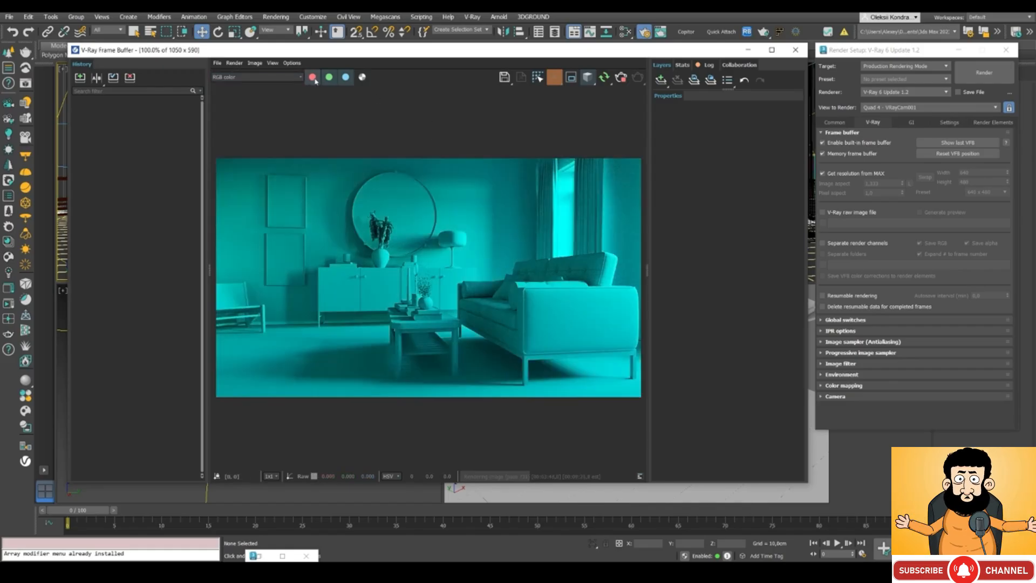
click(312, 78)
click(330, 78)
click(330, 79)
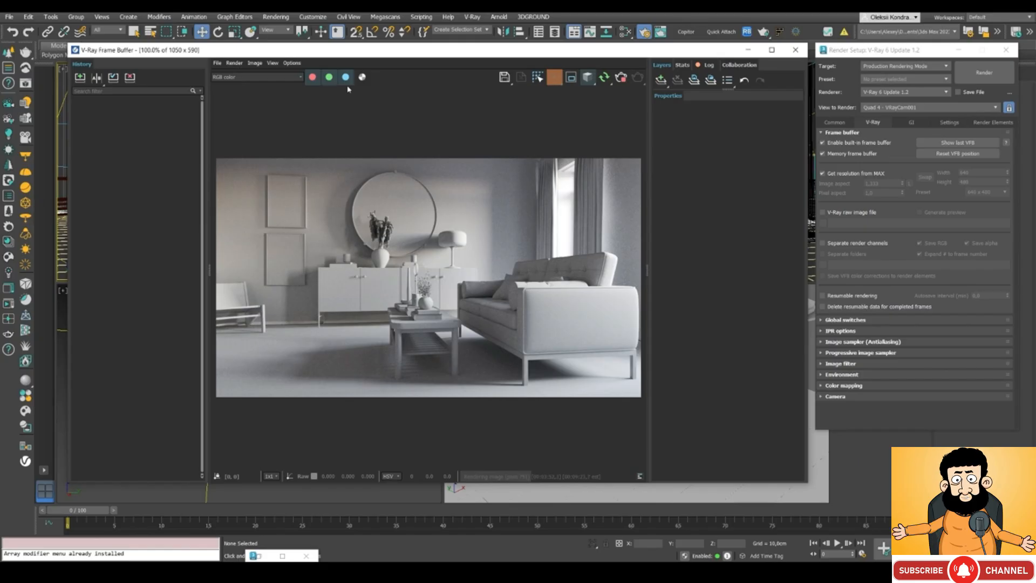
- Review the file formats available for saving the rendered image and close the dialog without saving
click(503, 79)
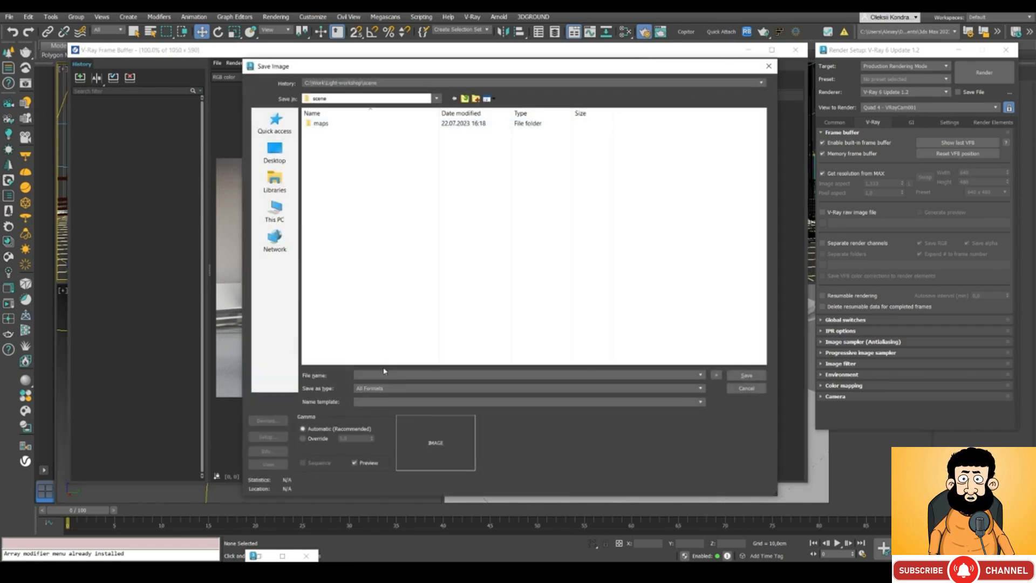
click(382, 389)
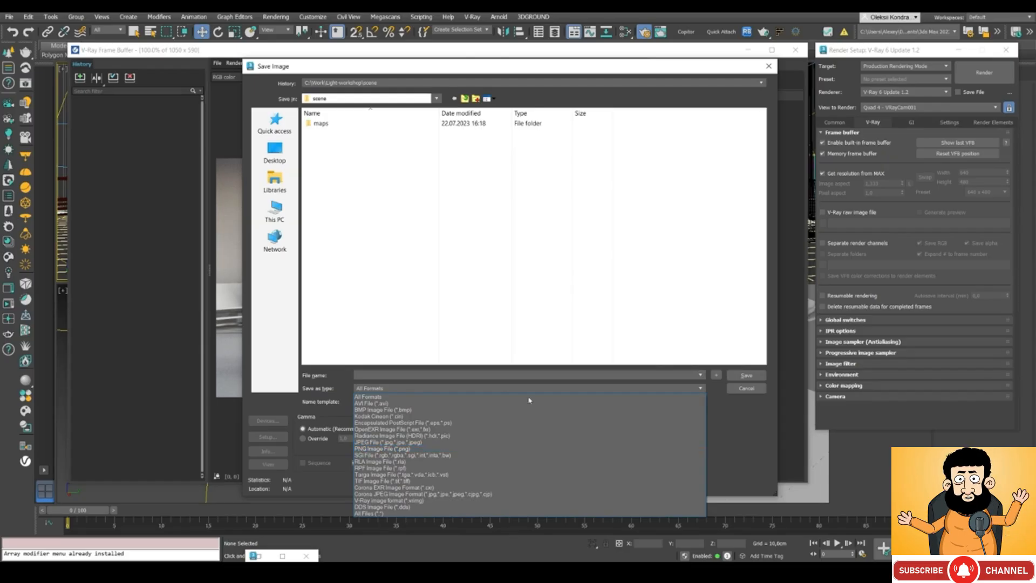
click(770, 406)
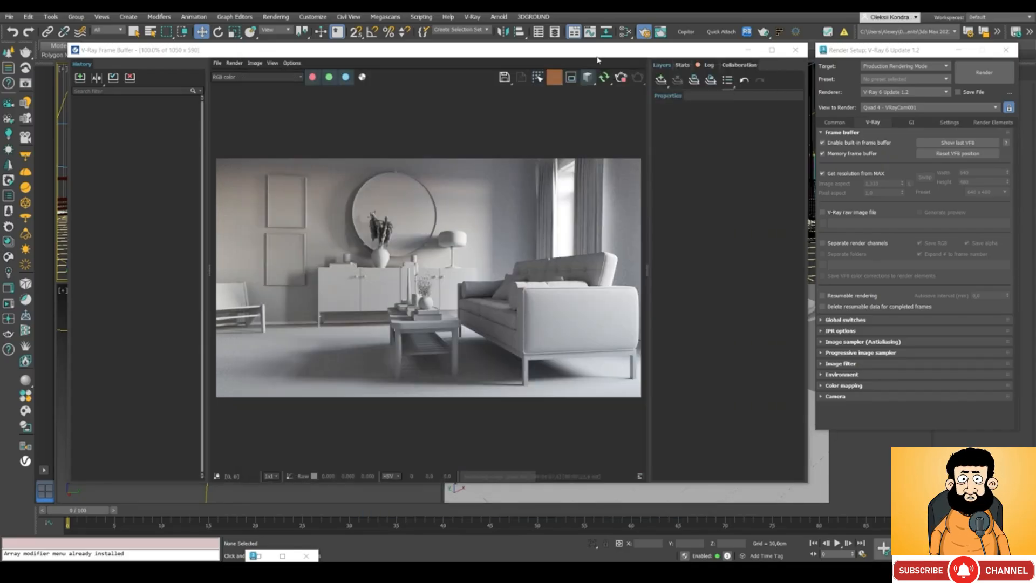
click(768, 66)
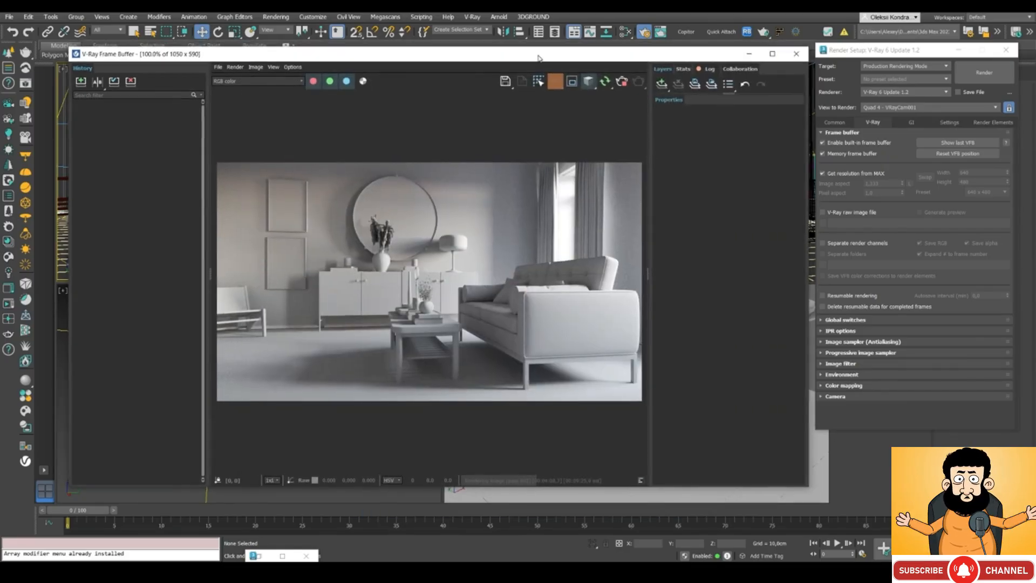
- Enable mouse-following rendering and restart the render with a close view of the coffee table and sofa
click(511, 90)
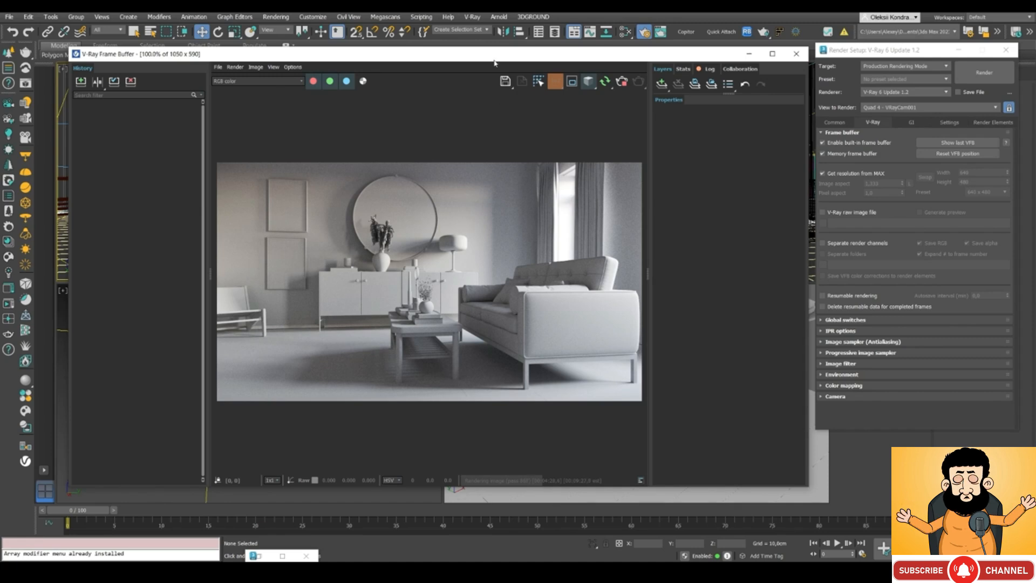
drag(488, 58, 495, 62)
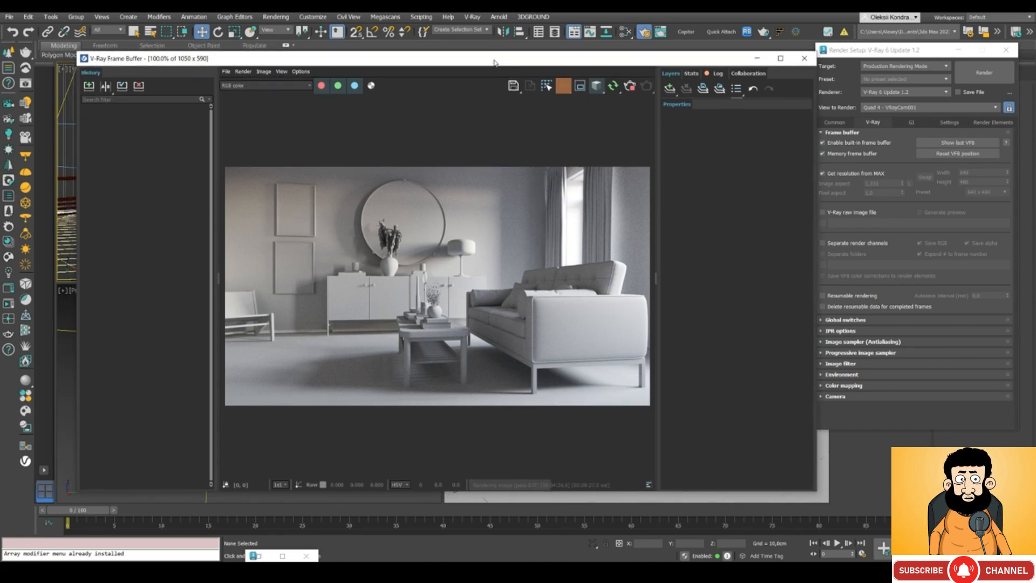
click(547, 87)
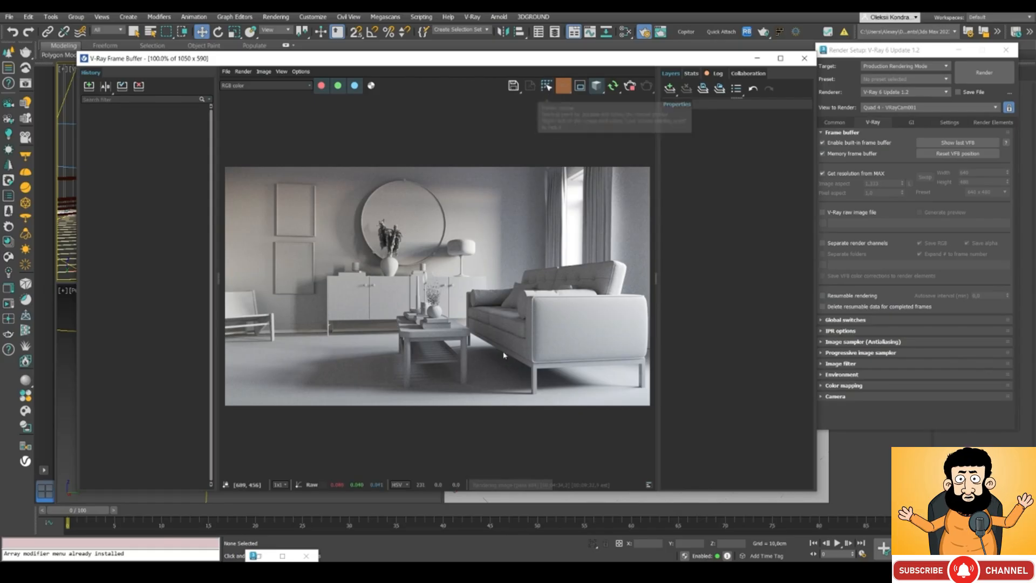
scroll(499, 288, up, 2)
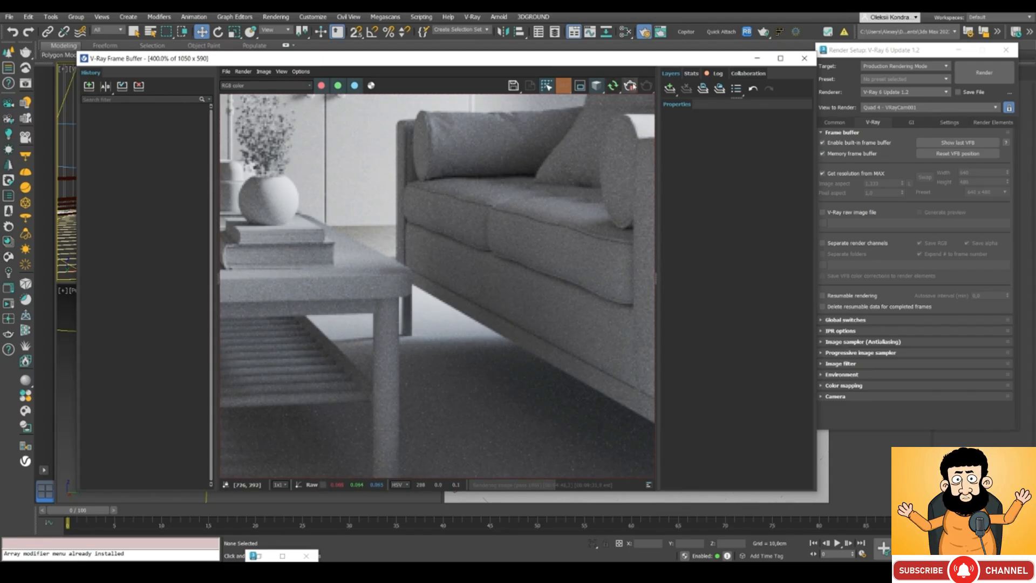
click(630, 86)
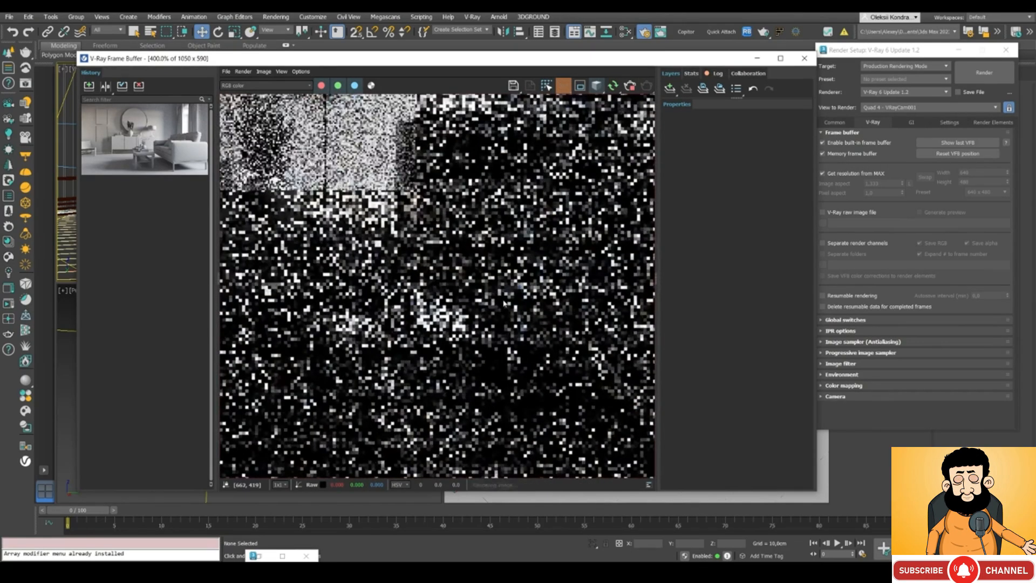
- Examine how the render refines around the coffee table, vase, cabinet and sofa at different magnifications
scroll(503, 303, down, 3)
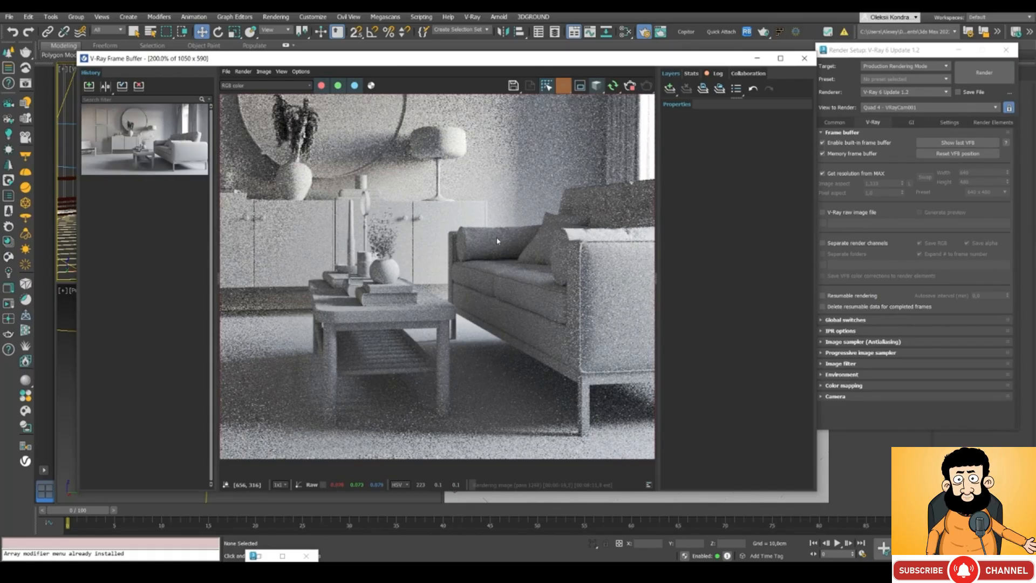
scroll(497, 241, down, 2)
scroll(487, 318, up, 2)
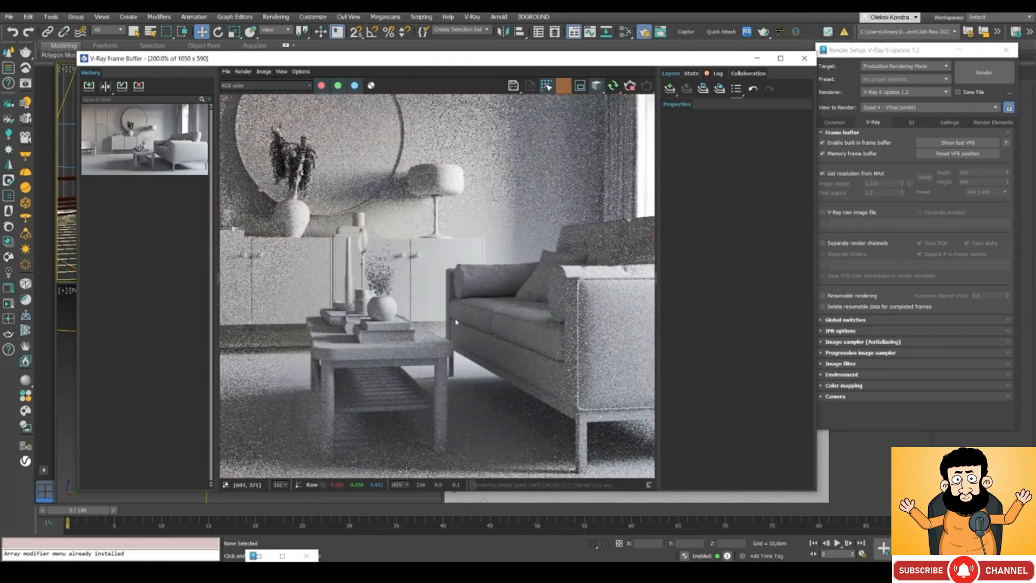
scroll(379, 311, up, 1)
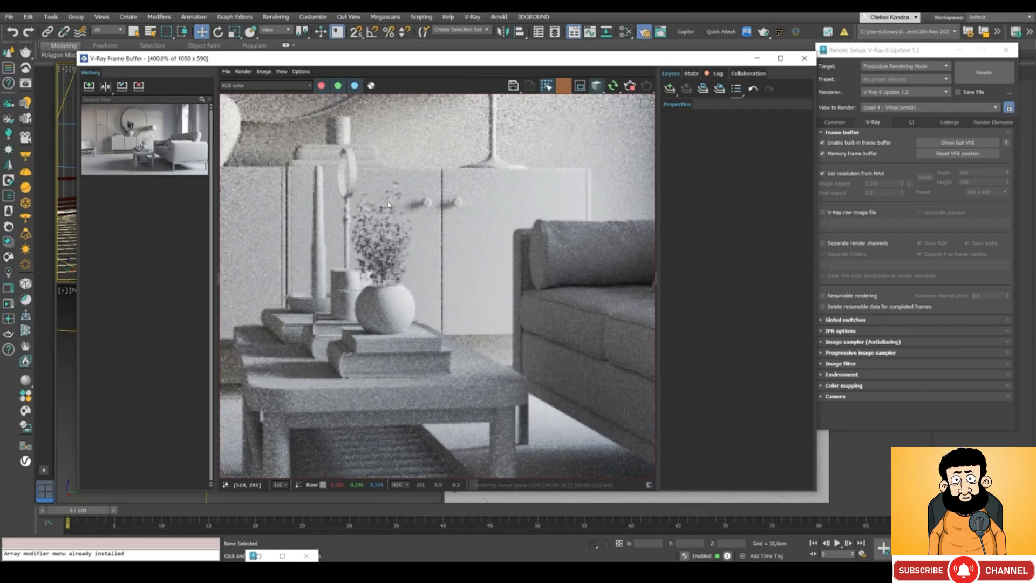
scroll(389, 204, down, 1)
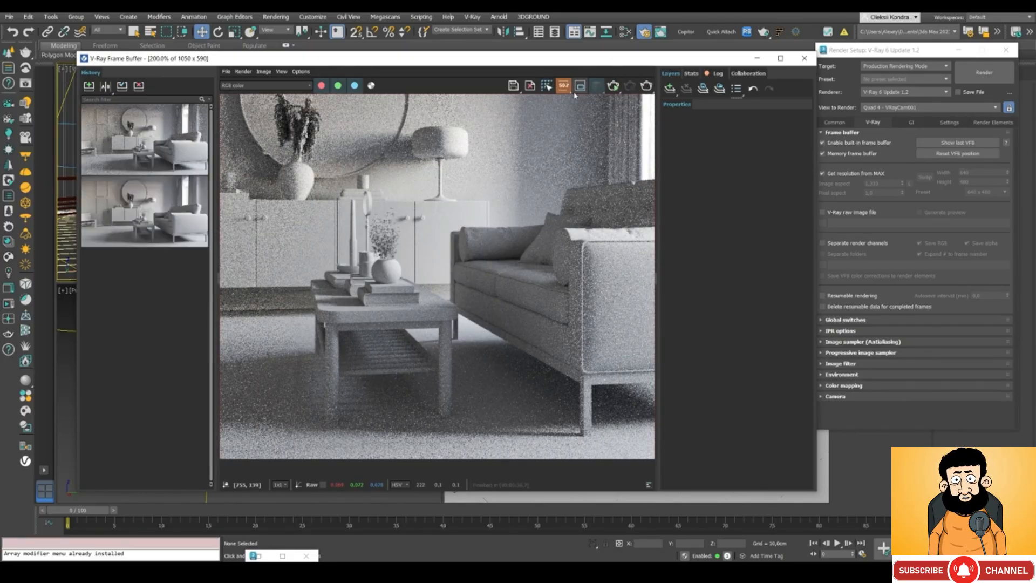
- Try the 25% test resolution for the frame buffer and set it back to 50%
click(568, 93)
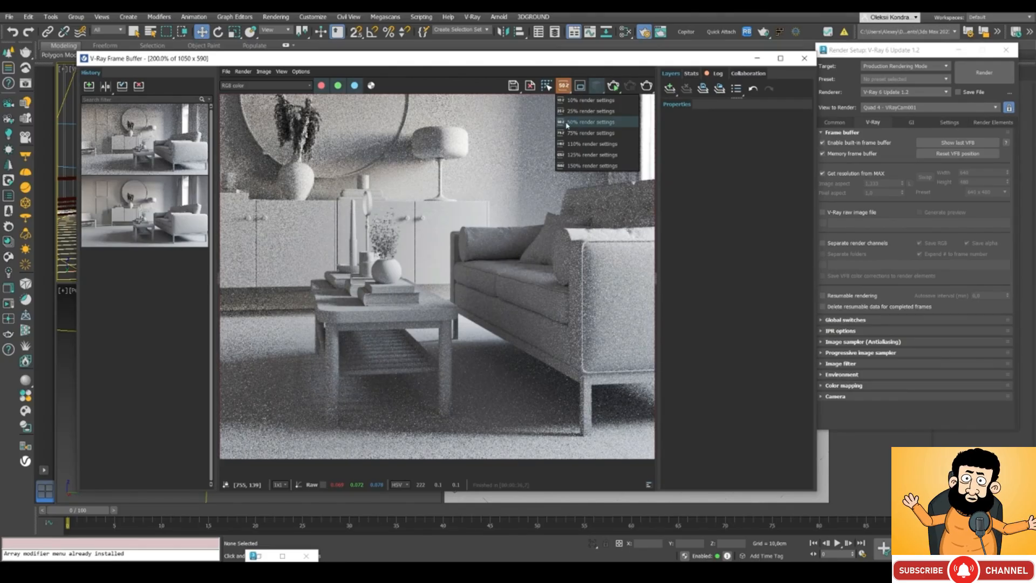
click(567, 123)
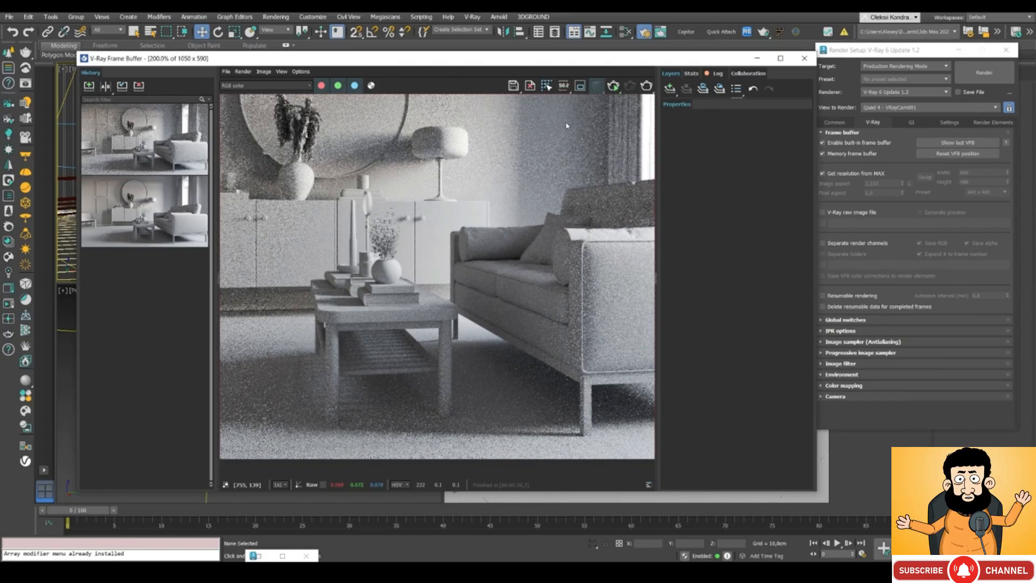
click(564, 88)
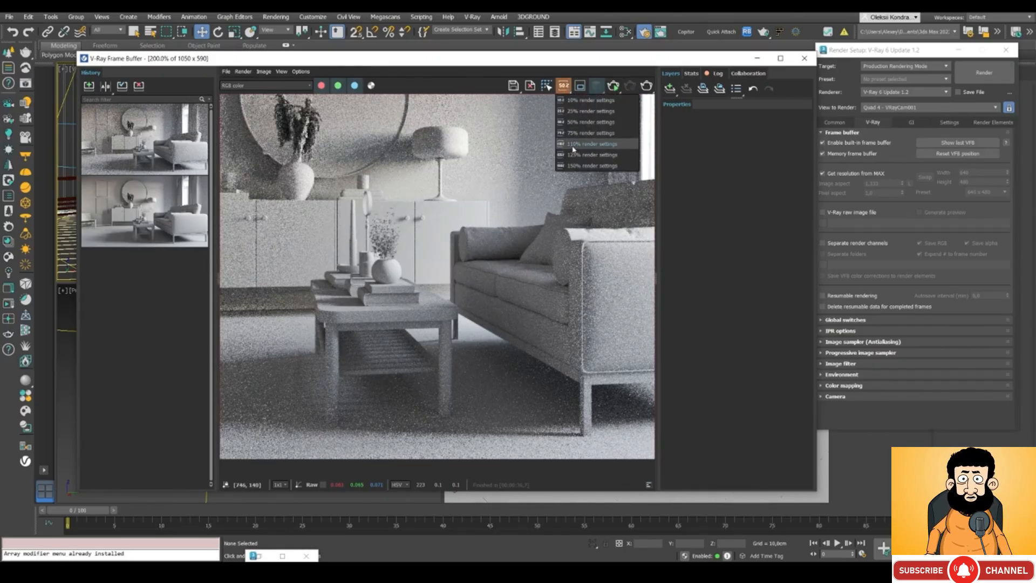
click(561, 111)
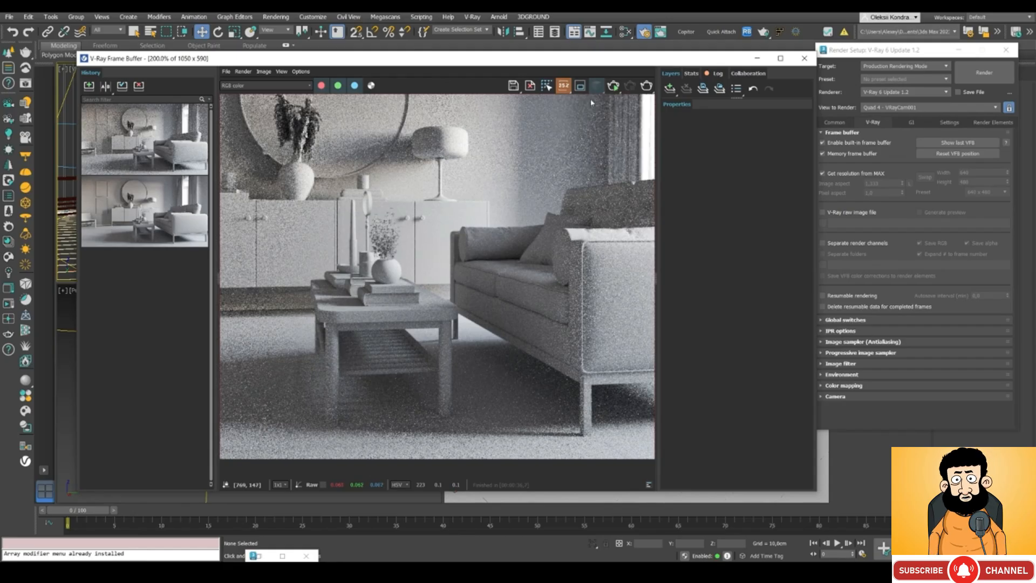
click(568, 90)
click(570, 124)
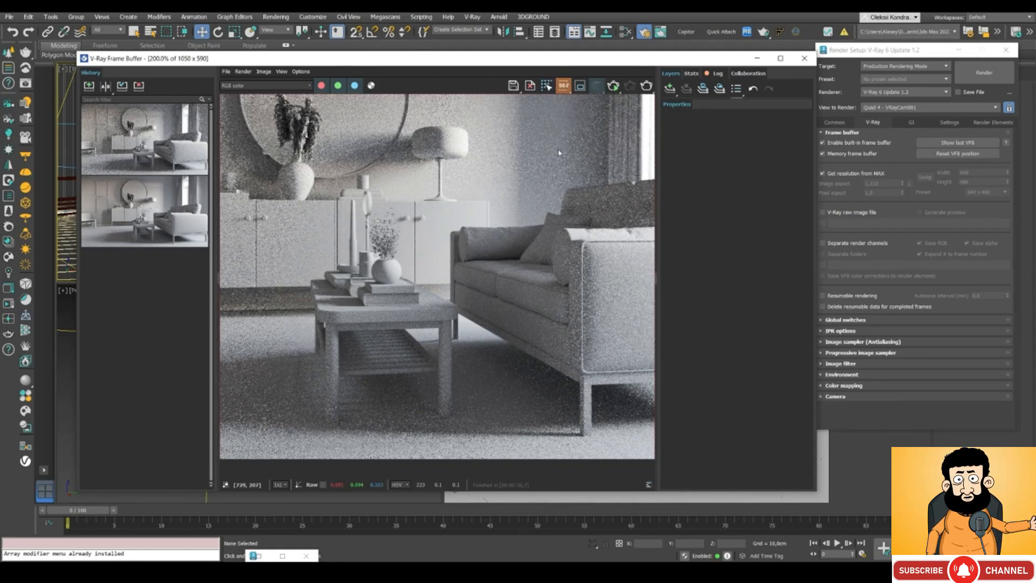
- Enable region rendering, draw a region around the round mirror and table lamp, and start interactive rendering
scroll(559, 152, down, 1)
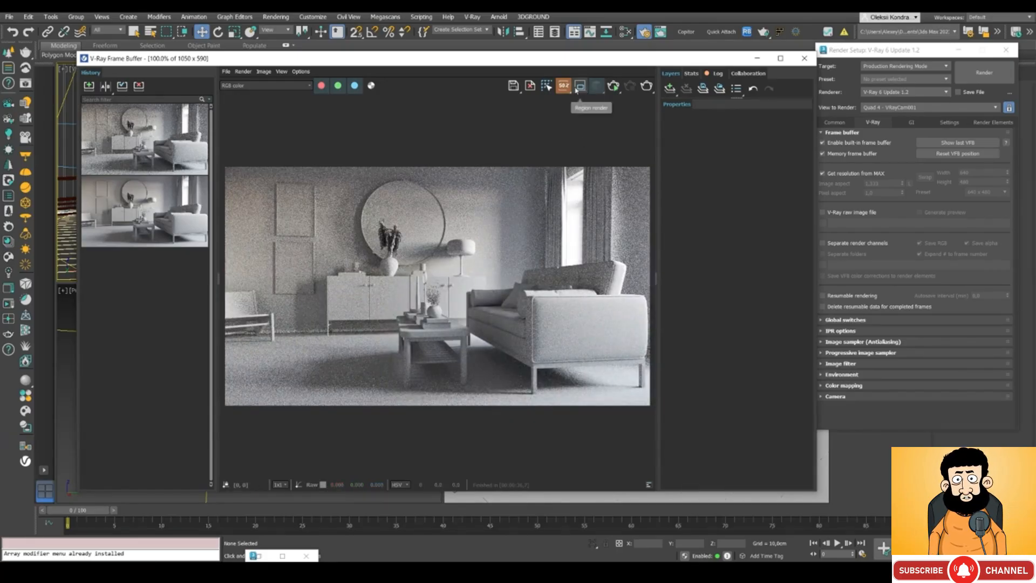
click(581, 91)
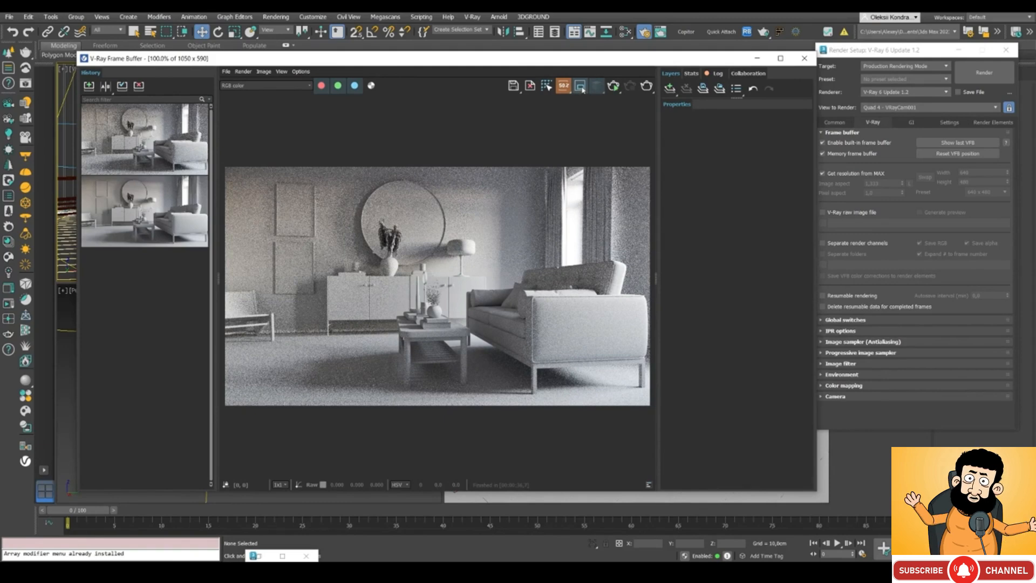
drag(343, 173, 483, 287)
click(613, 86)
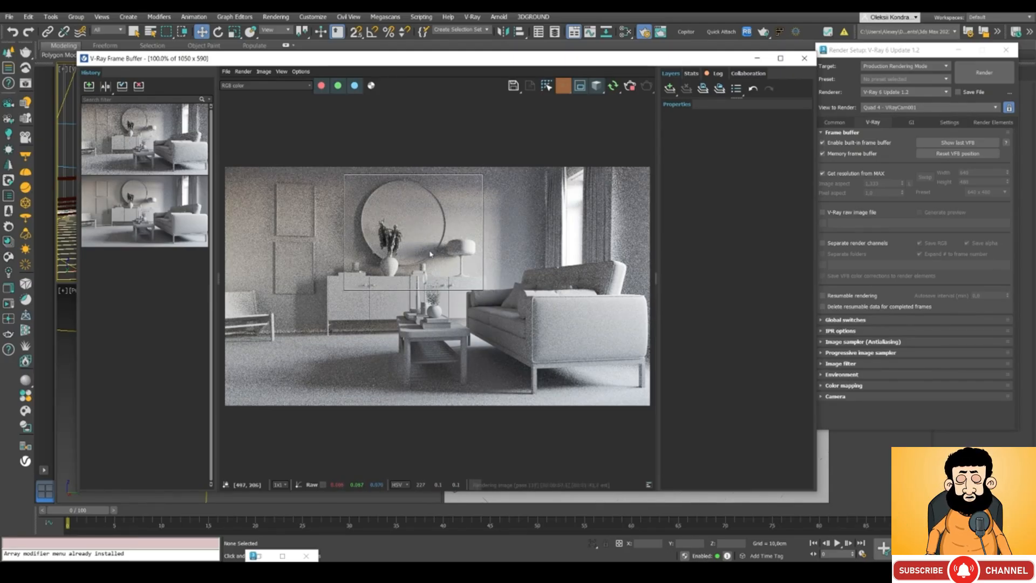
- Move and resize the render region over the wall, table lamp, curtains and sofa to refine different parts of the image
drag(430, 253, 507, 237)
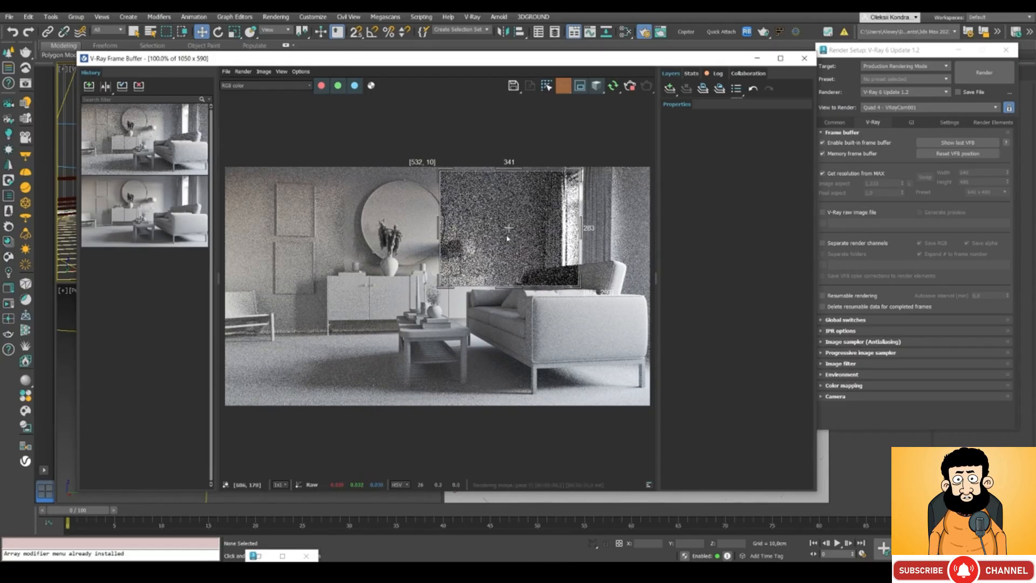
drag(512, 235, 516, 237)
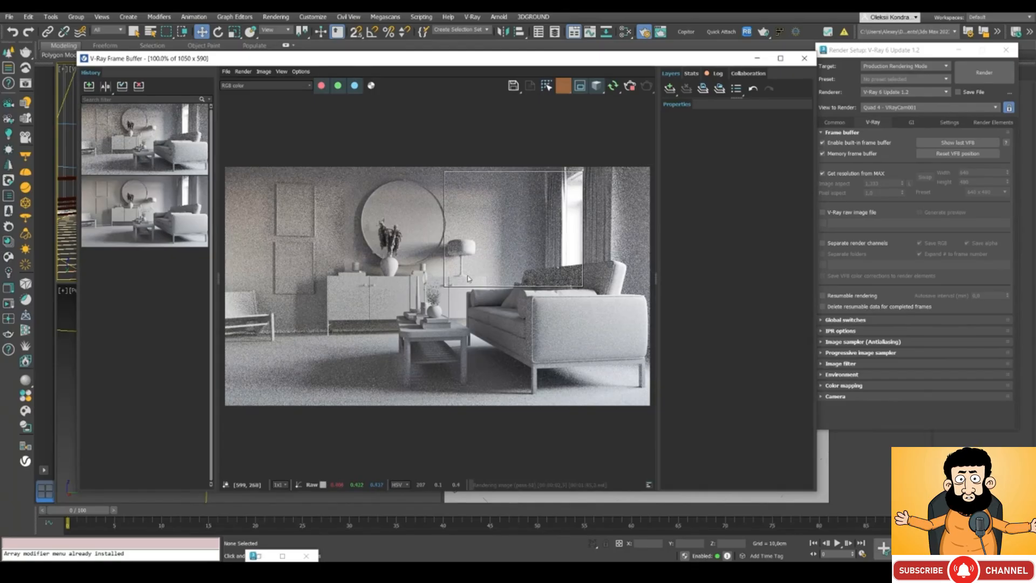
drag(444, 290, 520, 231)
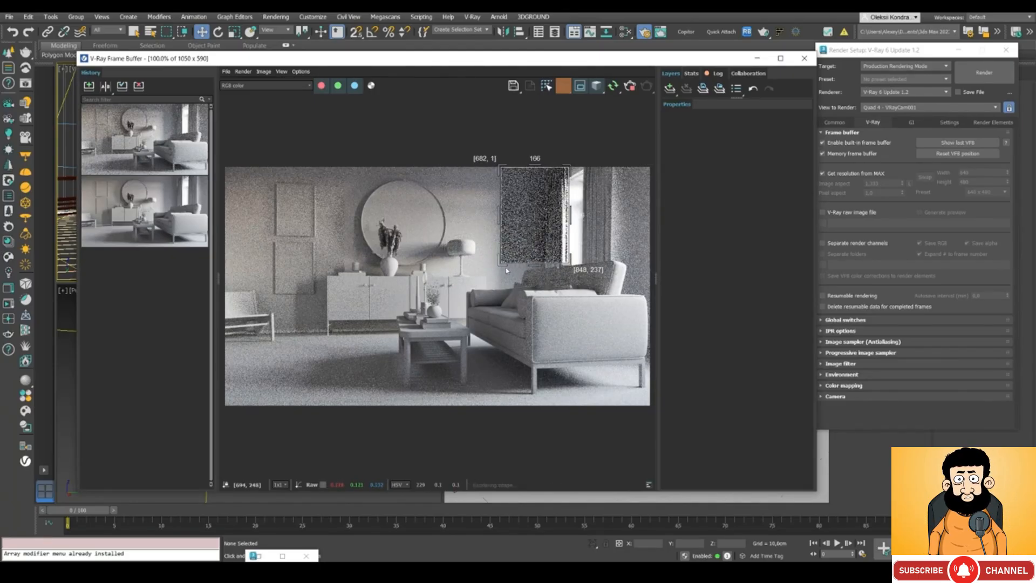
drag(501, 264, 458, 290)
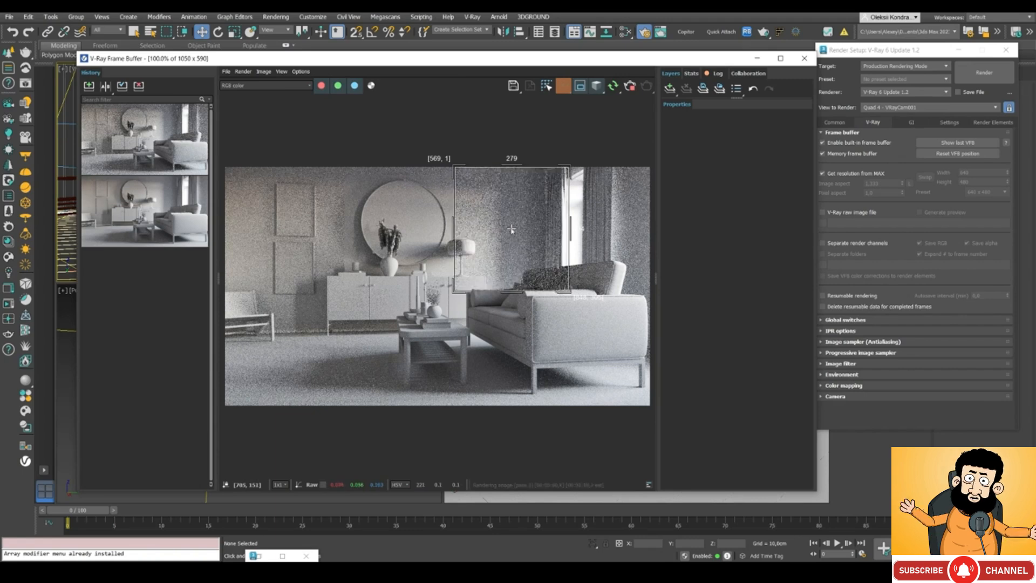
drag(513, 228, 518, 162)
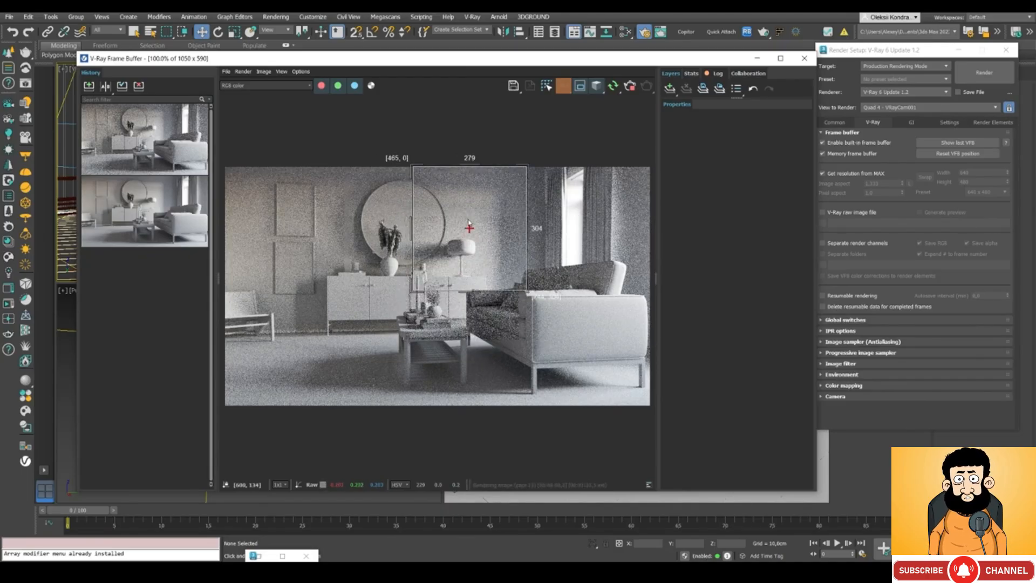
- Turn off region rendering so the interactive render covers the full image
scroll(507, 135, down, 2)
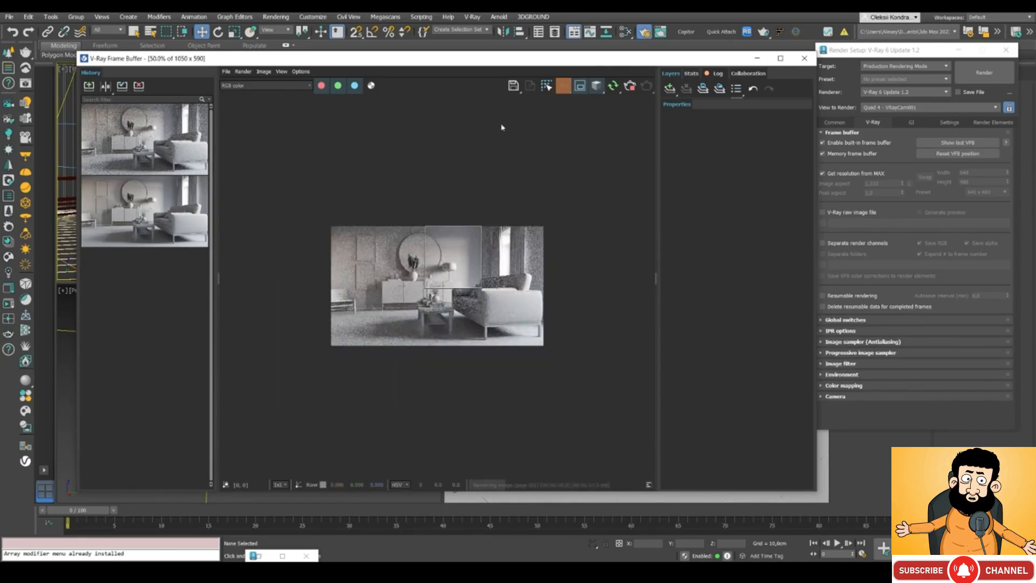
click(565, 87)
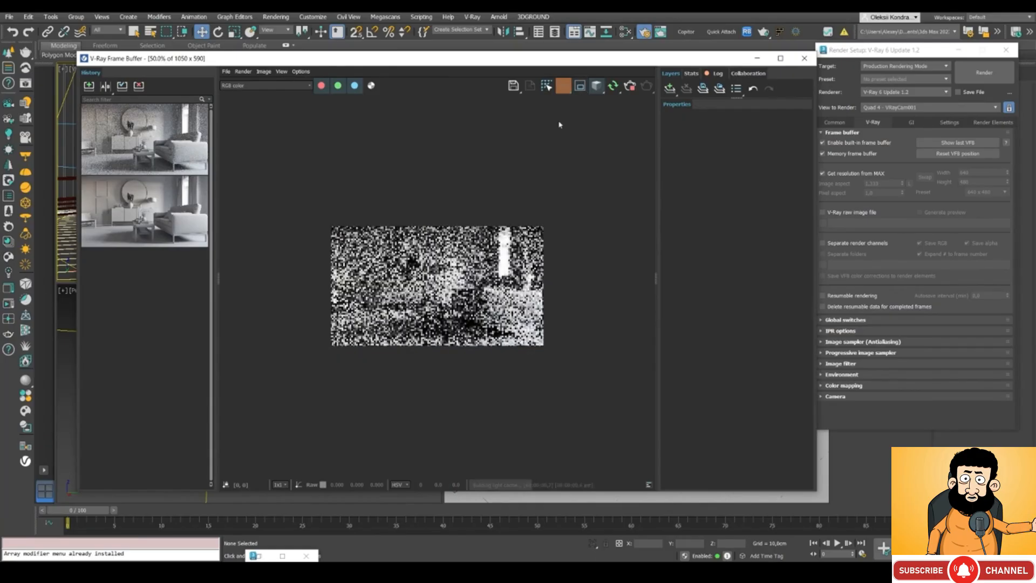
scroll(424, 280, up, 2)
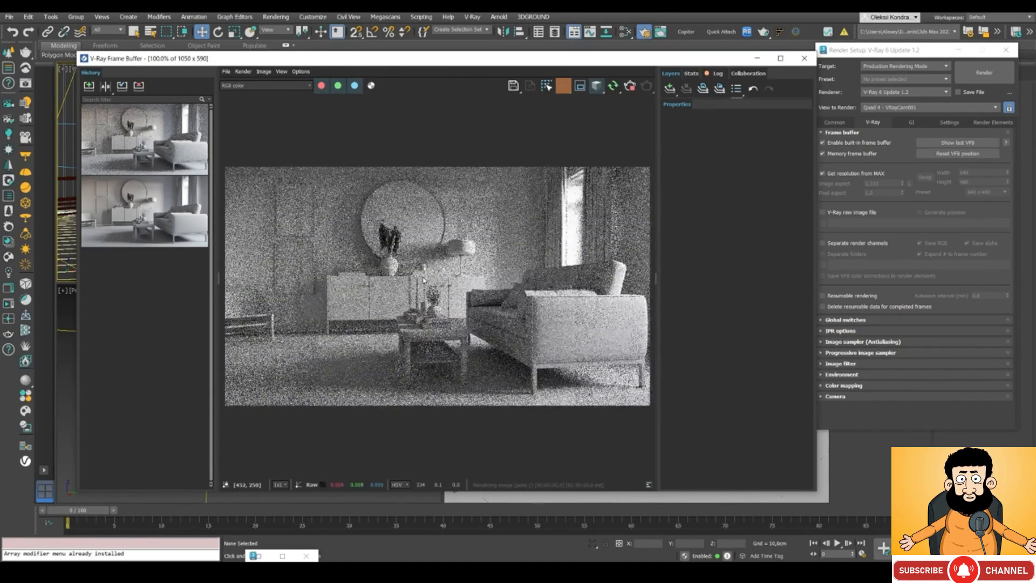
- Preview the living room in the UVs, Normals and Wireframe debug shading modes
click(602, 93)
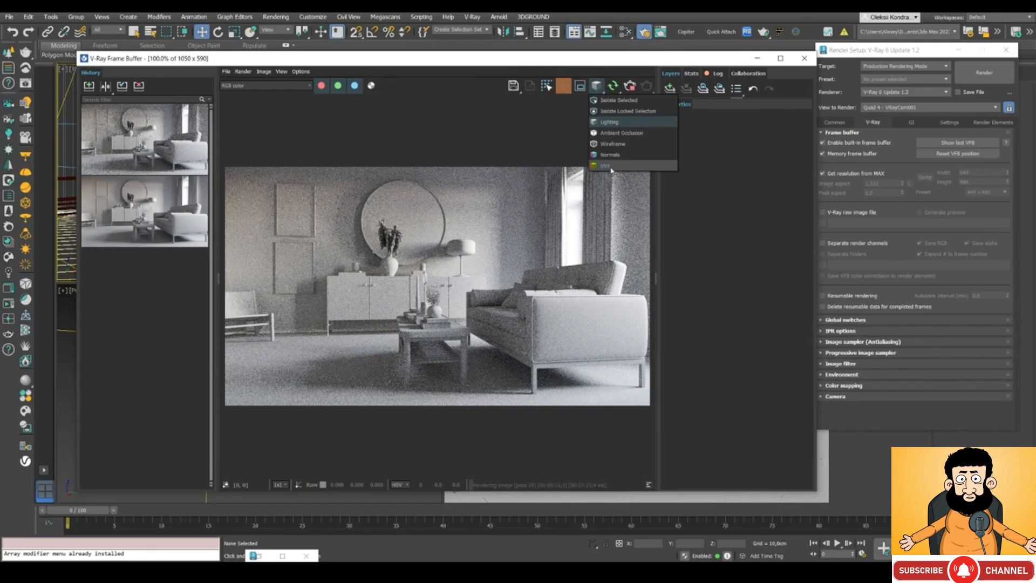
click(605, 165)
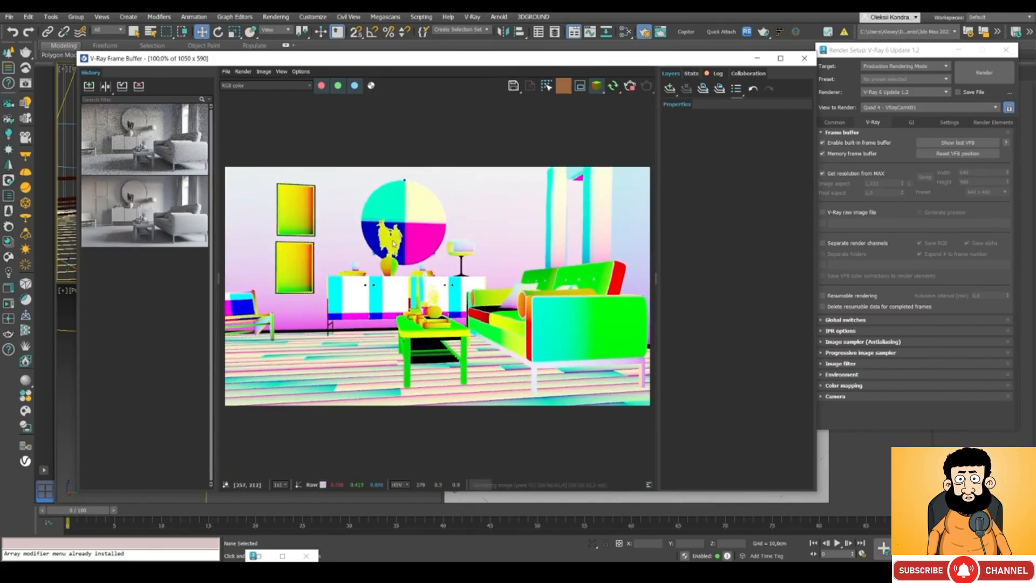
click(603, 93)
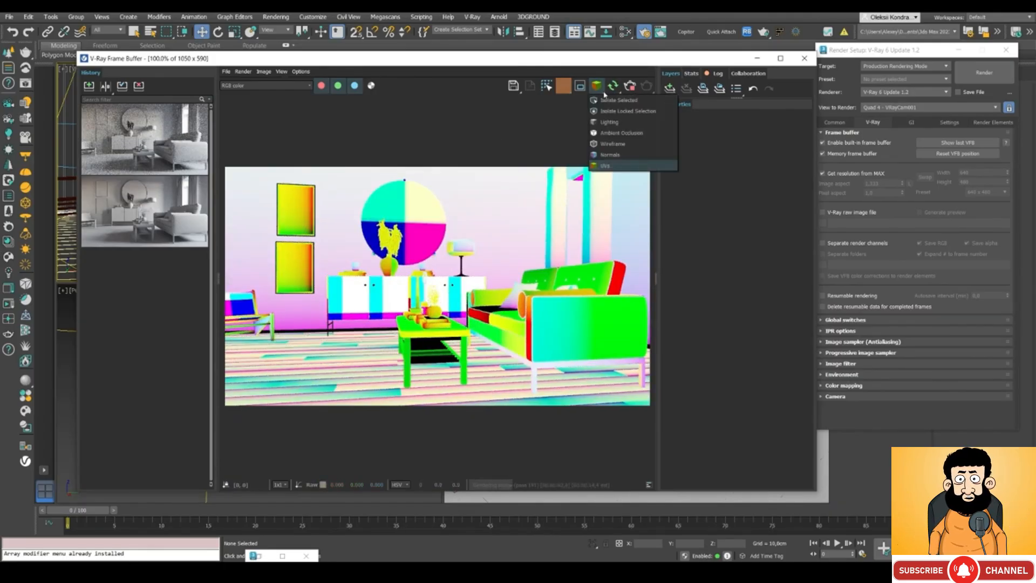
click(609, 155)
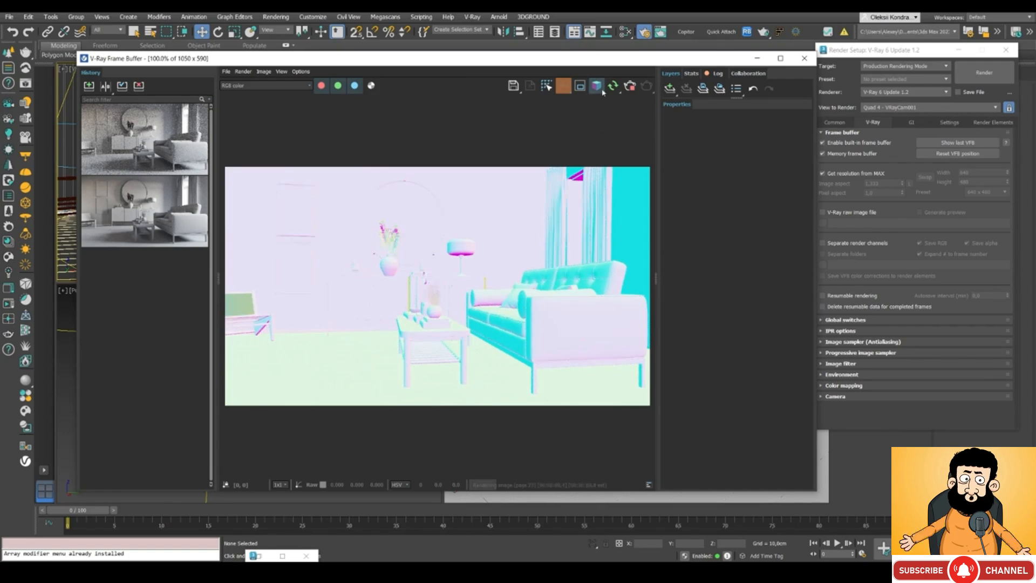
click(603, 93)
click(604, 144)
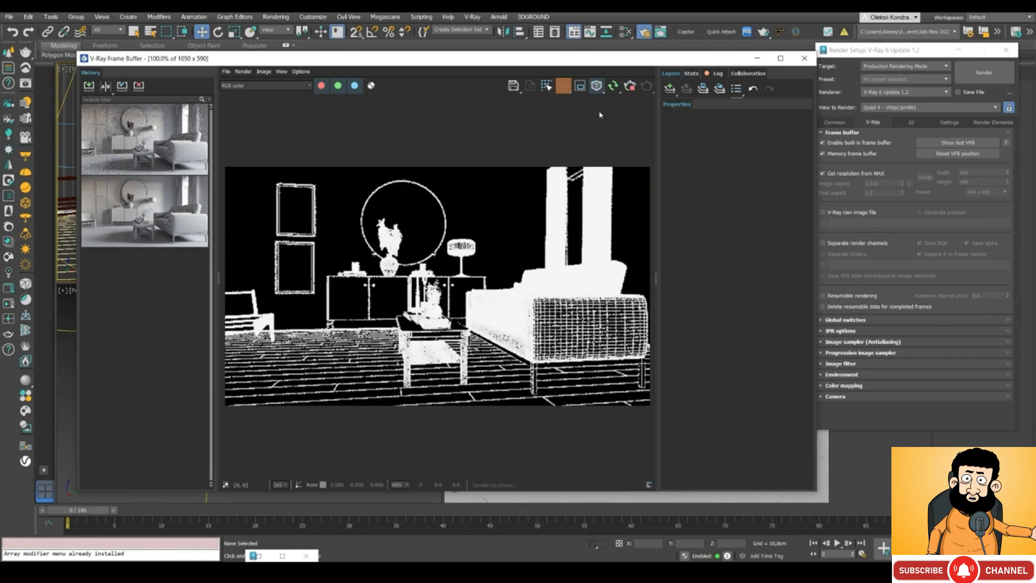
- Inspect the scene in Ambient Occlusion debug shading and return the render to Lighting mode
click(603, 93)
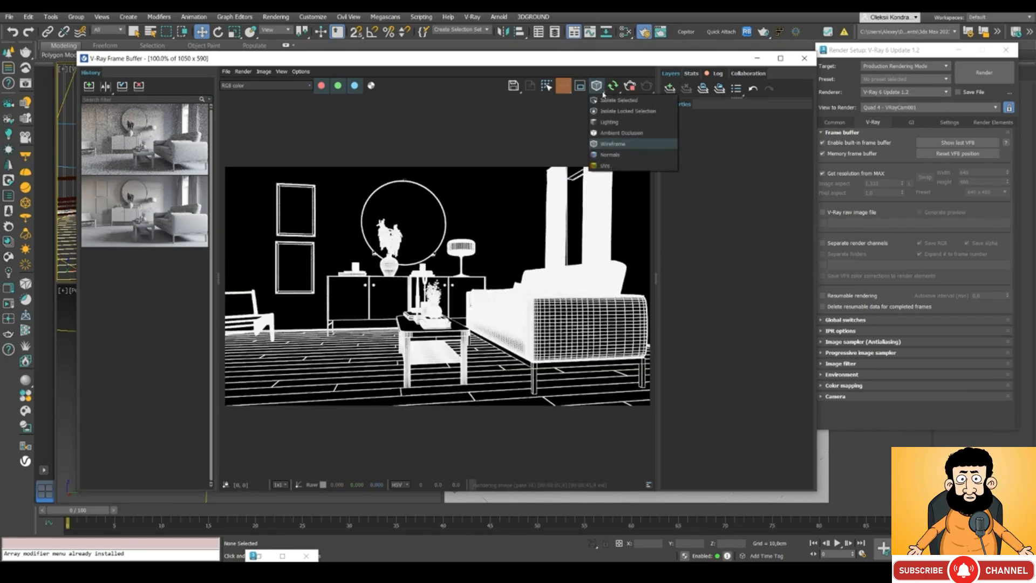
click(615, 132)
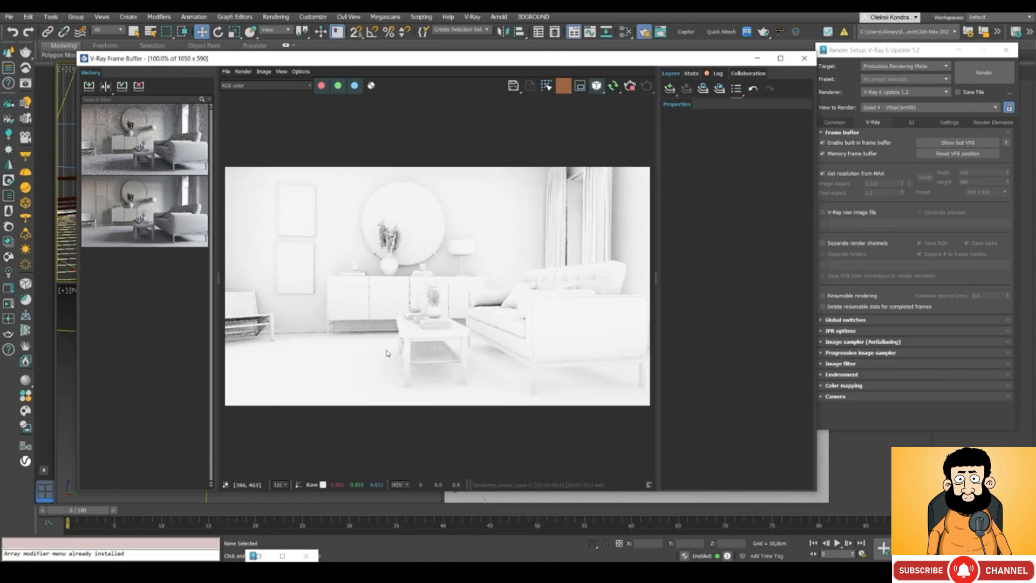
scroll(359, 328, up, 1)
scroll(358, 327, down, 1)
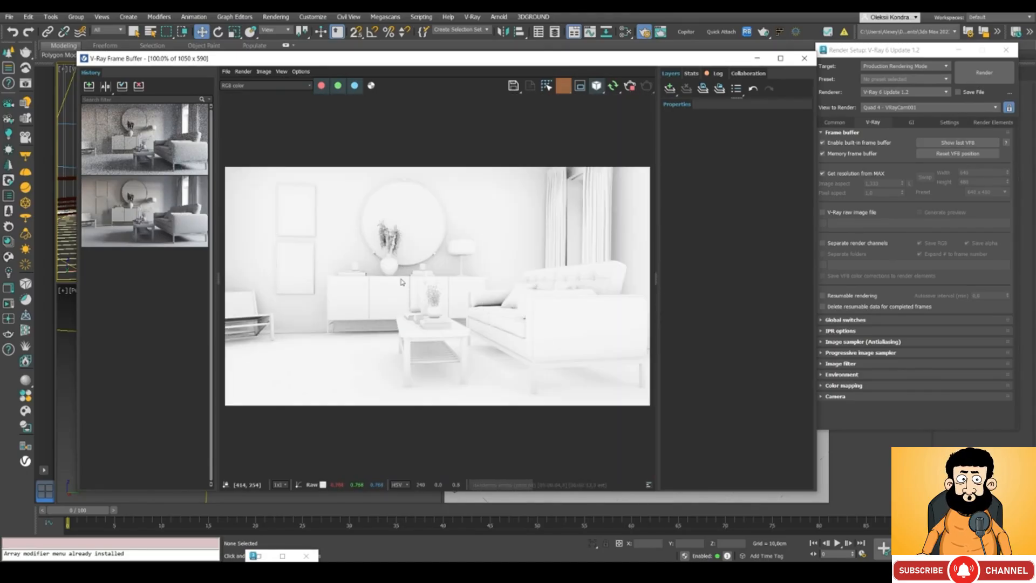
click(596, 86)
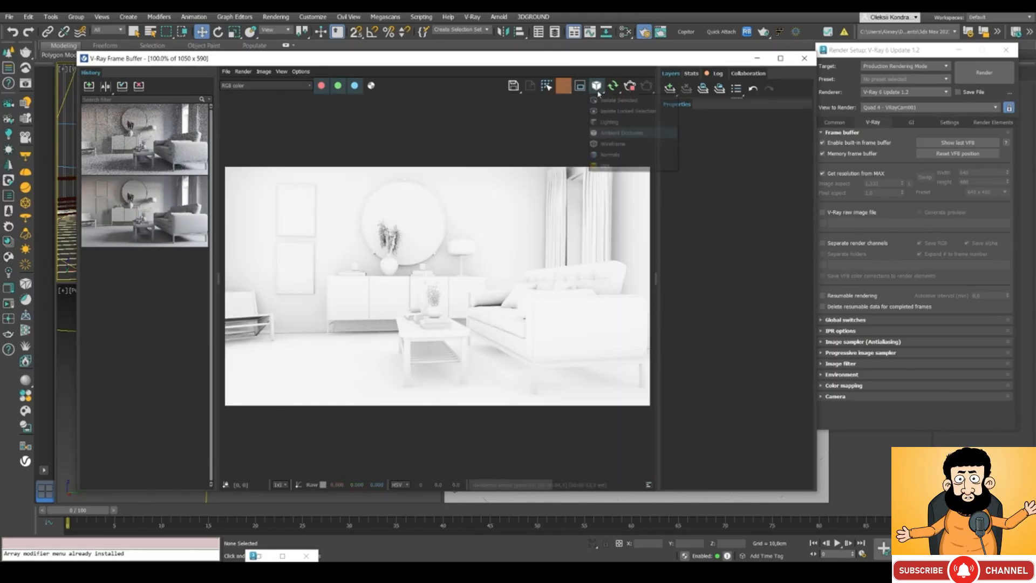
click(615, 124)
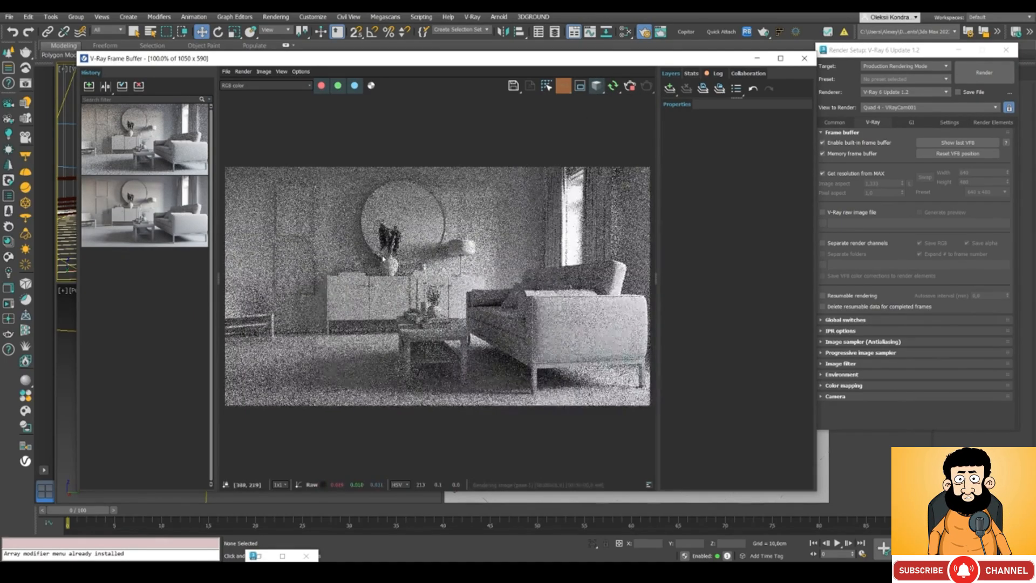
- Preview the interactive render from another scene camera and switch it back to VRayCam001
click(619, 93)
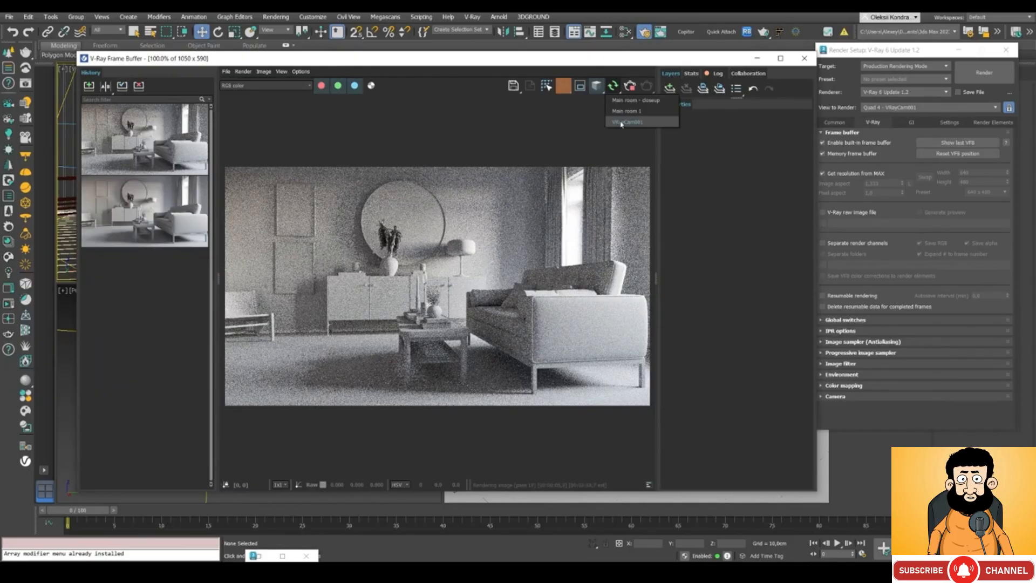
click(621, 122)
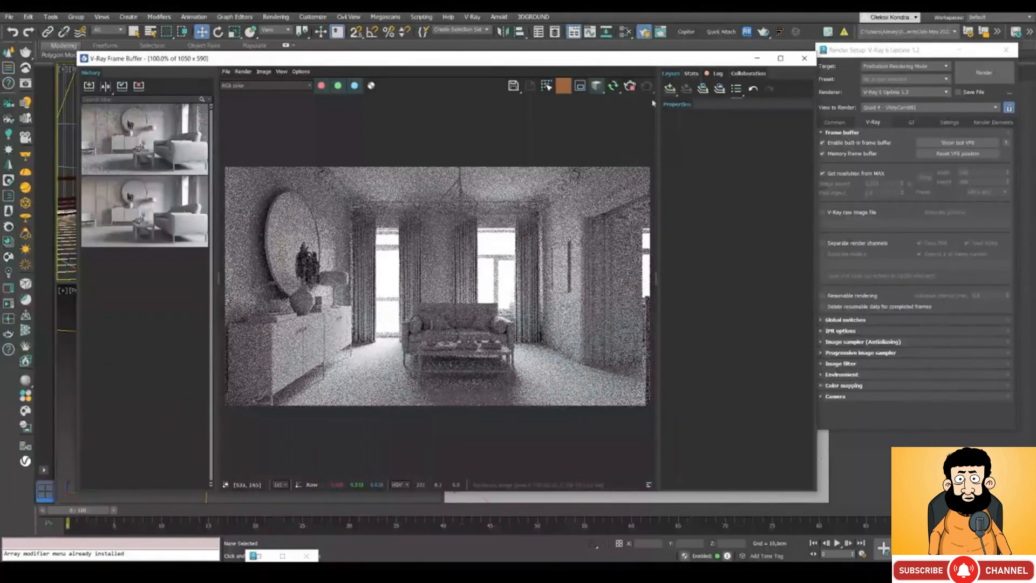
click(619, 91)
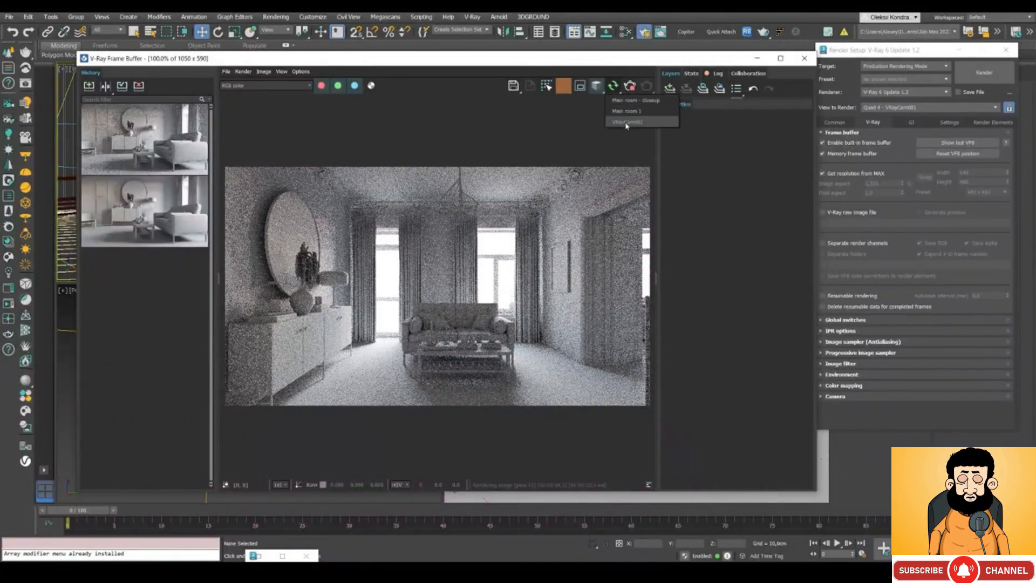
click(626, 124)
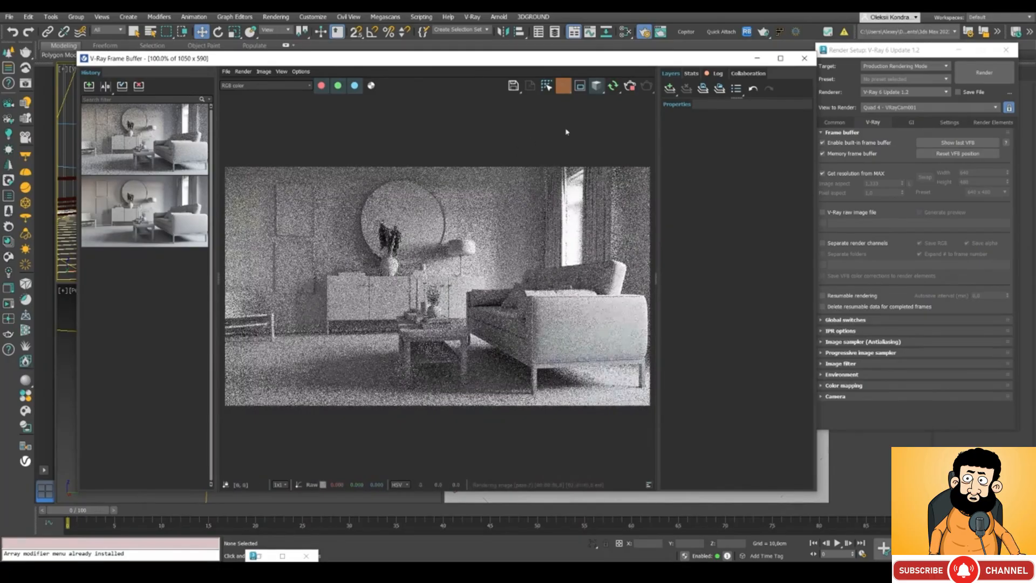
- Stop the interactive render and review the cameras offered for restarting it without choosing one
click(631, 88)
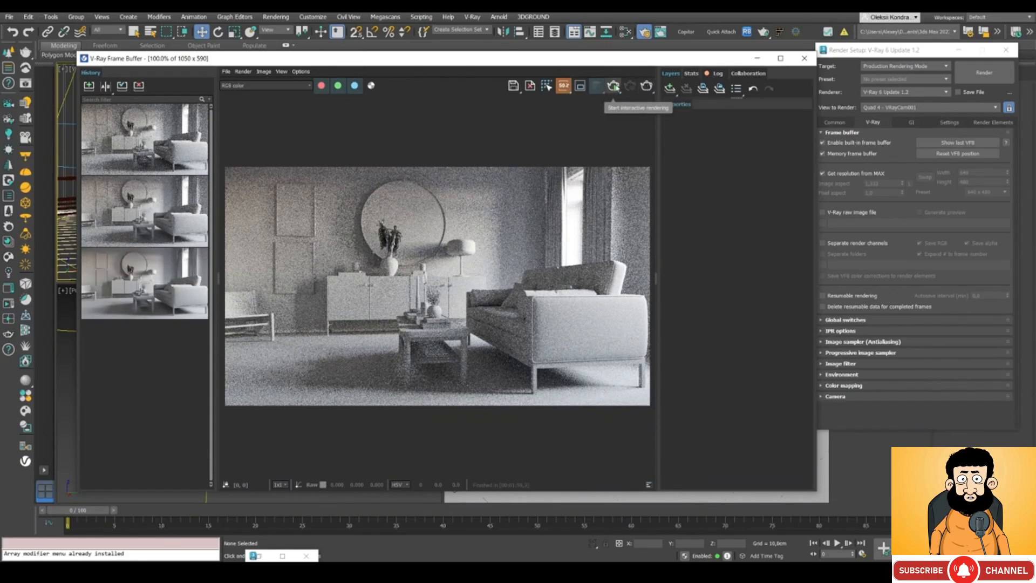
click(621, 95)
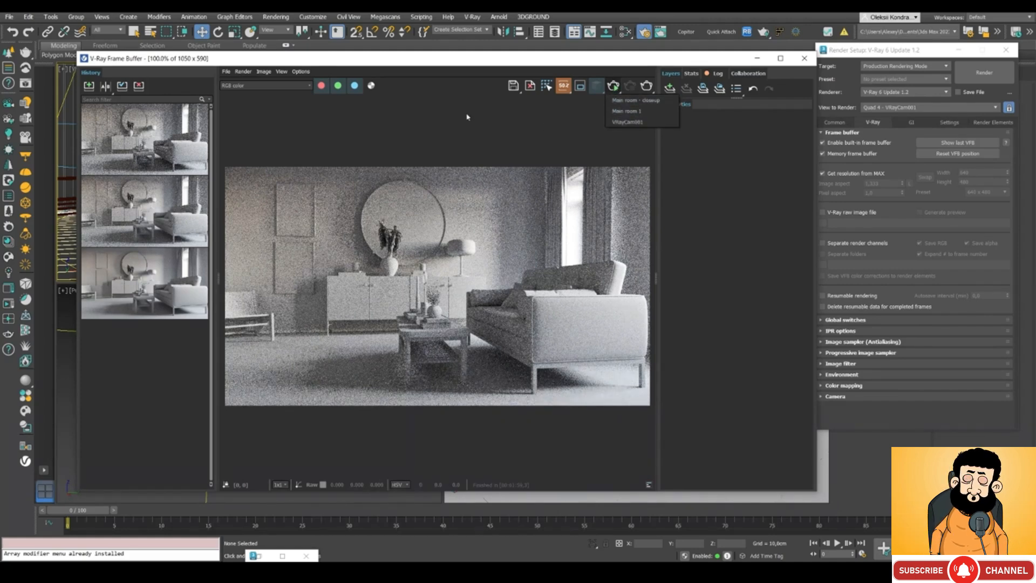
click(573, 124)
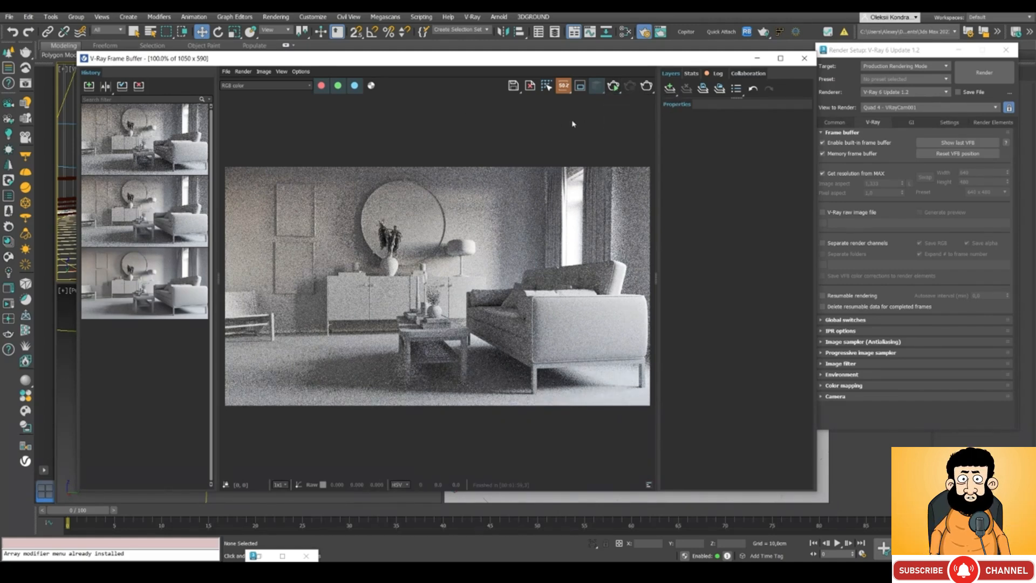
- Add an Exposure correction layer to the rendered image
scroll(522, 177, down, 2)
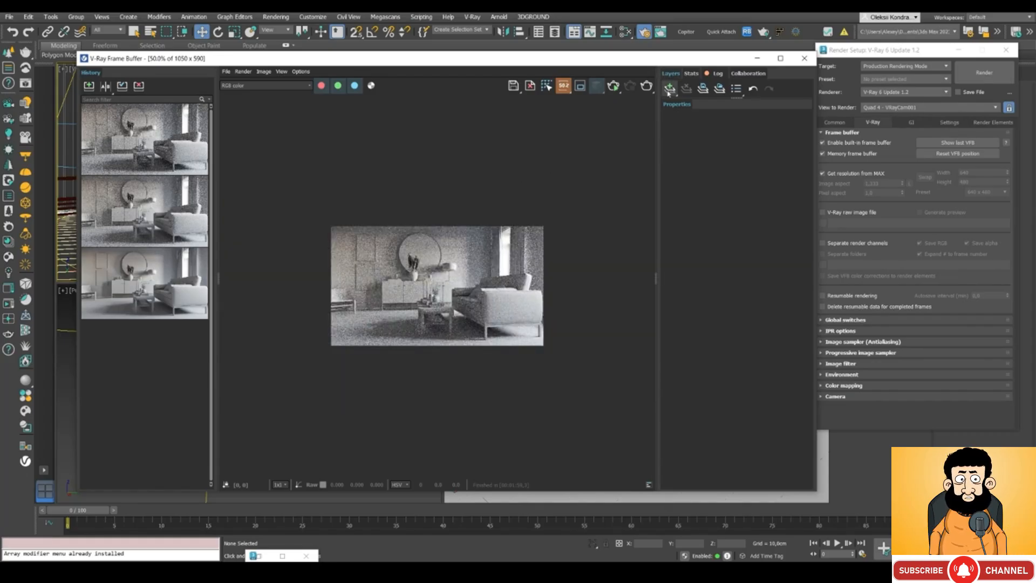
scroll(492, 220, up, 2)
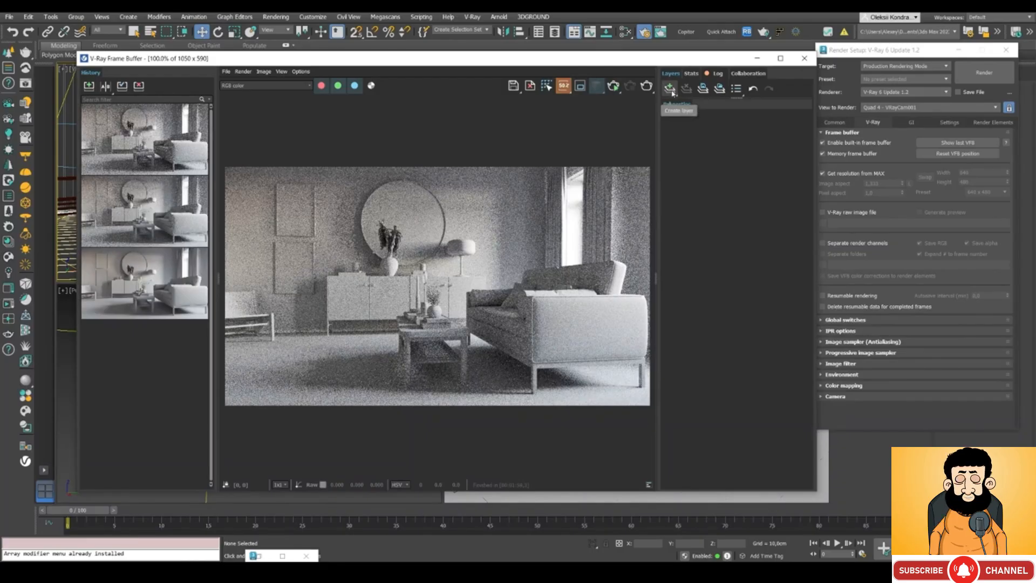
click(671, 88)
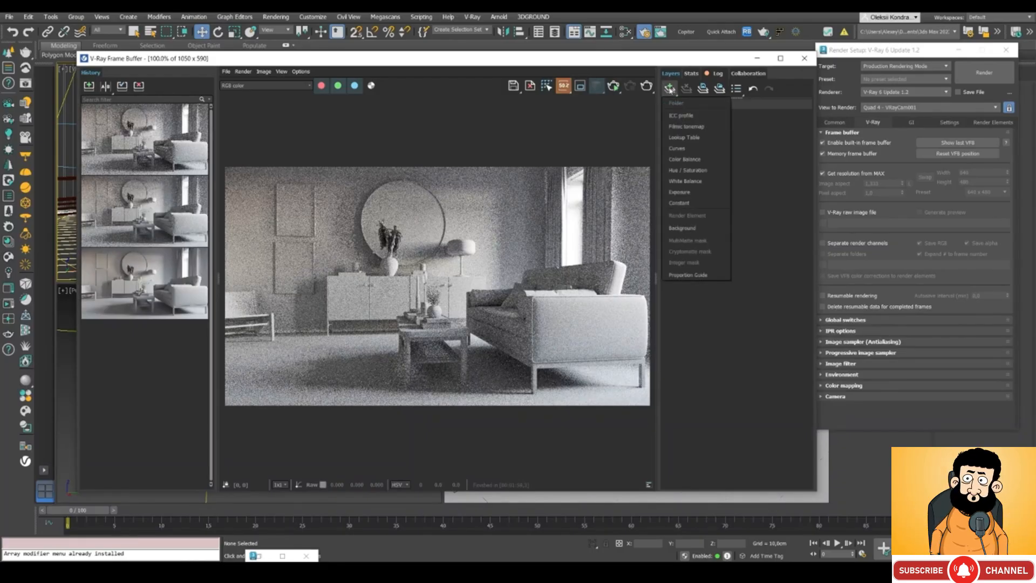
click(675, 193)
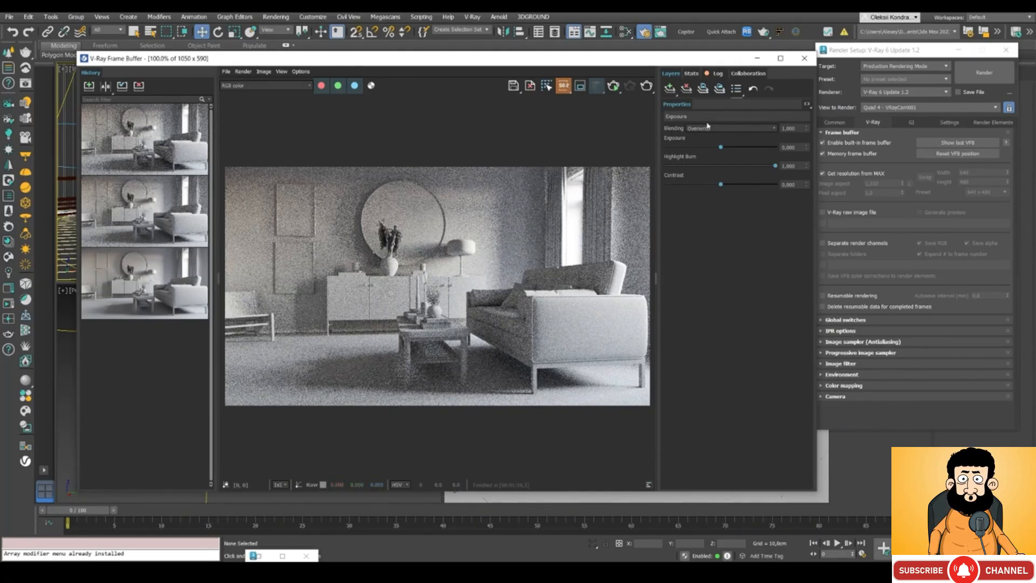
- Lower the layer's Exposure to about -0.259 and its Highlight Burn to just below 1
mouse_move(722, 148)
mouse_down()
mouse_move(730, 148)
mouse_move(704, 148)
mouse_move(718, 154)
mouse_up()
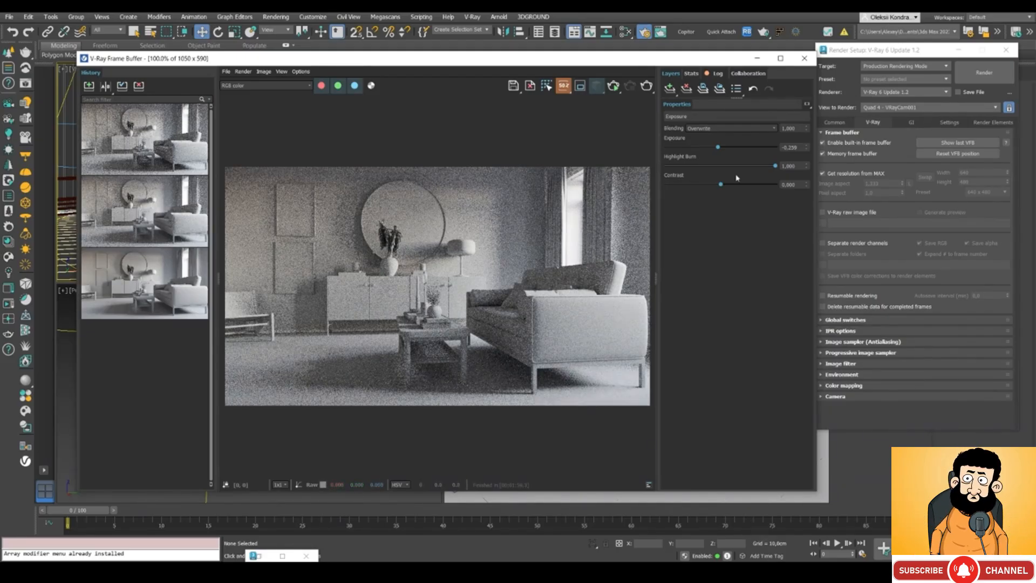
mouse_move(778, 169)
mouse_down()
mouse_move(662, 168)
mouse_move(778, 167)
mouse_up()
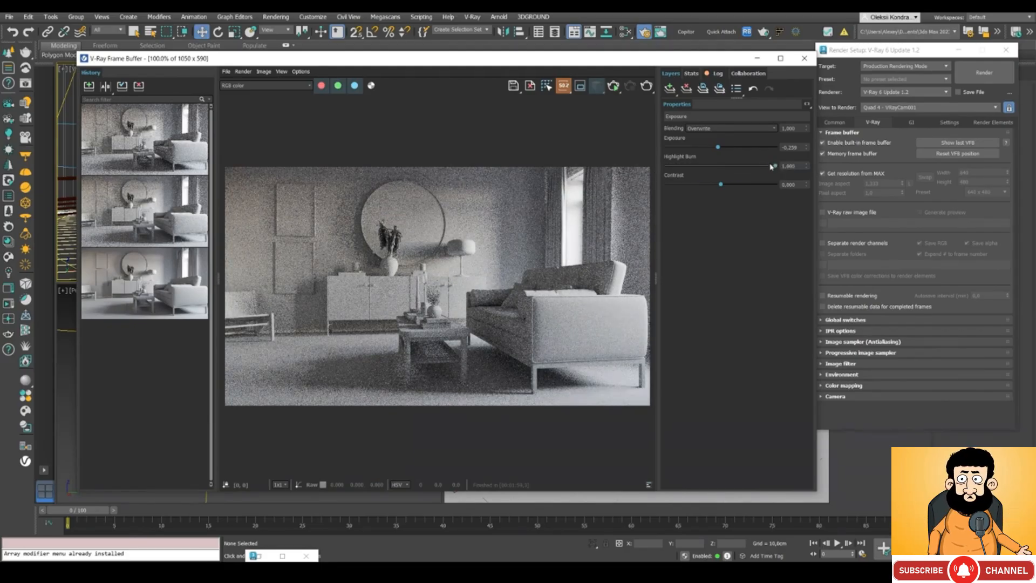
mouse_move(775, 168)
mouse_down()
mouse_move(723, 168)
mouse_move(775, 165)
mouse_up()
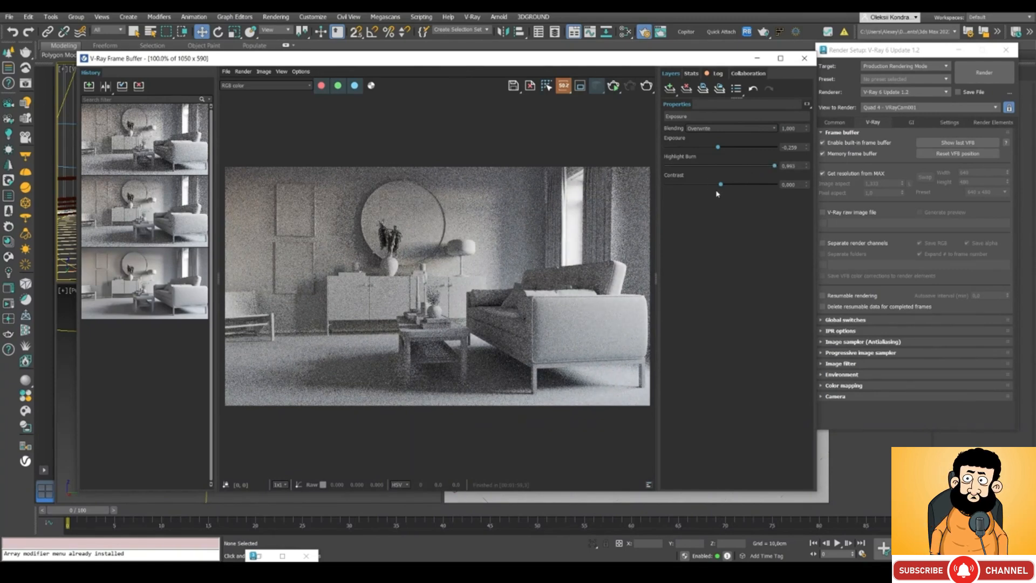
- Raise the Exposure layer's Exposure to about 0.333 and its Contrast to about 0.022
drag(720, 183, 722, 186)
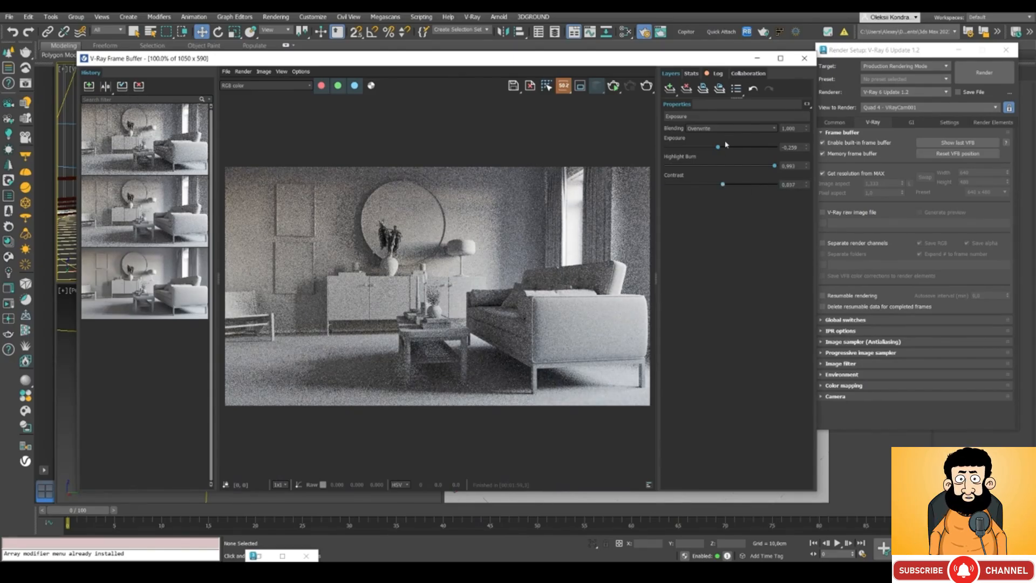
drag(718, 146, 725, 151)
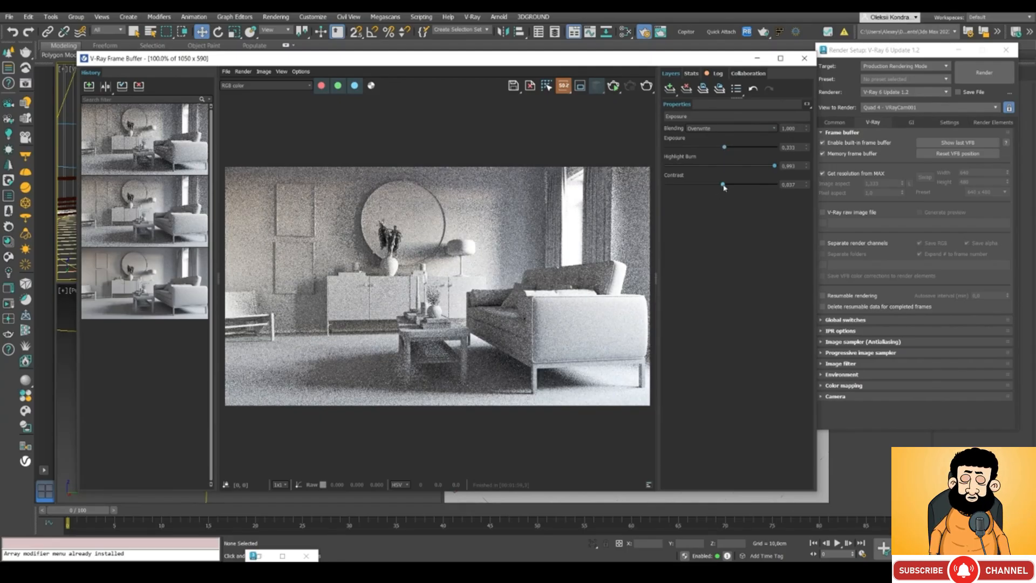
drag(724, 185, 722, 184)
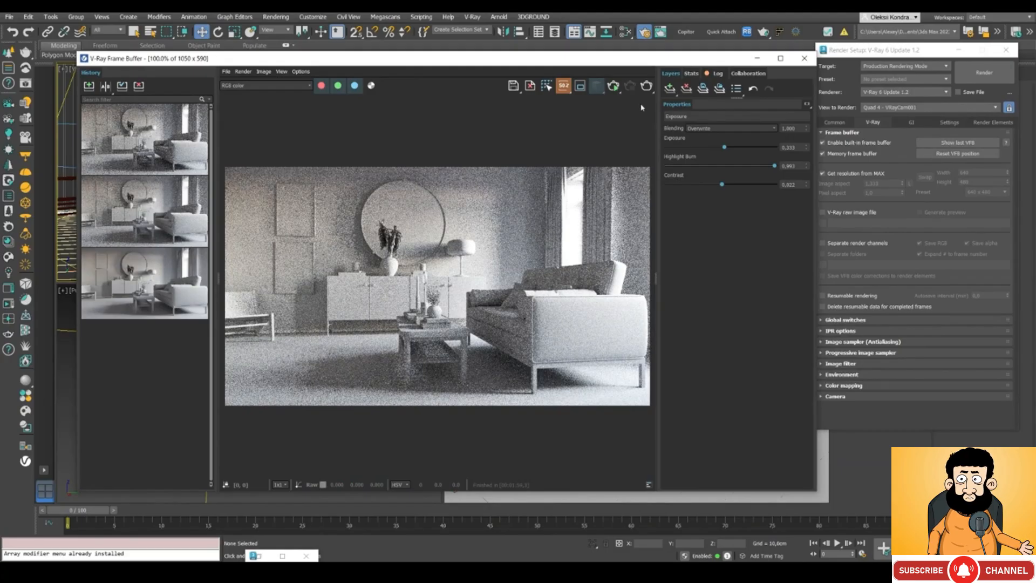
- Add a Curves layer and bend the Master curve into a gentle S that lifts the highlights and deepens the shadows
click(668, 88)
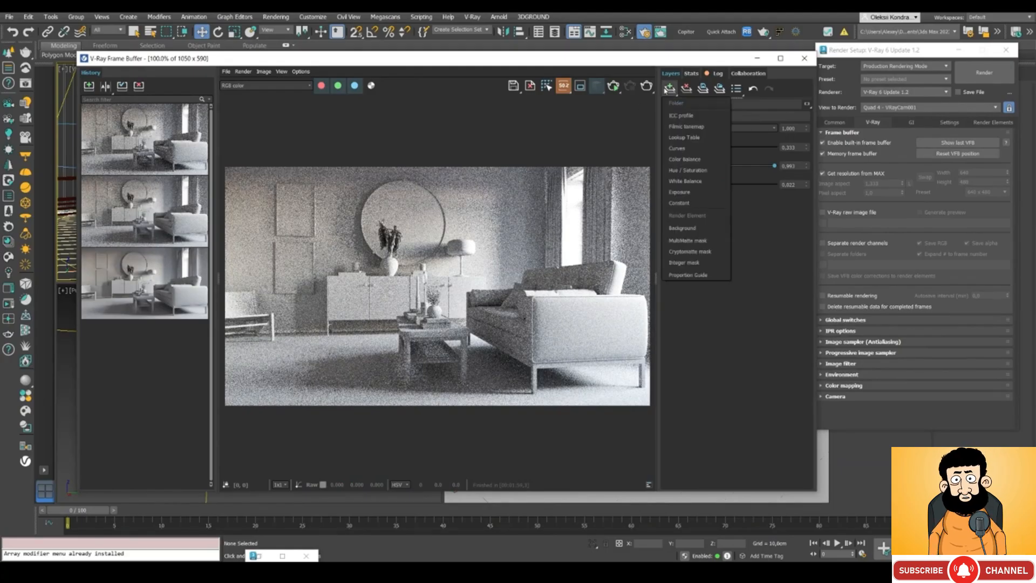
click(676, 147)
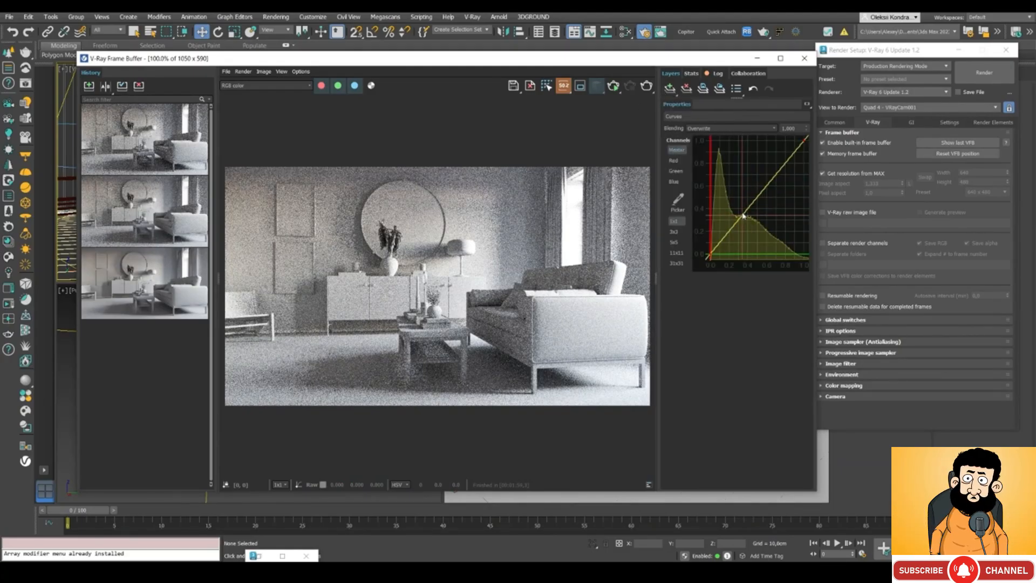
right_click(743, 213)
click(776, 183)
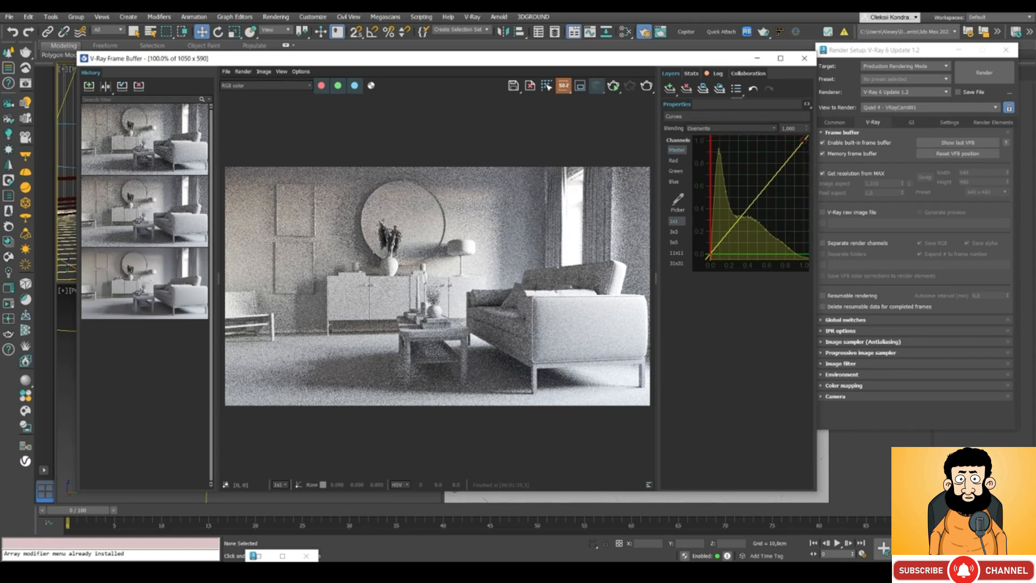
drag(803, 140, 805, 142)
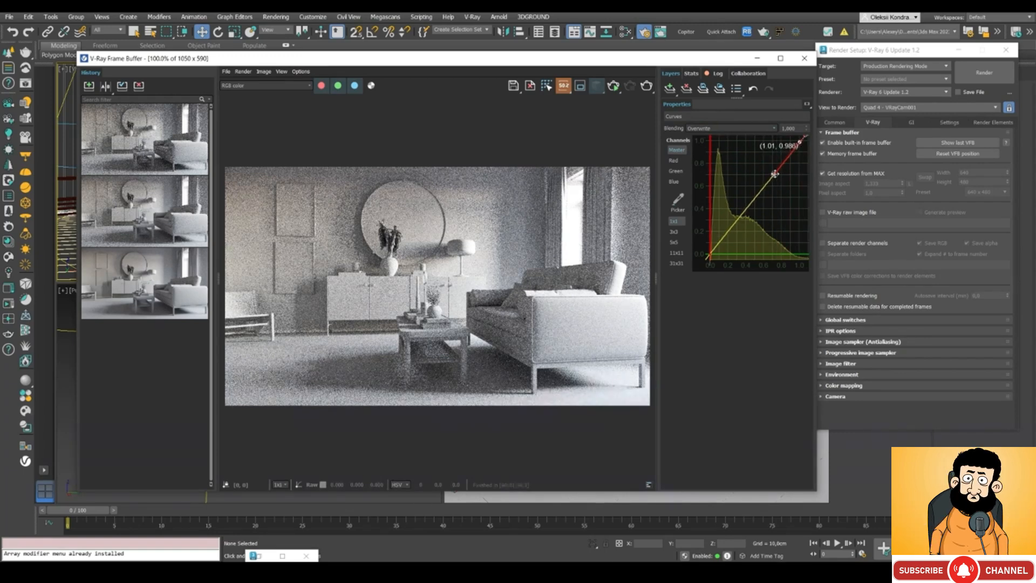
mouse_move(775, 173)
mouse_down()
mouse_move(761, 161)
mouse_move(761, 176)
mouse_up()
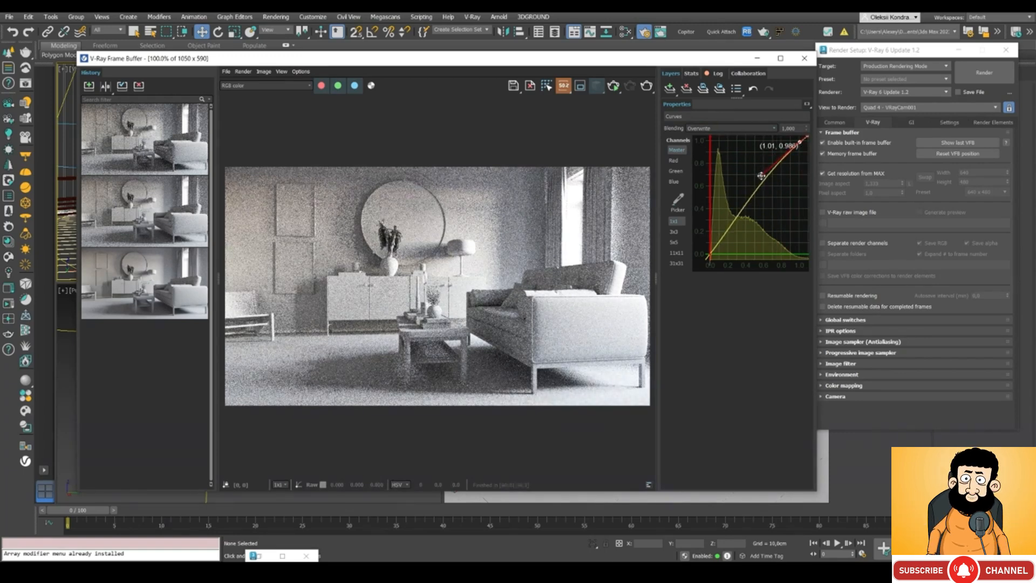
click(710, 254)
drag(721, 238, 758, 209)
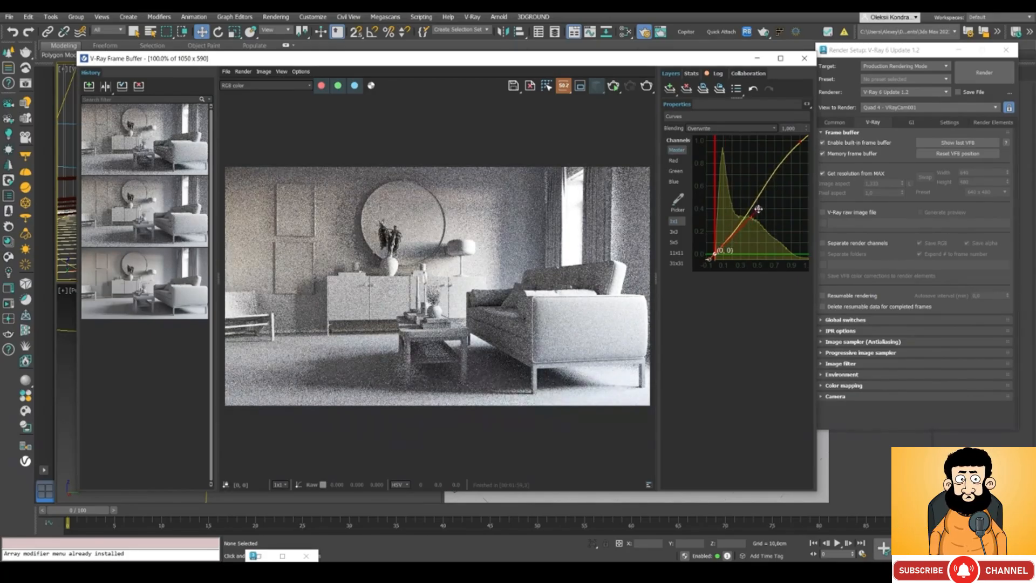
- Add a Constant layer, test its Multiplier at 2 and set it back to 1
click(669, 89)
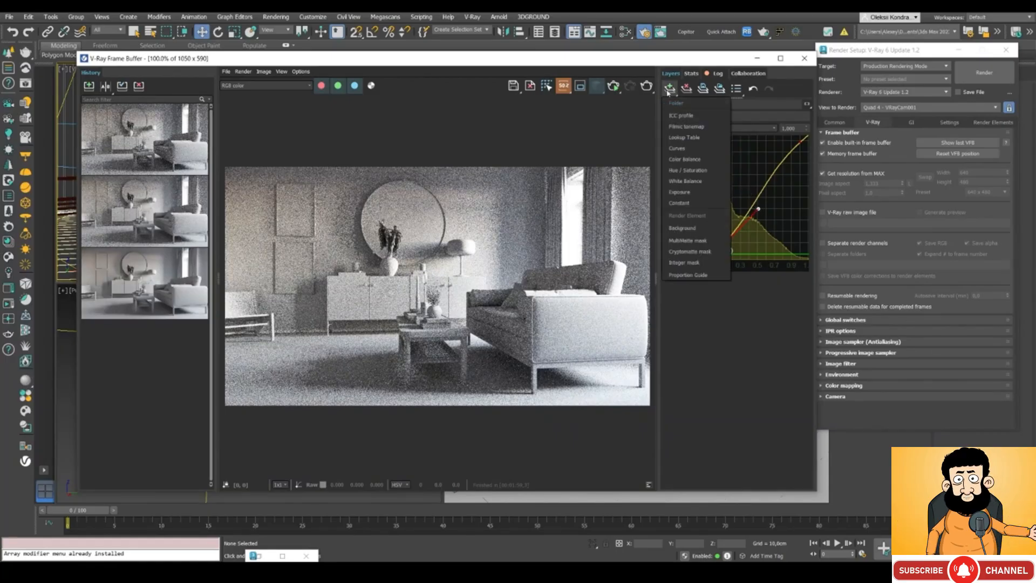
click(688, 204)
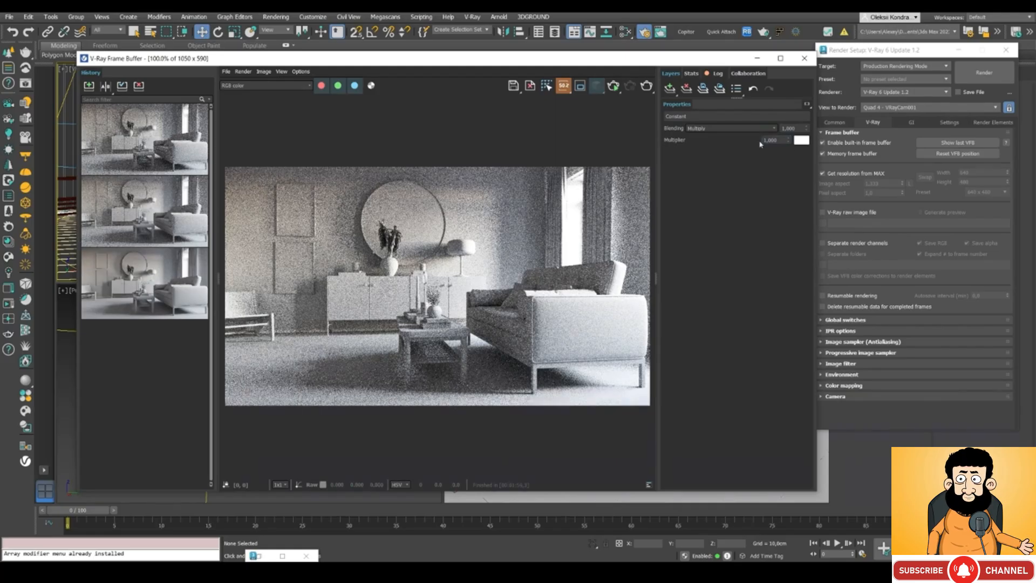
double_click(763, 140)
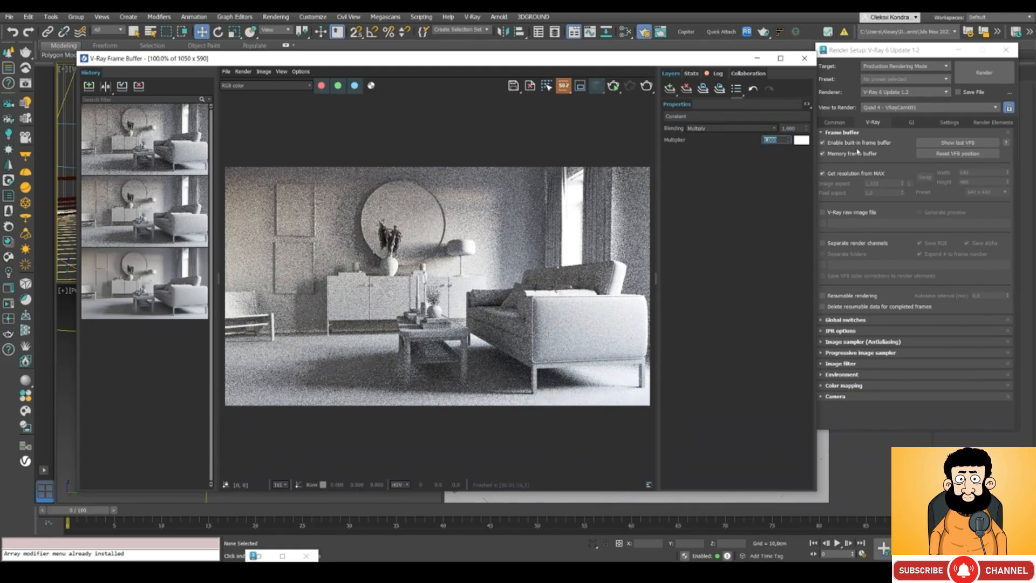
text(2)
key(Return)
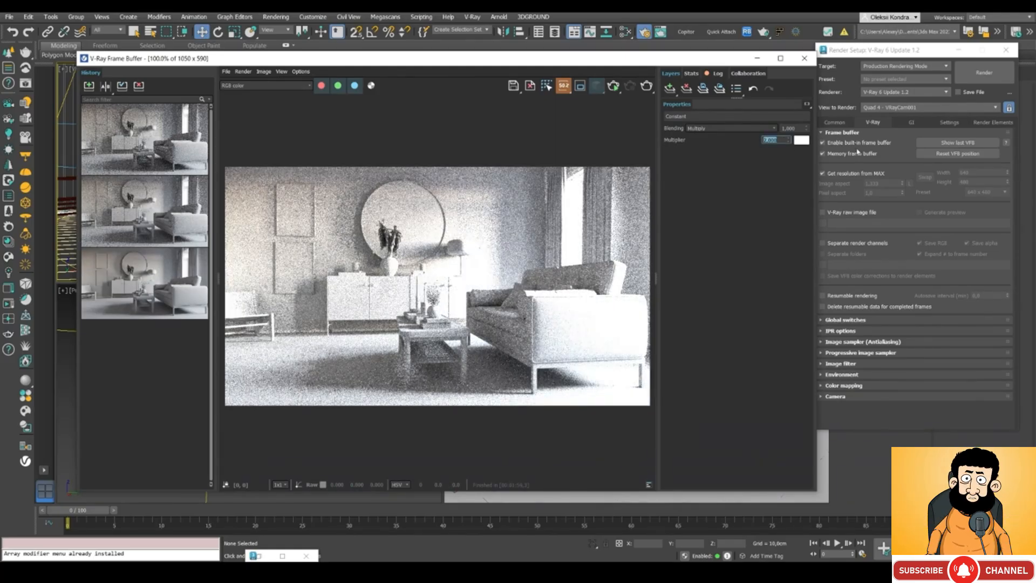
text(1)
key(Return)
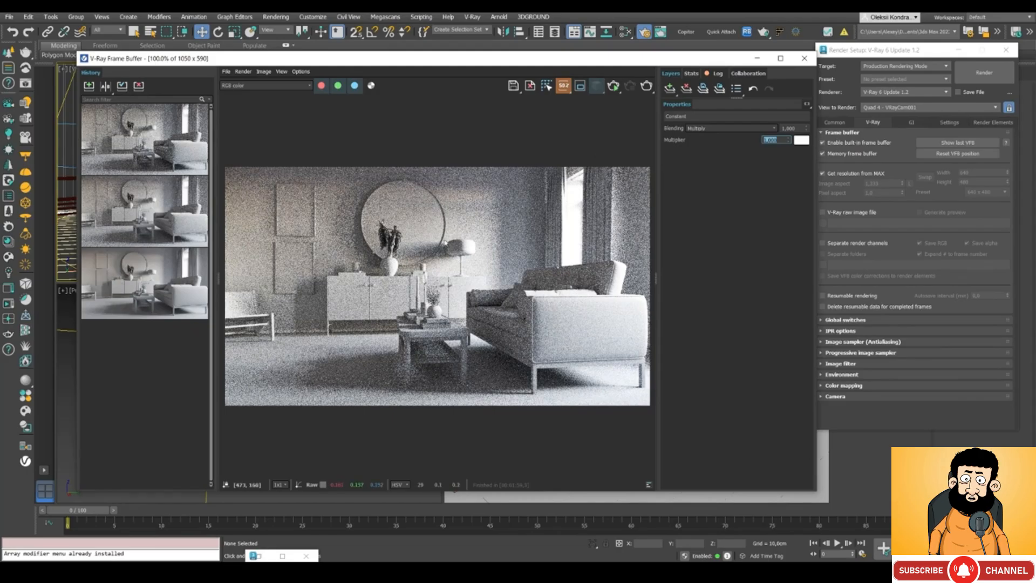
- Try the Value, Overlay and Divide blending modes on the Constant layer, and end with Average
double_click(728, 129)
click(774, 129)
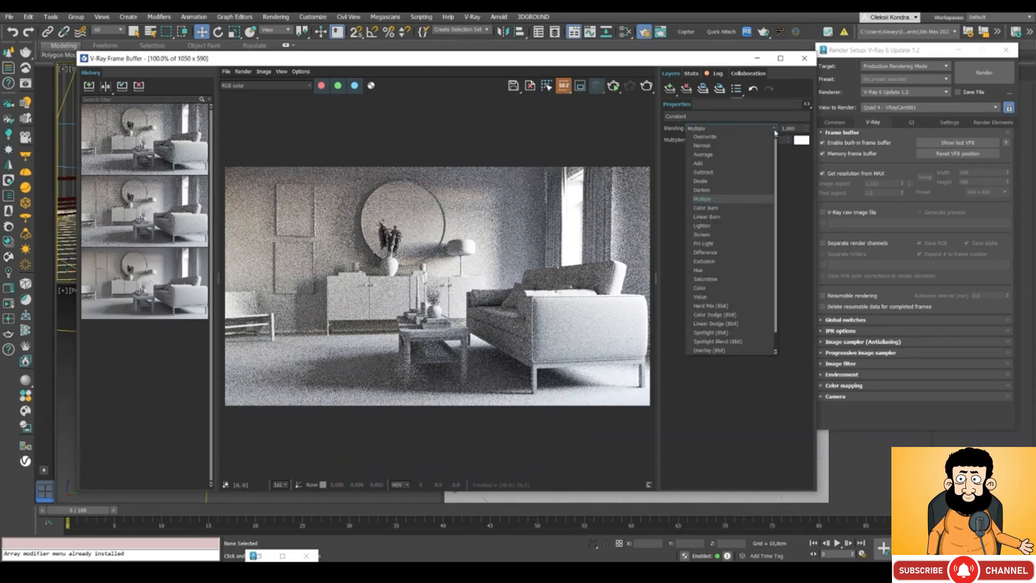
scroll(776, 252, down, 1)
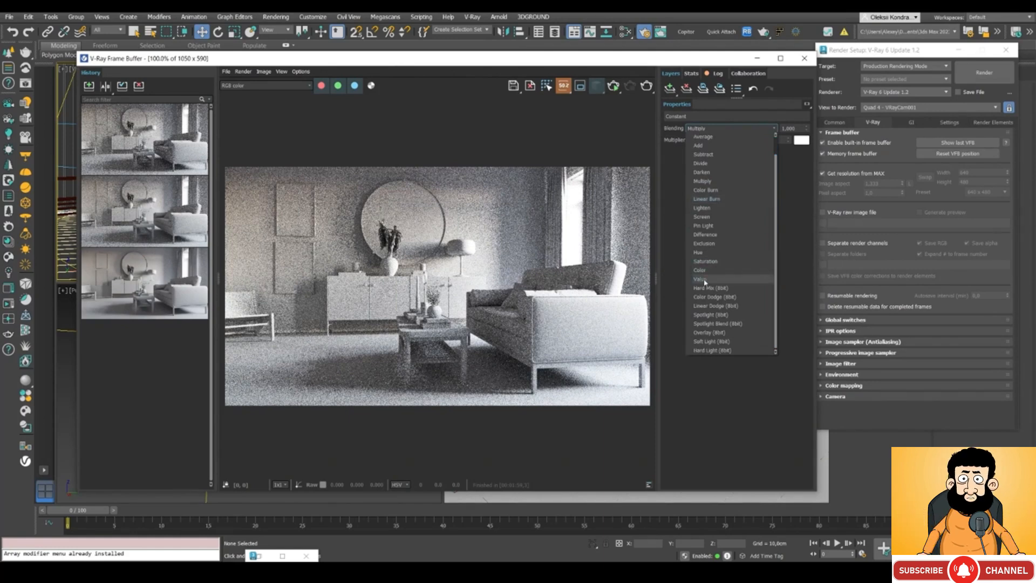
click(701, 279)
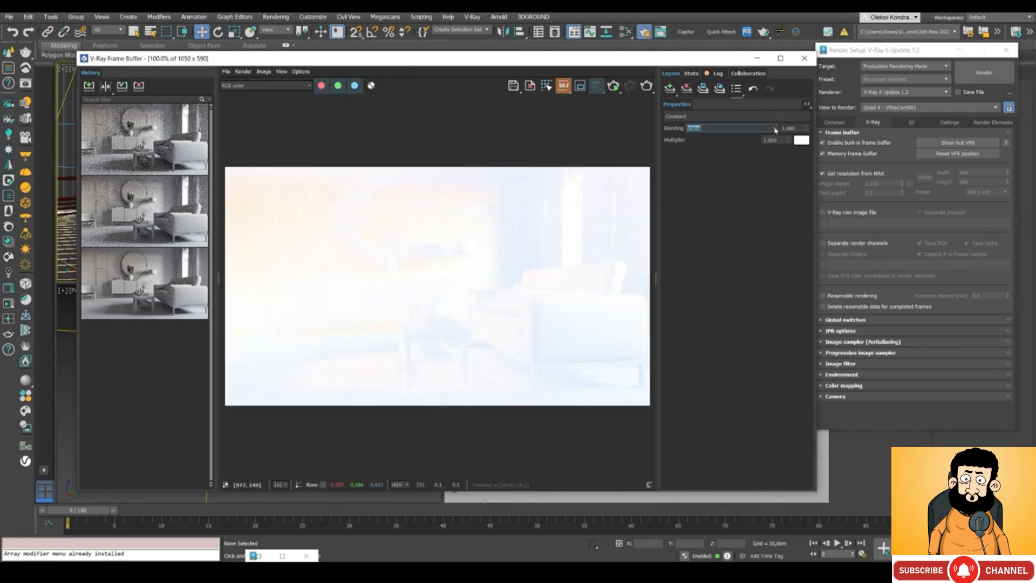
click(737, 130)
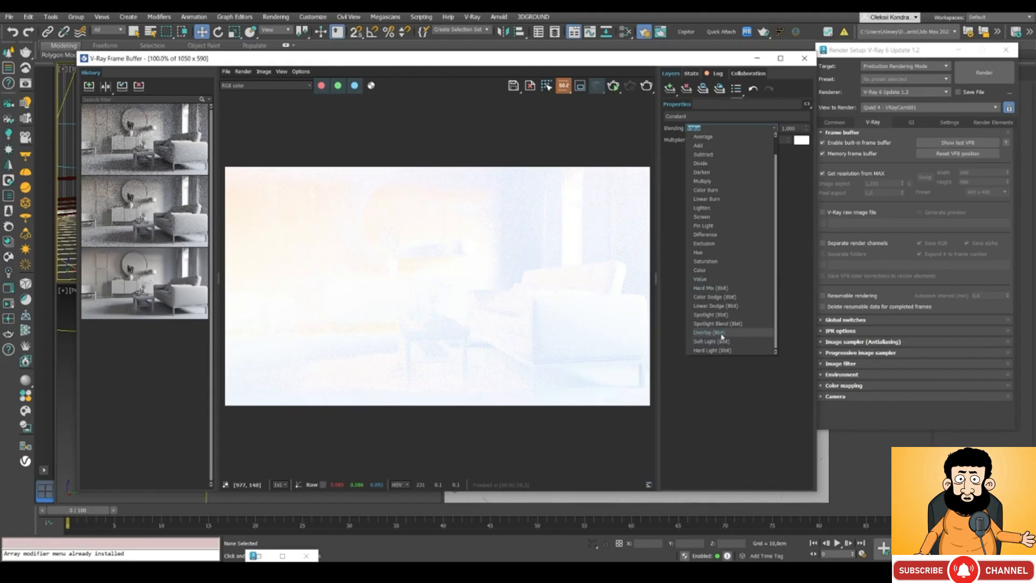
click(722, 333)
click(726, 129)
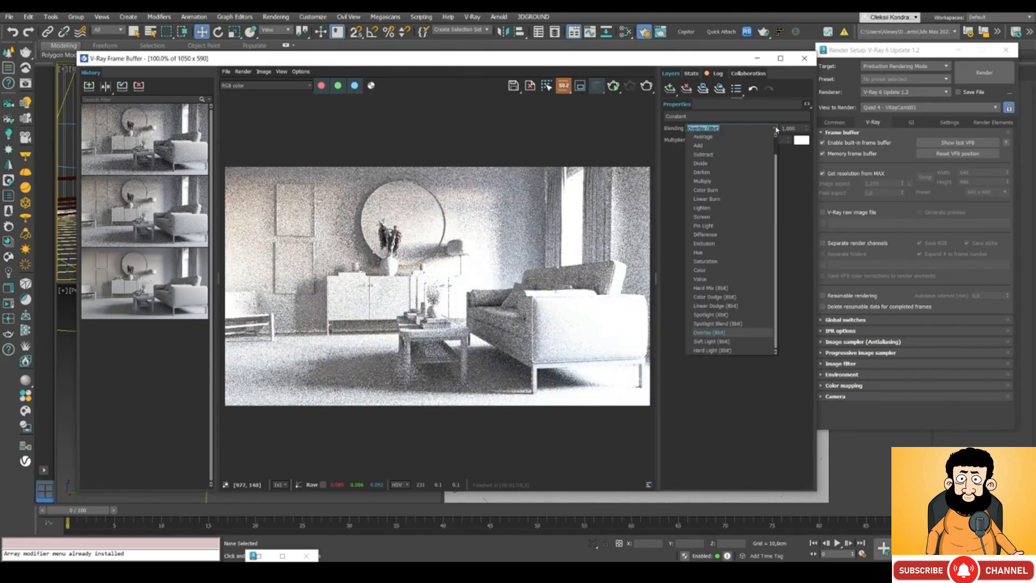
click(718, 165)
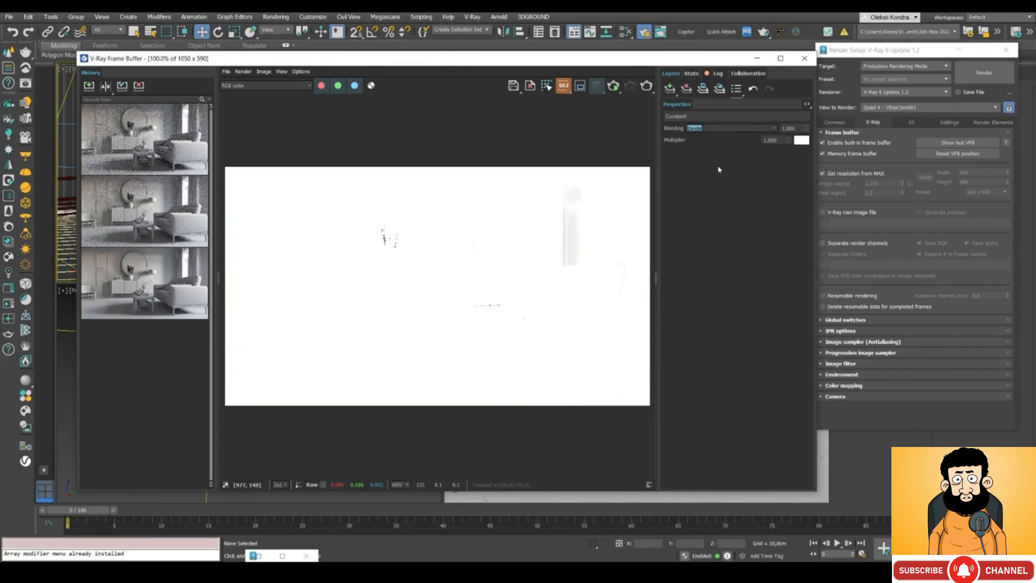
click(774, 130)
click(774, 130)
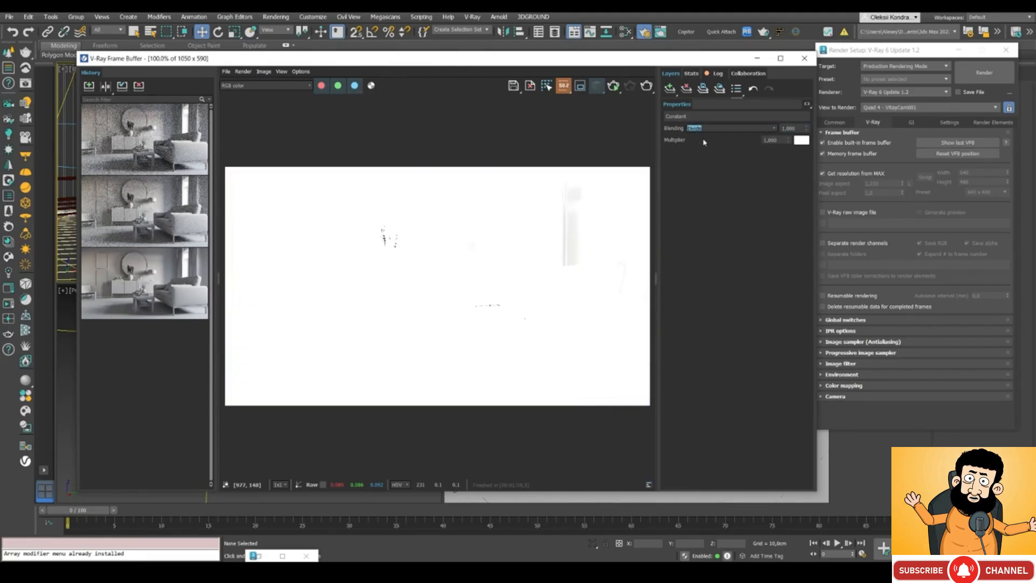
click(715, 165)
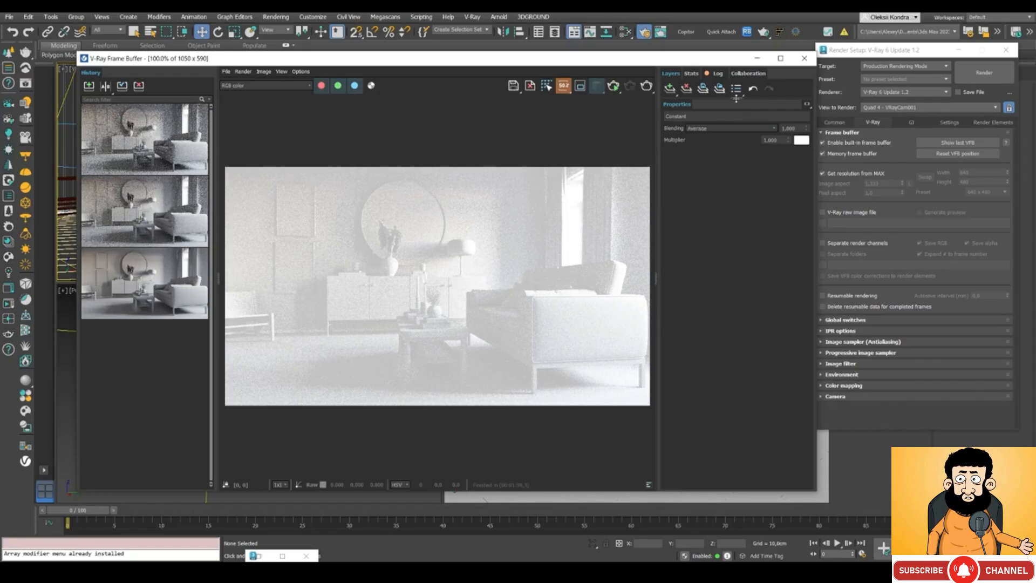
- Expand the layer list to hide the Constant, Curves and both Exposure layers, and raise the Display Correction exposure to about 0.556
drag(737, 99, 738, 268)
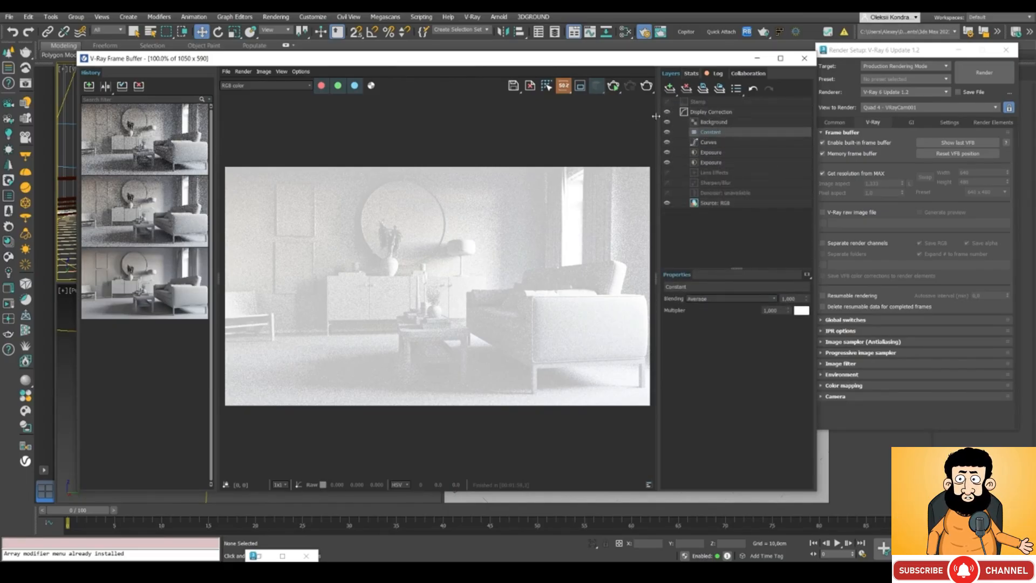
click(667, 131)
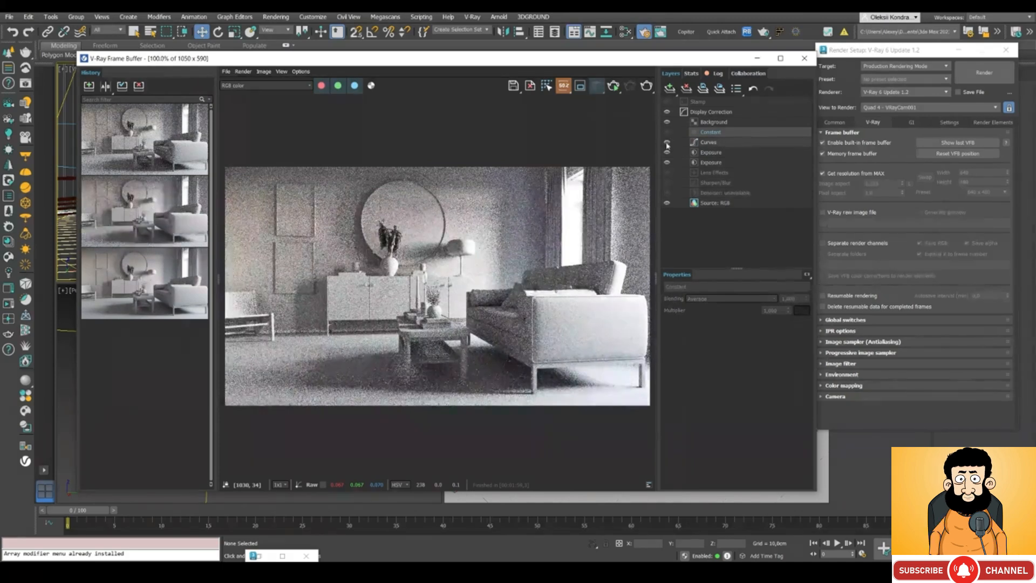
click(667, 142)
click(667, 153)
click(667, 162)
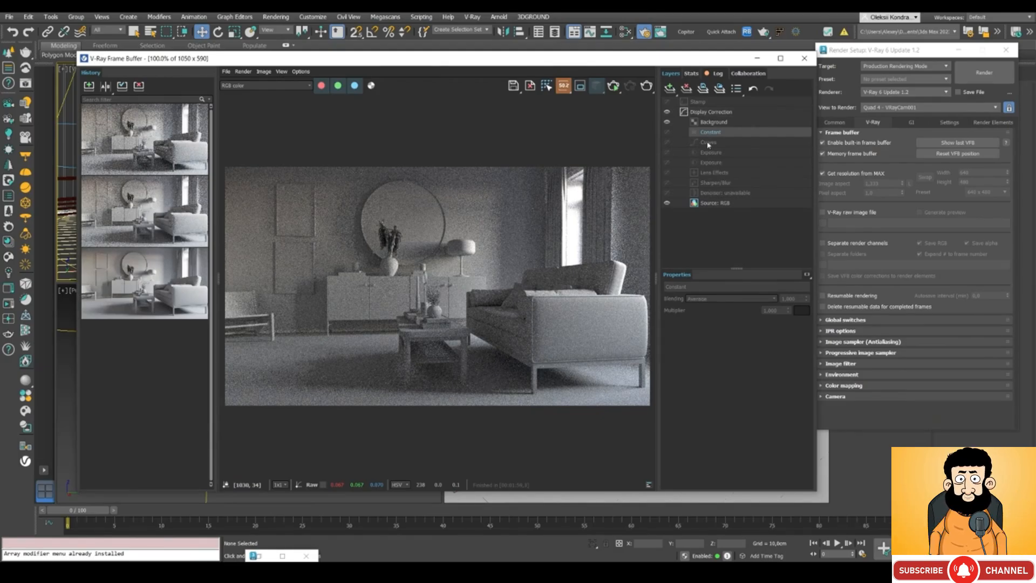
click(704, 114)
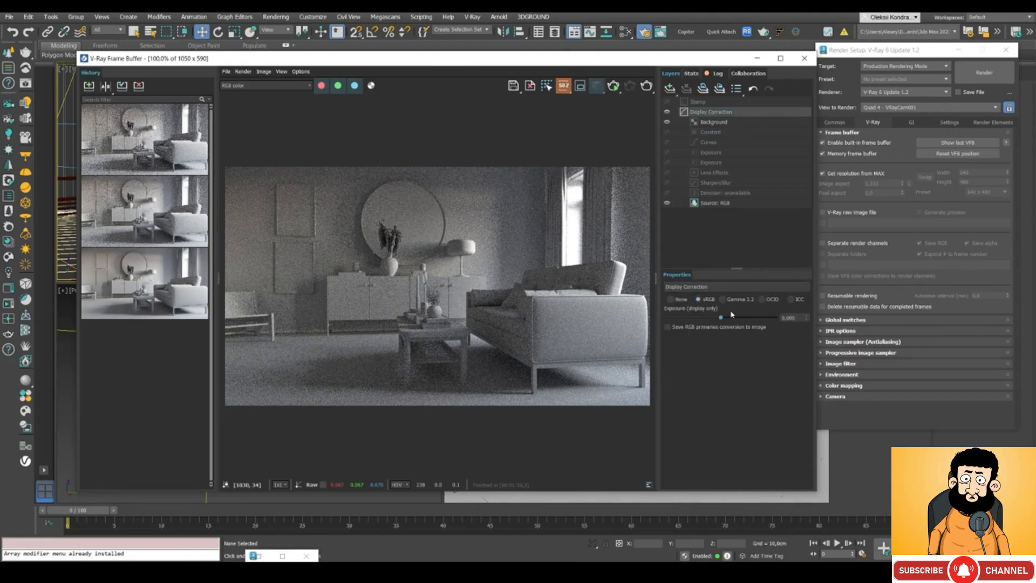
mouse_move(720, 317)
mouse_down()
mouse_move(751, 319)
mouse_move(728, 319)
mouse_up()
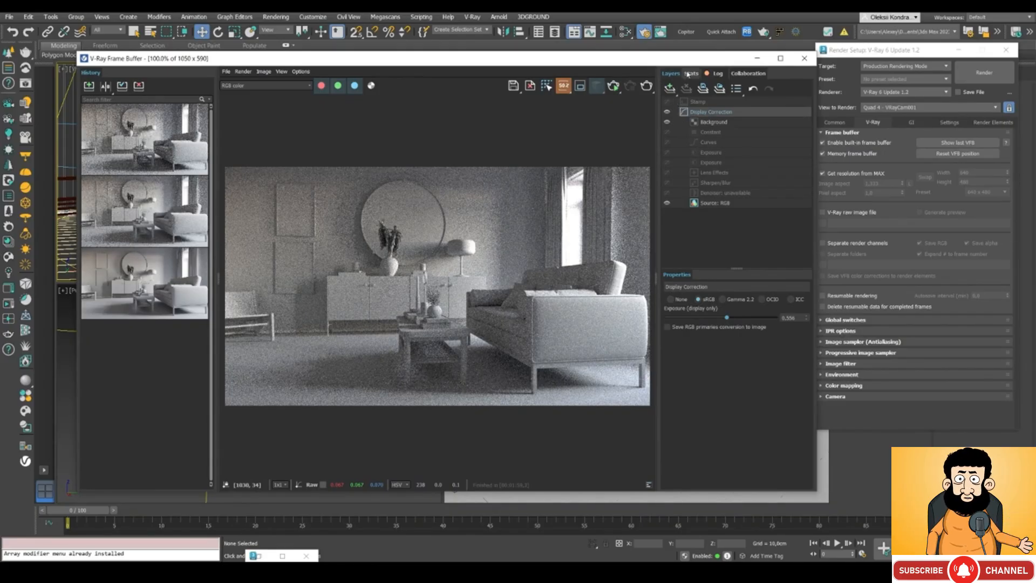
- Examine the render statistics, from engine, performance and timing through scene rays and primitives to memory tracking
click(691, 73)
scroll(722, 171, down, 3)
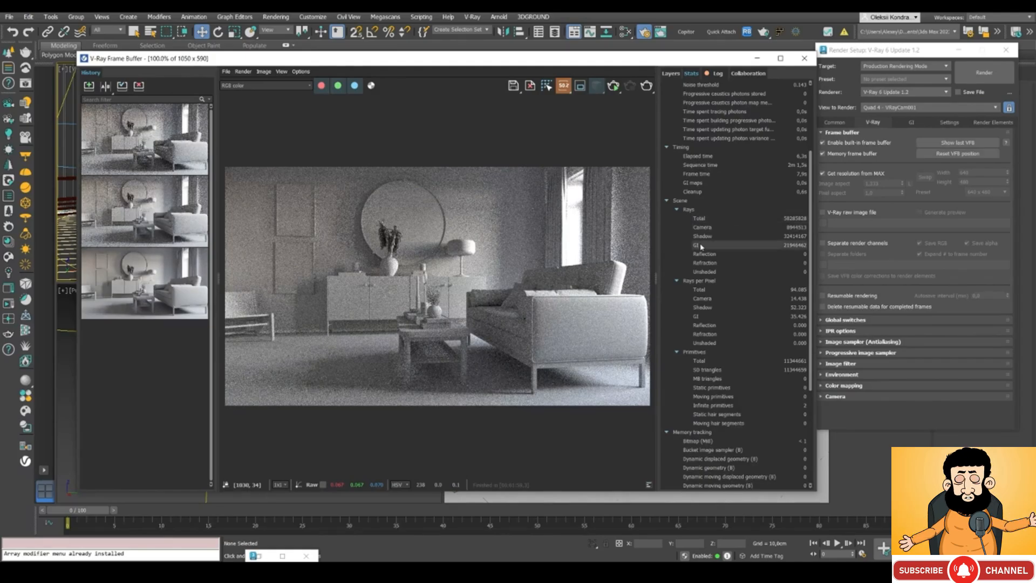
scroll(732, 245, up, 3)
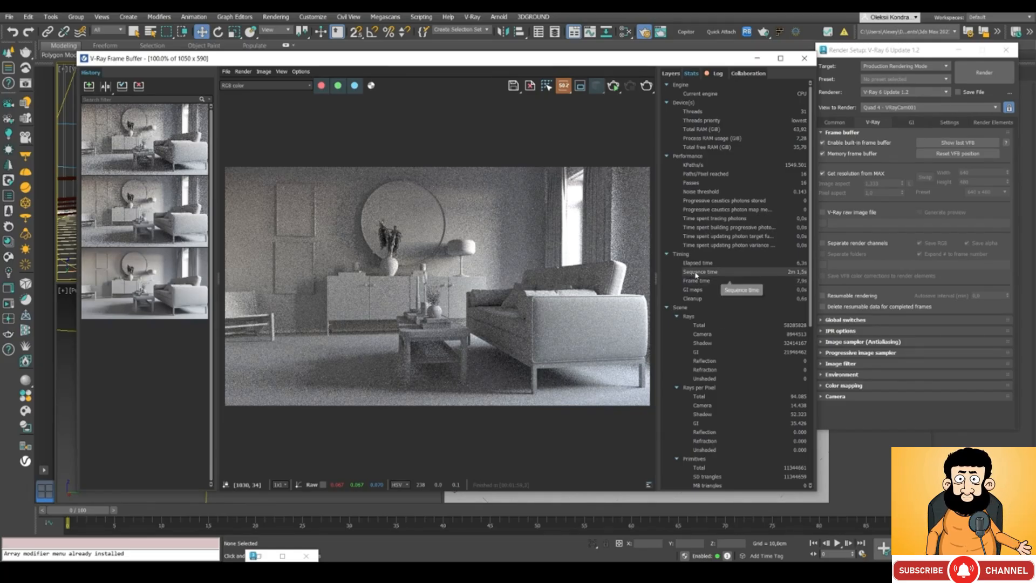
scroll(761, 316, down, 3)
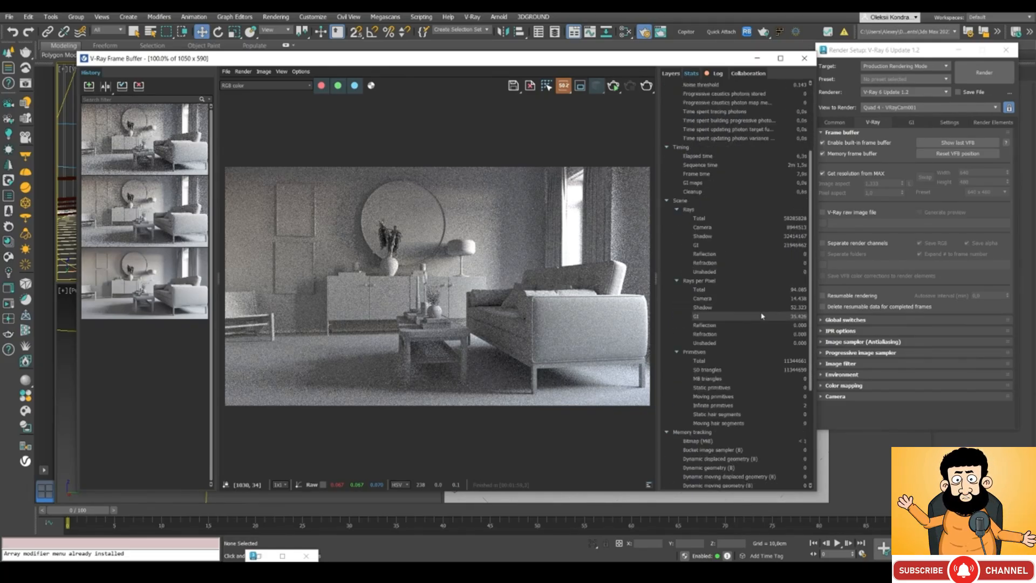
scroll(762, 316, down, 3)
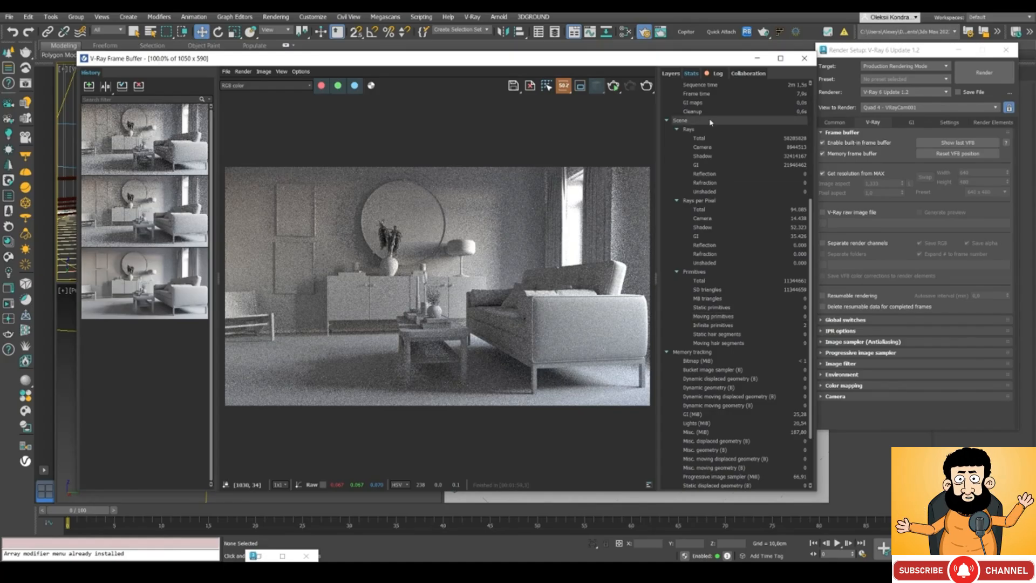
scroll(727, 390, down, 3)
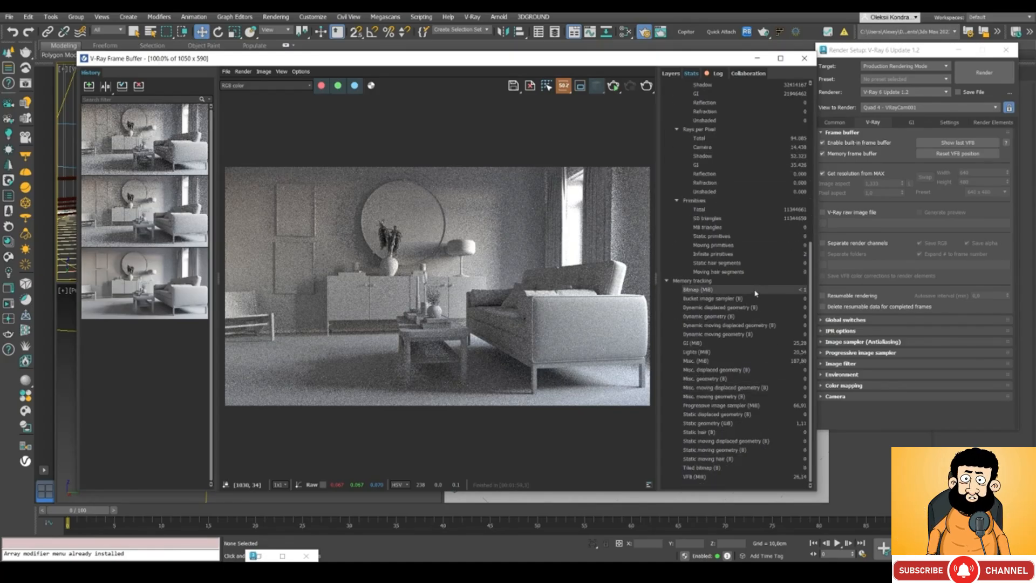
scroll(696, 232, up, 8)
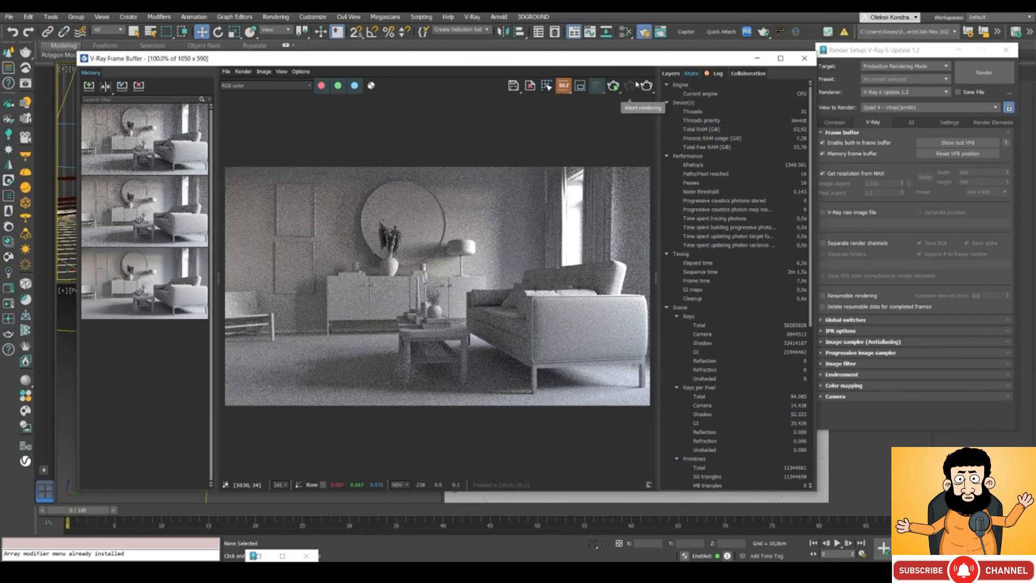
- Open the render log and look back through its earlier warnings and messages
click(716, 74)
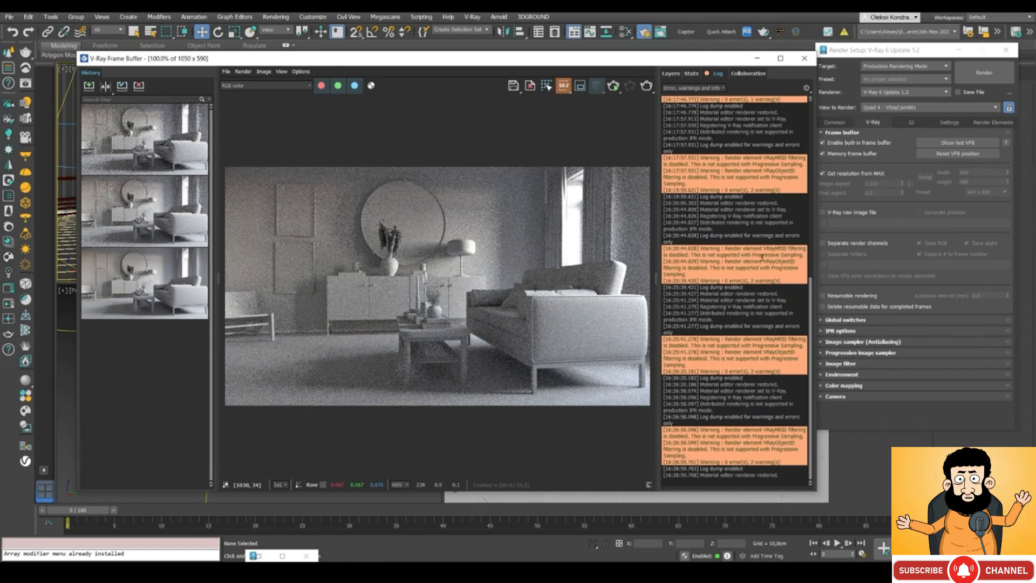
scroll(735, 291, up, 8)
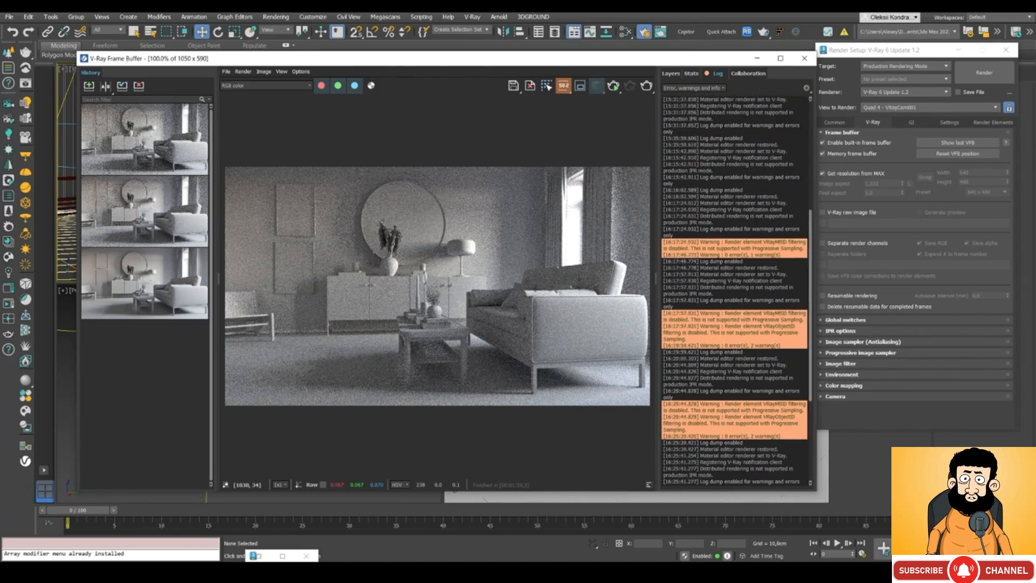
- Read the render log down to its latest entries, return to the correction layers, and move the frame buffer window slightly up
scroll(735, 292, down, 8)
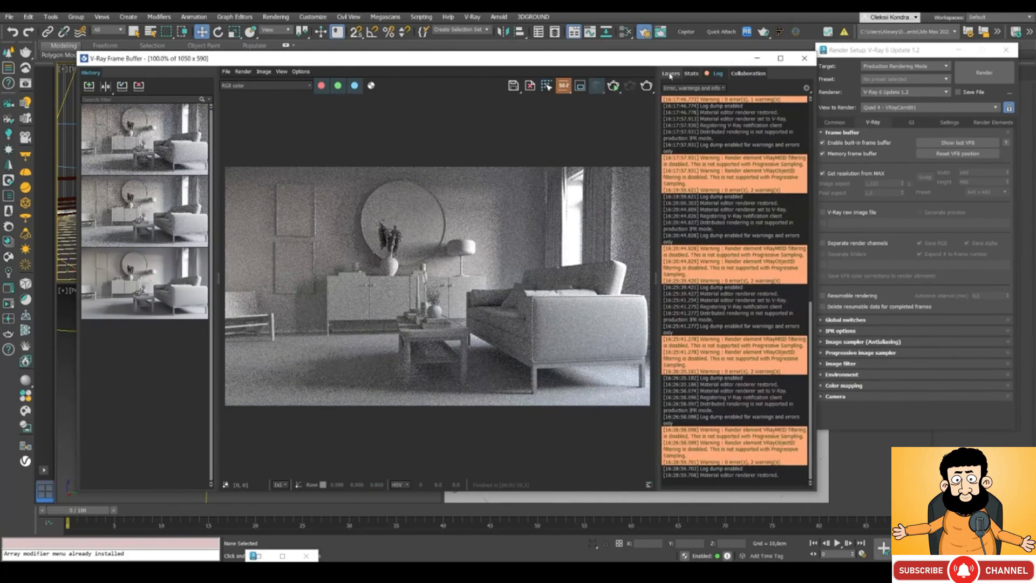
click(671, 74)
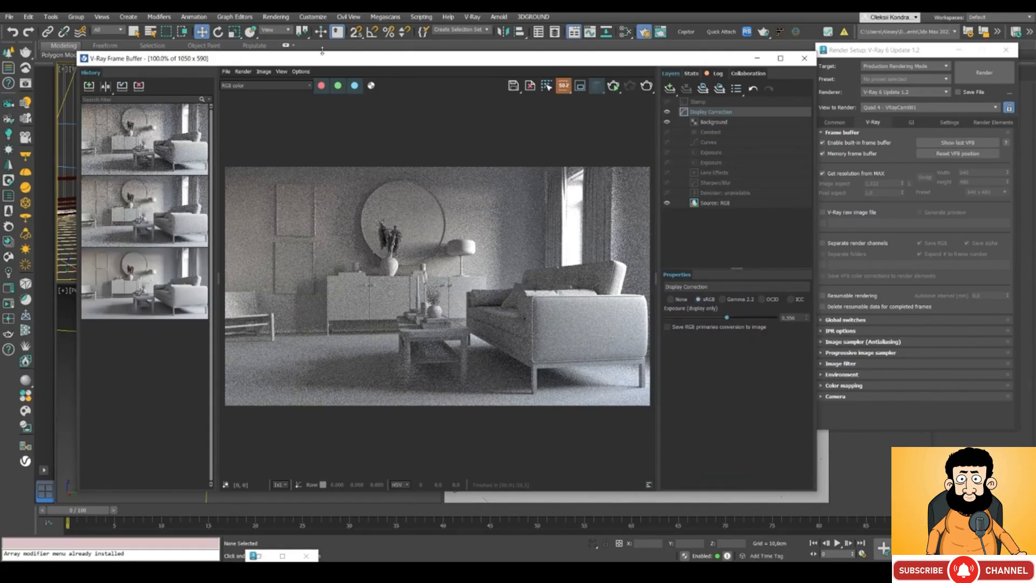
mouse_move(323, 61)
mouse_down()
mouse_move(310, 58)
mouse_move(326, 57)
mouse_up()
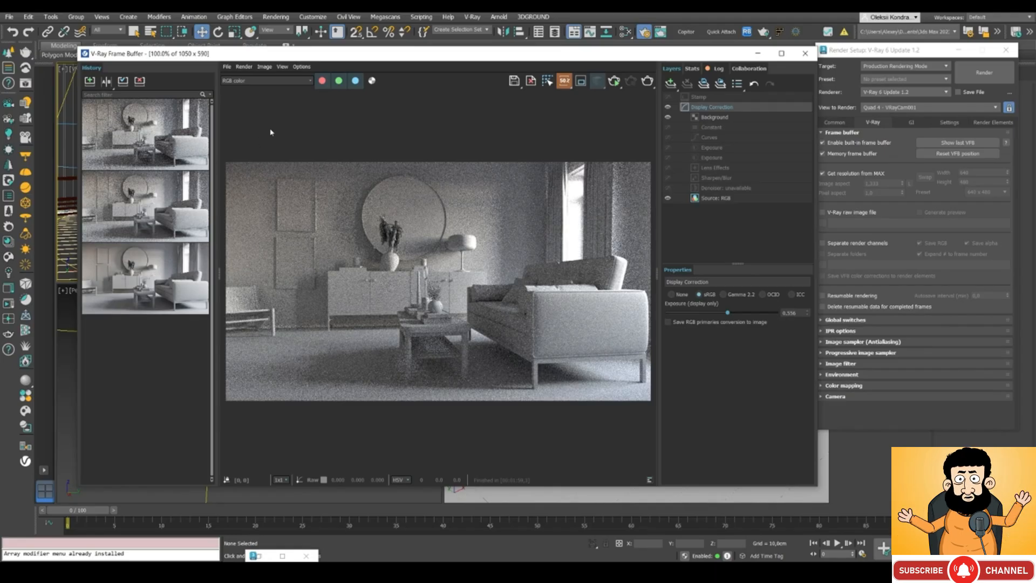
- Open the VFB settings and look through the Render View, History, Layers and Shortcuts options
click(301, 67)
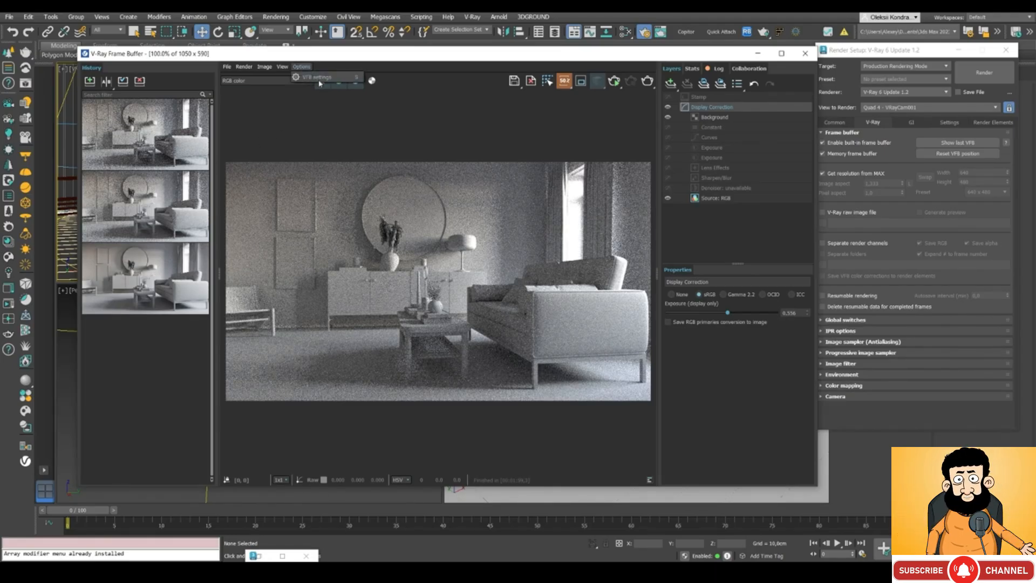
click(306, 79)
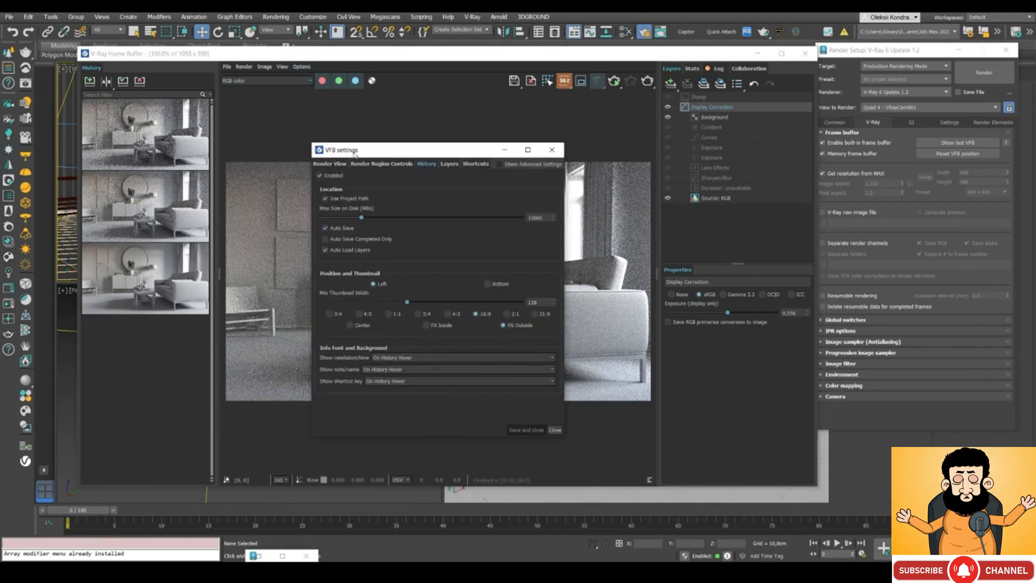
drag(354, 153, 357, 128)
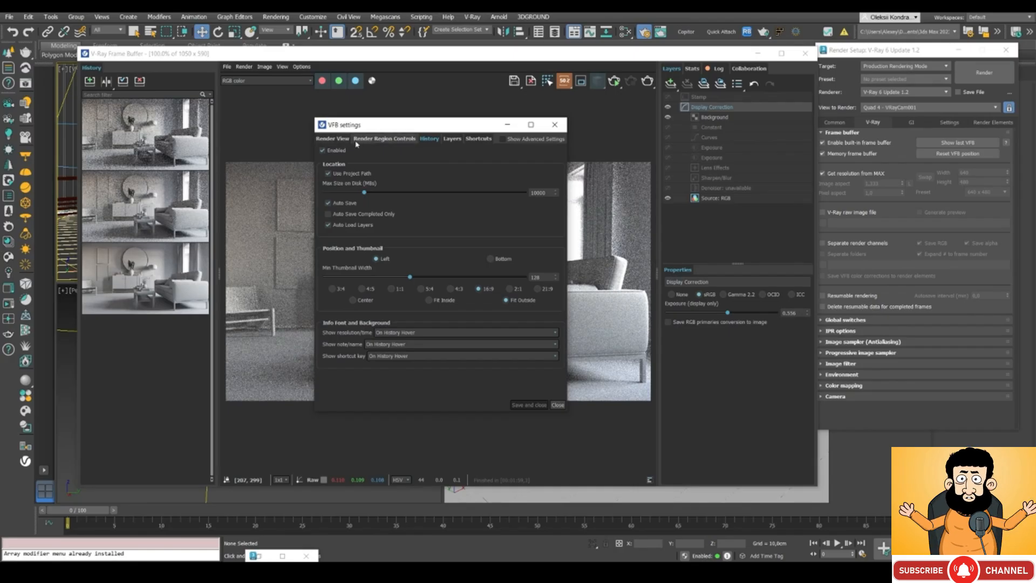
click(333, 139)
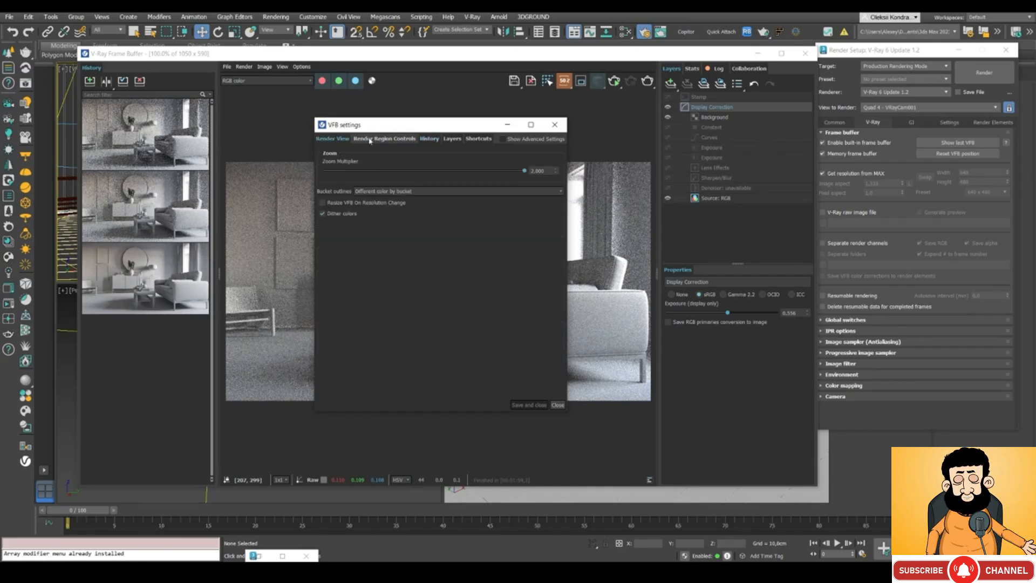
click(429, 139)
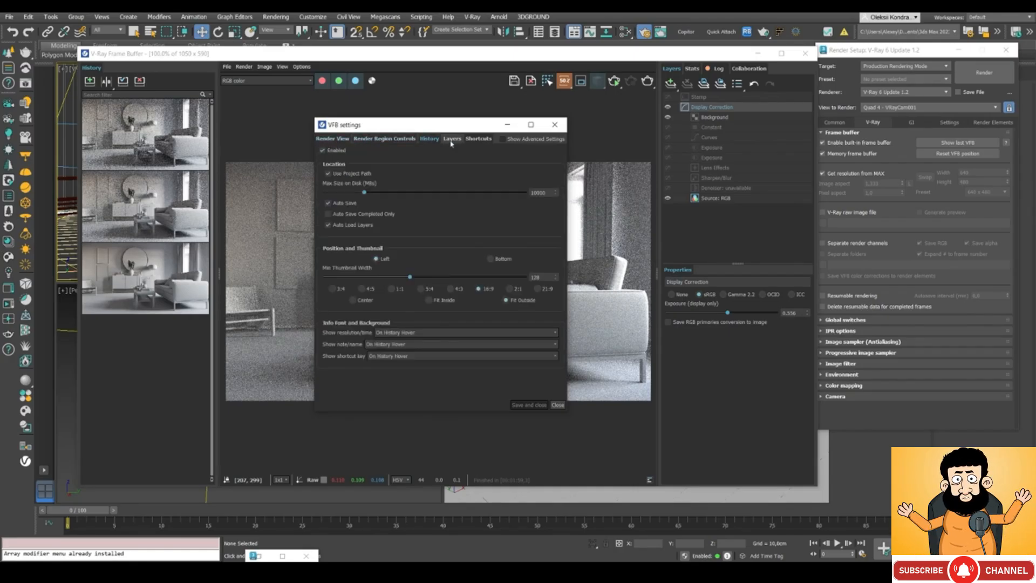
click(451, 140)
click(478, 139)
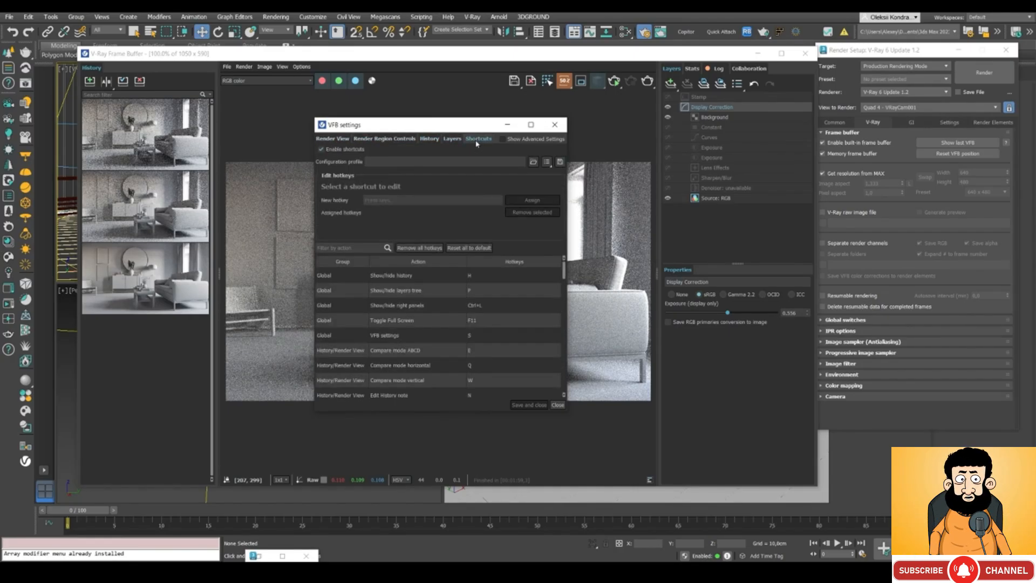
click(523, 141)
click(502, 140)
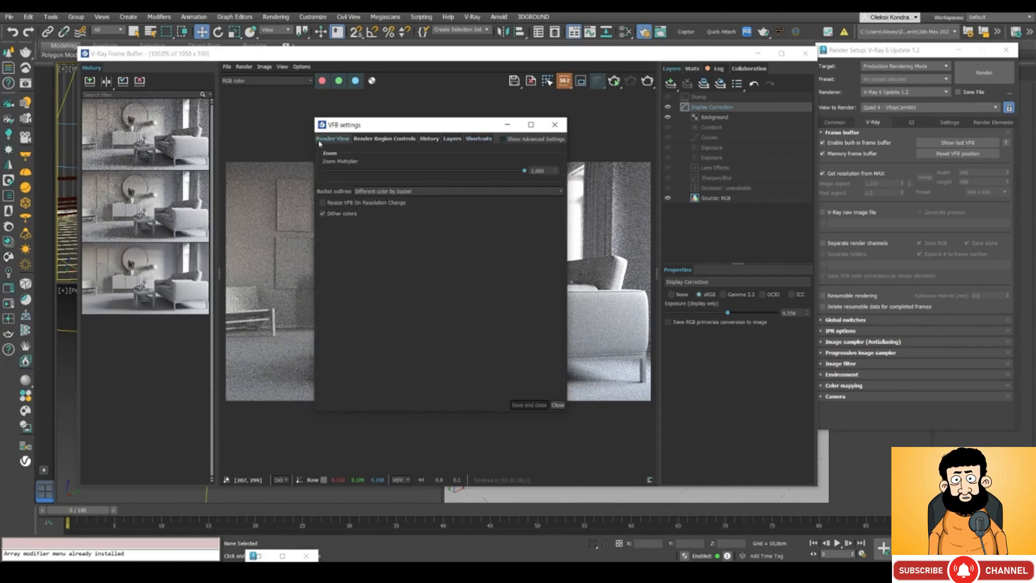
- Try switching Auto Save off and on and Auto Load Layers off in the history settings, and close the settings without saving
click(430, 138)
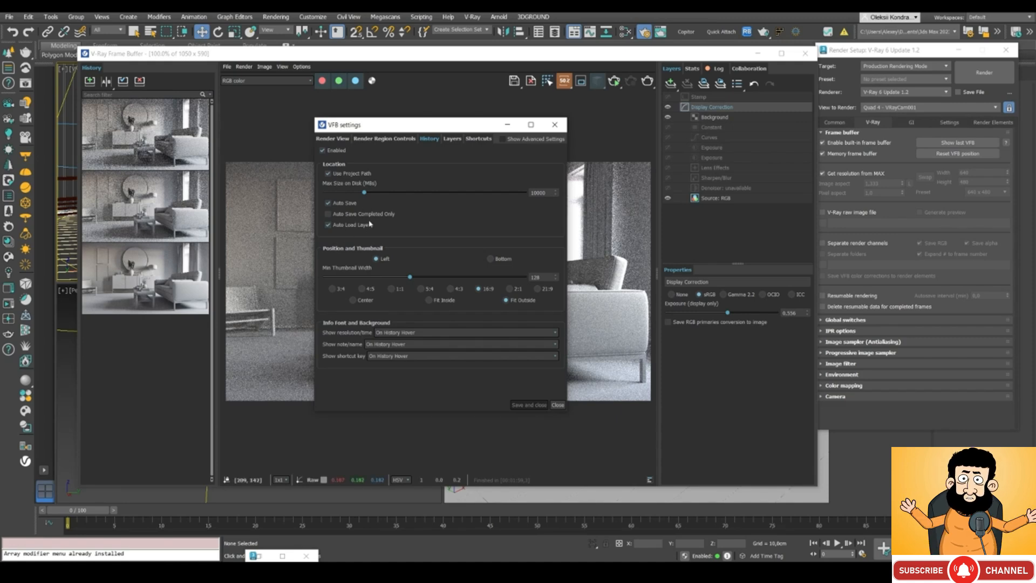
click(341, 204)
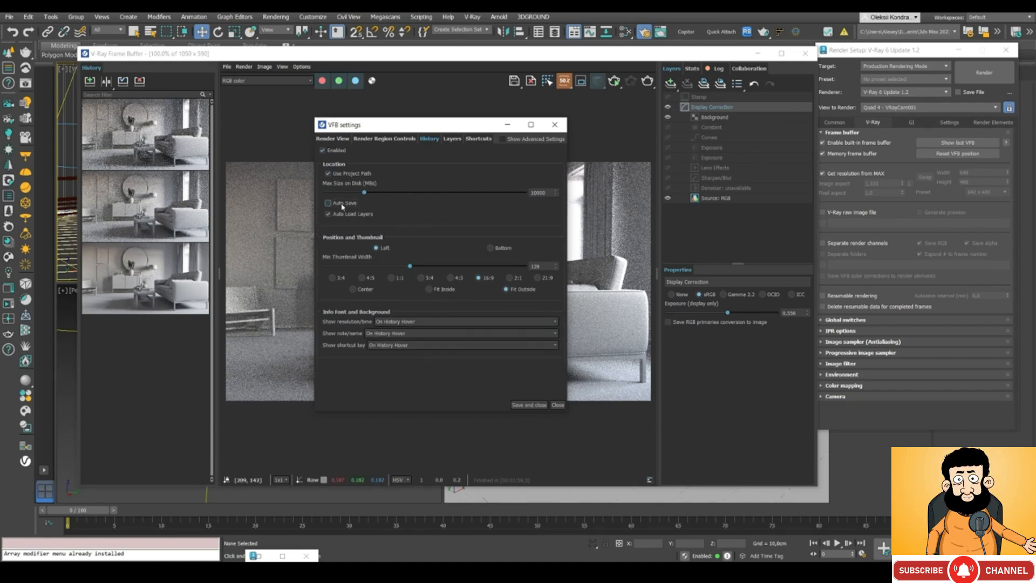
click(341, 204)
click(341, 205)
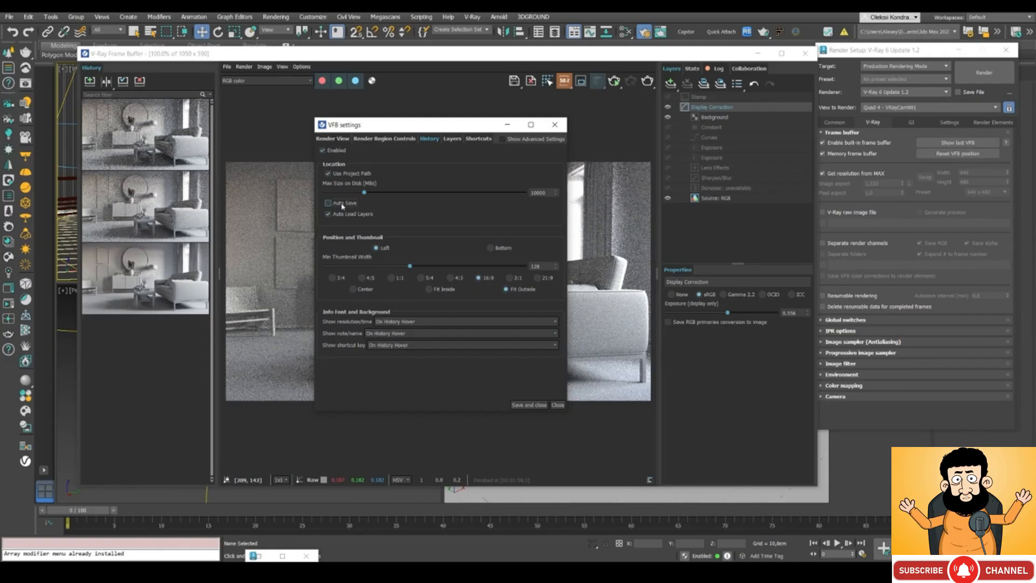
mouse_move(195, 247)
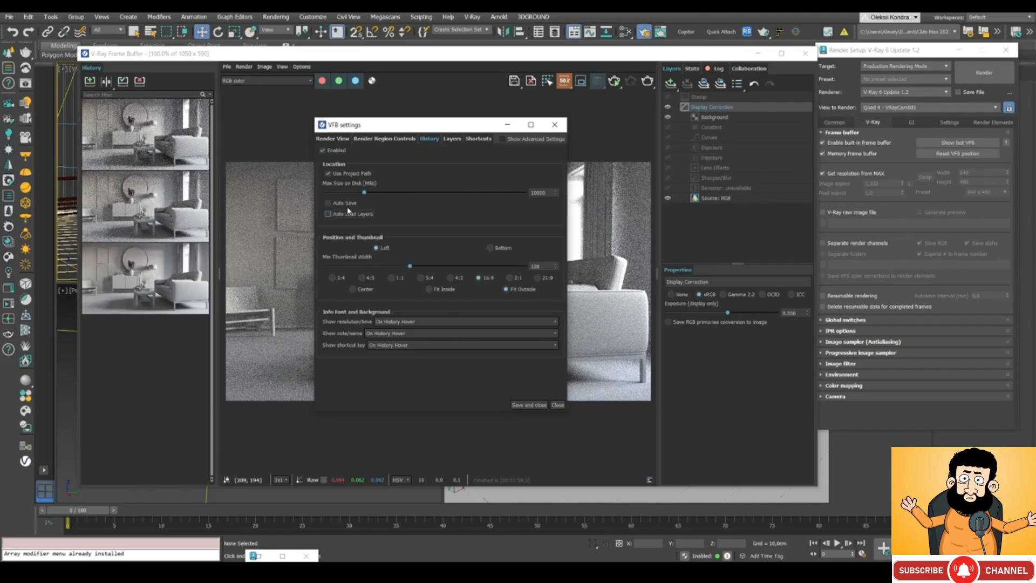
click(342, 204)
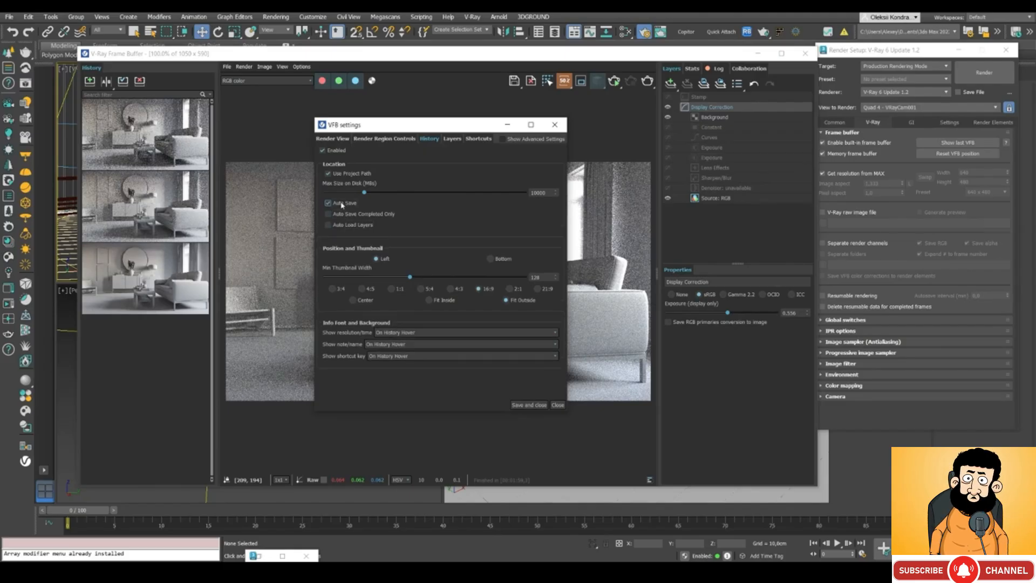
click(555, 124)
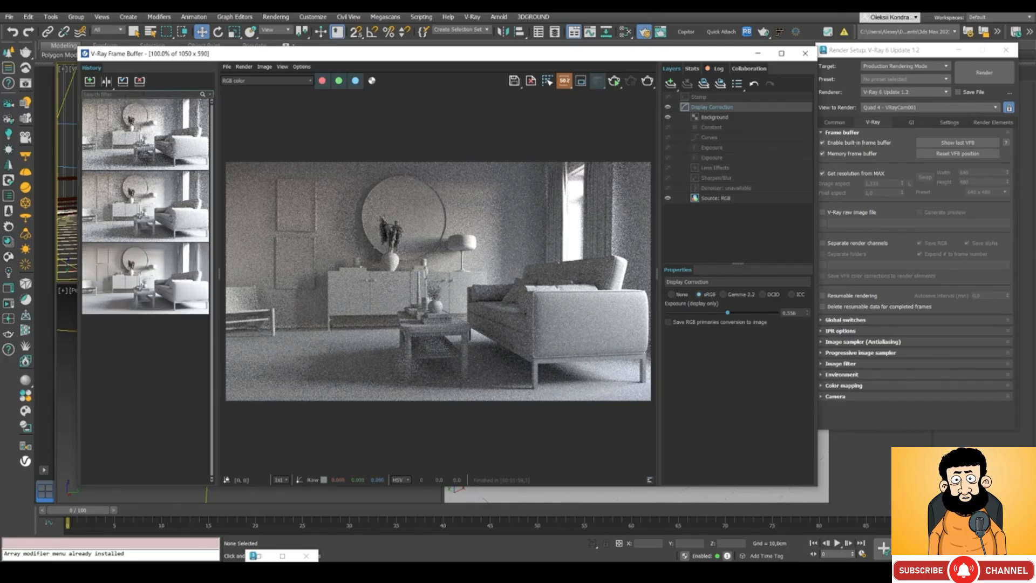
- Save the current render to the history and compare it as A in horizontal A/B mode with the third history image as B
click(90, 84)
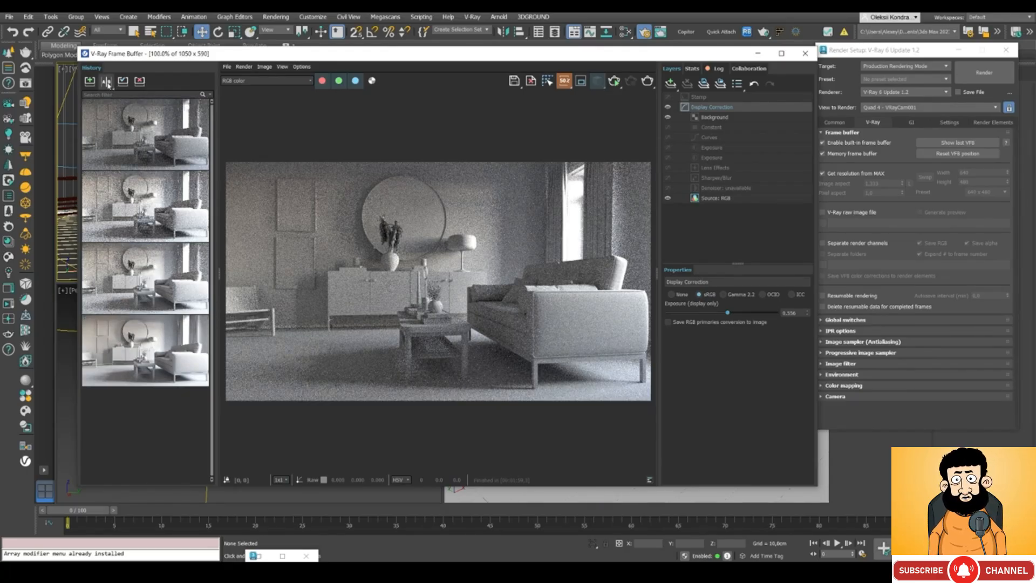
click(107, 82)
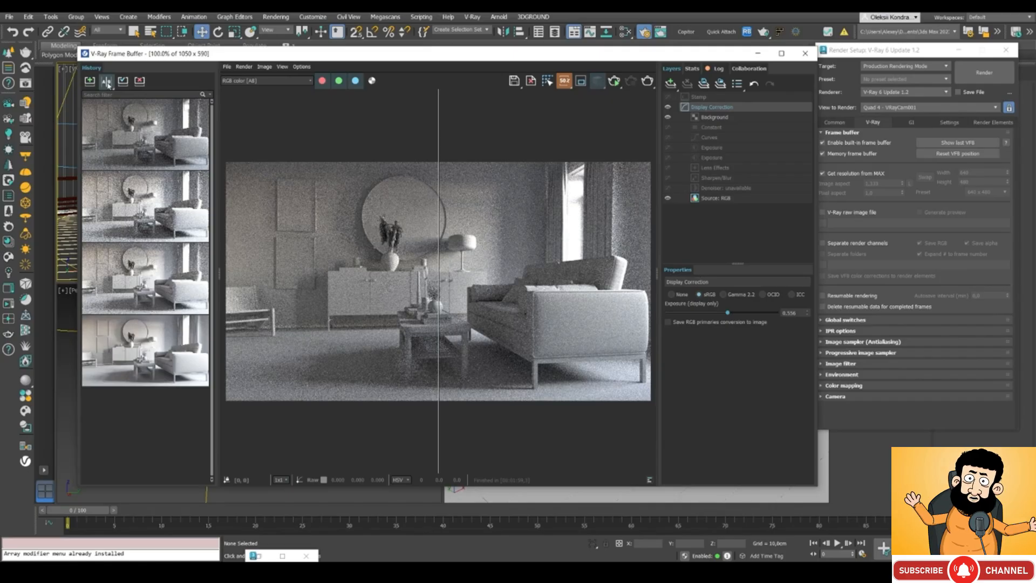
mouse_move(128, 141)
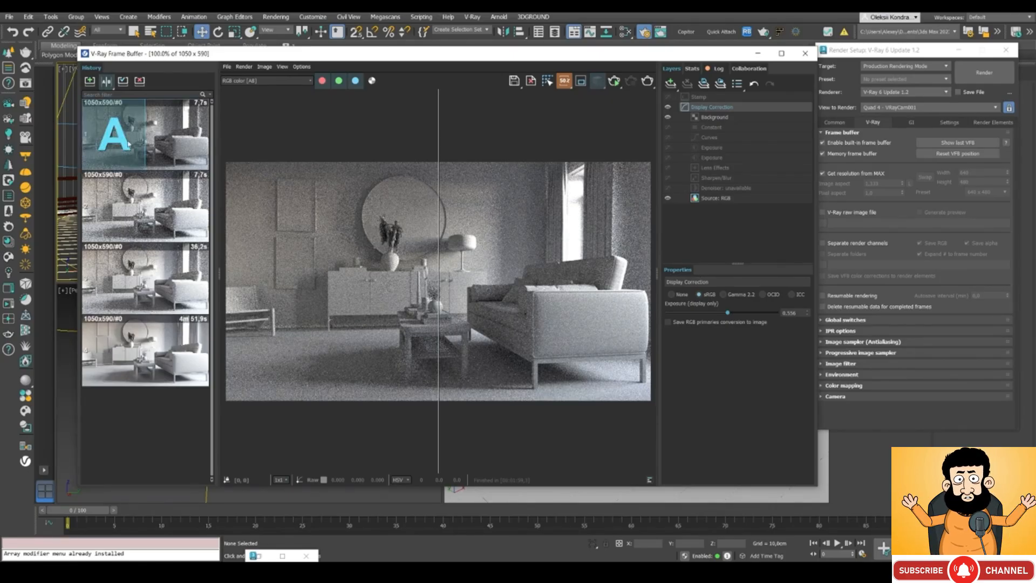
right_click(160, 278)
click(178, 304)
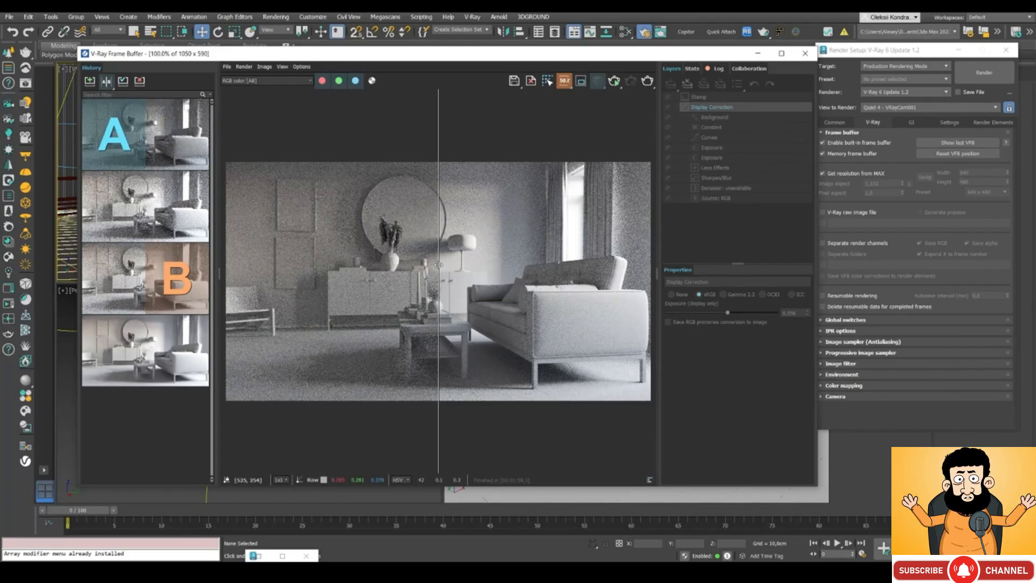
mouse_move(440, 266)
mouse_down()
mouse_move(256, 270)
mouse_move(639, 273)
mouse_move(243, 276)
mouse_move(649, 274)
mouse_move(240, 283)
mouse_move(516, 266)
mouse_move(324, 274)
mouse_move(488, 273)
mouse_move(397, 272)
mouse_move(442, 271)
mouse_up()
- Switch the history comparison to A/B vertical and shift its dividing line slightly
mouse_move(159, 103)
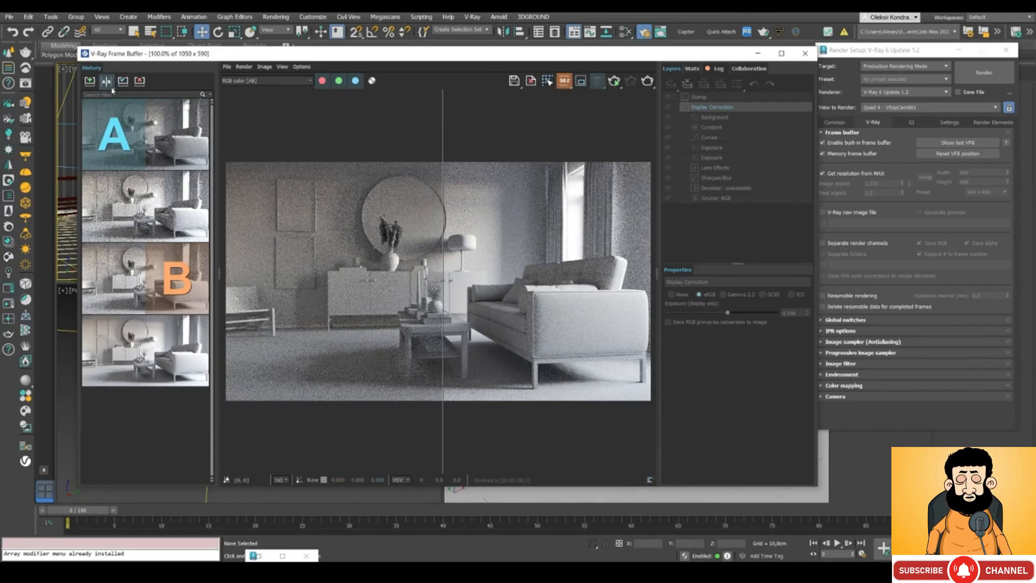
click(110, 84)
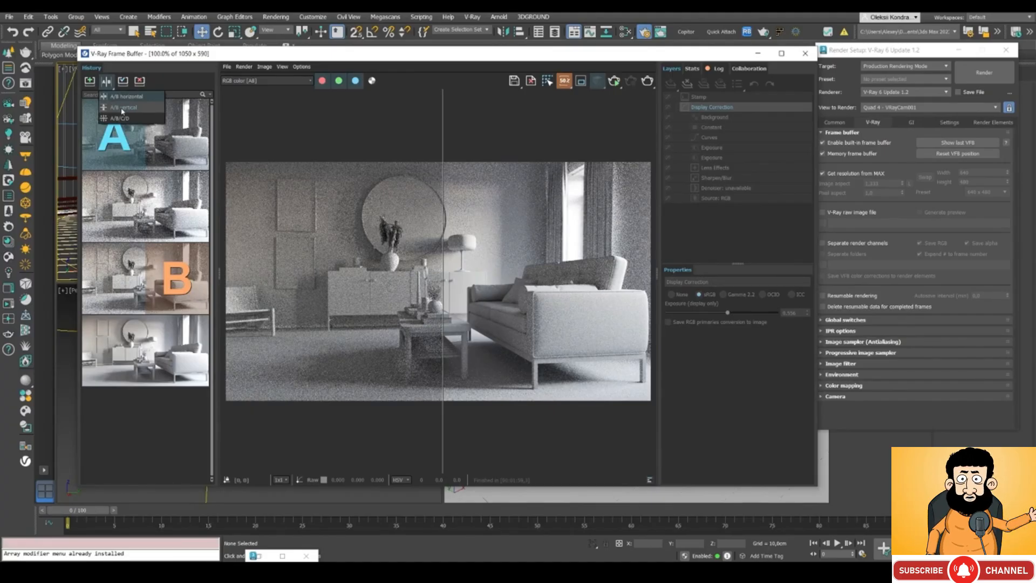
click(122, 110)
mouse_move(439, 276)
mouse_down()
mouse_move(430, 157)
mouse_move(432, 307)
mouse_move(432, 273)
mouse_up()
- Switch the comparison to A/B/C/D, assign the second history image as C and the fourth as D, and shift the dividing lines
click(106, 82)
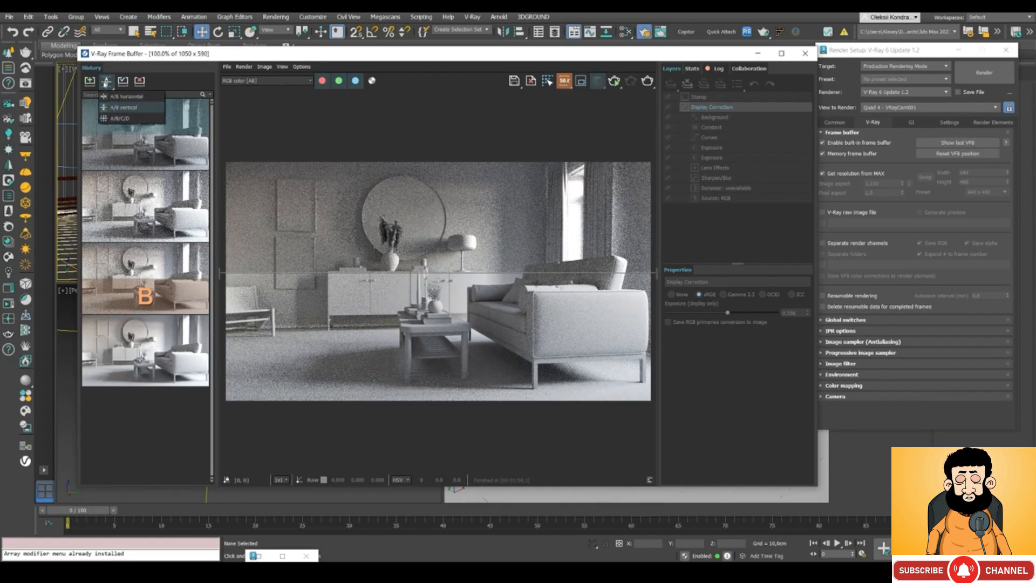
click(118, 119)
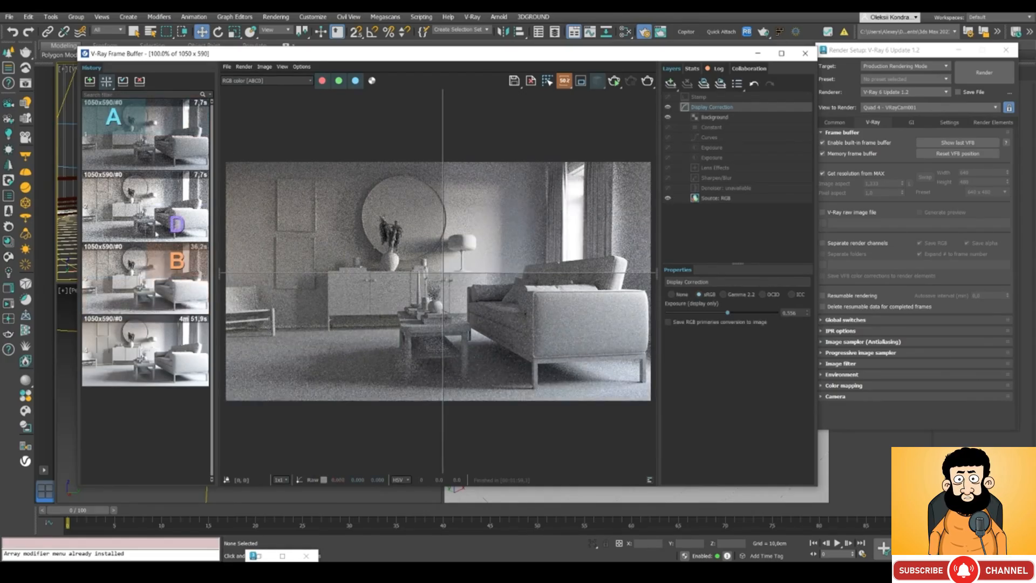
click(177, 188)
click(167, 367)
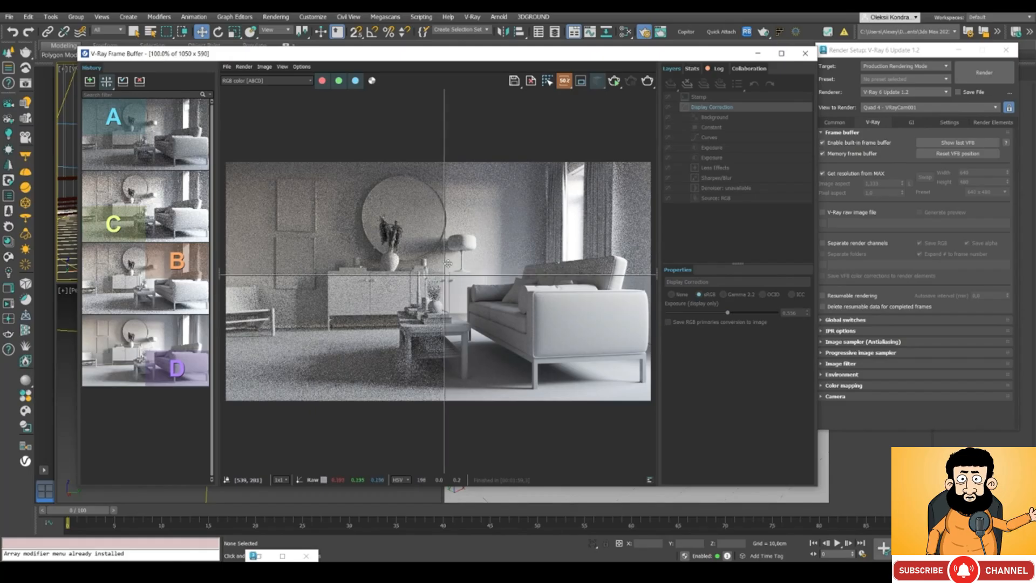
mouse_move(442, 277)
mouse_down()
mouse_move(334, 303)
mouse_move(561, 286)
mouse_move(458, 302)
mouse_move(395, 227)
mouse_move(455, 270)
mouse_move(343, 259)
mouse_move(435, 278)
mouse_up()
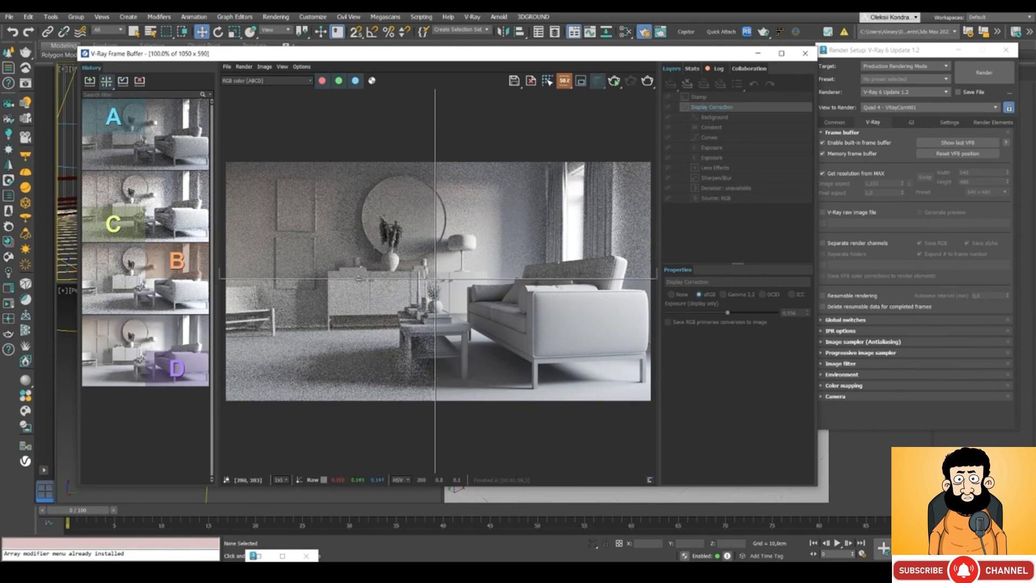
- Turn off the comparison and delete the fourth, third and second images from the render history
click(139, 81)
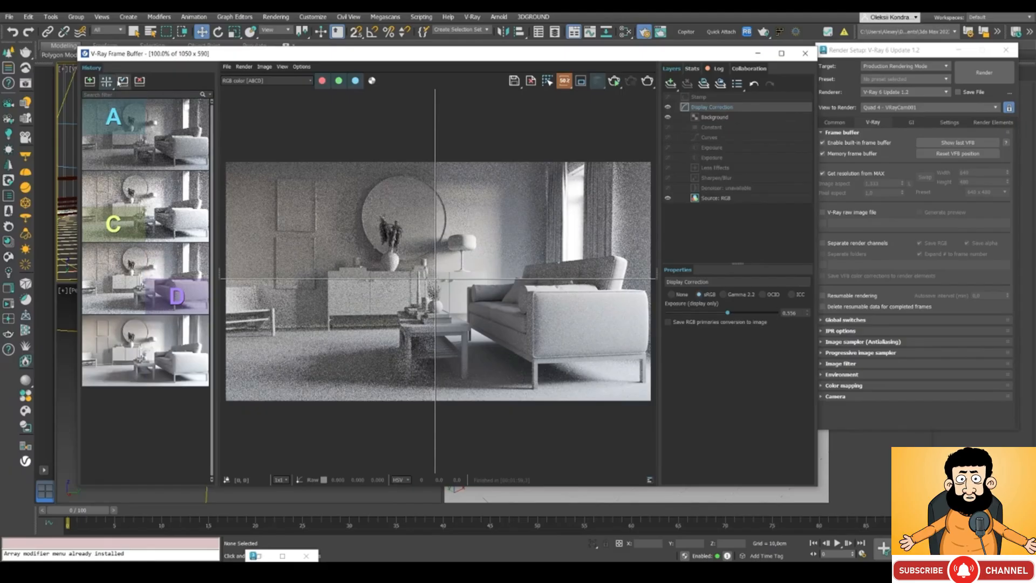
click(109, 82)
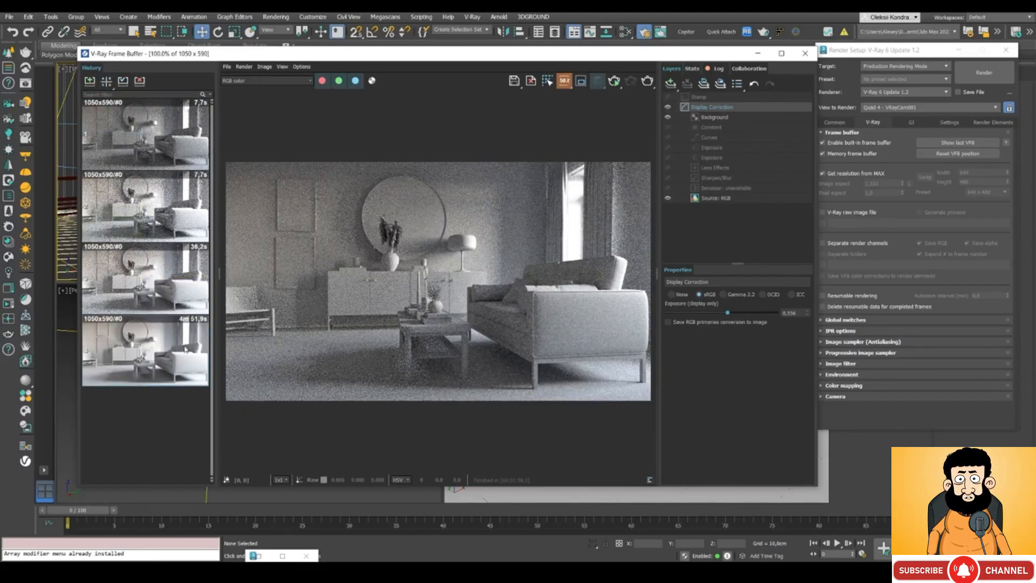
click(139, 81)
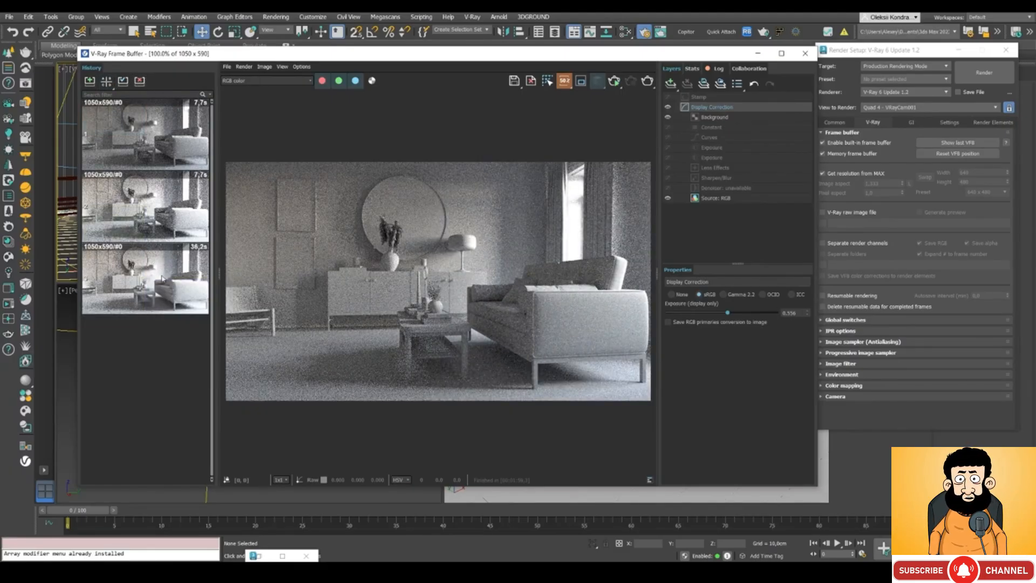
click(139, 82)
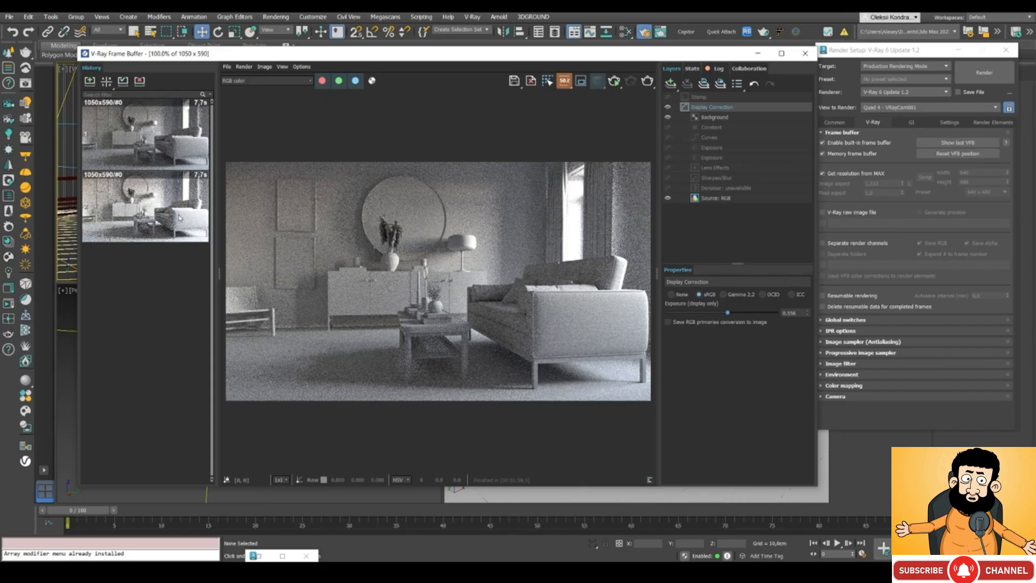
click(135, 82)
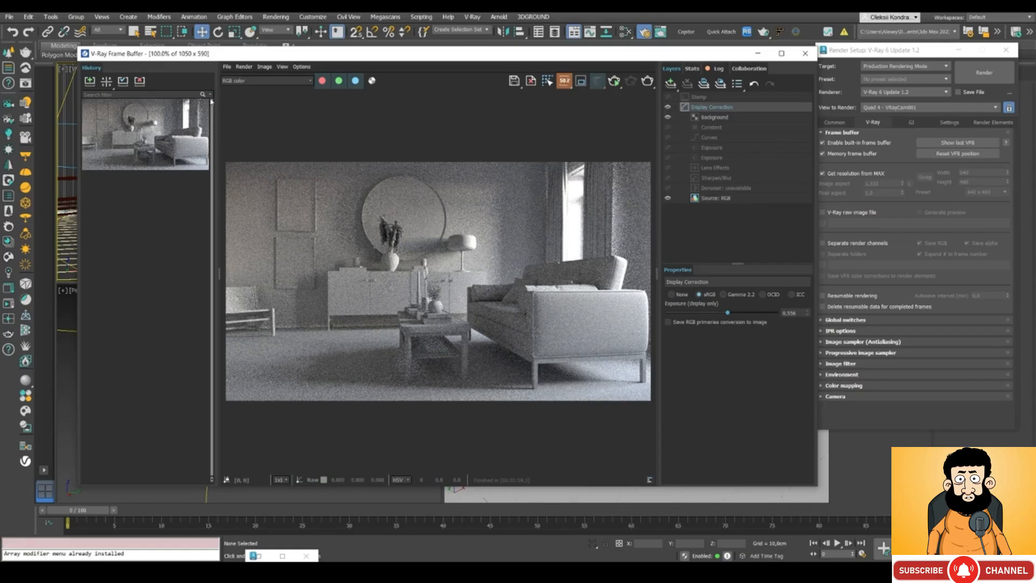
- Hide the render history and the layers area in the frame buffer
click(241, 67)
mouse_move(263, 68)
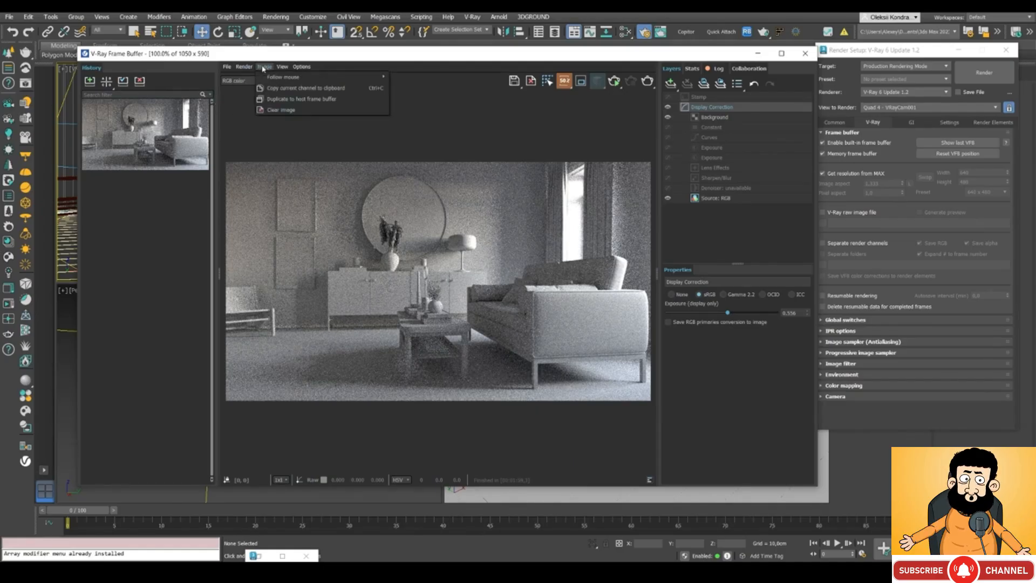
mouse_move(228, 68)
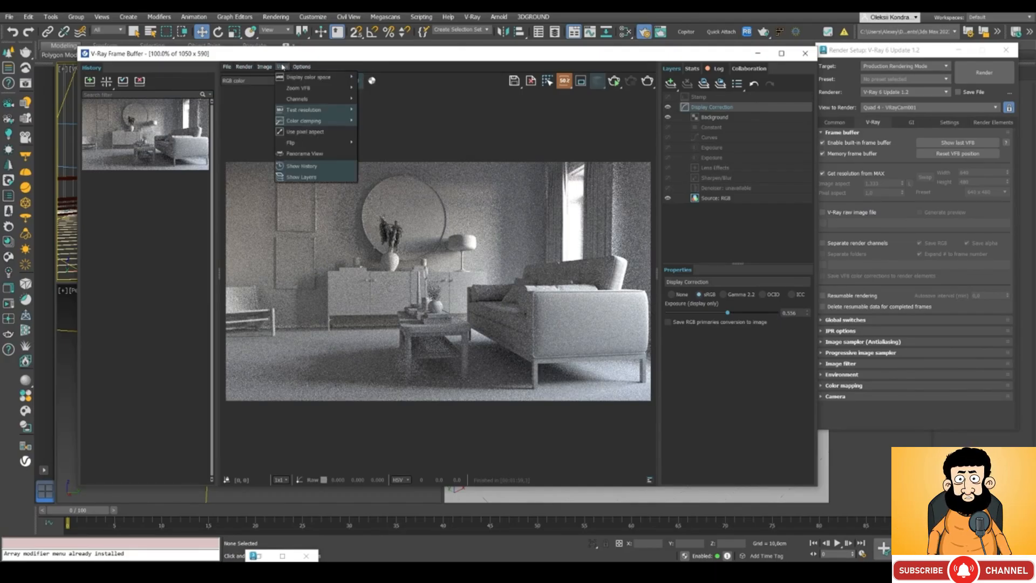
click(294, 171)
click(141, 67)
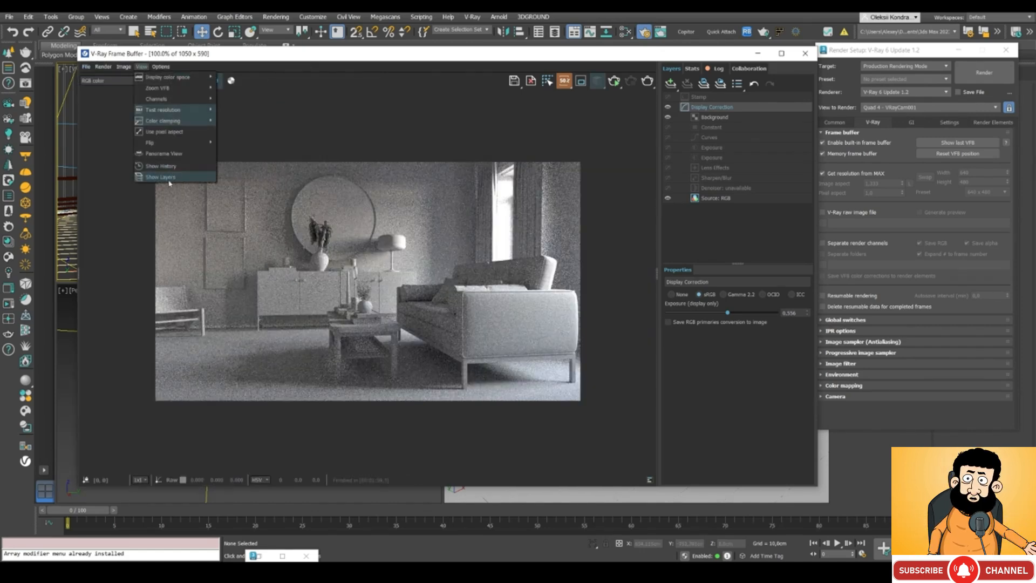
click(171, 177)
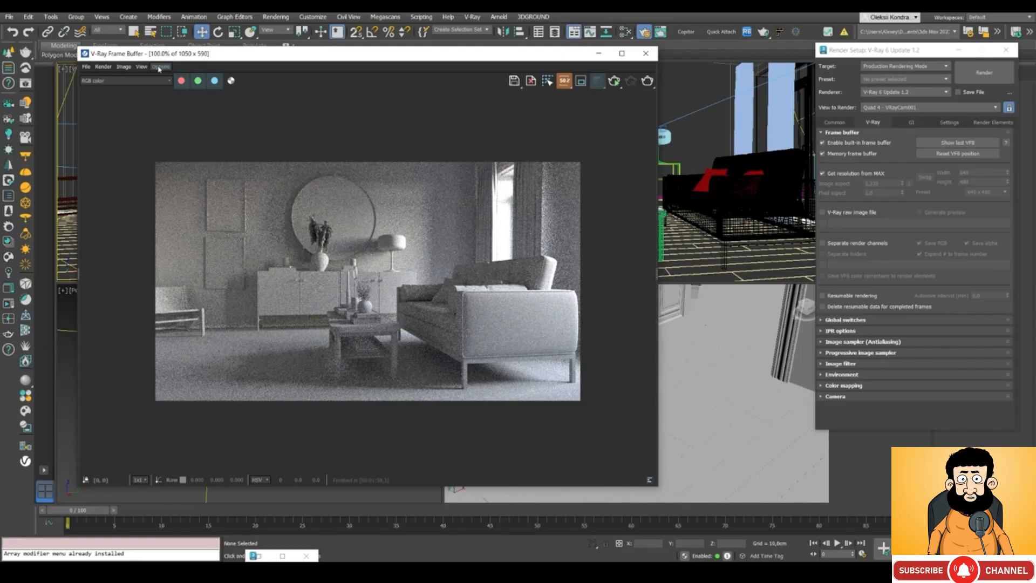
click(141, 66)
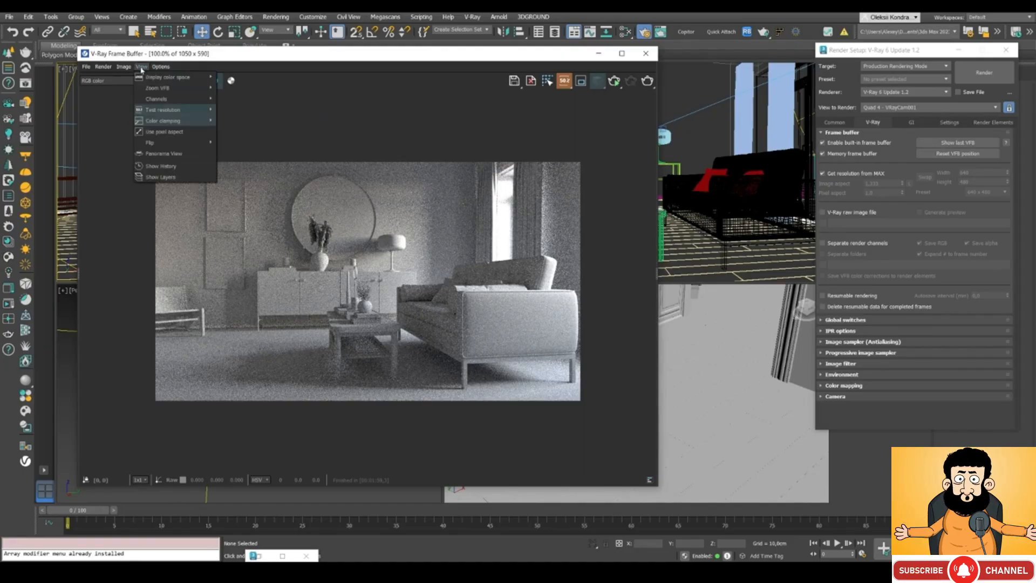
click(146, 168)
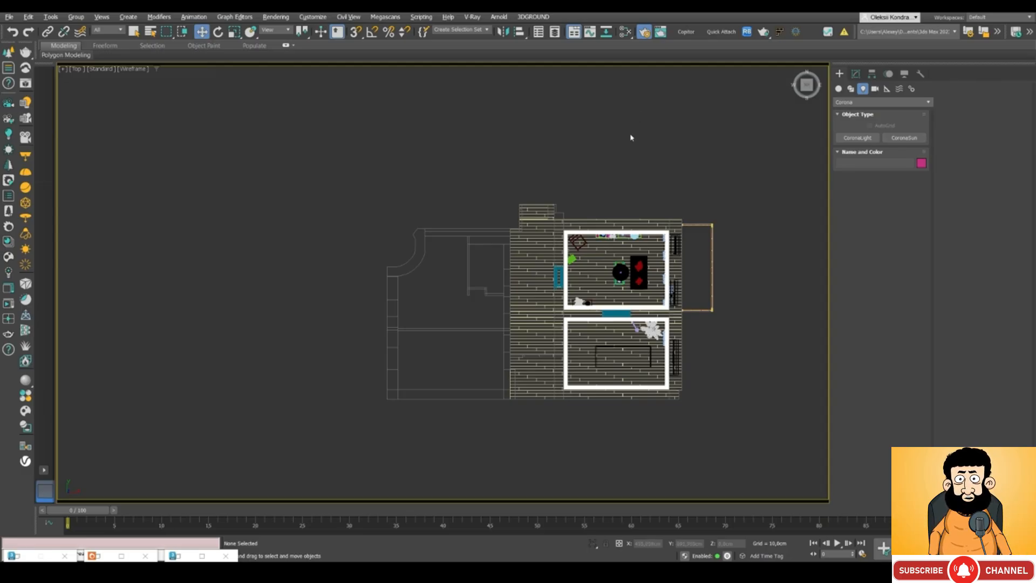
- Create a targeted Corona Sun outside the windows, aimed at the sofa in the upper room, and raise it above the building
middle_drag(629, 136, 593, 141)
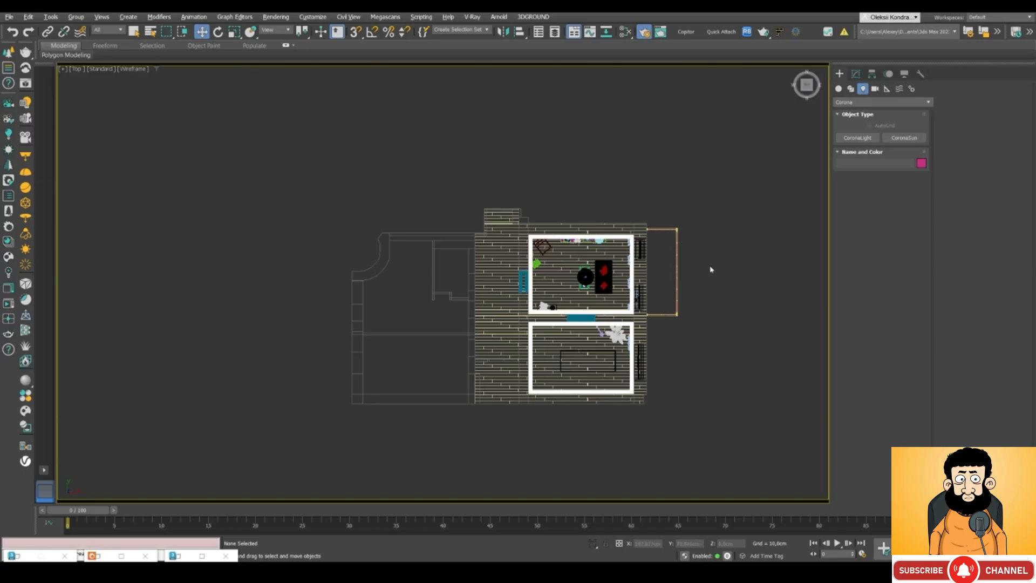
middle_drag(753, 273, 742, 273)
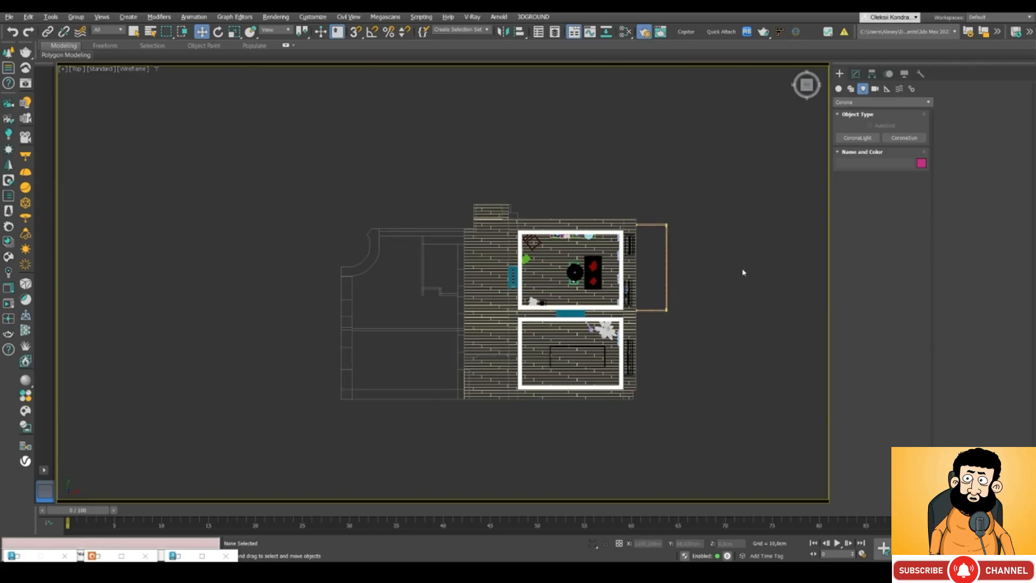
scroll(719, 300, up, 2)
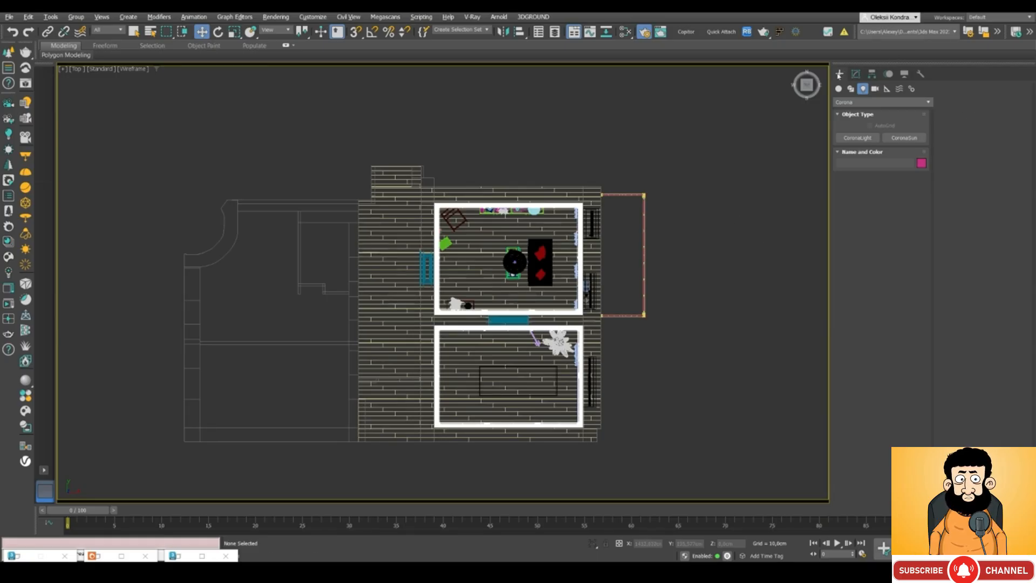
click(863, 102)
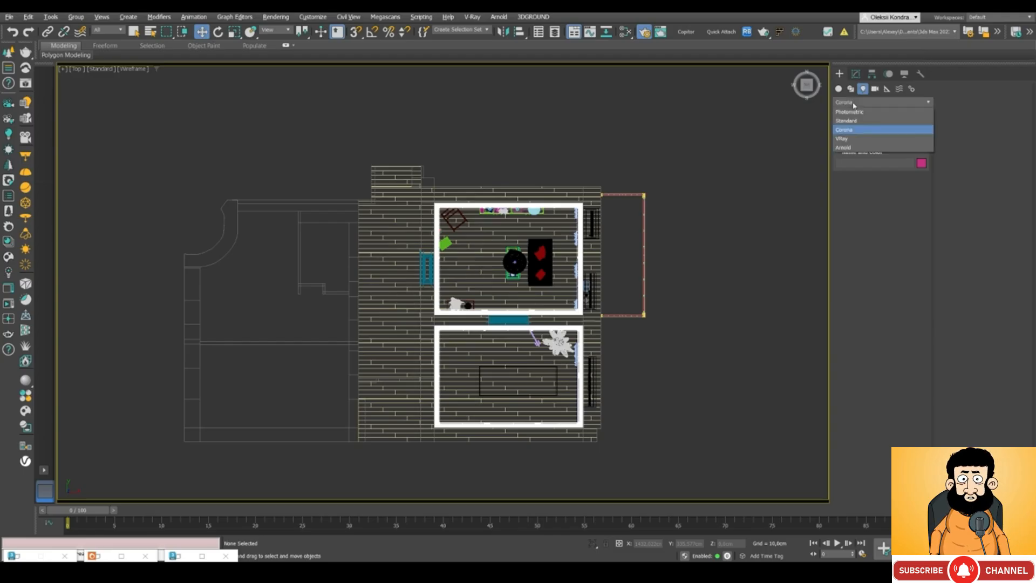
click(849, 130)
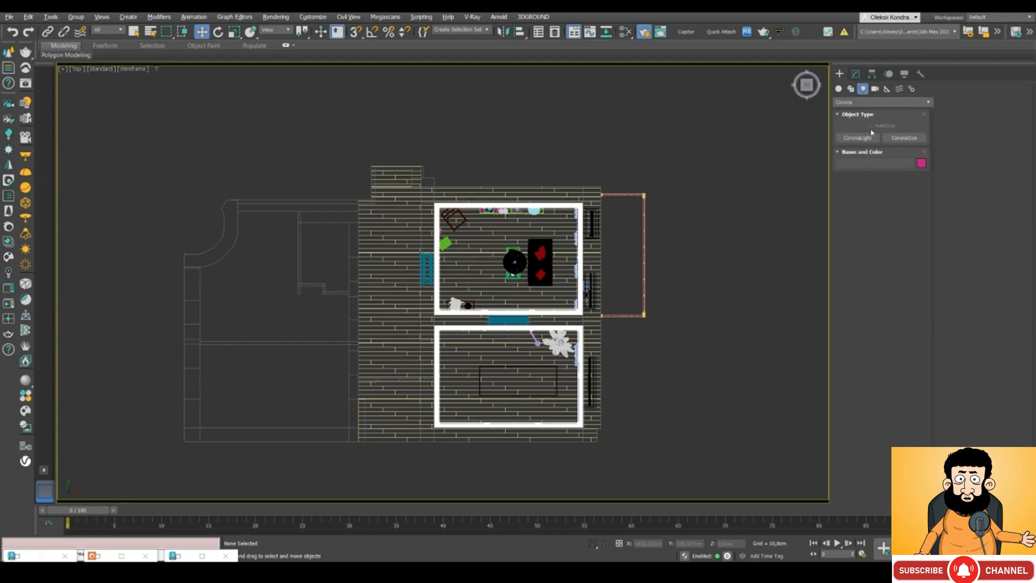
click(905, 138)
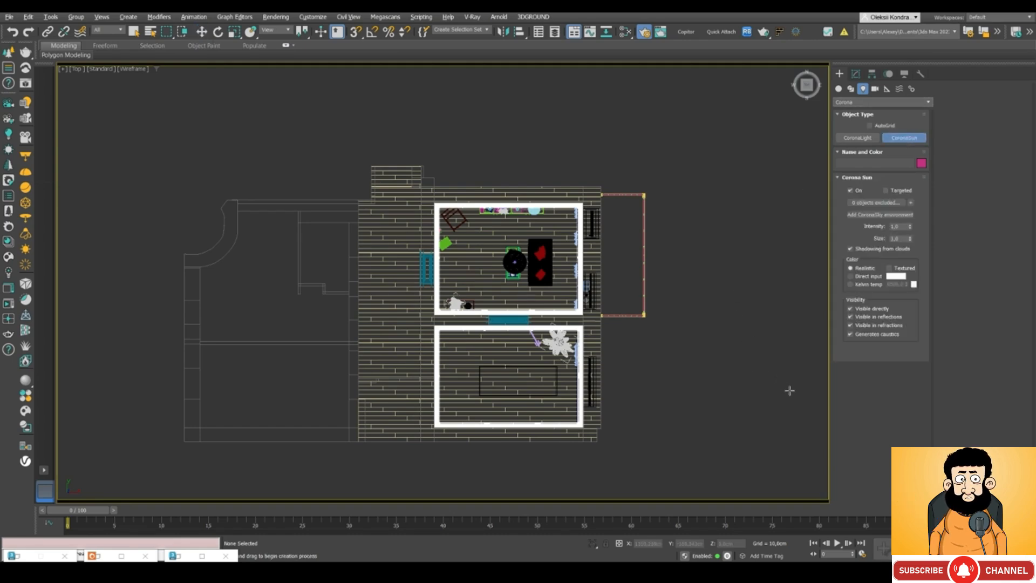
drag(809, 404, 523, 253)
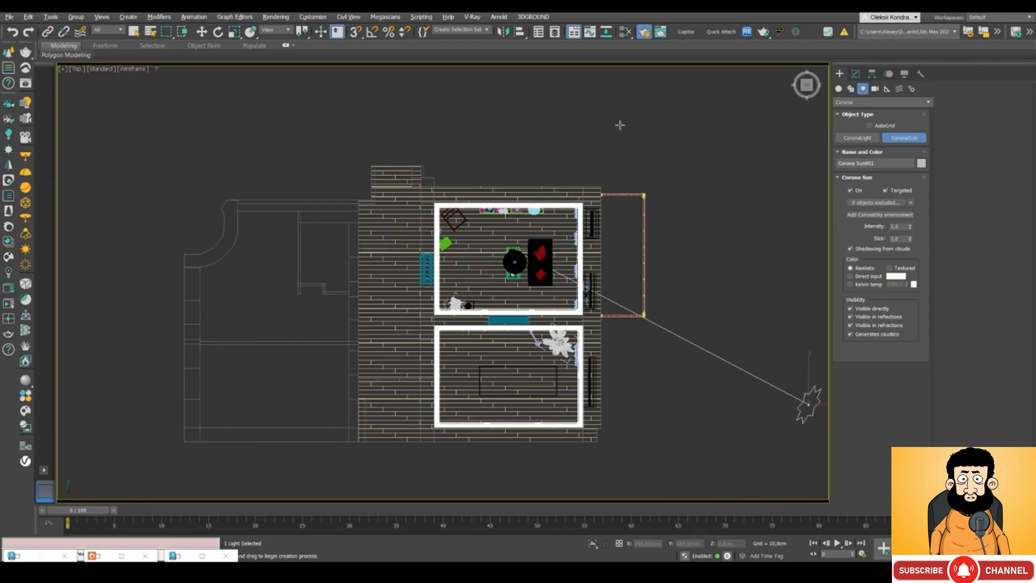
click(612, 72)
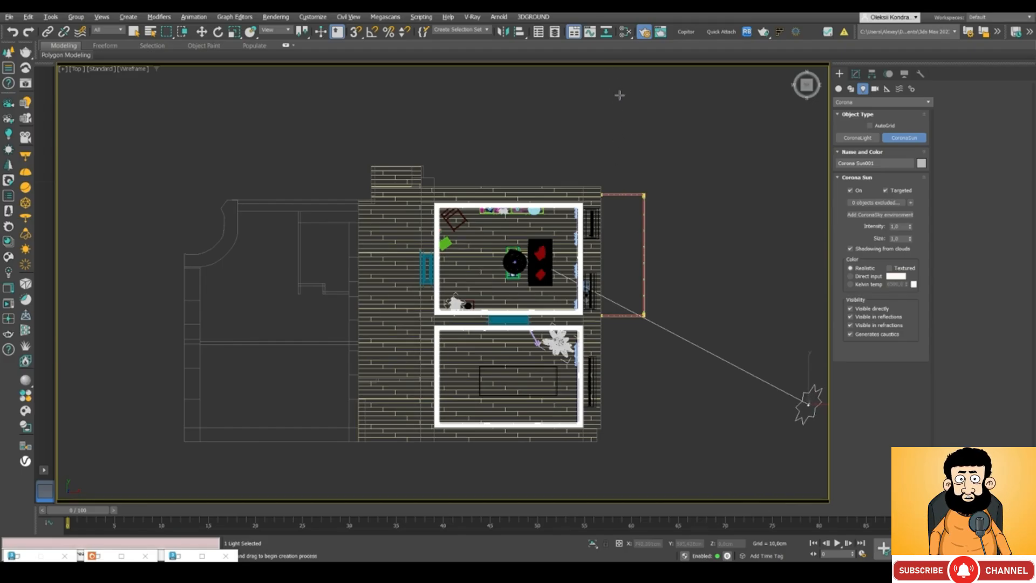
right_click(619, 95)
- Place a standard Target camera in the lower room, aimed through the doorway into the living room, with a 15 mm lens
middle_drag(666, 131, 612, 133)
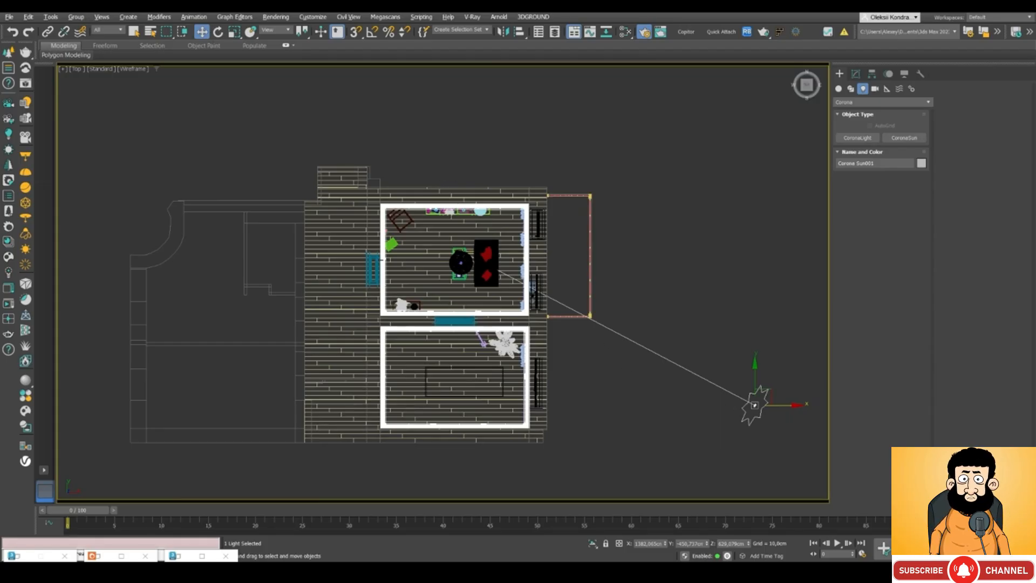
scroll(502, 280, up, 3)
middle_drag(477, 262, 451, 282)
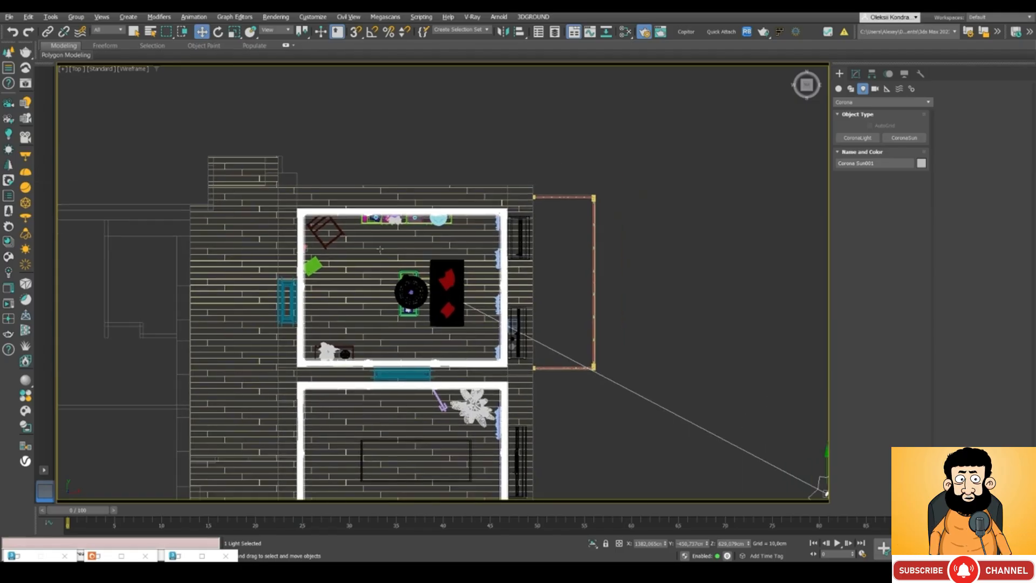
scroll(399, 255, down, 2)
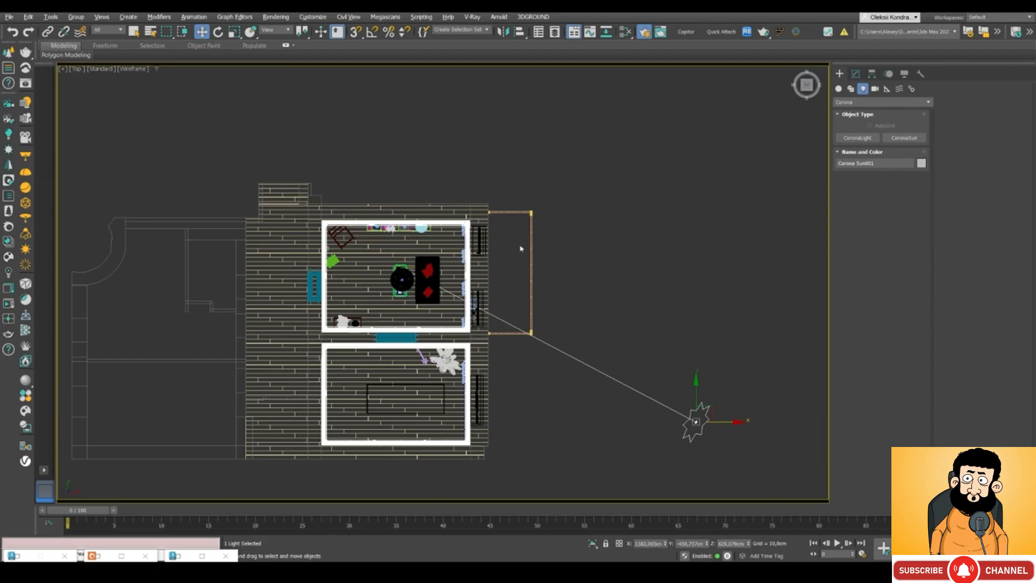
click(875, 89)
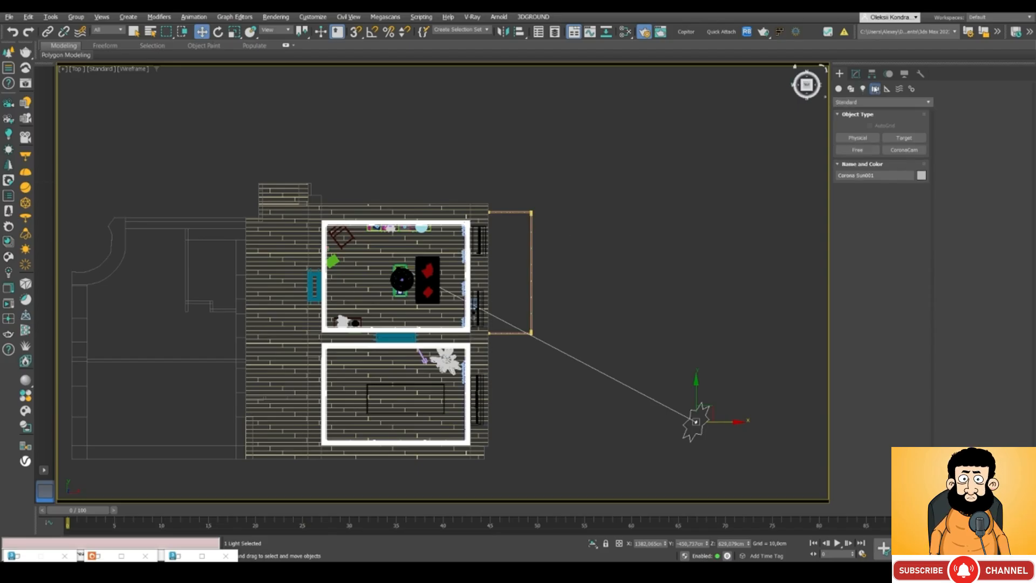
click(905, 141)
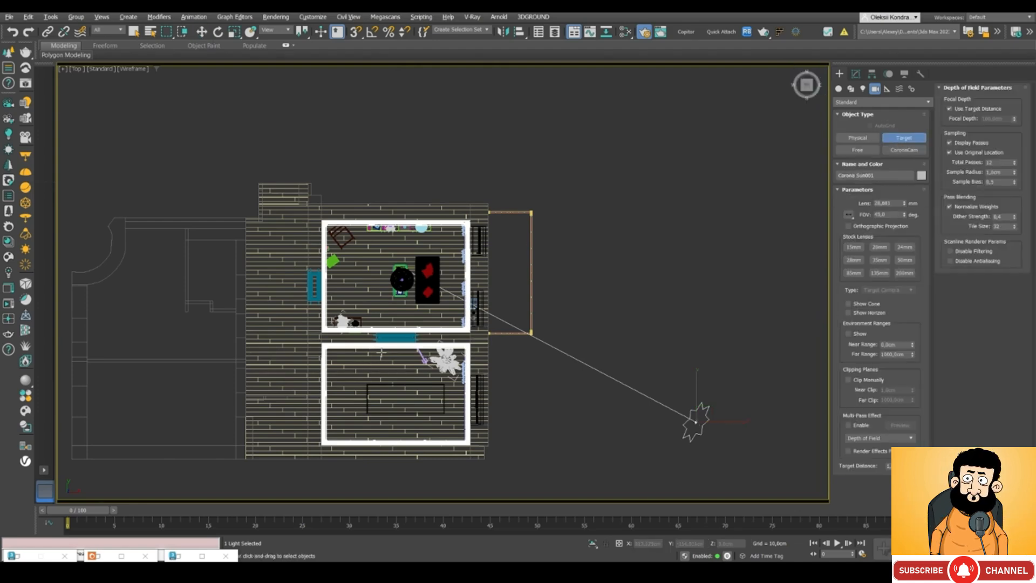
drag(387, 362, 410, 248)
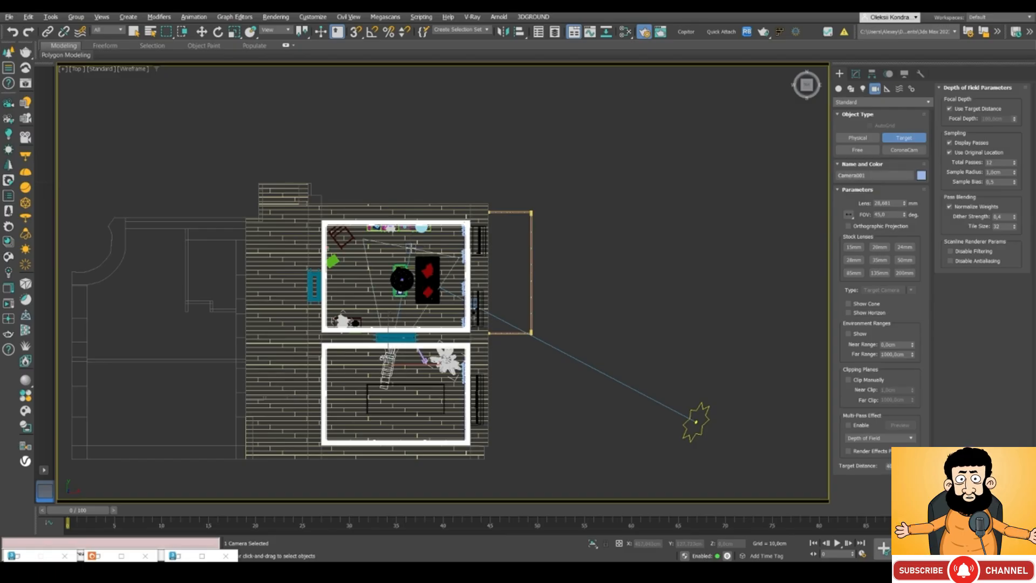
click(853, 248)
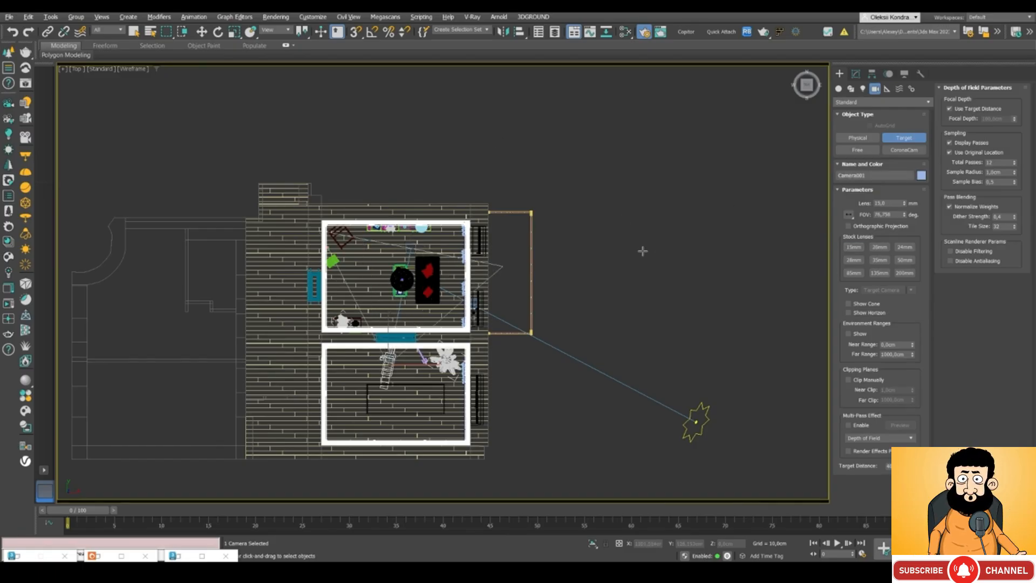
key(w)
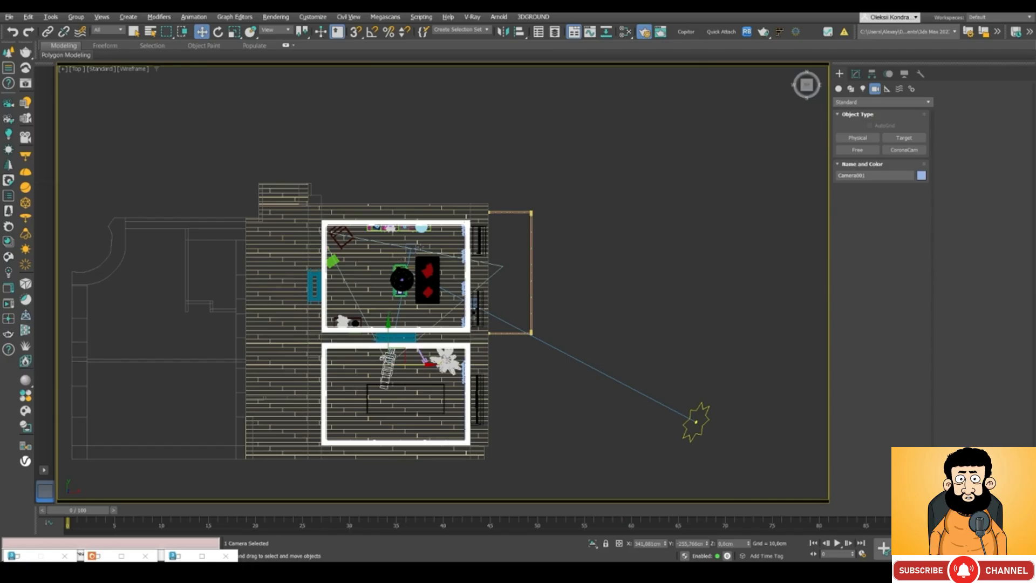
- Look through the new camera in shaded display, raise it, and dolly it forward past the doorway for a fuller living room view
key(c)
middle_drag(404, 182, 394, 276)
key(F3)
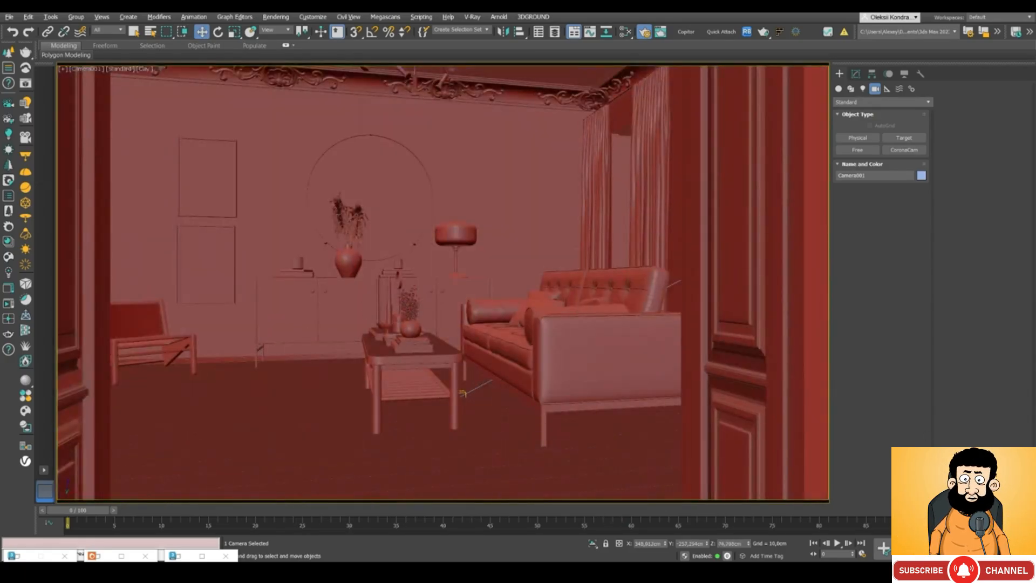
scroll(462, 393, up, 2)
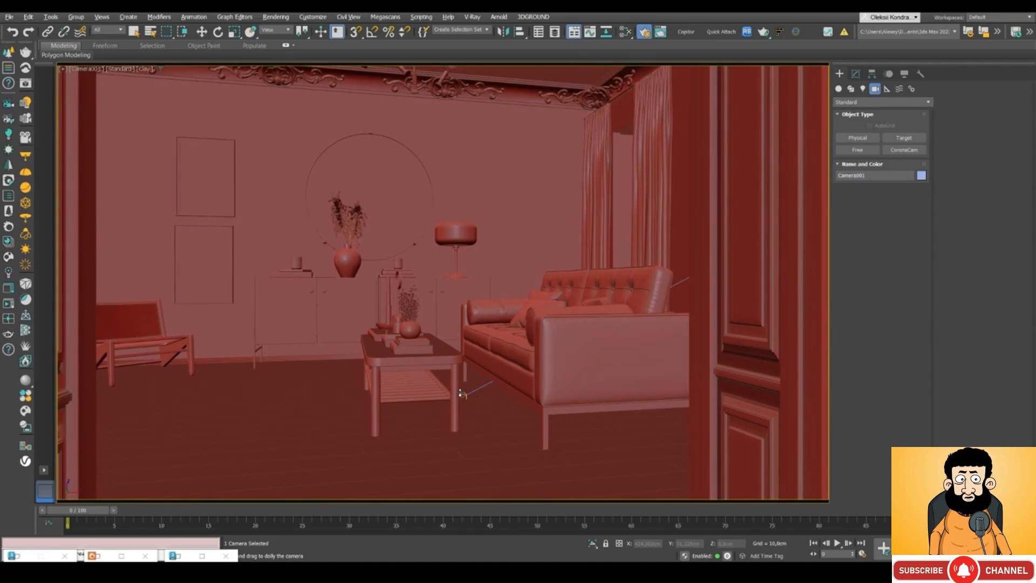
scroll(462, 357, up, 3)
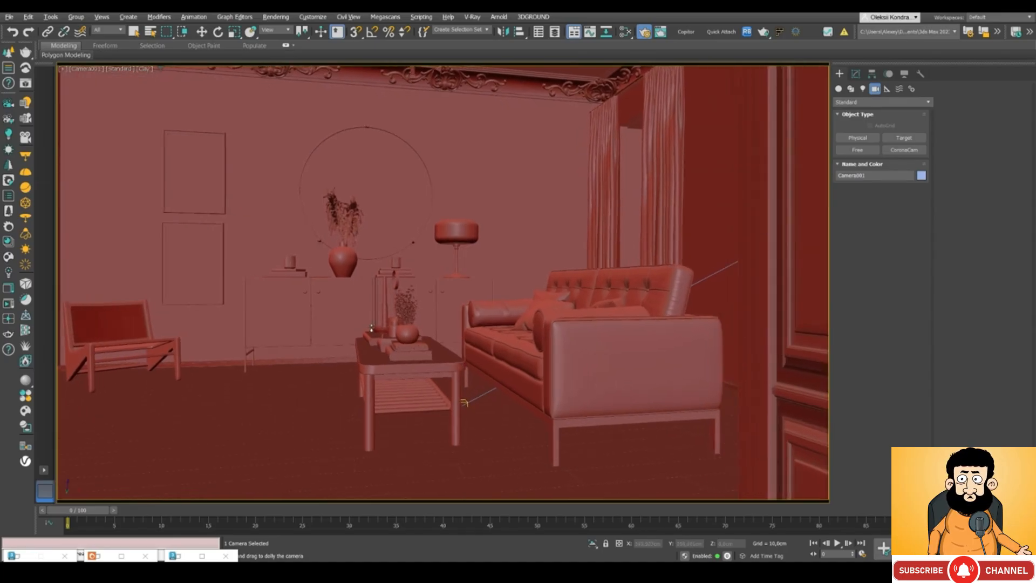
scroll(371, 328, up, 2)
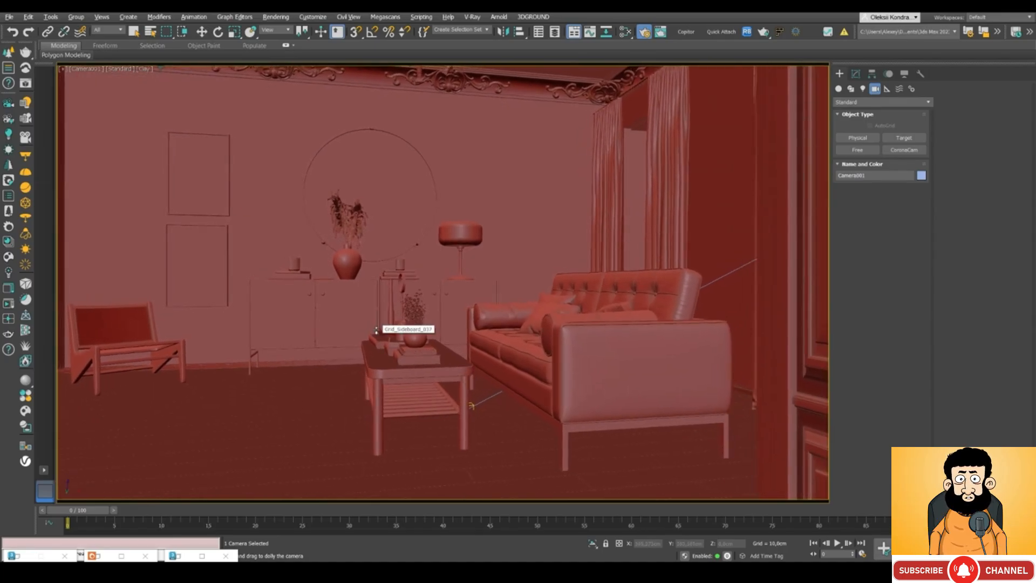
- Return to the four-viewport layout and lock the rendered view to the new camera in Render Setup
key(alt+w)
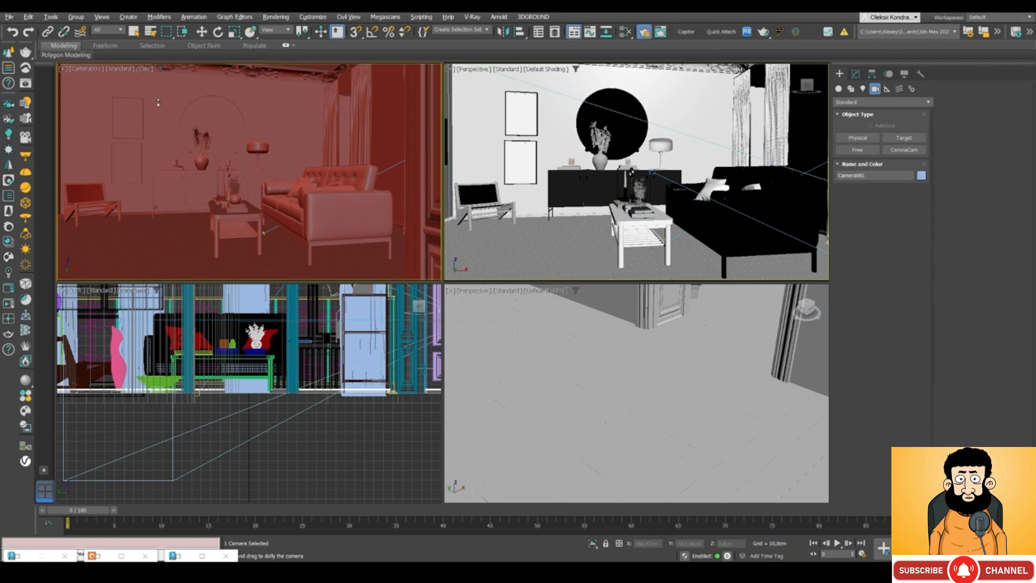
click(644, 33)
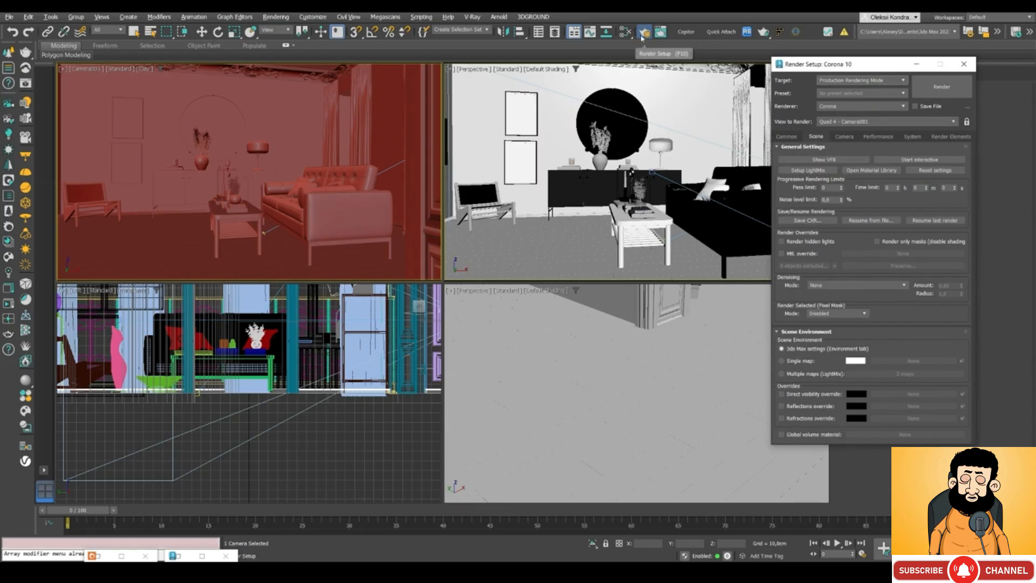
drag(806, 63, 780, 63)
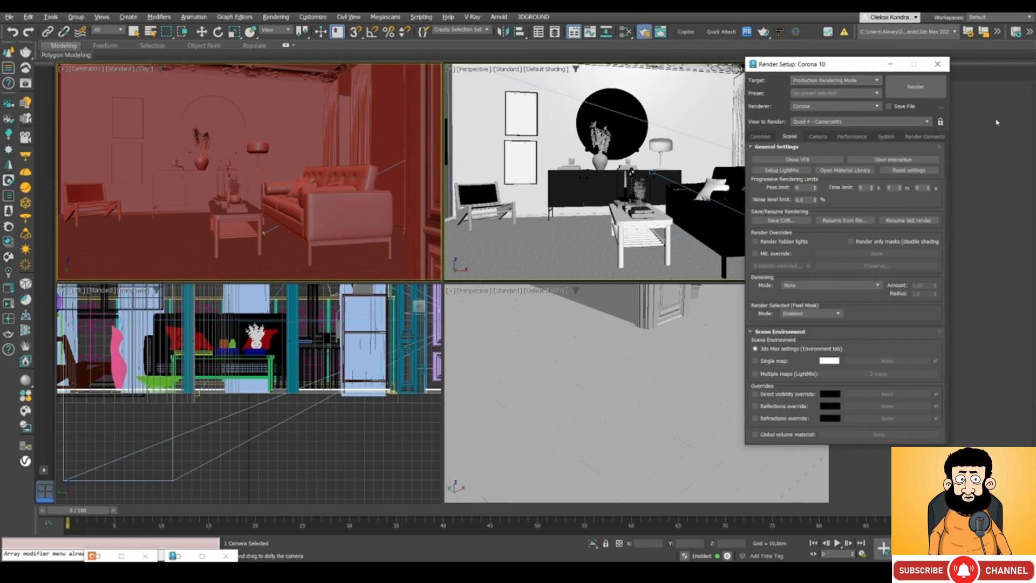
click(941, 123)
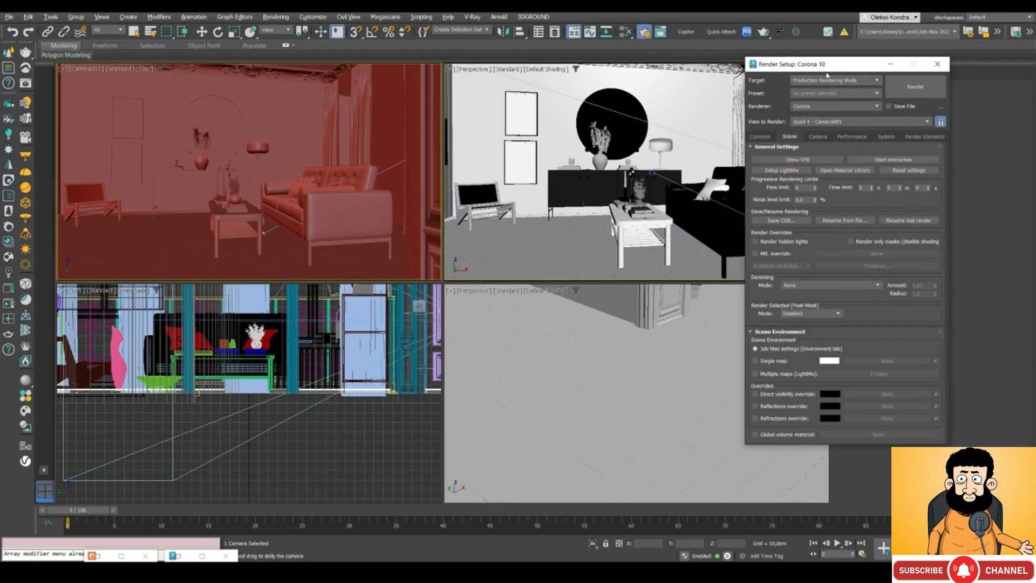
drag(816, 67, 821, 76)
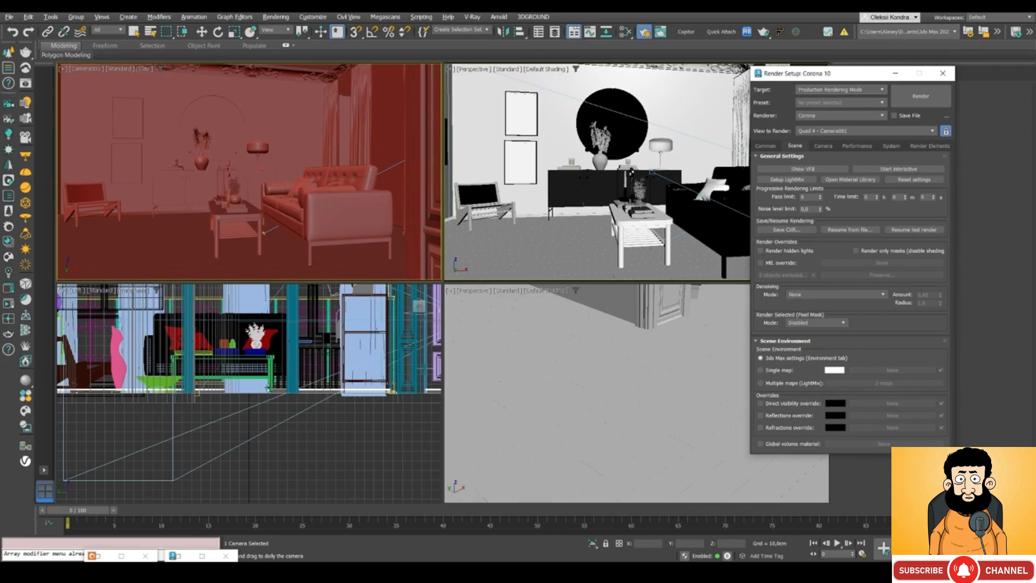
- Select the Corona Sun in the Left view with the Move tool and hide that view's grid
scroll(276, 408, down, 8)
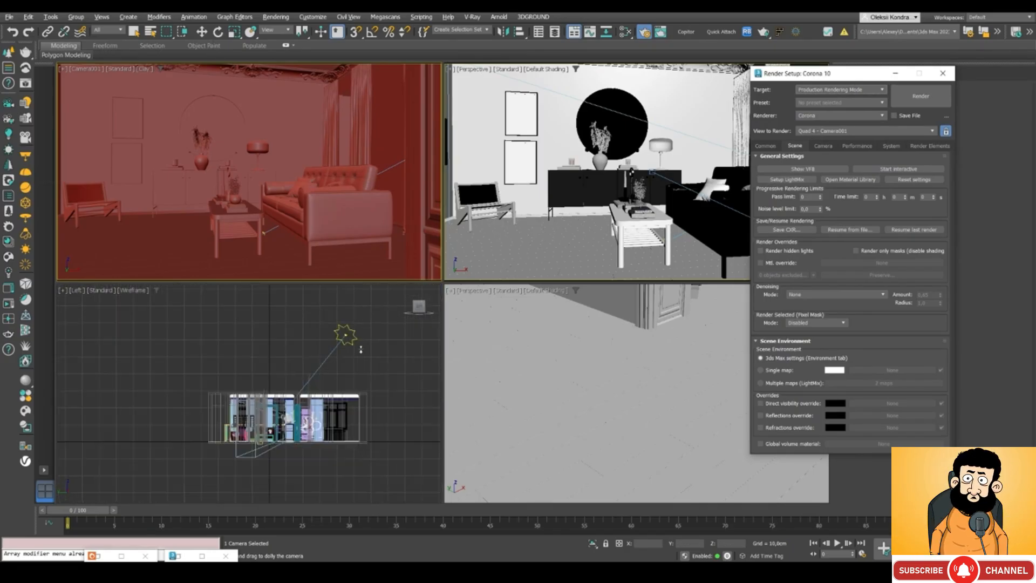
click(201, 32)
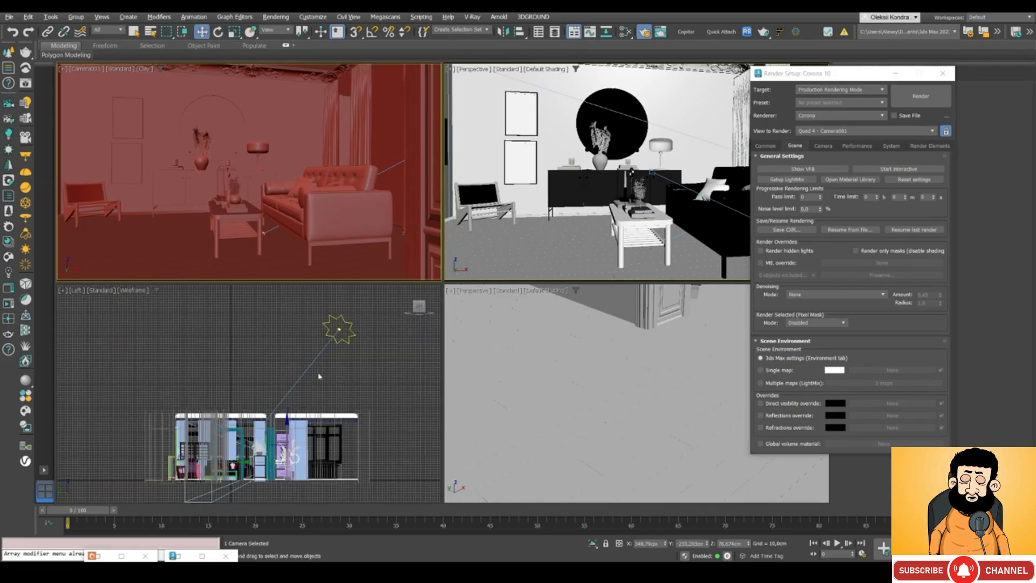
click(339, 329)
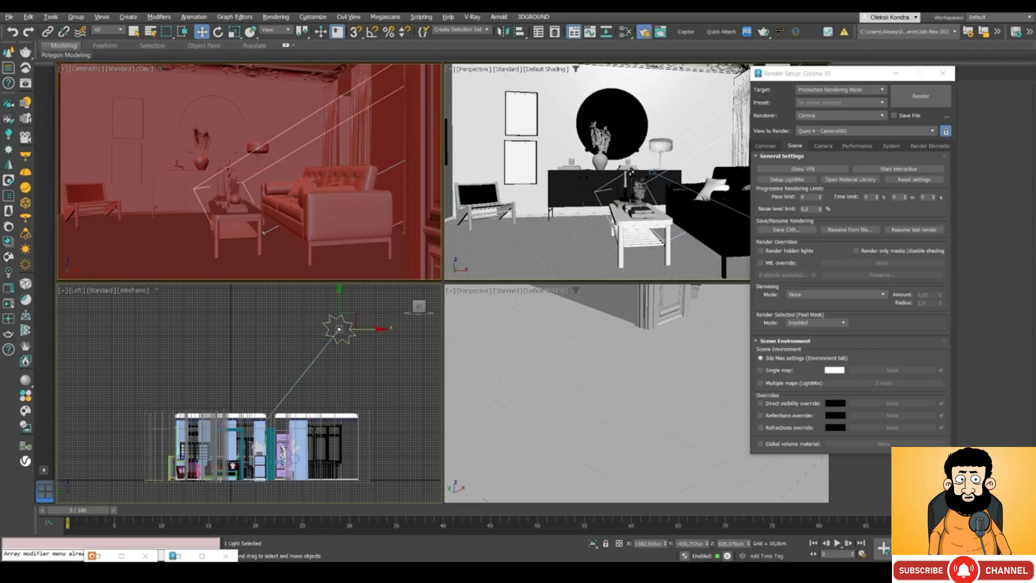
key(g)
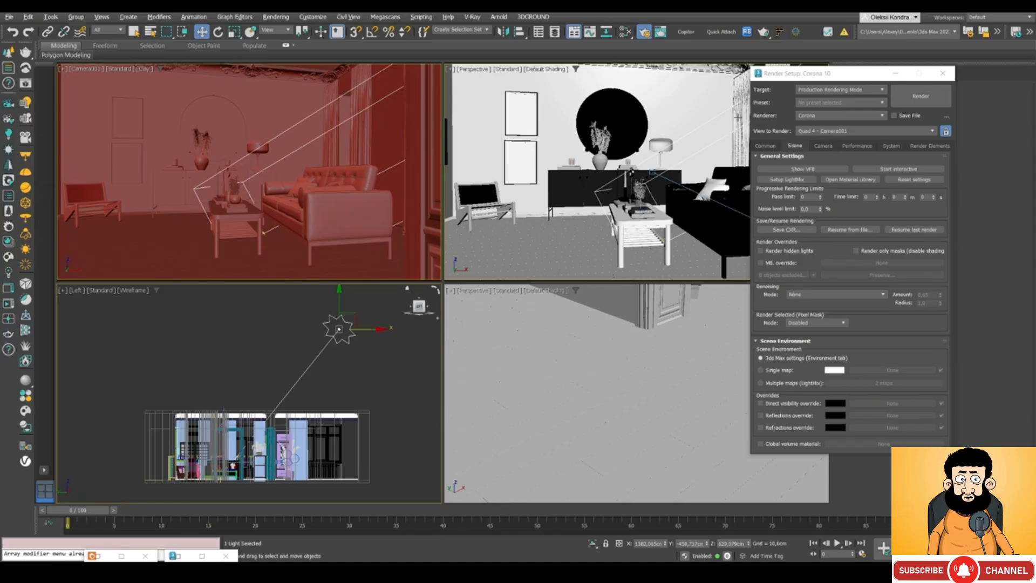
- Start Corona interactive rendering of the camera view and reposition the frame buffer window over the viewports
drag(789, 77, 693, 87)
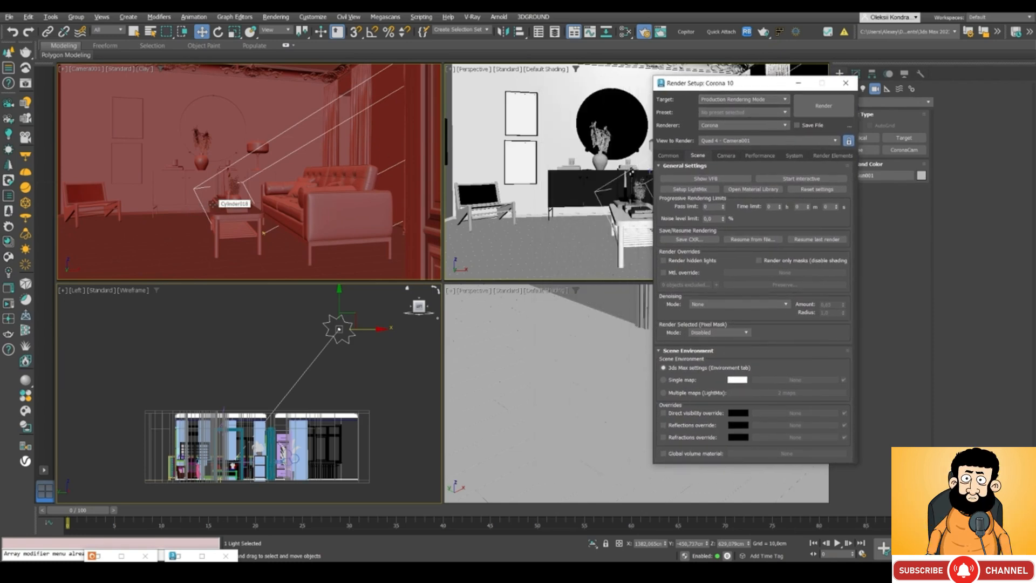
drag(705, 86, 694, 76)
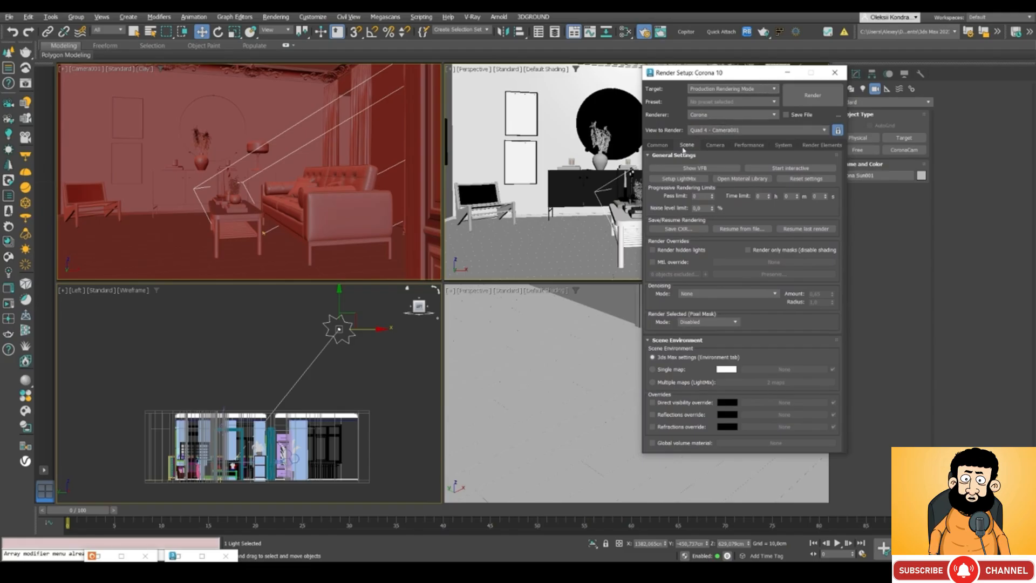
click(784, 169)
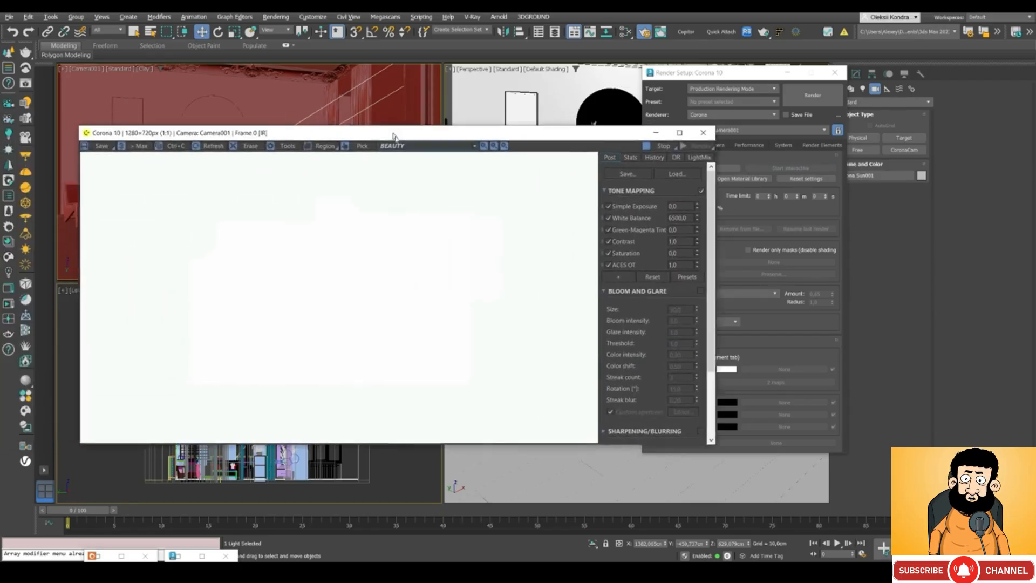
drag(376, 132, 396, 156)
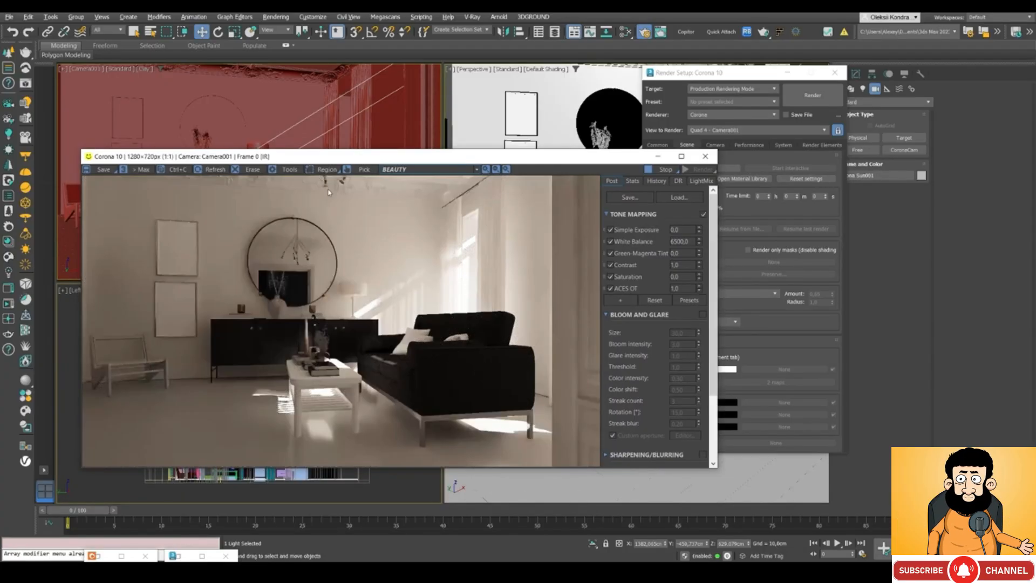
- Enable the material override in Render Setup and assign a CoronaPhysicalMtl to it
drag(361, 156, 316, 157)
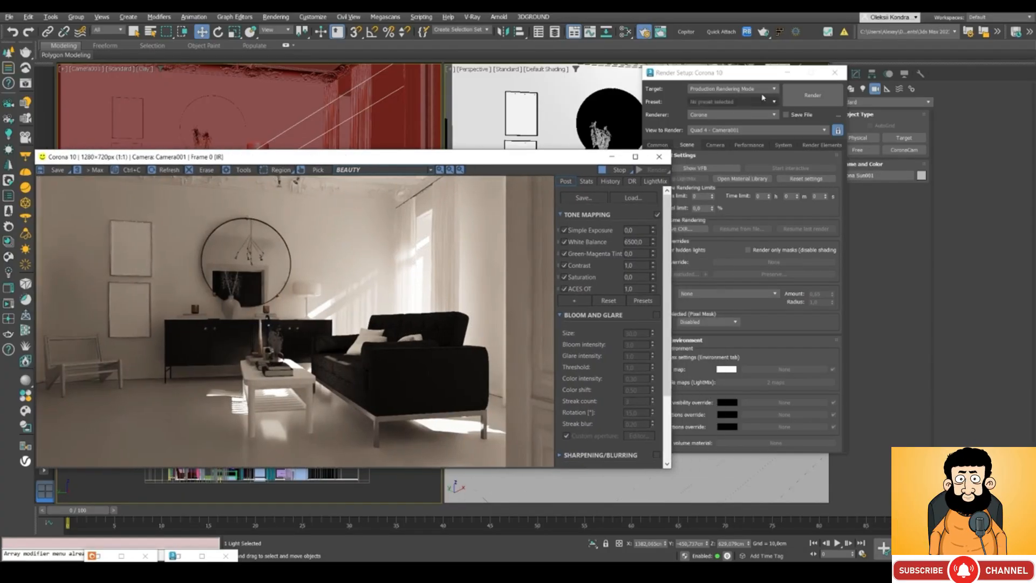
drag(664, 76, 705, 73)
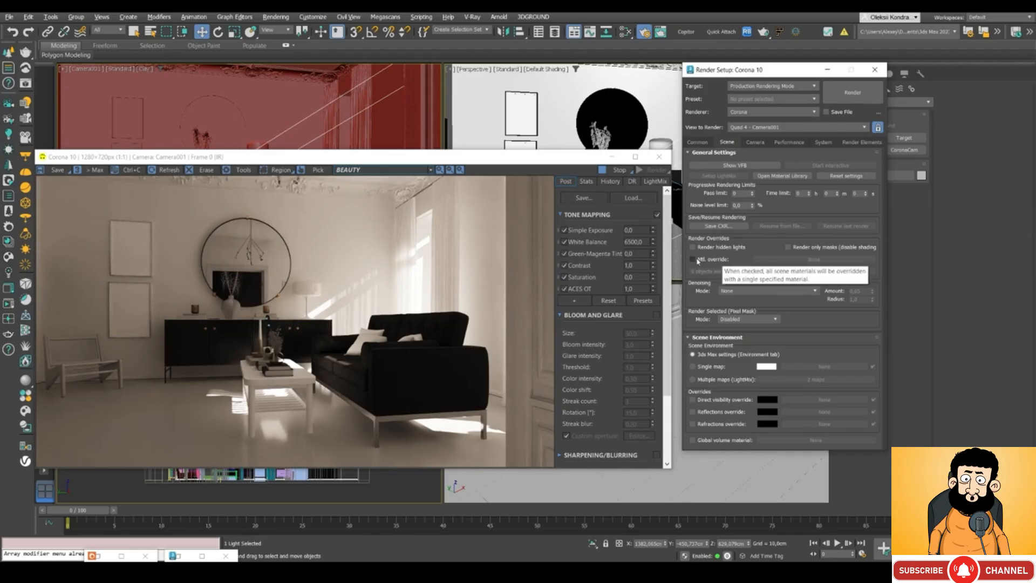
click(692, 260)
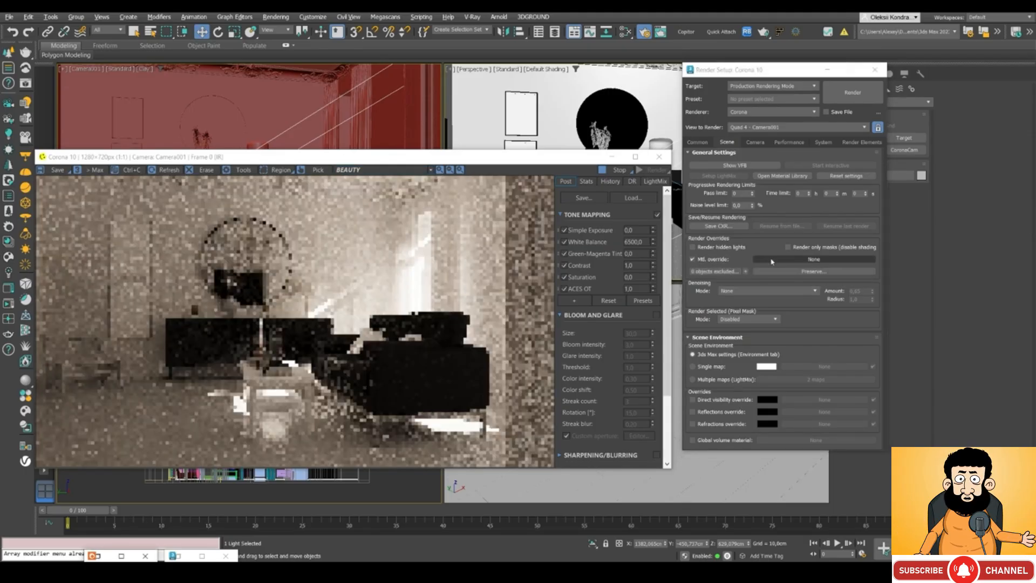
click(787, 260)
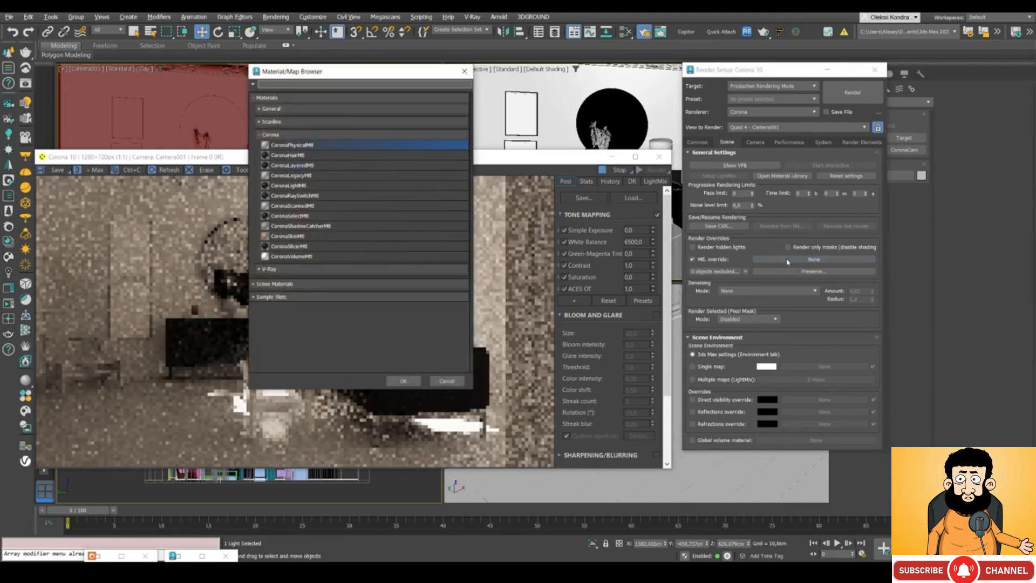
double_click(281, 145)
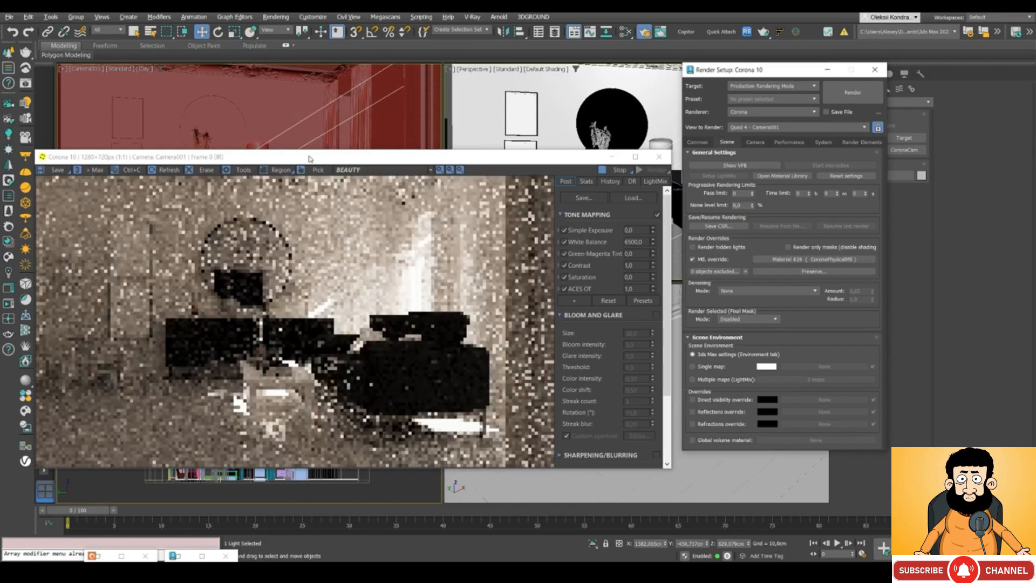
- Change the Left view to a shaded Perspective view of the house exterior, showing its windows, balcony and the sun
drag(309, 158, 530, 115)
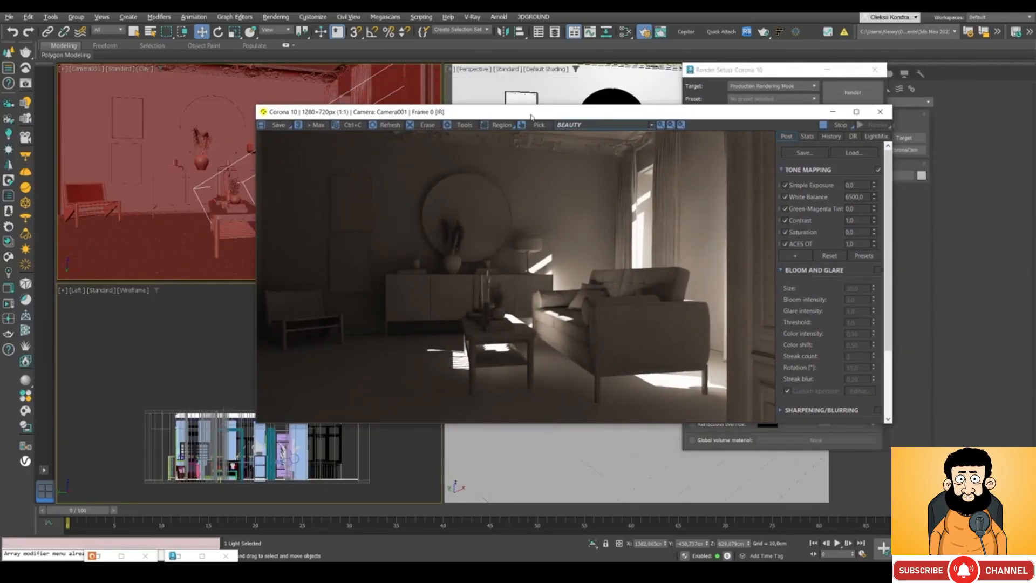
drag(531, 115, 592, 64)
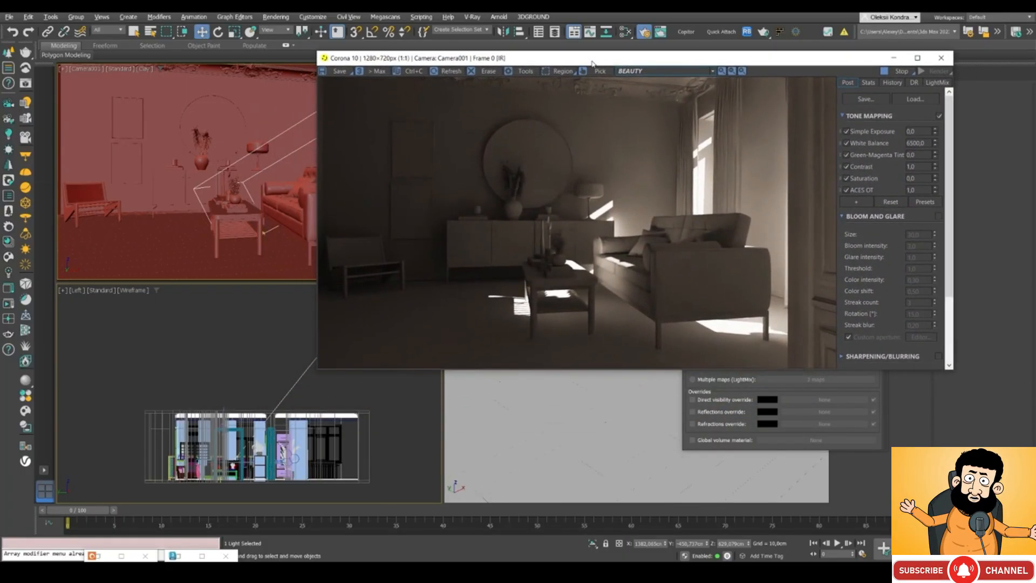
middle_click(238, 382)
key(p)
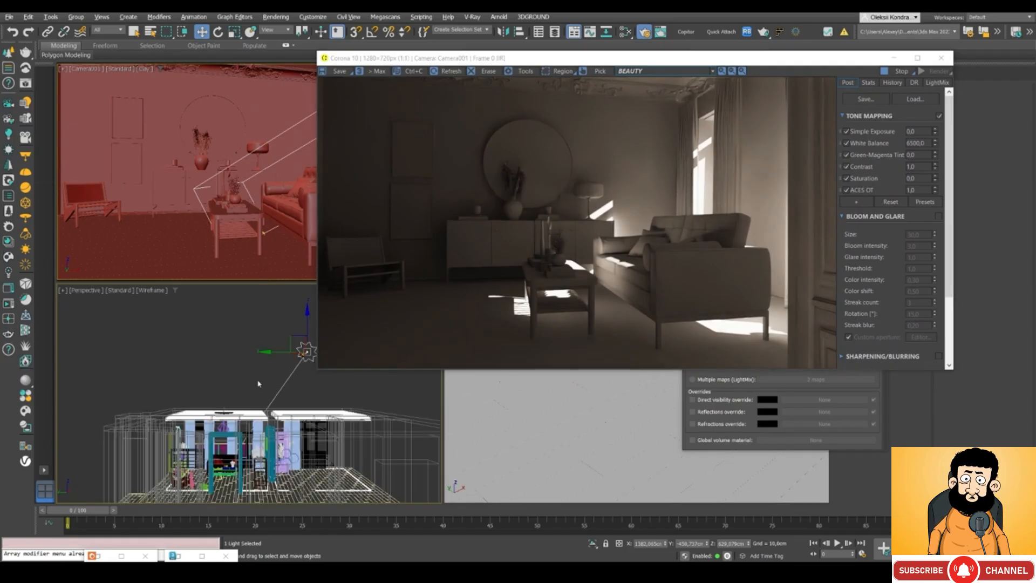
scroll(258, 384, down, 2)
alt+middle_drag(182, 388, 304, 410)
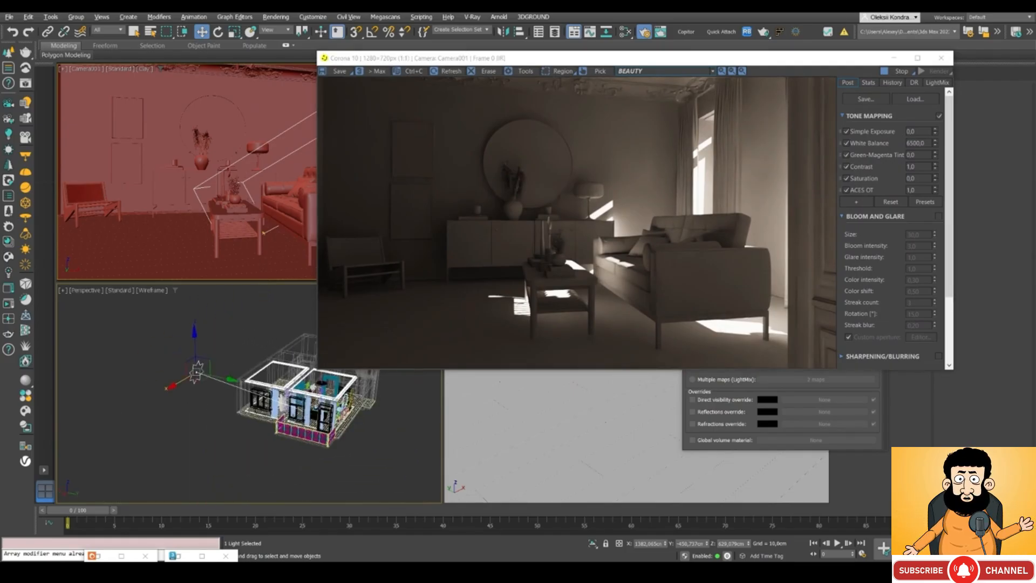
key(F3)
scroll(319, 423, up, 10)
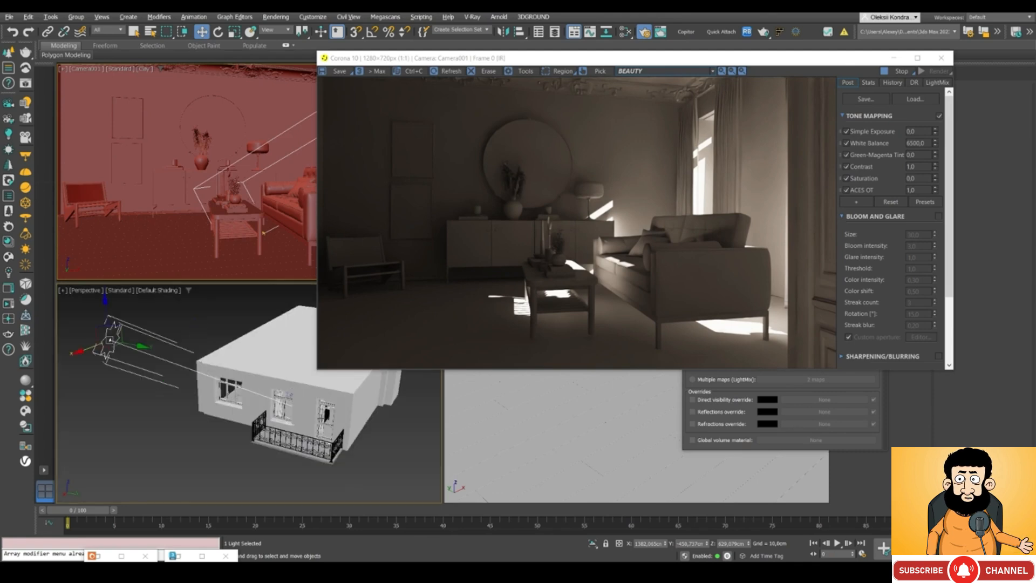
scroll(349, 411, down, 4)
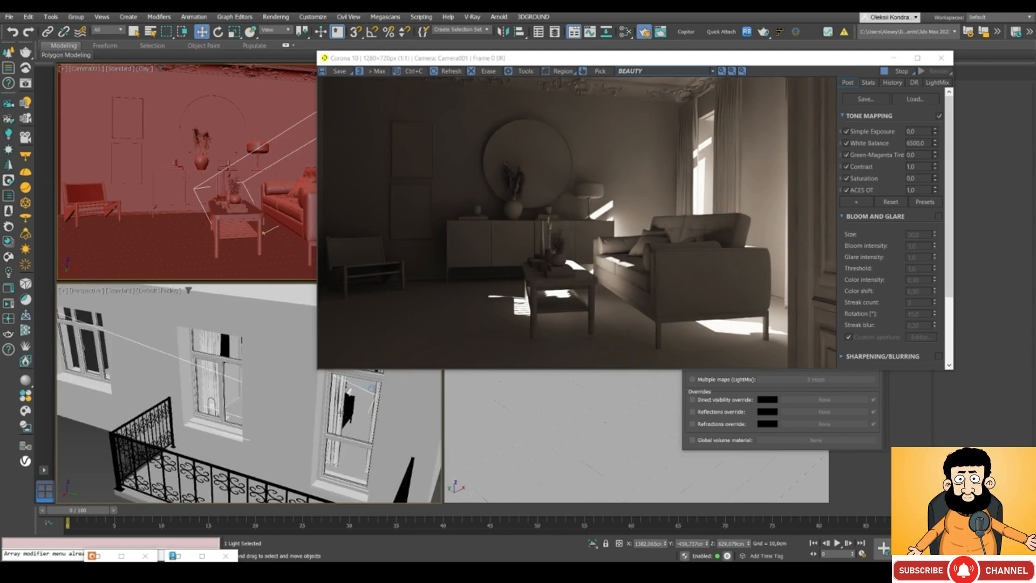
scroll(350, 410, down, 4)
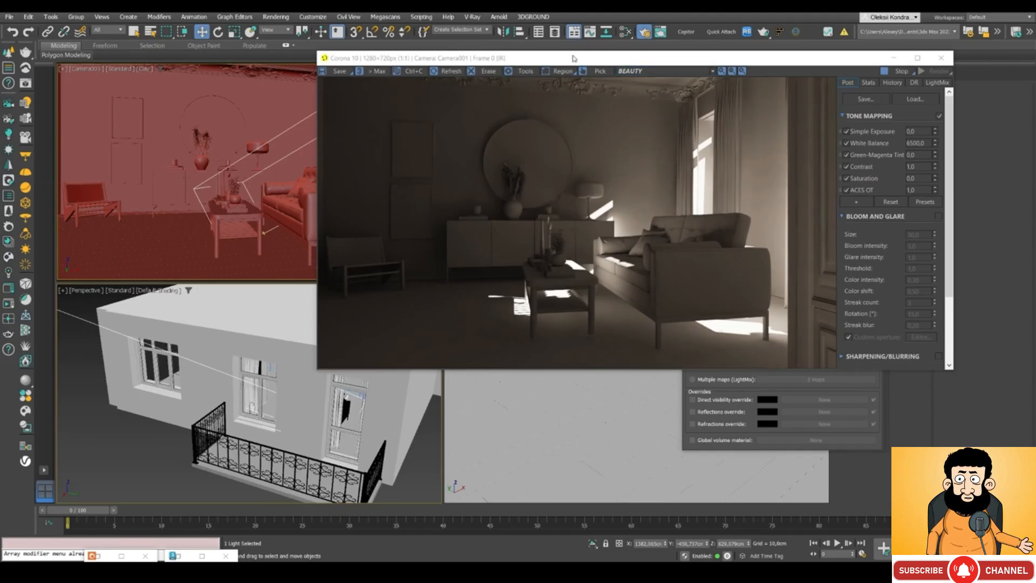
- Minimize Render Setup and lower the Corona Sun vertically beside the house in the Perspective view, keeping the interactive render in sight
drag(574, 58, 391, 112)
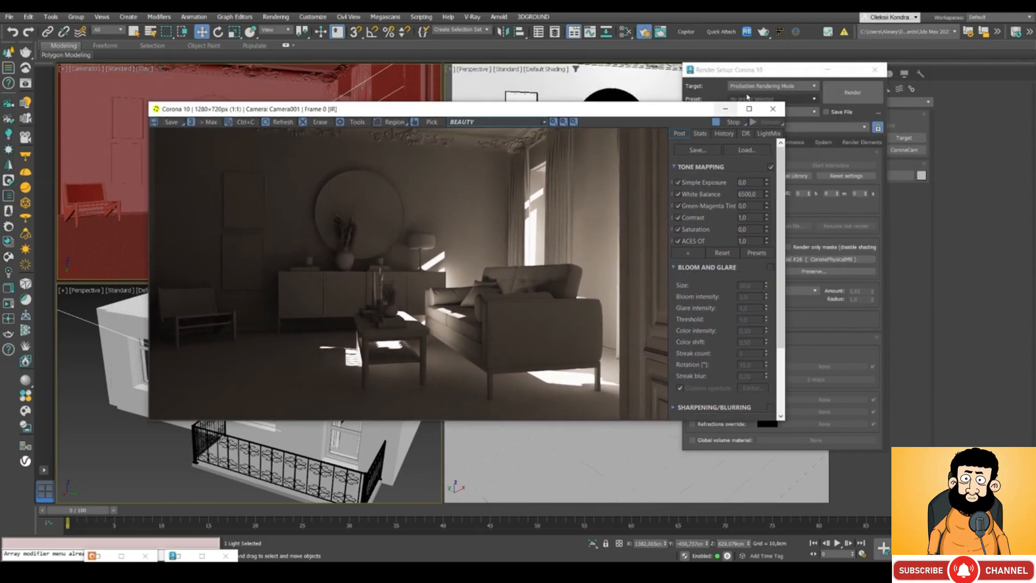
click(780, 82)
drag(519, 112, 822, 70)
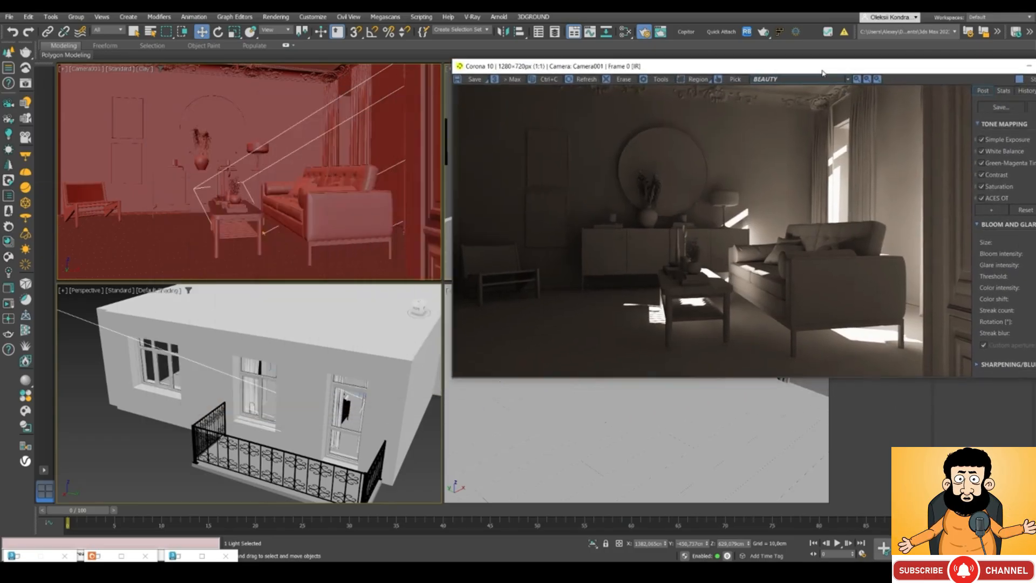
scroll(306, 354, down, 10)
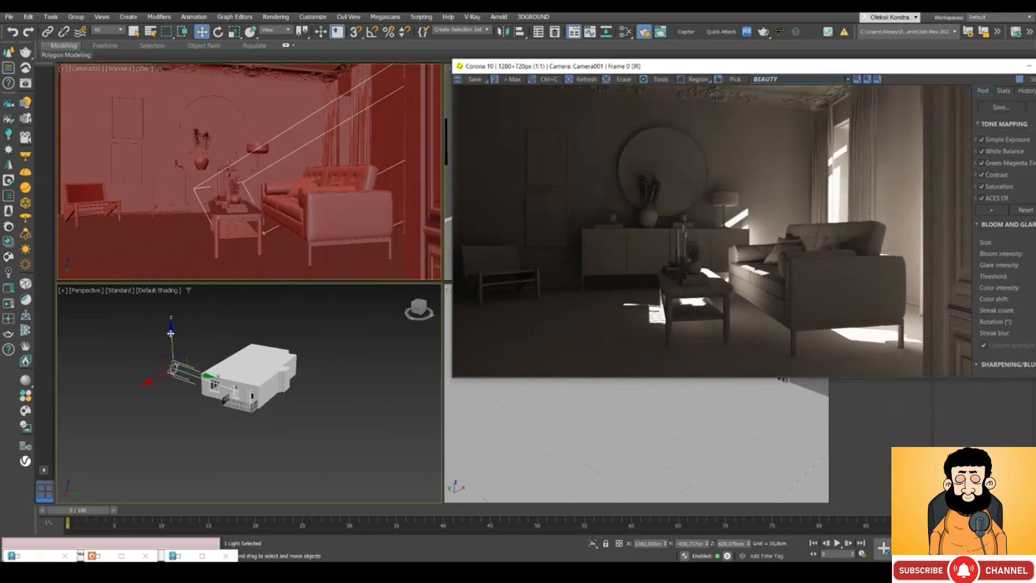
drag(171, 333, 159, 371)
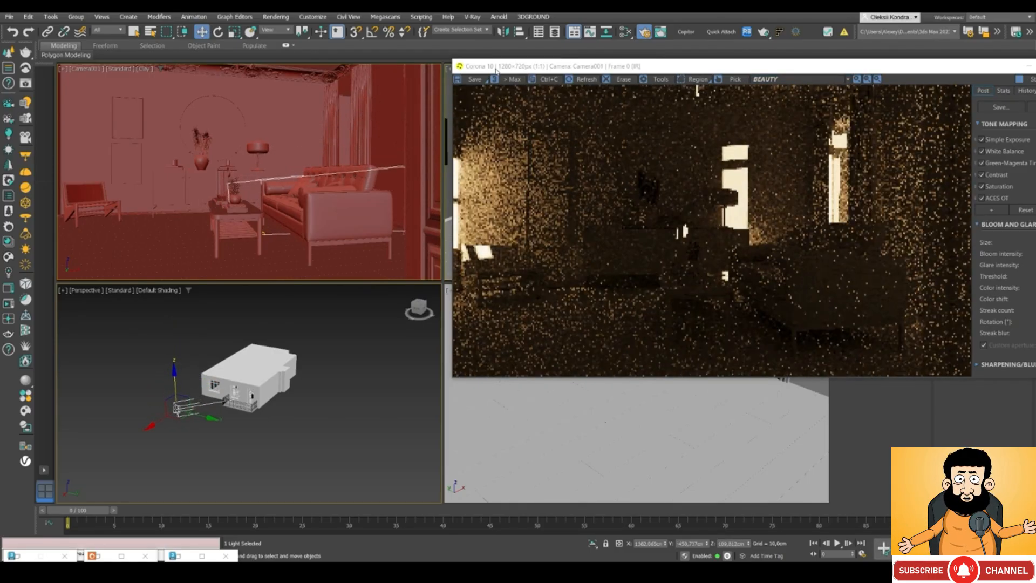
drag(495, 70, 415, 75)
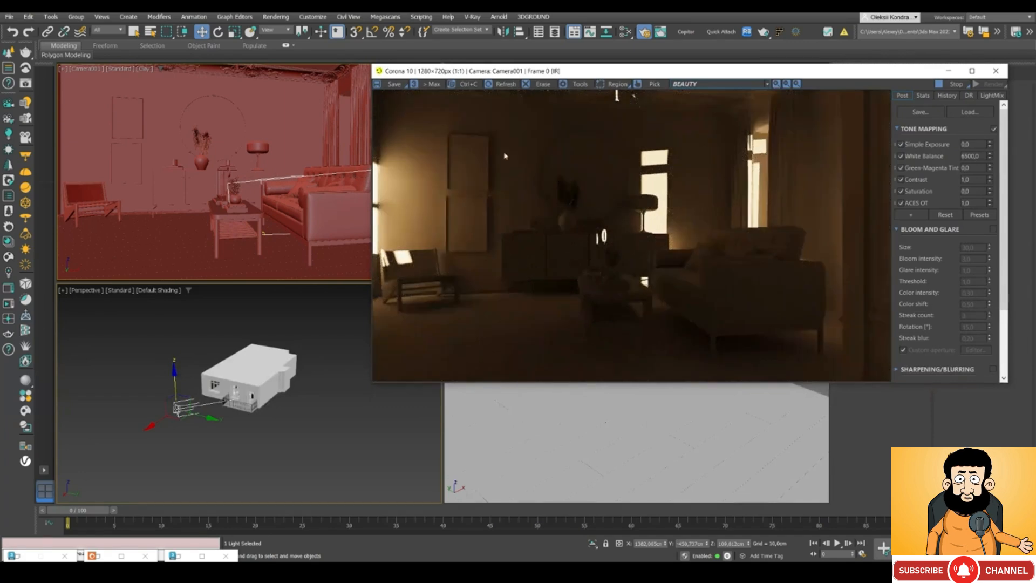
drag(570, 73, 419, 99)
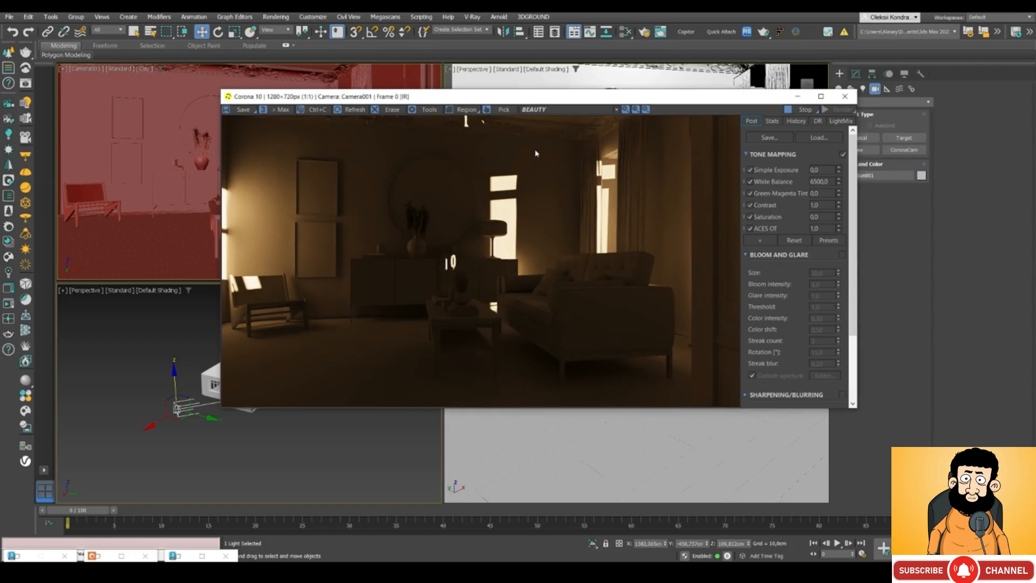
- Disable the fast preview denoise during render in Corona's performance settings and minimize Render Setup
click(645, 34)
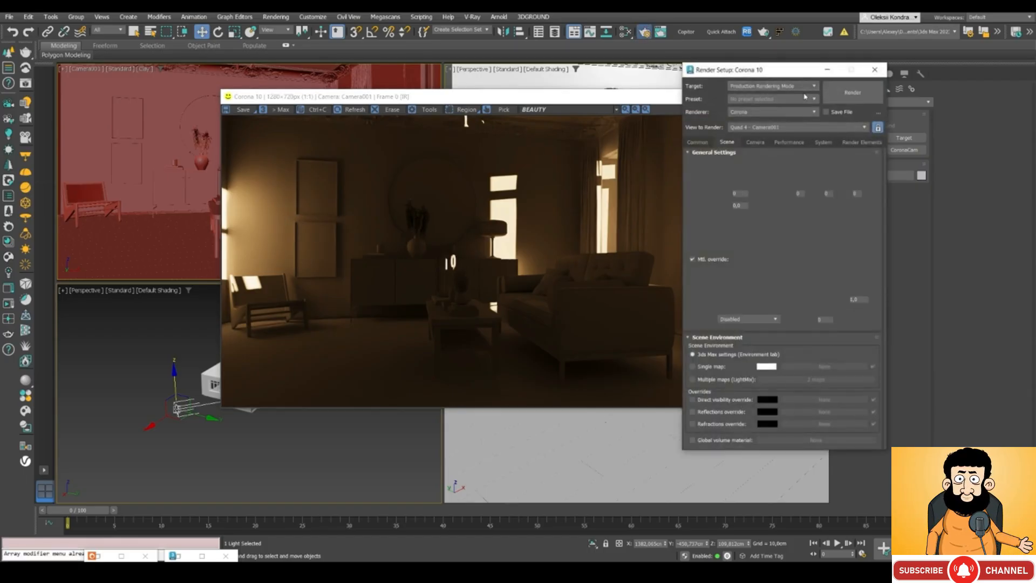
click(790, 142)
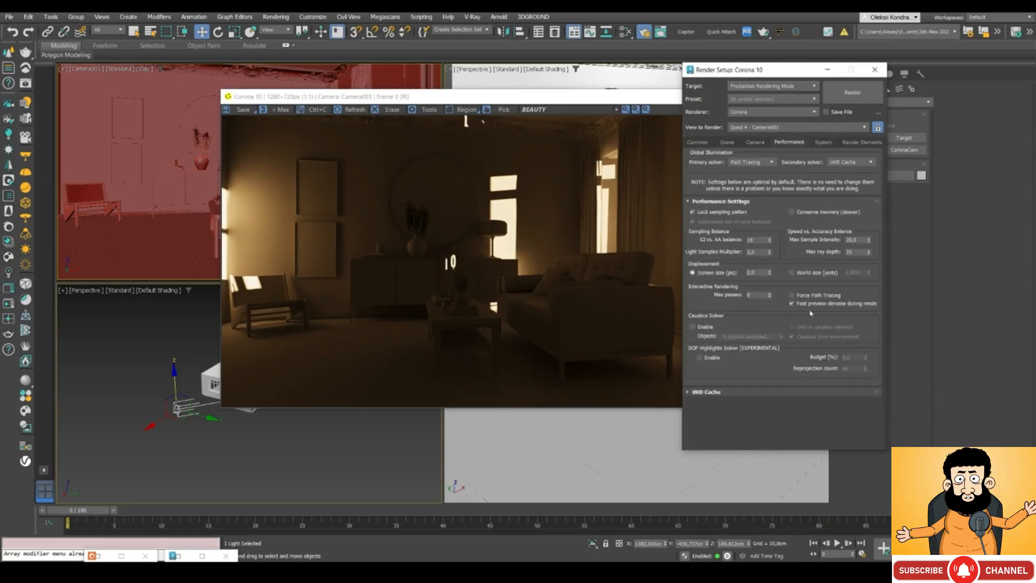
mouse_move(862, 308)
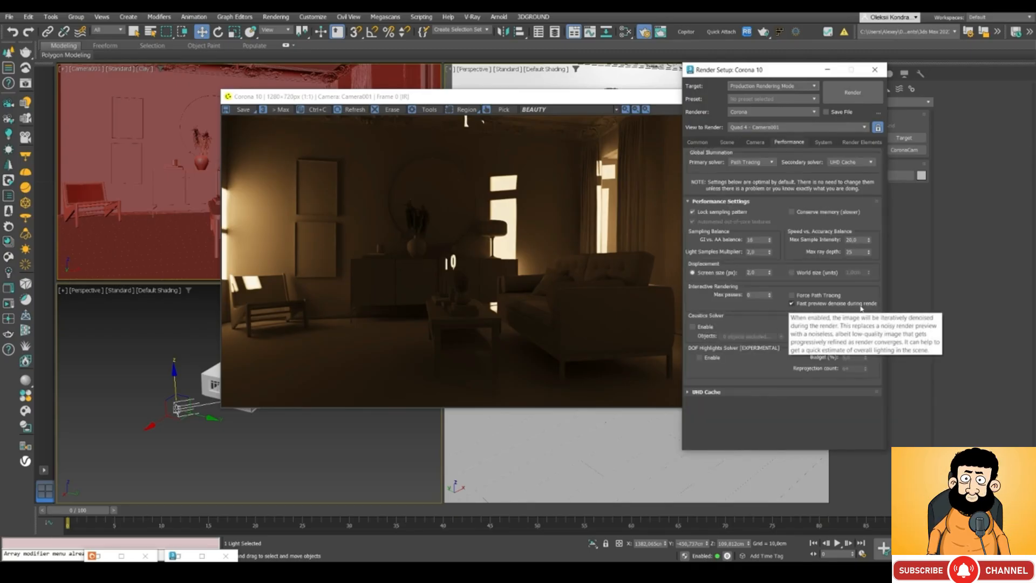
click(799, 304)
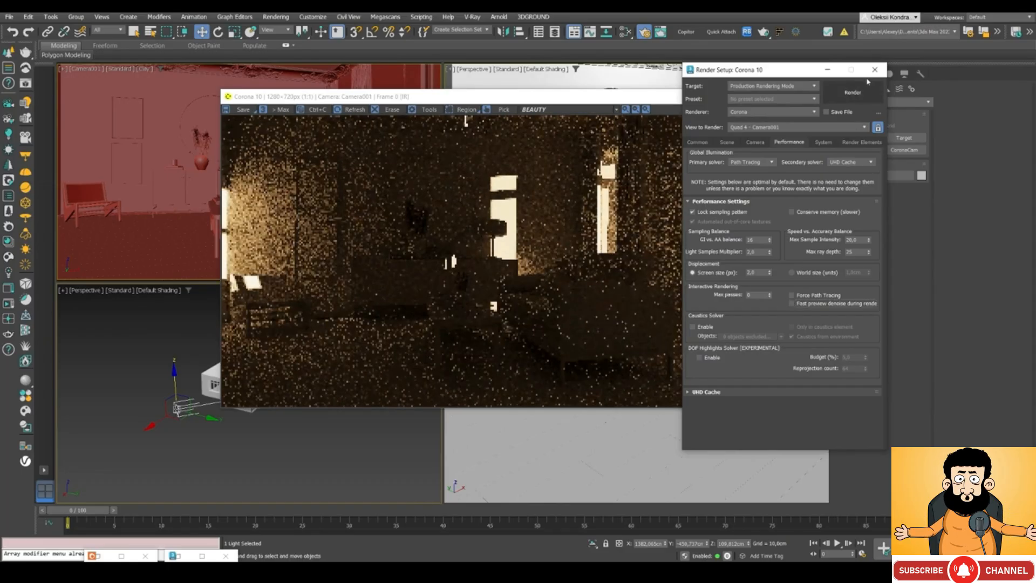
click(824, 71)
- Lower the Corona Sun further, then raise it well above the house in the Front view
drag(387, 97, 440, 60)
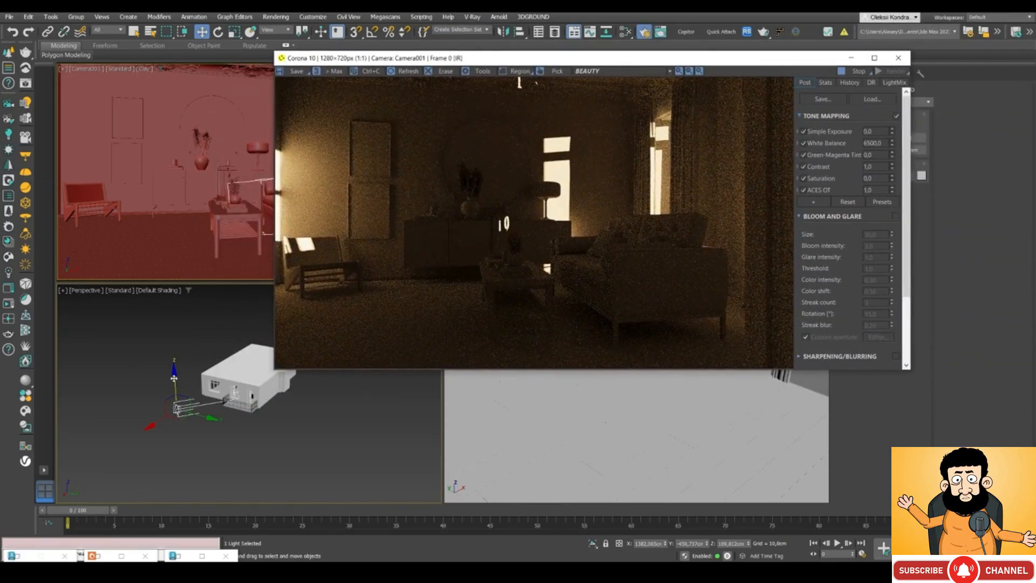
drag(171, 382, 172, 382)
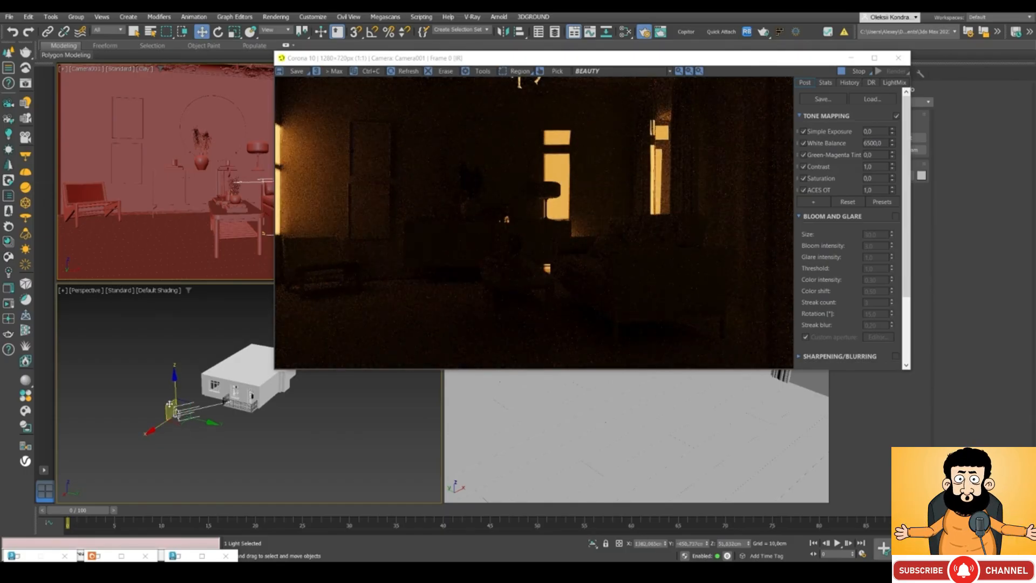
key(l)
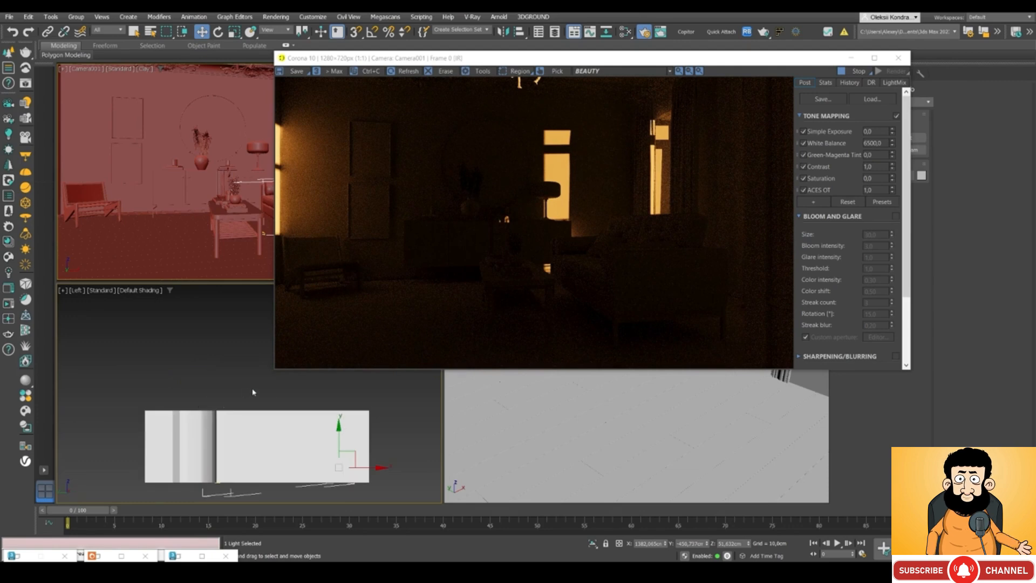
scroll(252, 392, down, 5)
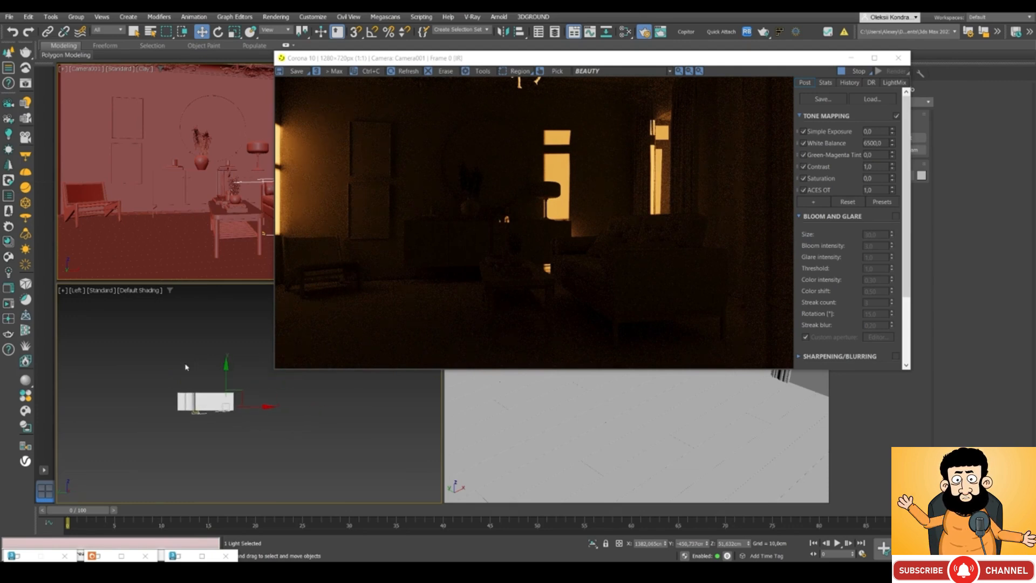
key(f)
middle_drag(187, 363, 140, 391)
drag(291, 400, 285, 372)
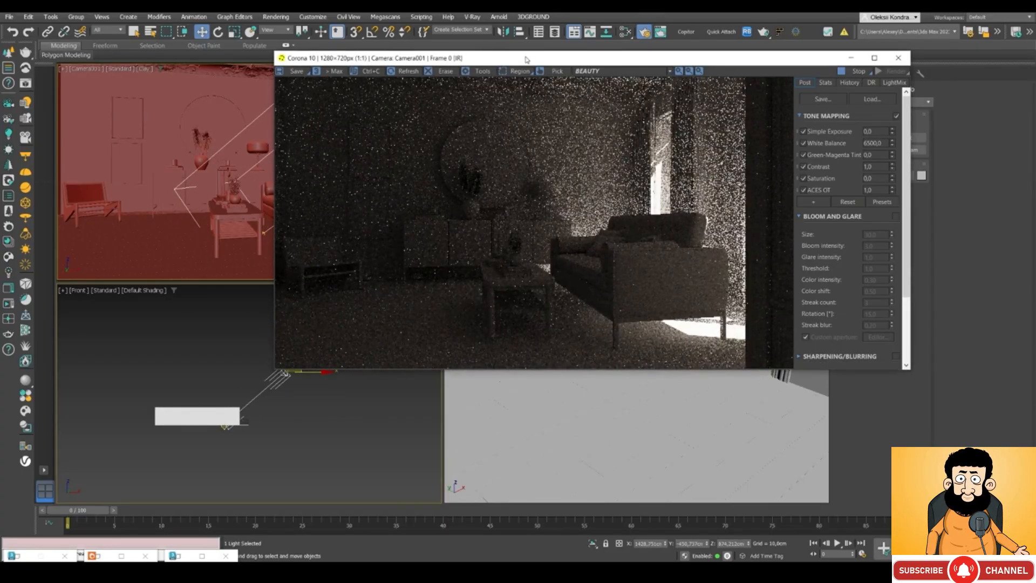
- Delete the two curtains at the living room window in the camera view and reposition the frame buffer
drag(526, 60, 649, 166)
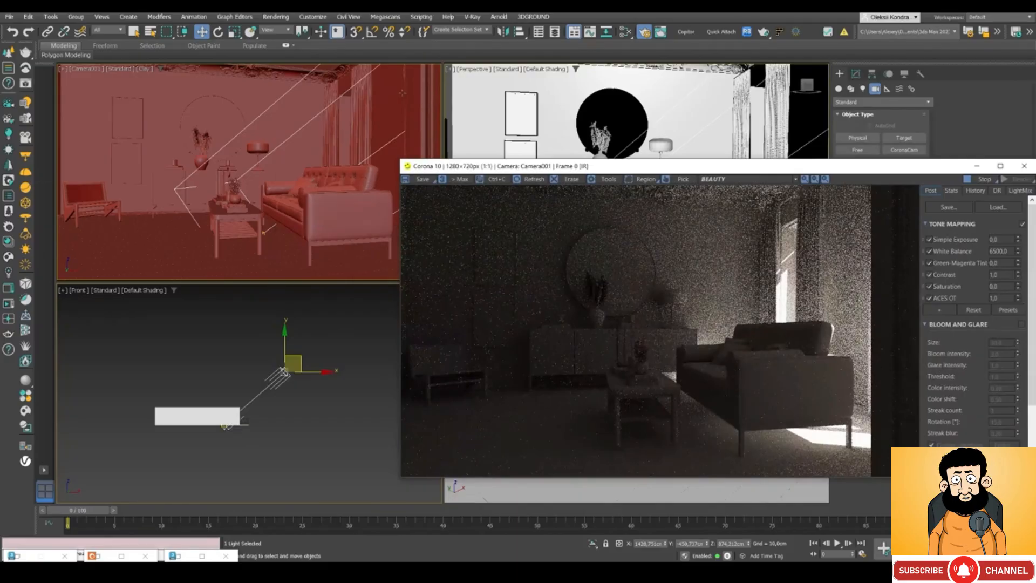
click(361, 124)
key(Delete)
click(326, 128)
key(Delete)
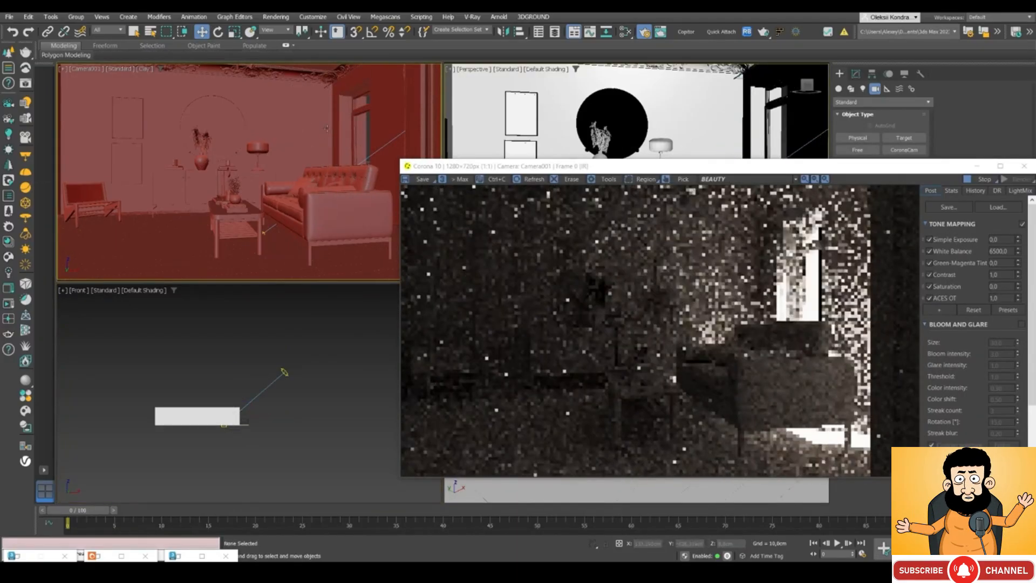
drag(560, 168, 471, 193)
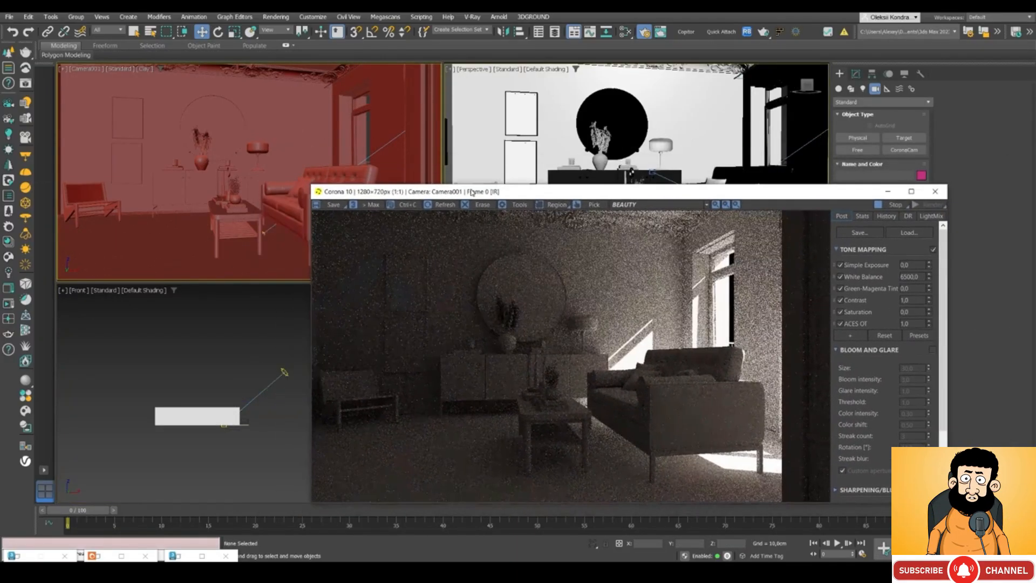
- Remove the frame object beside the living room window, and delete the upper window curtain in the Top view
click(411, 134)
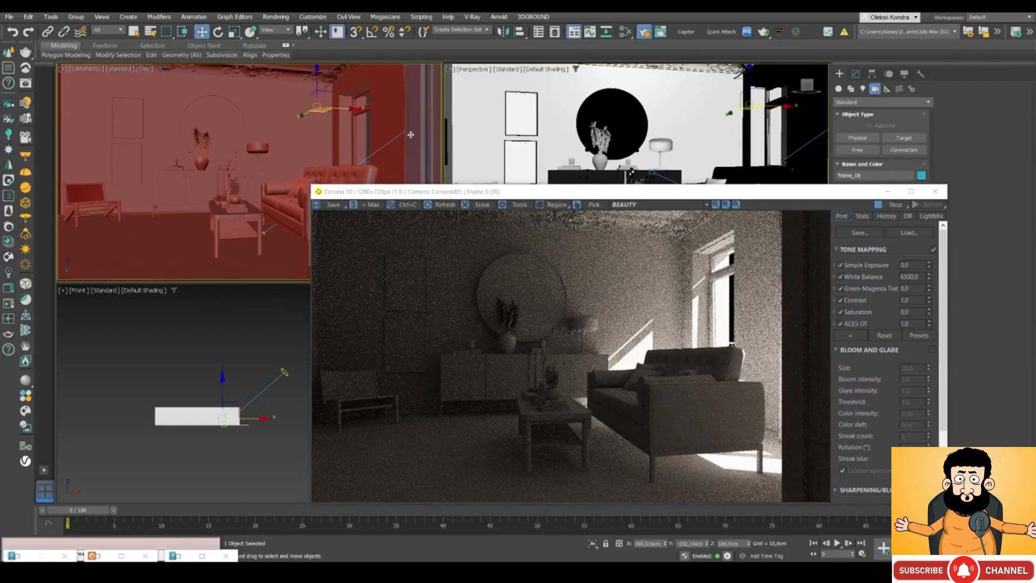
click(272, 334)
key(t)
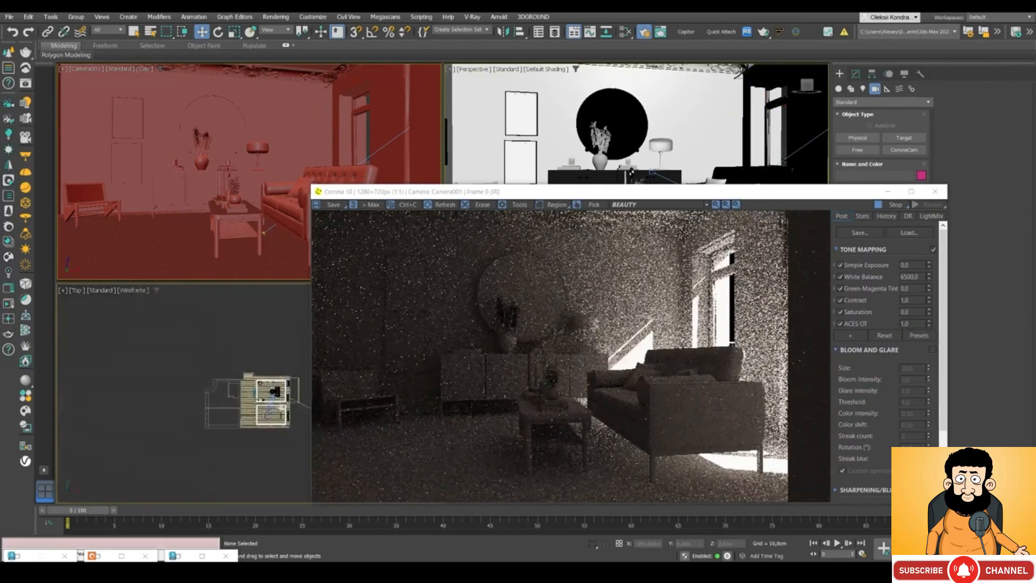
scroll(280, 417, up, 10)
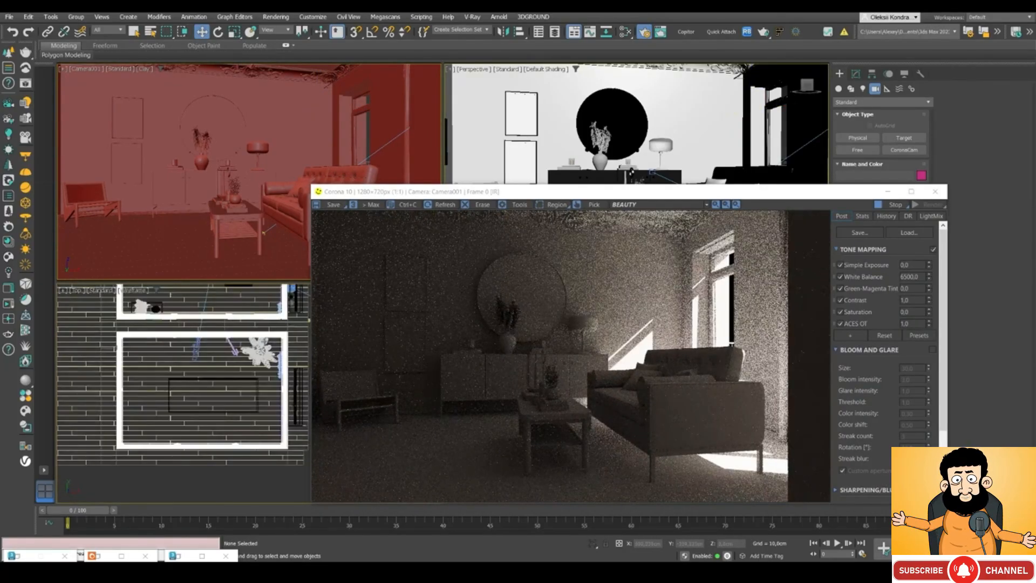
scroll(184, 394, up, 3)
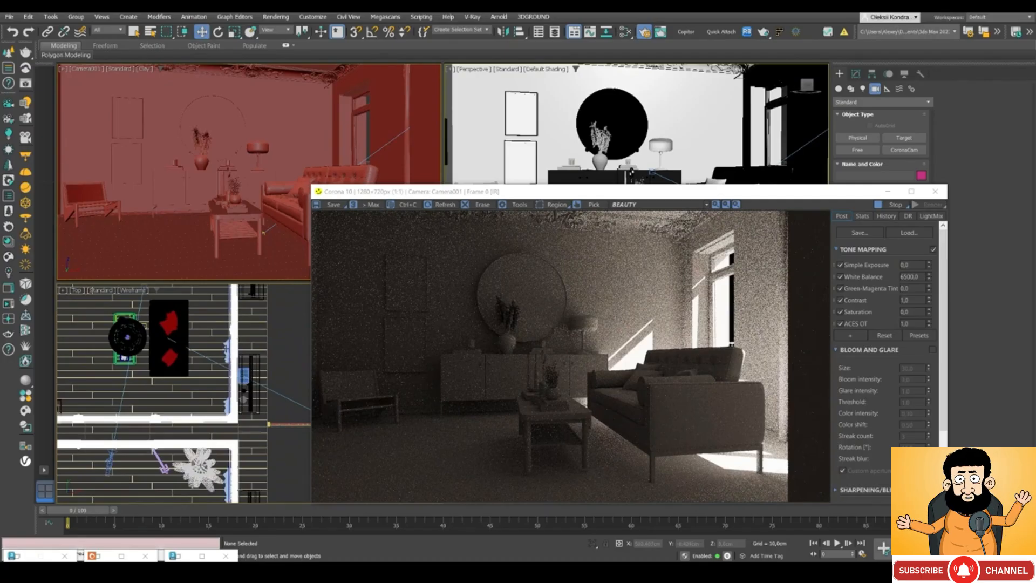
scroll(226, 350, up, 5)
click(218, 349)
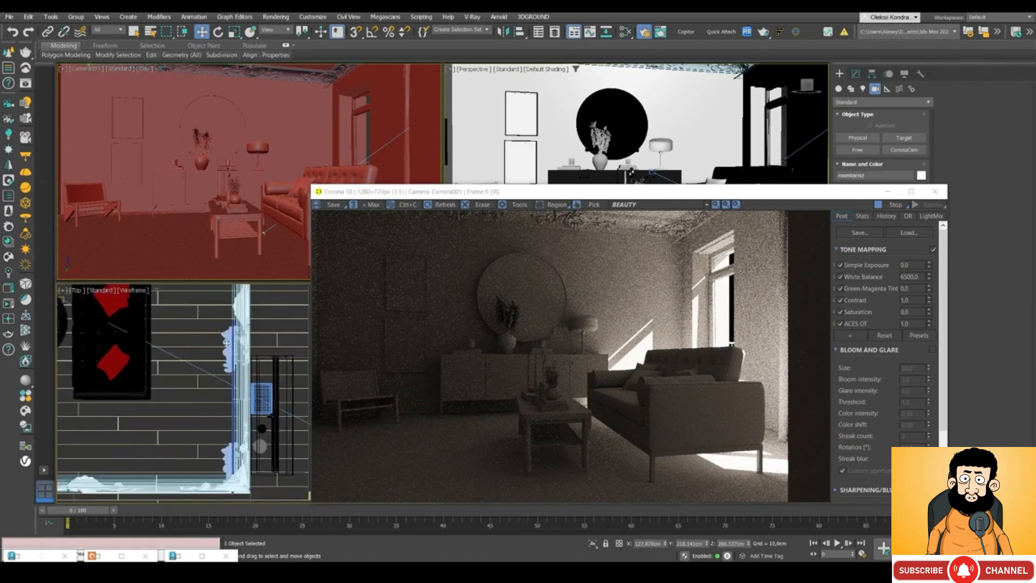
scroll(218, 348, up, 4)
click(232, 336)
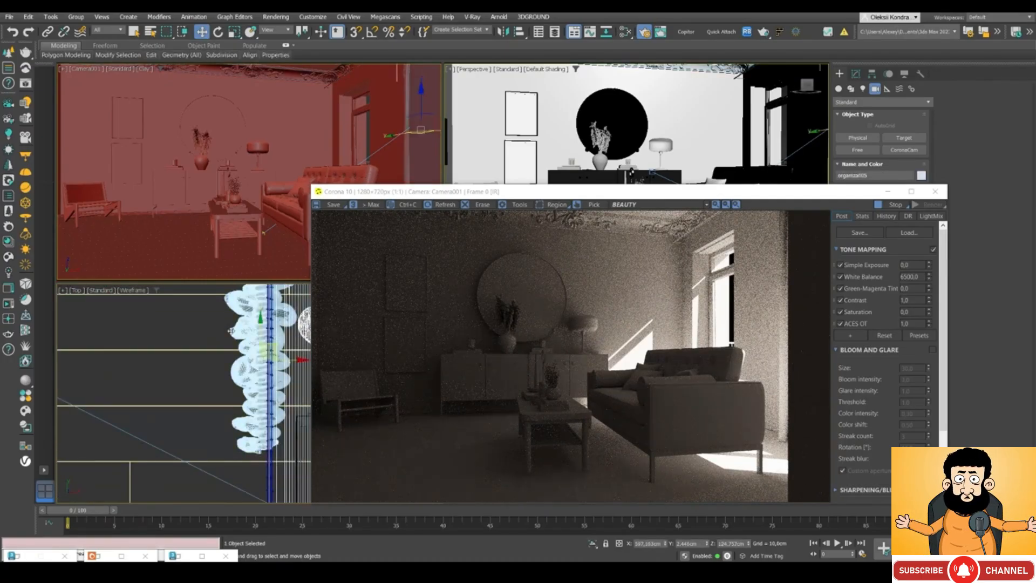
key(Delete)
- Delete the remaining curtain at the lower end of the window wall in the Top view
scroll(228, 349, down, 4)
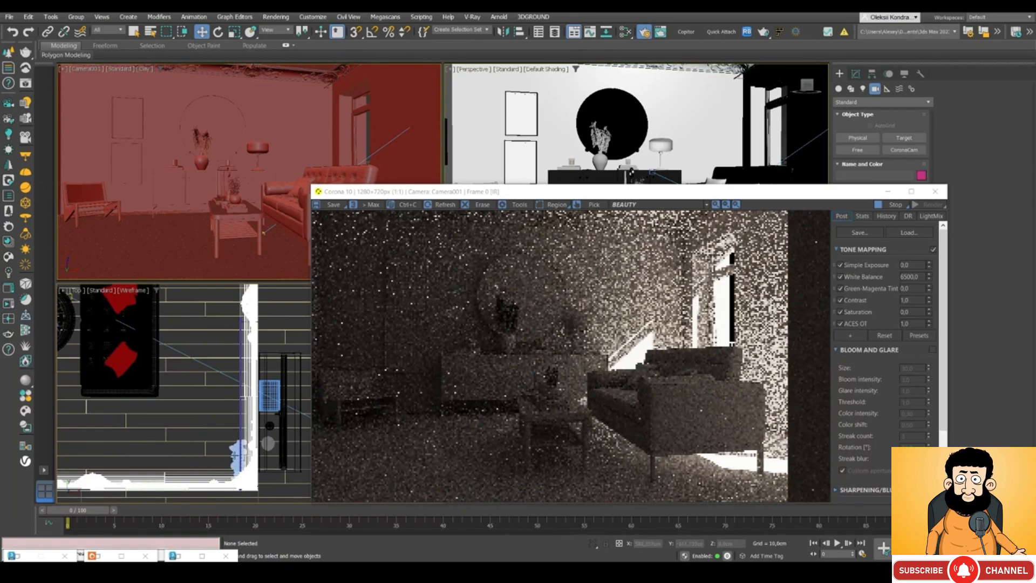
click(235, 455)
scroll(232, 451, up, 4)
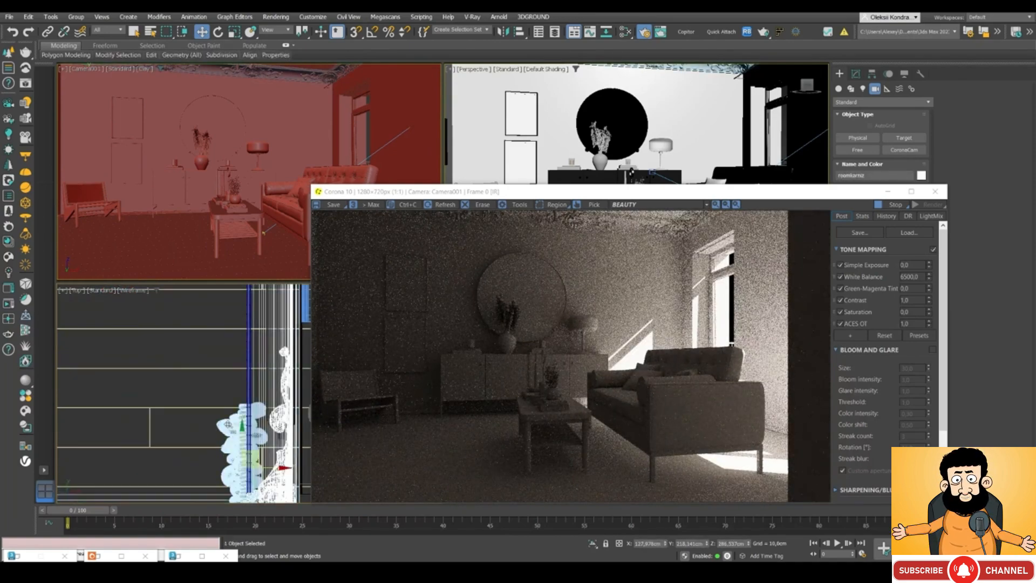
key(Delete)
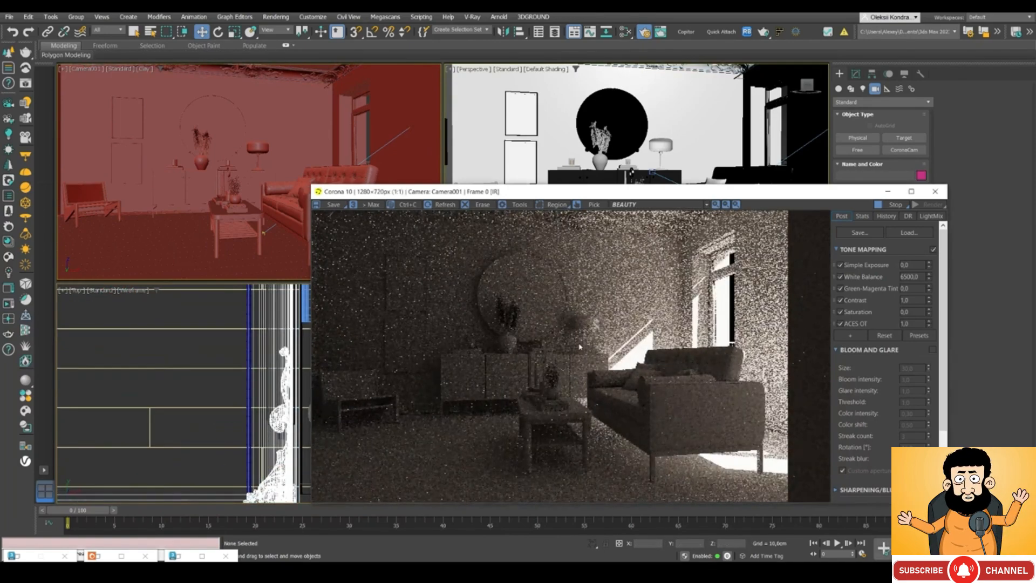
- Move the Corona Sun lower and farther out from the house in the Front view, keeping the frame buffer clear of it
drag(524, 192, 595, 123)
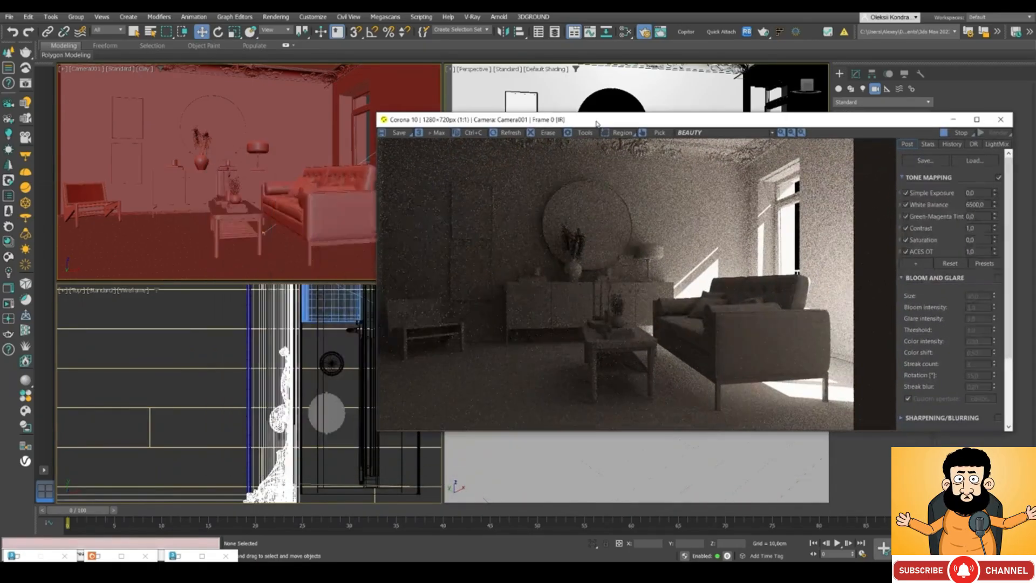
key(f)
scroll(196, 374, up, 3)
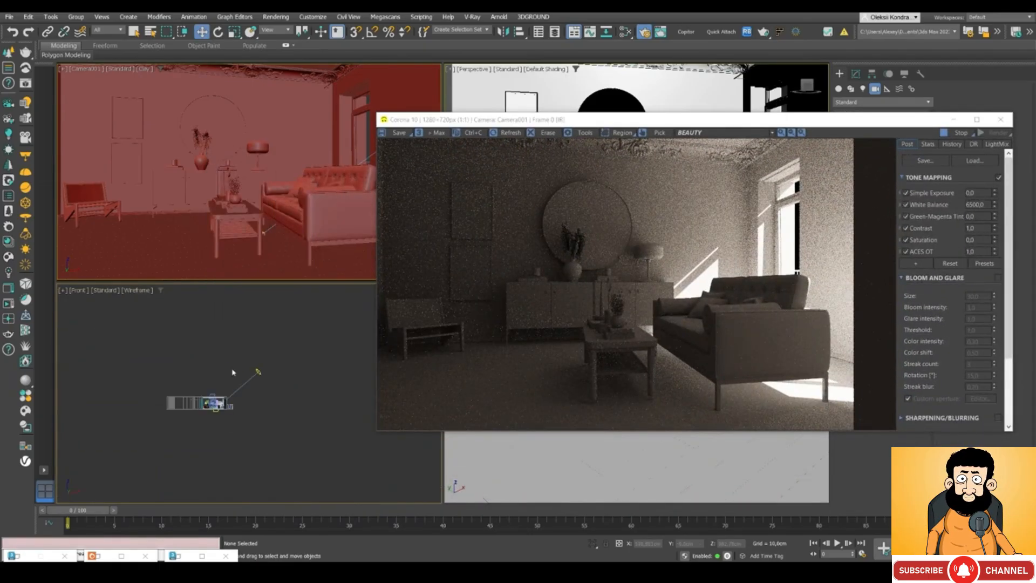
click(260, 370)
drag(271, 356, 288, 366)
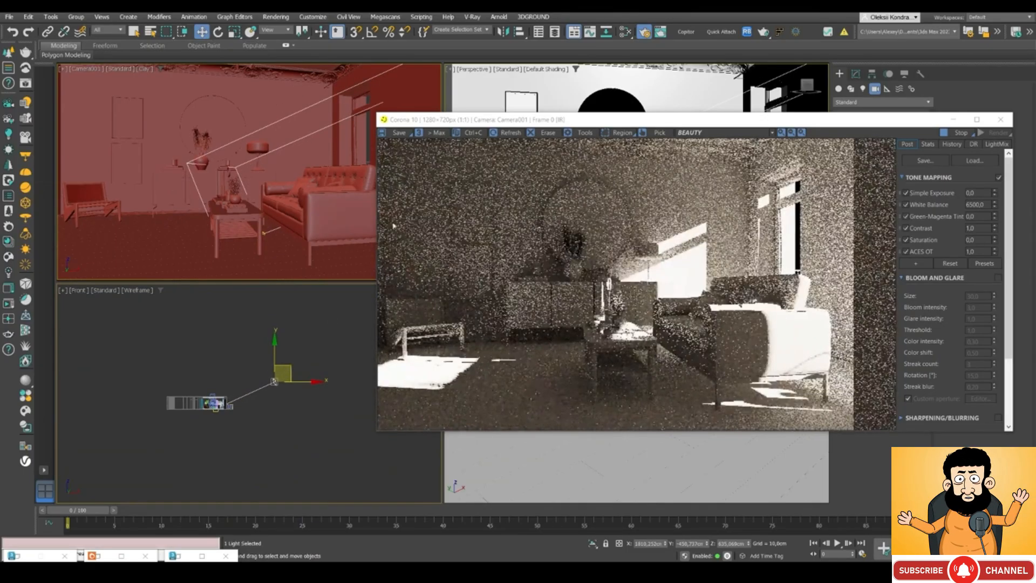
- Inspect the pixel colour values of the sunlit floor patch near the armchair in the frame buffer
drag(484, 120, 274, 112)
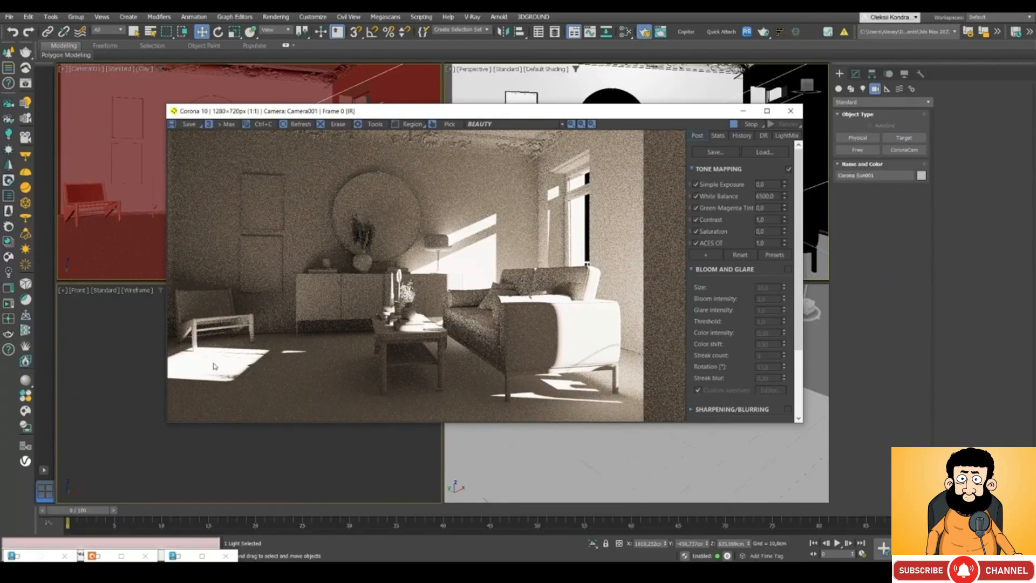
click(214, 367)
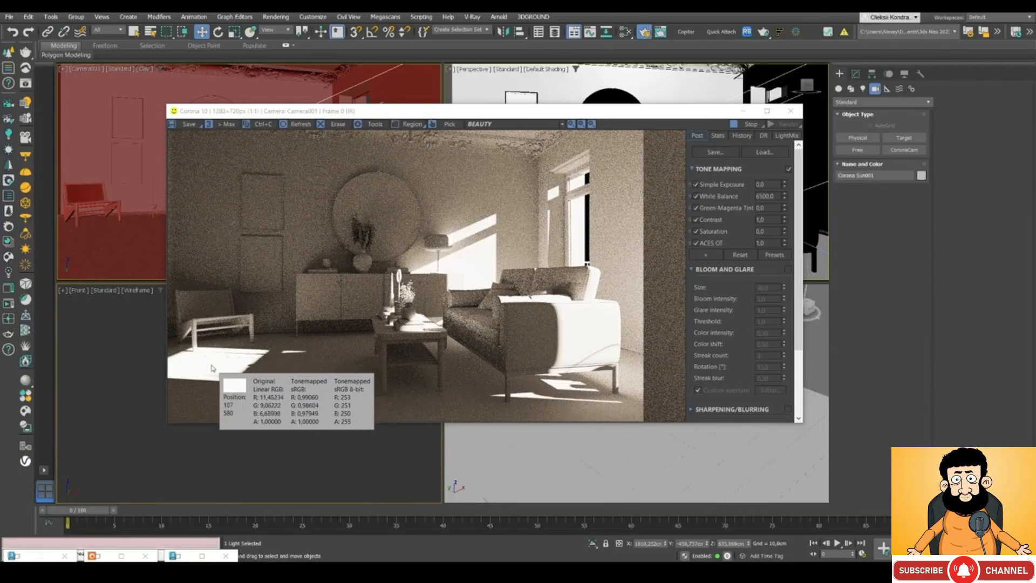
drag(212, 368, 204, 363)
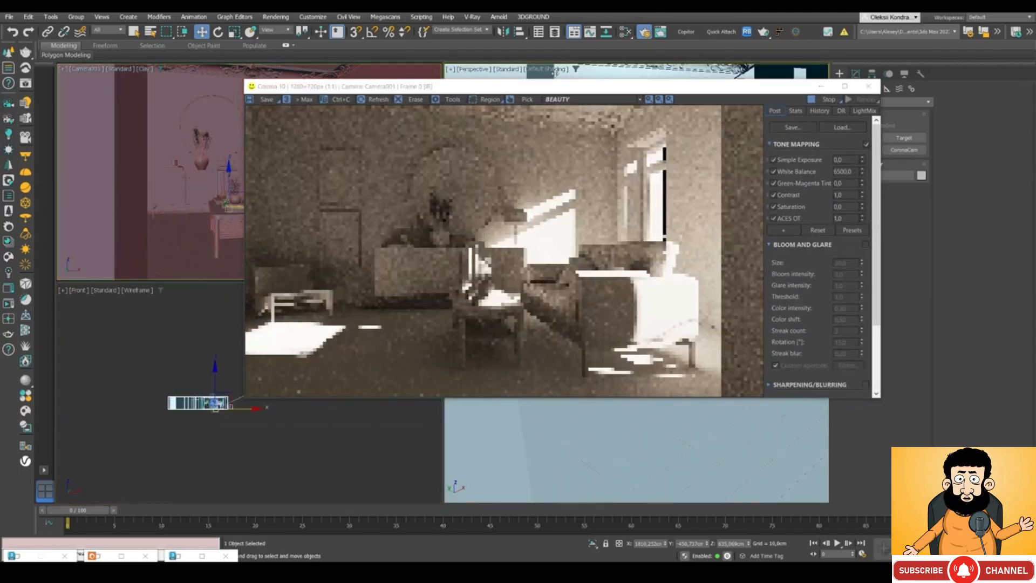
- Move the frame buffer aside and undo the displacement of the room object
drag(425, 91, 456, 71)
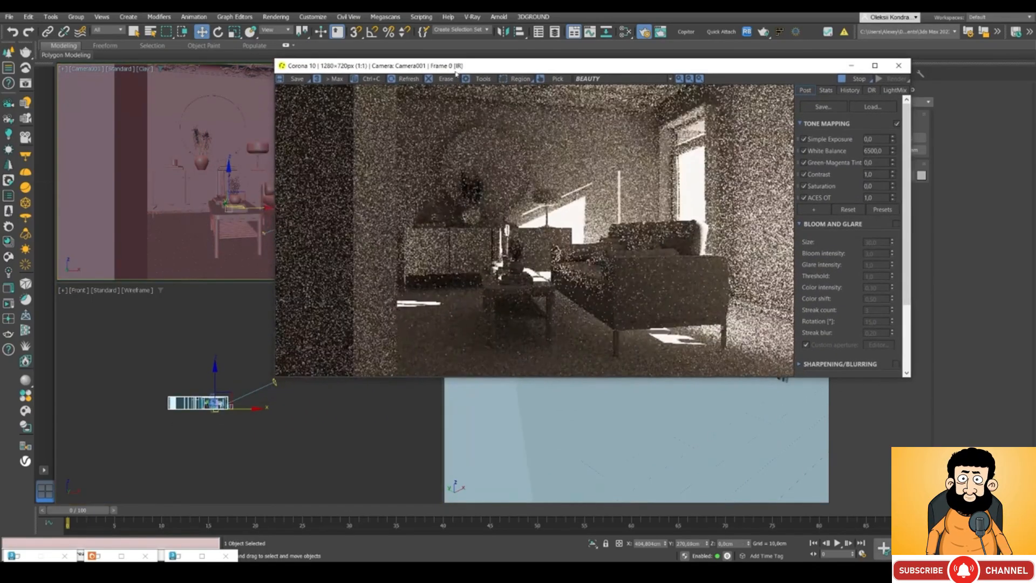
click(155, 373)
key(ctrl+z)
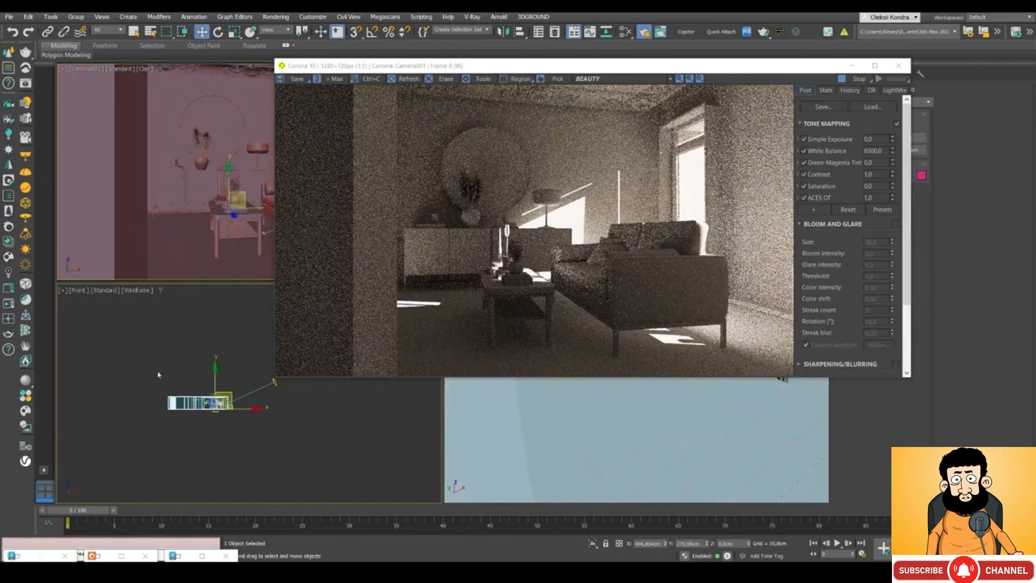
key(ctrl+z)
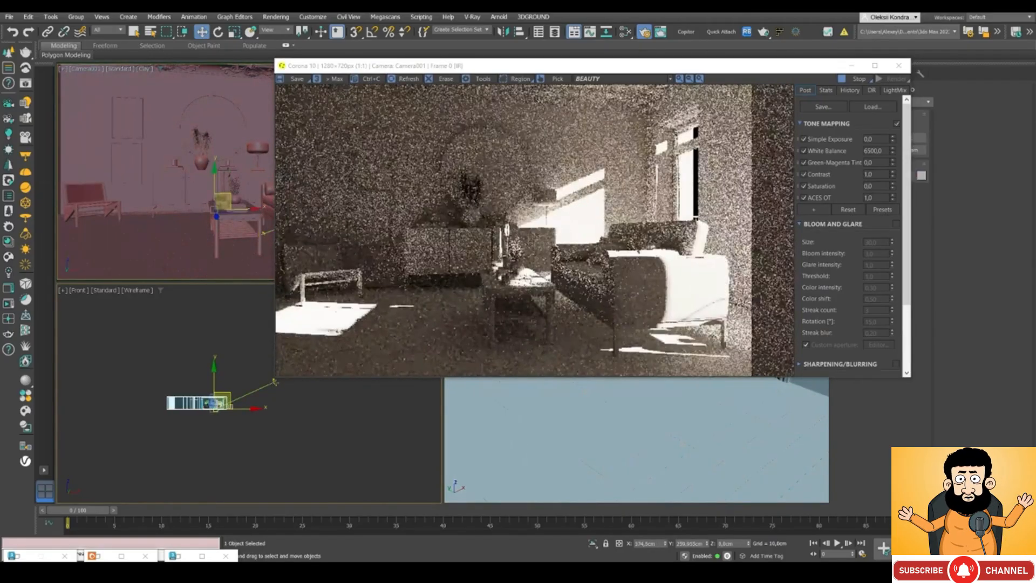
- Set the Corona Sun's intensity to 0.1 and check the sunlit floor patch in the interactive render
click(274, 382)
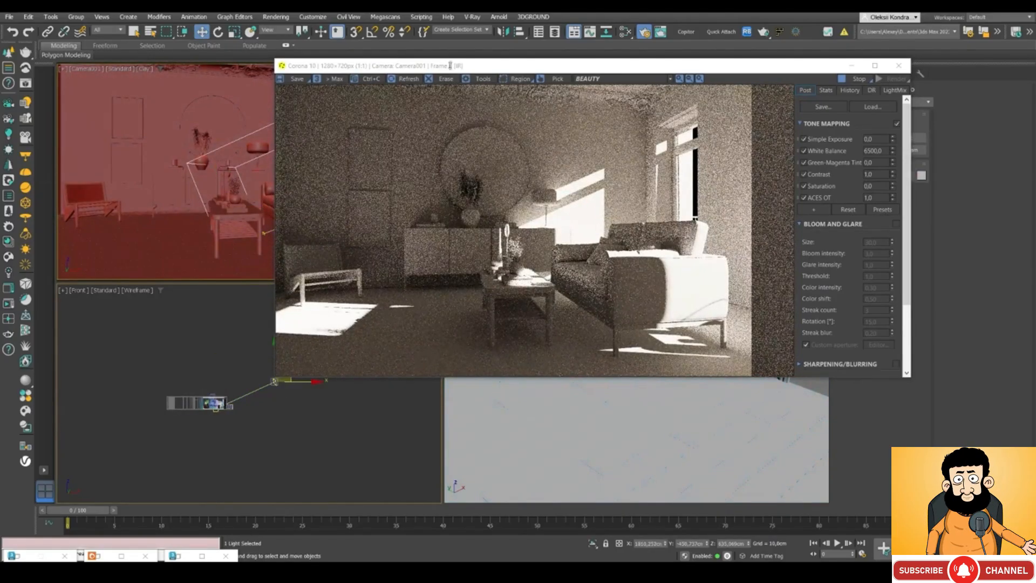
drag(440, 74, 315, 90)
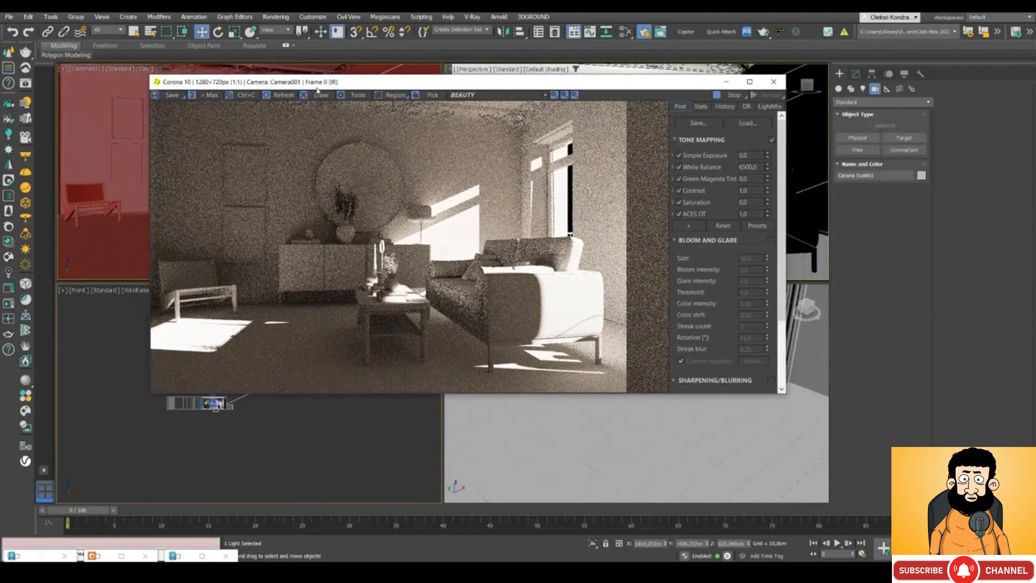
click(856, 75)
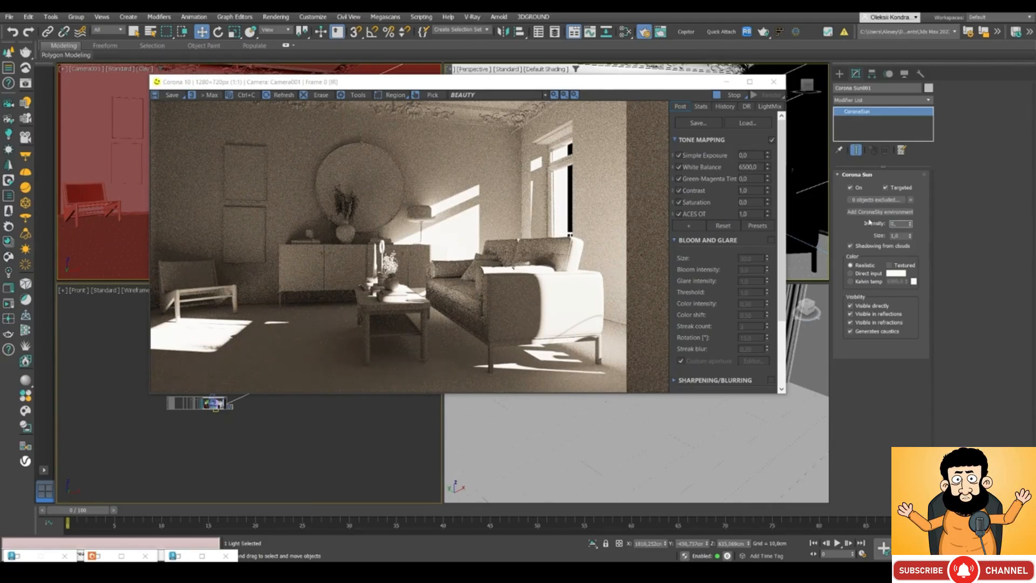
key(Return)
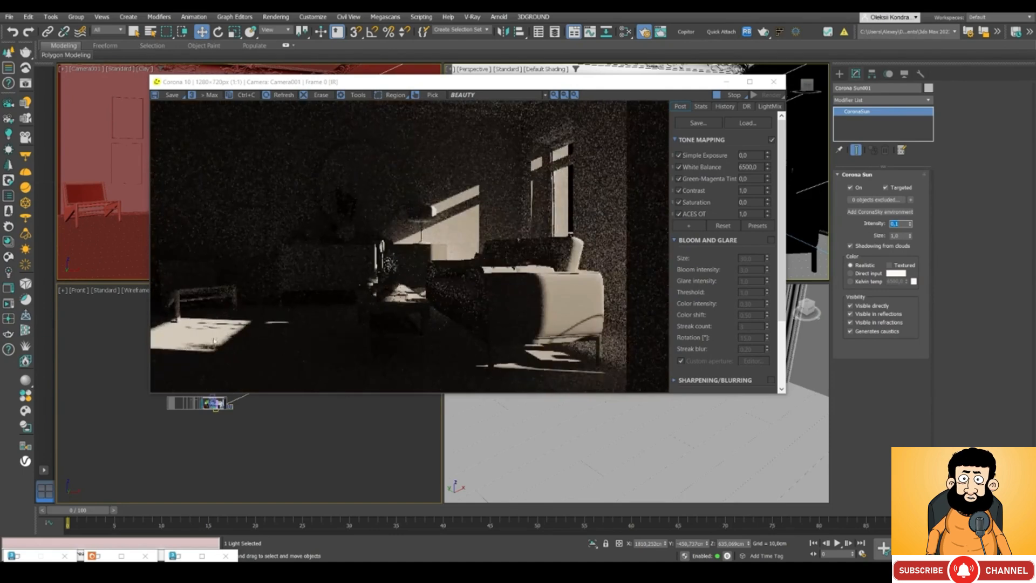
click(208, 334)
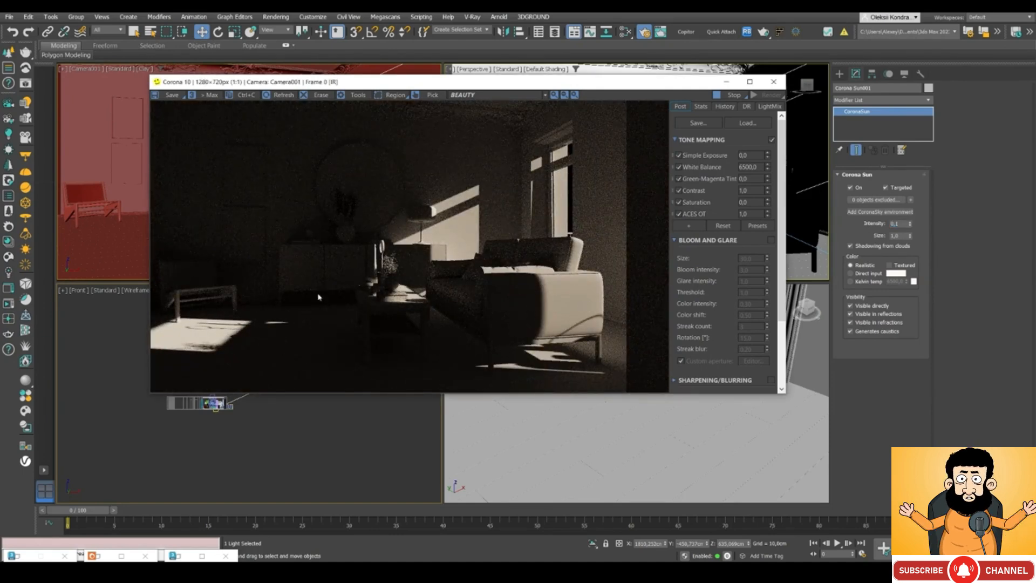
- Try Corona Sun sizes of 10 and 64 to compare shadow softness in the interactive render
click(895, 236)
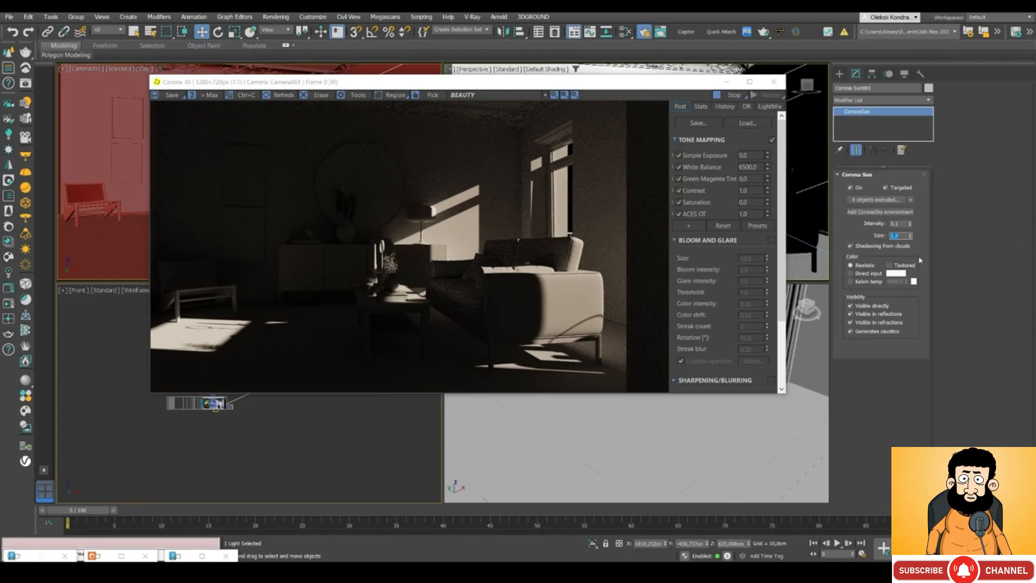
text(10)
key(Return)
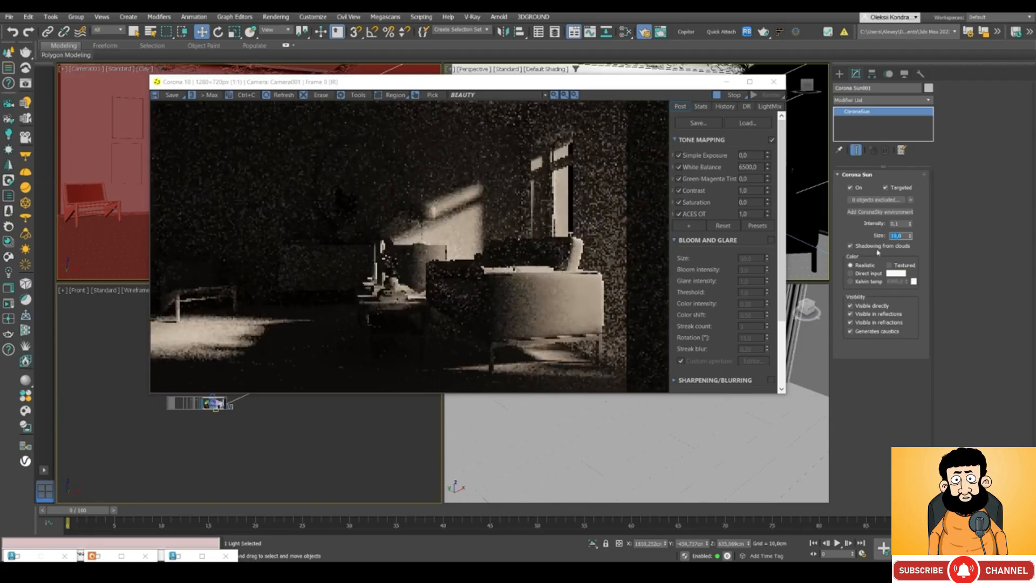
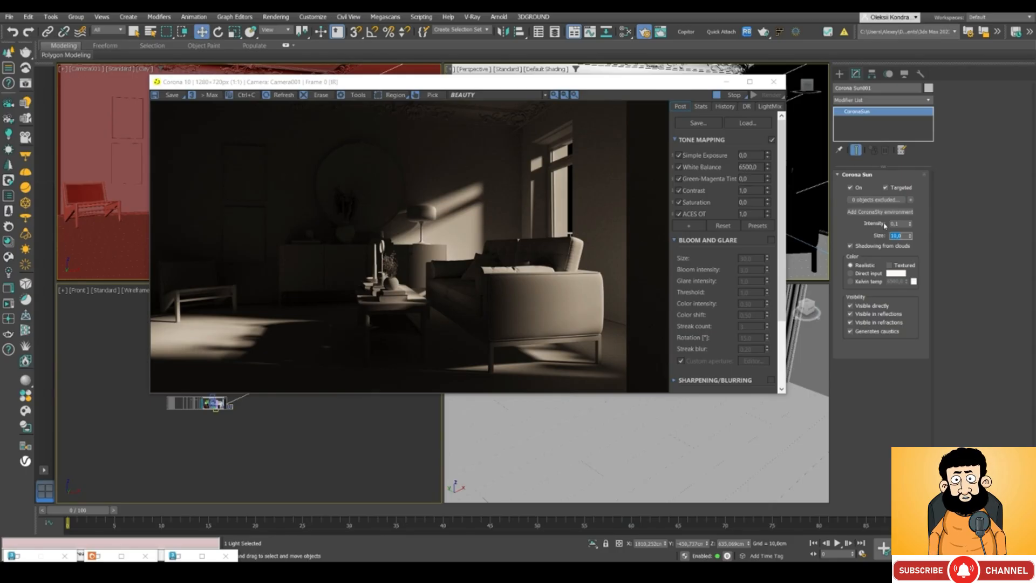
text(64)
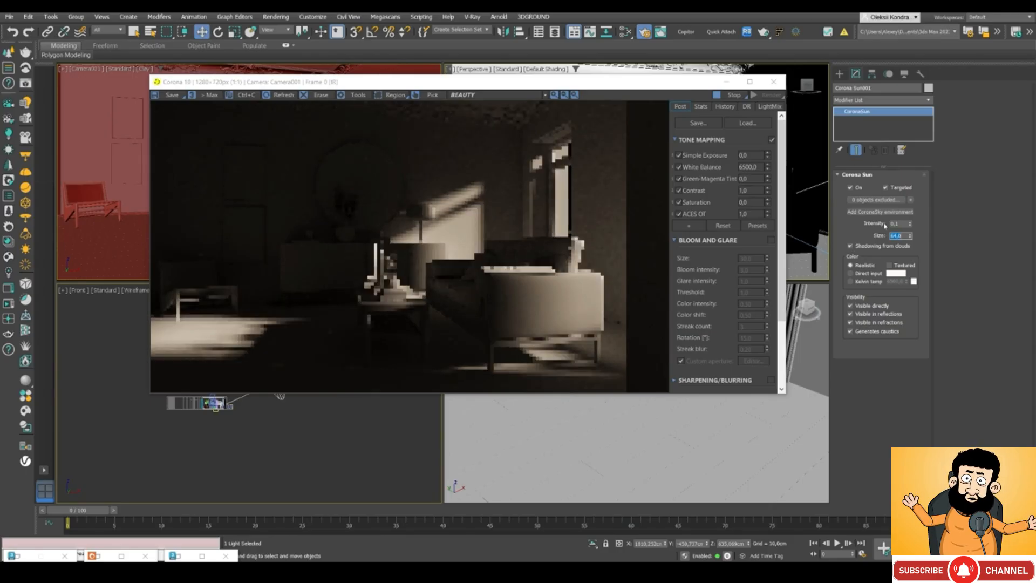
key(Return)
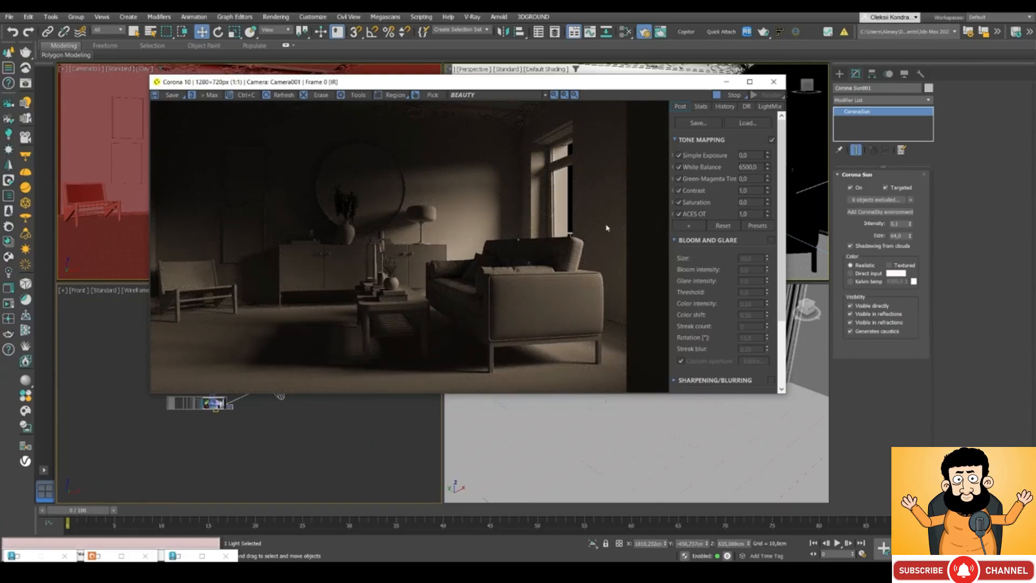
- Set the Corona Sun's size to 32 and check the softened shadows in the frame buffer
double_click(898, 235)
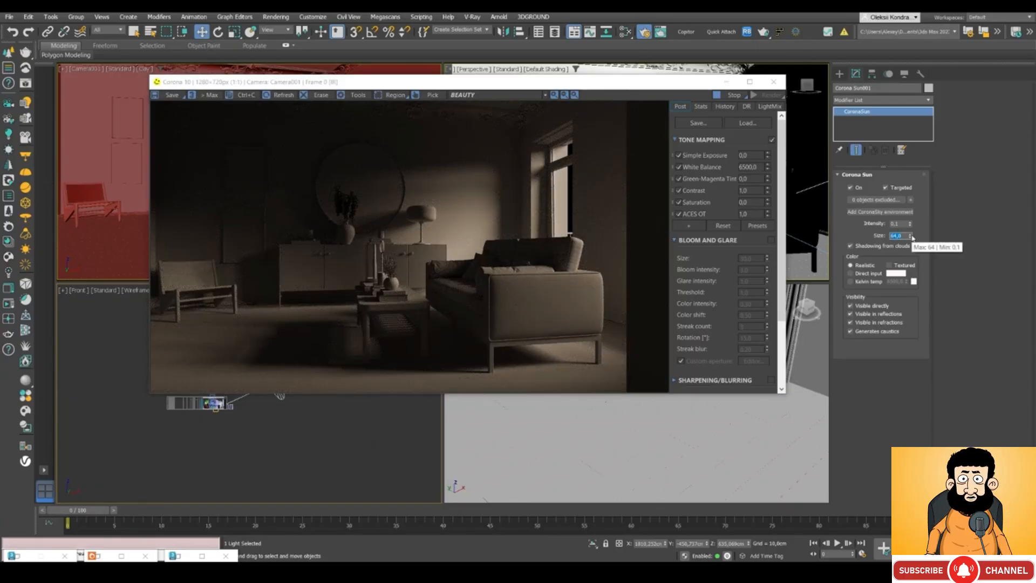
text(32)
key(Return)
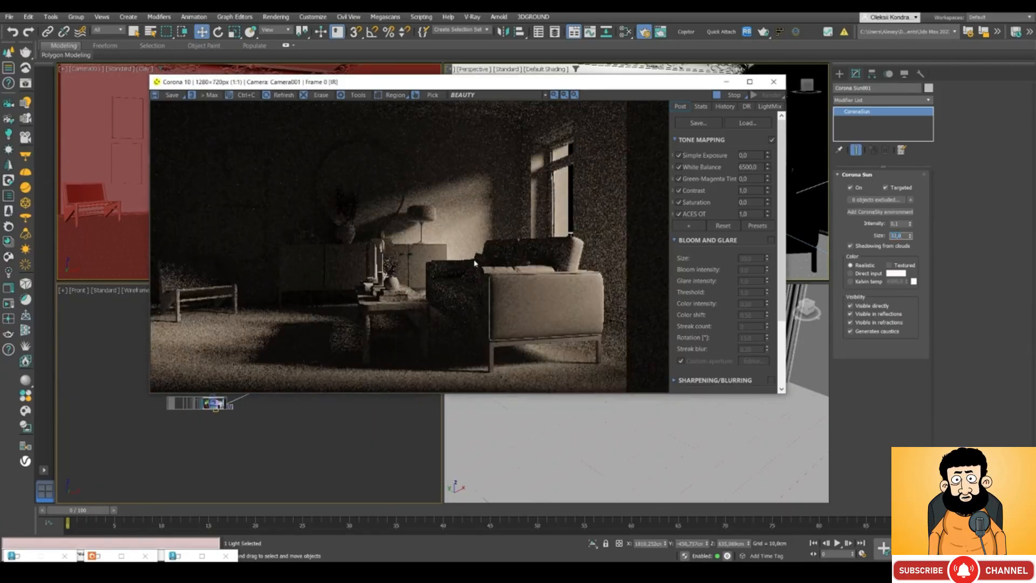
click(336, 188)
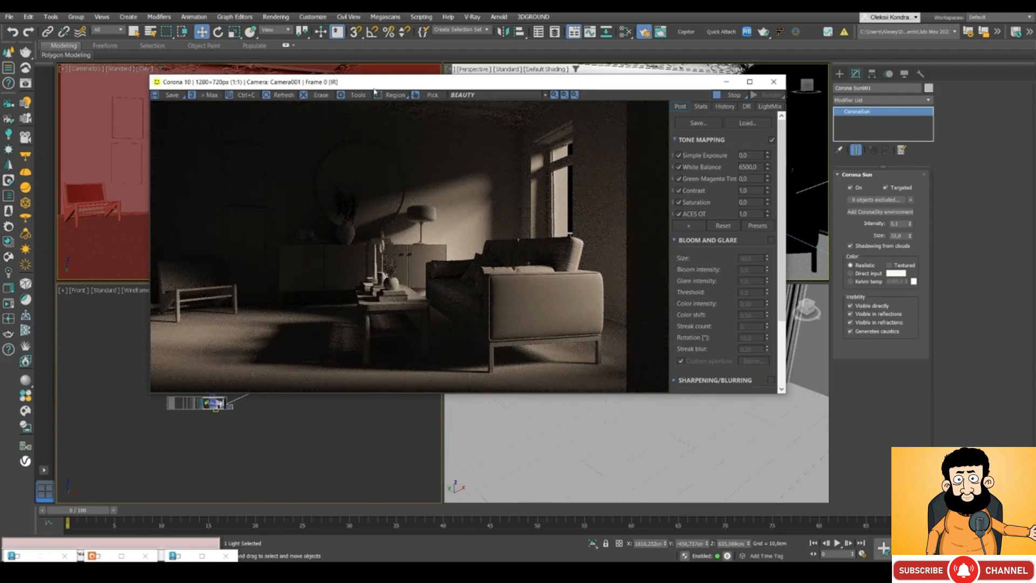
mouse_move(374, 86)
mouse_down()
mouse_move(374, 73)
mouse_move(374, 93)
mouse_up()
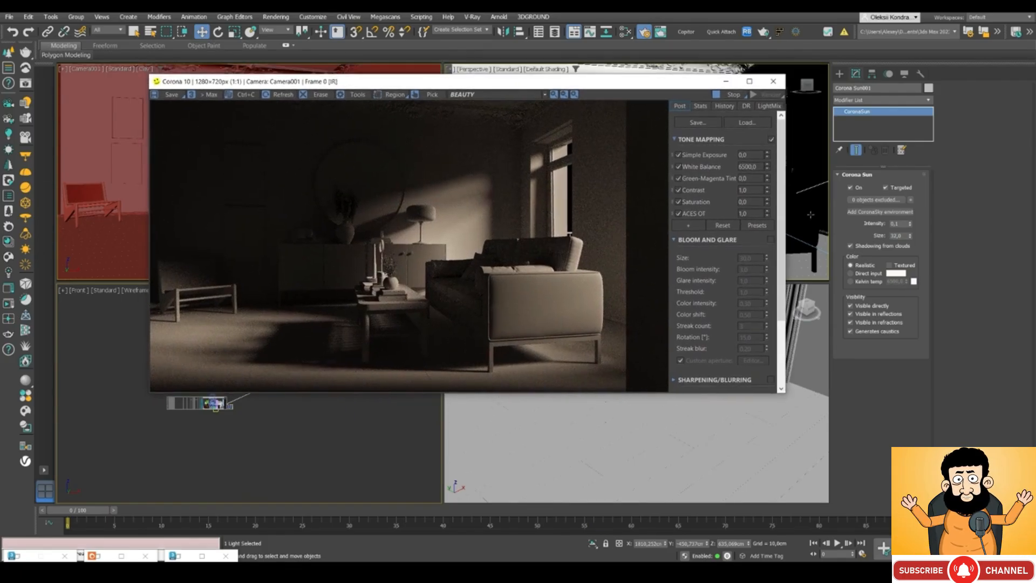
- Disable shadowing from clouds for the Corona Sun
click(861, 231)
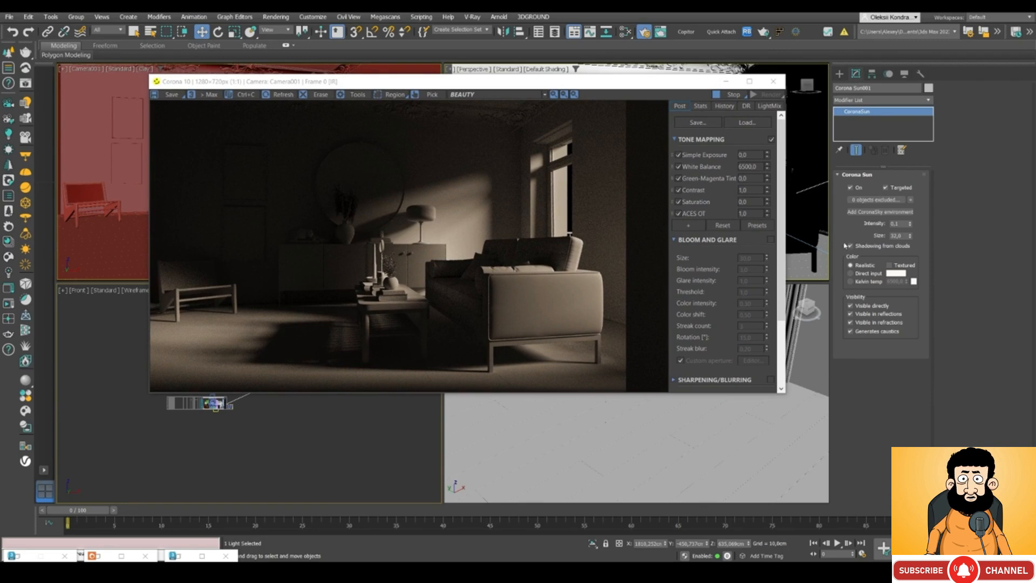
mouse_move(850, 249)
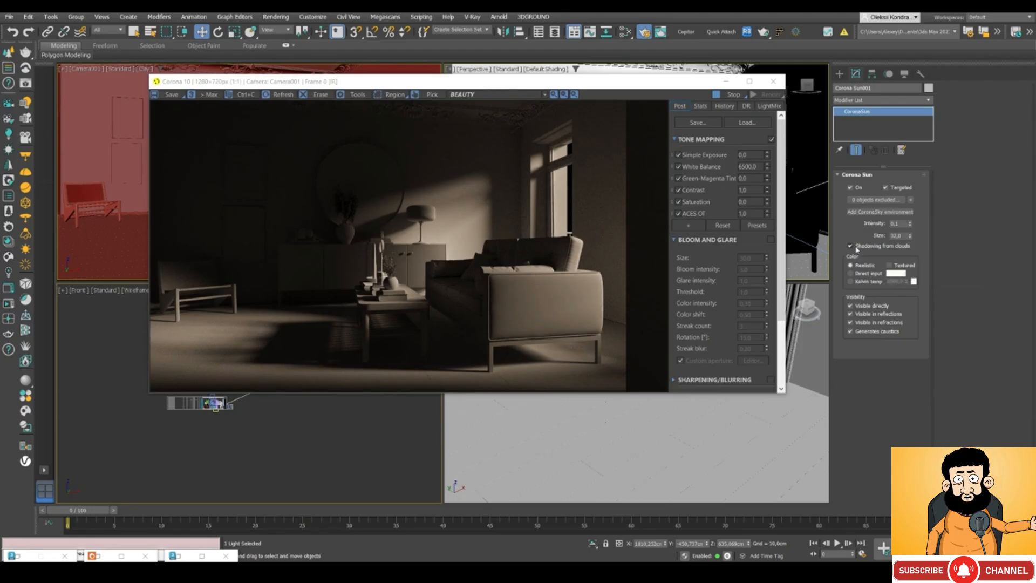
click(856, 247)
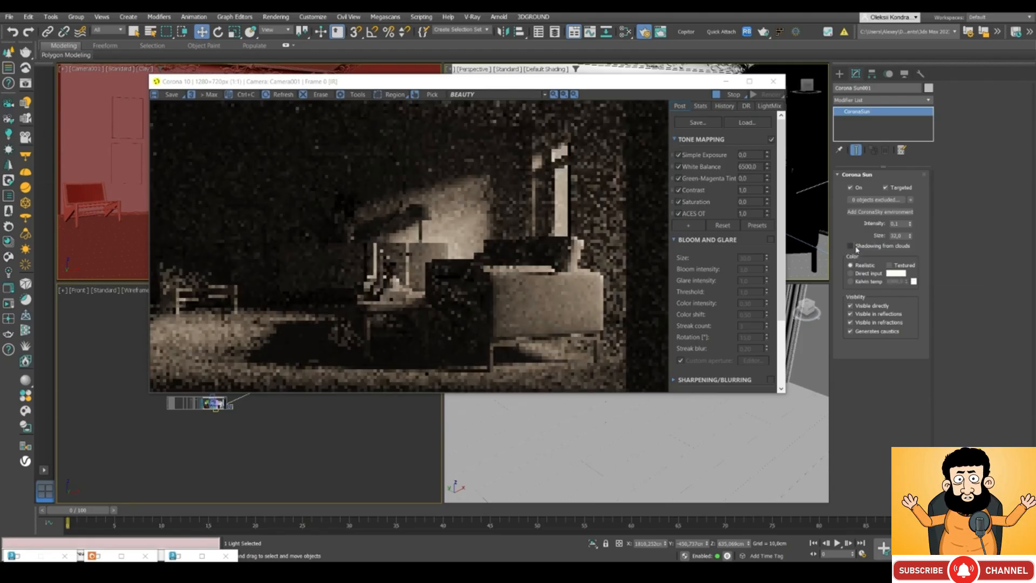
- Re-enable shadowing from clouds for the Corona Sun and reposition the sun in the Front view, testing a lower height before raising it again
click(856, 247)
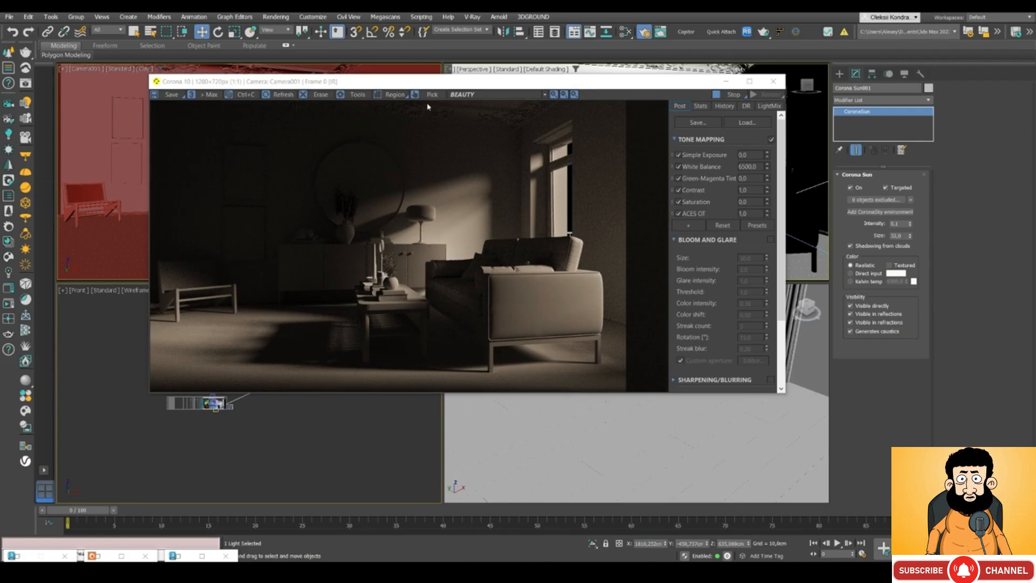
drag(396, 81, 609, 51)
drag(285, 373, 293, 386)
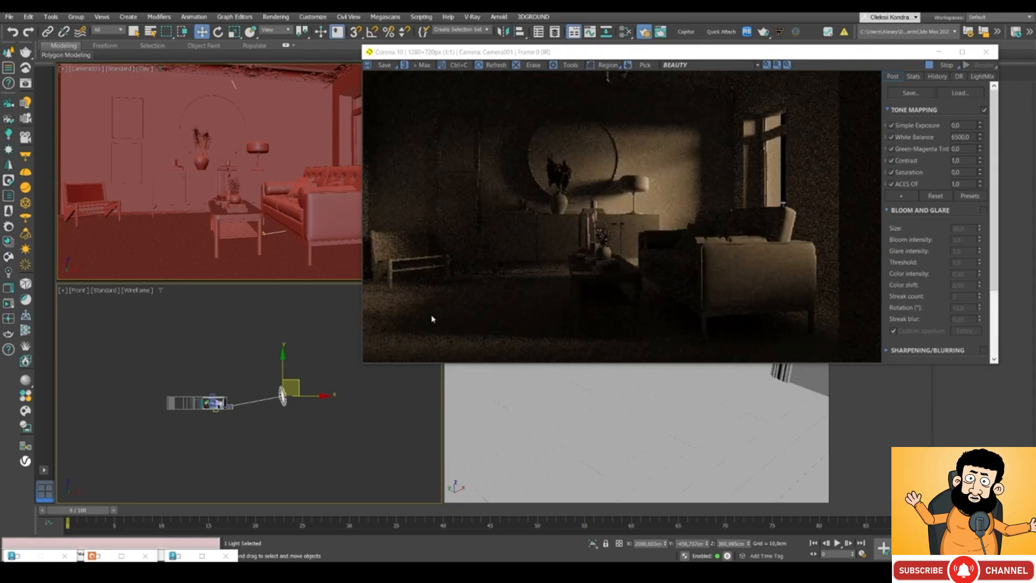
mouse_move(298, 381)
mouse_down()
mouse_move(270, 329)
mouse_move(297, 365)
mouse_up()
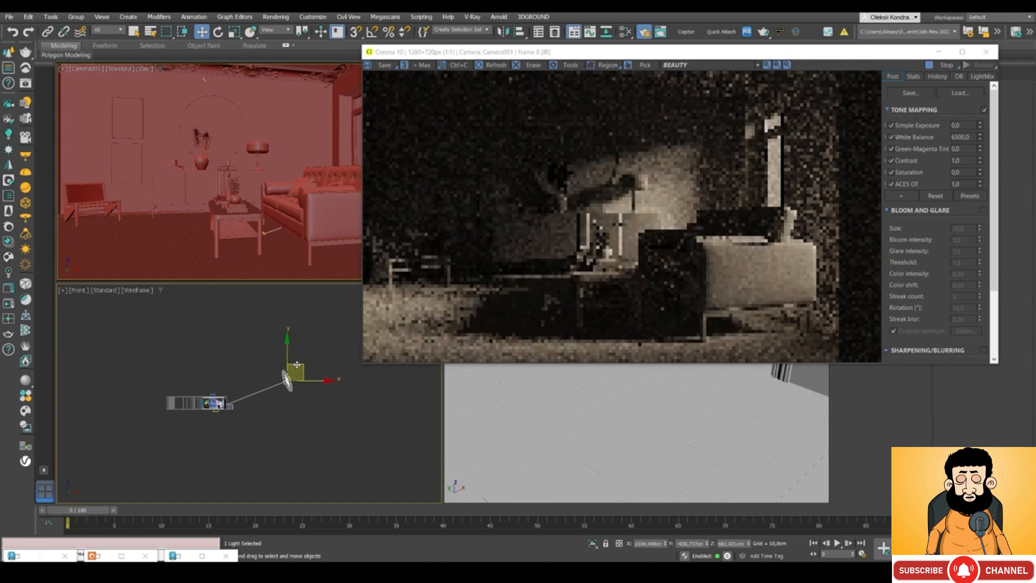
drag(510, 52, 330, 82)
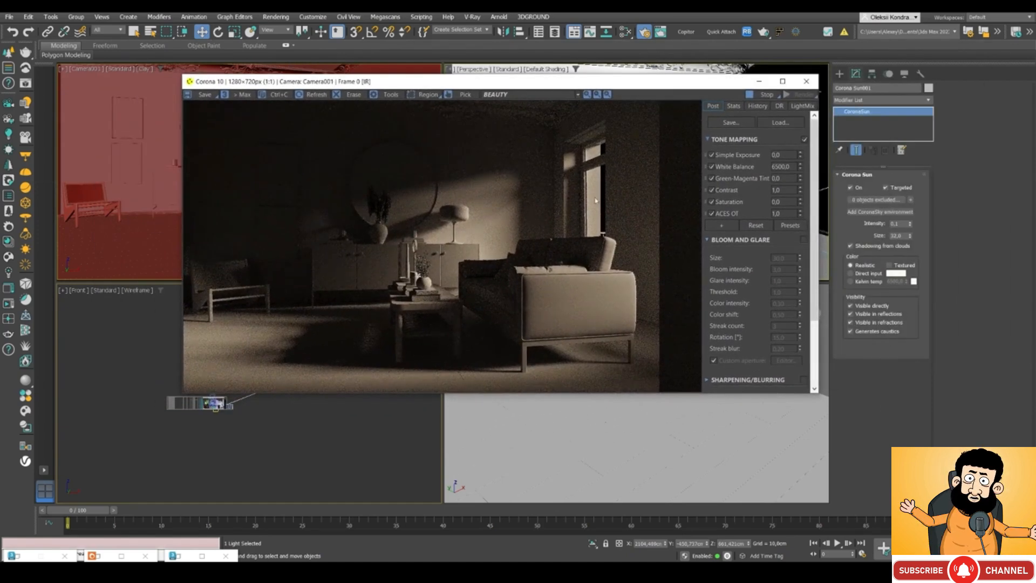
- Switch the Corona Sun's color to direct input, then to Kelvin temperature, and try a value of 4000
click(851, 274)
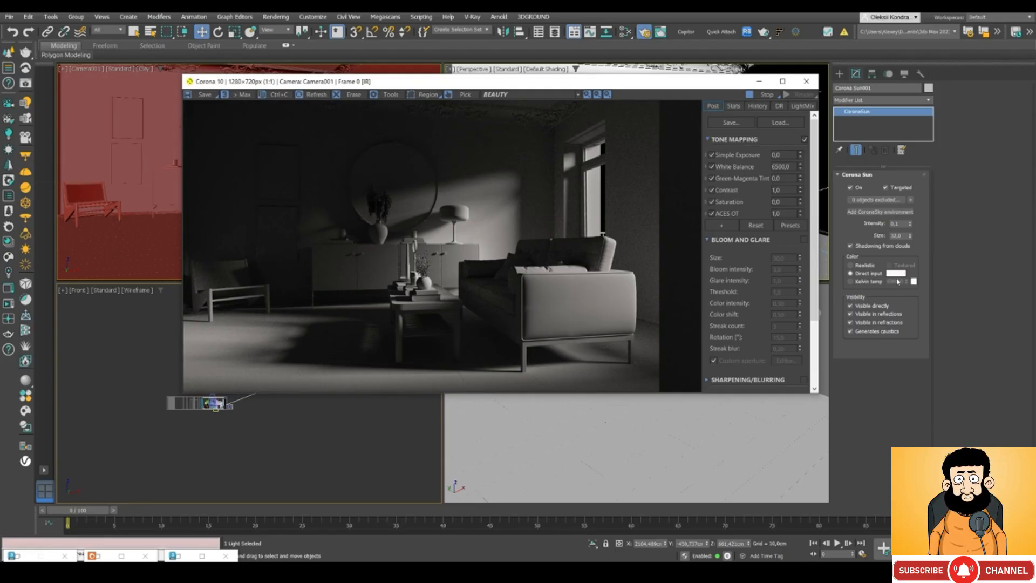
click(850, 281)
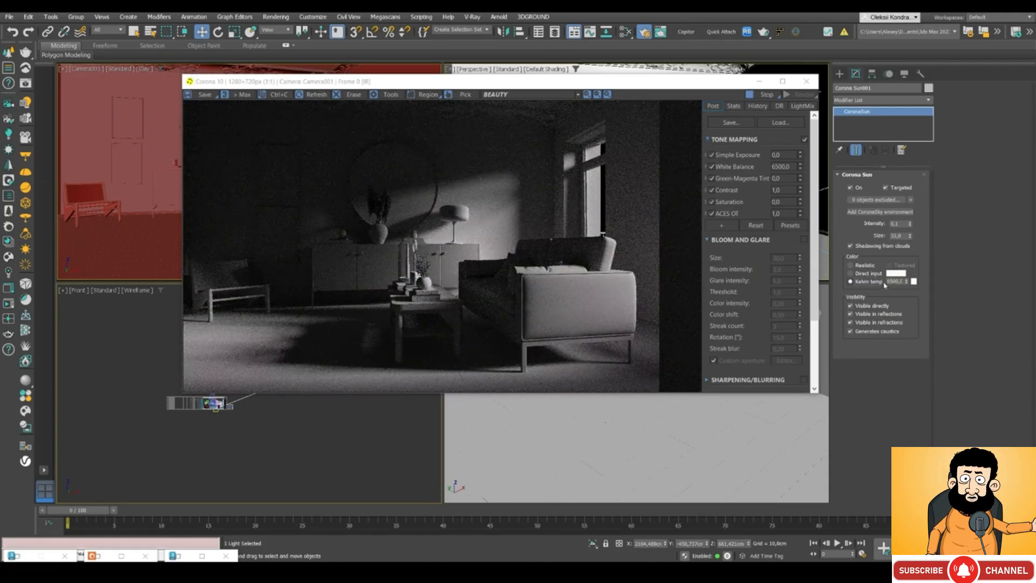
click(895, 281)
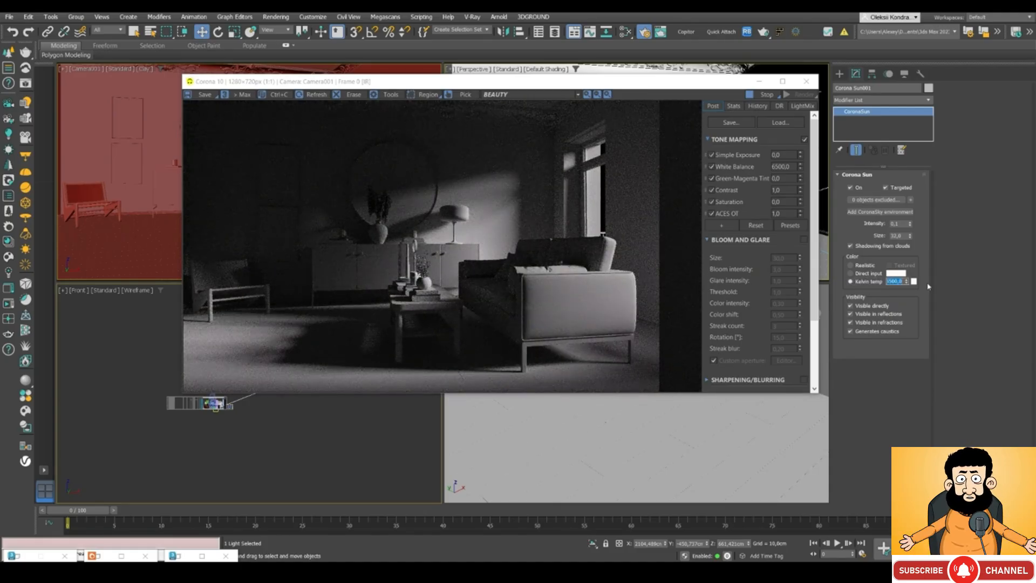
text(4000)
key(Return)
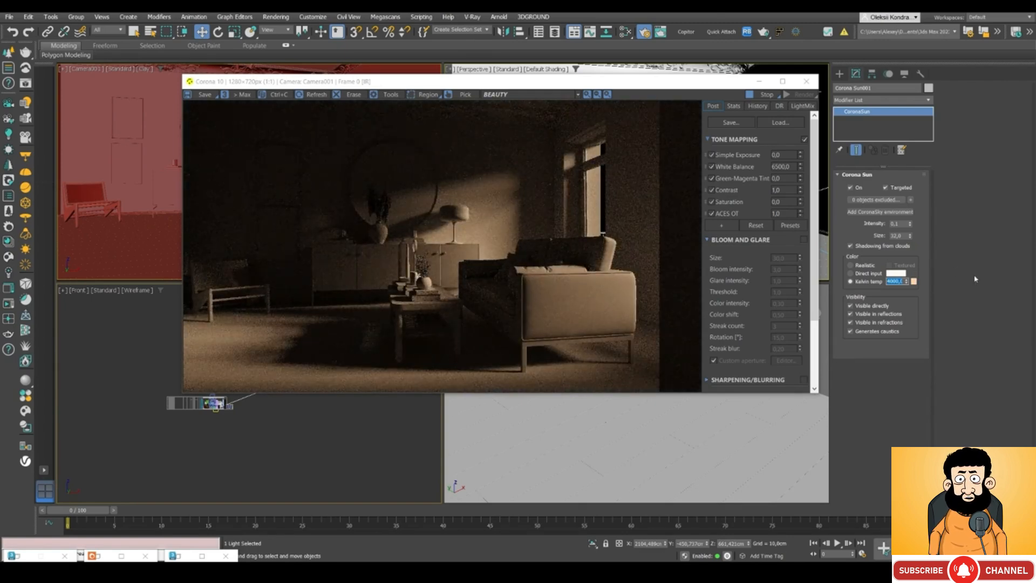
- Try a Corona Sun Kelvin temperature of 7000 and an even cooler one, comparing the light in the interactive render
text(7000)
key(Return)
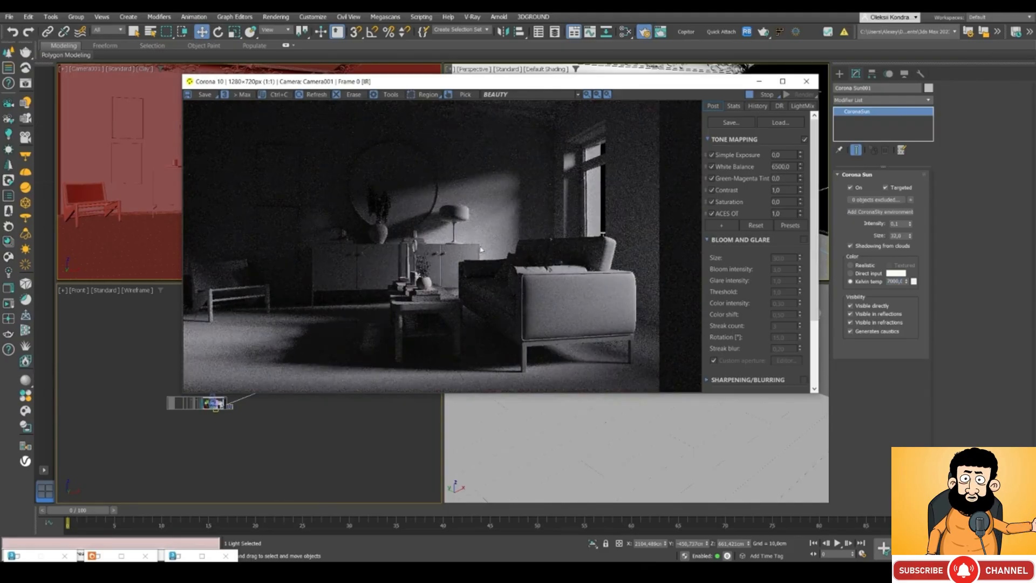
double_click(895, 280)
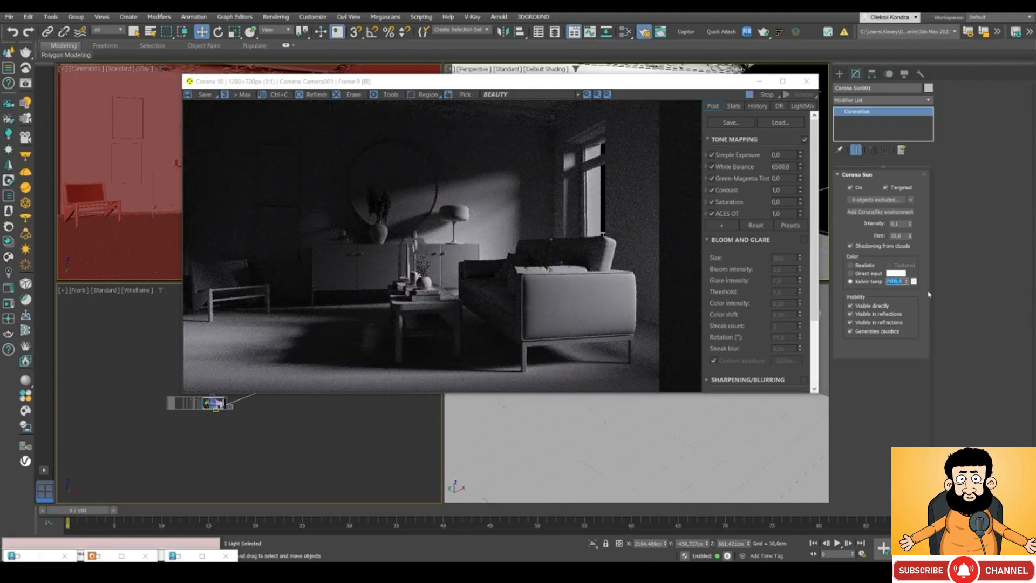
text(60)
key(Return)
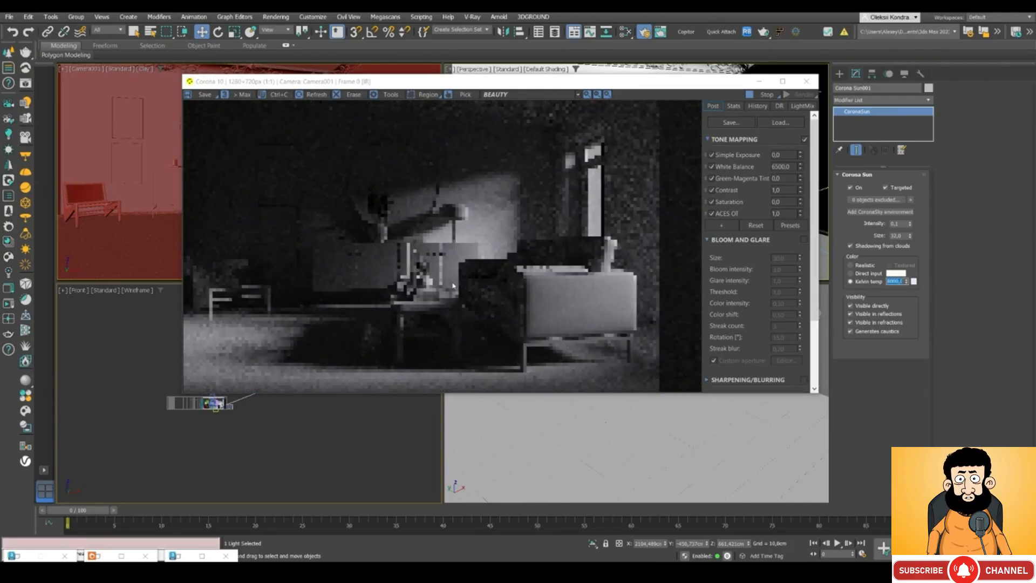
click(482, 189)
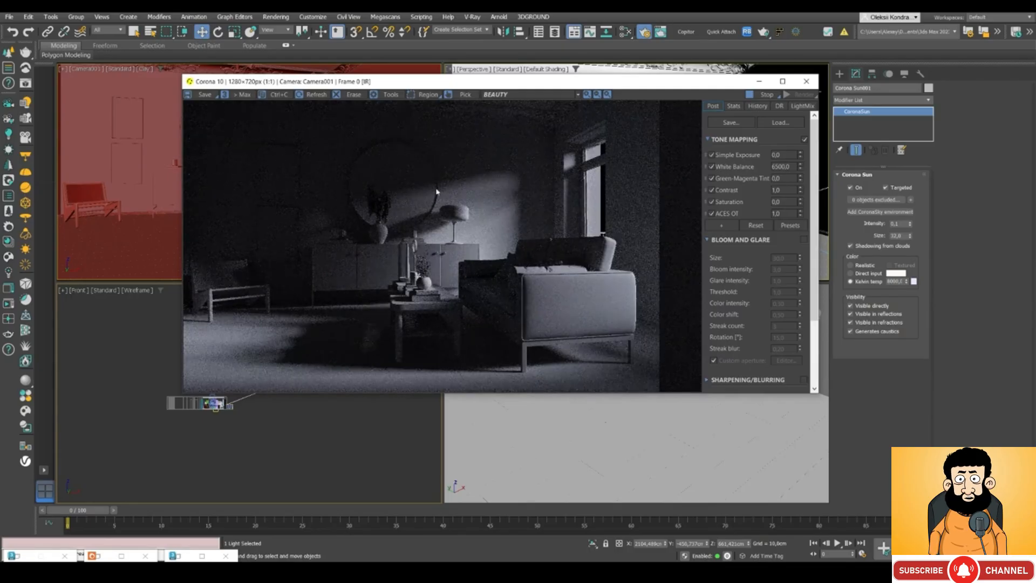
- Set the Corona Sun's color to direct input with a pale warm tint, reducing its saturation to about 33
click(861, 274)
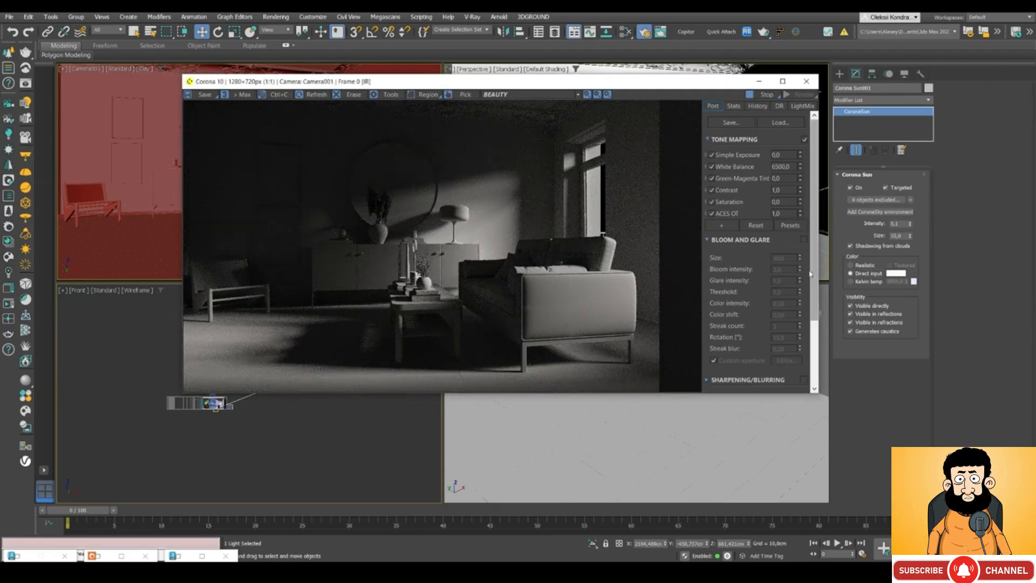
click(897, 275)
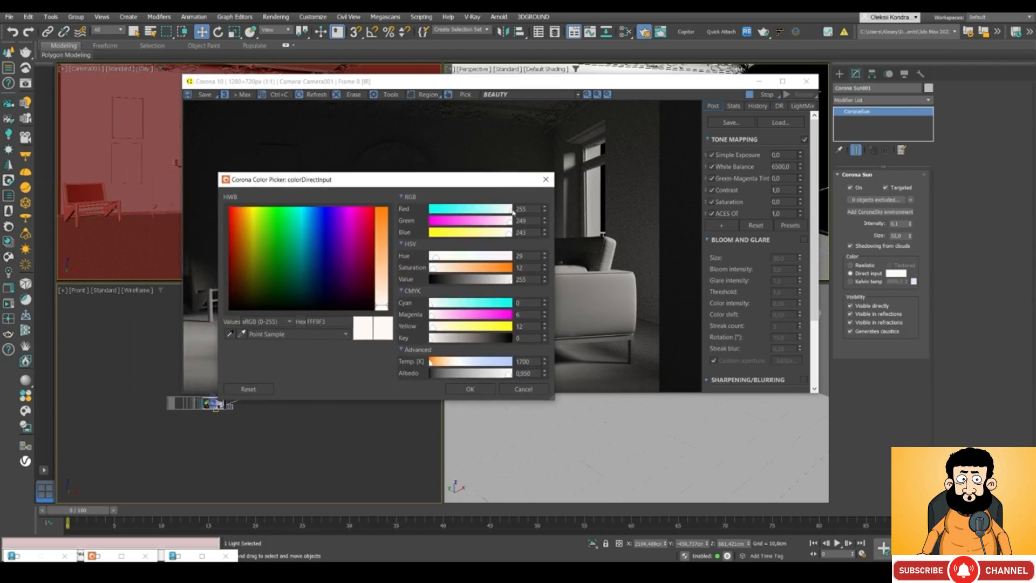
click(455, 272)
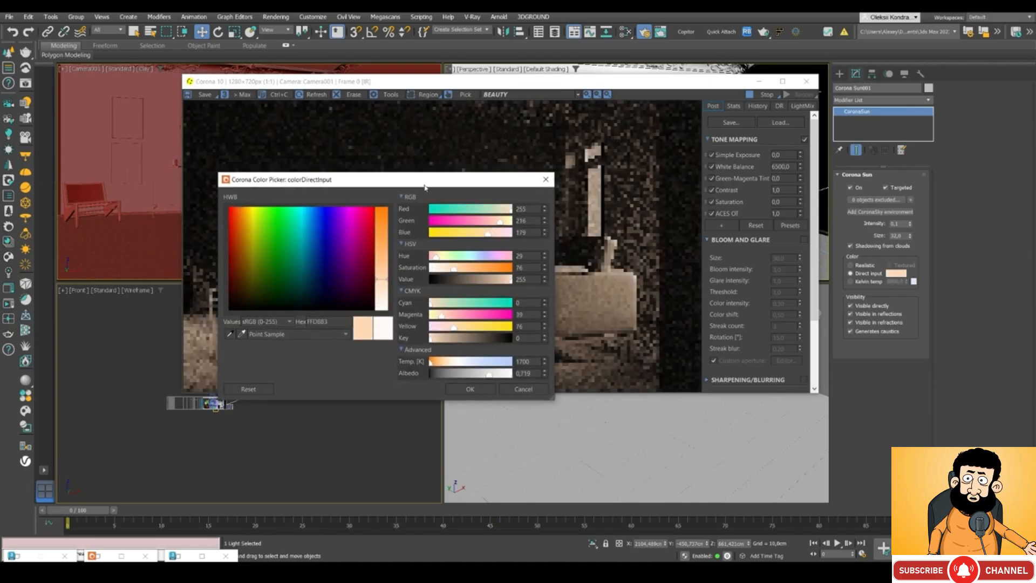
drag(343, 271, 329, 269)
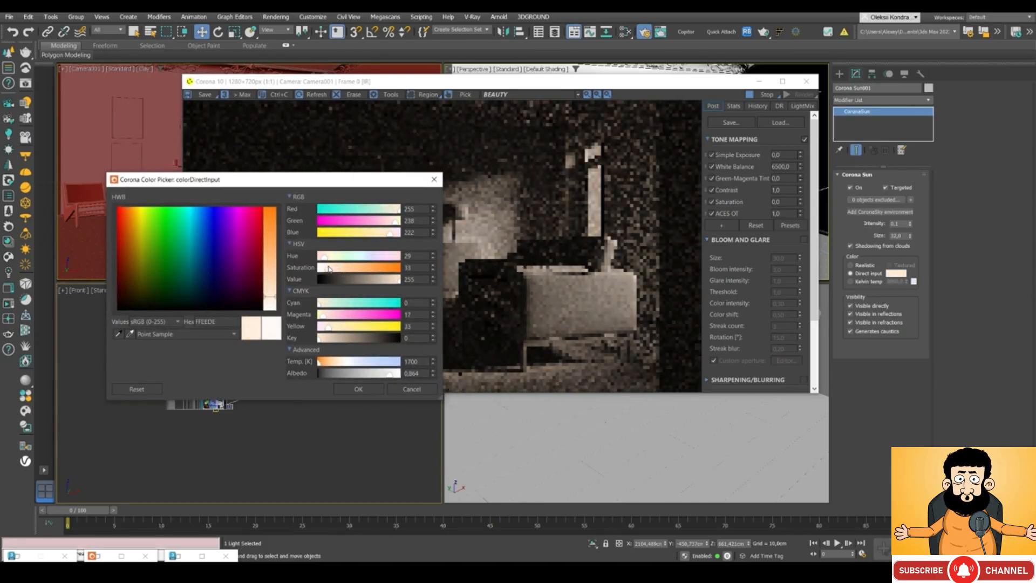
click(358, 389)
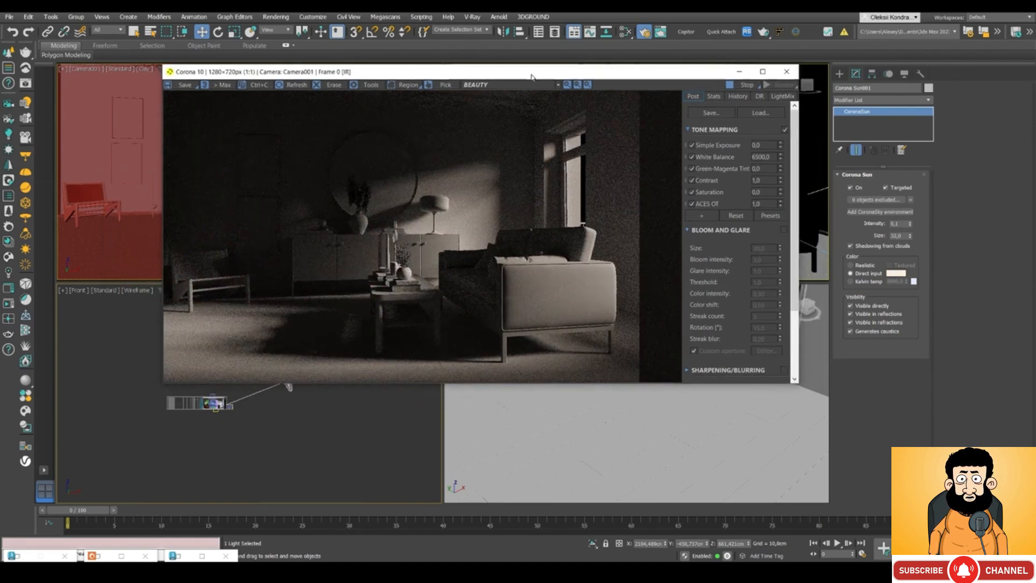
drag(566, 82, 546, 73)
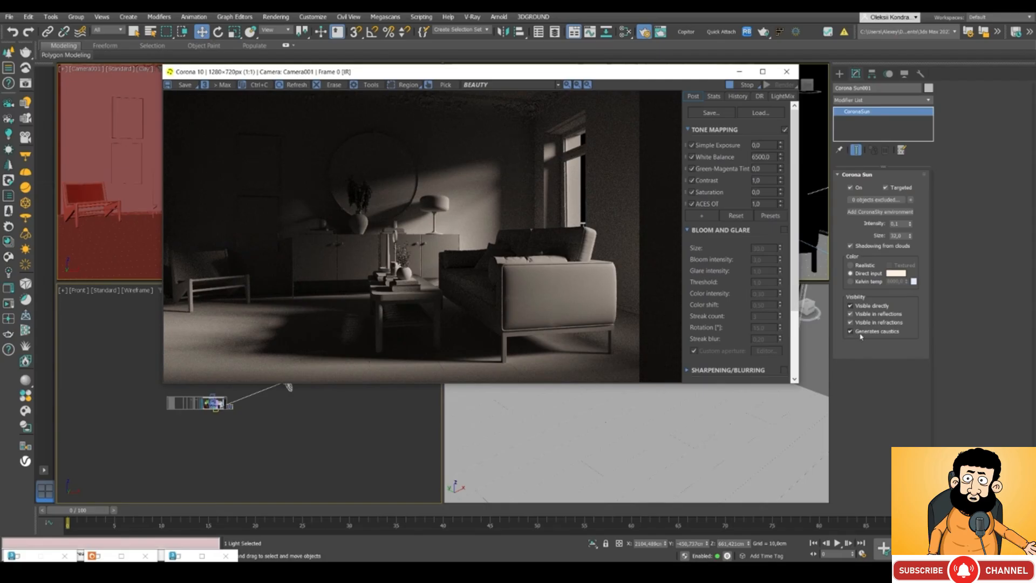
- Show the camera view in the Front viewport and turn the camera toward the windows until the sun disc is in frame
drag(390, 77, 506, 71)
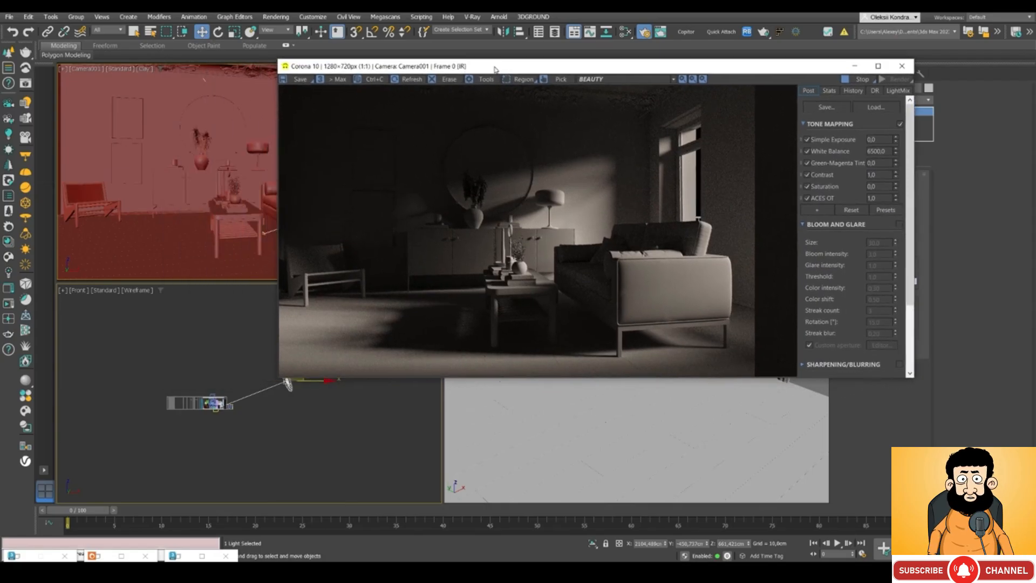
click(176, 361)
key(c)
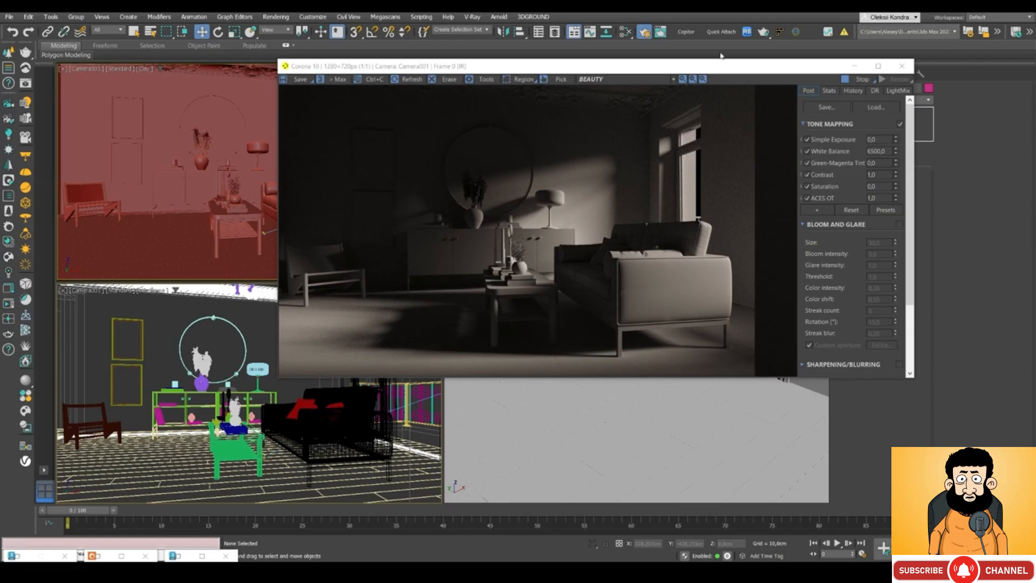
drag(729, 69, 693, 17)
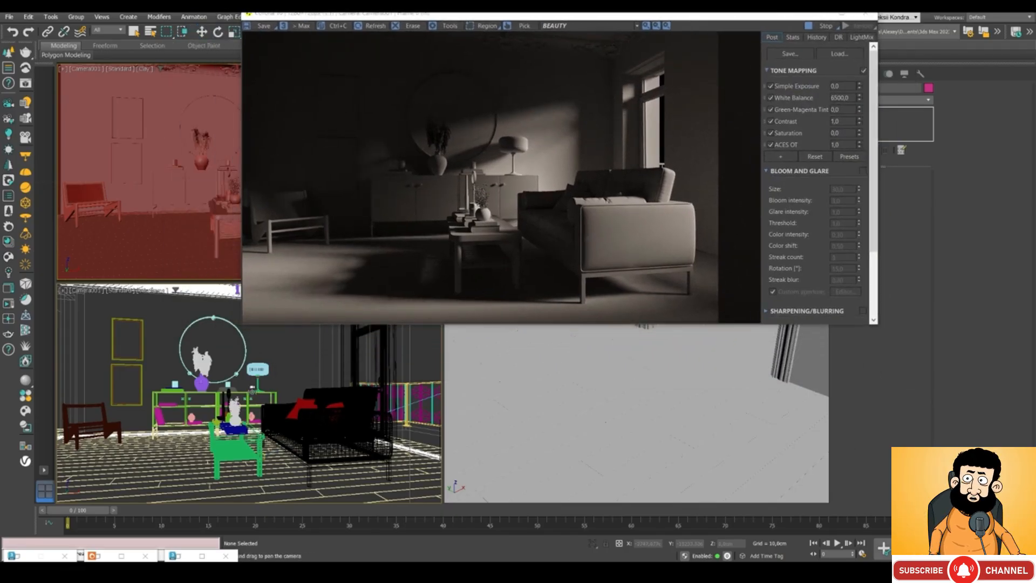
drag(252, 390, 220, 393)
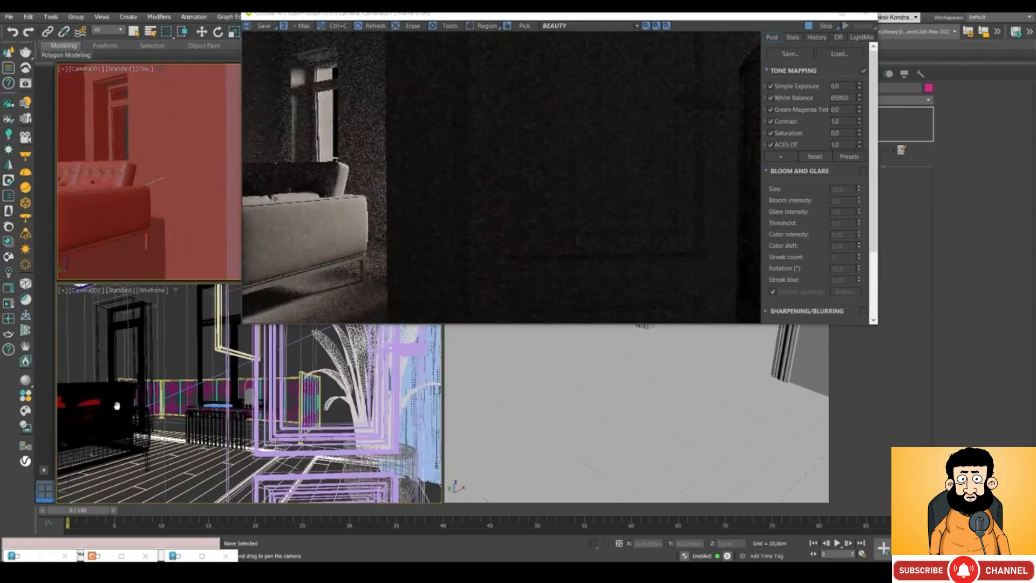
drag(115, 405, 217, 408)
middle_drag(217, 408, 259, 409)
drag(232, 413, 261, 398)
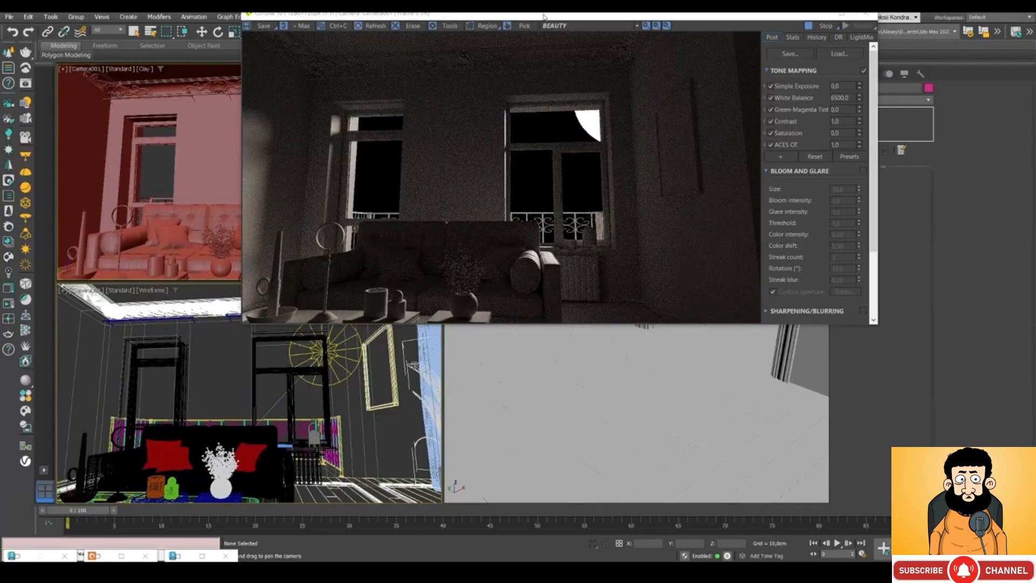
drag(544, 17, 437, 26)
drag(181, 31, 188, 60)
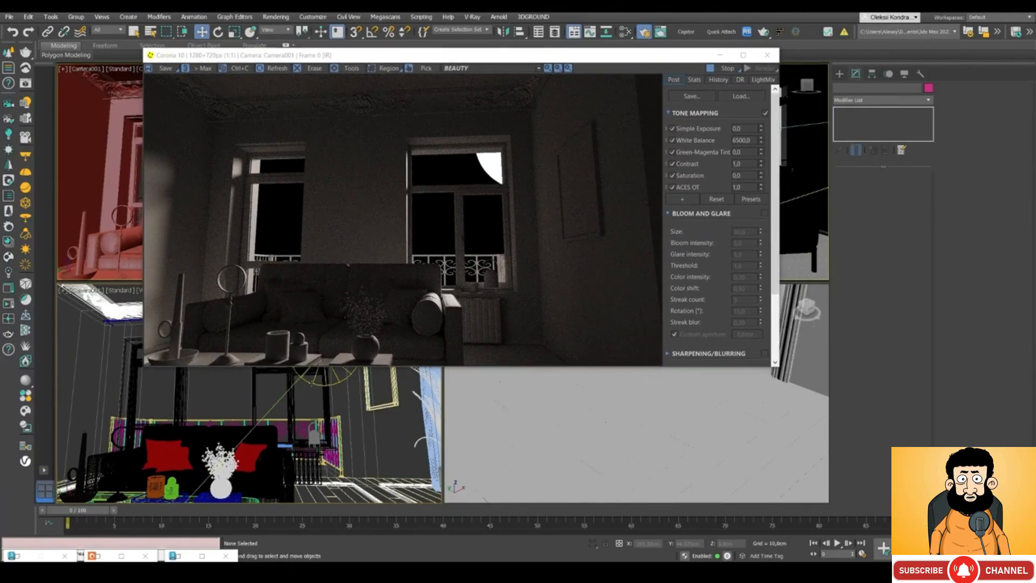
- Select the Corona Sun and disable its direct visibility, visibility in reflections and refractions, and caustics generation
click(325, 380)
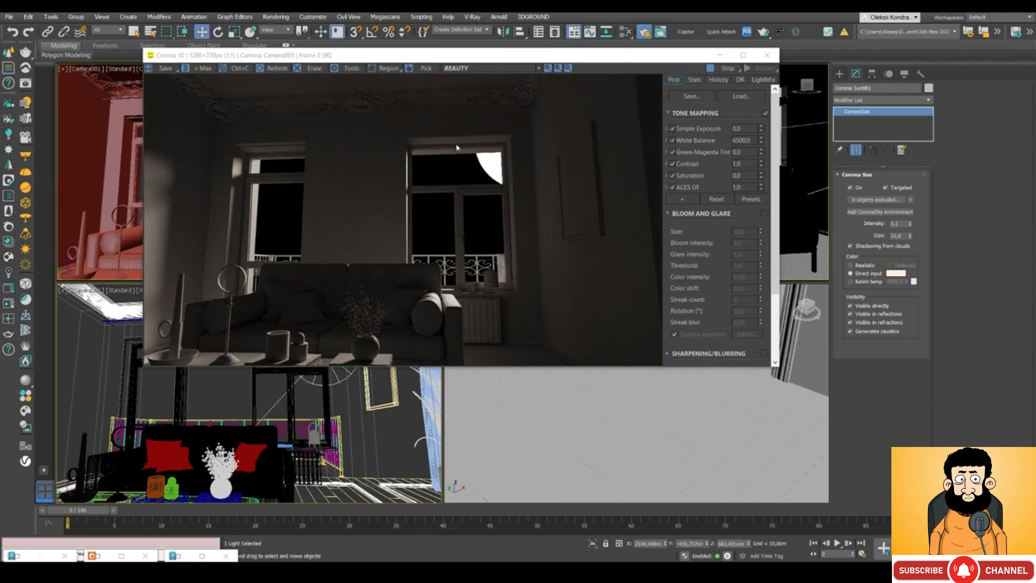
click(851, 305)
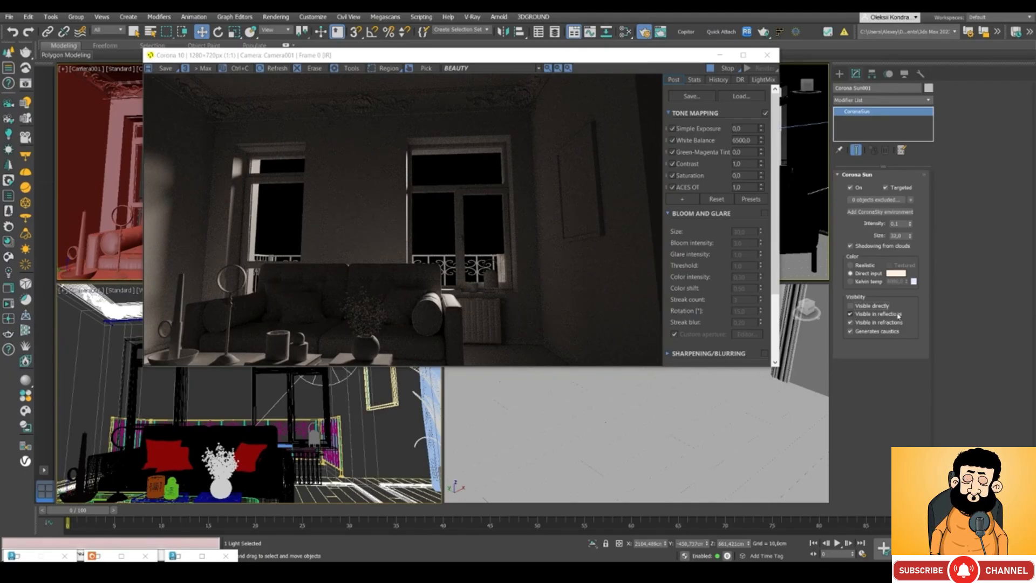
click(874, 316)
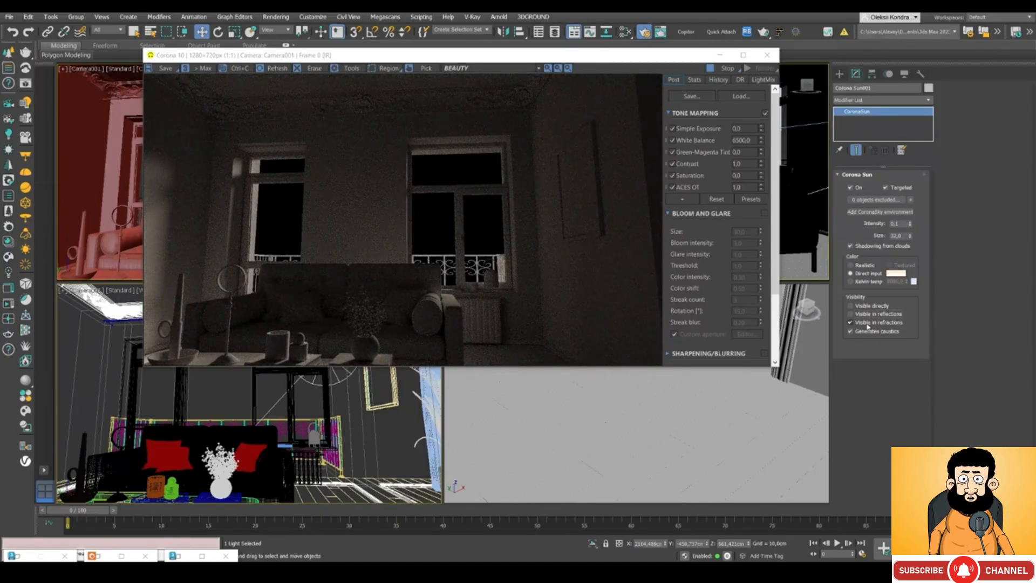
click(865, 323)
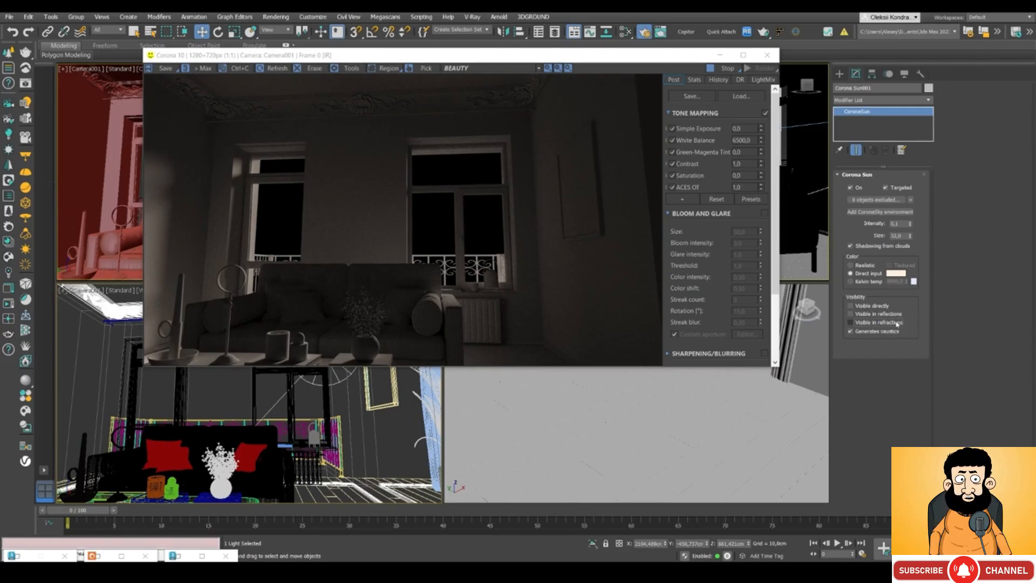
click(851, 332)
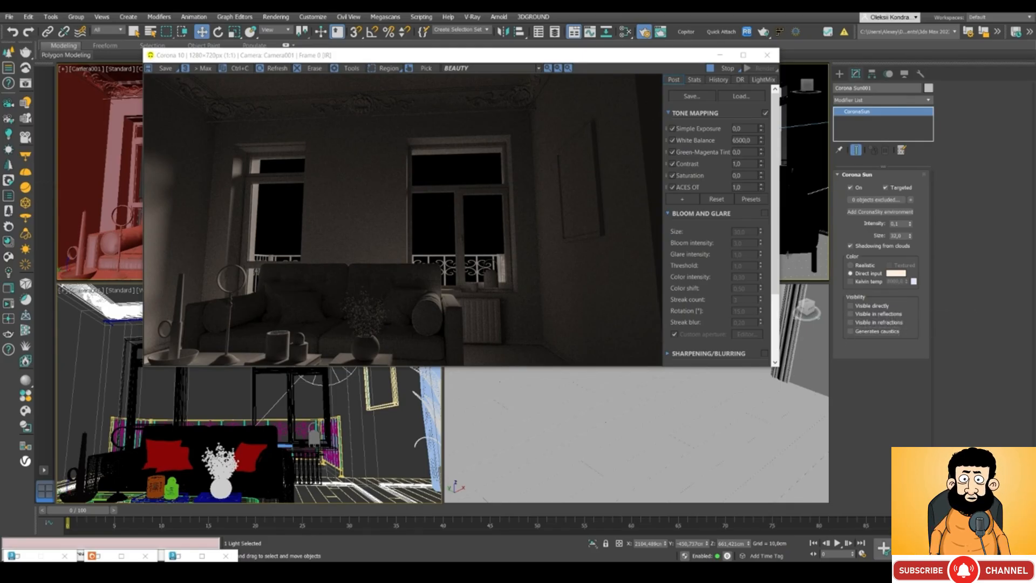
- Turn the camera back to the living room view with the sideboard and sofa, and check the render in the frame buffer
drag(452, 57, 489, 73)
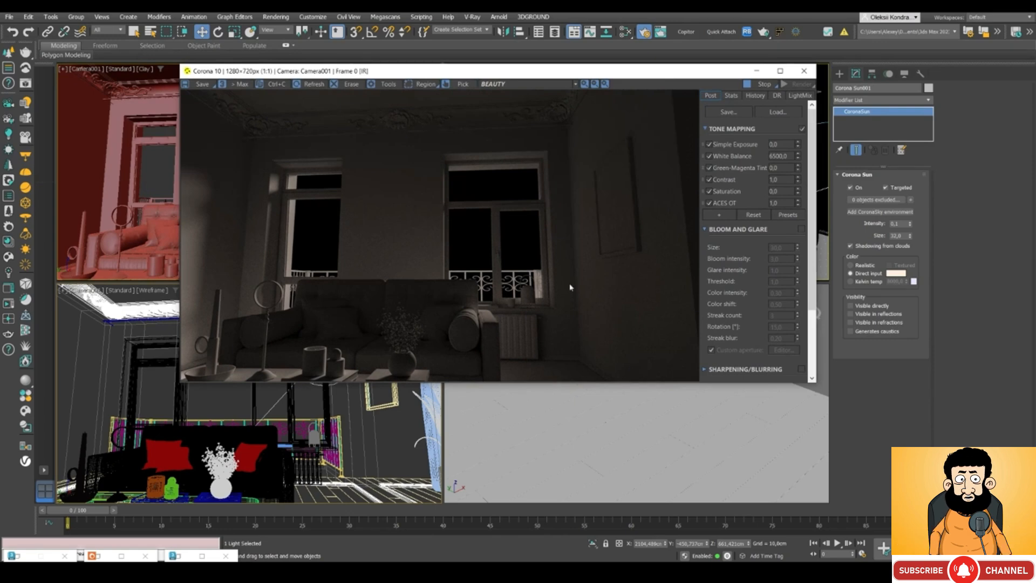
drag(343, 71, 395, 67)
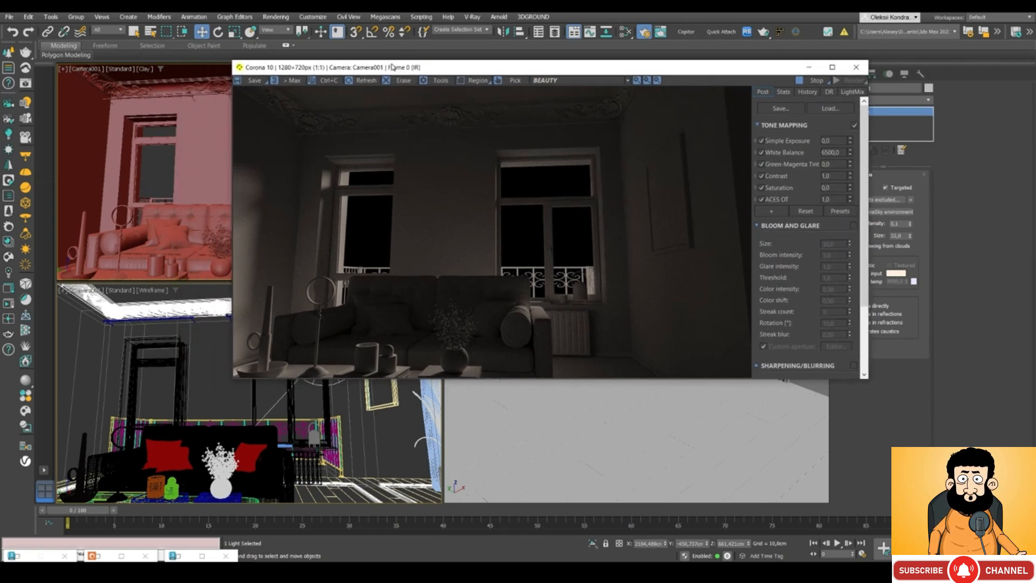
middle_drag(399, 403, 383, 415)
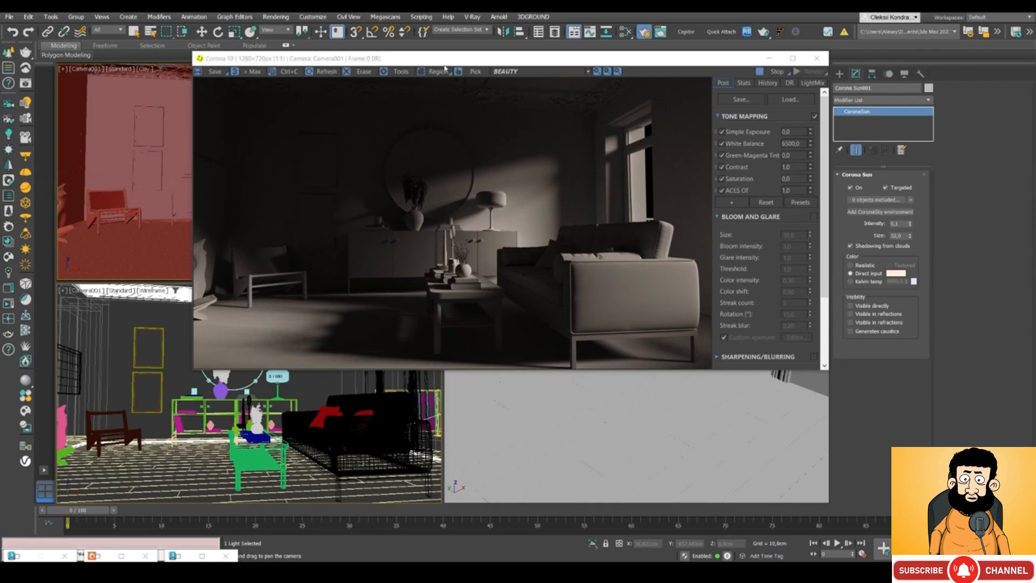
mouse_move(437, 63)
mouse_down()
mouse_move(413, 55)
mouse_move(441, 85)
mouse_move(422, 74)
mouse_up()
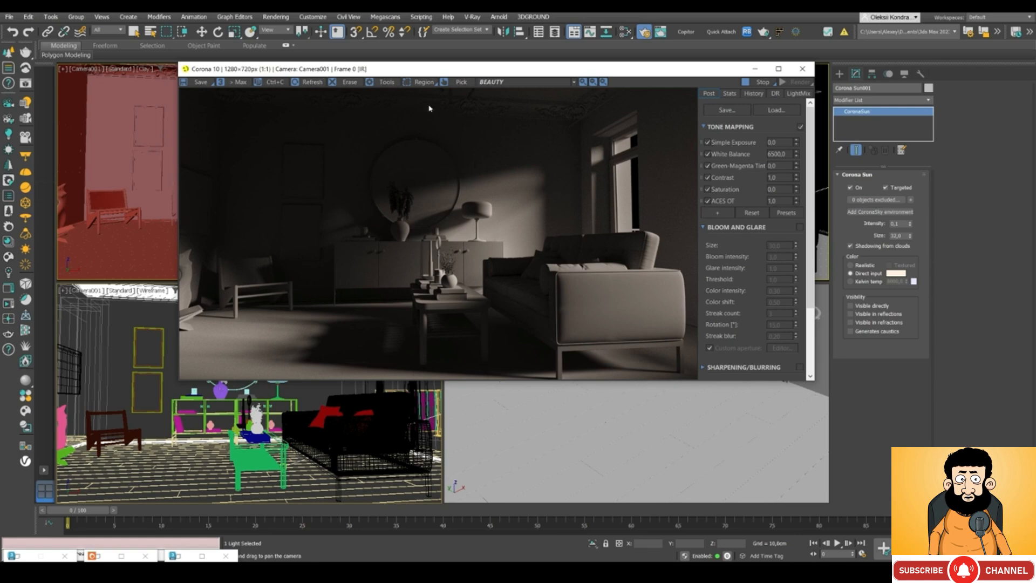
- Select the table lamp on the sideboard in the camera view, with the frame buffer moved clear of it
drag(387, 72, 493, 141)
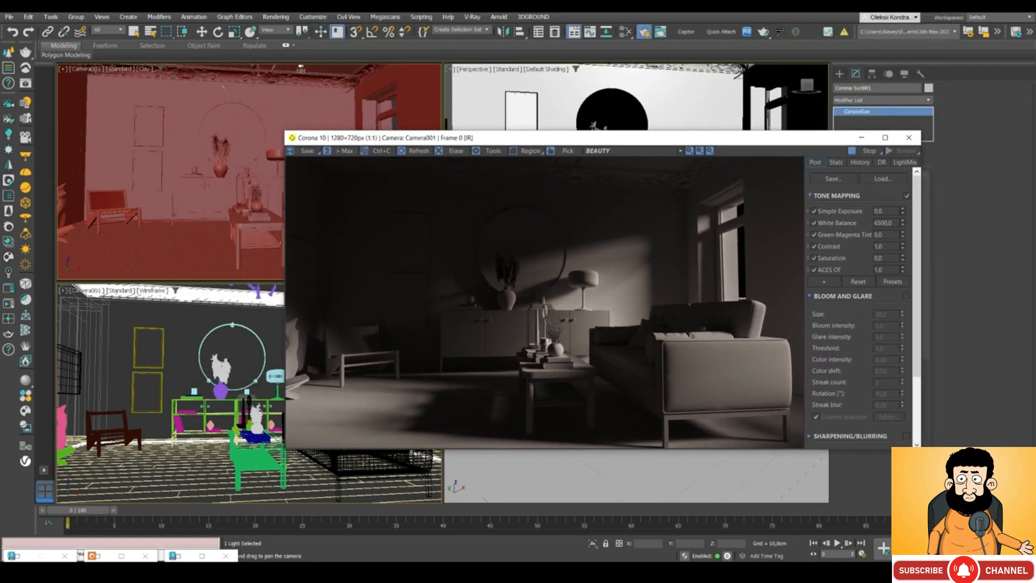
click(201, 32)
click(272, 154)
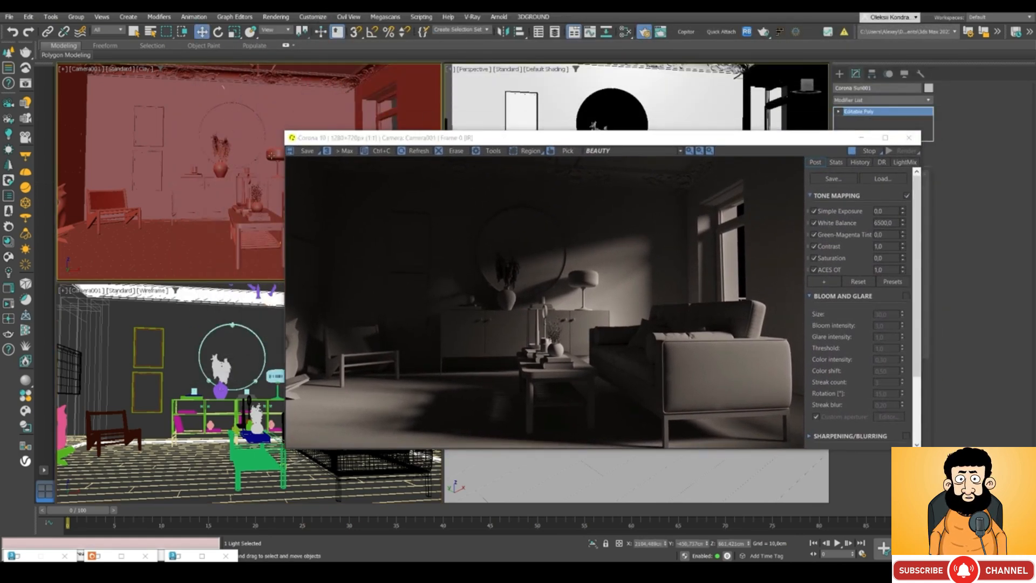
drag(340, 138, 233, 112)
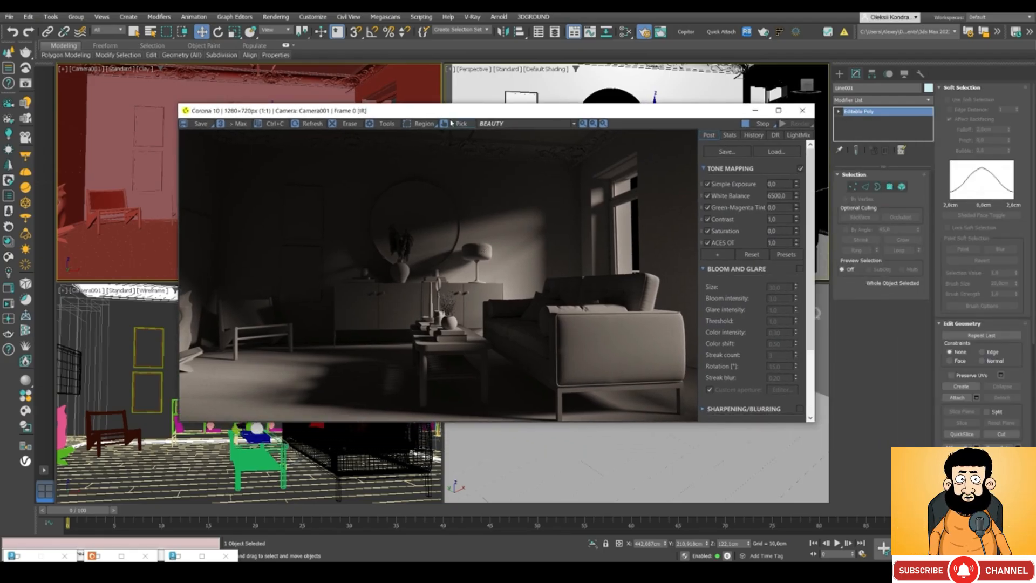
drag(413, 111, 569, 115)
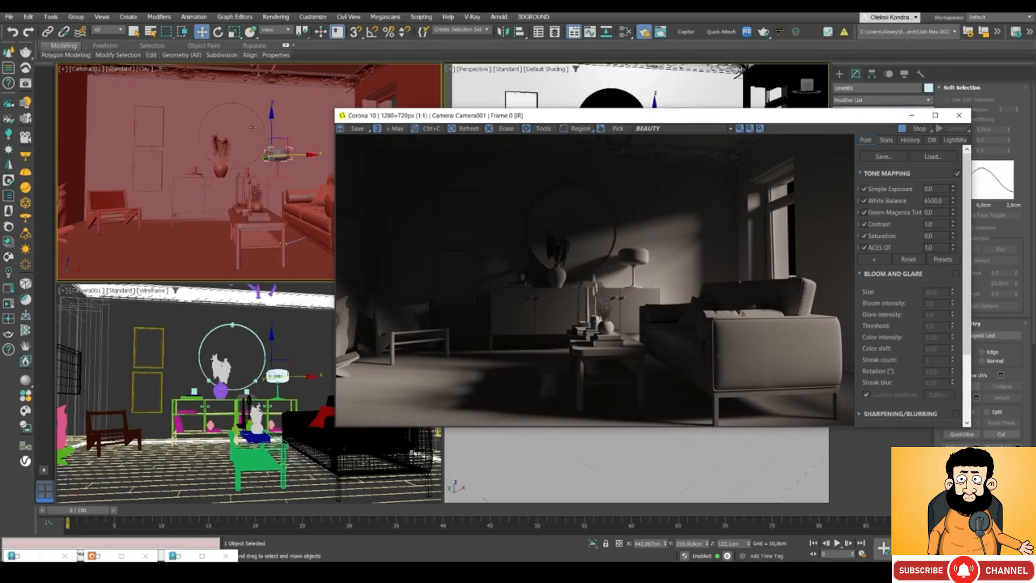
- Clear the selection, show the wireframe viewport from the top, and select the Corona Sun so its parameters are accessible
click(192, 328)
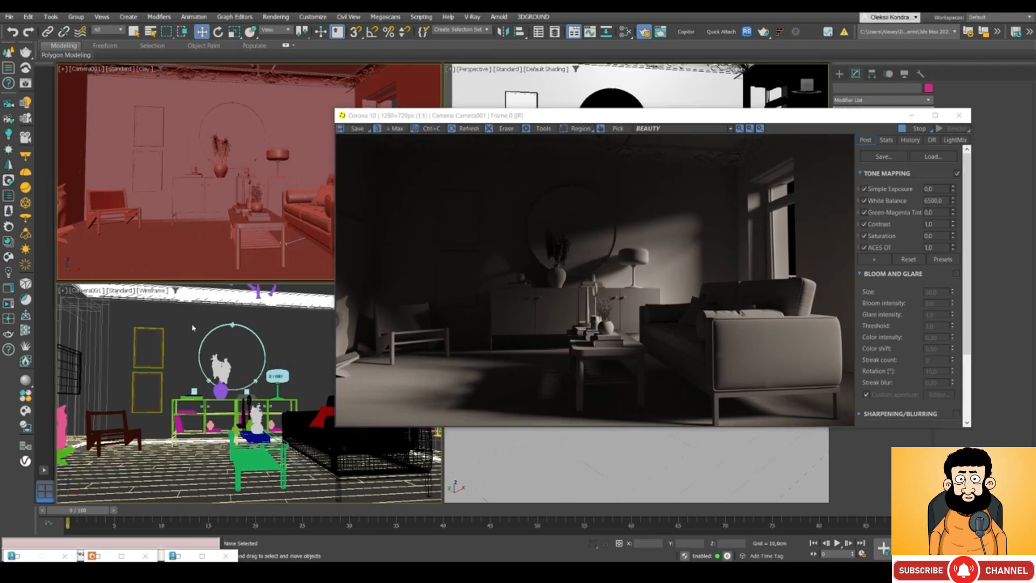
key(t)
scroll(164, 330, down, 8)
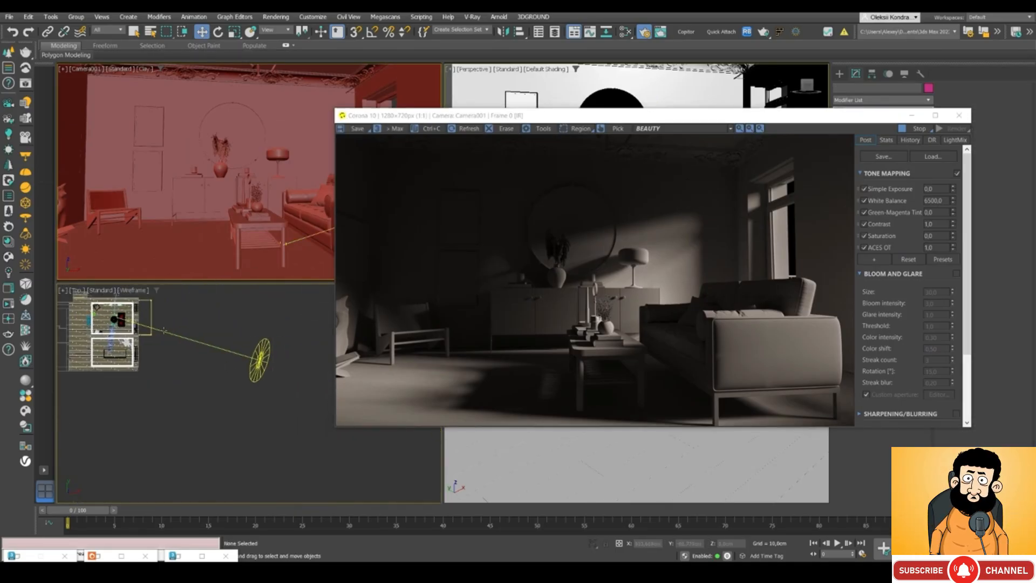
click(261, 357)
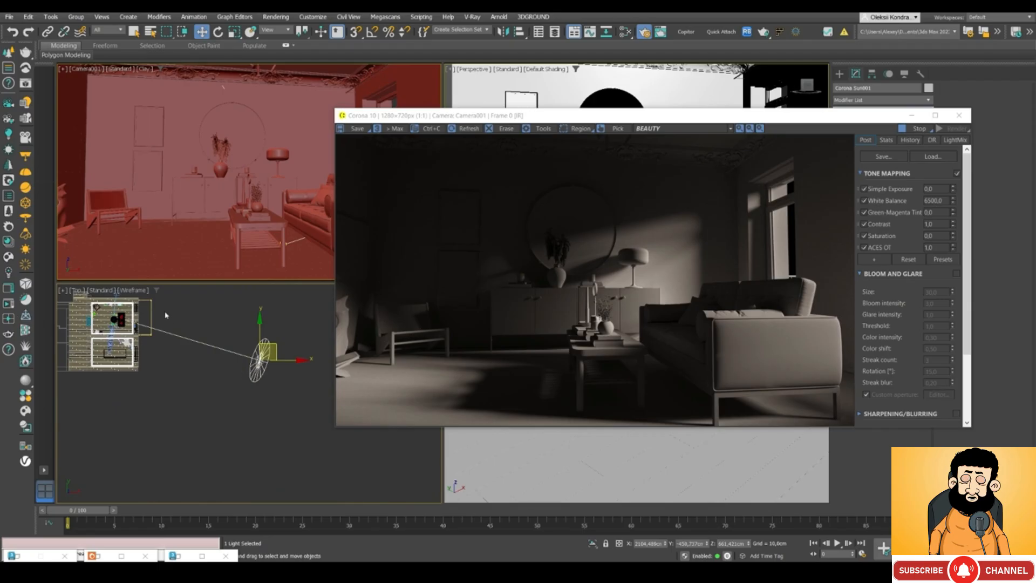
drag(445, 119, 299, 129)
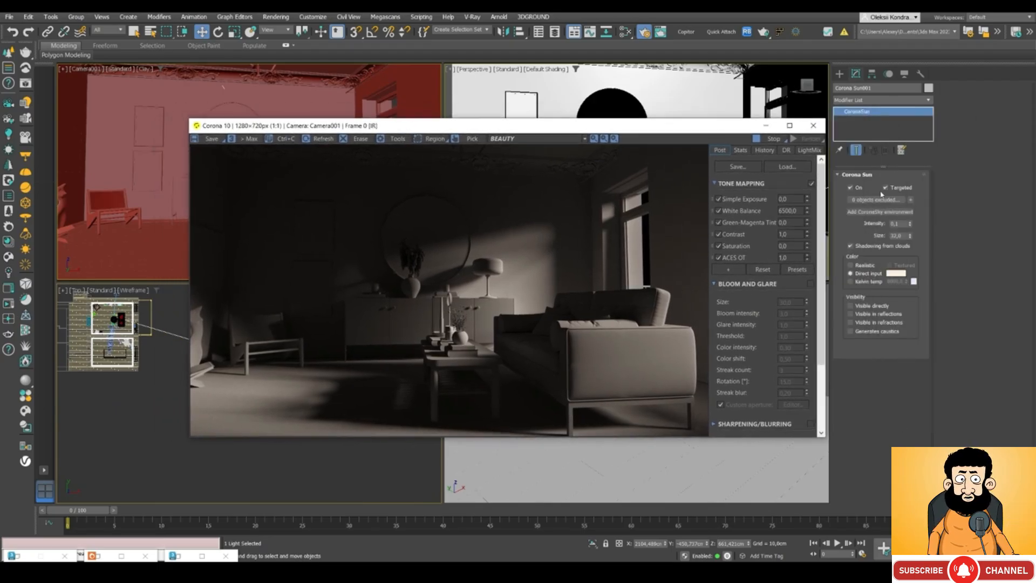
- Exclude the table lamp from the Corona Sun by picking it in the camera view, and open the sun's Exclude/Include list
drag(477, 128, 541, 206)
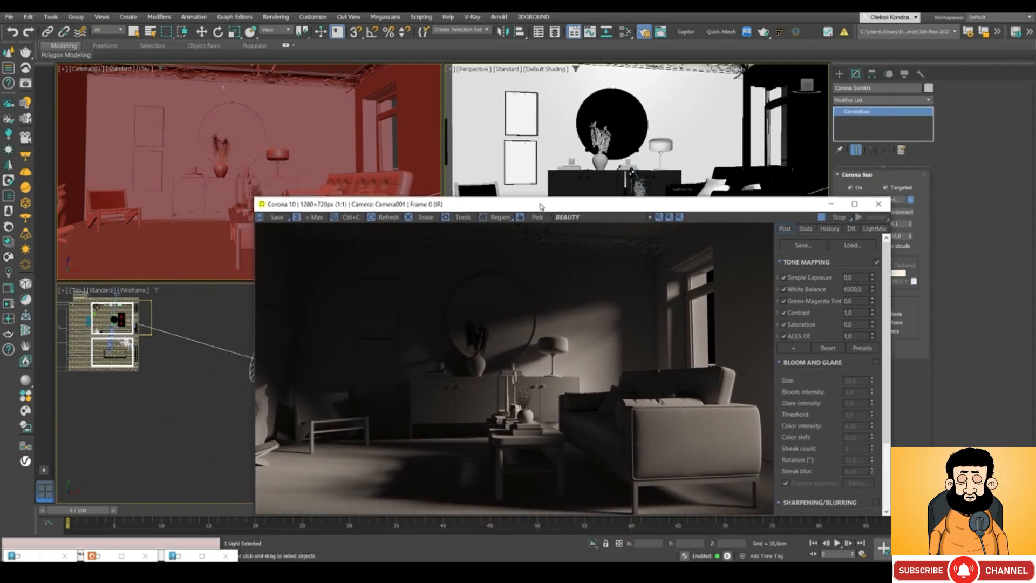
middle_click(277, 154)
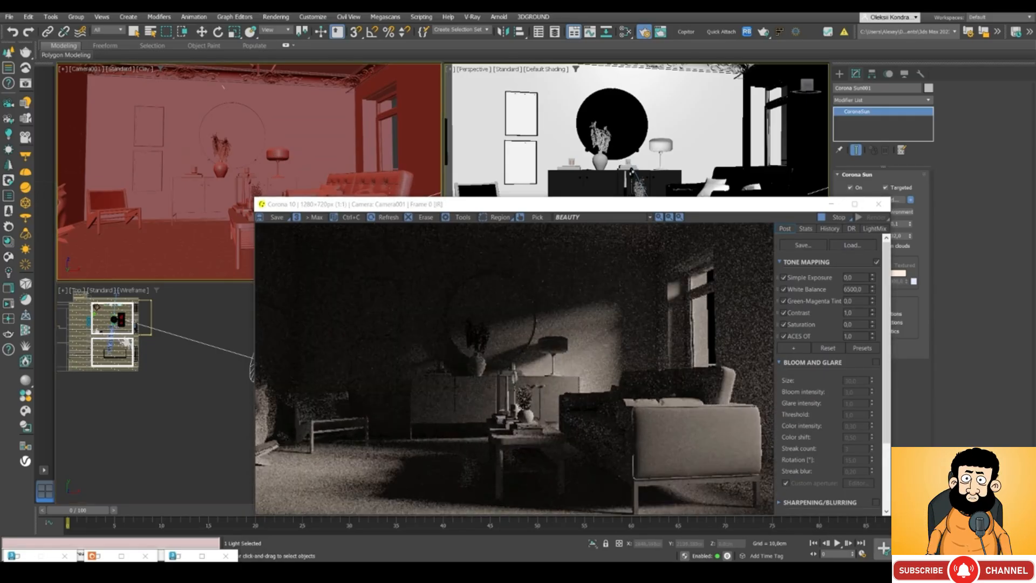
drag(403, 206, 386, 173)
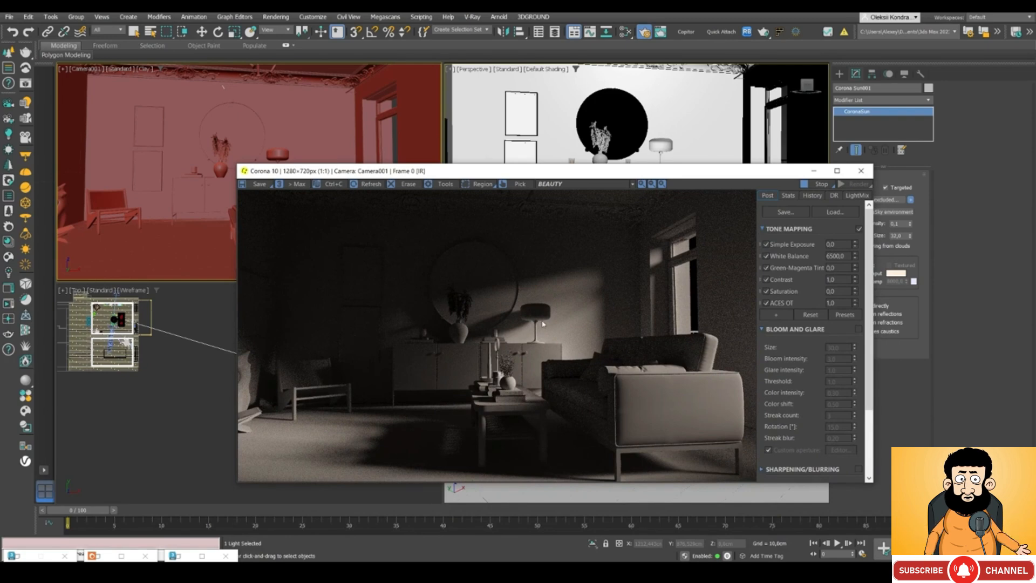
drag(611, 173, 538, 184)
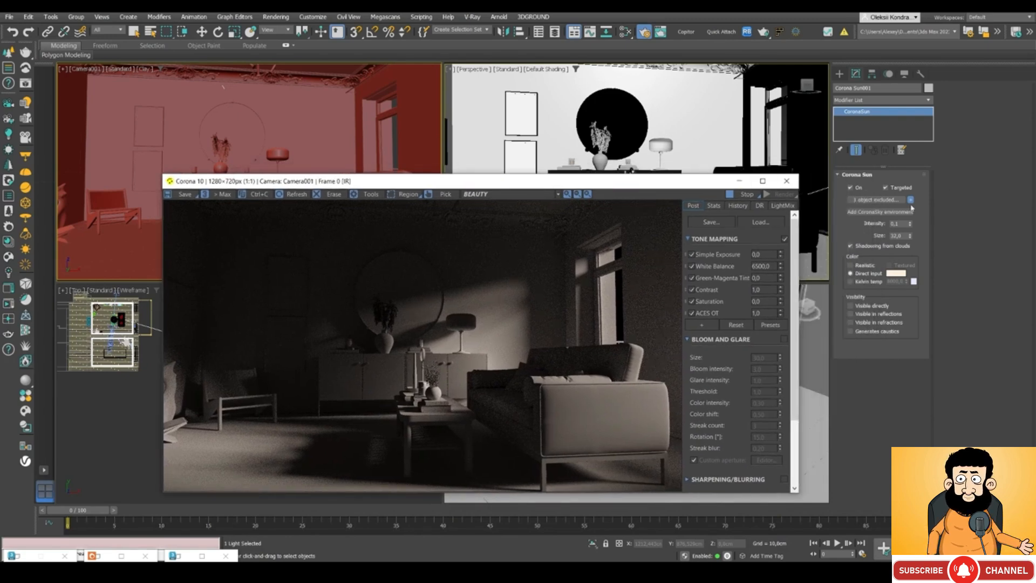
click(879, 200)
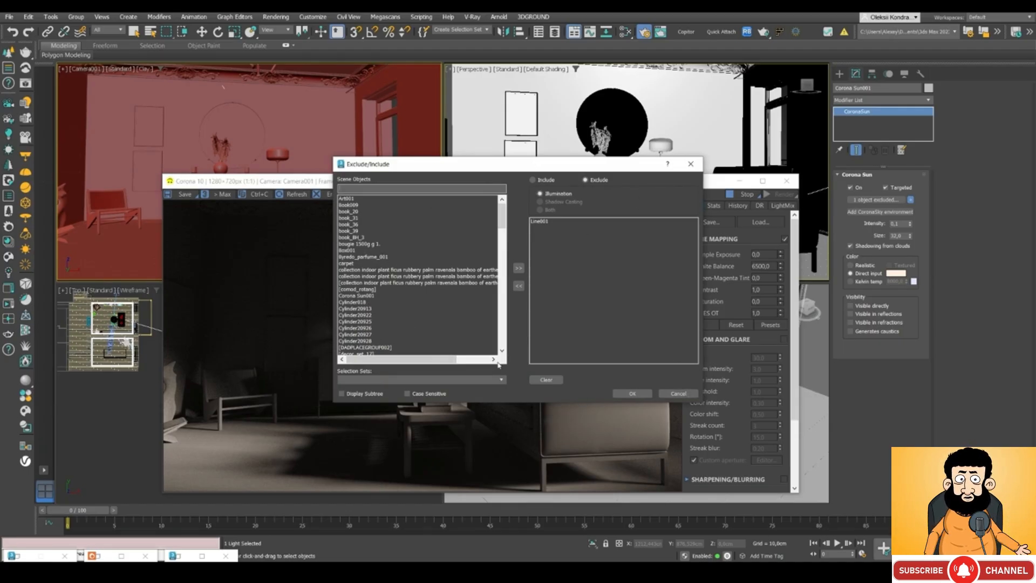
- Switch the Corona Sun's illumination list from Exclude to Include so that it lights only Line001
drag(489, 168, 736, 51)
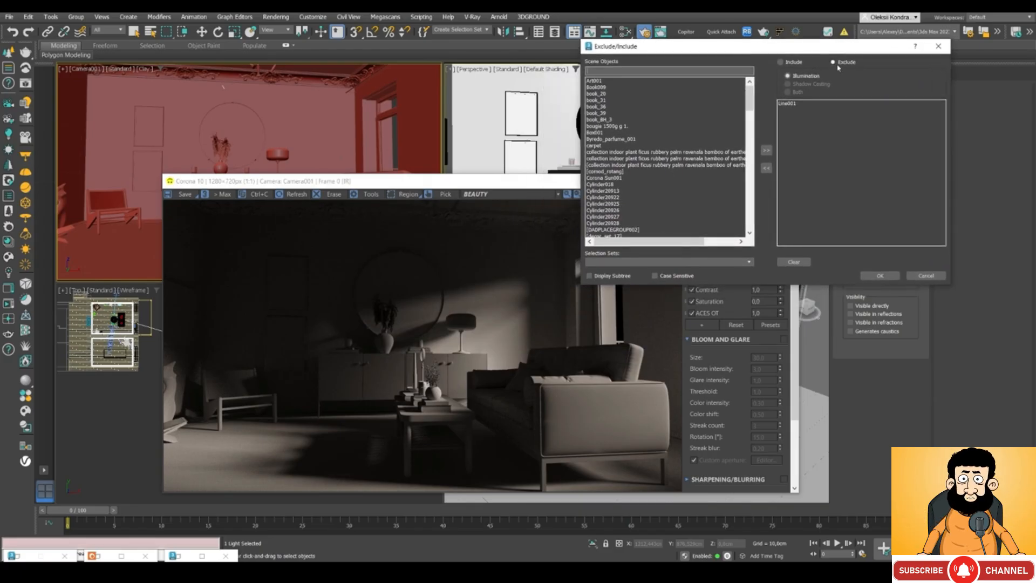
click(788, 66)
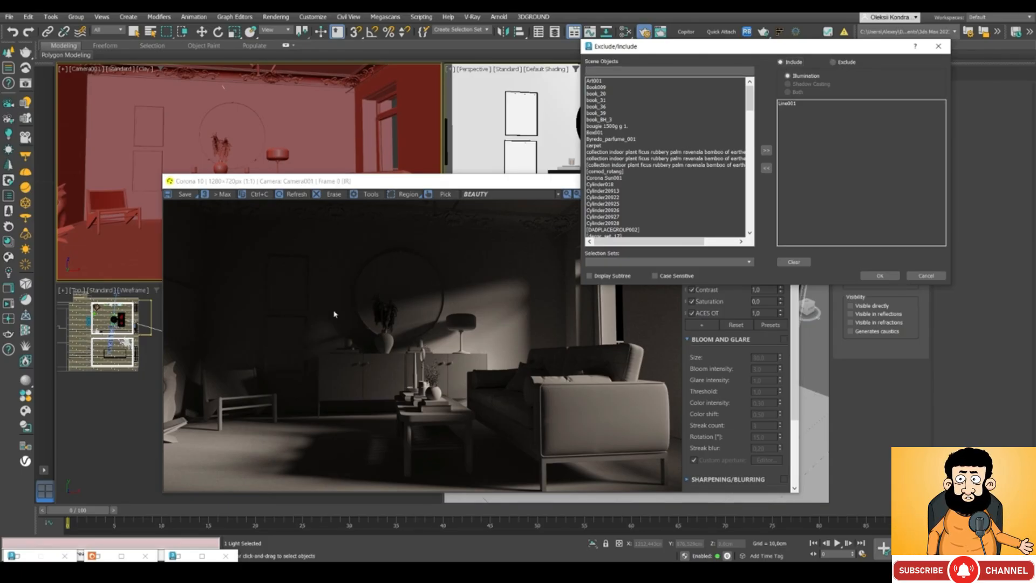
click(879, 276)
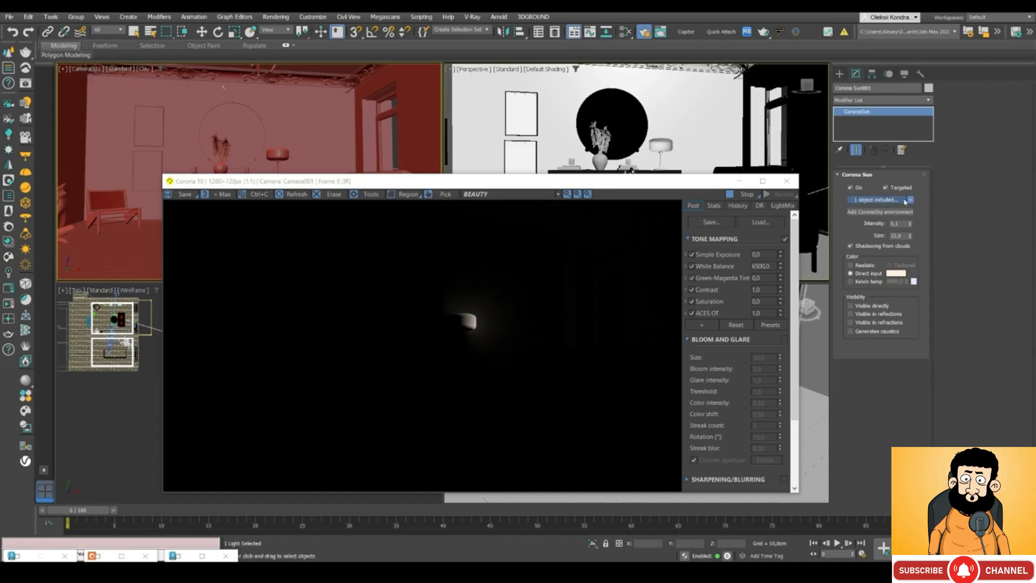
- Switch the Corona Sun's list back to Exclude with Line001 removed, and add a CoronaSky environment
click(868, 199)
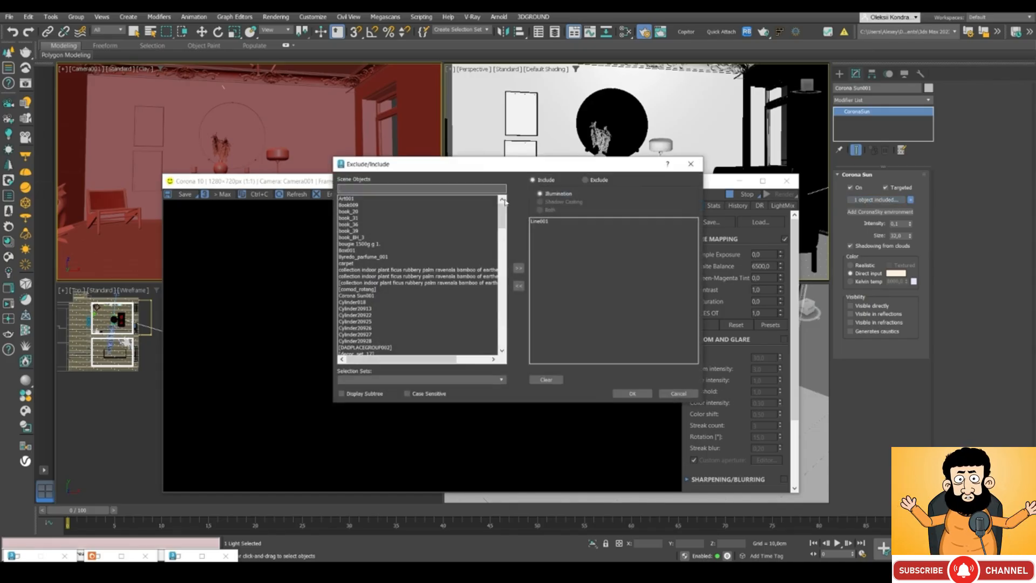
click(596, 184)
click(540, 222)
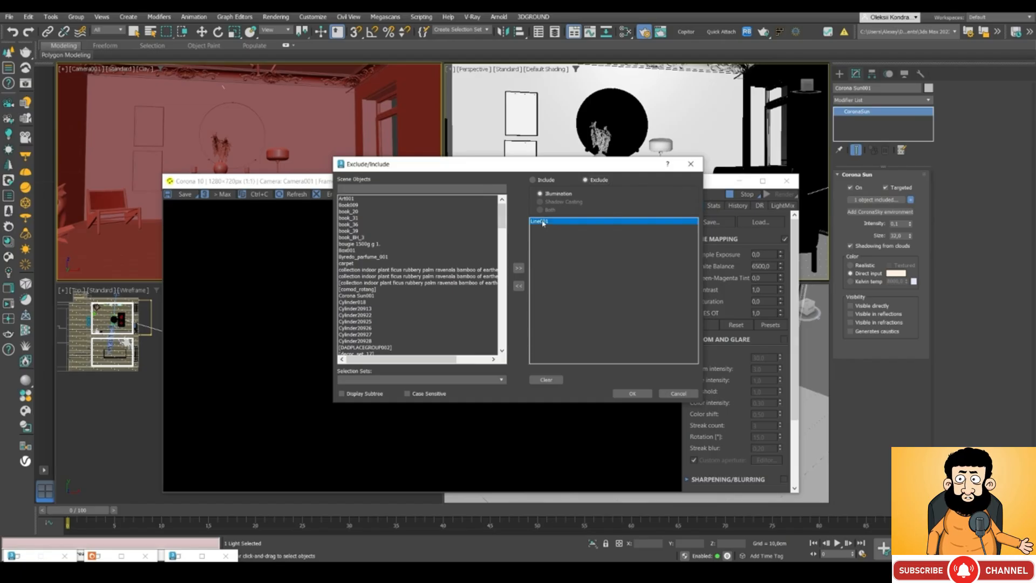
click(517, 287)
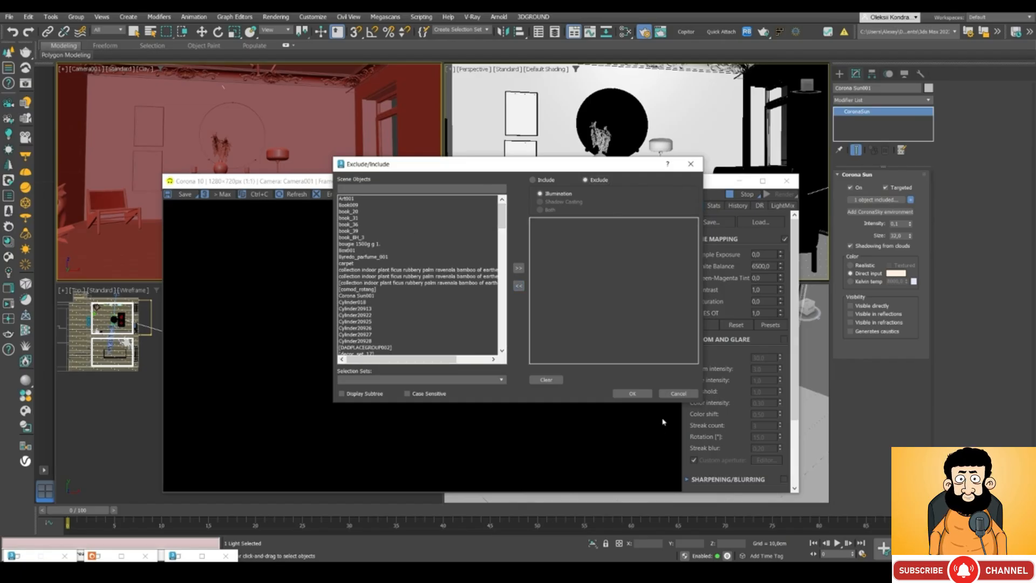
click(631, 393)
drag(412, 181, 430, 140)
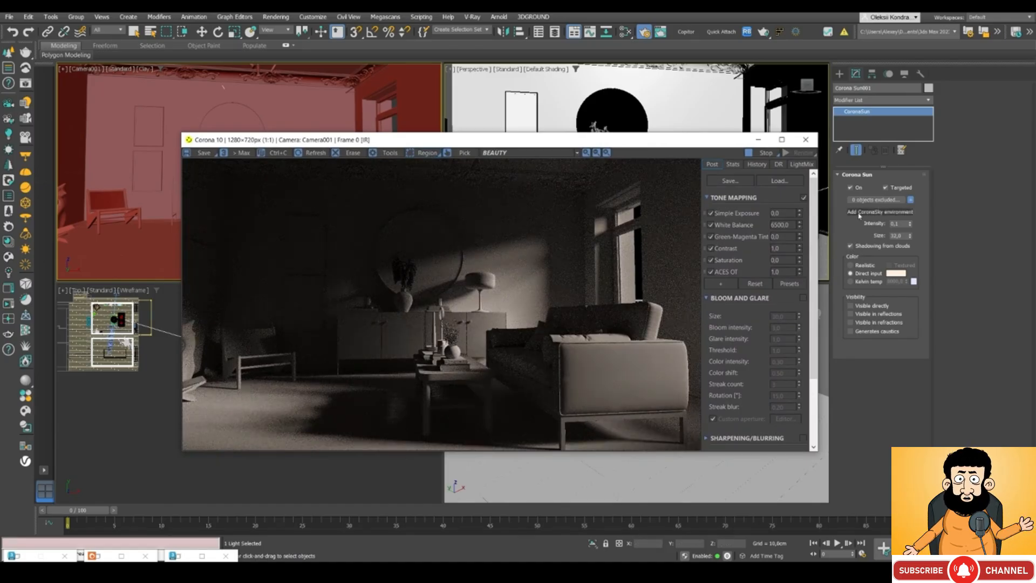
click(859, 213)
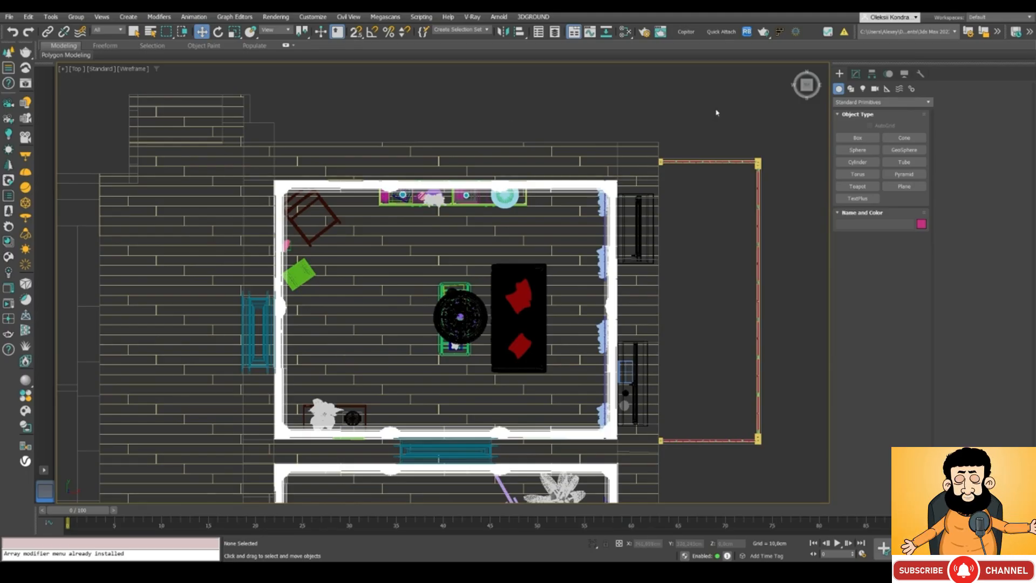
- Create a VRaySun in the top view, outside the balcony and aimed diagonally across the living room, with an automatic VRaySky environment map
scroll(716, 112, down, 2)
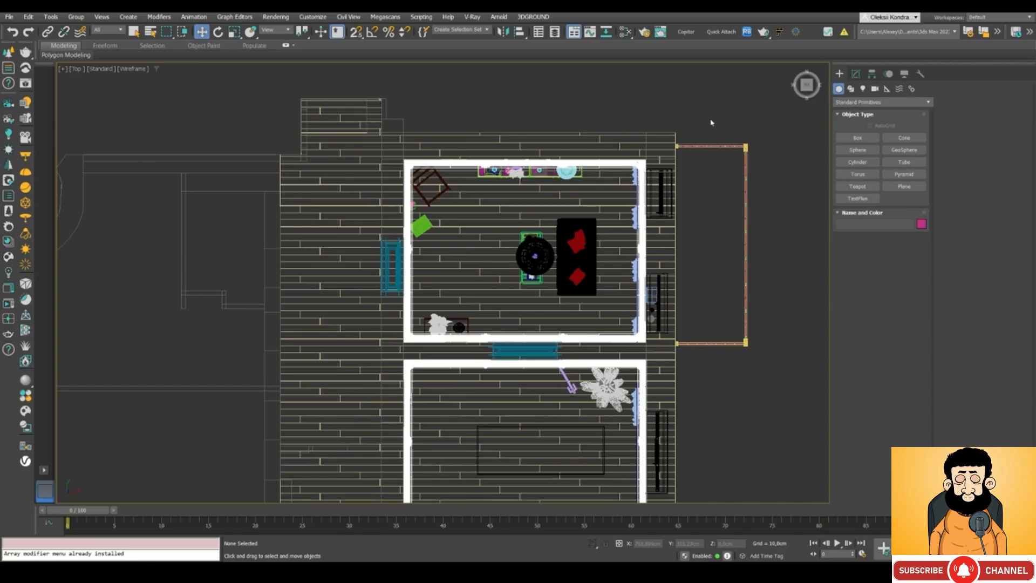
middle_drag(710, 121, 696, 137)
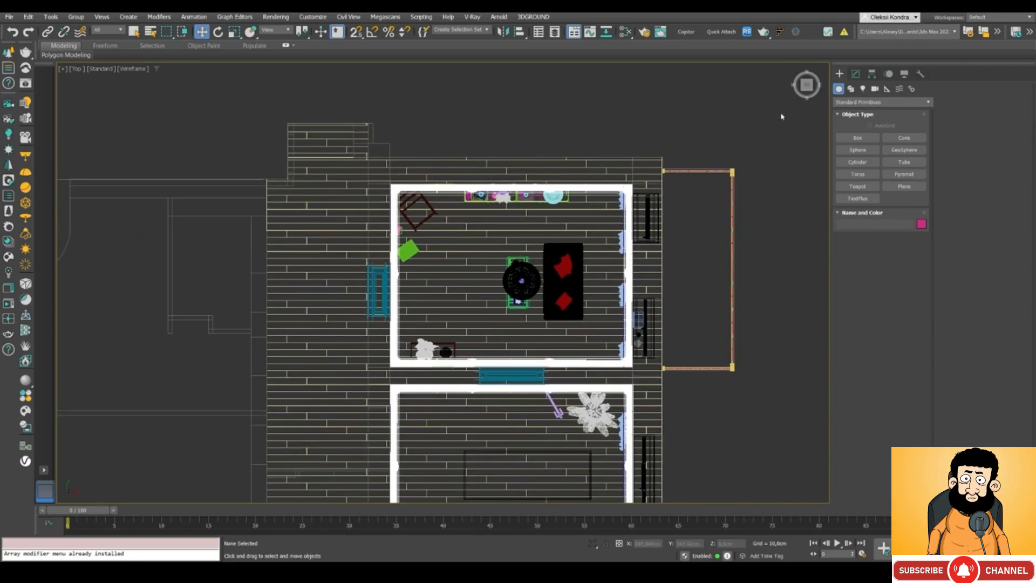
click(863, 90)
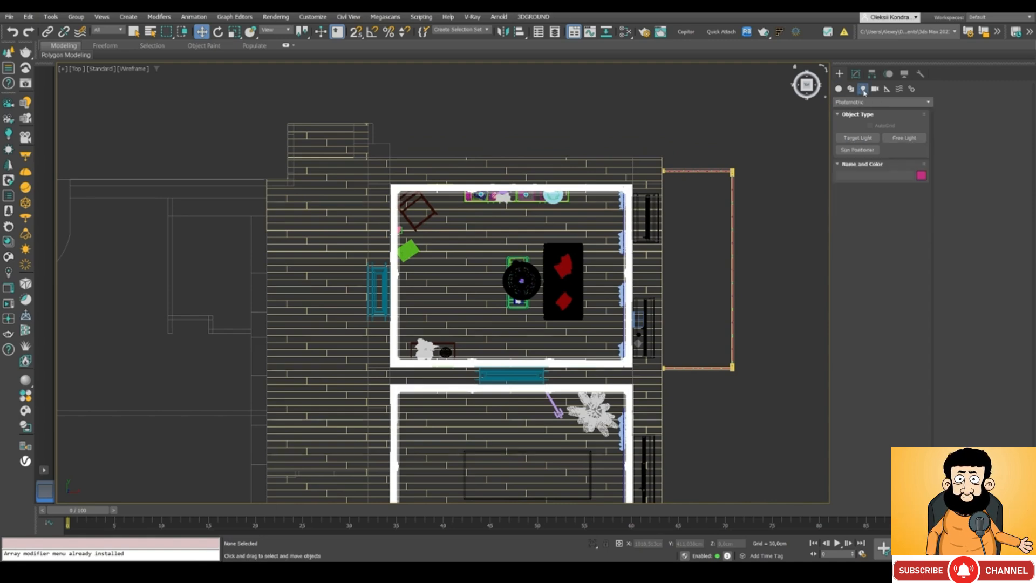
click(852, 103)
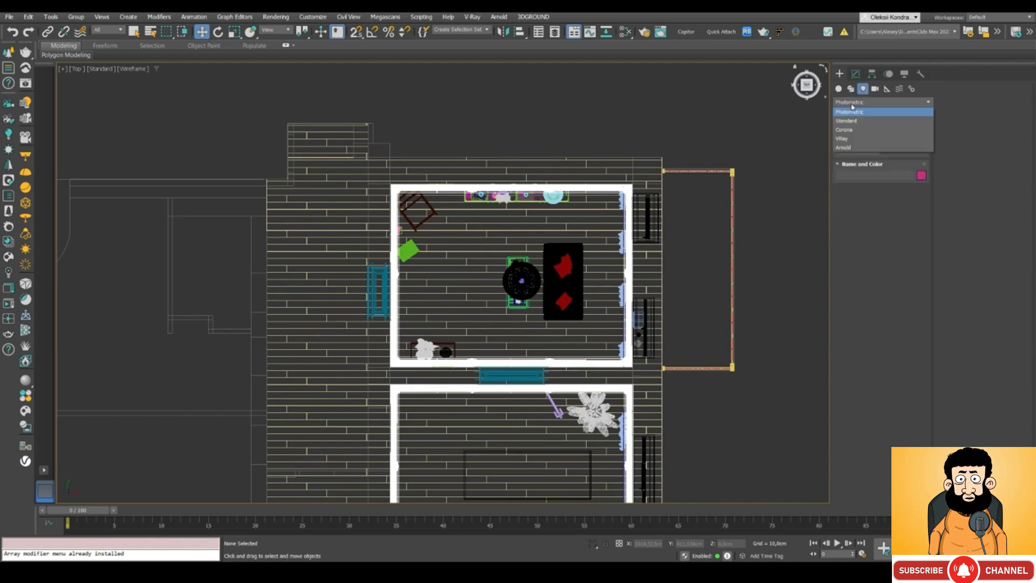
click(843, 139)
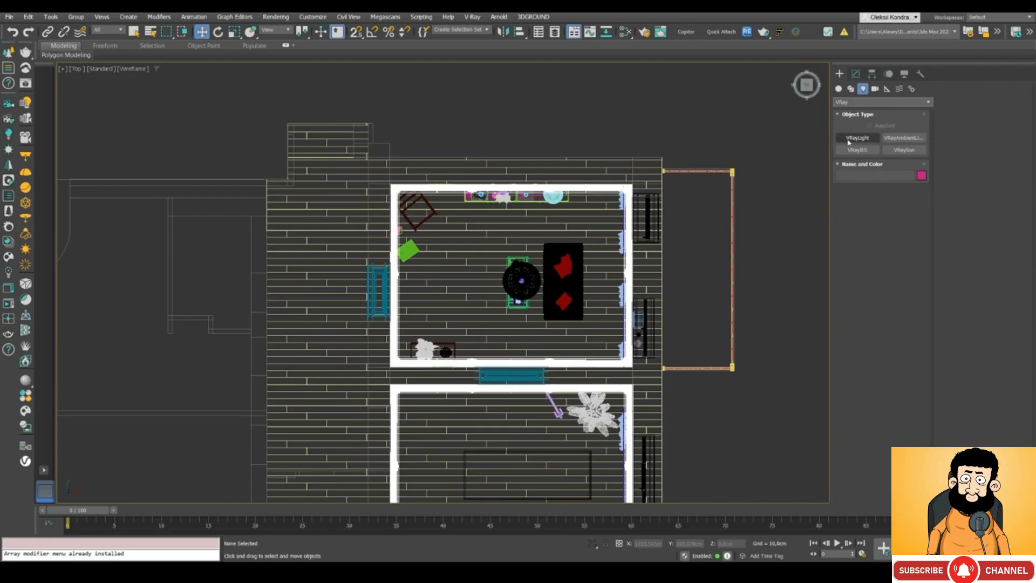
click(904, 152)
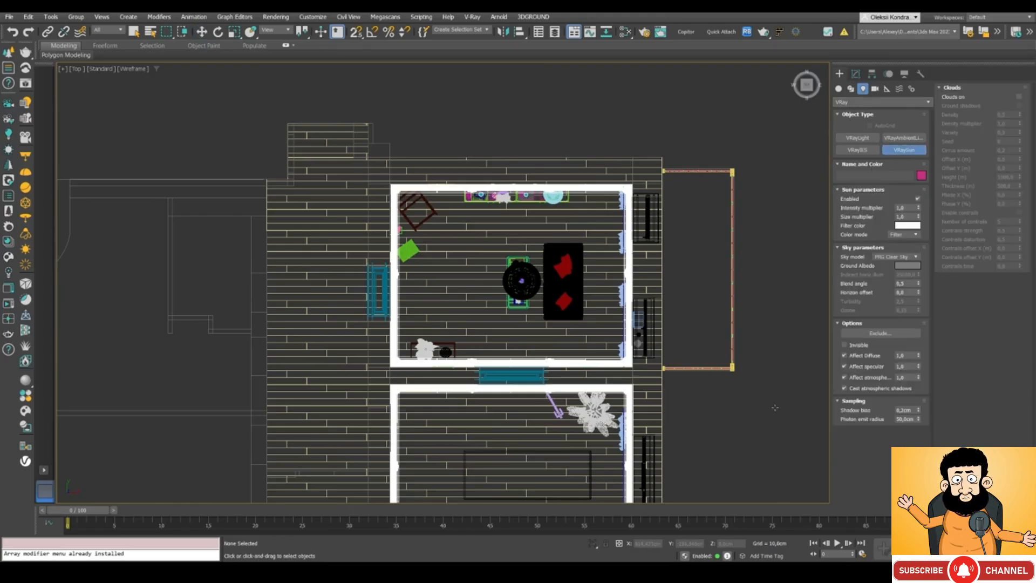
scroll(775, 407, down, 3)
drag(811, 444, 503, 253)
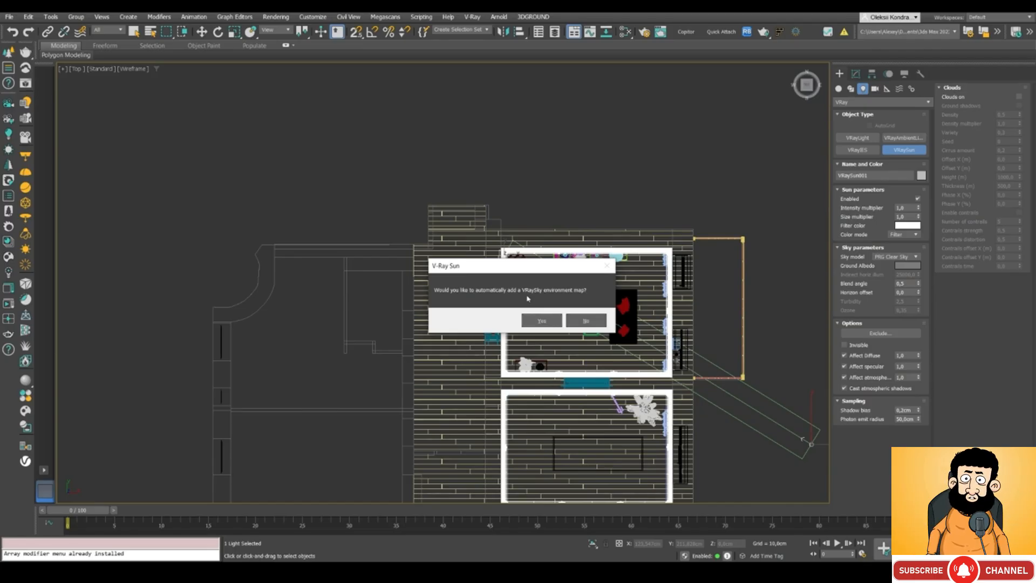
click(542, 320)
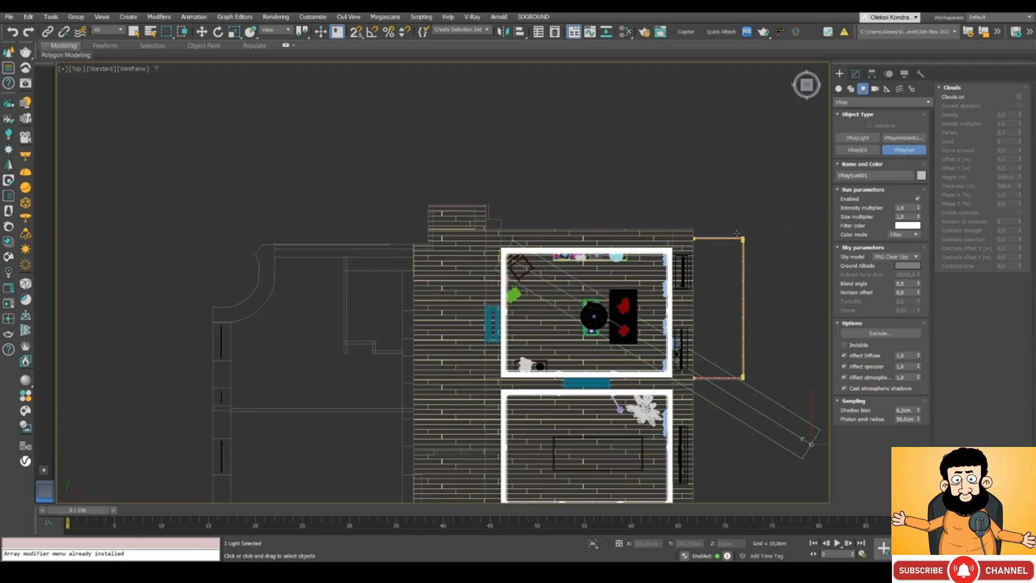
middle_drag(780, 247, 733, 230)
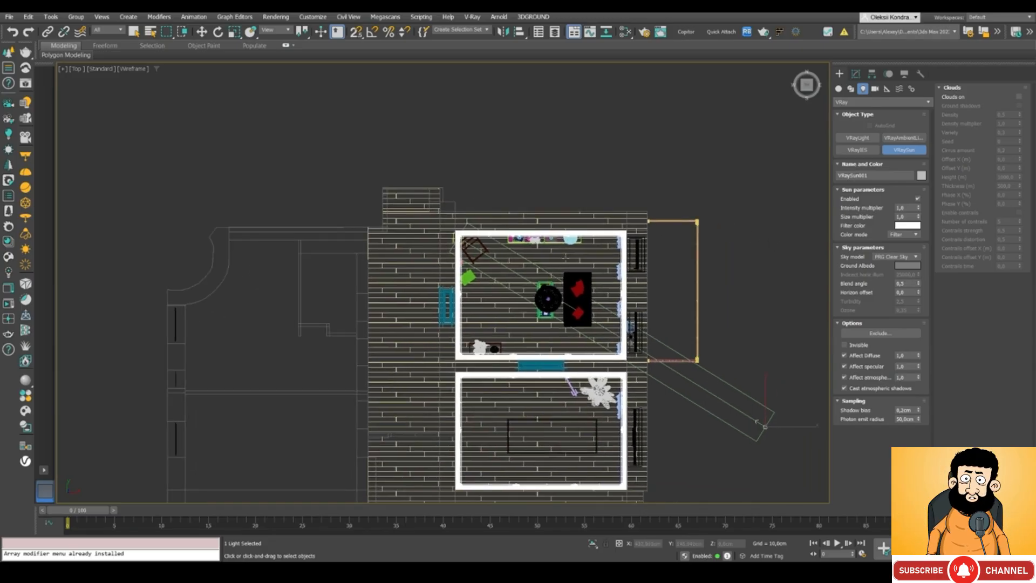
- In the front view with the grid hidden, raise the VRaySun to about 415 cm and move it outward to about X 1177 cm
key(f)
scroll(620, 233, down, 10)
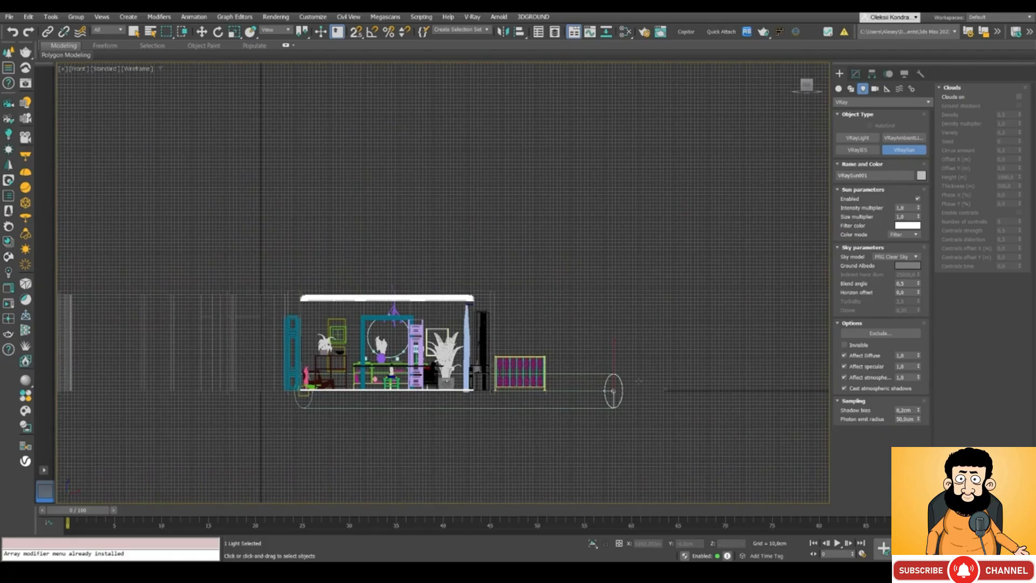
key(g)
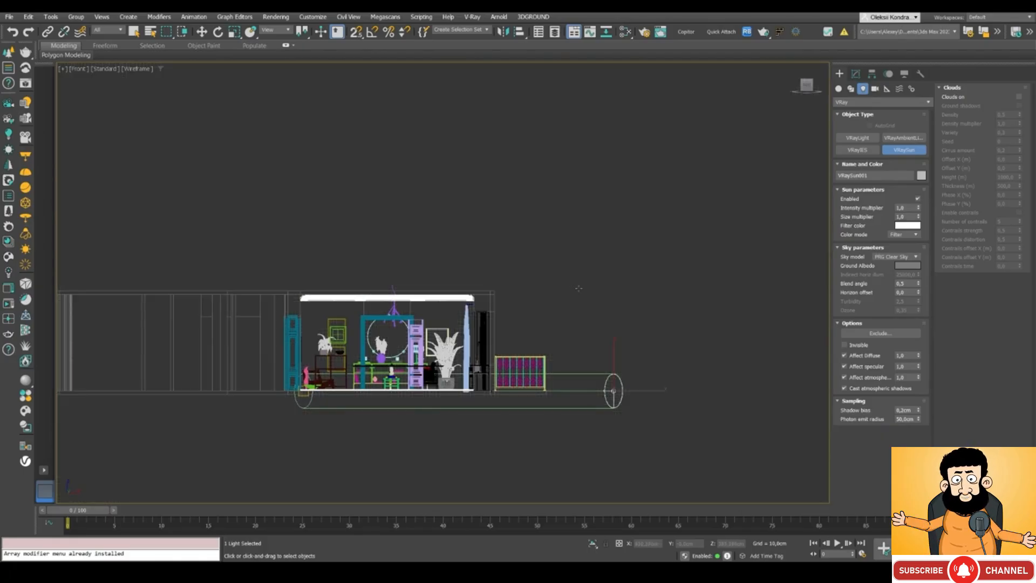
middle_drag(578, 288, 602, 284)
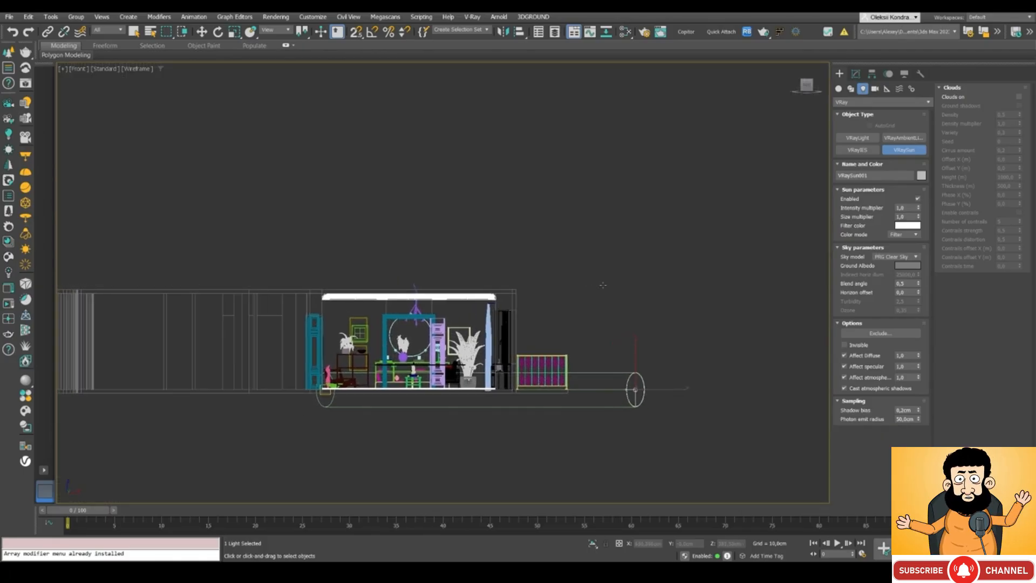
key(w)
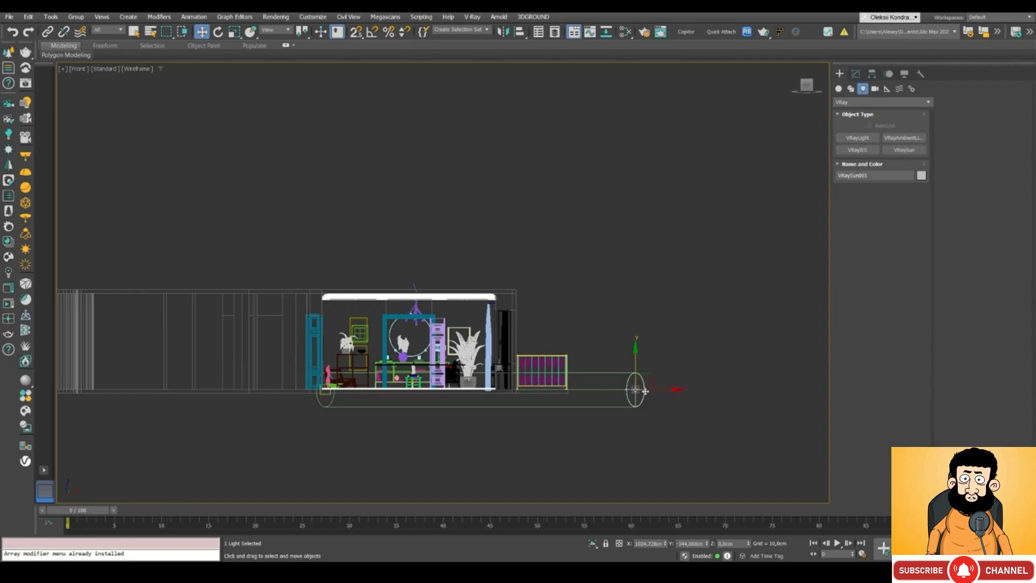
drag(646, 382, 704, 231)
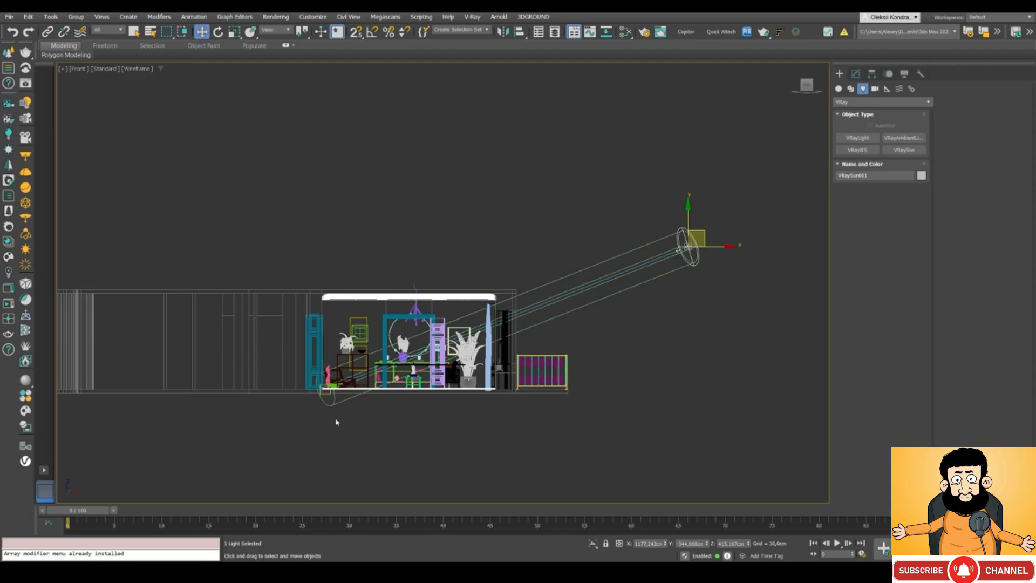
- Create a V-Ray physical camera in the top view, placed in the lower room and targeted about 303.5 cm away inside the living room
key(t)
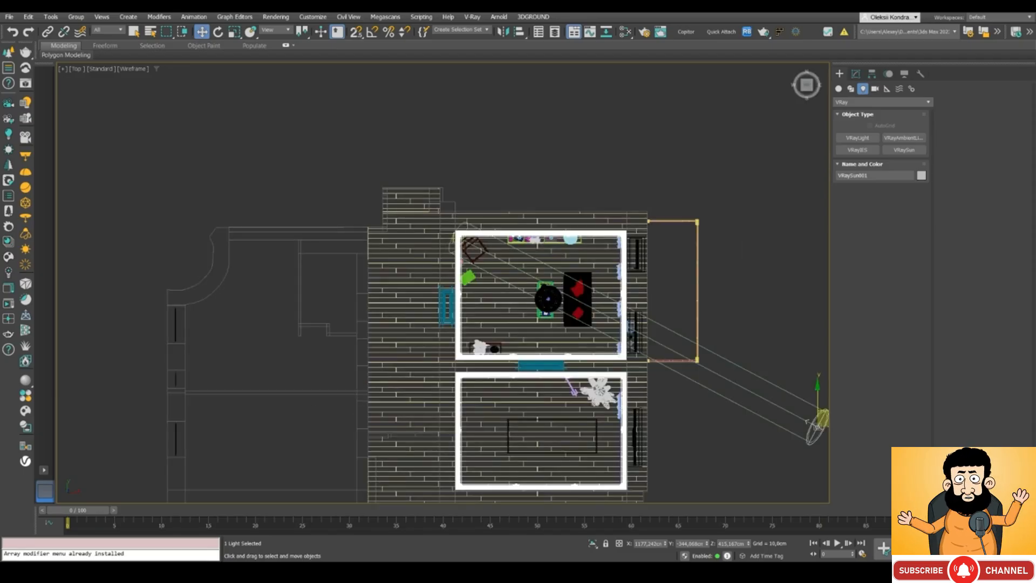
middle_drag(689, 226, 668, 211)
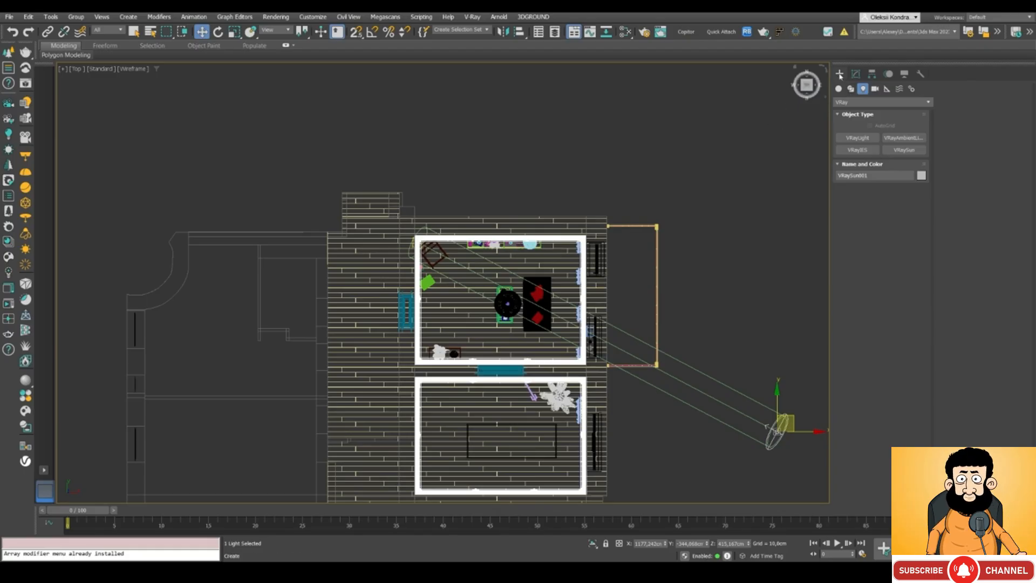
click(875, 88)
click(858, 102)
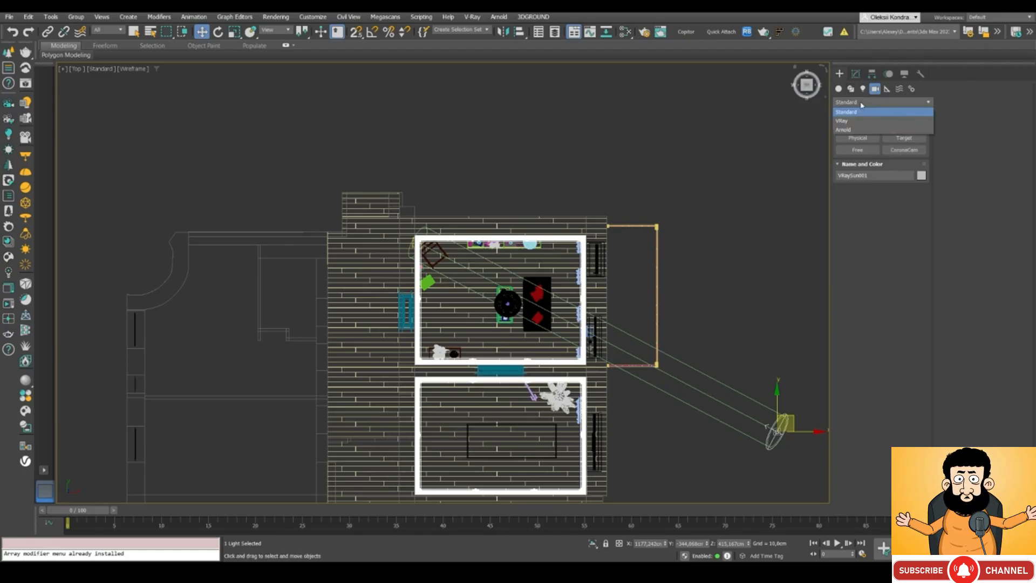
click(845, 121)
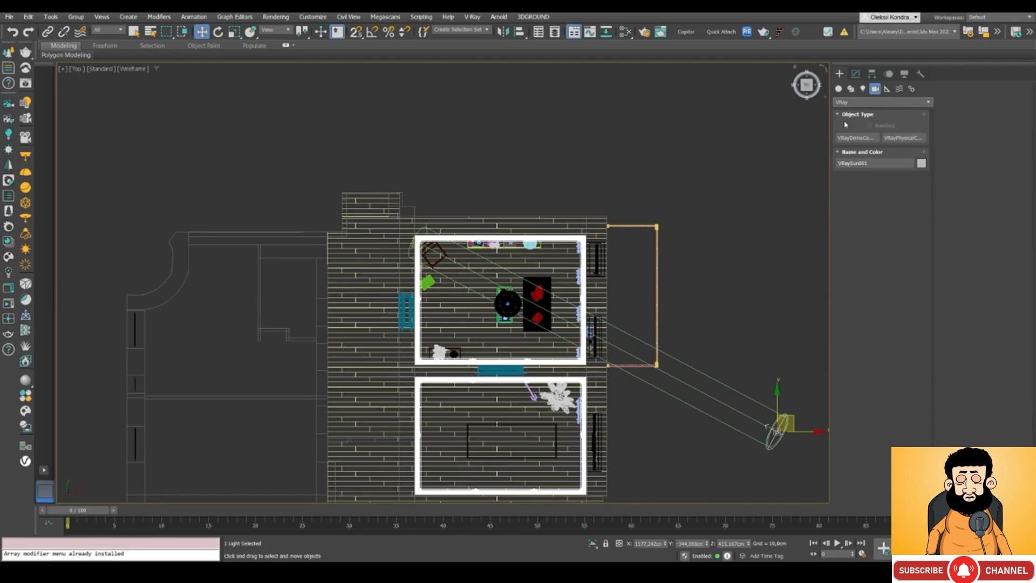
click(901, 139)
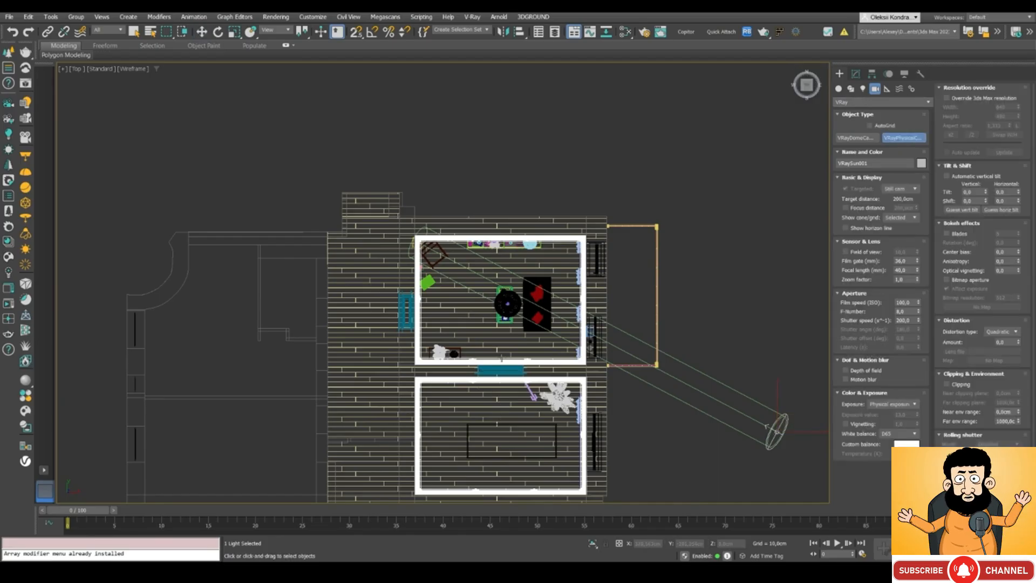
drag(488, 416, 453, 253)
drag(507, 313, 506, 313)
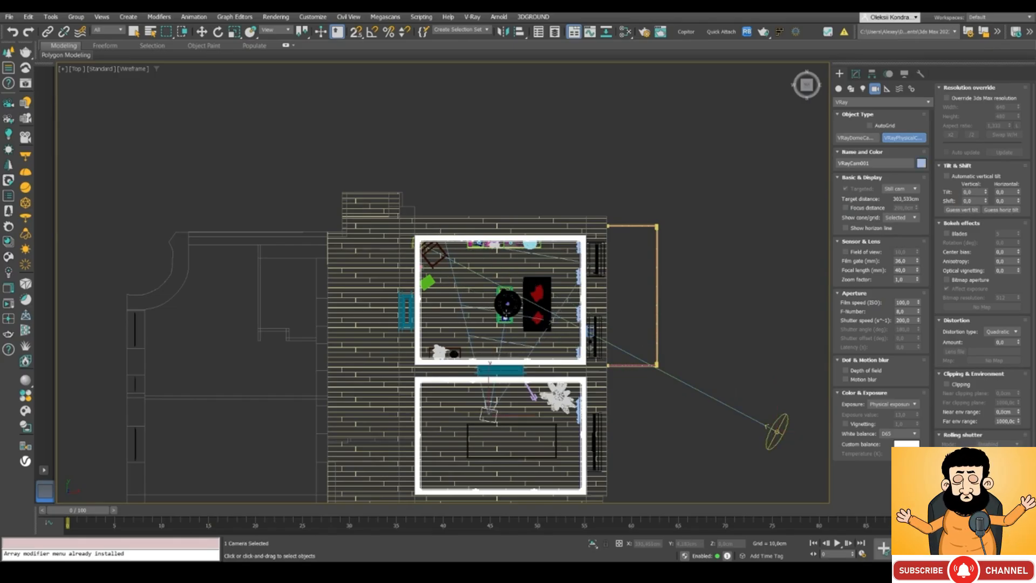
right_click(695, 227)
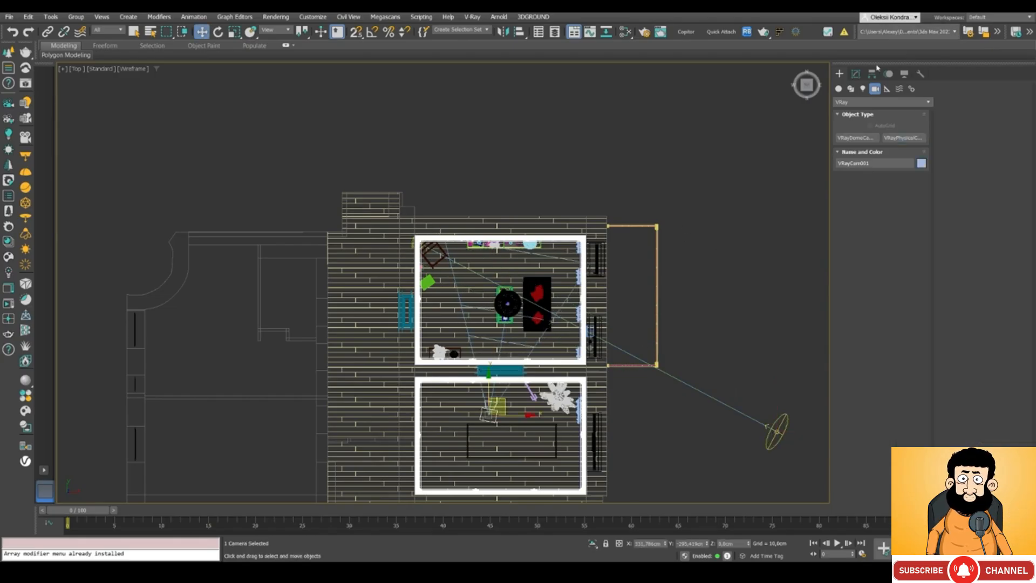
- Widen the V-Ray camera's view by setting its film gate to about 60.4 mm and its focal length to 35.875 mm
click(856, 73)
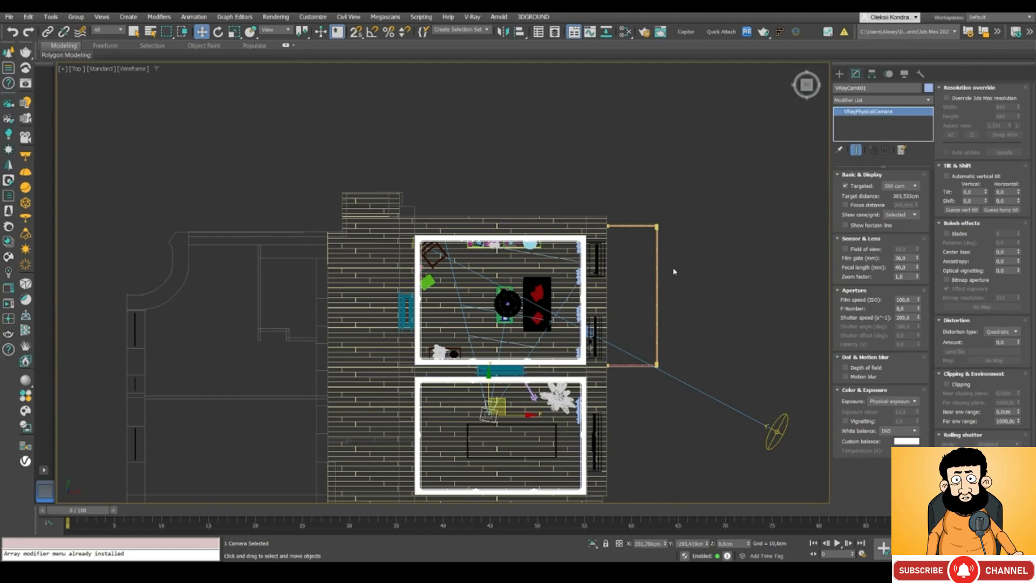
drag(917, 258, 910, 206)
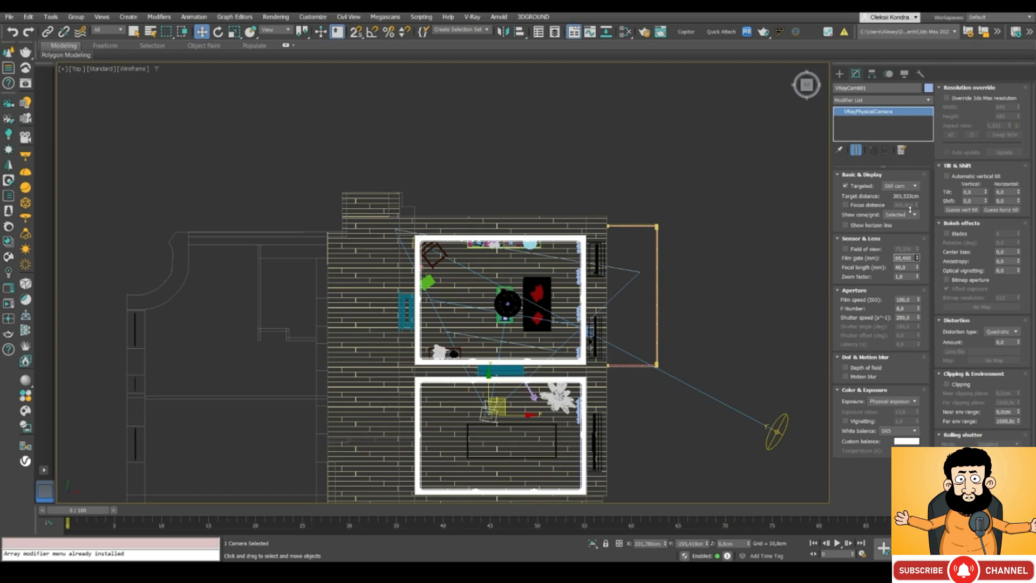
click(852, 250)
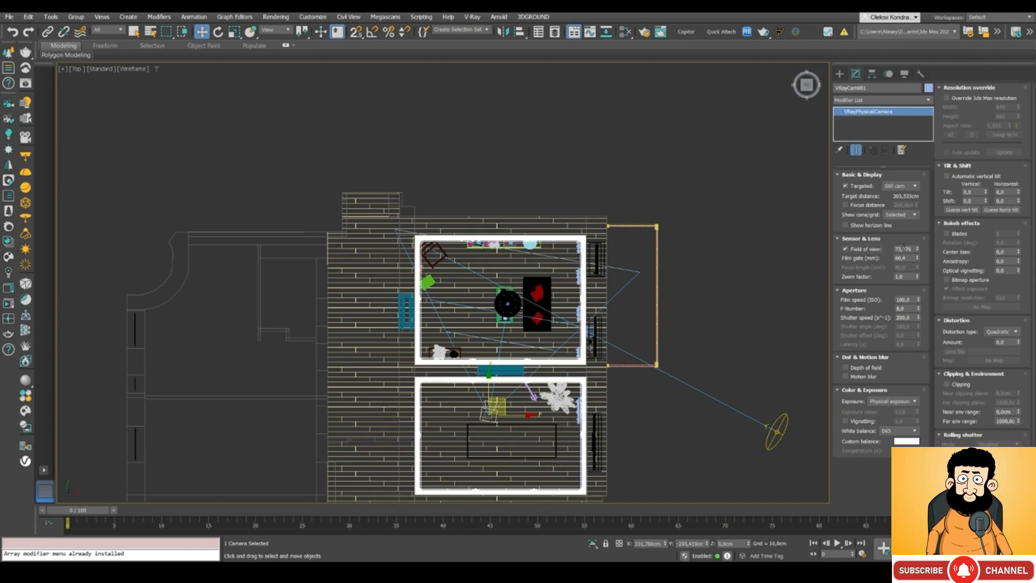
drag(916, 249, 917, 273)
click(845, 248)
right_click(917, 273)
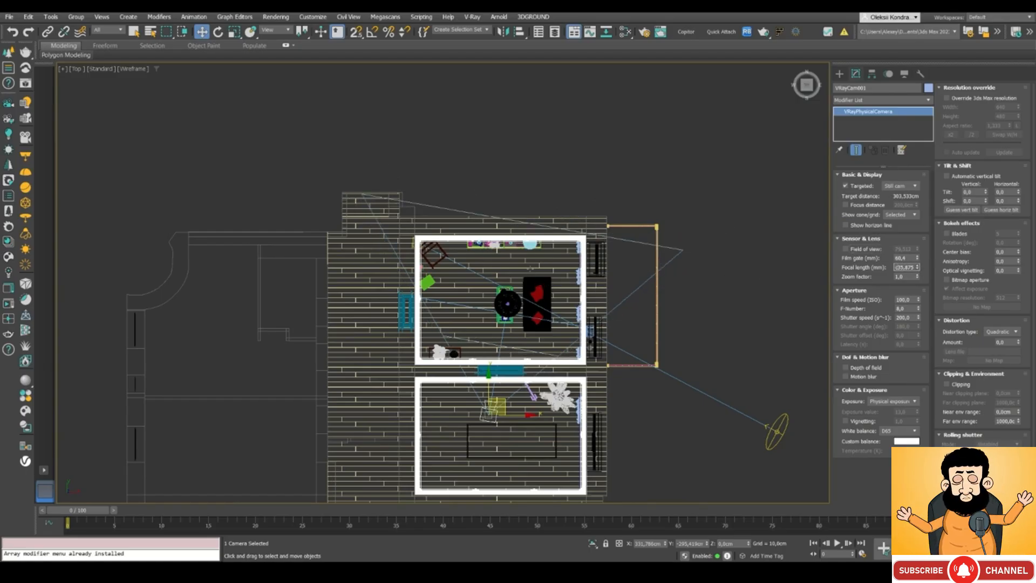
- Select the V-Ray physical camera in the plan and switch the viewport to look through it
click(694, 304)
click(491, 412)
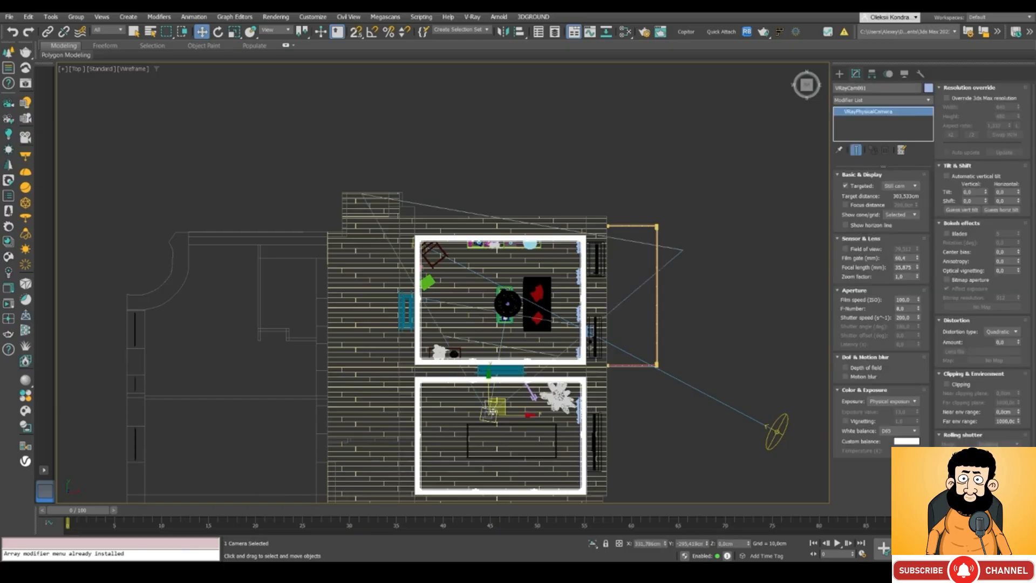
key(c)
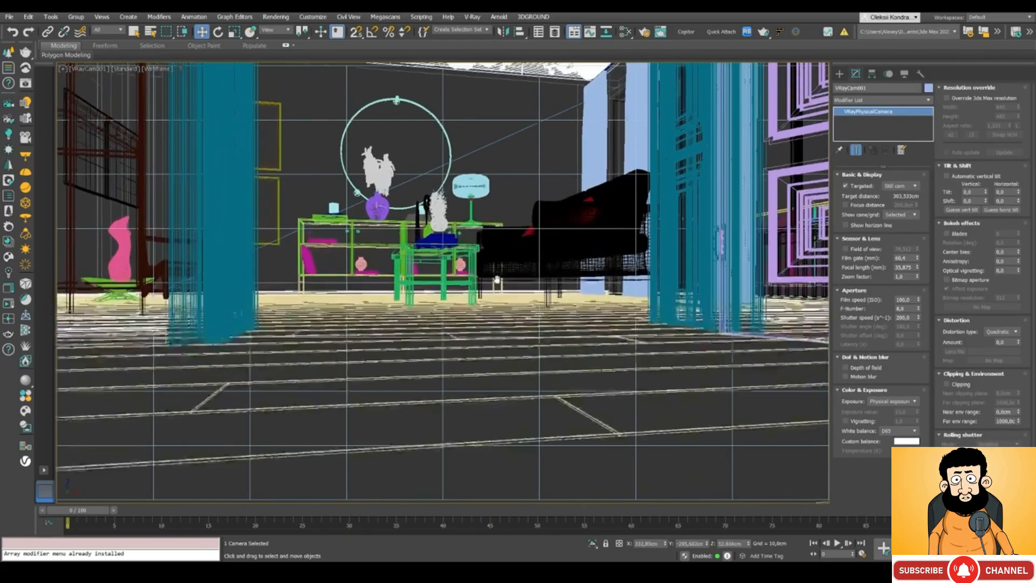
- Raise the V-Ray camera and dolly it forward past the curtains to frame the living room in shaded display, then deselect it
middle_drag(496, 279, 491, 370)
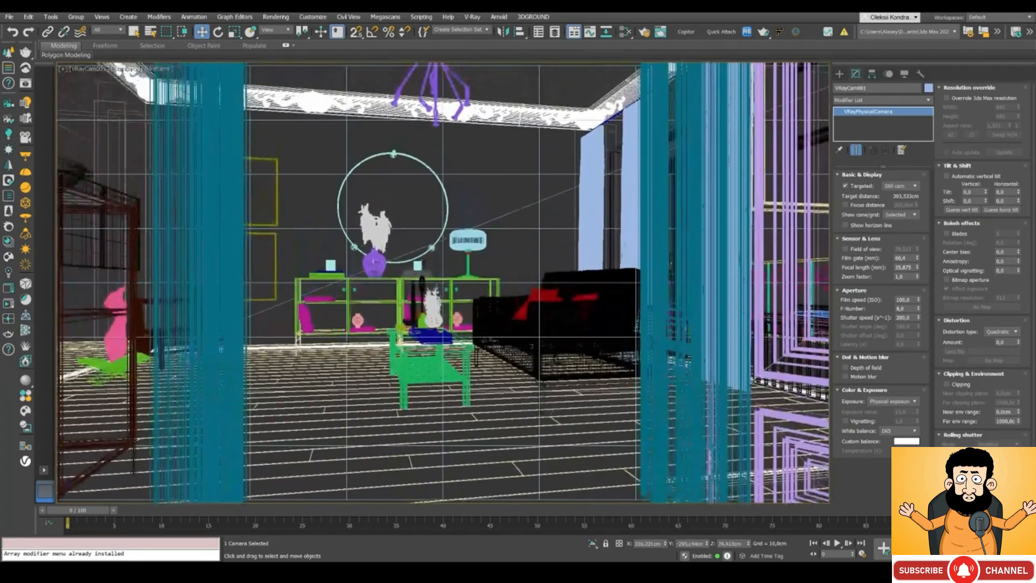
scroll(504, 323, up, 6)
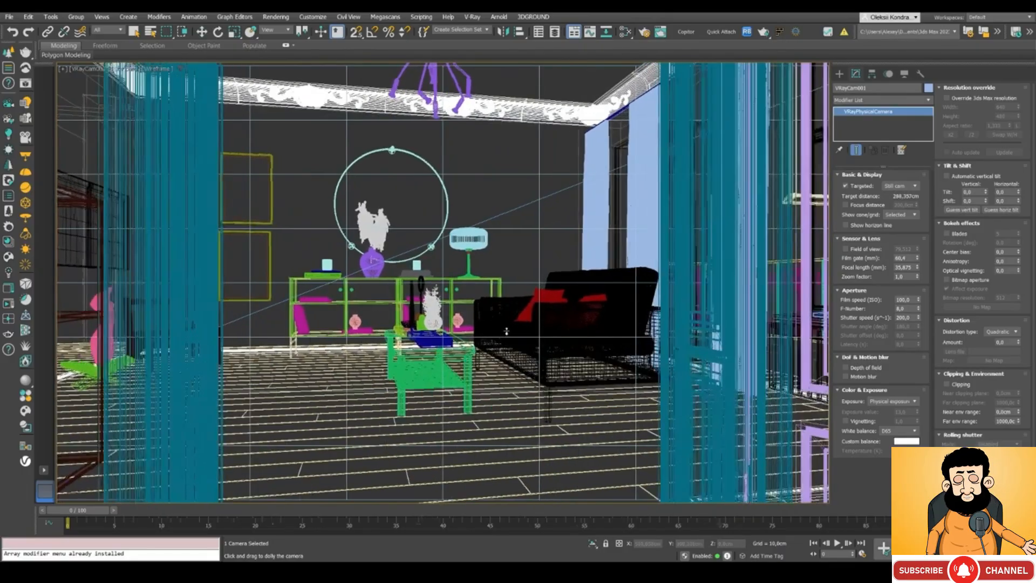
key(F3)
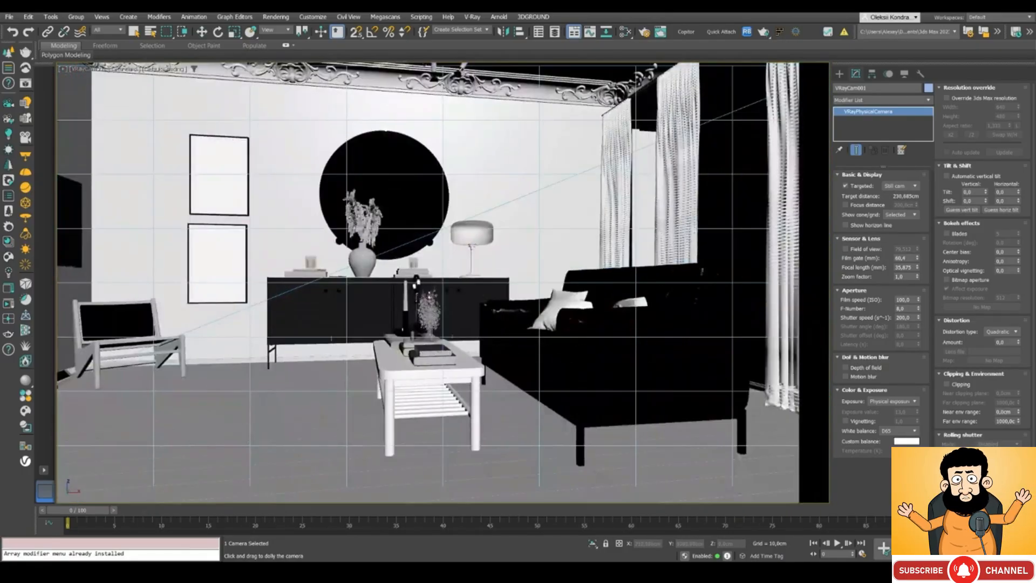
middle_drag(439, 306, 446, 311)
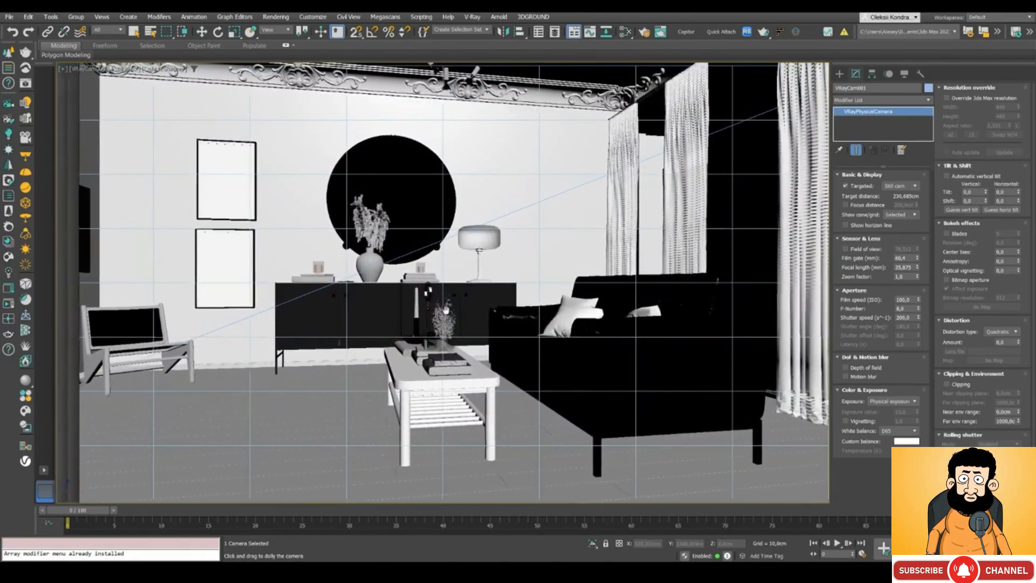
click(201, 31)
key(F3)
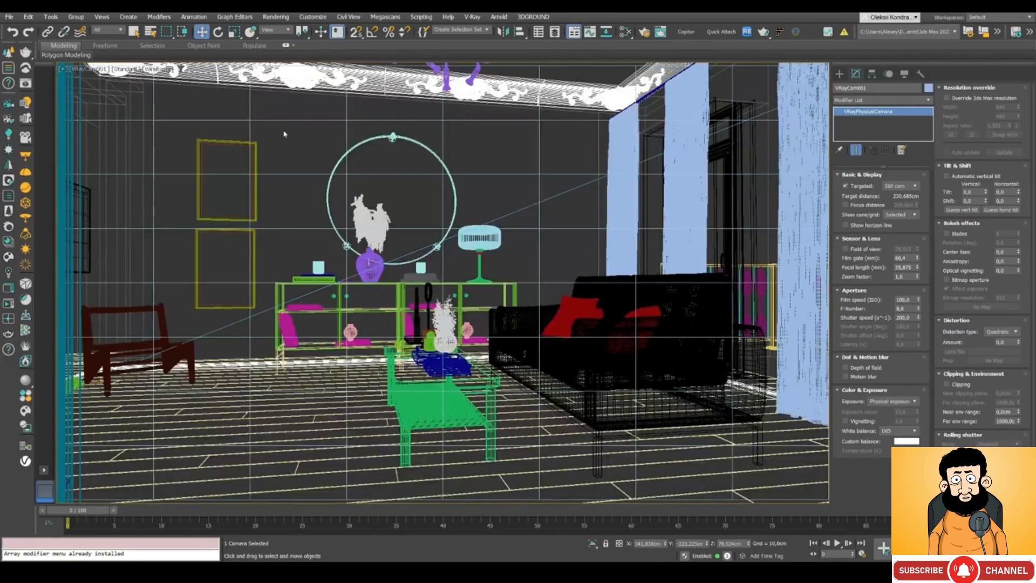
click(285, 134)
key(F3)
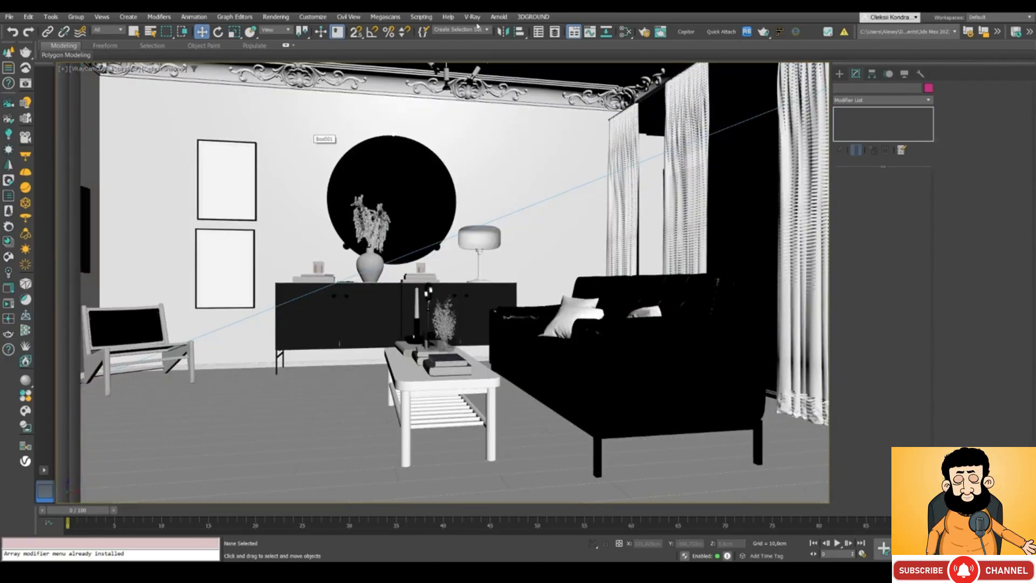
- Open the render setup and change the renderer to V-Ray 6 Update 1.2
click(643, 31)
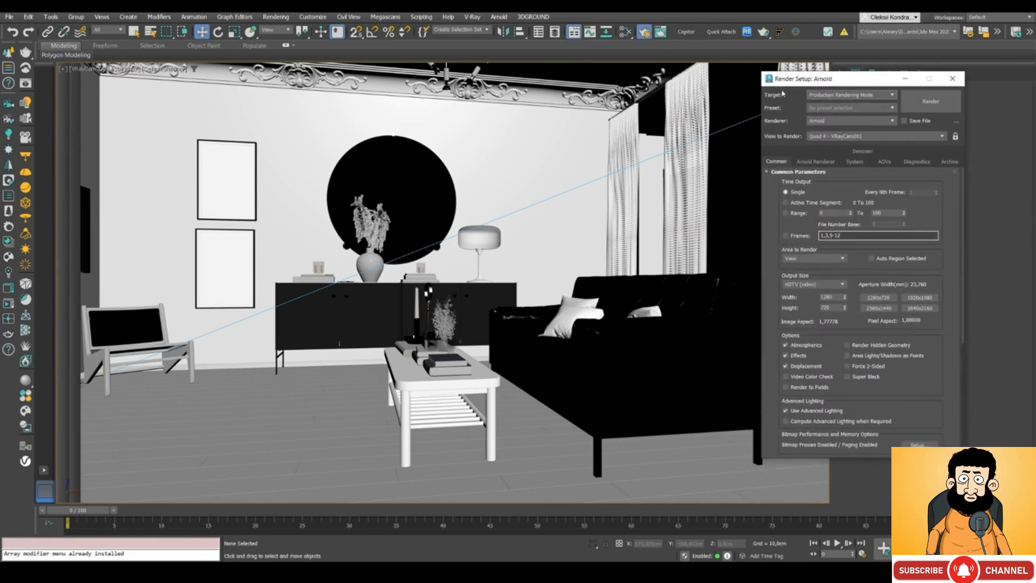
click(799, 118)
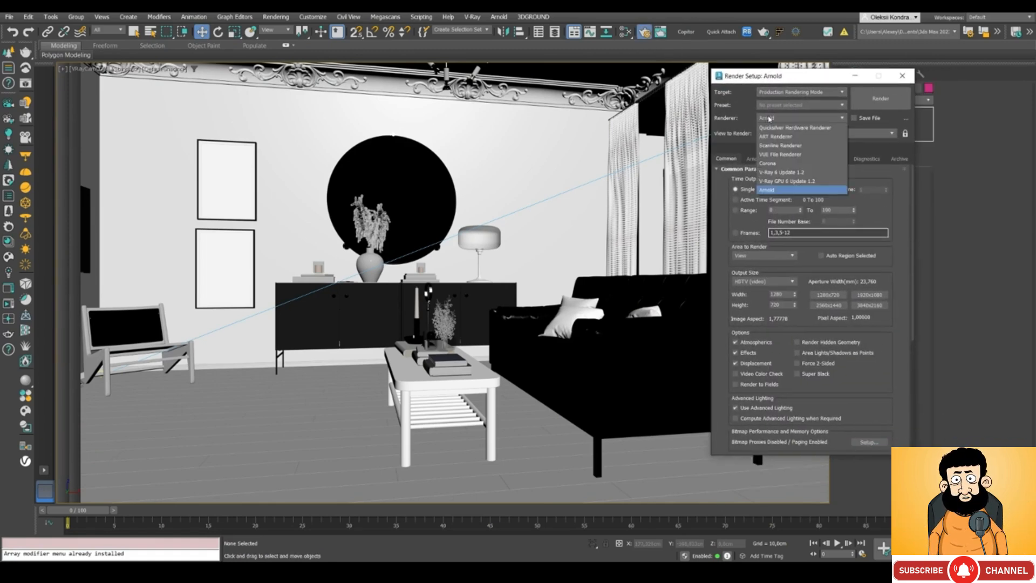
click(763, 173)
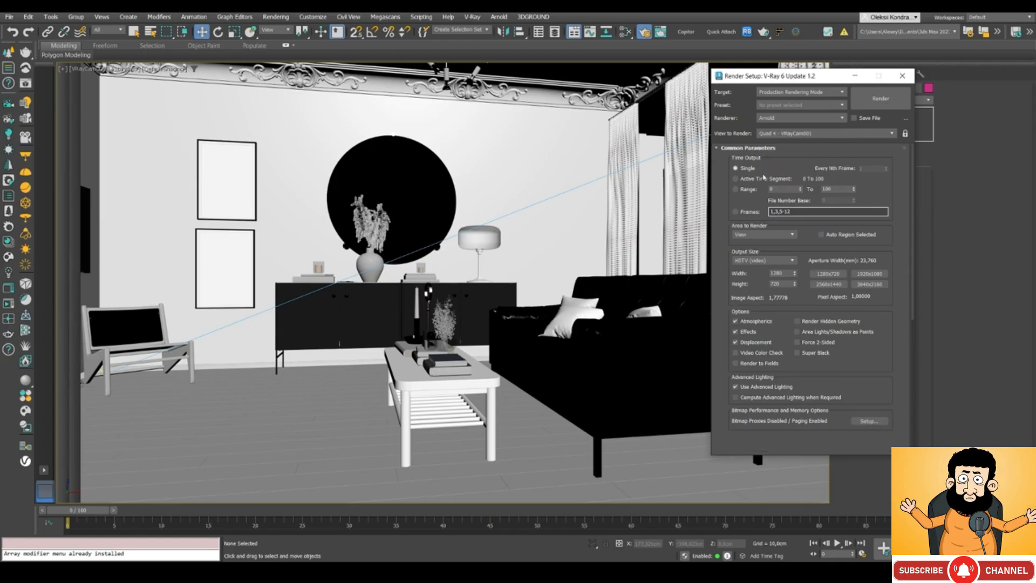
drag(758, 75, 773, 68)
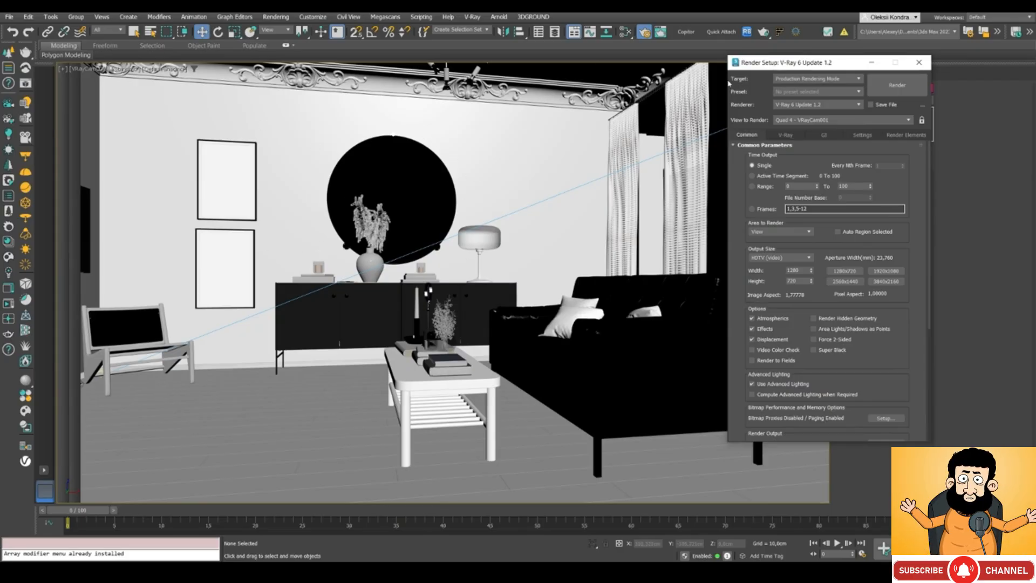
drag(781, 67, 787, 69)
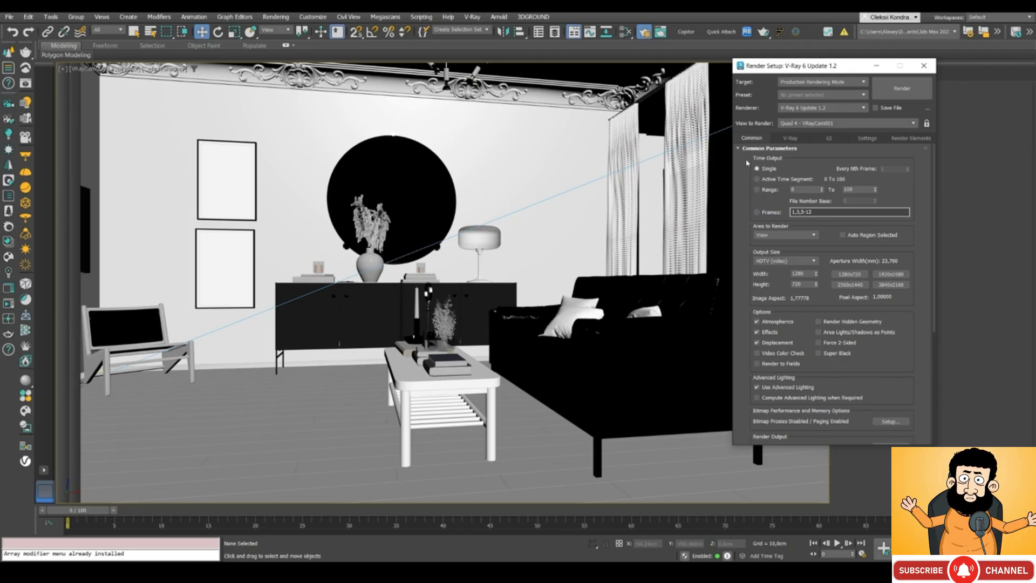
- Enable the material override in V-Ray's global switches and assign a new VRayMtl as the override material
click(786, 139)
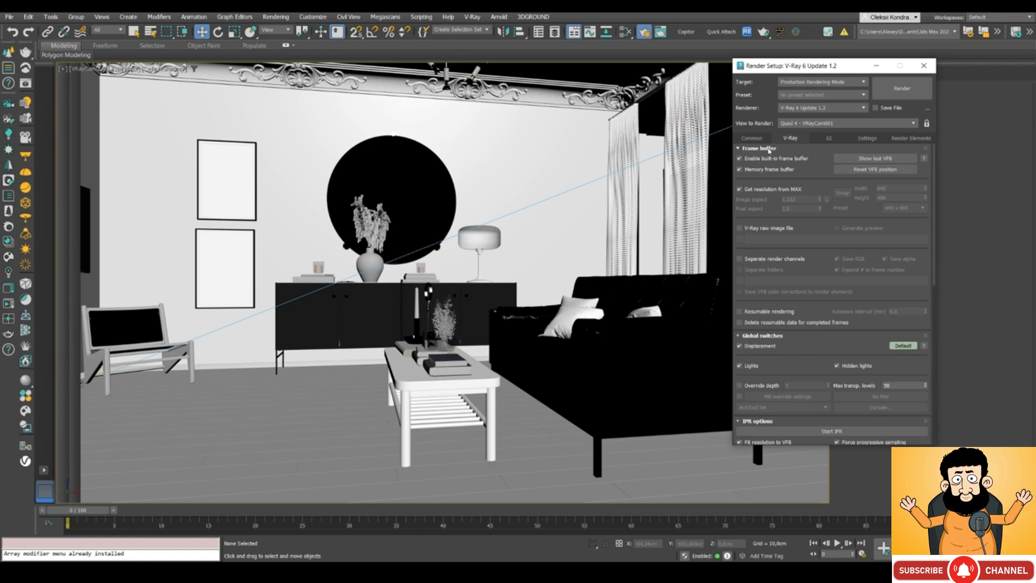
scroll(837, 178, down, 4)
scroll(837, 178, down, 8)
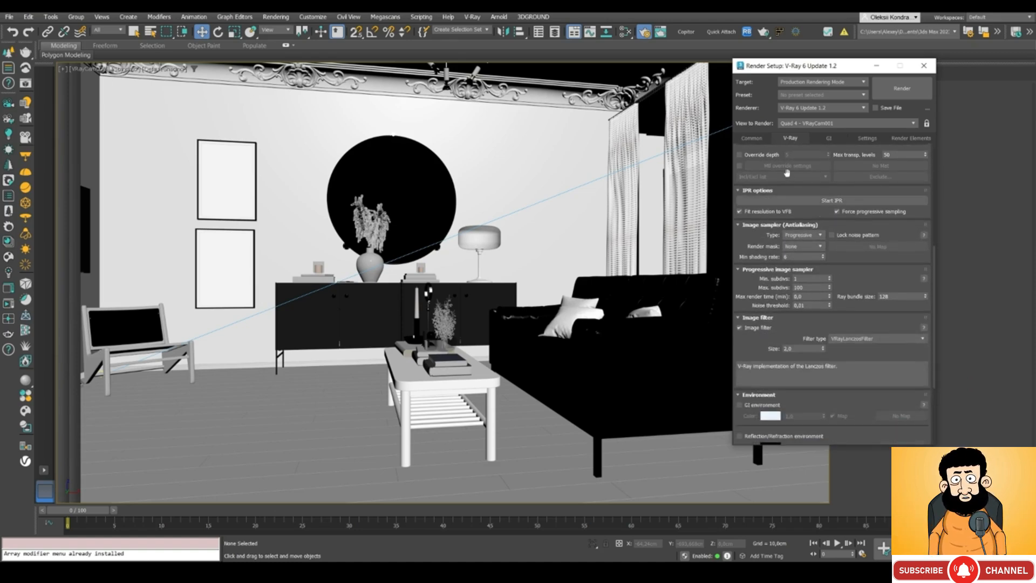
scroll(791, 176, up, 2)
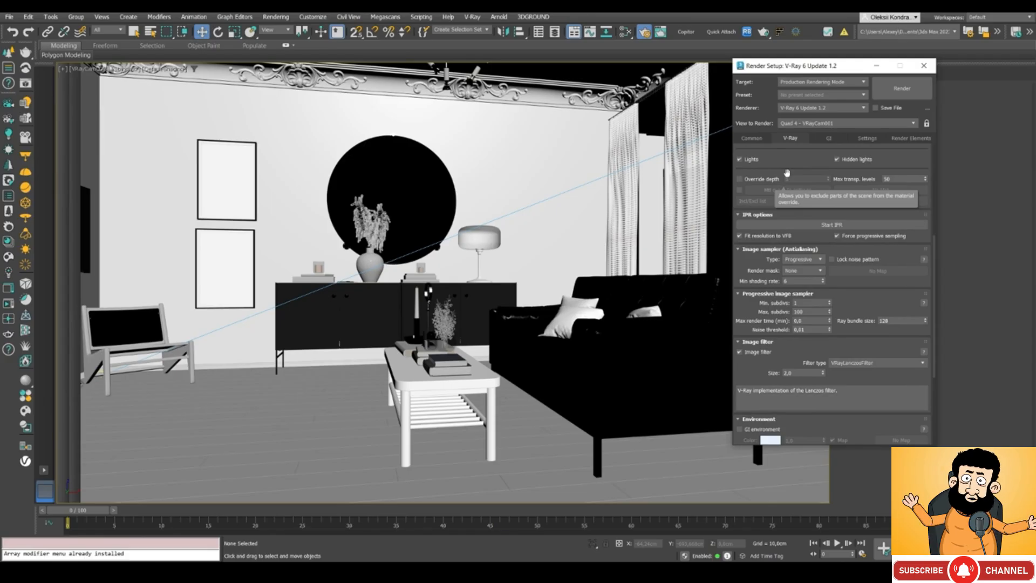
scroll(782, 167, up, 2)
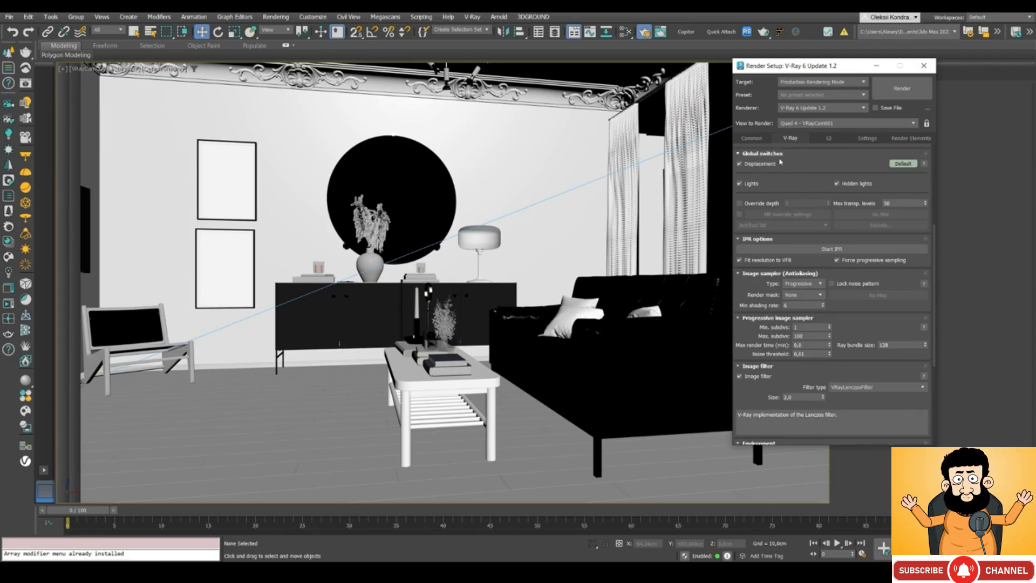
click(739, 215)
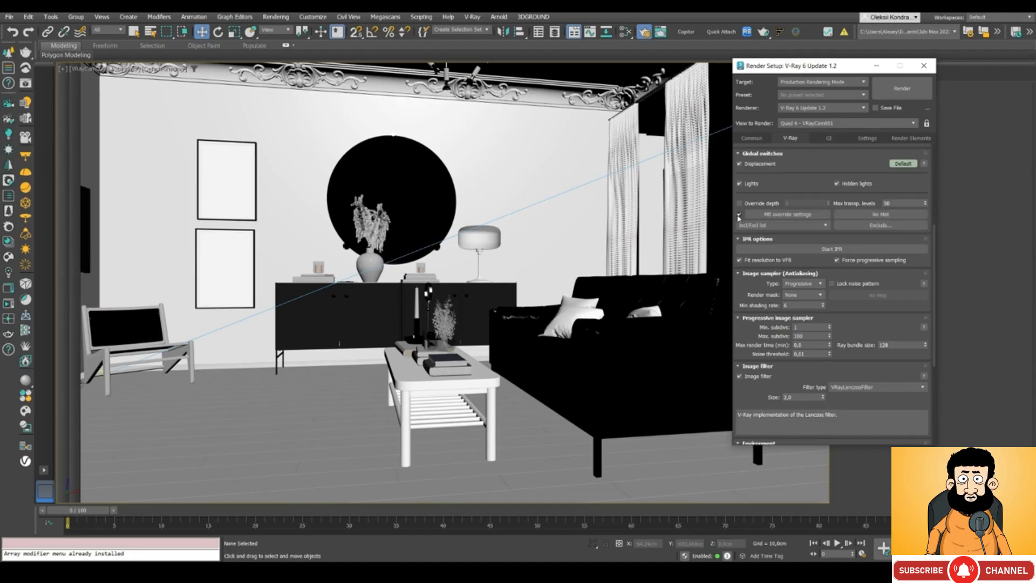
click(879, 216)
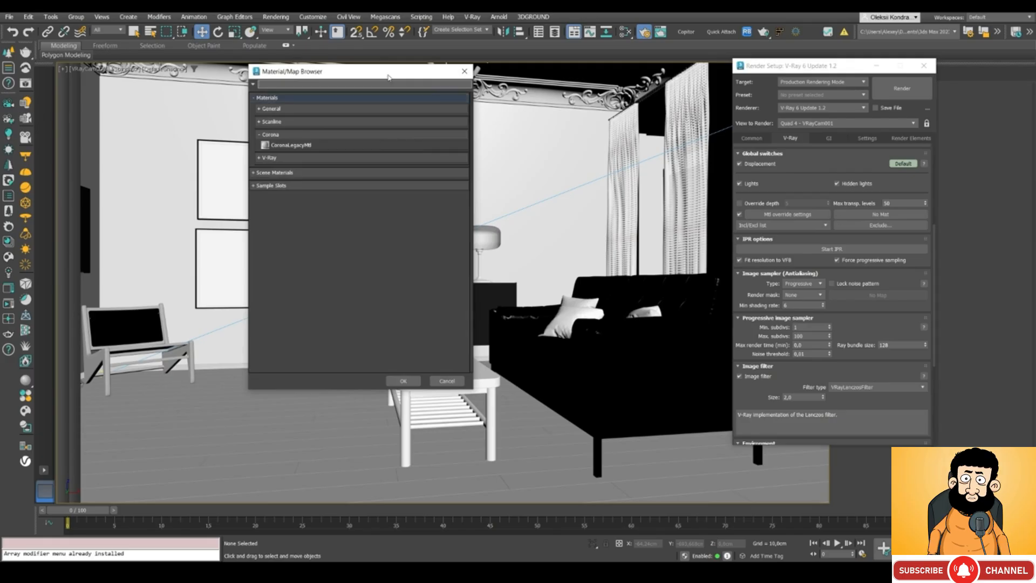
click(262, 158)
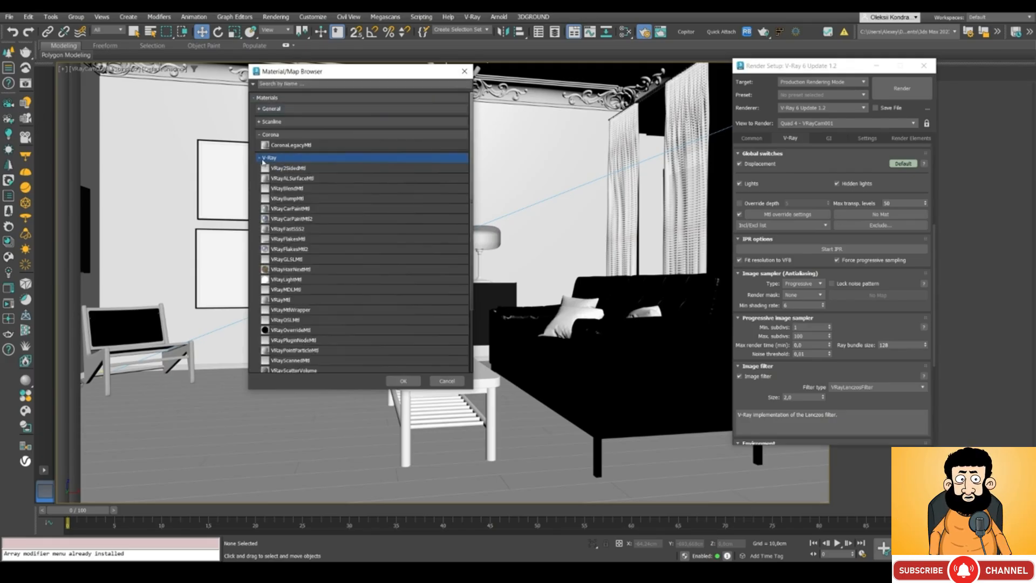
double_click(281, 300)
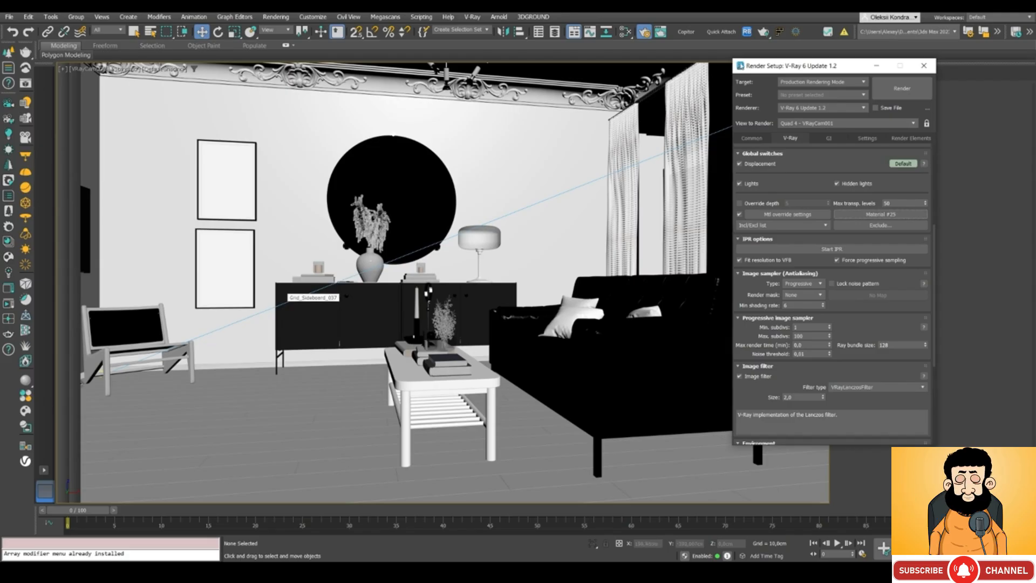
- Show the last V-Ray frame buffer and start interactive rendering, placing its window beside the render setup
drag(758, 71, 761, 73)
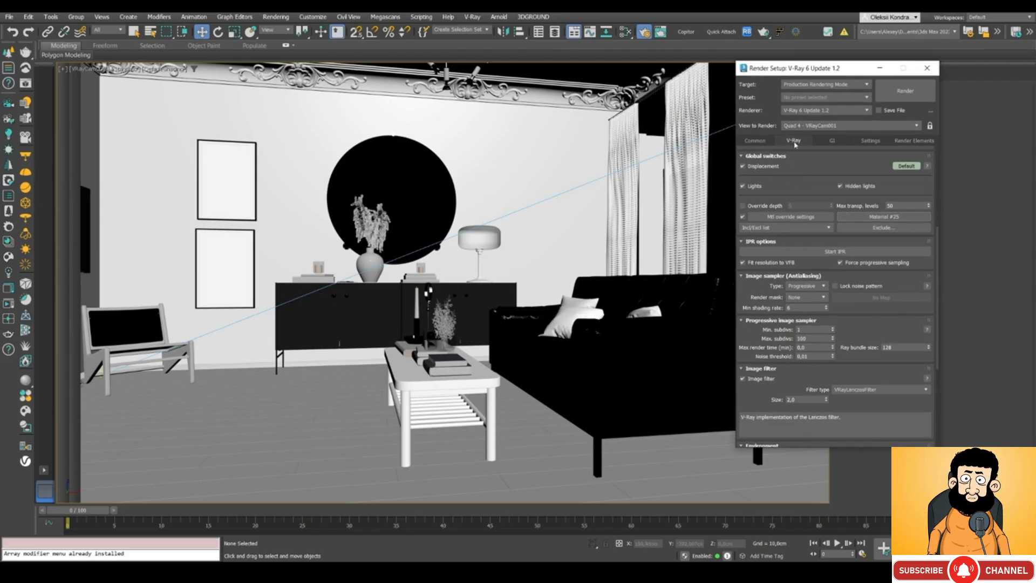
scroll(807, 194, up, 2)
scroll(808, 194, up, 4)
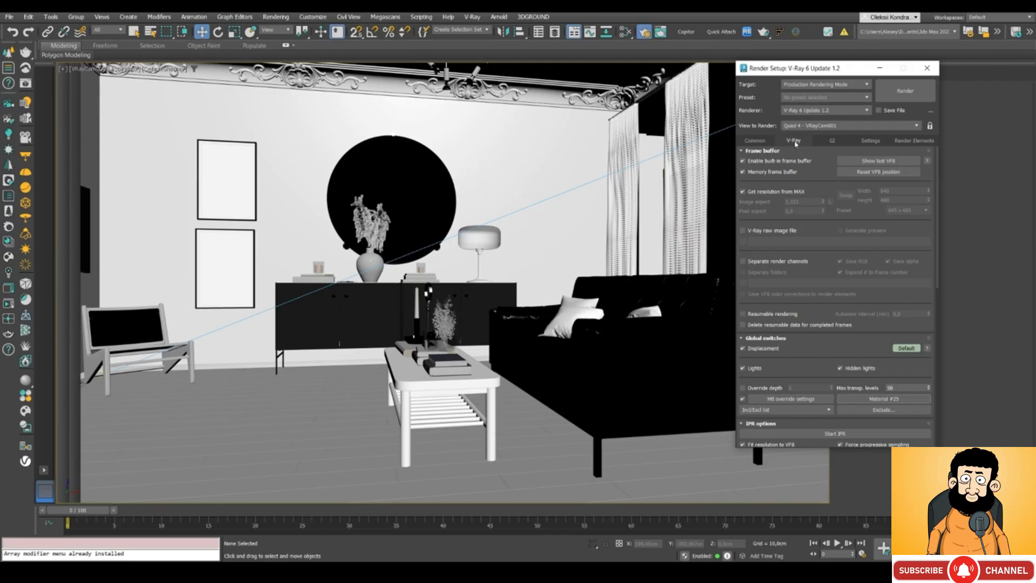
click(870, 162)
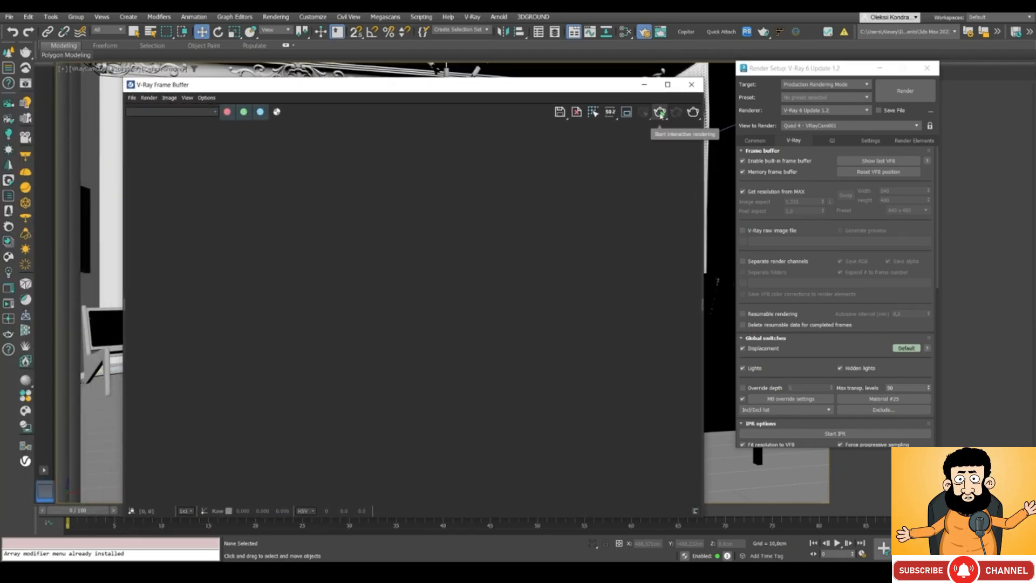
click(660, 115)
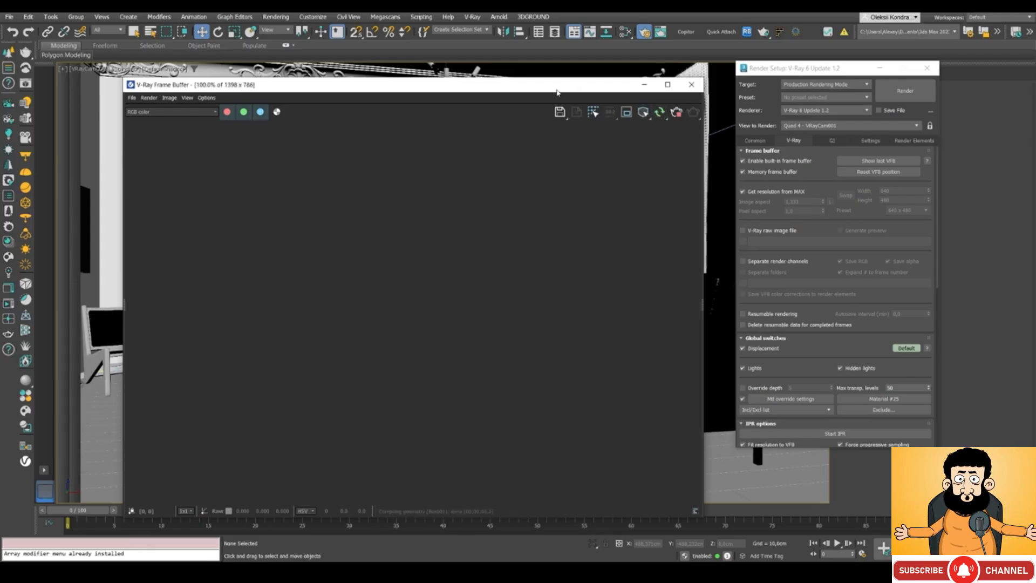
drag(557, 92, 534, 91)
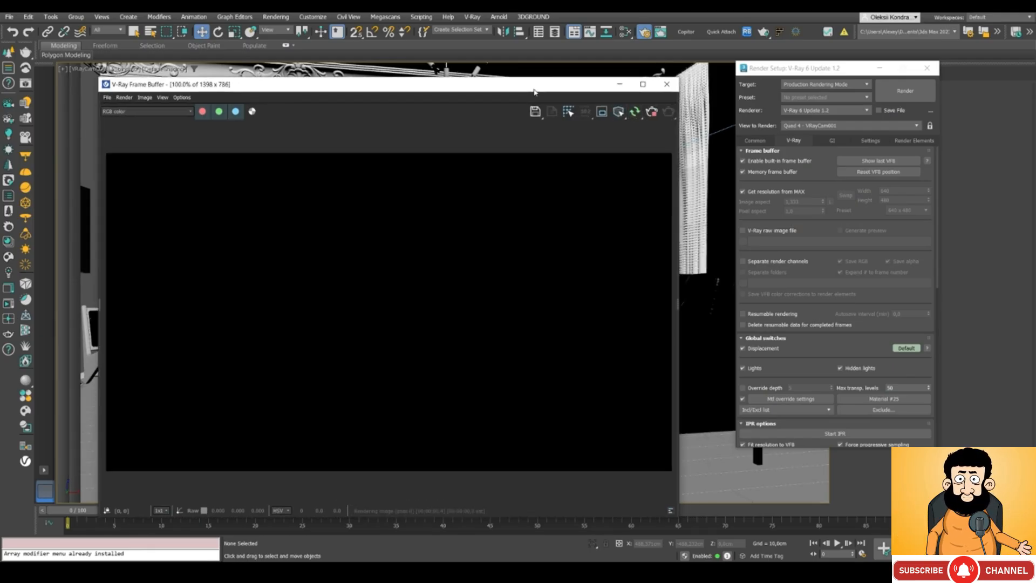
drag(488, 92, 634, 76)
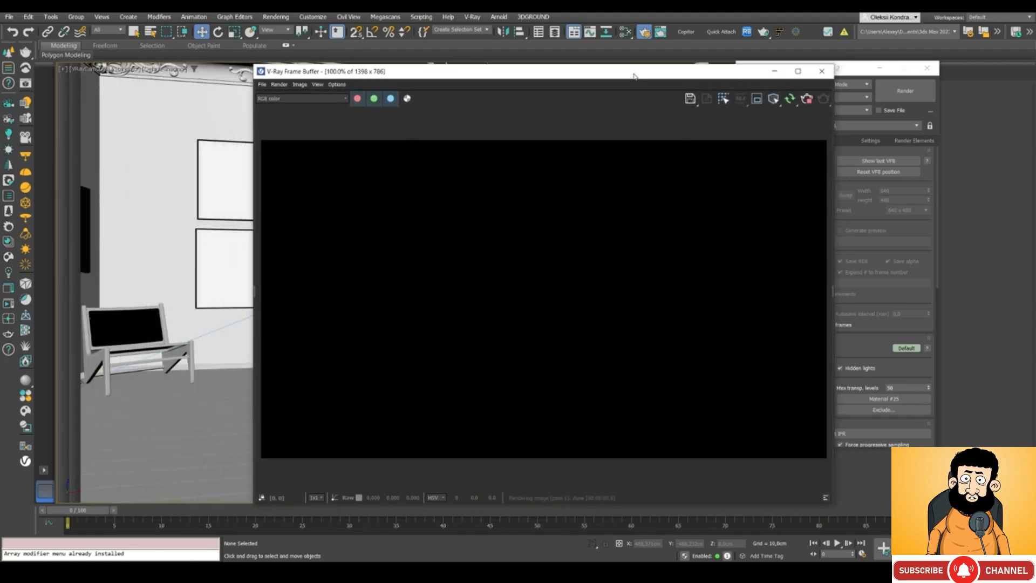
drag(634, 76, 539, 71)
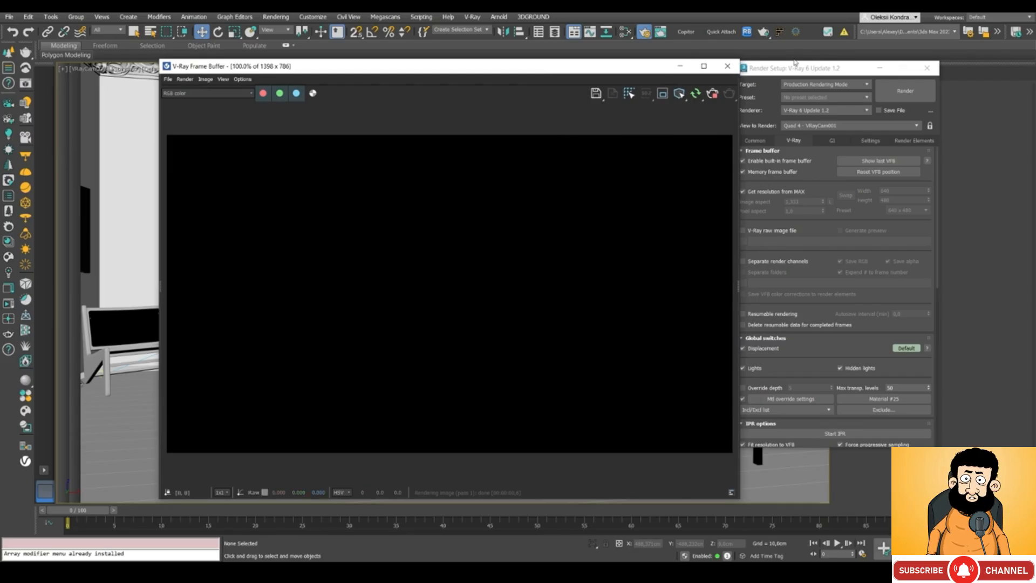
- Review the material override settings for preserving original properties such as bump, refraction and opacity, and close them without changes
drag(804, 69, 815, 69)
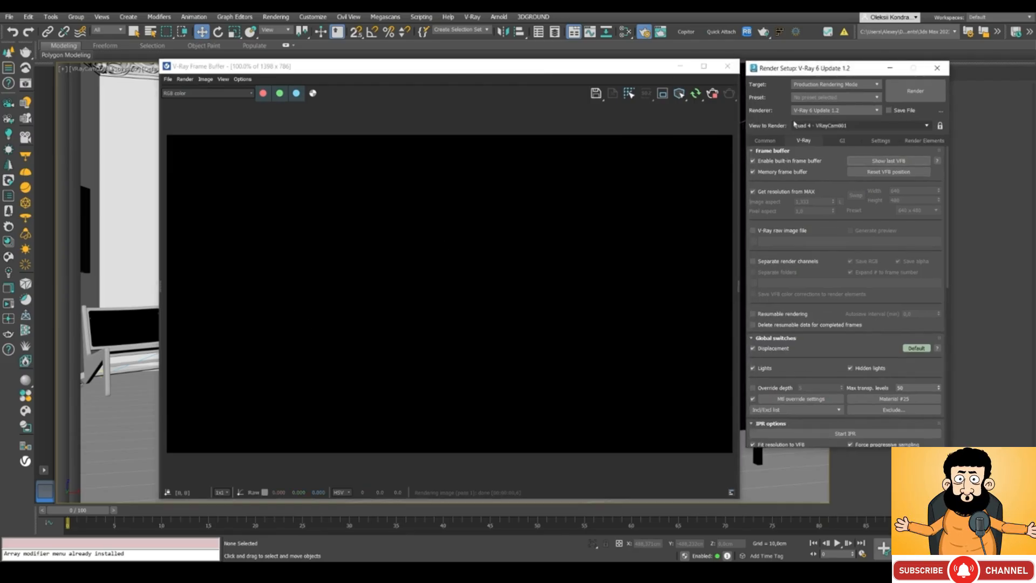
scroll(831, 200, down, 3)
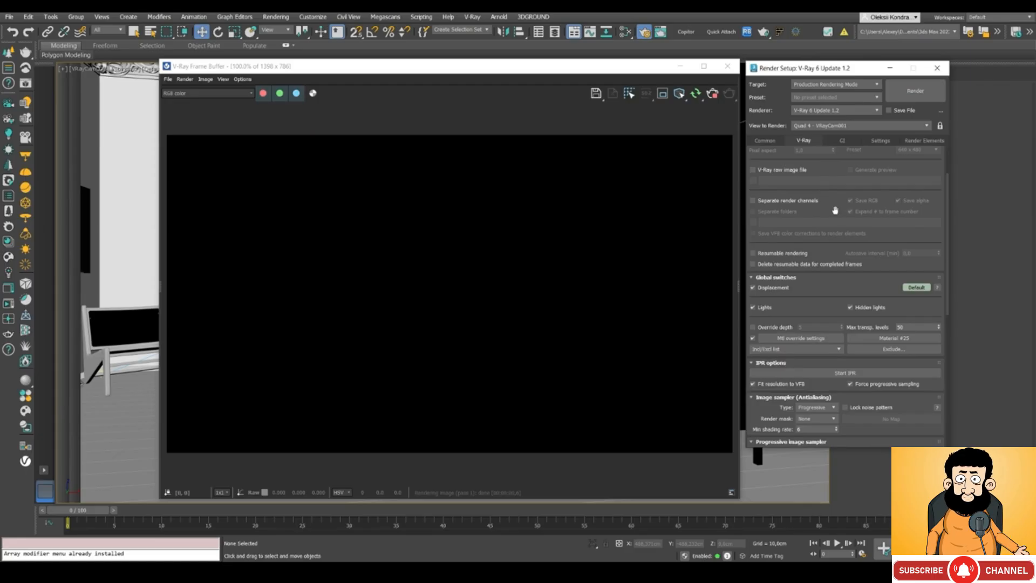
click(780, 339)
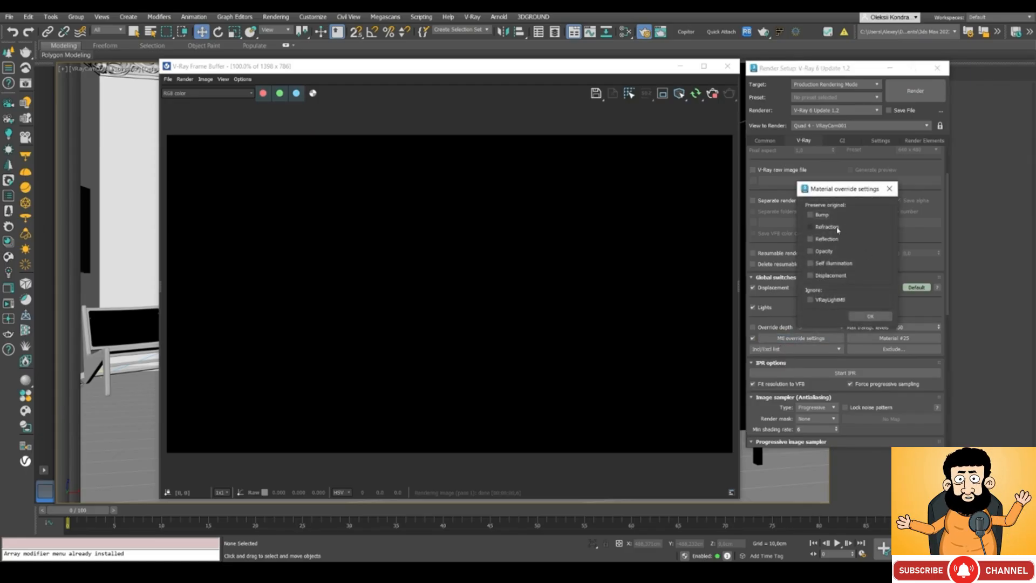
click(869, 317)
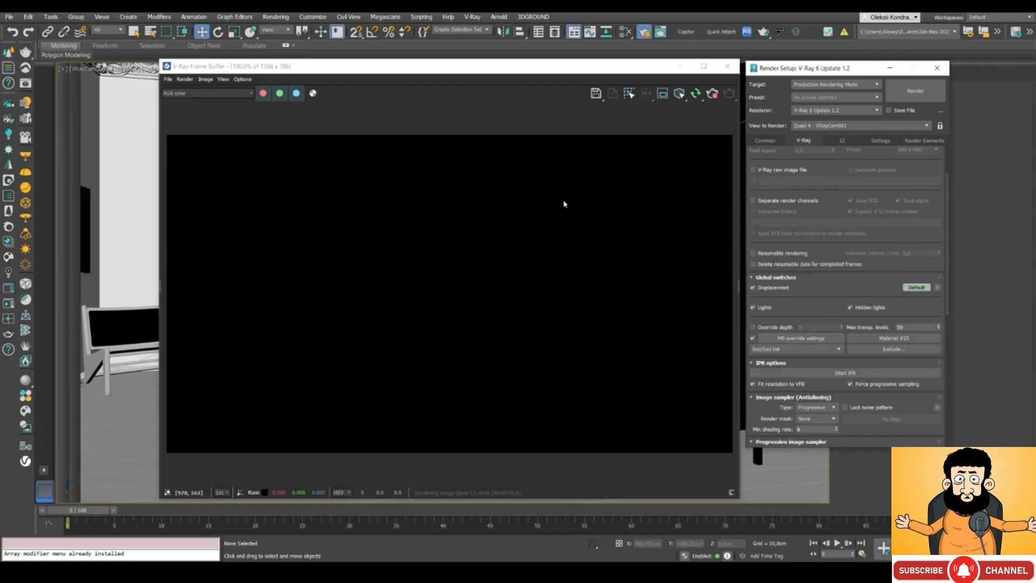
- Switch to the four-viewport layout, lock rendering to Quad 4 - VRayCam001, and move the frame buffer clear of the camera and left views
drag(544, 70, 697, 73)
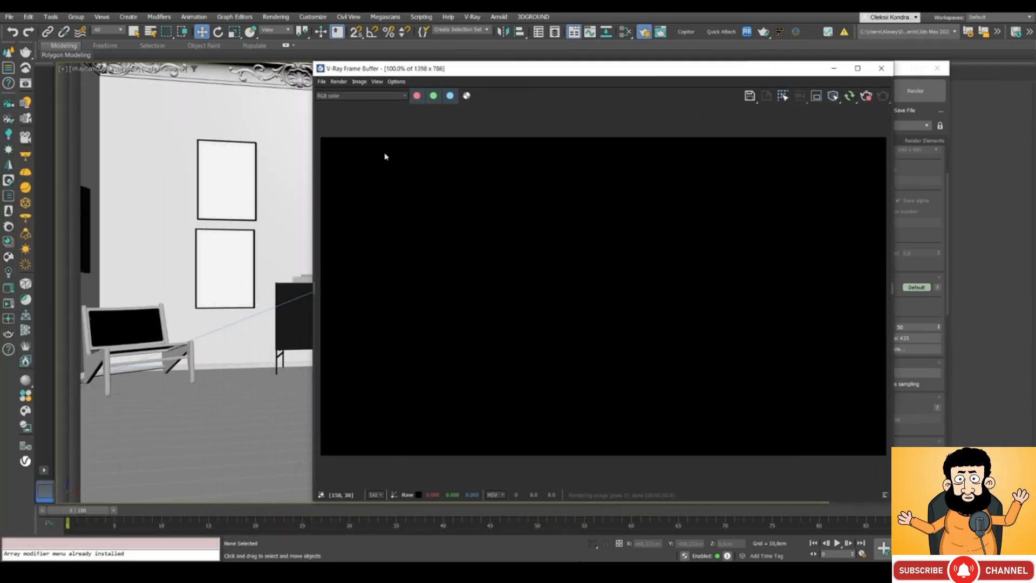
click(166, 205)
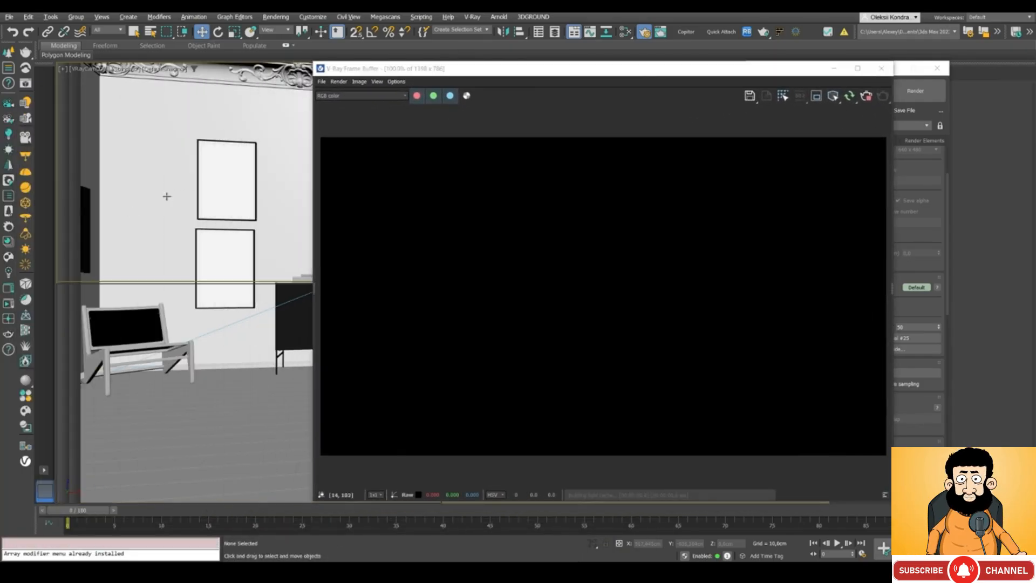
key(alt+w)
drag(424, 69, 277, 178)
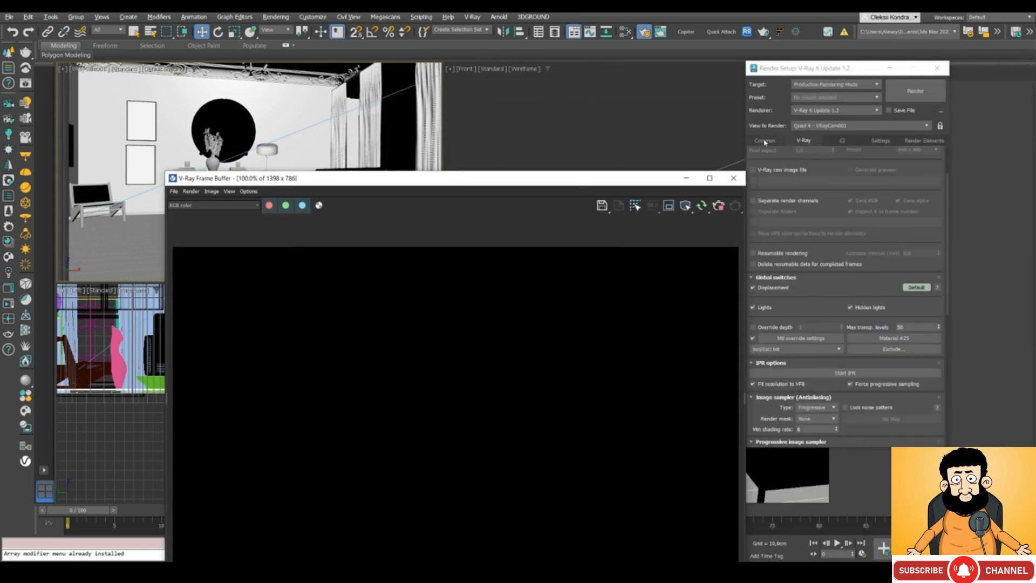
click(939, 126)
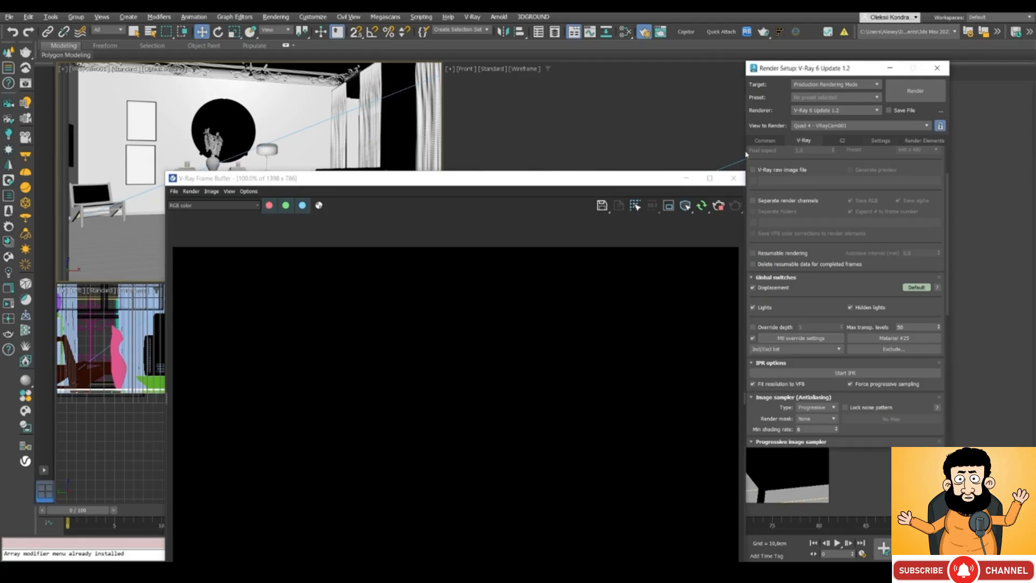
drag(540, 184, 793, 95)
scroll(249, 411, down, 4)
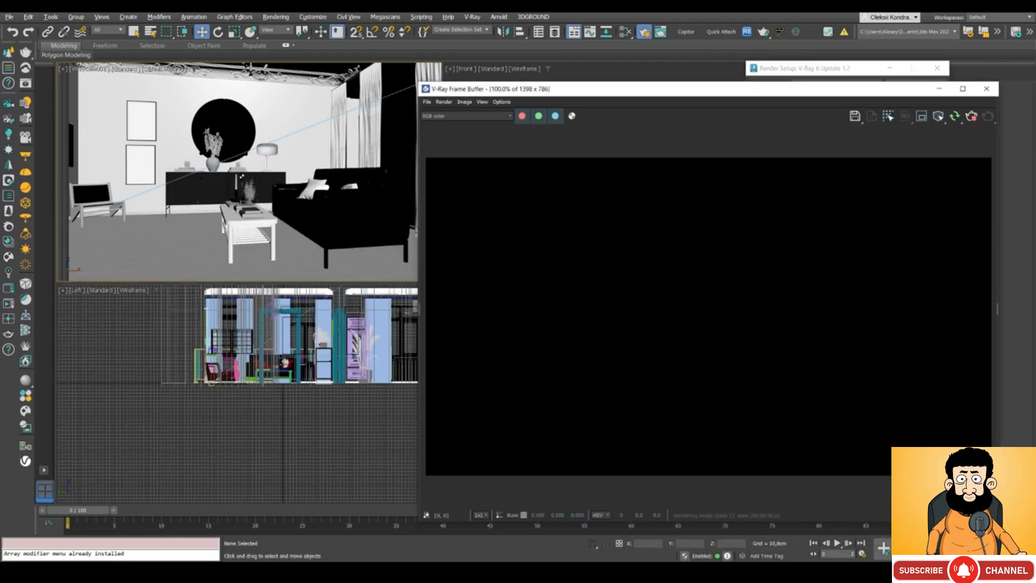
- Switch the left view to a shaded perspective view, frame the balcony windows from outside, and apply Clay shading
click(249, 427)
key(p)
scroll(250, 428, down, 2)
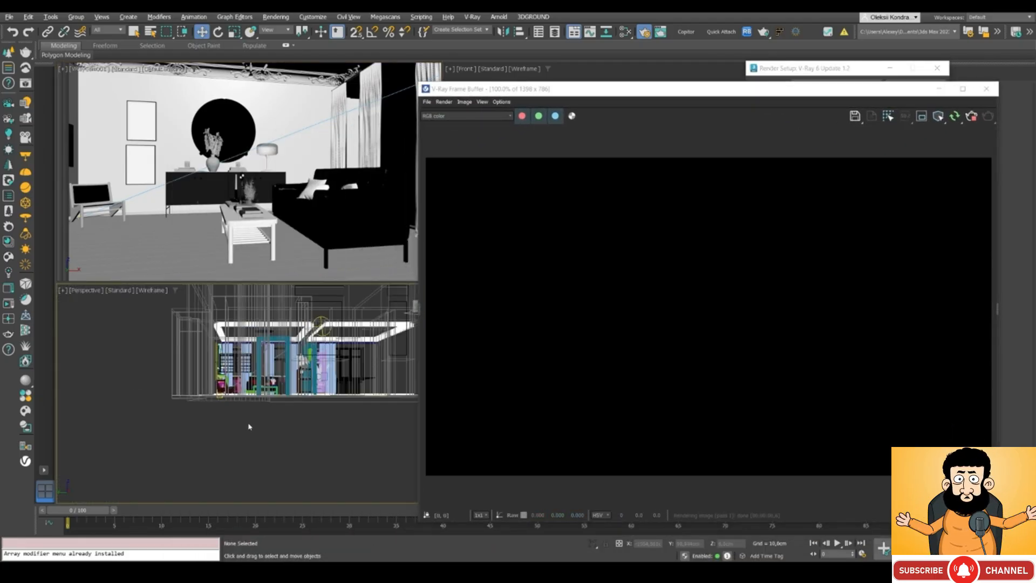
key(F3)
scroll(257, 398, down, 2)
alt+middle_drag(249, 393, 372, 416)
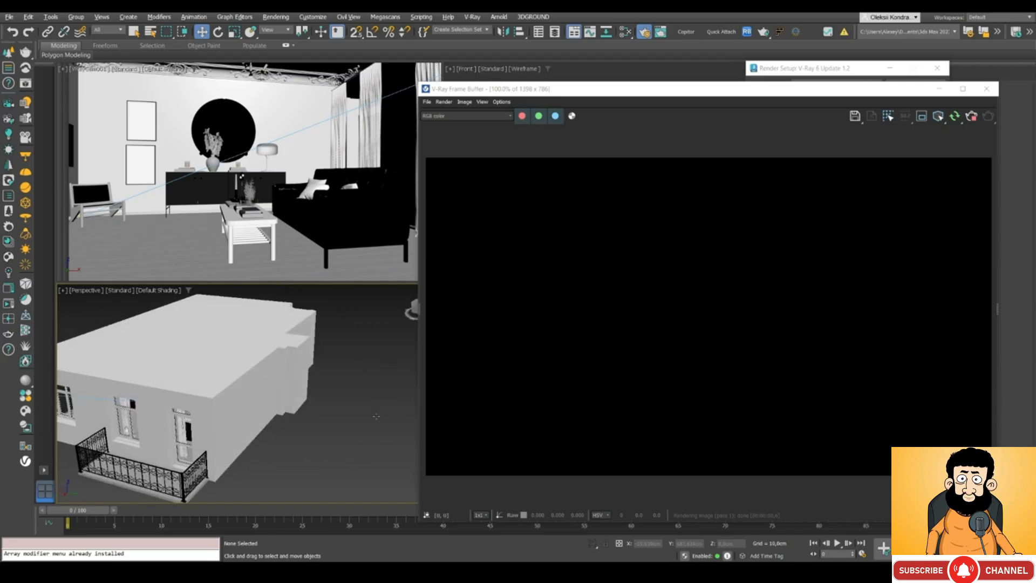
alt+middle_drag(170, 418, 207, 343)
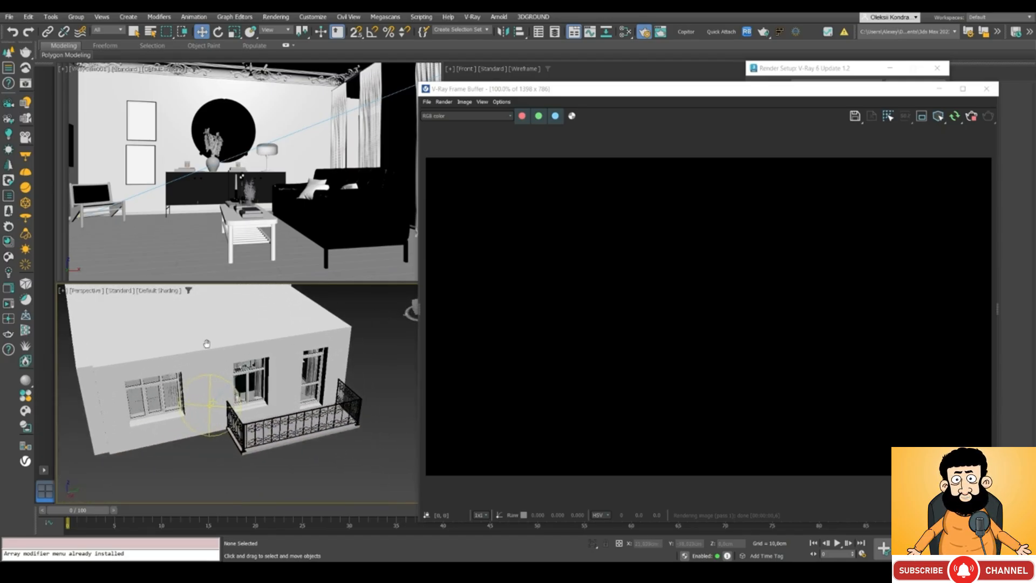
scroll(268, 355, up, 2)
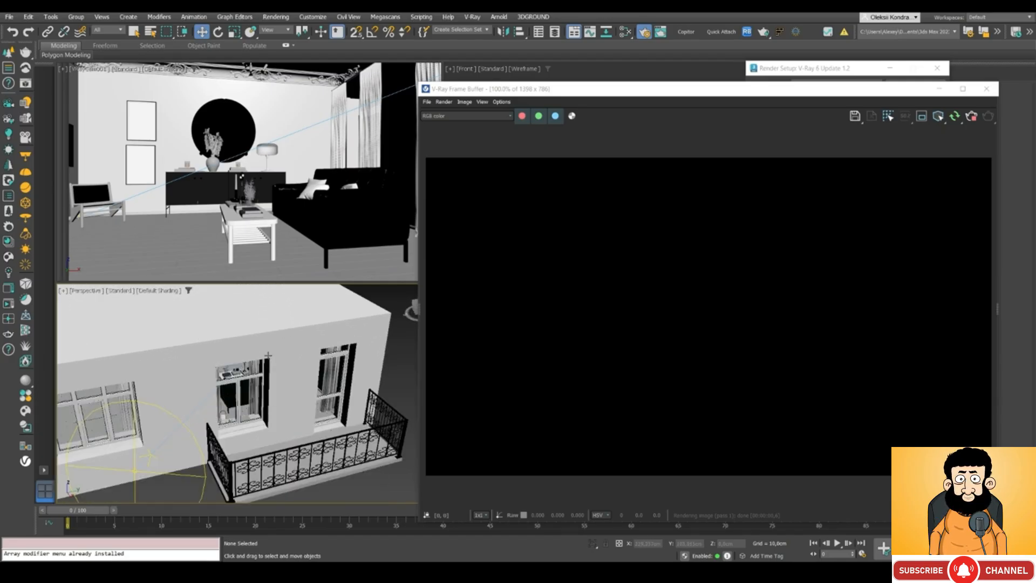
click(155, 294)
click(180, 354)
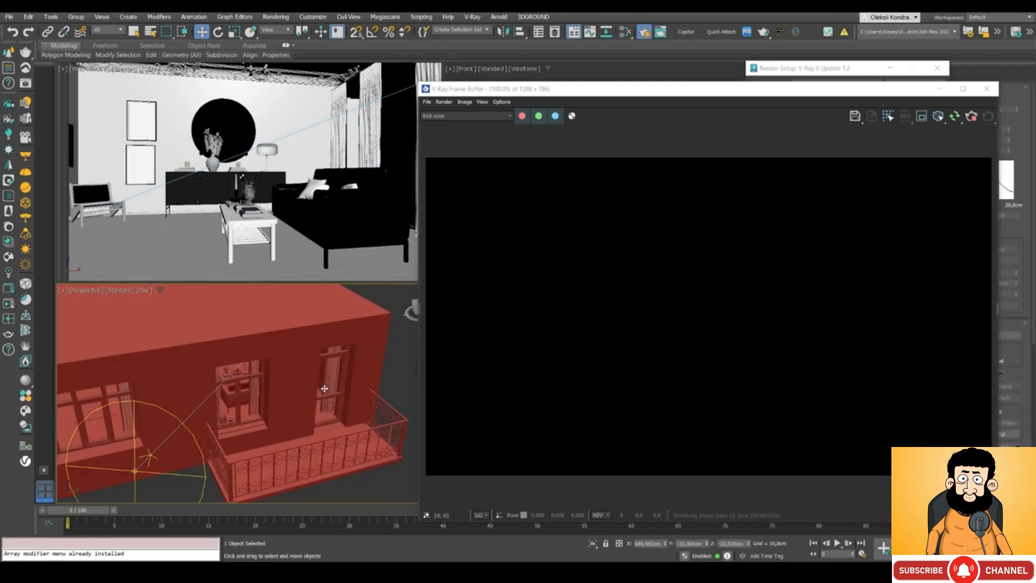
- Delete the curtains behind the two balcony windows so that they no longer block the sunlight
click(331, 372)
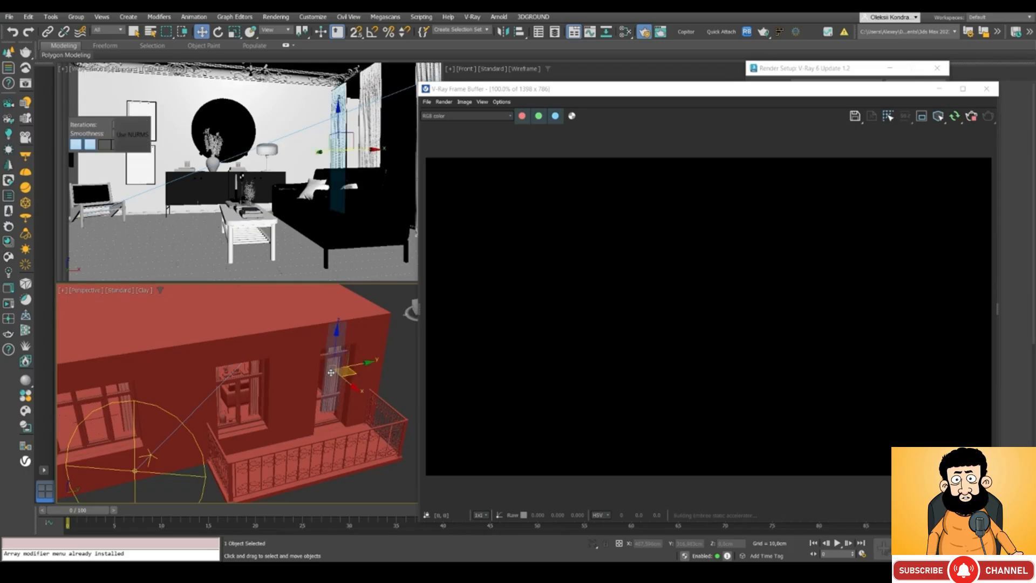
key(Delete)
click(254, 386)
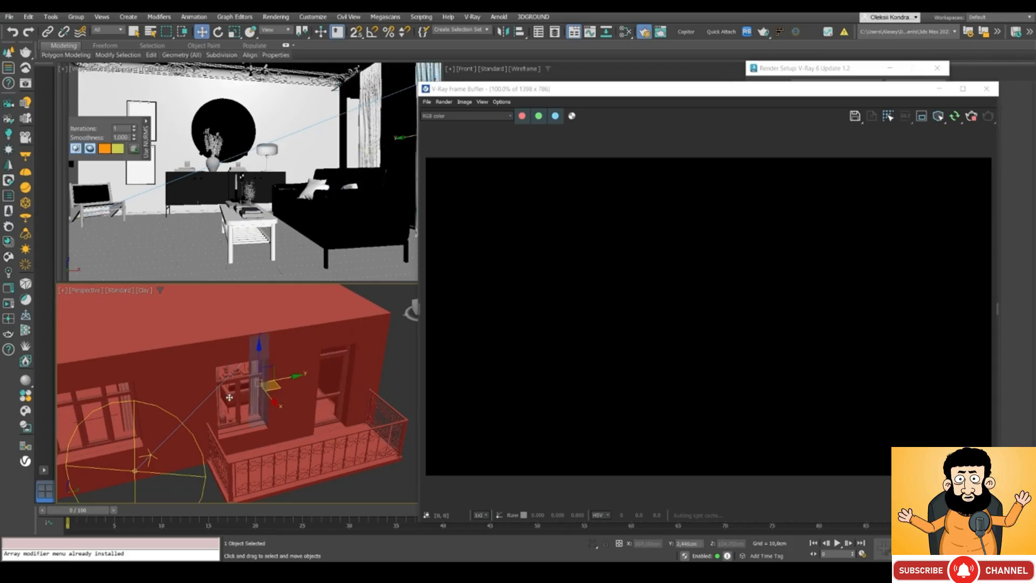
key(Delete)
scroll(214, 399, up, 5)
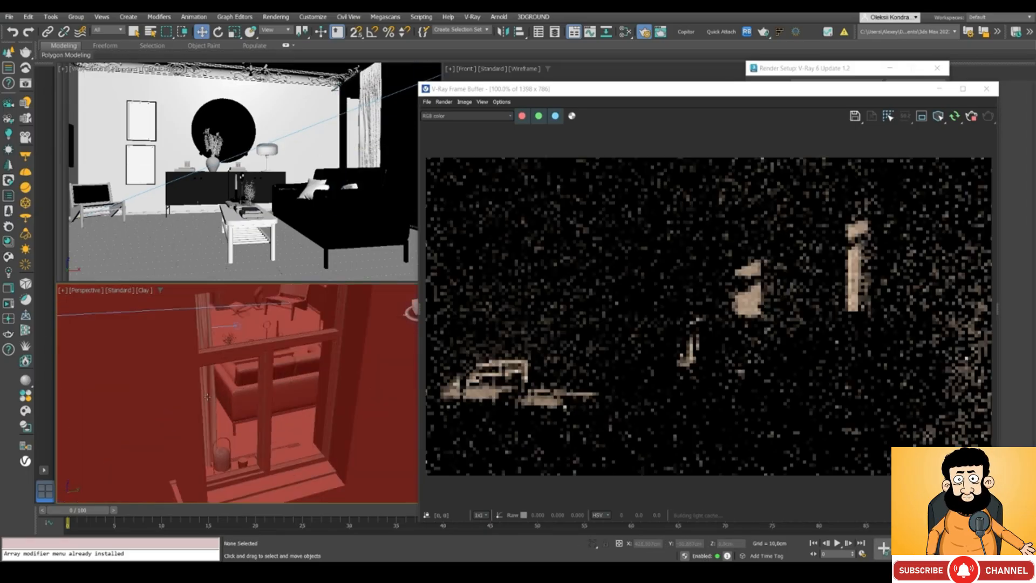
scroll(214, 396, down, 8)
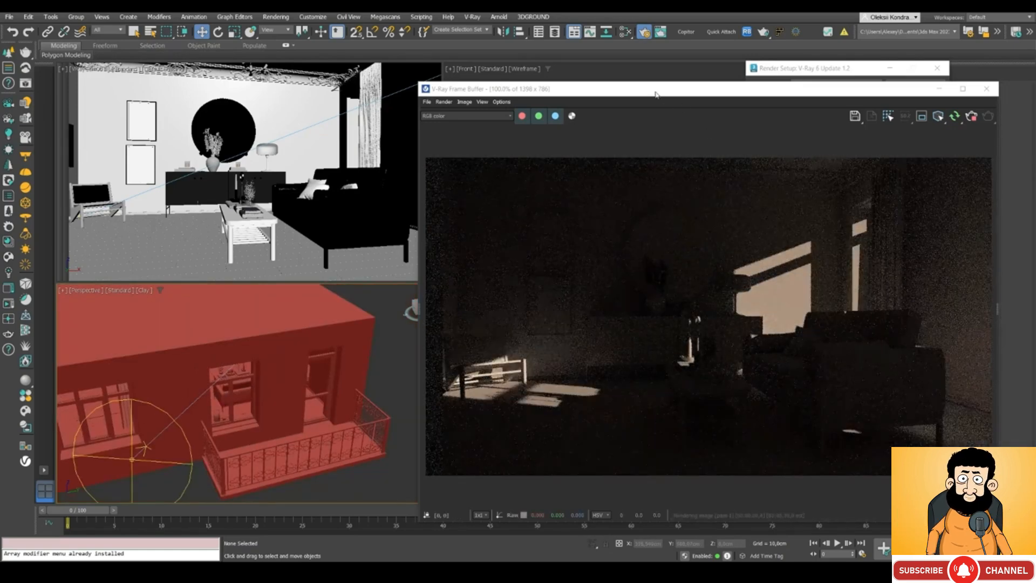
- Move the frame buffer clear of the perspective view and select the V-Ray sun outside the building
drag(653, 91, 580, 43)
scroll(212, 394, down, 5)
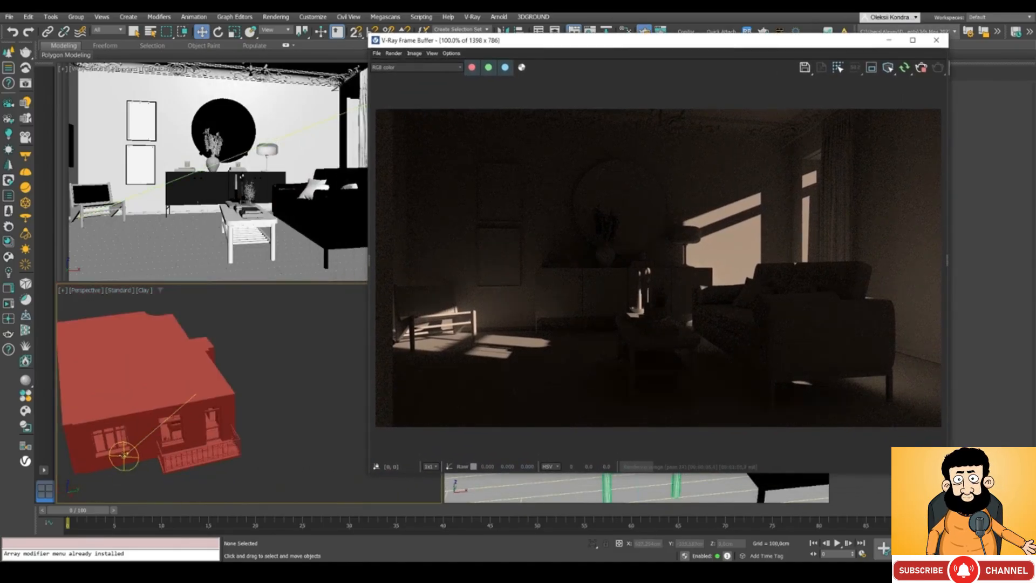
scroll(248, 412, up, 6)
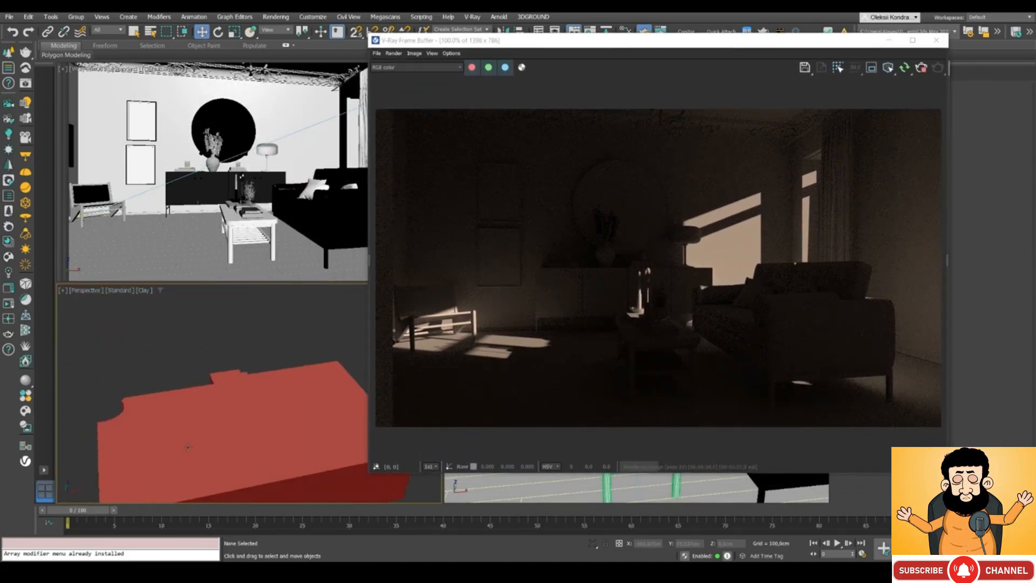
middle_drag(248, 412, 85, 387)
middle_drag(304, 338, 290, 369)
scroll(302, 368, down, 3)
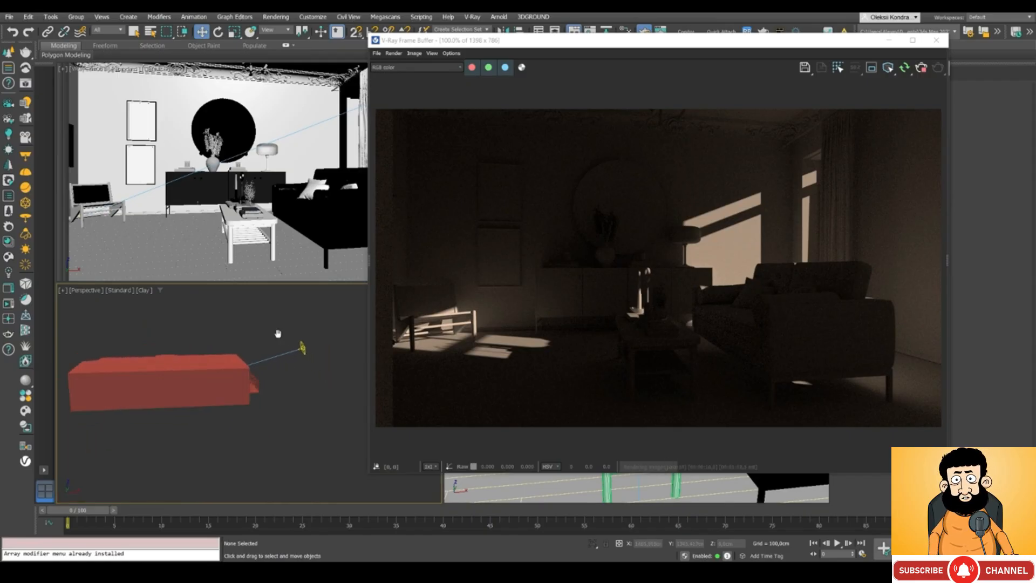
middle_drag(277, 333, 266, 360)
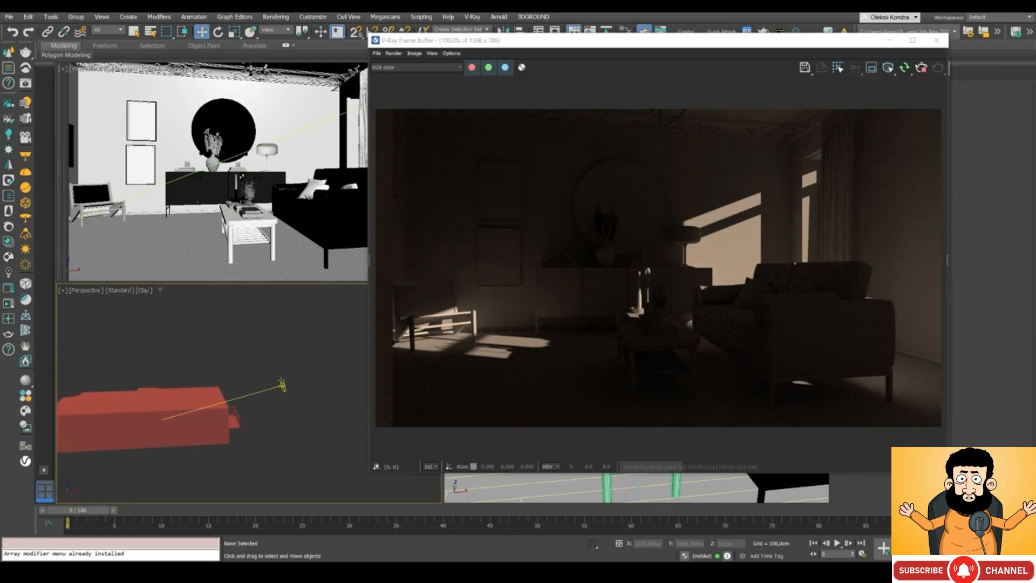
click(282, 384)
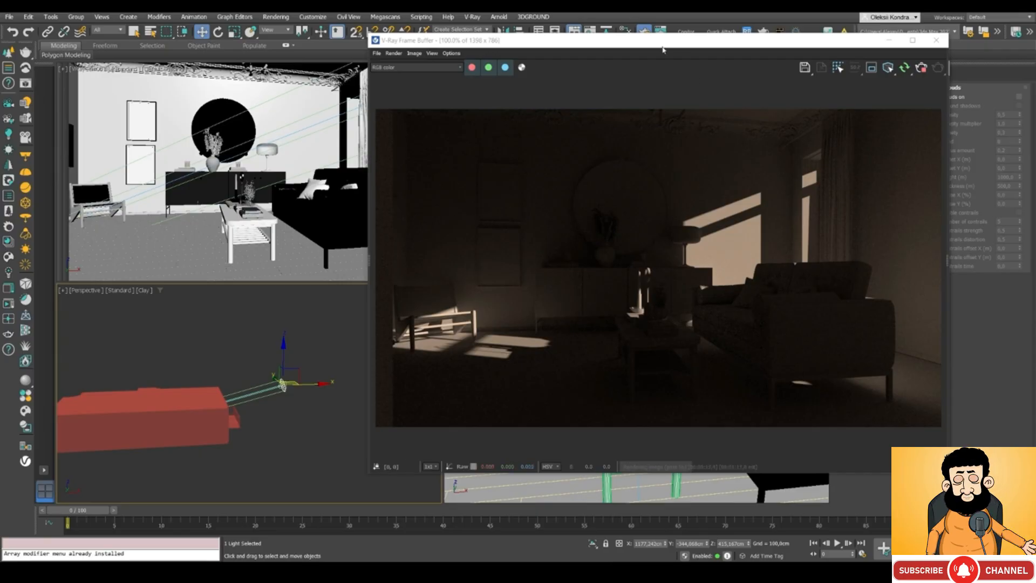
drag(595, 45, 561, 43)
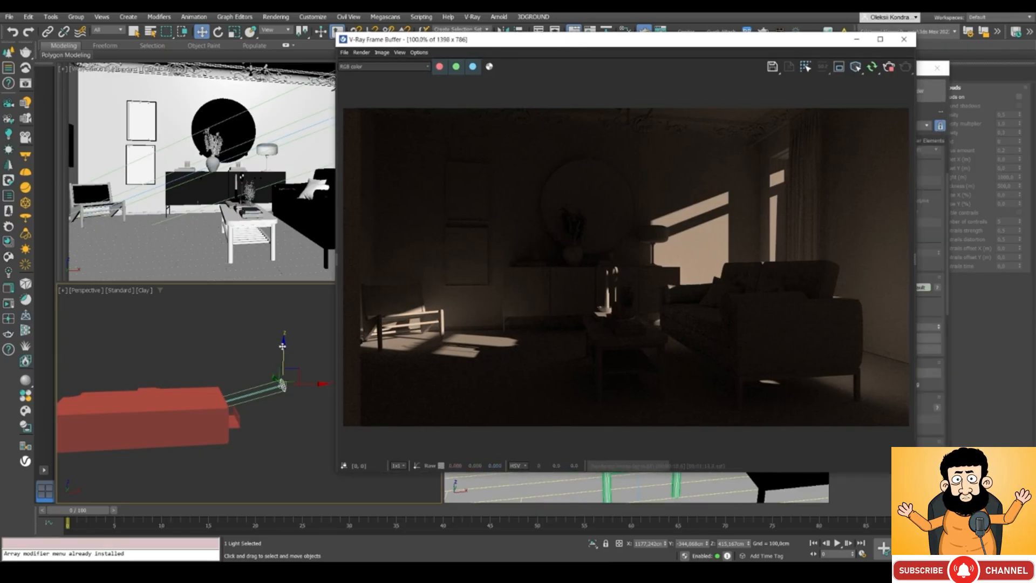
- Lower the sun to nearly horizontal light, and raise it to a height of about 720 cm
drag(282, 346, 289, 390)
click(278, 318)
click(282, 358)
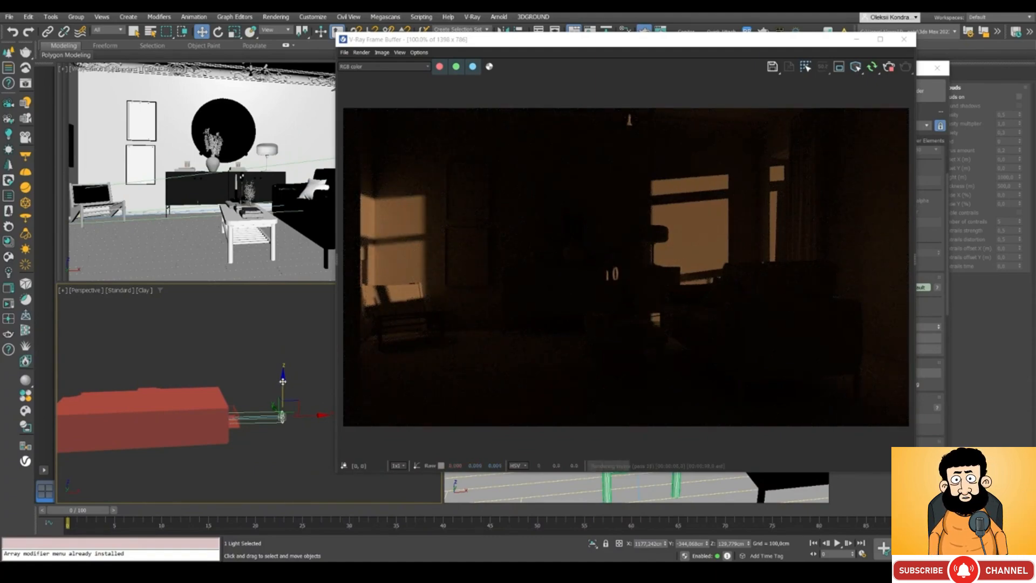
drag(282, 382, 282, 335)
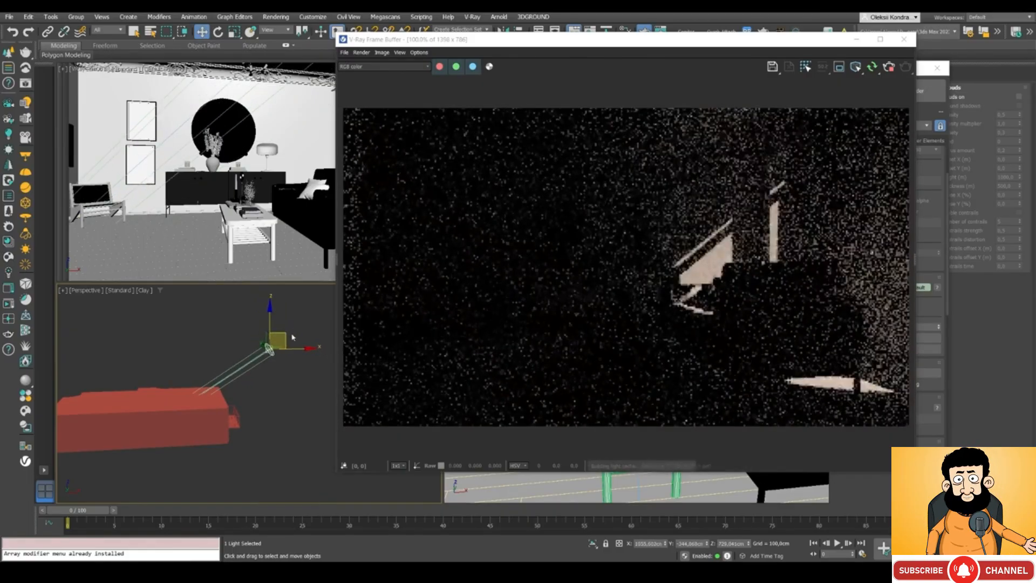
- In the top view, move the sun farther out in front of the windows, to about X 1598 cm and Y 38 cm
key(t)
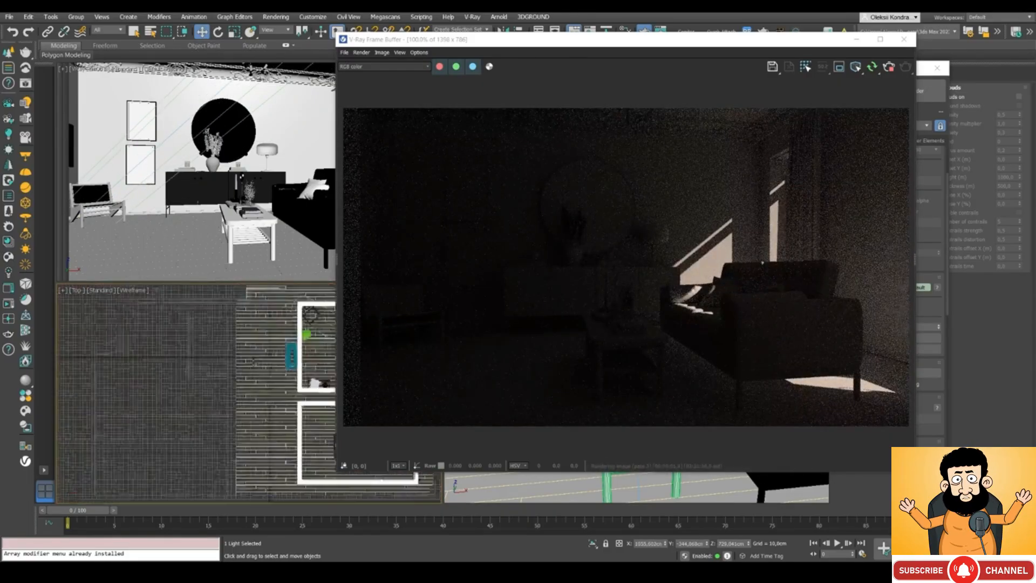
scroll(273, 367, up, 5)
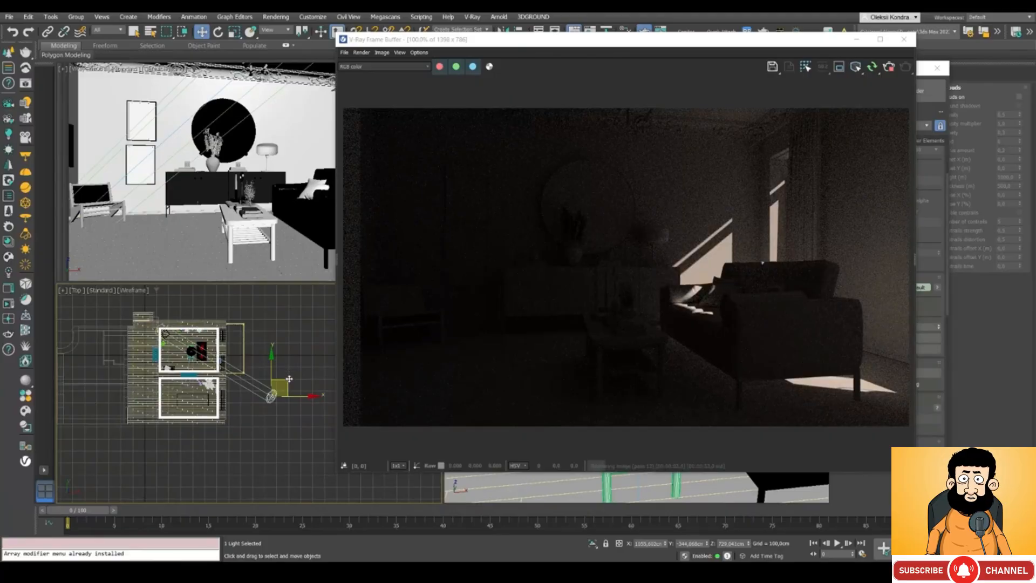
drag(289, 380, 354, 337)
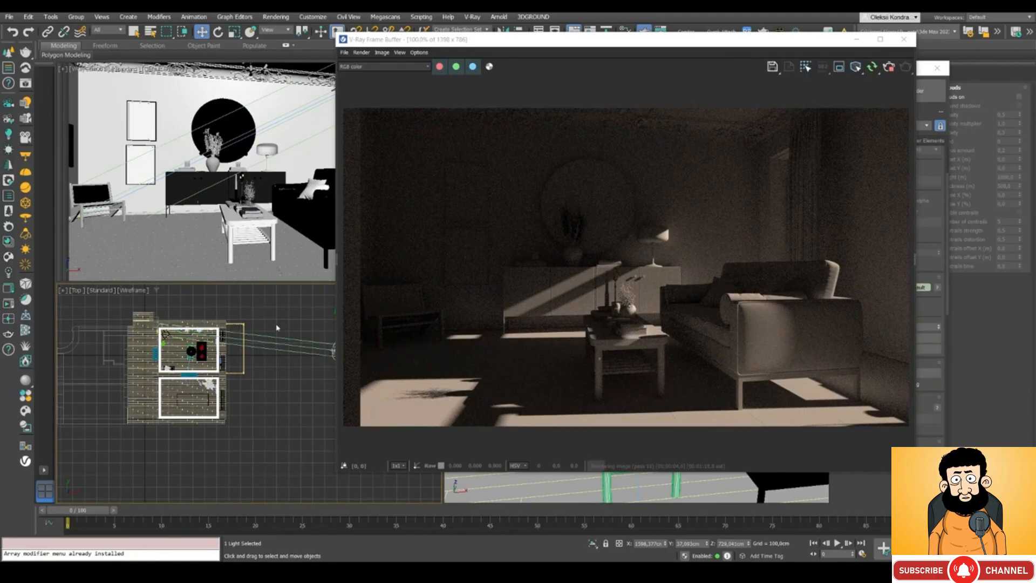
- Uncover the sun's parameters by moving the frame buffer and minimizing the render setup, and switch the sun off and on again
drag(488, 43, 287, 48)
click(890, 68)
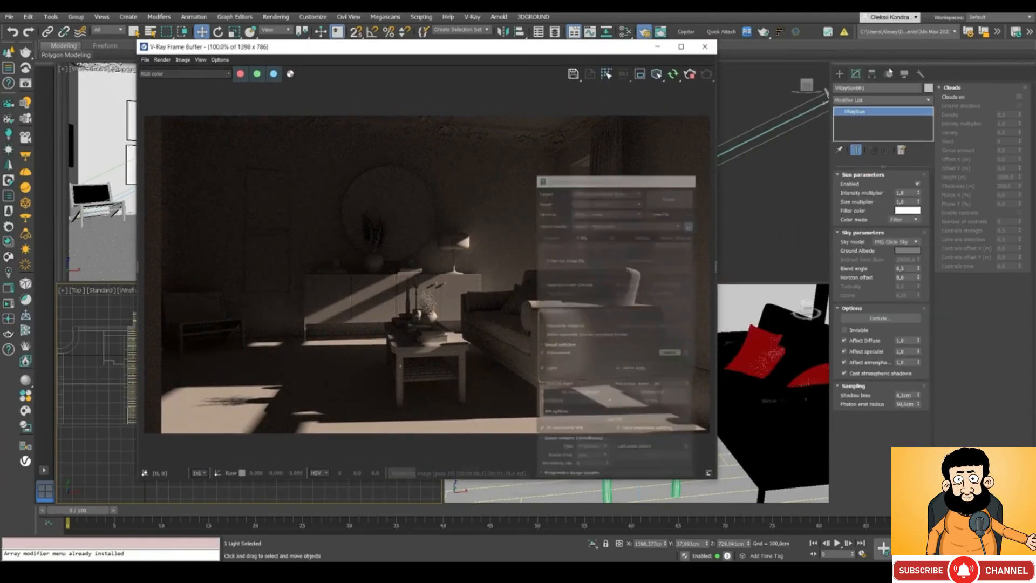
click(917, 184)
click(917, 184)
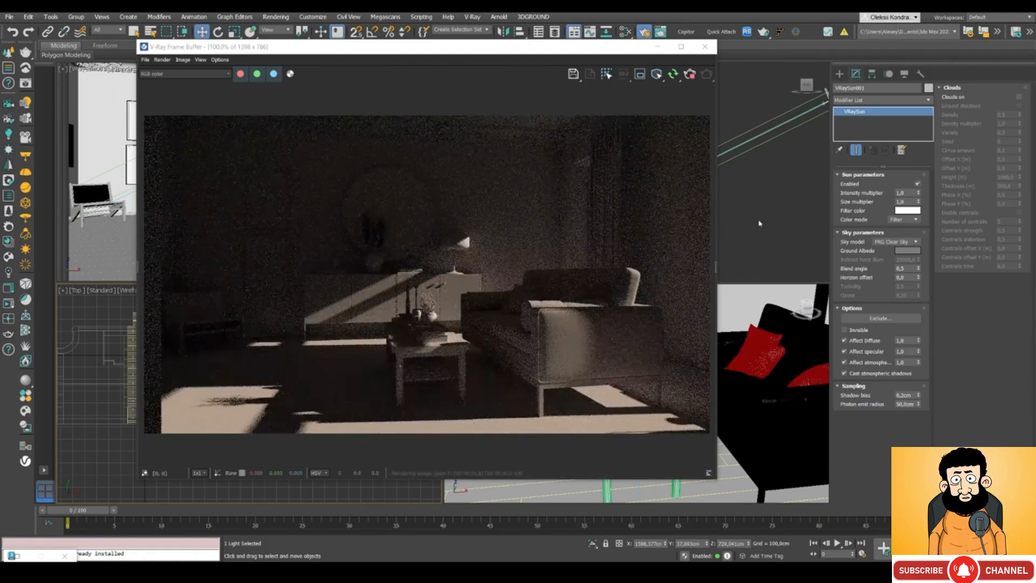
- Test the sun's intensity multiplier at 0.1, 1 and 2, and restore it to 1.0
double_click(906, 192)
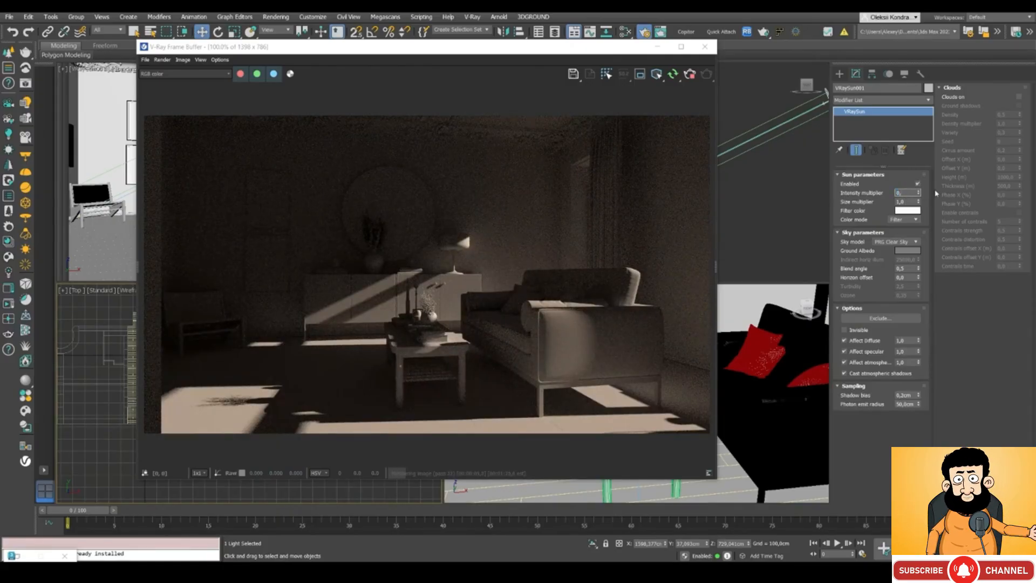
text(0,1)
key(Return)
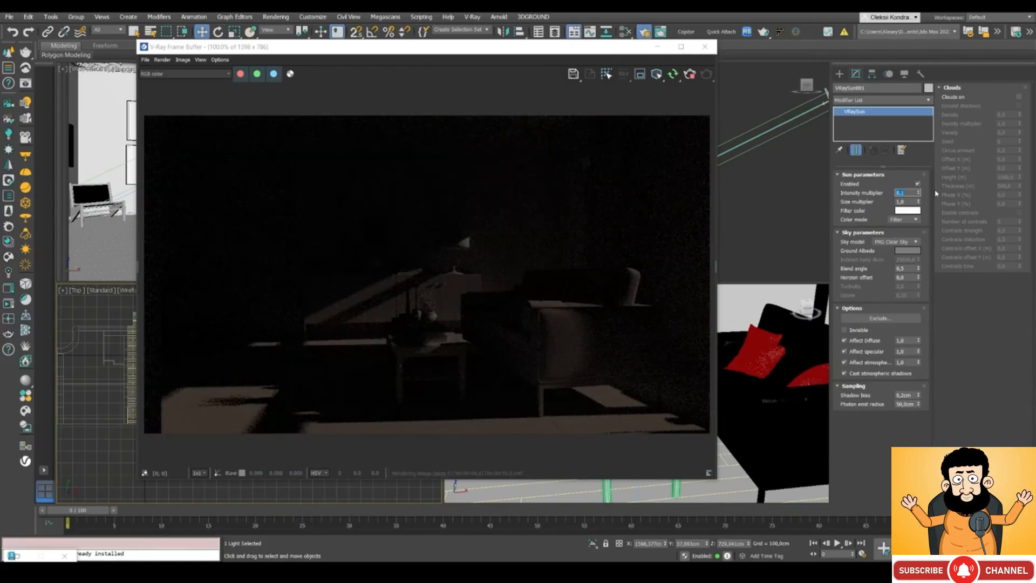
text(1)
key(Return)
text(2)
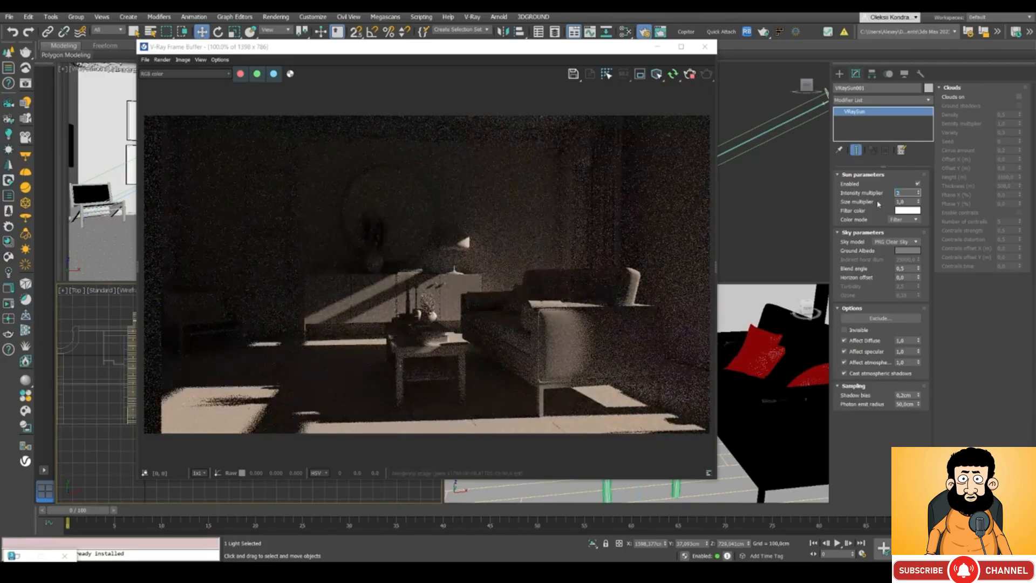
key(Return)
text(1)
key(Return)
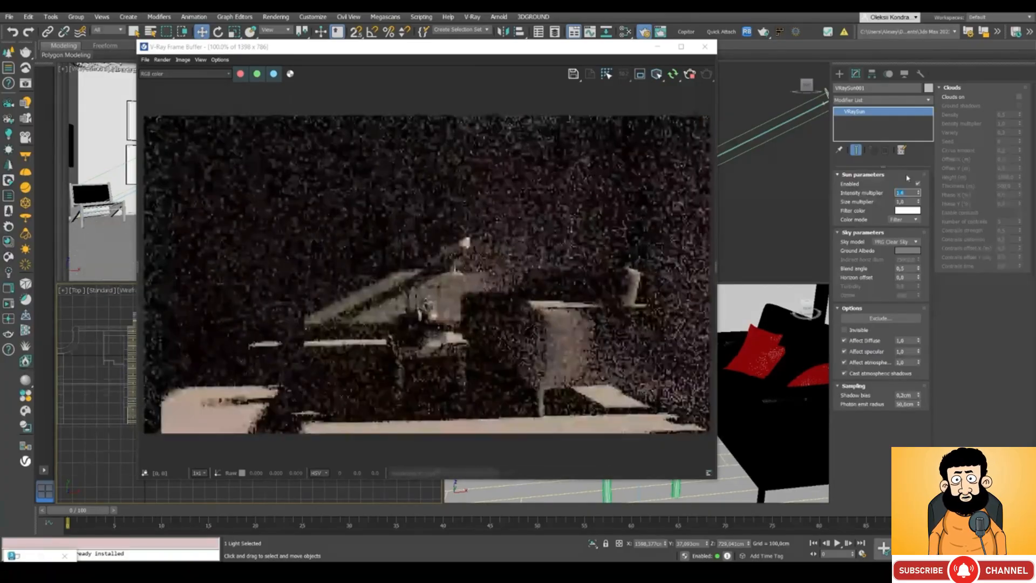
click(461, 249)
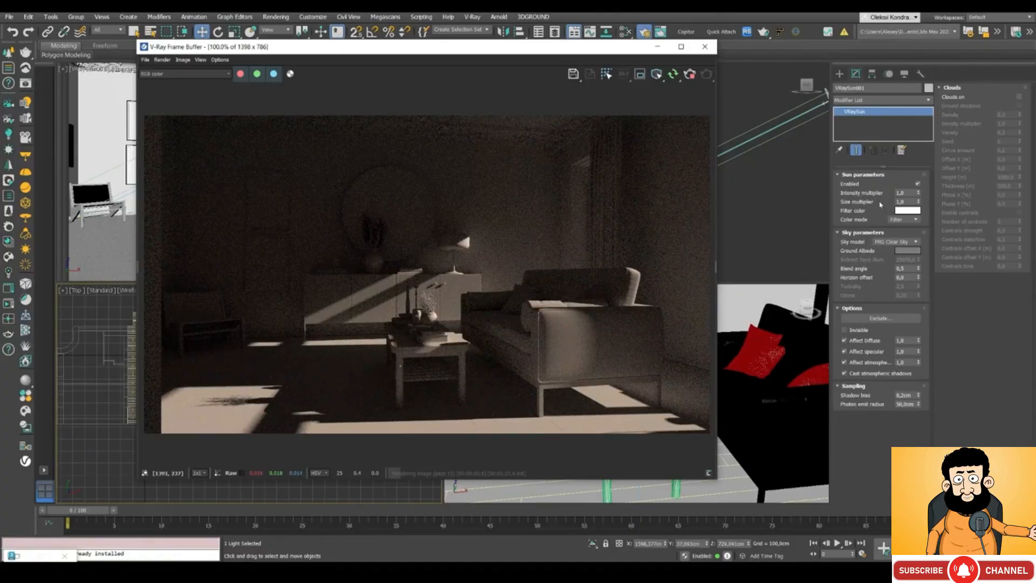
- Move the frame buffer clear of the front view, frame the sun there, and set its size multiplier to 8
drag(442, 54, 613, 32)
drag(471, 29, 150, 59)
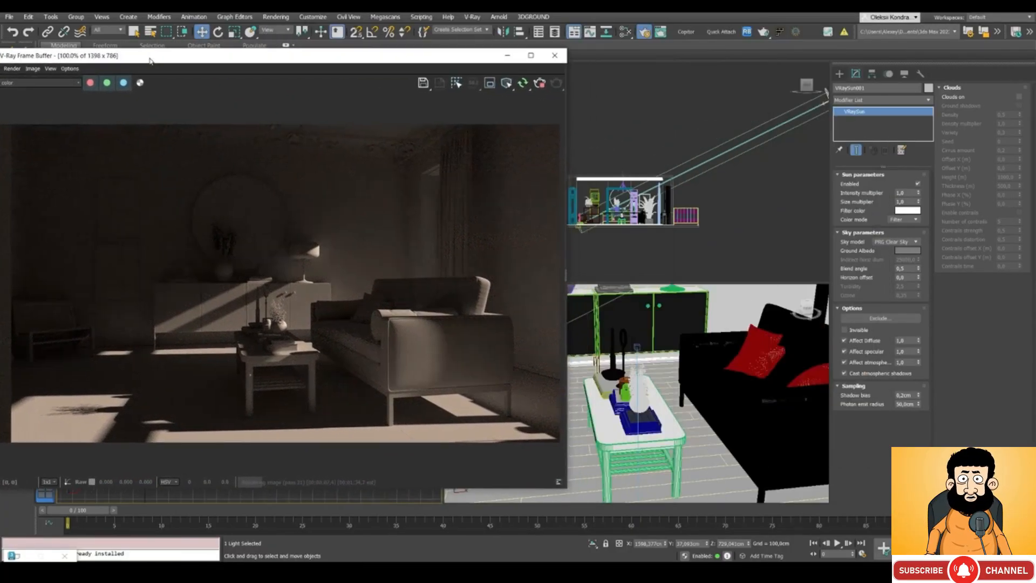
middle_drag(696, 162, 691, 165)
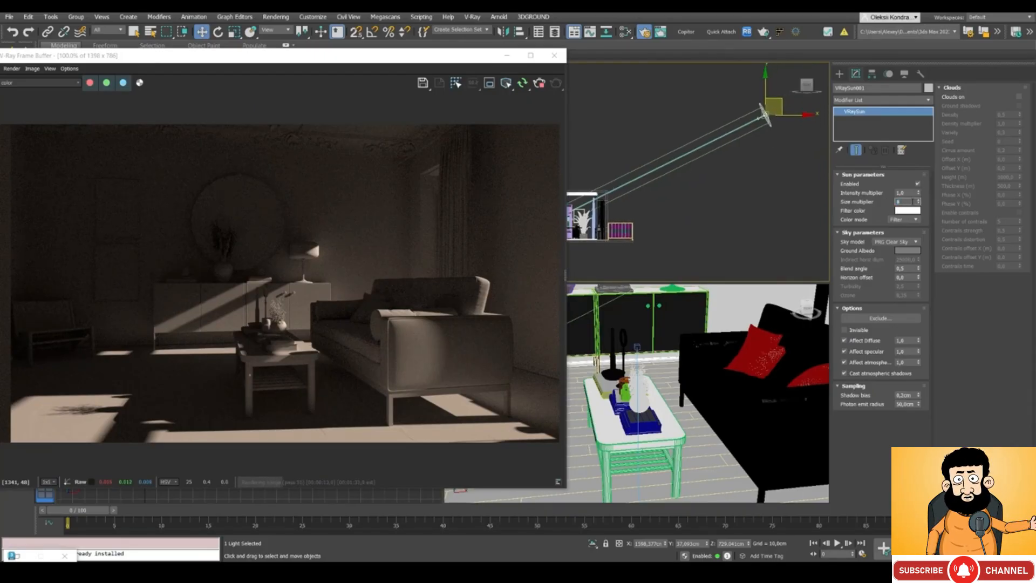
key(Return)
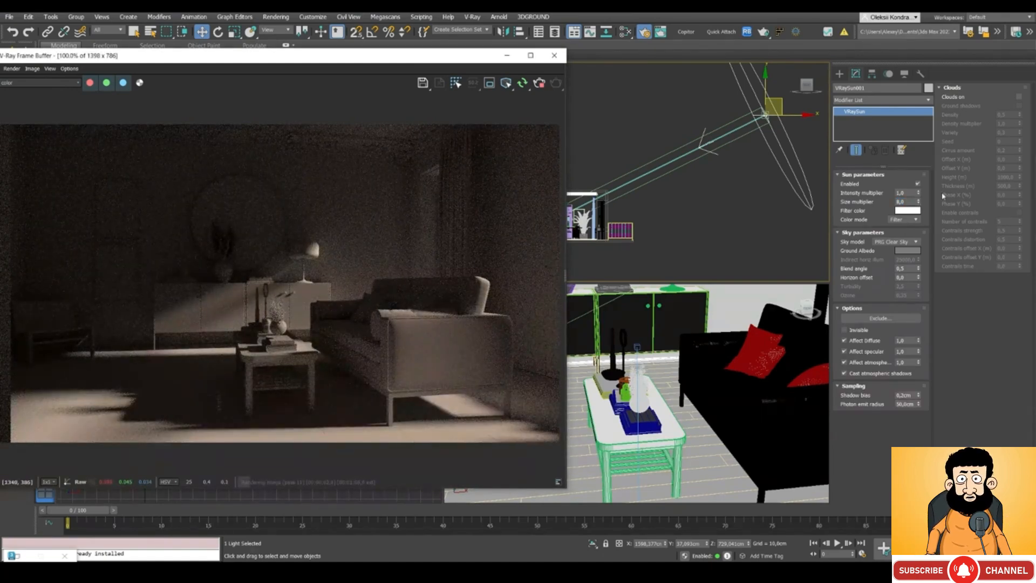
- Set the sun's size multiplier to 32 for much softer shadows
click(900, 201)
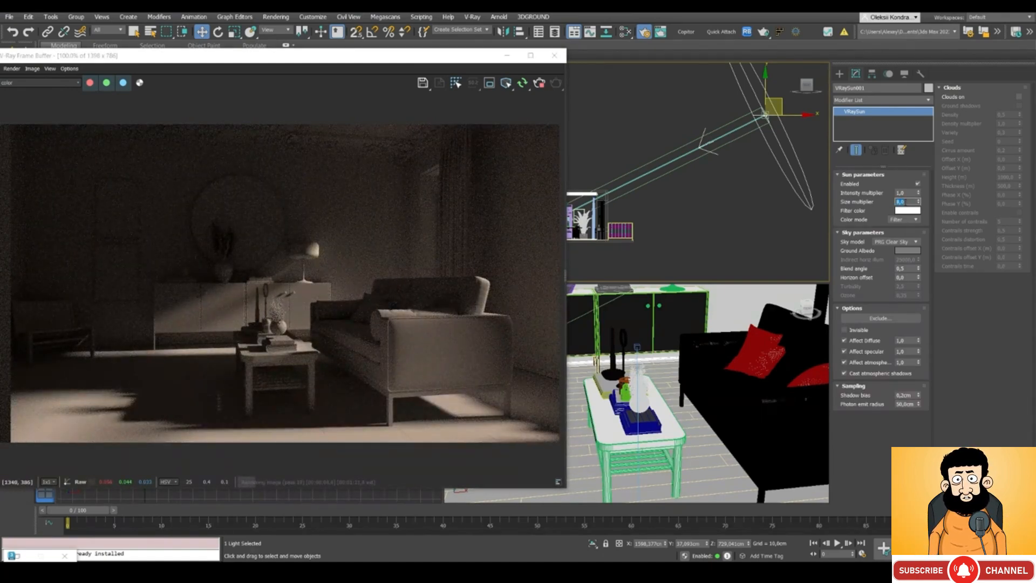
text(32)
key(Return)
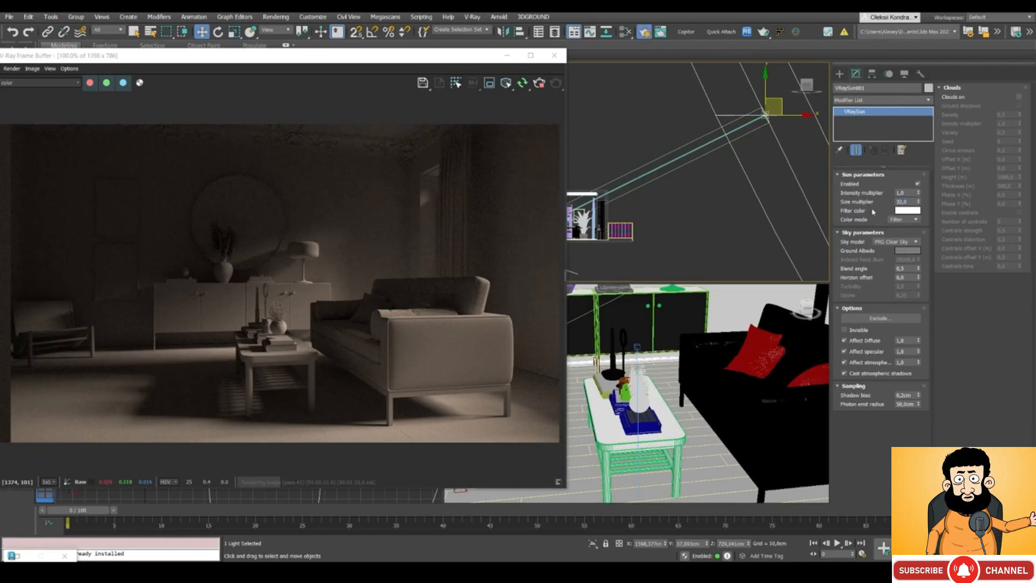
- Try cyan and progressively paler light-blue filter colors on the sun, and cancel the color change
click(914, 212)
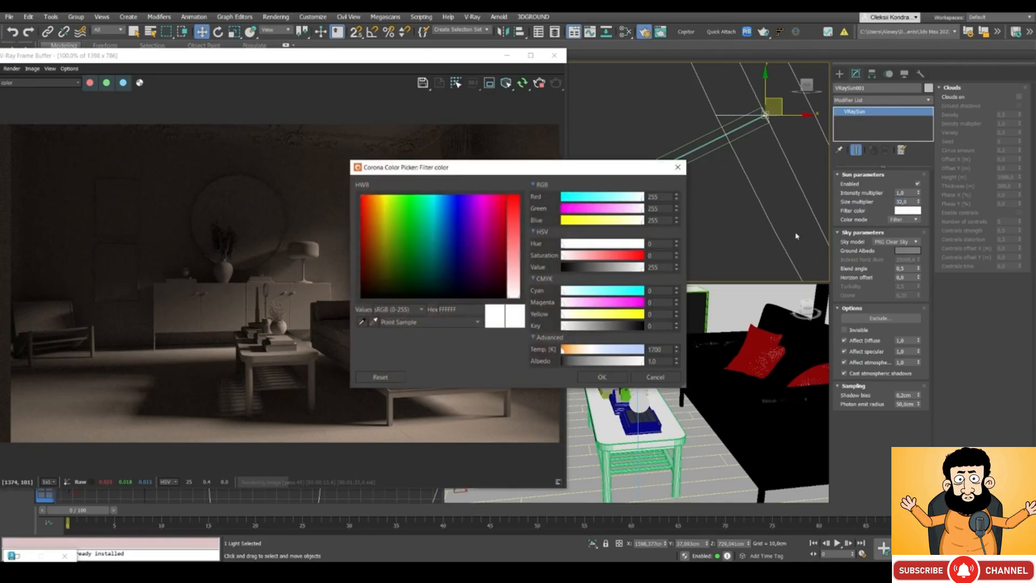
drag(592, 255, 559, 258)
click(602, 291)
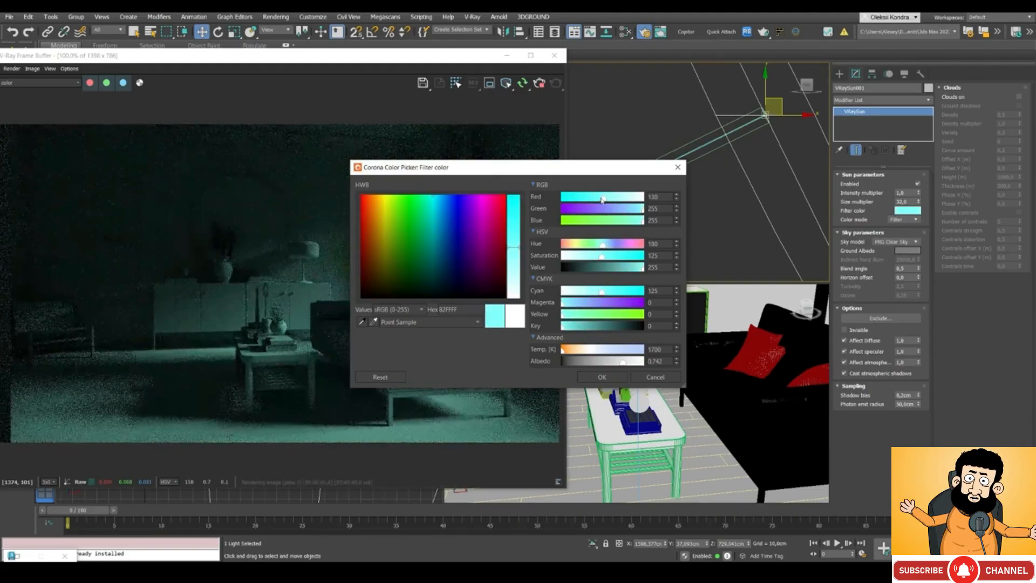
click(629, 211)
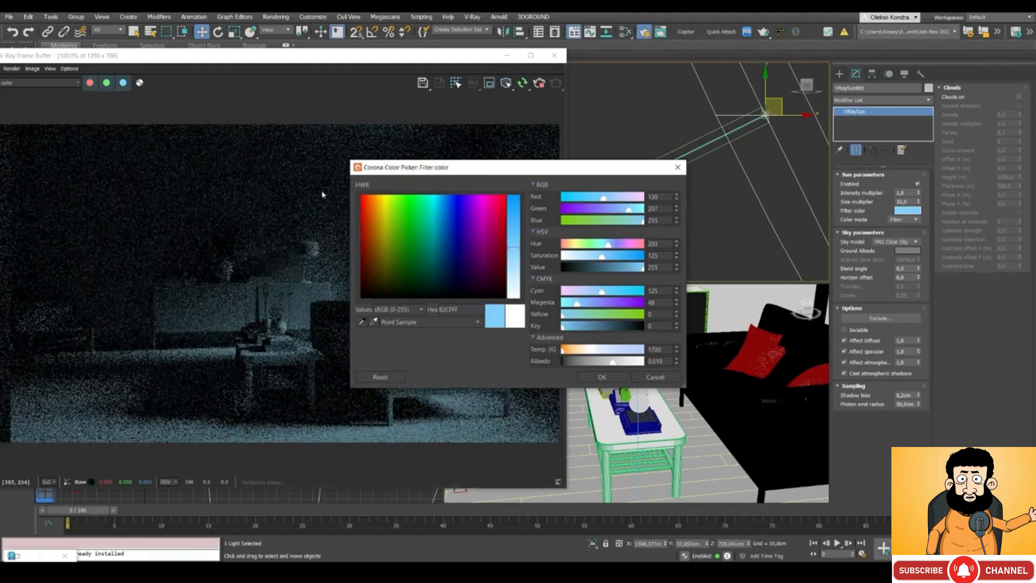
drag(395, 170, 474, 119)
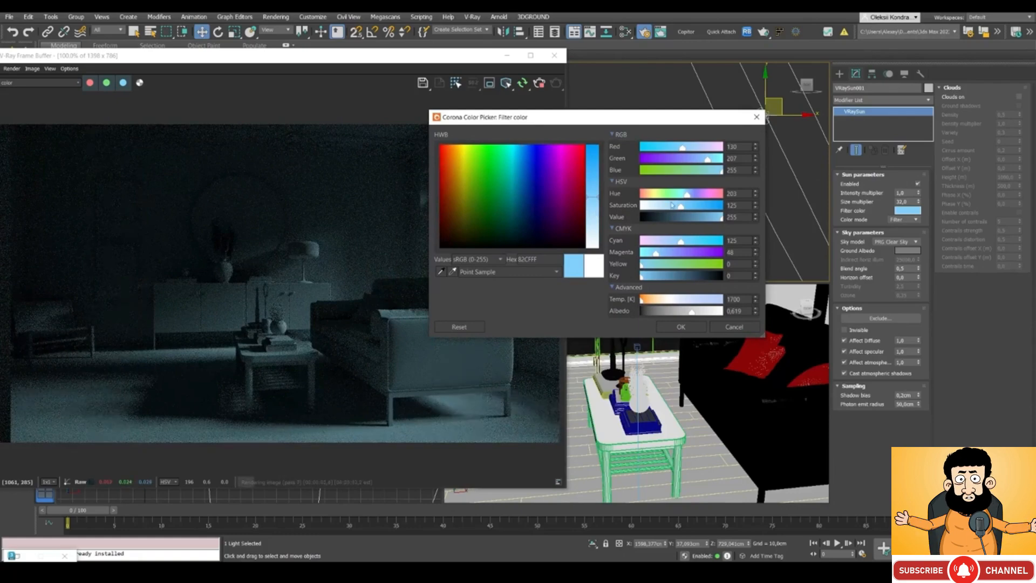
click(595, 213)
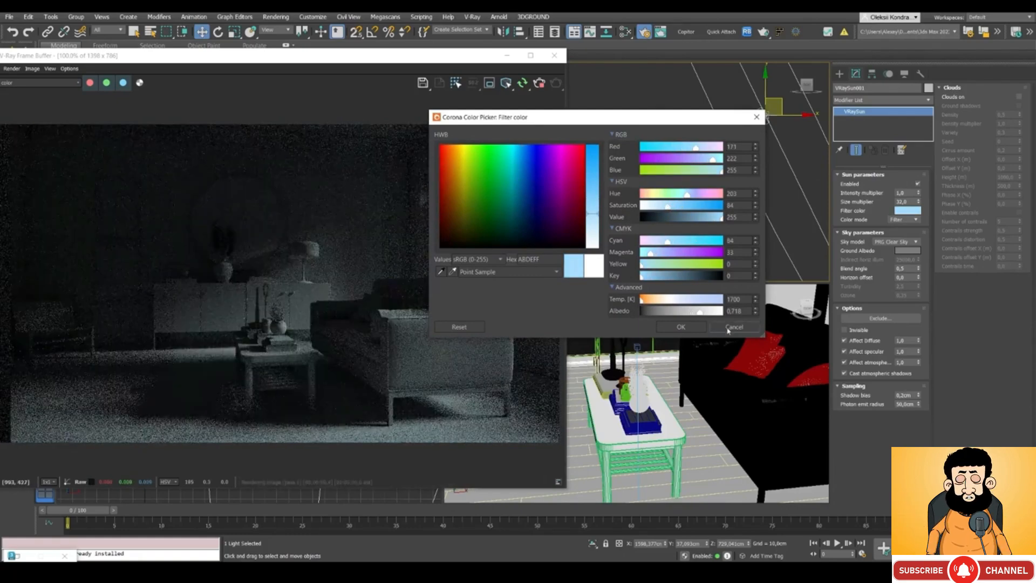
click(734, 327)
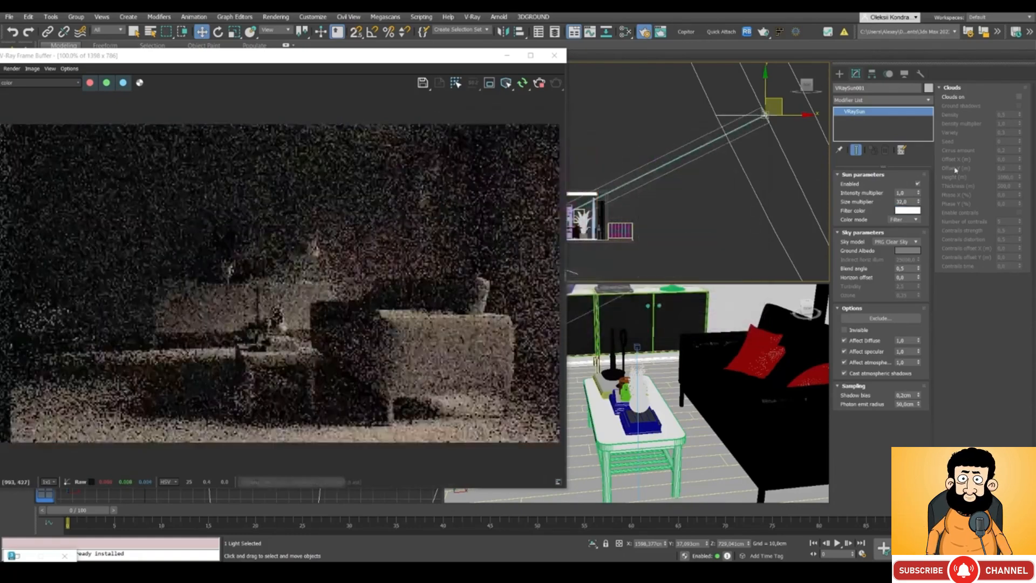
- Test the sun's Direct color mode with the frame buffer moved fully into view, raising the intensity multiplier to 10
click(901, 220)
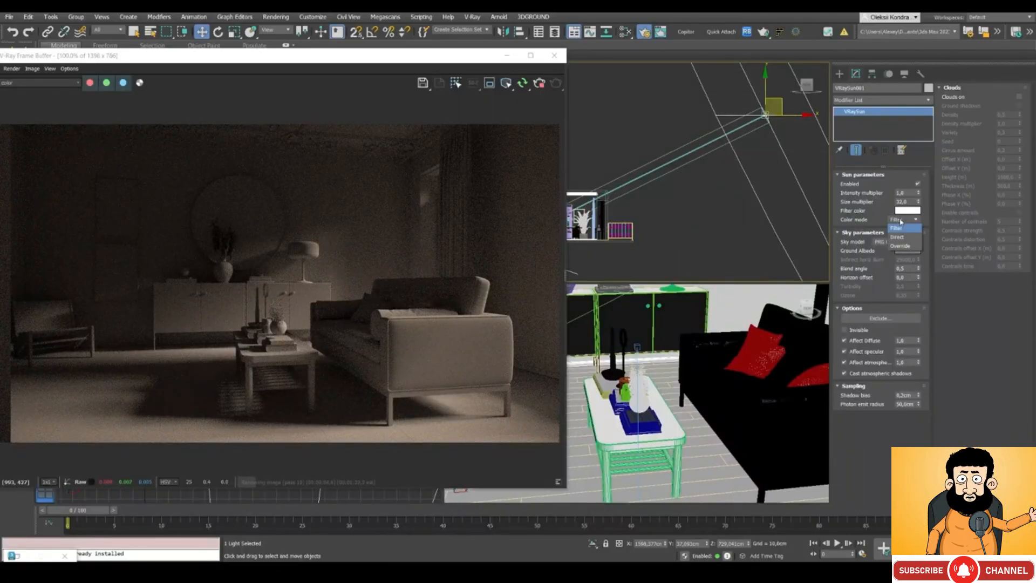
click(896, 237)
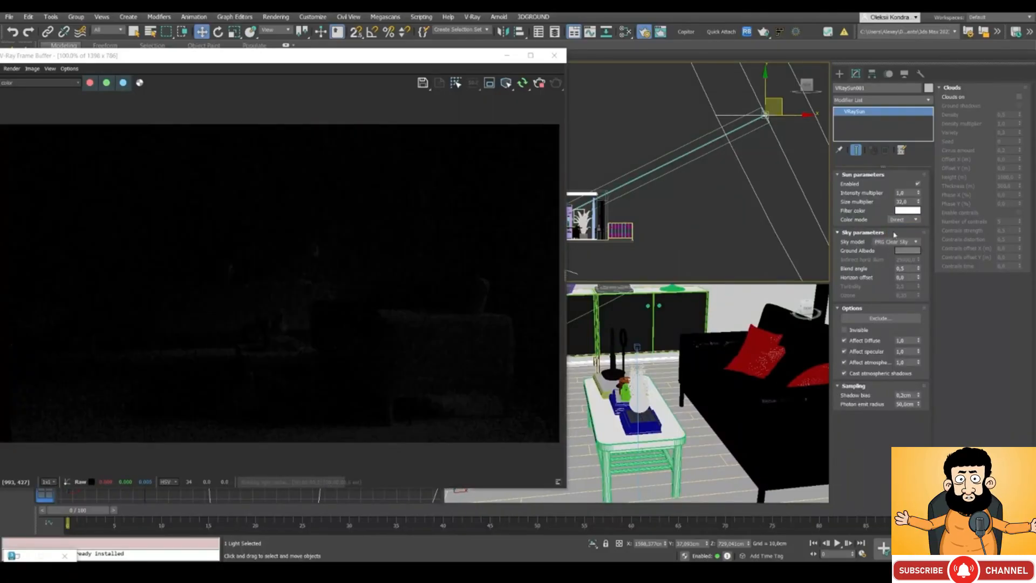
click(337, 351)
drag(311, 51, 420, 55)
drag(359, 61, 482, 50)
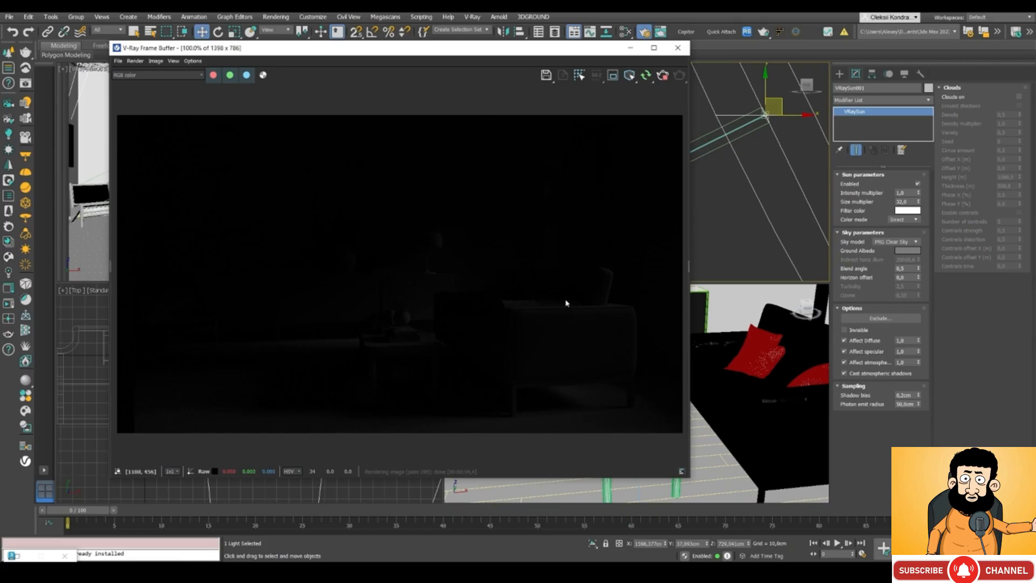
double_click(902, 193)
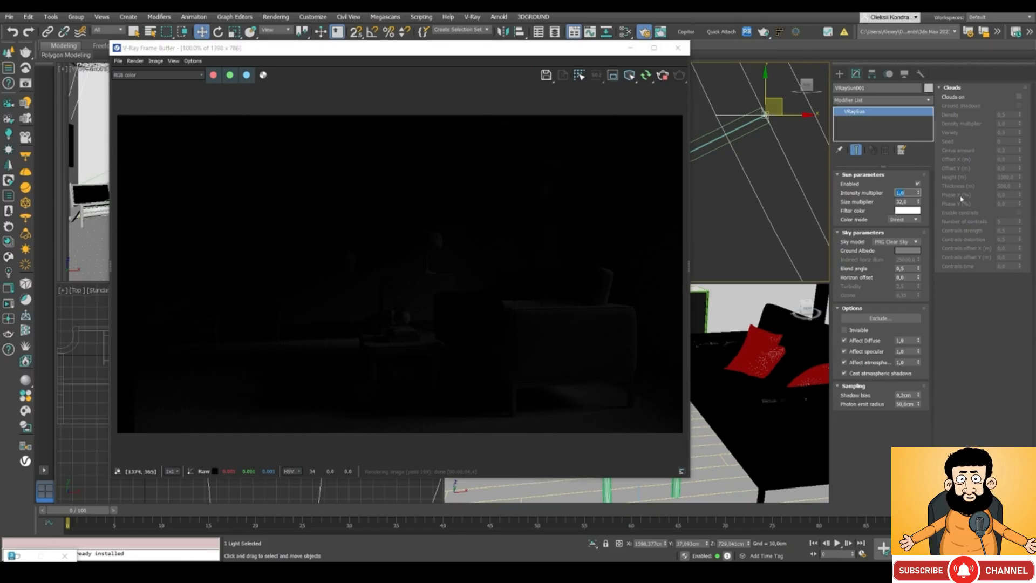
text(10)
key(Return)
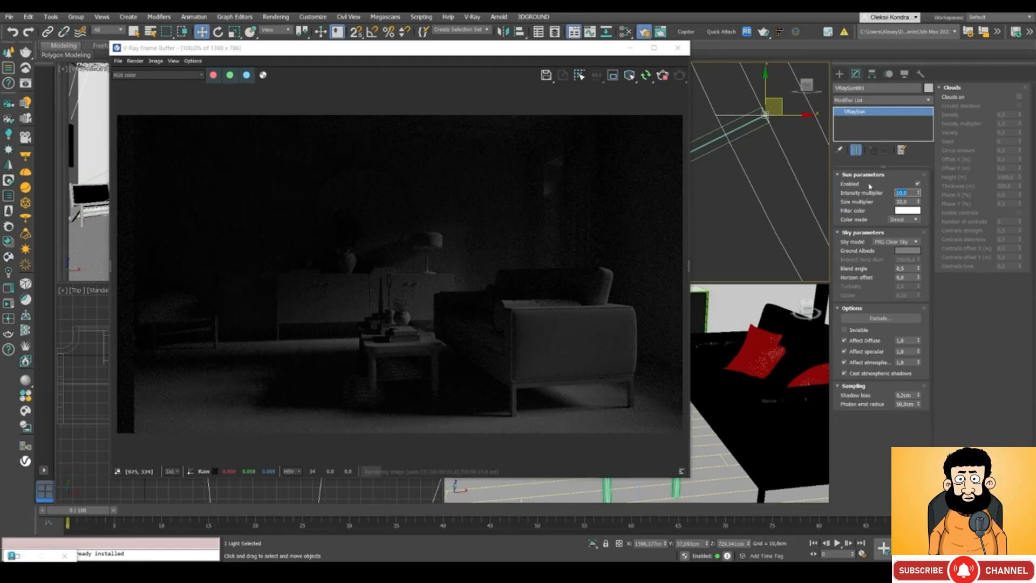
- Set the sun's color mode to Override, and try its intensity multiplier at 1 before setting it to 3
click(904, 219)
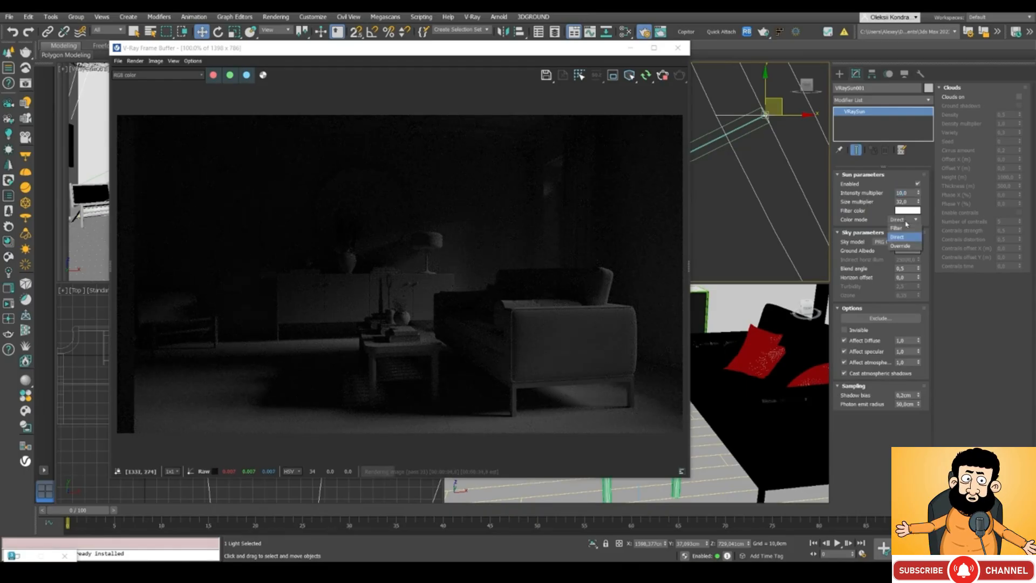
click(899, 246)
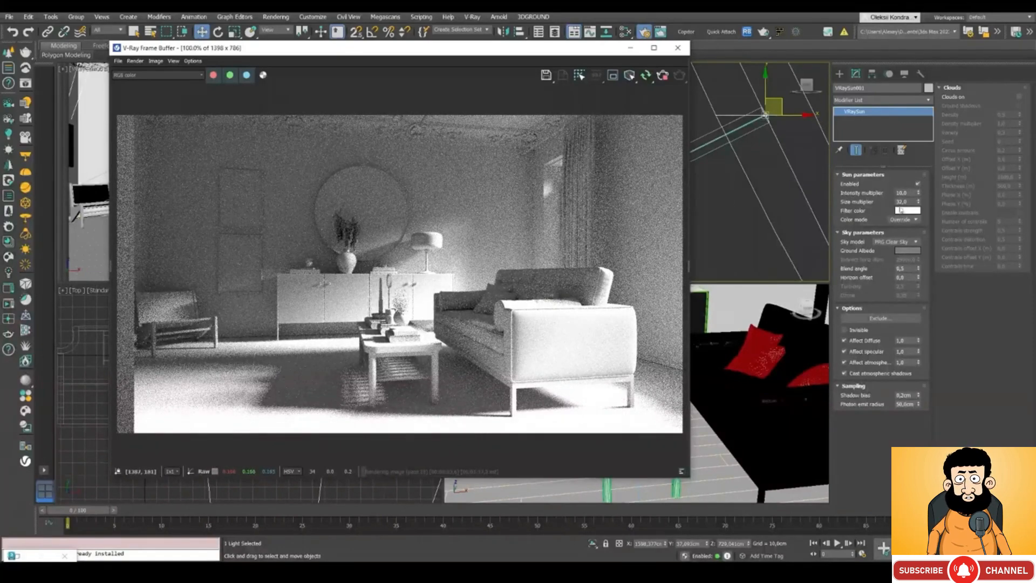
click(910, 194)
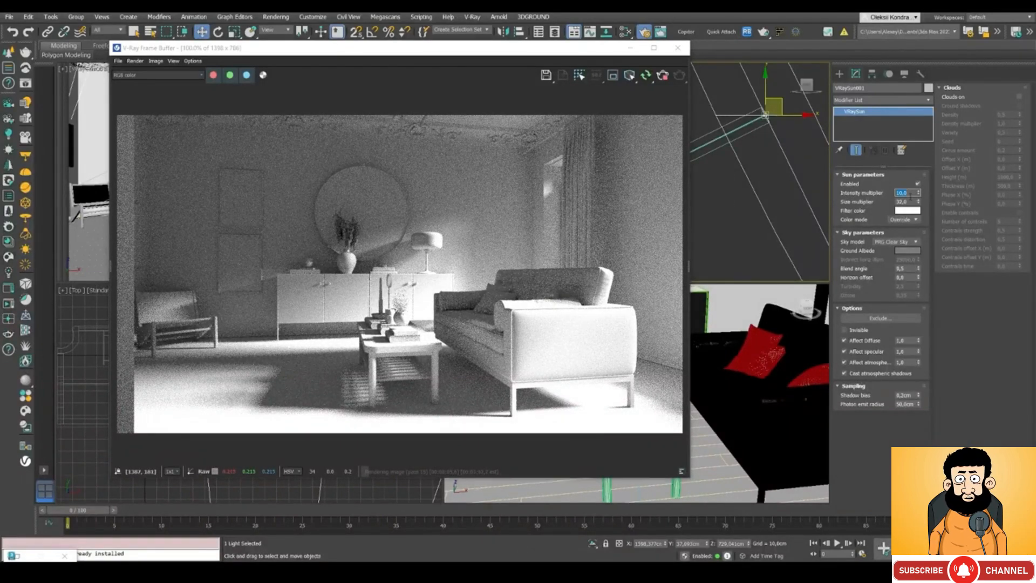
text(1)
key(Return)
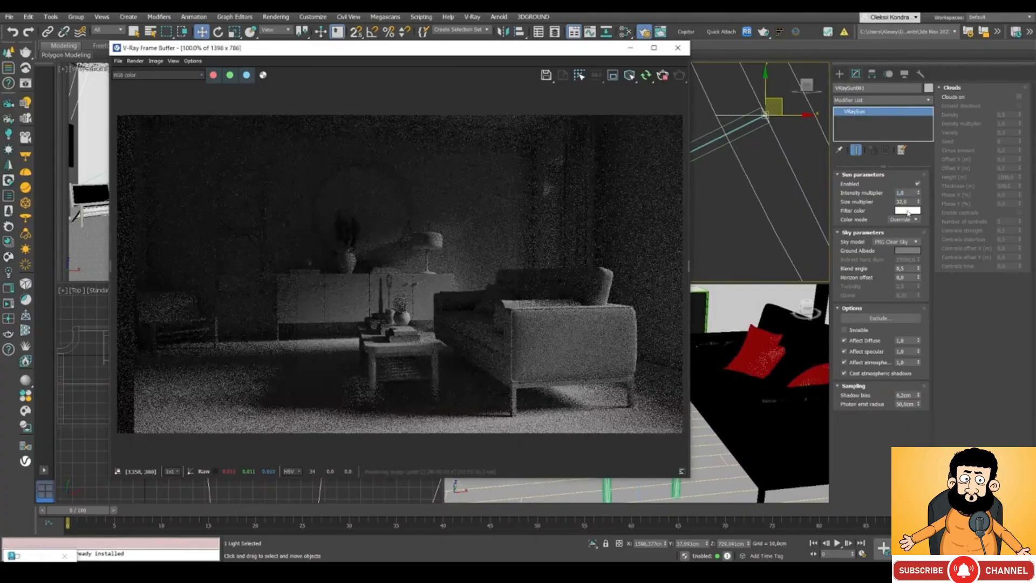
click(901, 192)
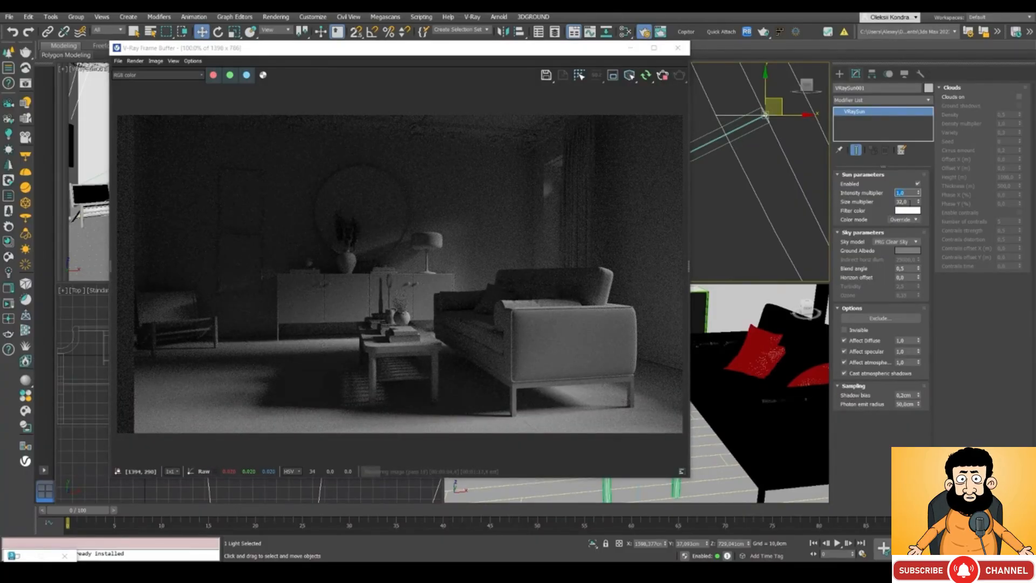
text(3)
key(Return)
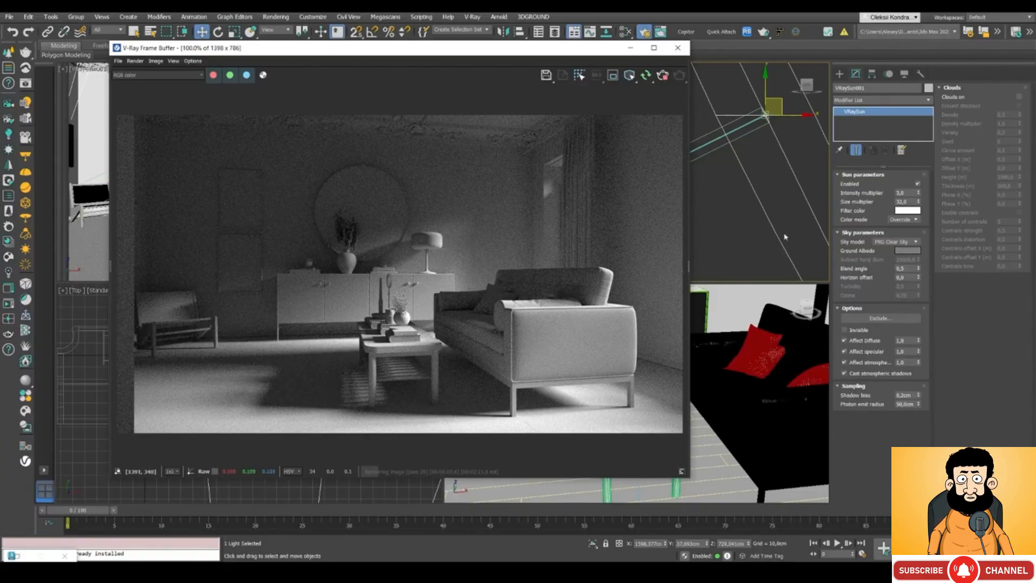
- Set the sun's size multiplier to 64
click(908, 201)
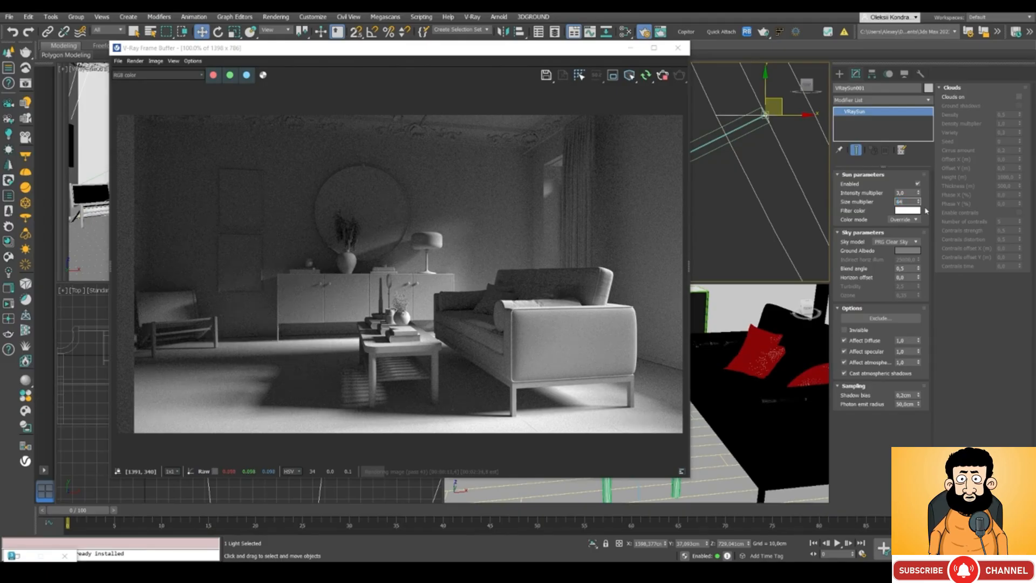
key(Return)
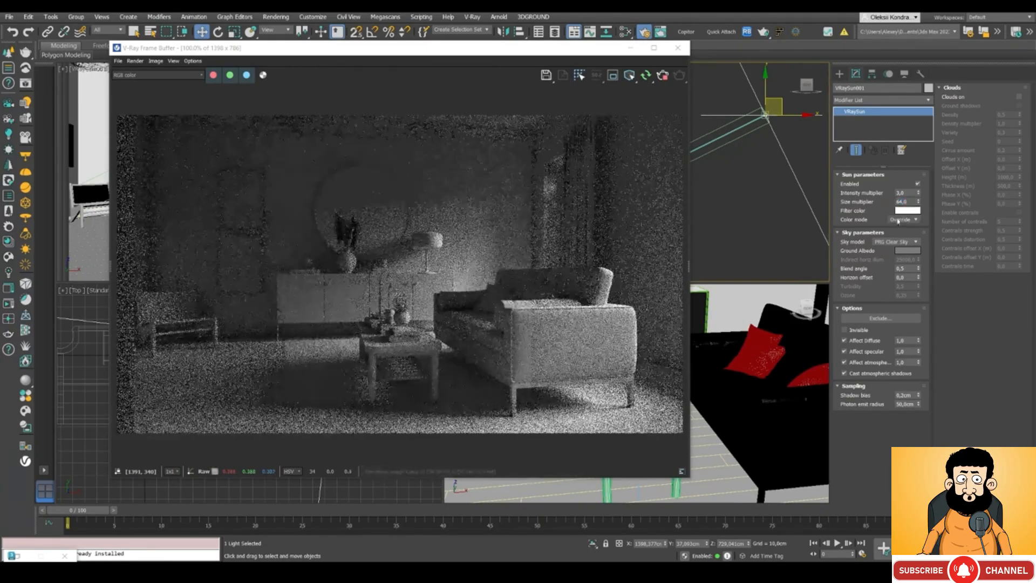
click(469, 370)
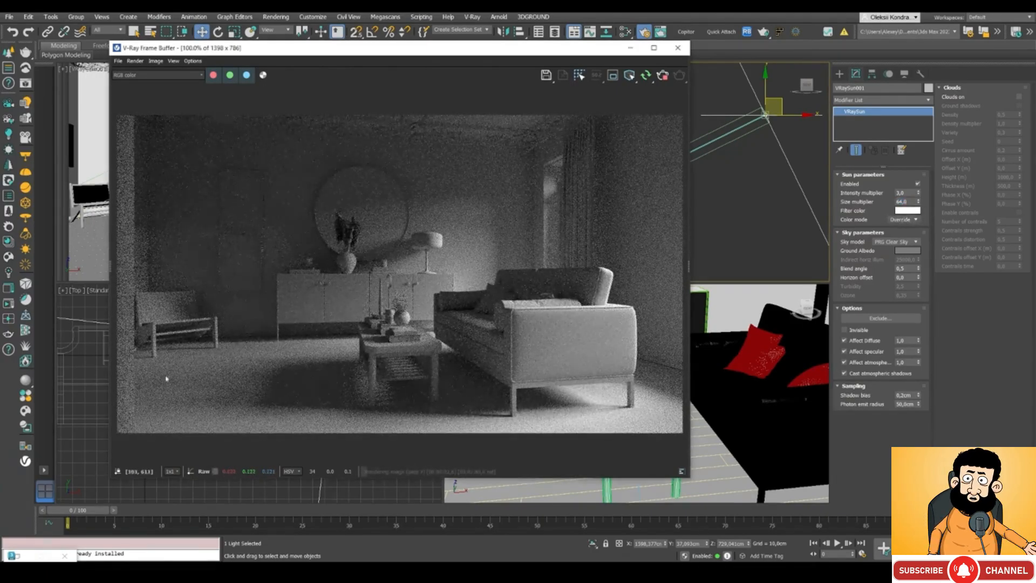
- Uncover the top view, lower the sun in front view to about Z 428 cm, and shift it in top view to about Y -341 cm
drag(269, 47, 583, 33)
middle_click(301, 379)
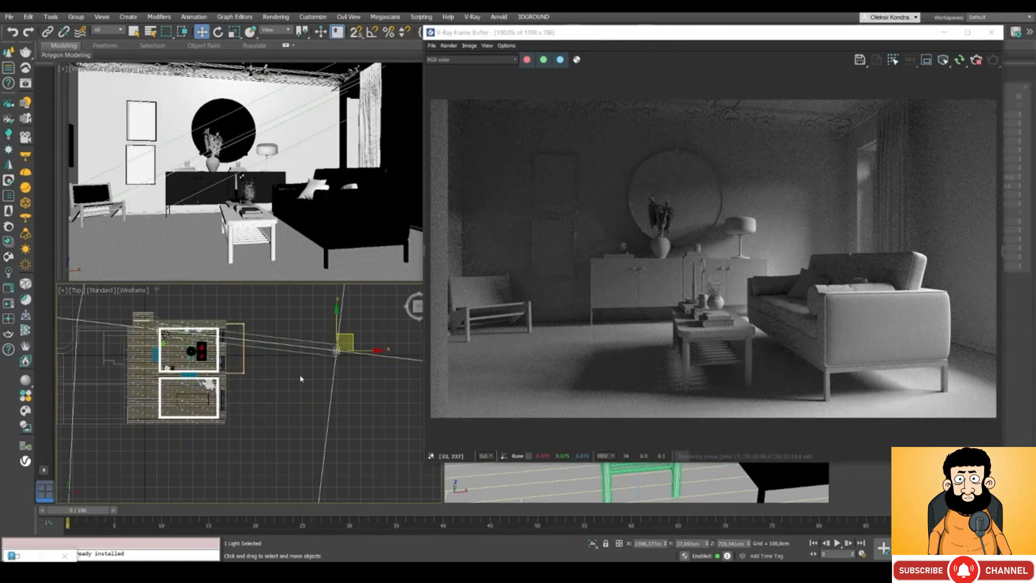
key(f)
middle_drag(223, 386, 170, 403)
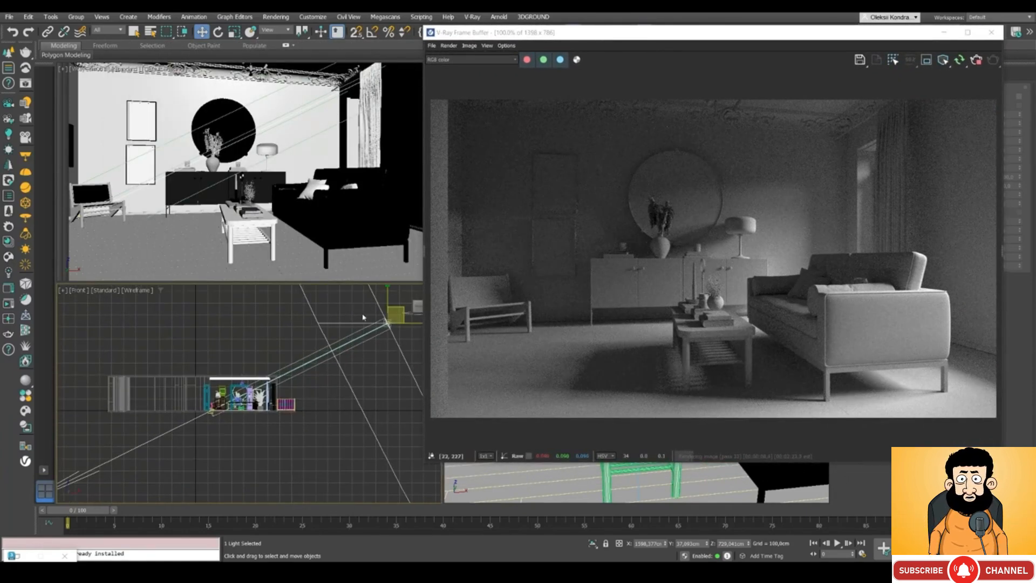
middle_drag(347, 317, 309, 325)
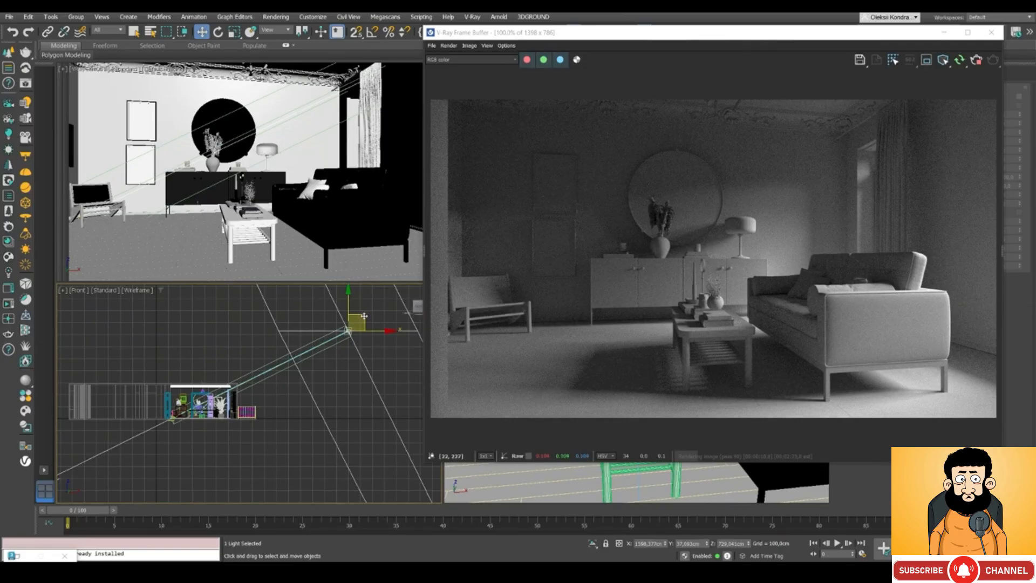
drag(364, 315, 369, 353)
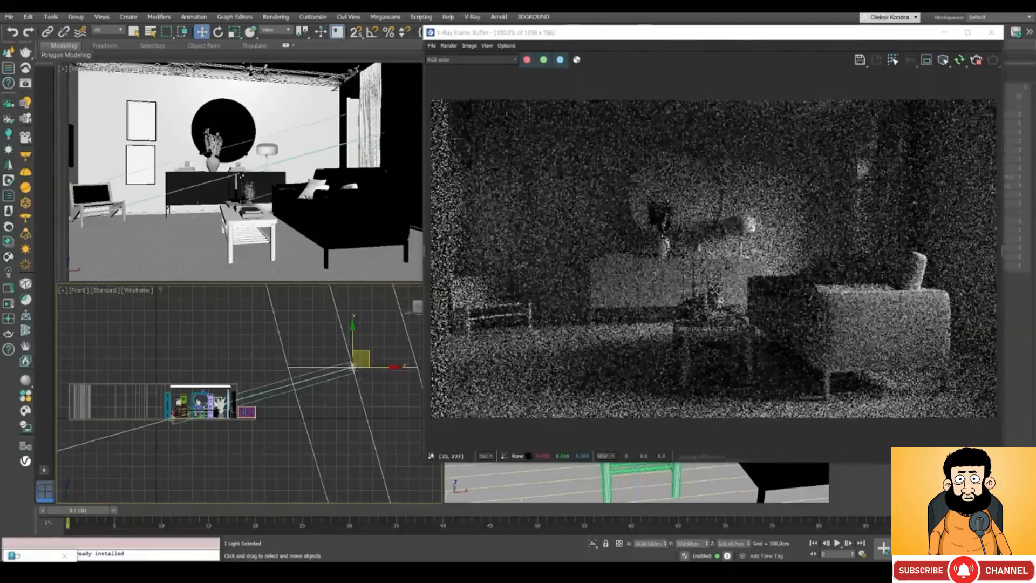
key(t)
drag(347, 337, 344, 382)
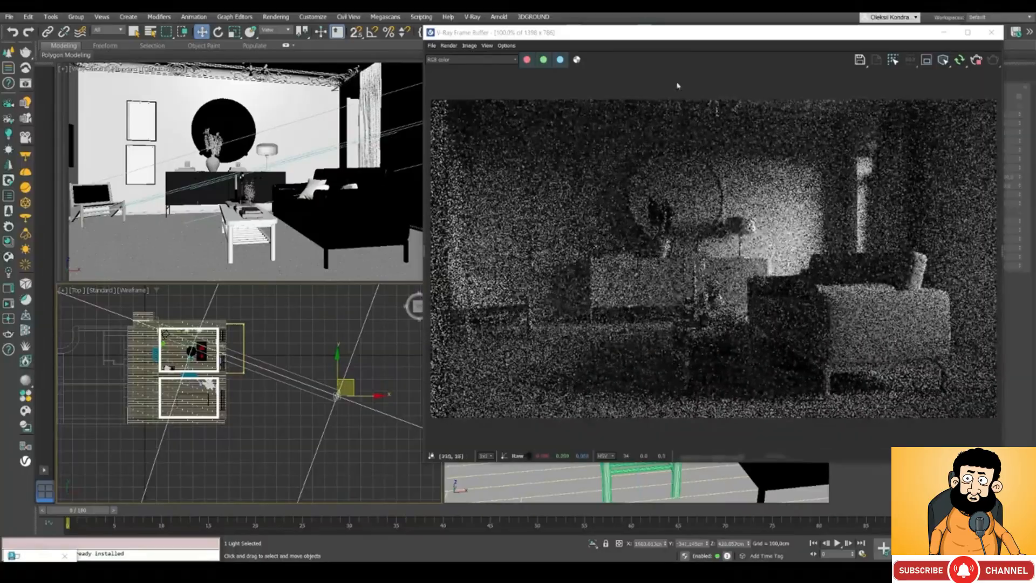
- Move the frame buffer clear of the sun's parameters and examine the light and soft shadows in the render
drag(620, 39, 383, 46)
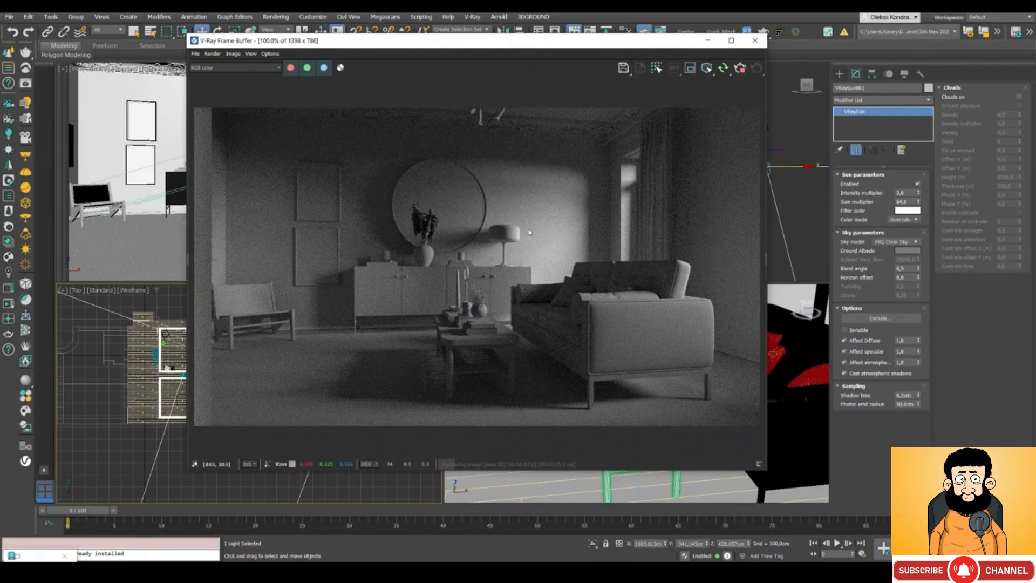
drag(422, 43, 473, 32)
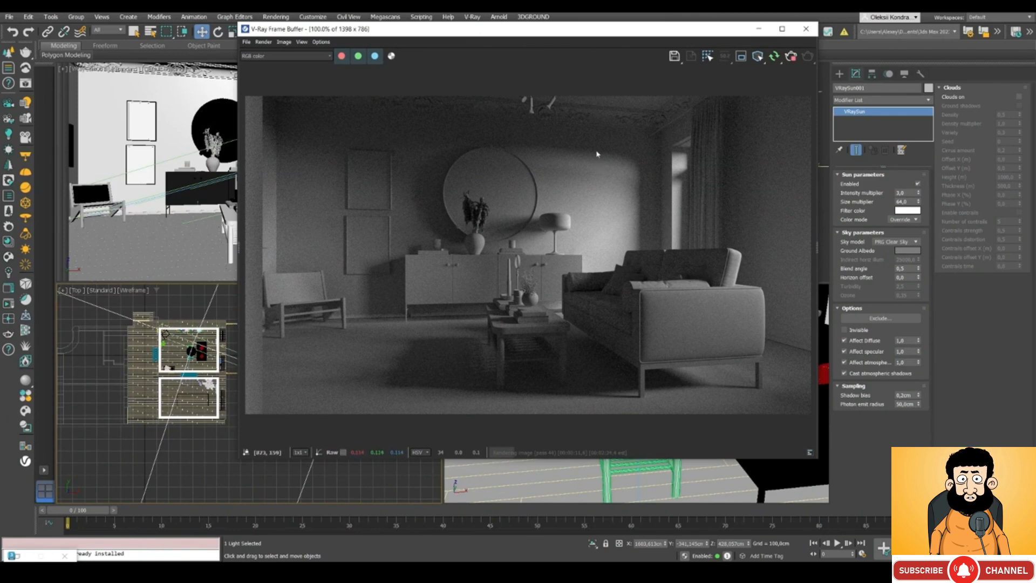
scroll(619, 176, up, 2)
scroll(594, 188, down, 2)
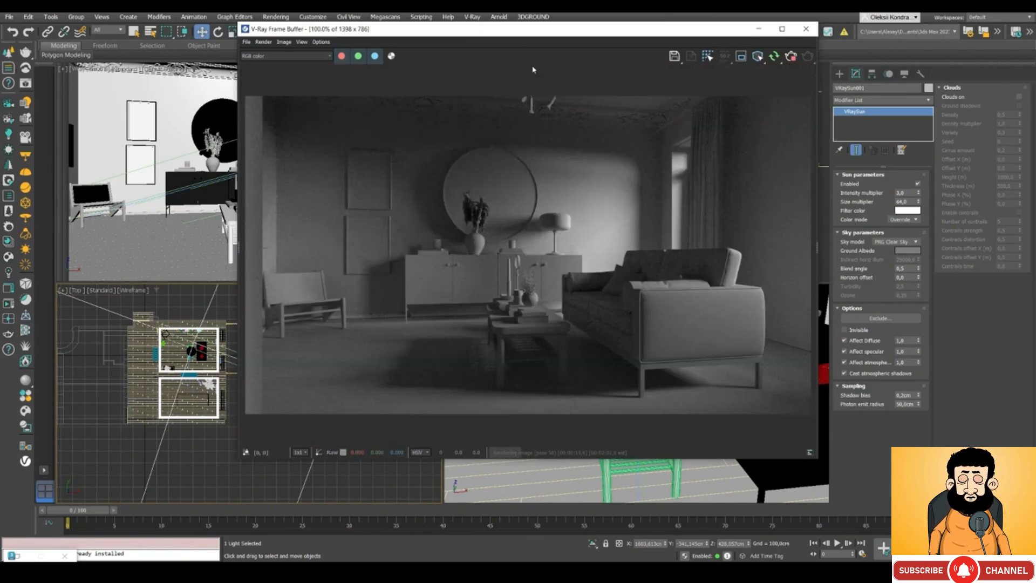
drag(572, 34, 556, 42)
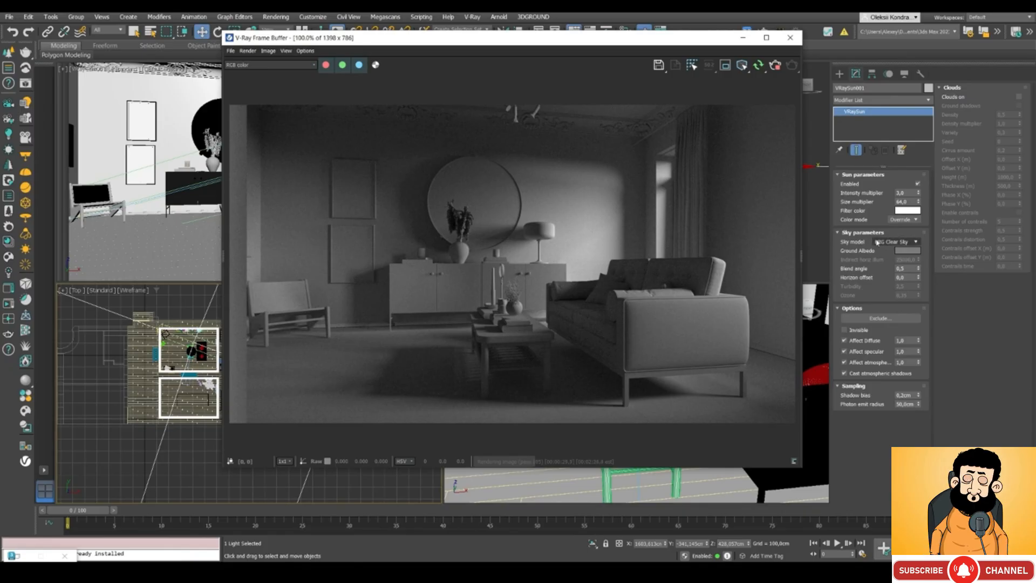
- Try the CIE Clear sky model on the sun, and restore PRG Clear Sky
click(895, 242)
click(886, 260)
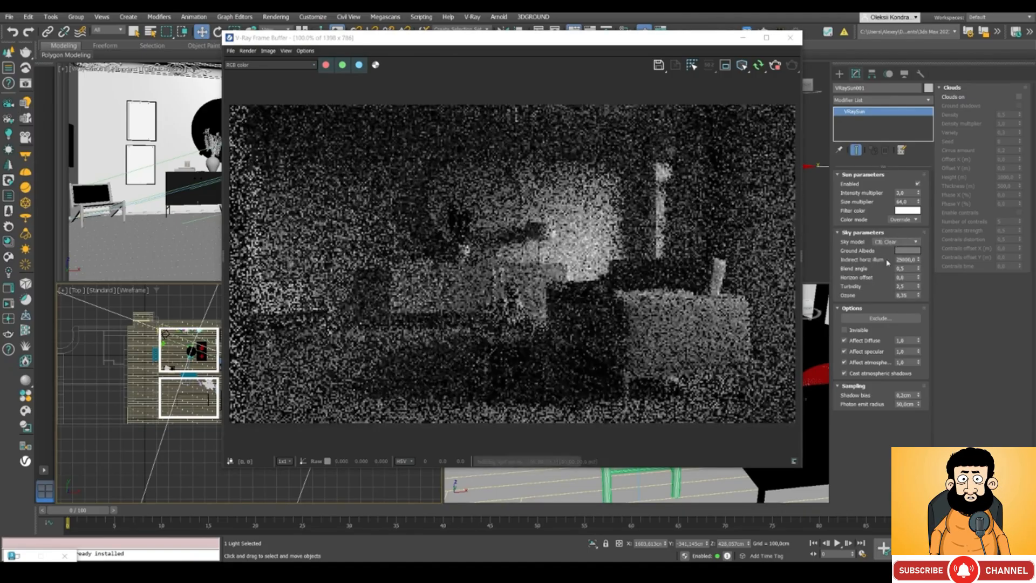
click(888, 243)
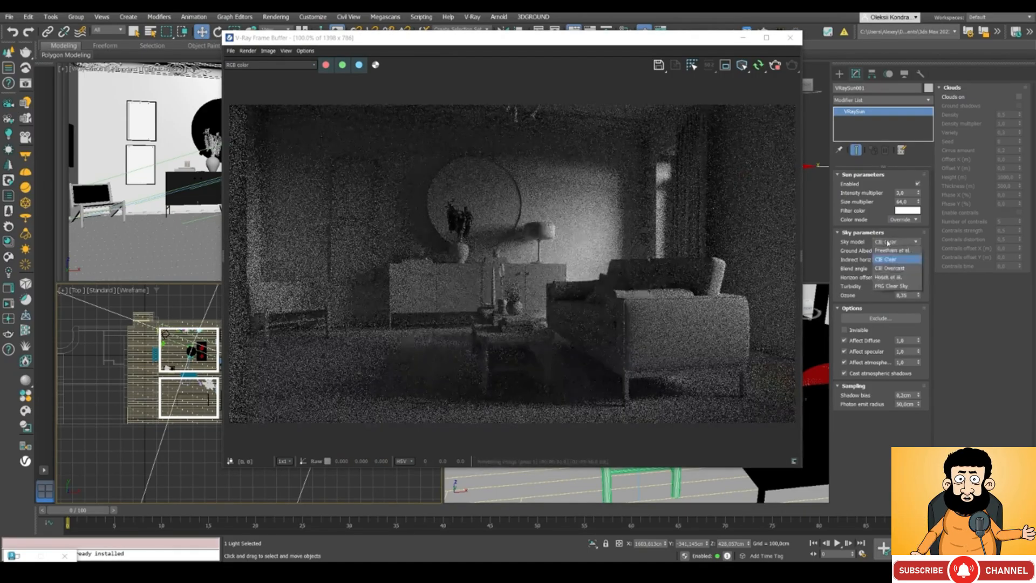
click(892, 286)
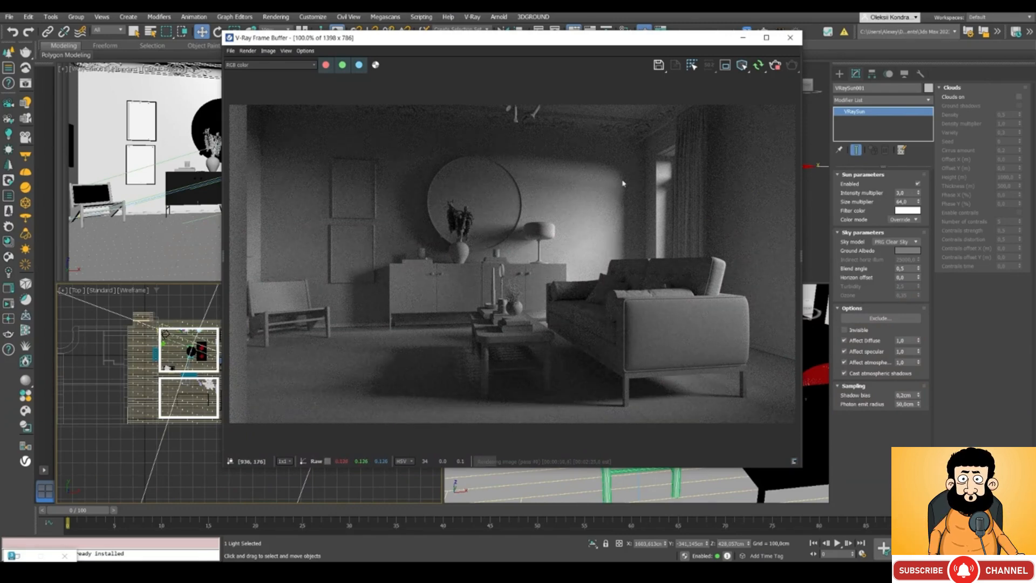
- Try a near-white ground albedo with RGB values of 236, and cancel the color change
click(912, 251)
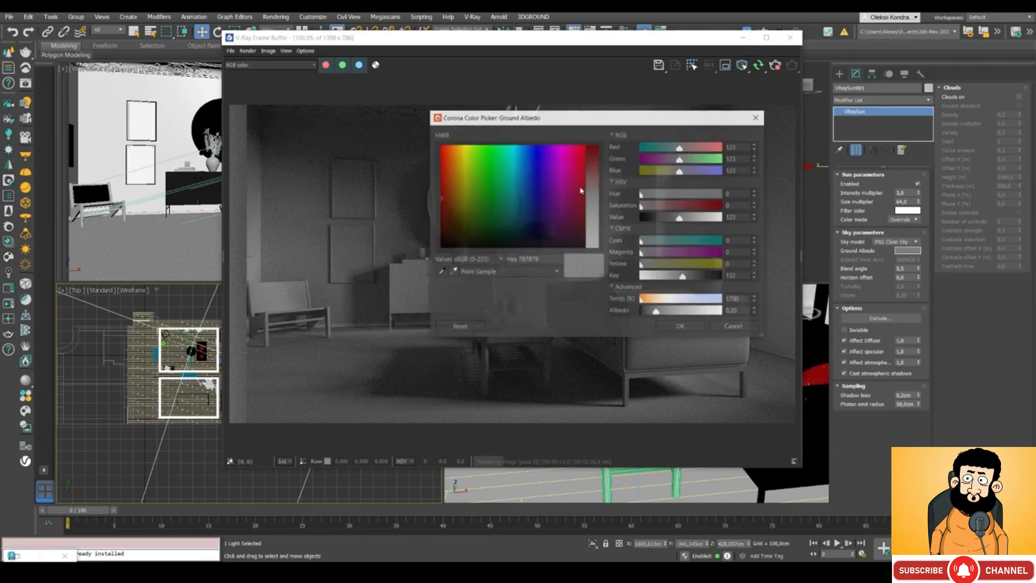
drag(707, 218, 719, 217)
drag(594, 117, 421, 222)
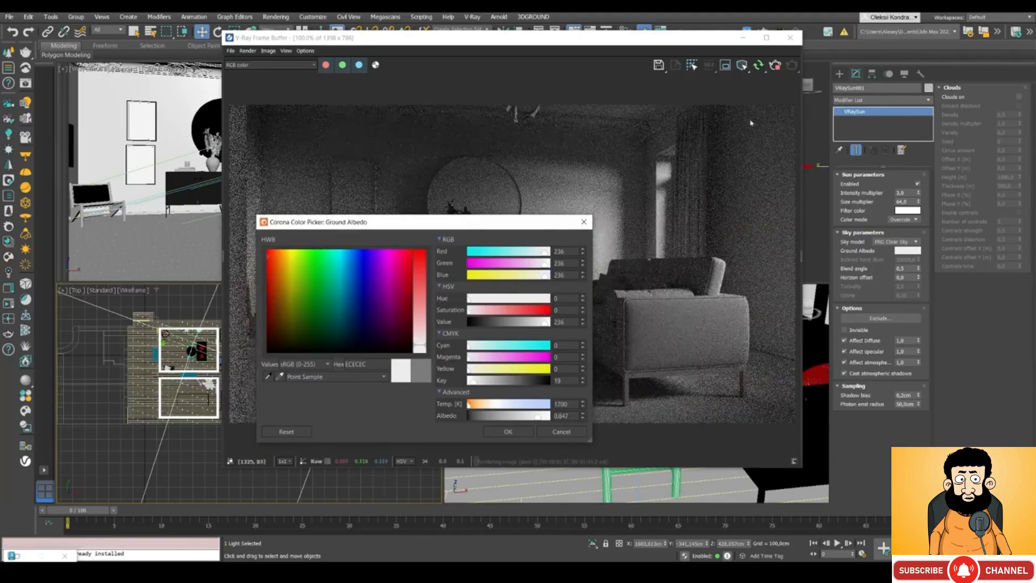
click(561, 431)
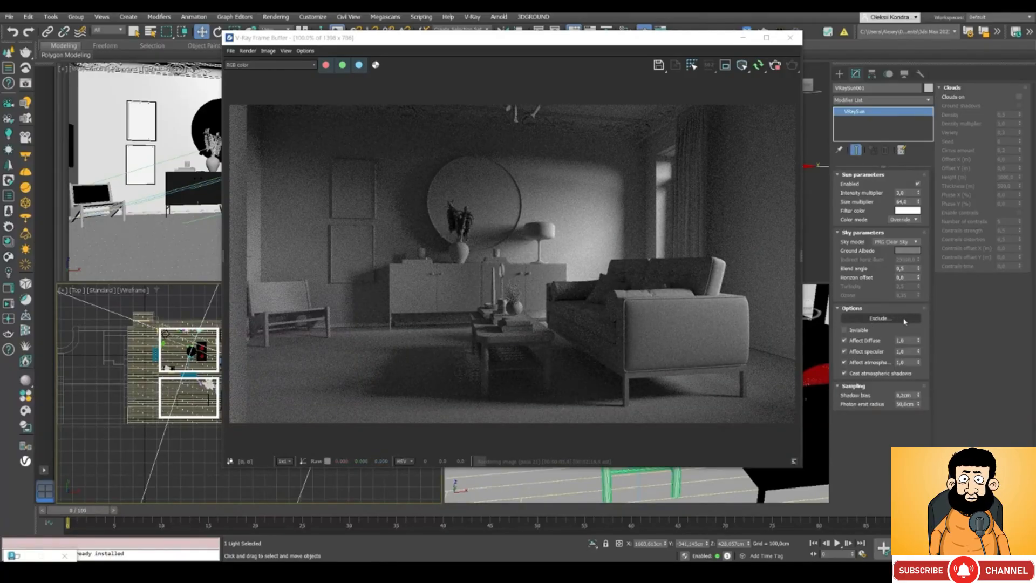
- Uncover the camera view, select all parts of the table lamp on the sideboard, and group them as LAMP
drag(498, 45, 667, 65)
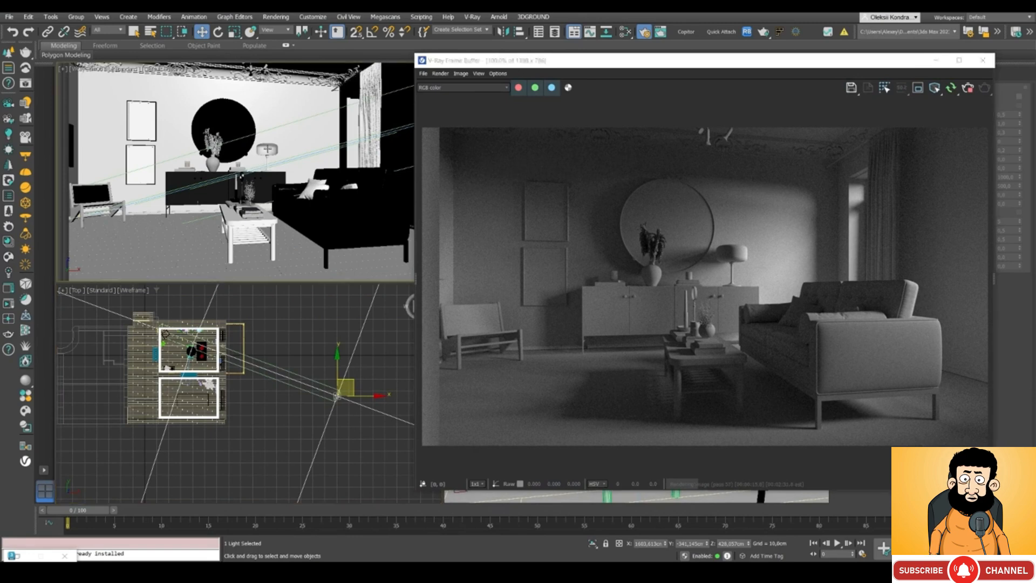
click(267, 149)
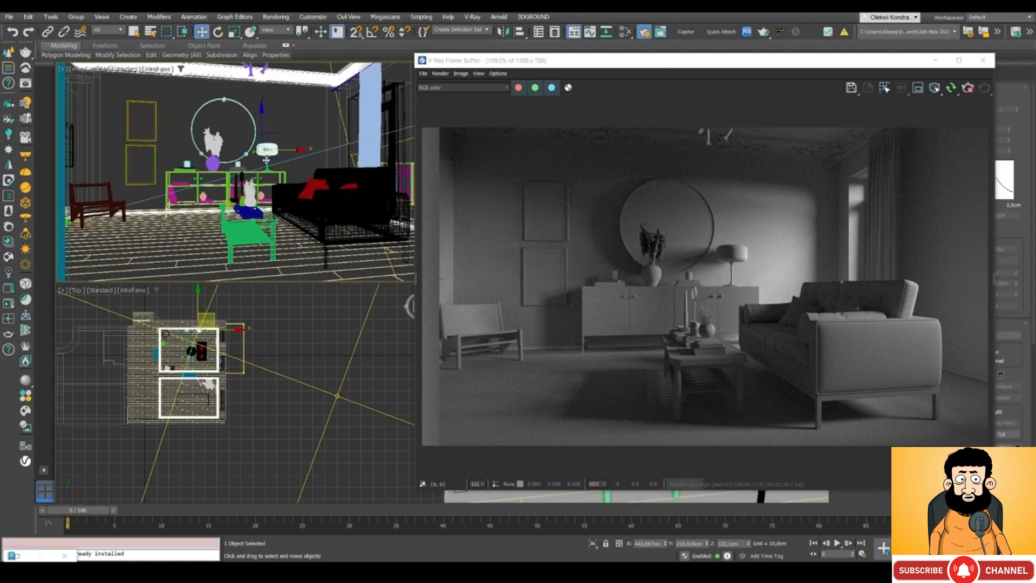
ctrl+click(268, 171)
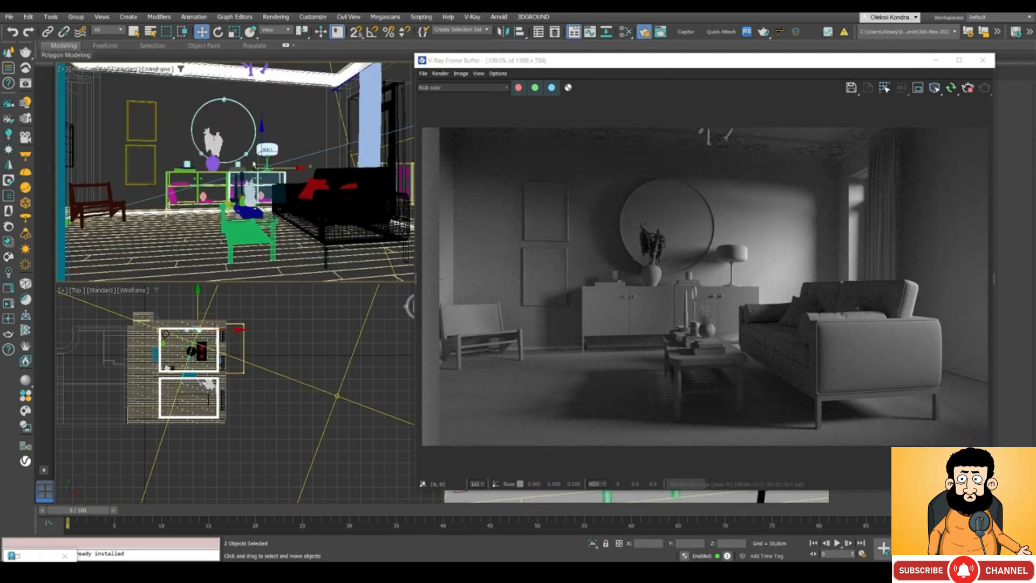
click(291, 115)
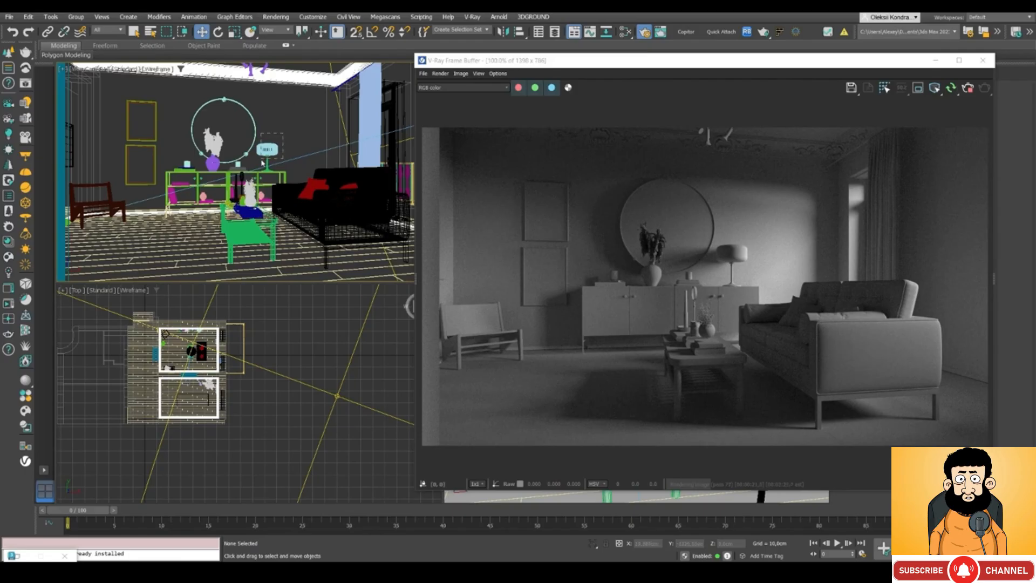
drag(262, 161, 263, 162)
click(76, 17)
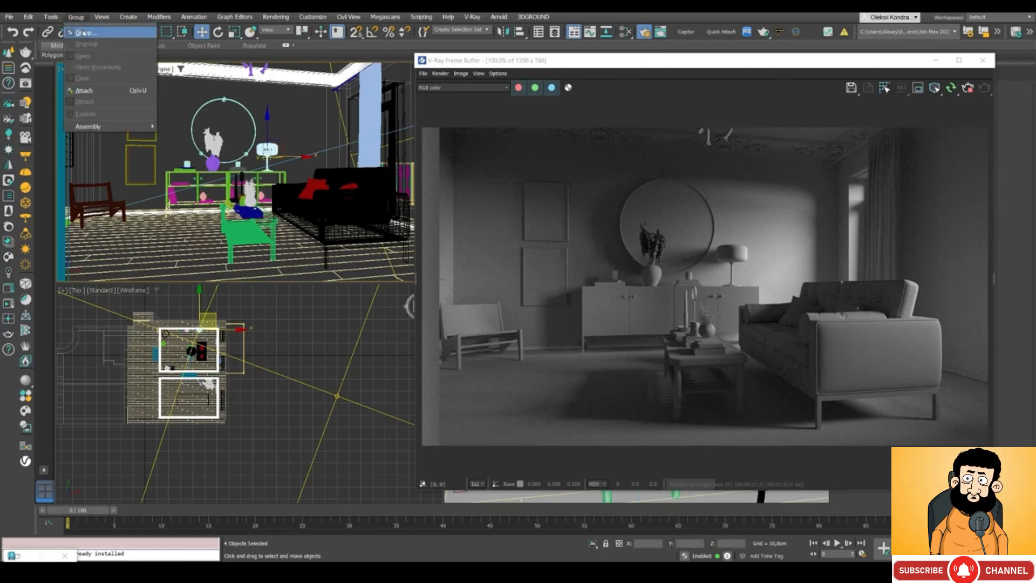
click(81, 28)
text(La)
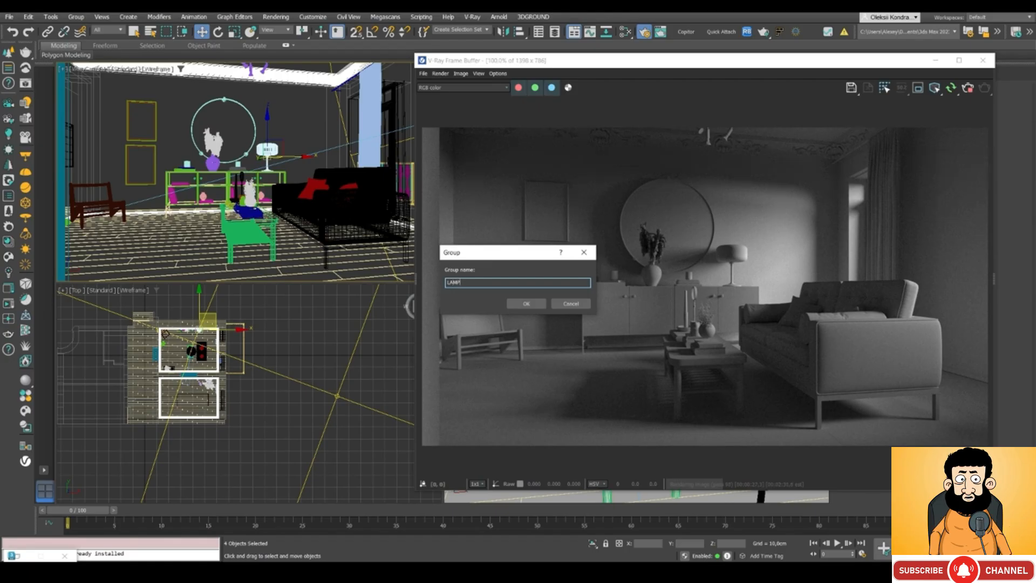
key(Return)
- Exclude the LAMP group from both illumination and shadow casting of the V-Ray sun
drag(570, 64, 366, 73)
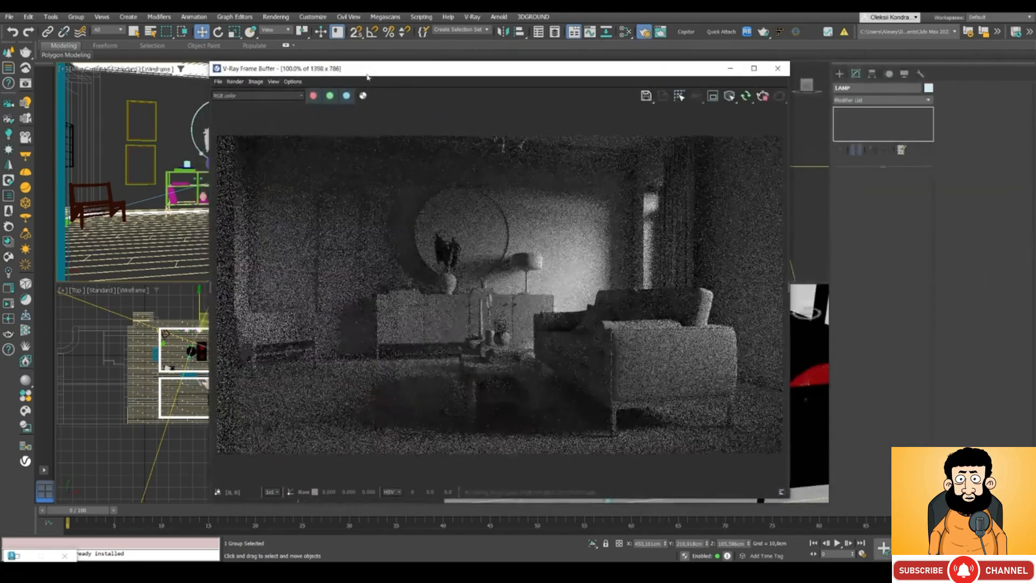
click(156, 477)
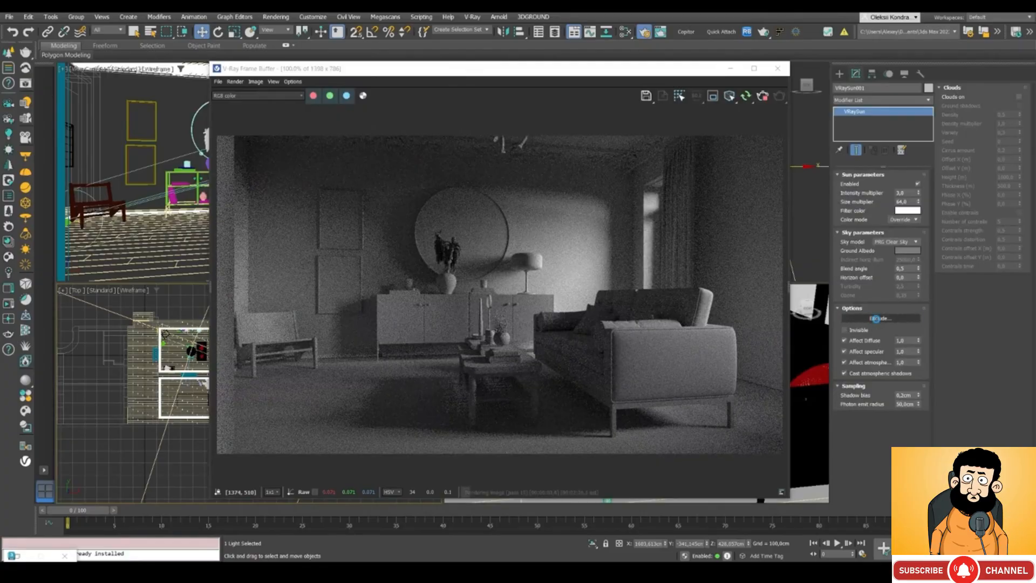
click(878, 320)
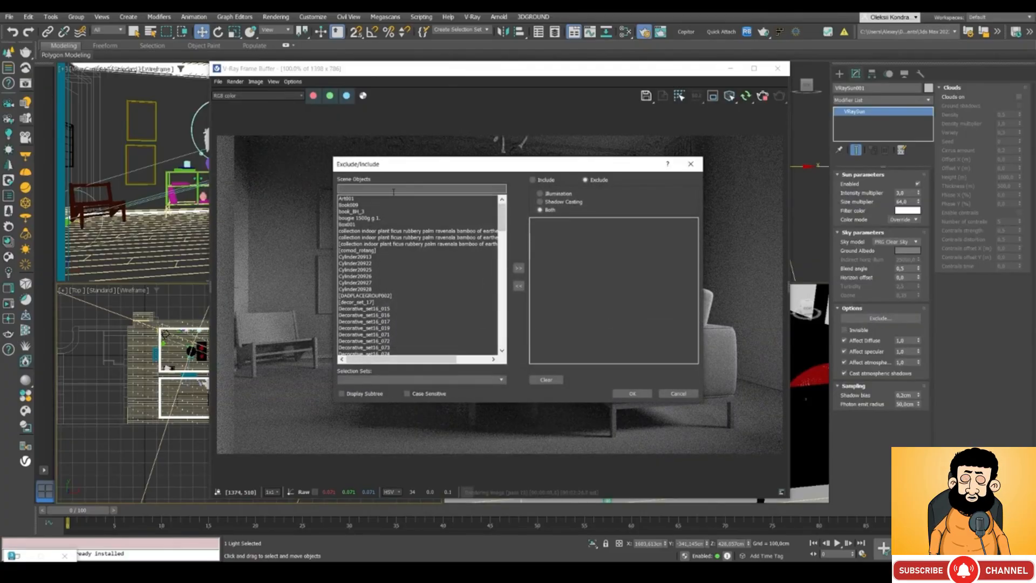
text([l)
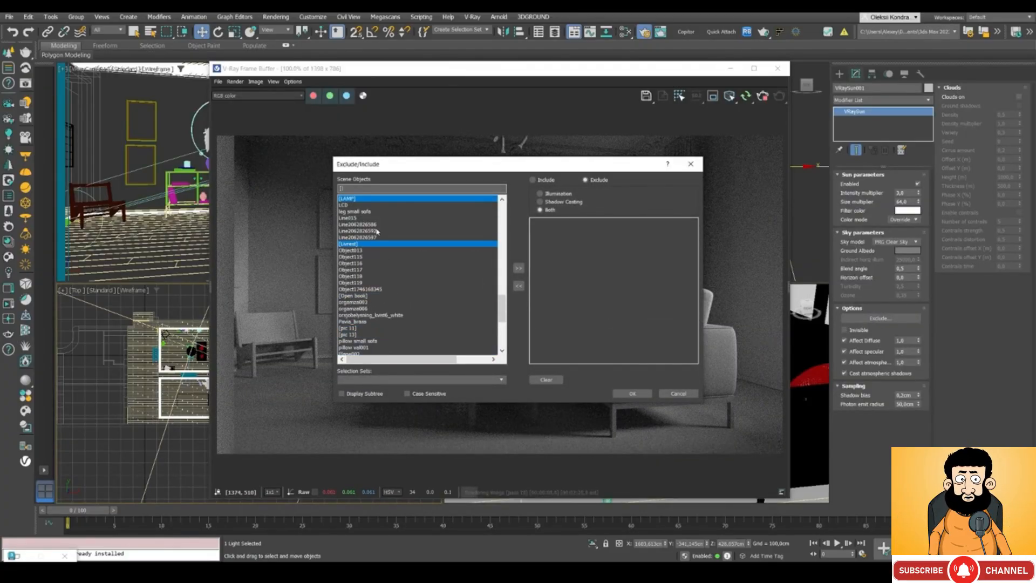
click(348, 199)
click(519, 268)
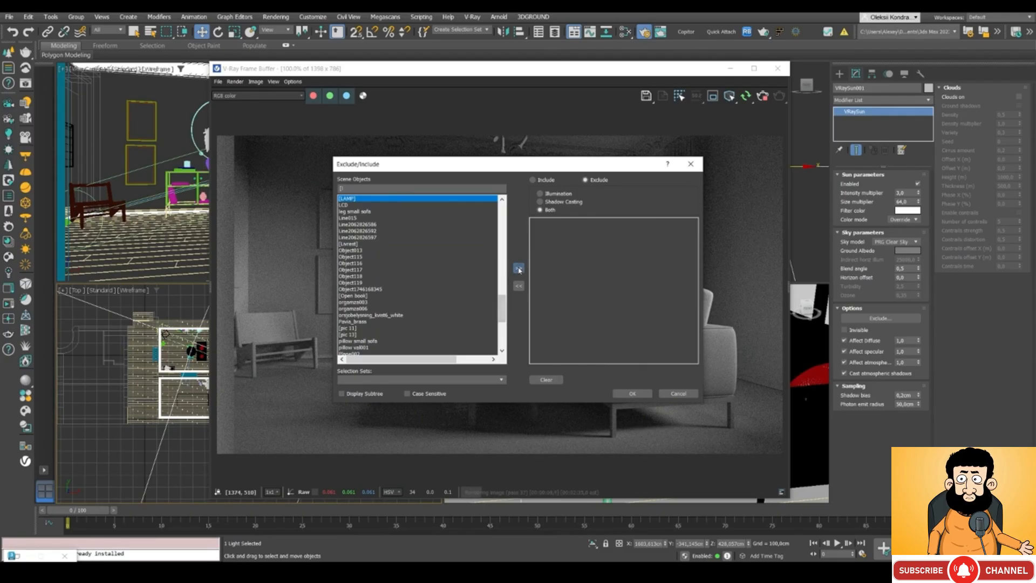
click(628, 393)
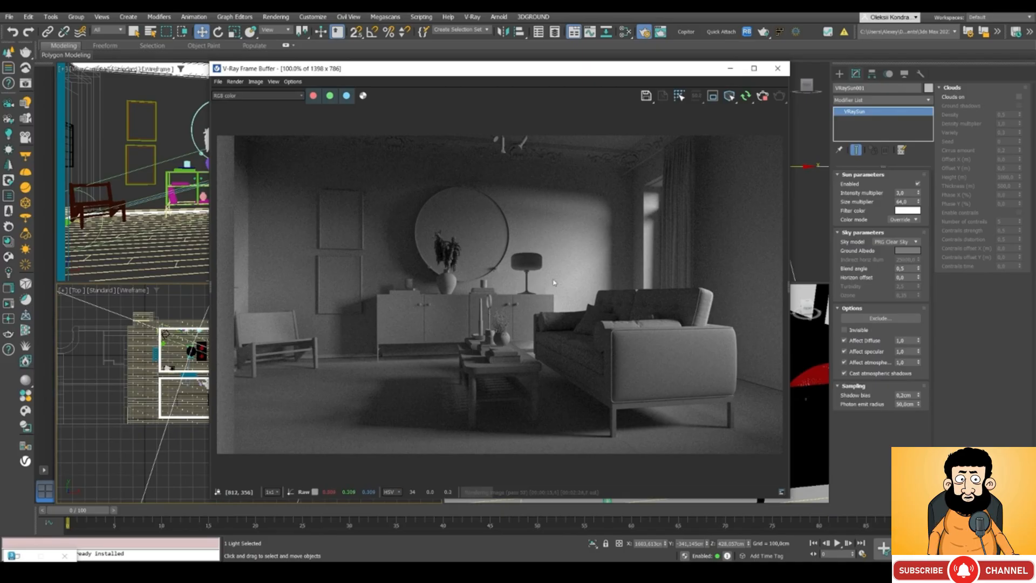
- Remove the LAMP group from the sun's exclude list
click(879, 318)
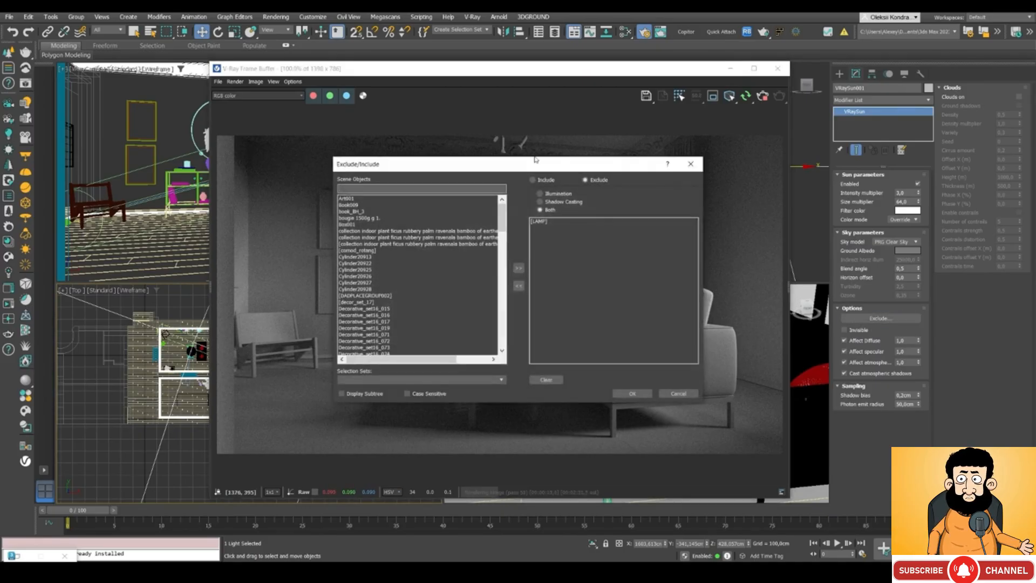
click(548, 222)
click(519, 286)
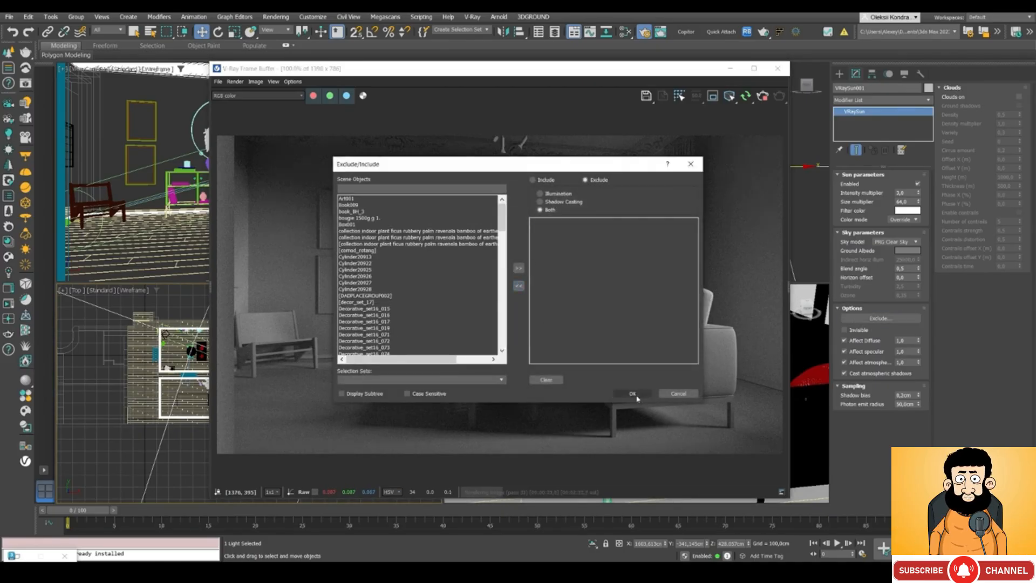
click(632, 393)
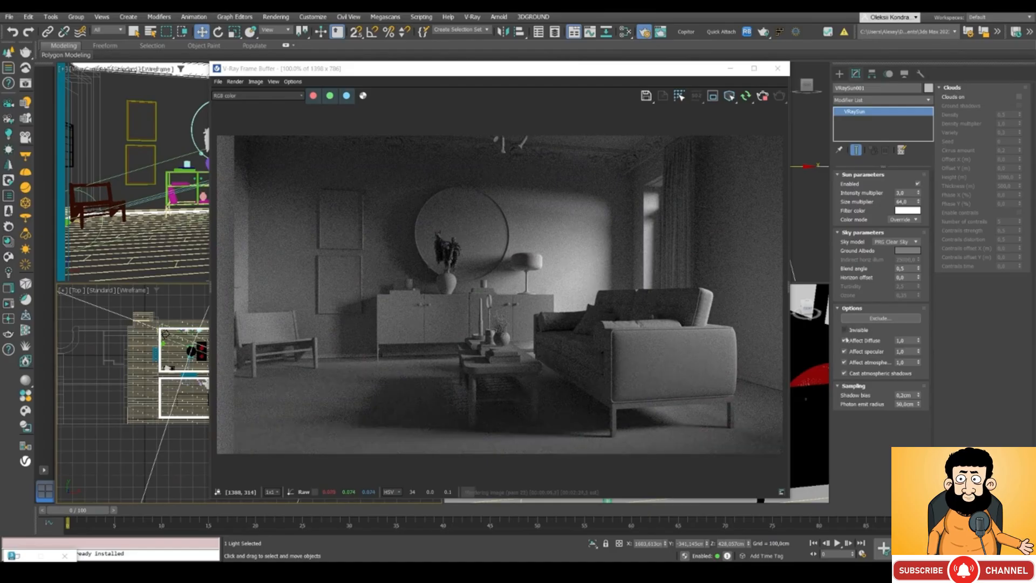
- Clone the V-Ray camera in the top view as a copy placed beside the armchair, facing the sofa and windows
drag(564, 68, 584, 58)
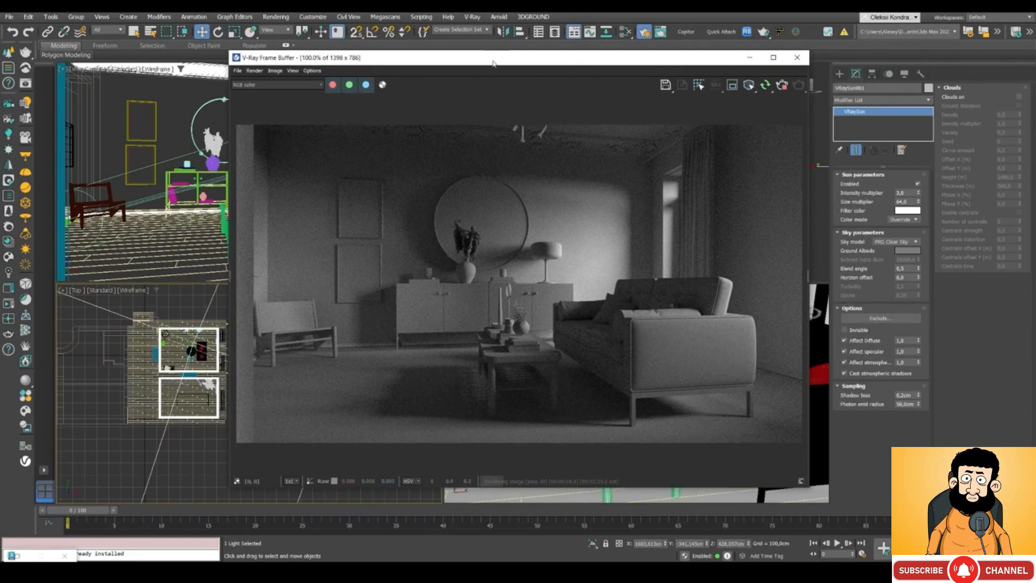
drag(492, 64, 737, 57)
scroll(171, 371, up, 2)
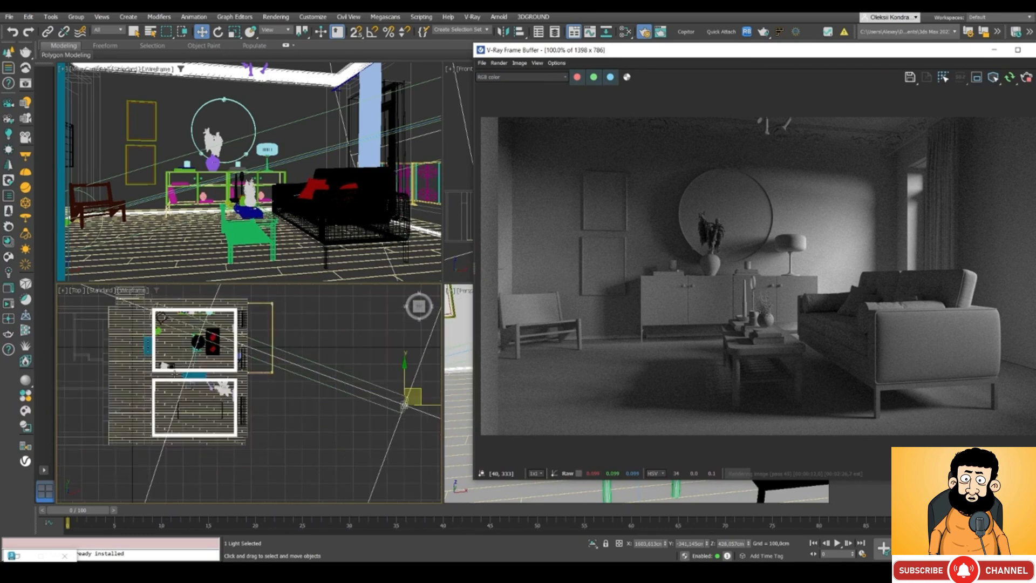
click(312, 407)
scroll(189, 391, up, 6)
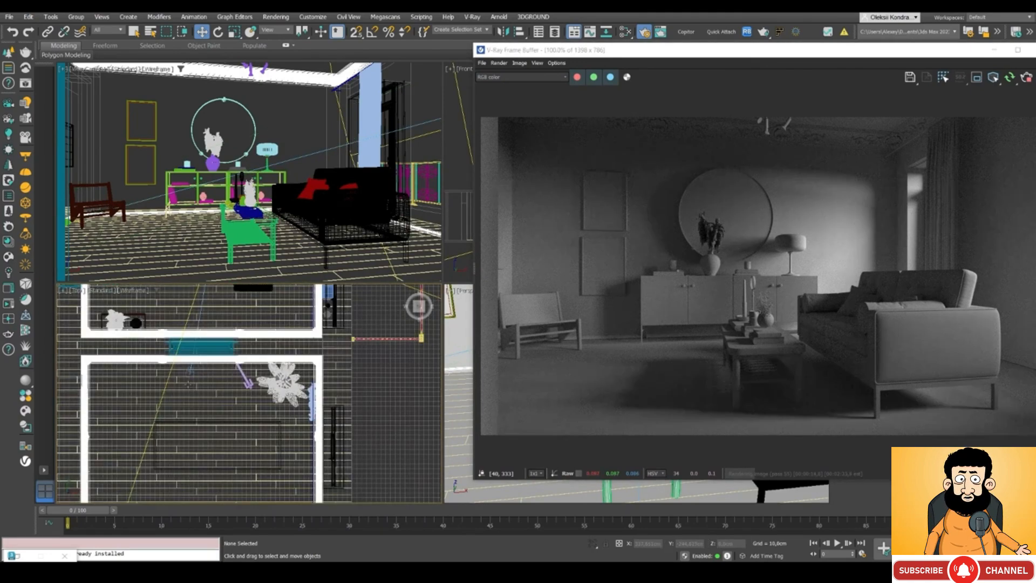
middle_drag(189, 372, 236, 481)
click(236, 479)
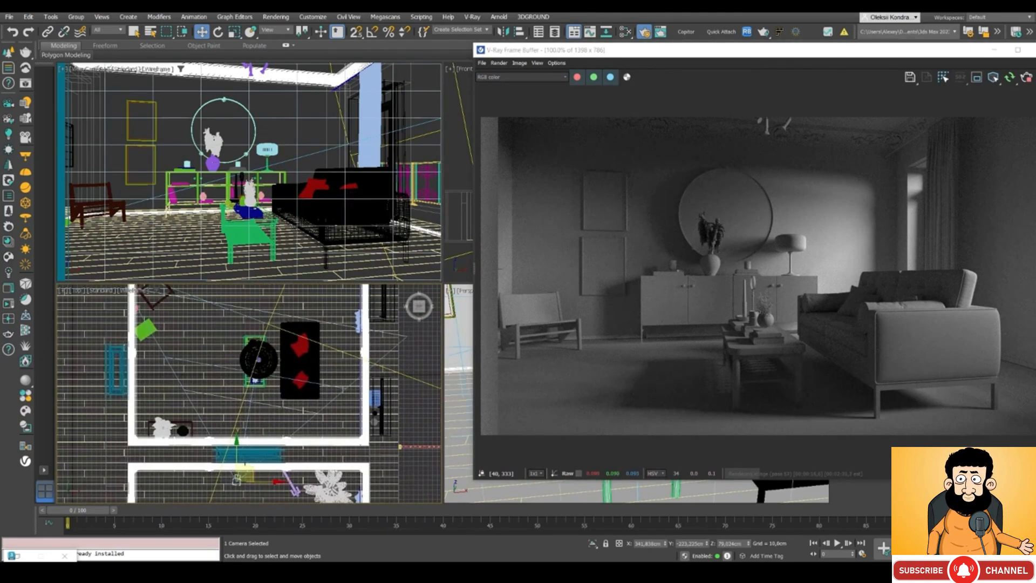
drag(237, 478, 156, 311)
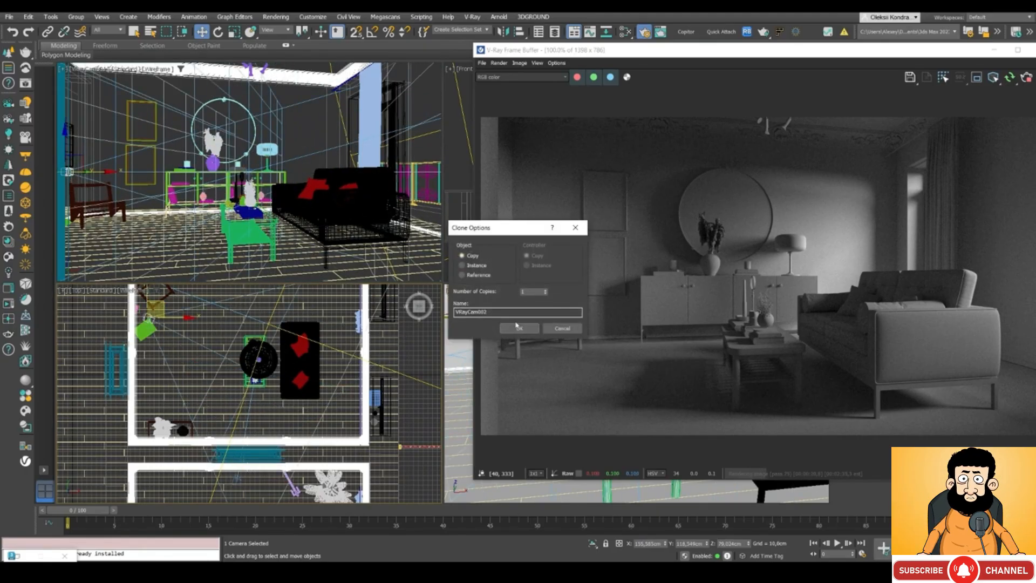
click(517, 328)
- Look through the copied camera in both the top viewport and the original camera viewport so the interactive render shows it
key(c)
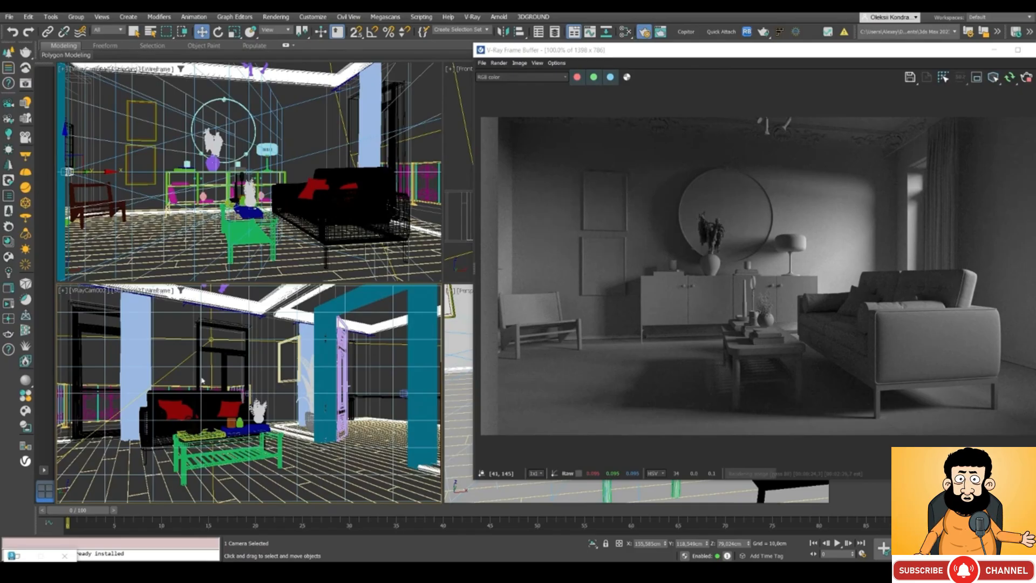
click(321, 162)
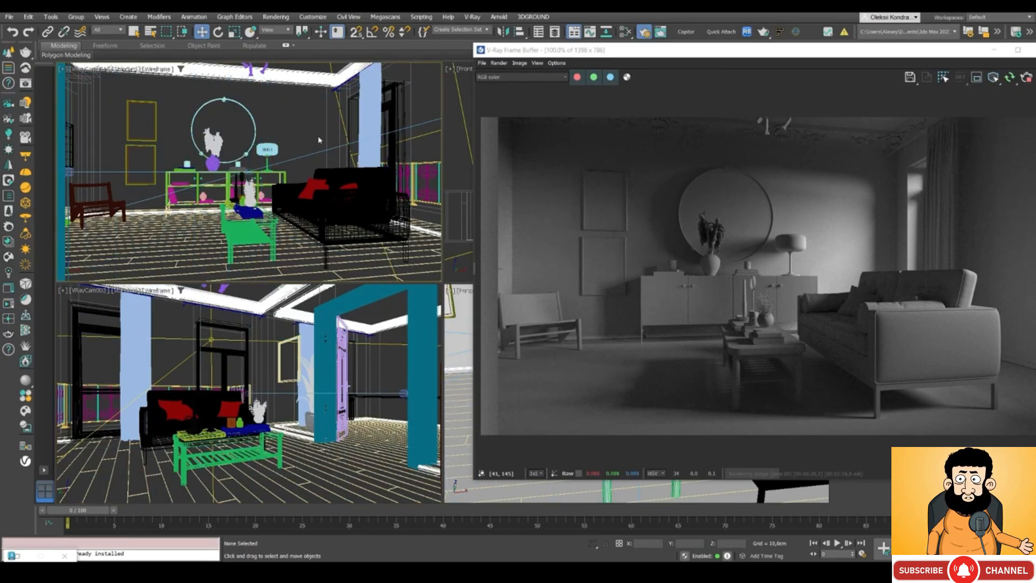
key(c)
double_click(480, 221)
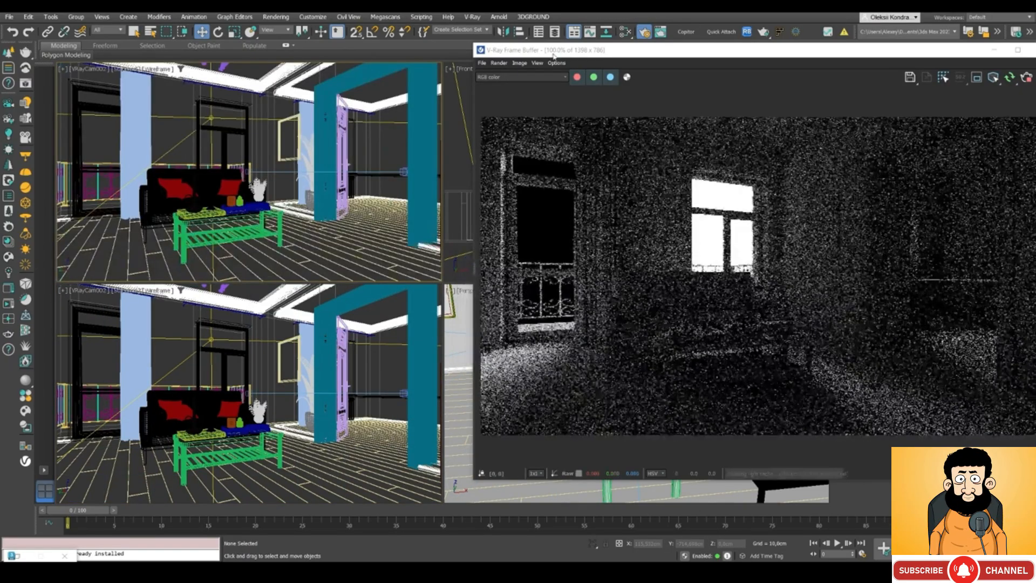
- Move the frame buffer clear of the sun's parameters, select the sun, and make it invisible
drag(549, 51, 237, 66)
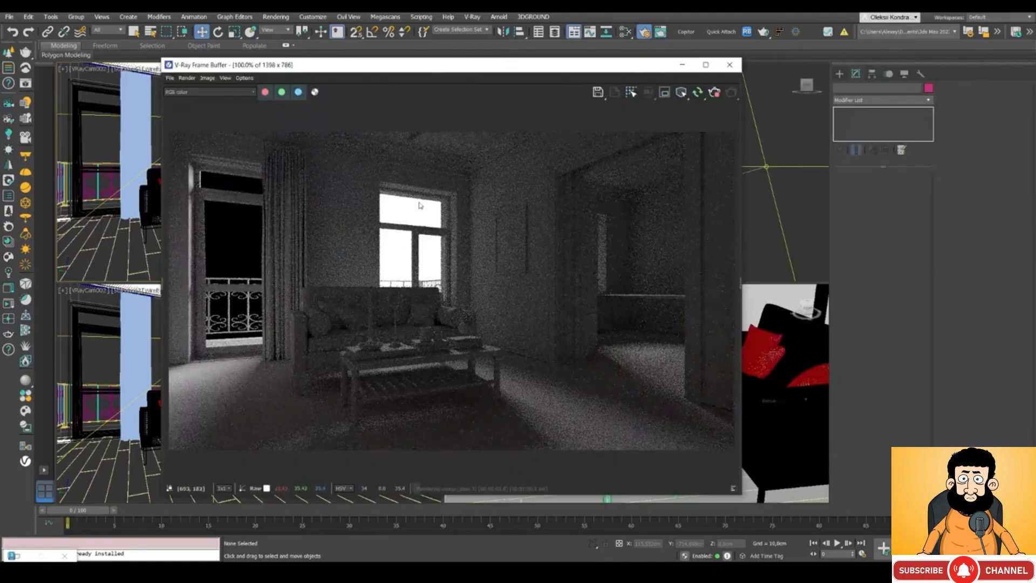
click(778, 214)
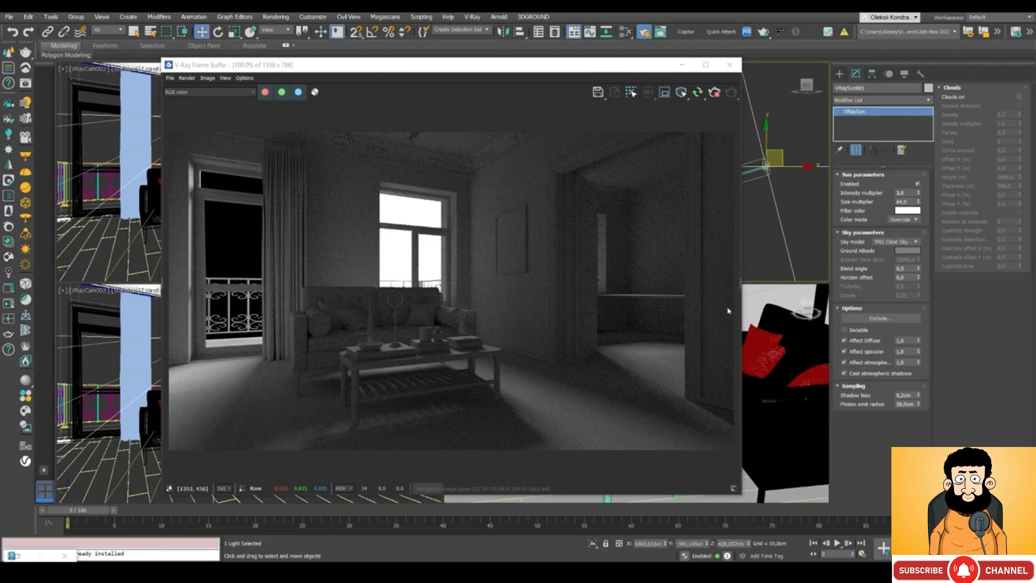
click(845, 330)
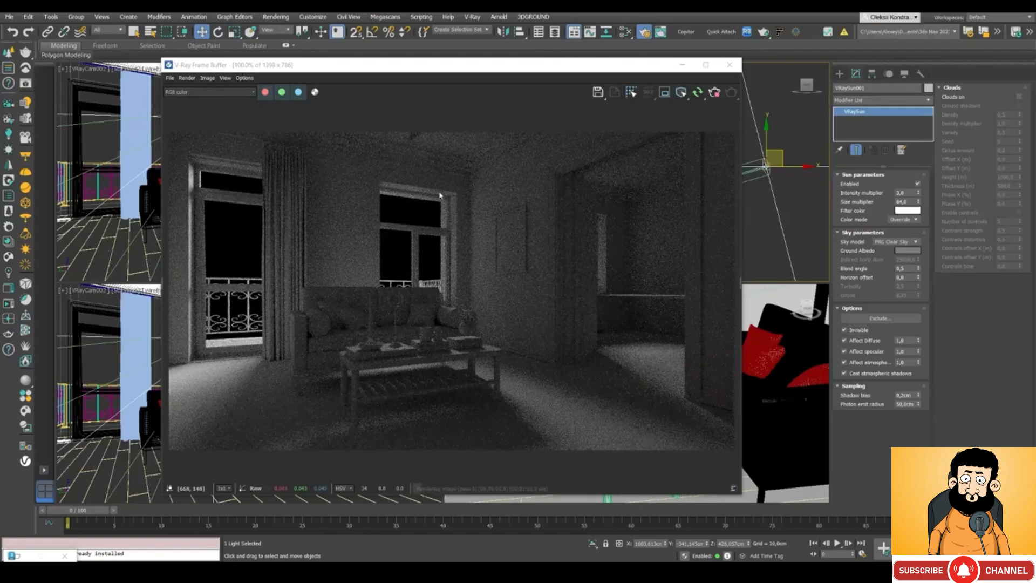
- Try the sun with Affect Diffuse turned off, restoring the option after each of two tests
click(844, 341)
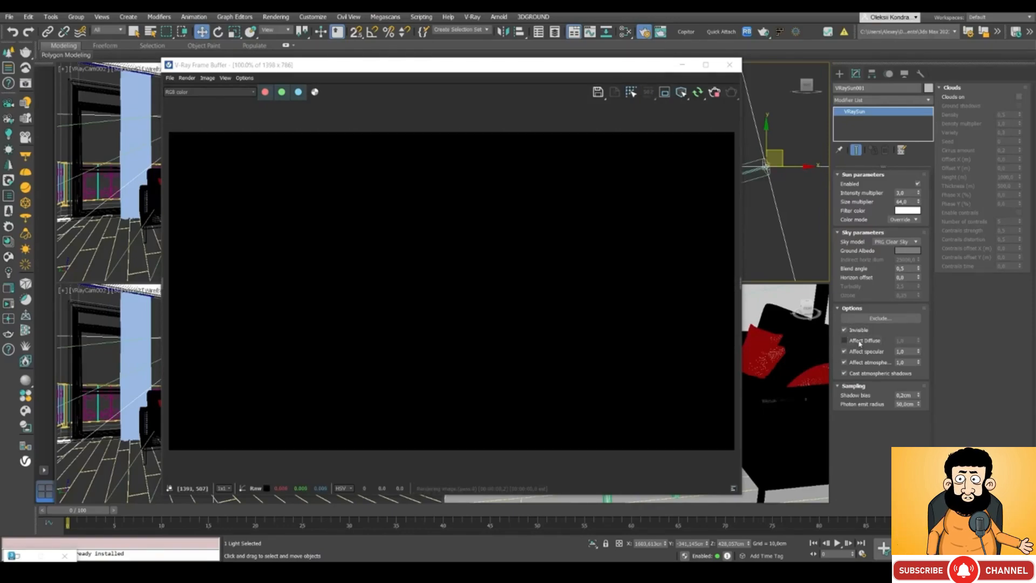
click(844, 341)
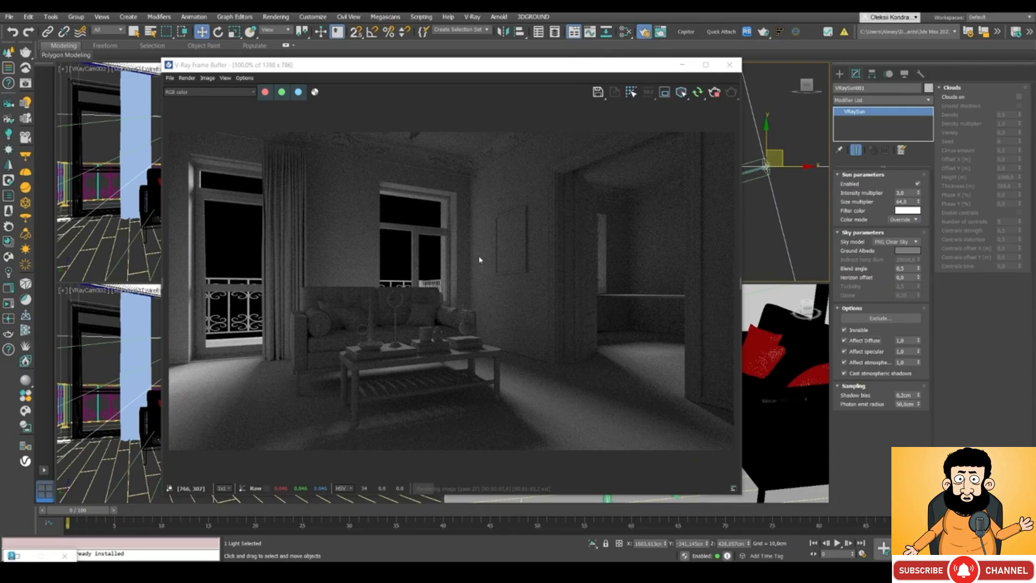
click(852, 343)
click(851, 343)
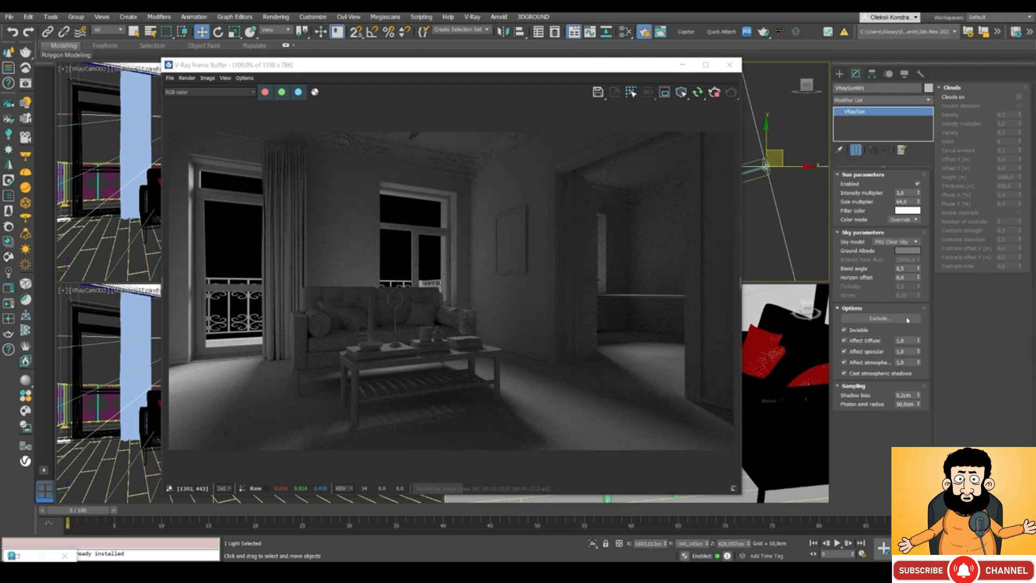
- Try turning off the sun's Affect Atmosphere and Cast Atmospheric Shadows options one after the other, re-enabling each
click(871, 364)
click(870, 363)
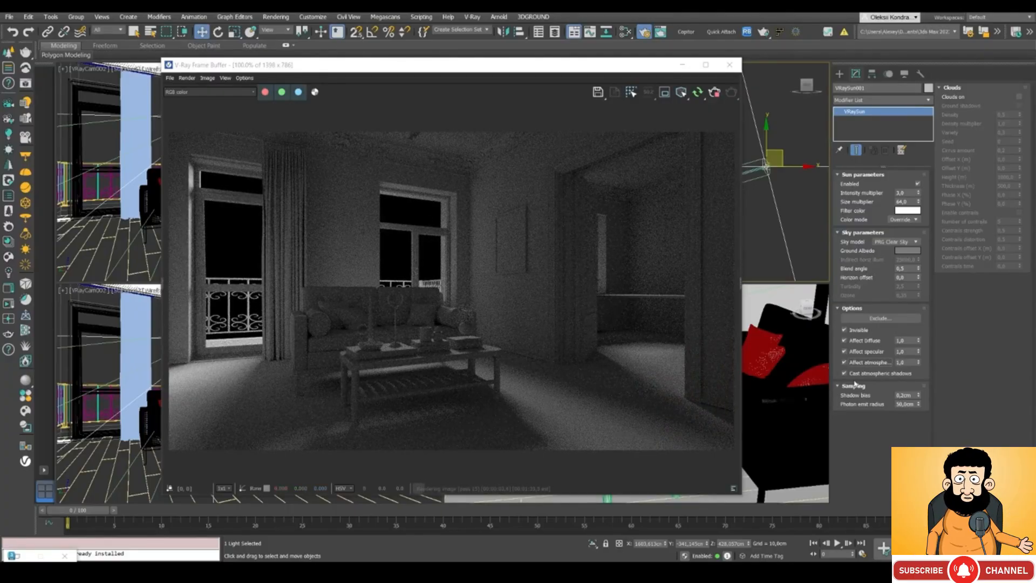
click(877, 374)
click(877, 375)
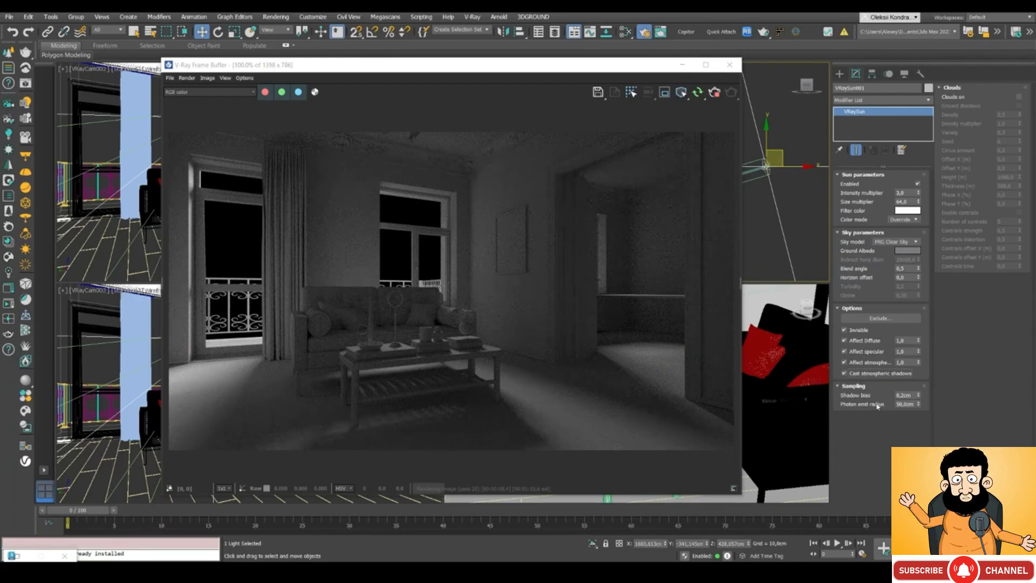
drag(461, 69, 460, 57)
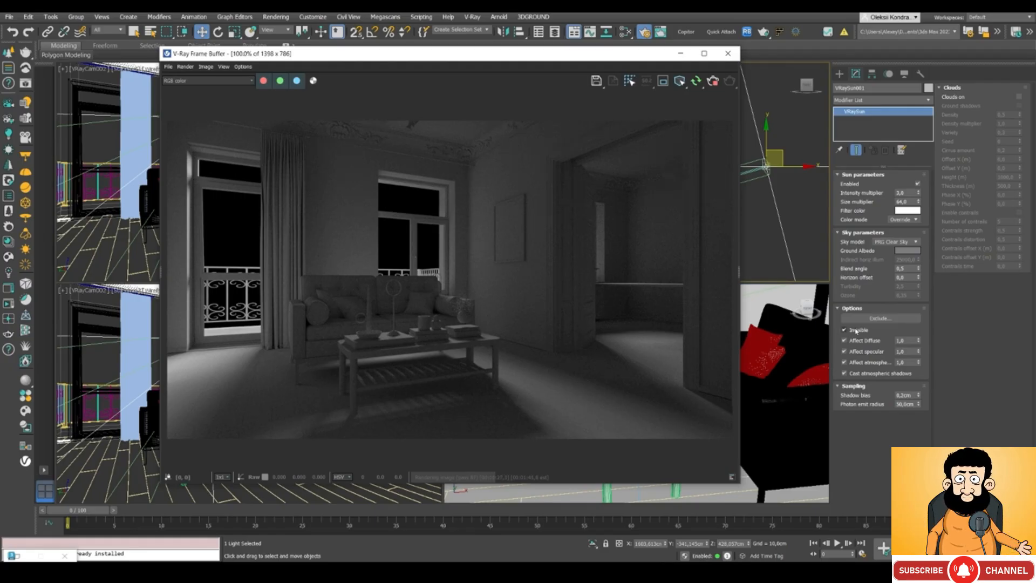
drag(436, 61, 521, 74)
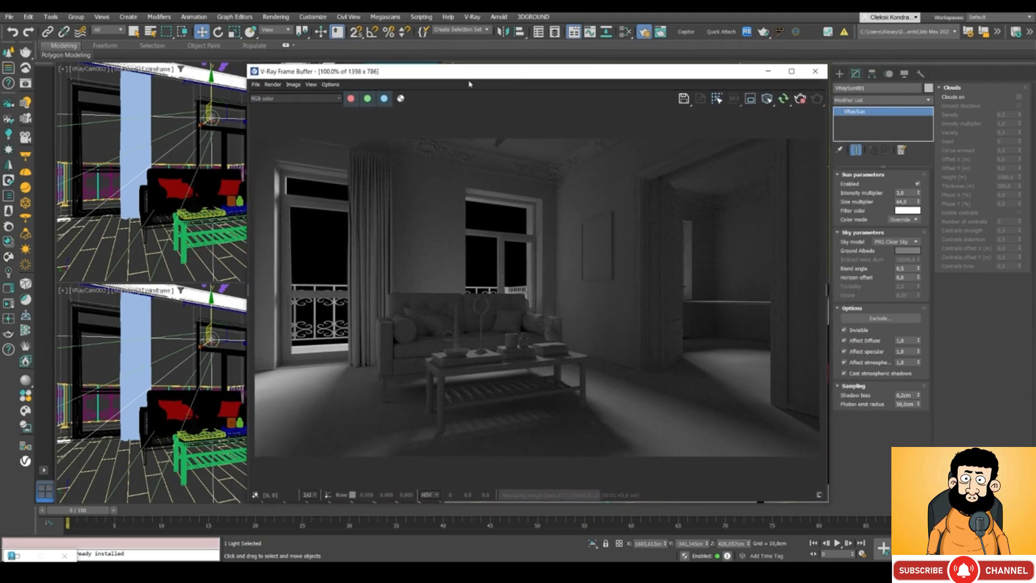
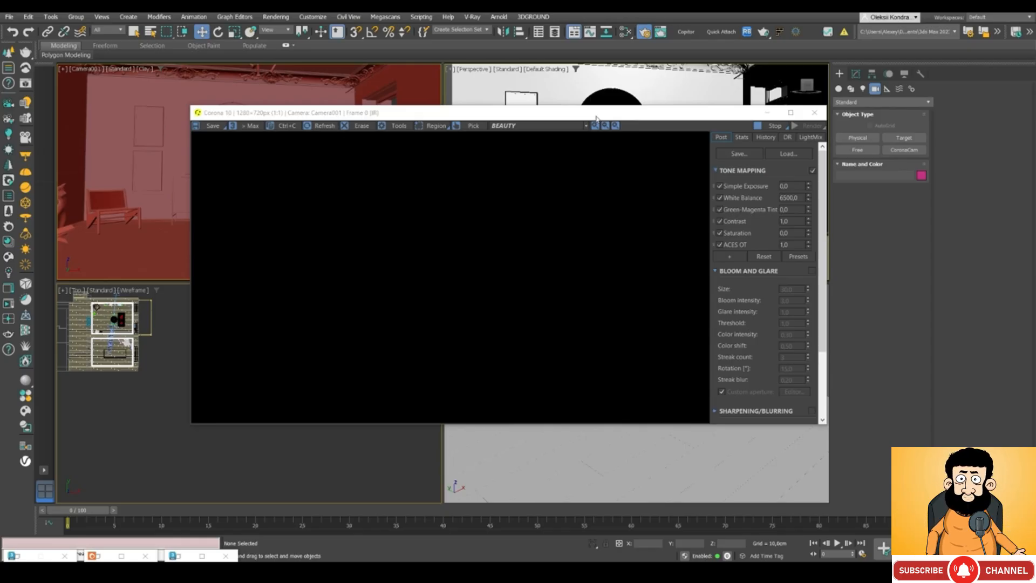
drag(479, 115, 650, 129)
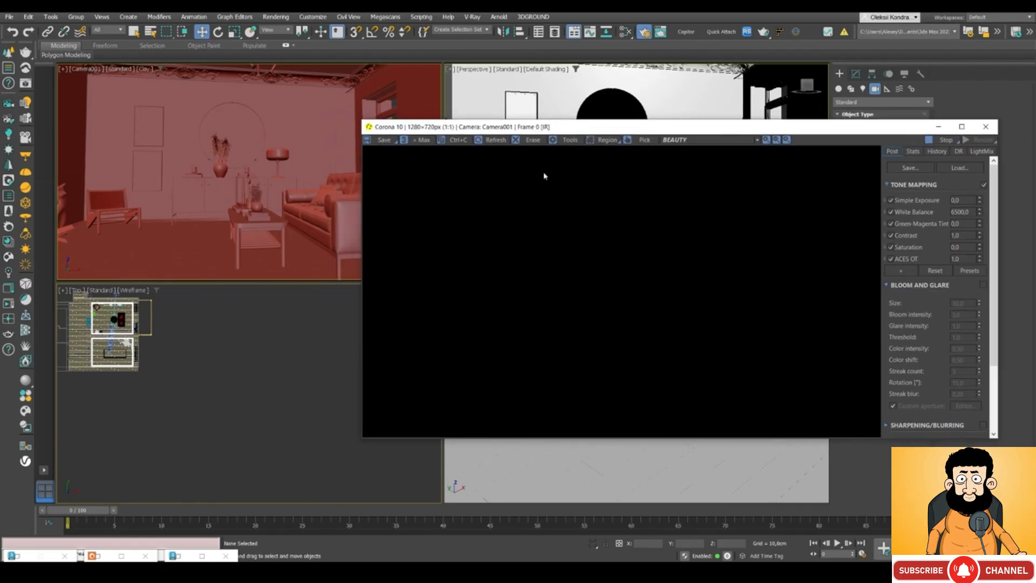
drag(530, 130, 372, 111)
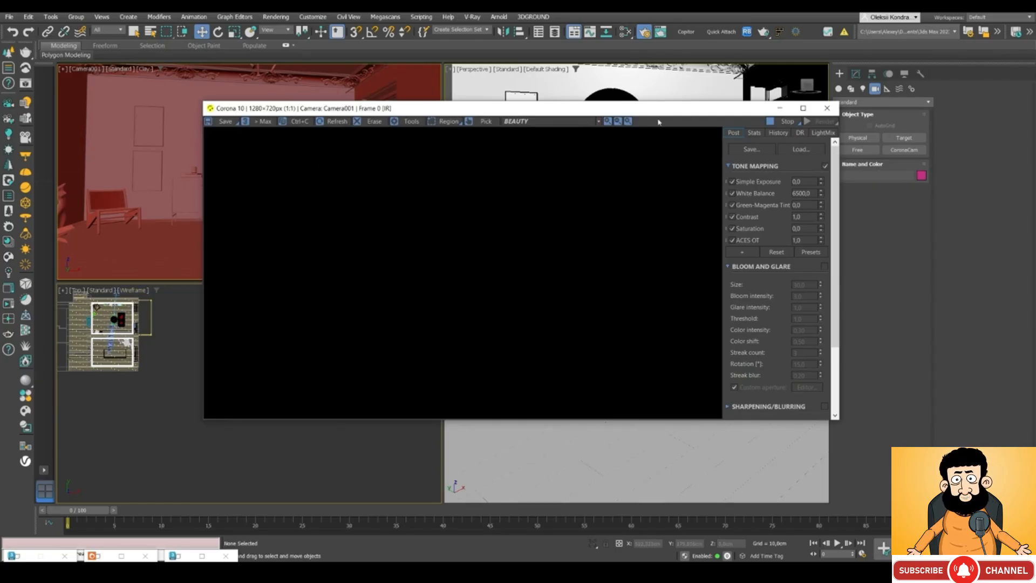
drag(649, 110, 610, 106)
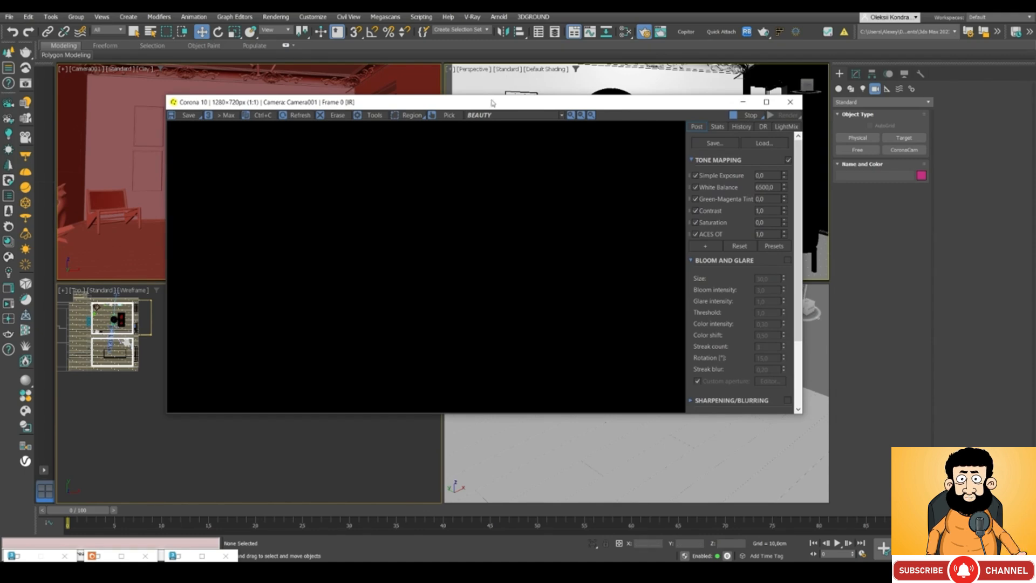
drag(465, 98, 473, 151)
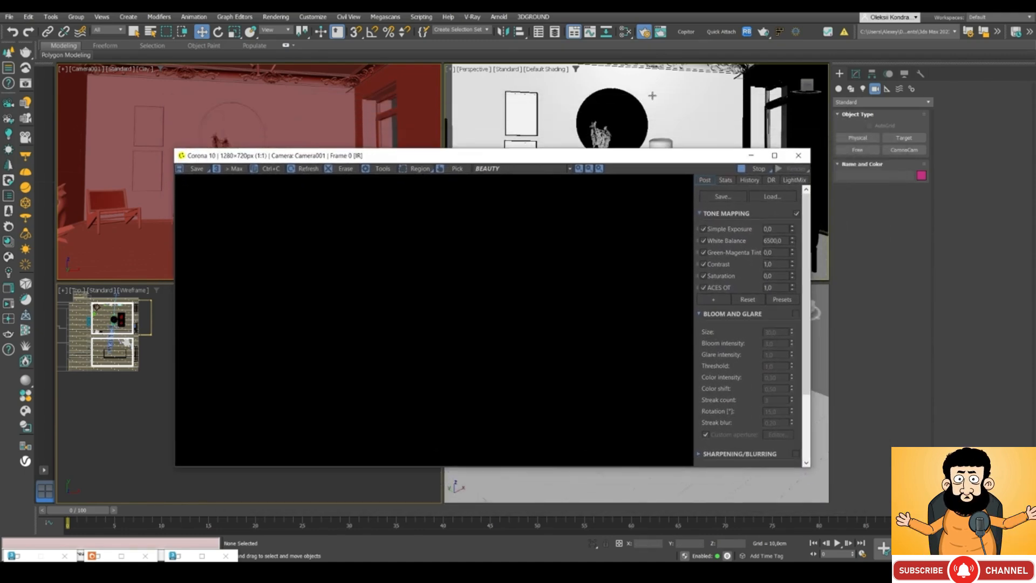
- Create a spherical CoronaLight beside the coffee table in the top view and raise it to a height of about 89 cm
click(838, 74)
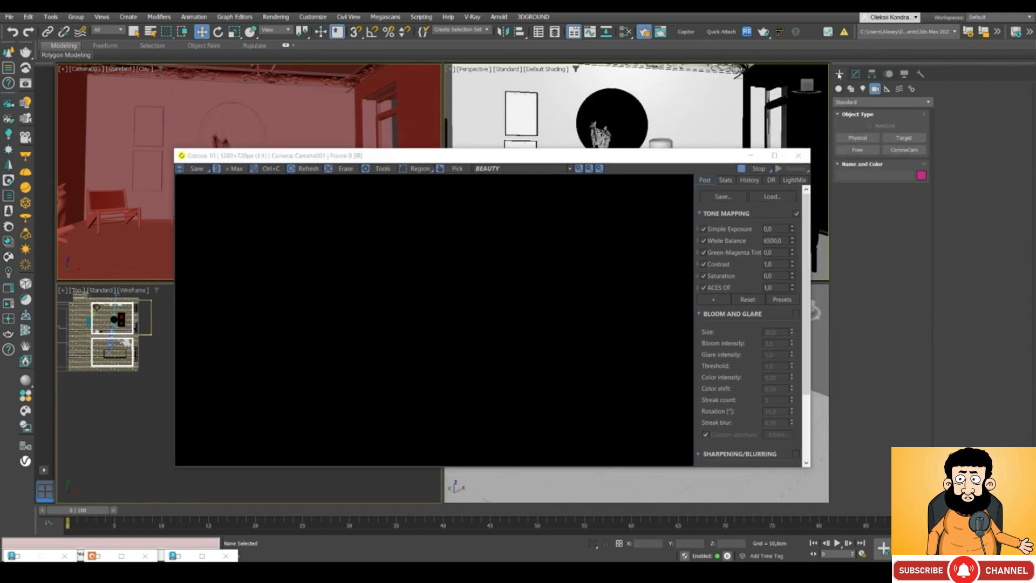
click(863, 89)
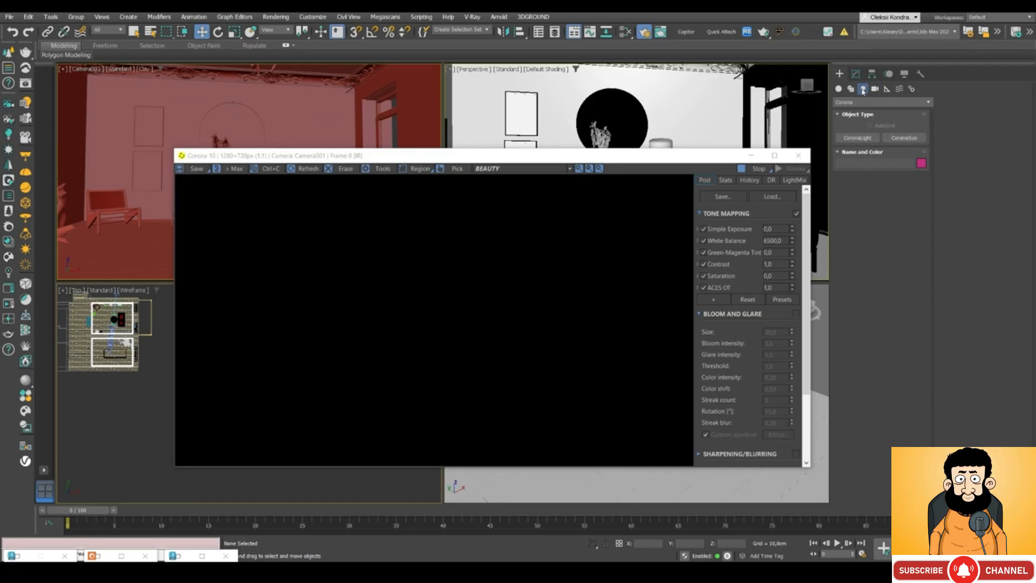
click(857, 138)
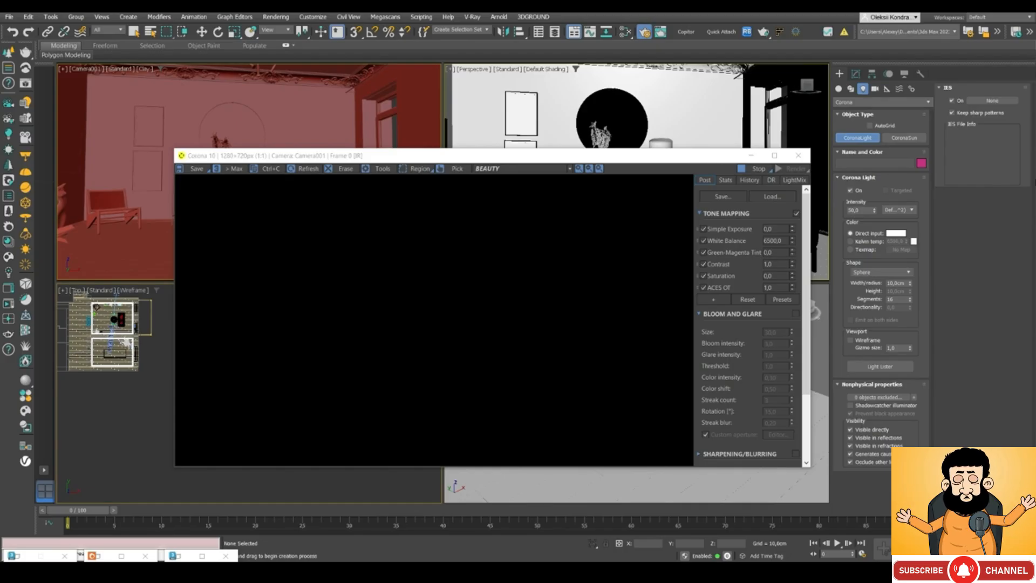
drag(416, 157, 594, 116)
middle_drag(109, 327, 168, 350)
scroll(169, 350, up, 2)
scroll(169, 348, up, 5)
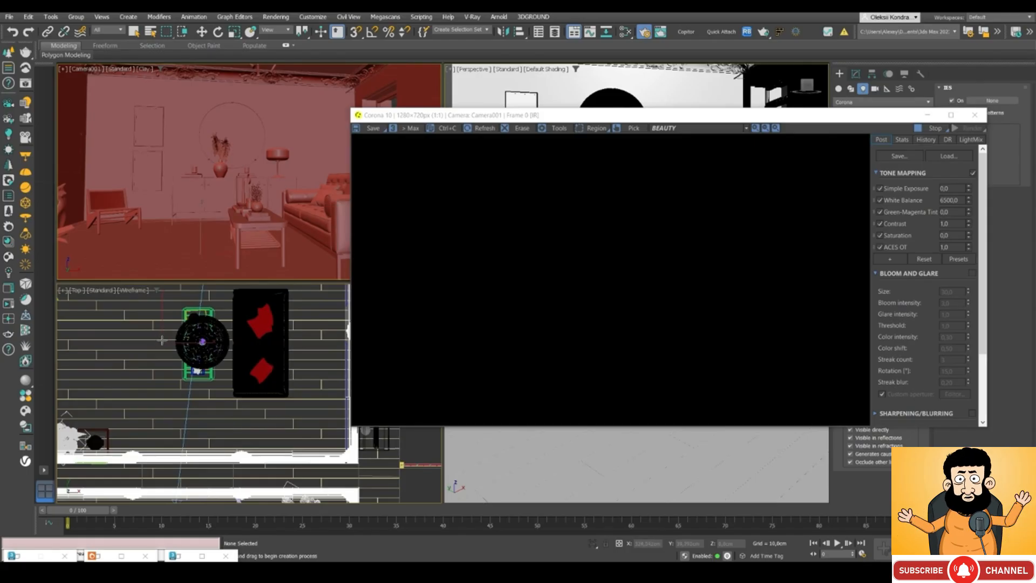
click(162, 342)
right_click(159, 336)
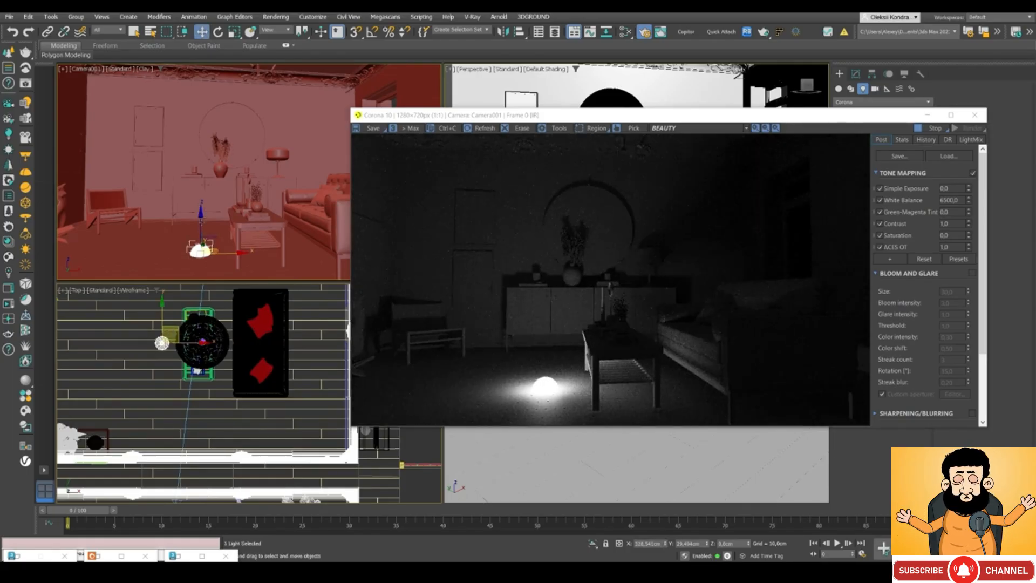
drag(201, 221, 199, 136)
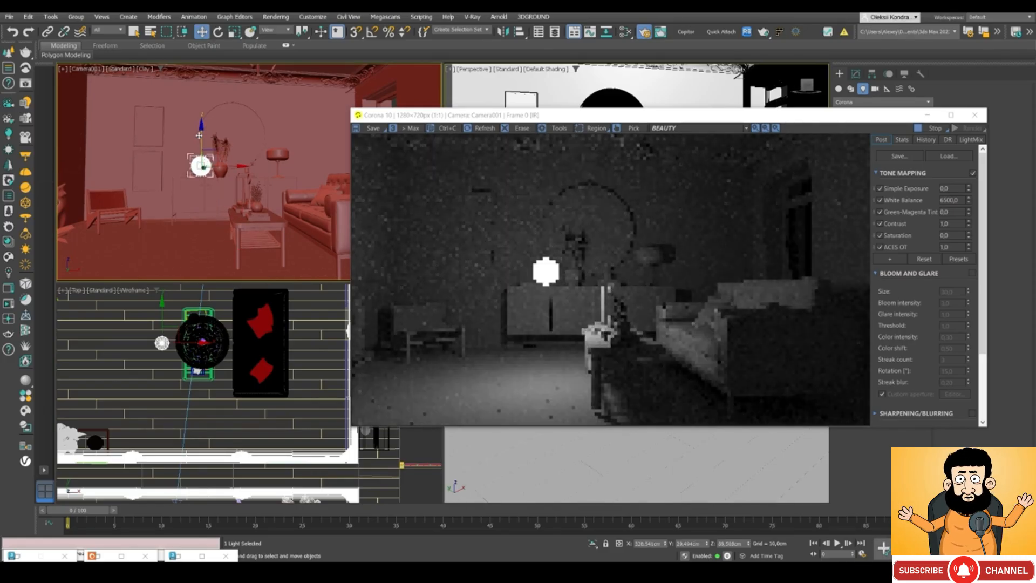
- Move the frame buffer clear of the light's parameters and try its On and Targeted options, restoring each to its original state
drag(566, 117, 391, 157)
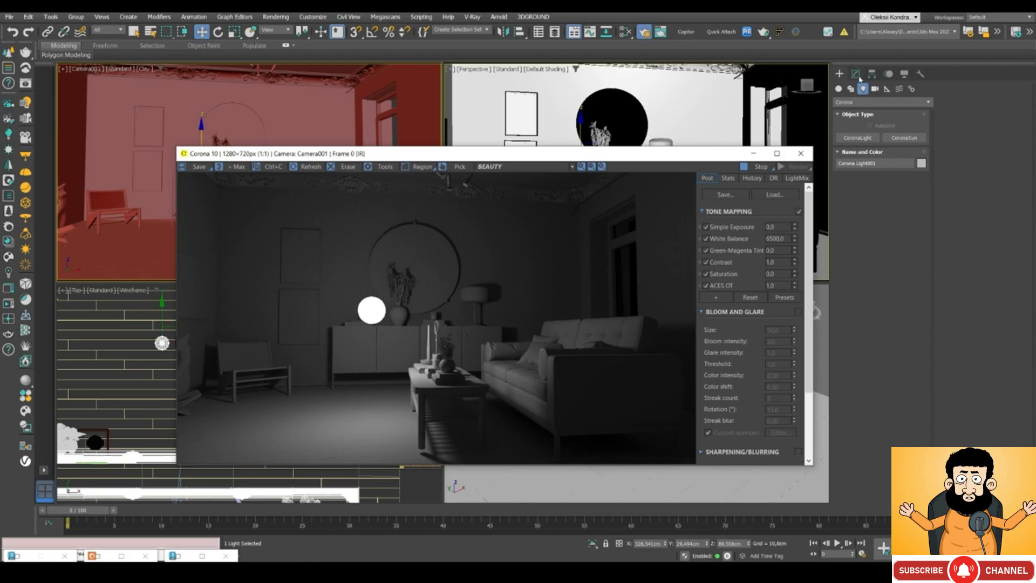
click(857, 75)
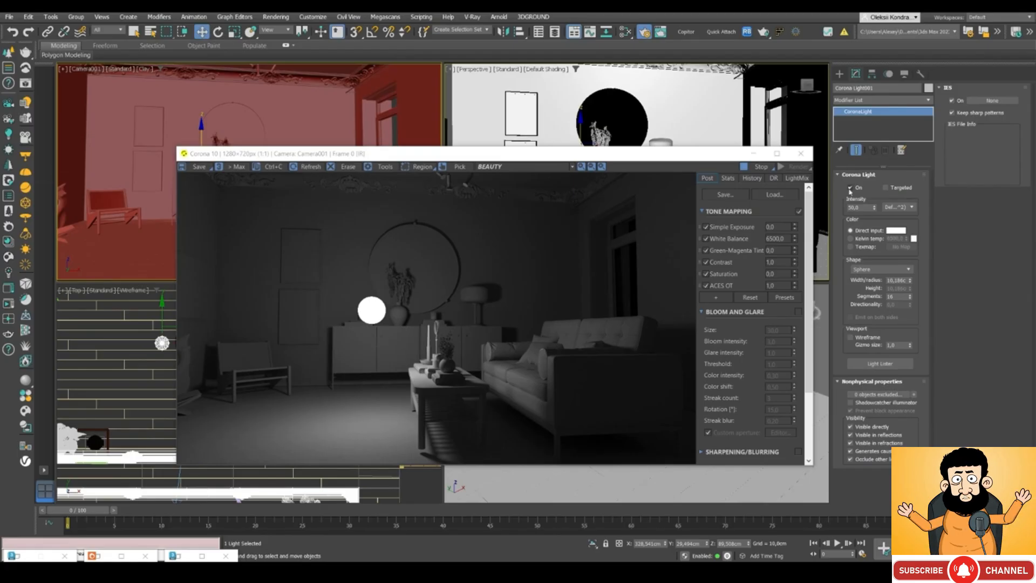
click(851, 188)
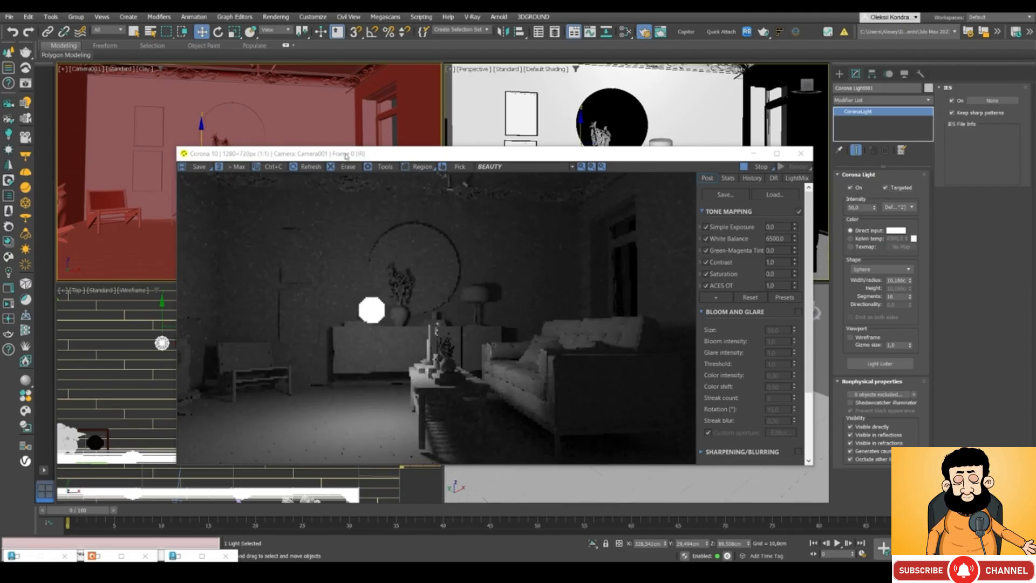
drag(323, 157, 497, 152)
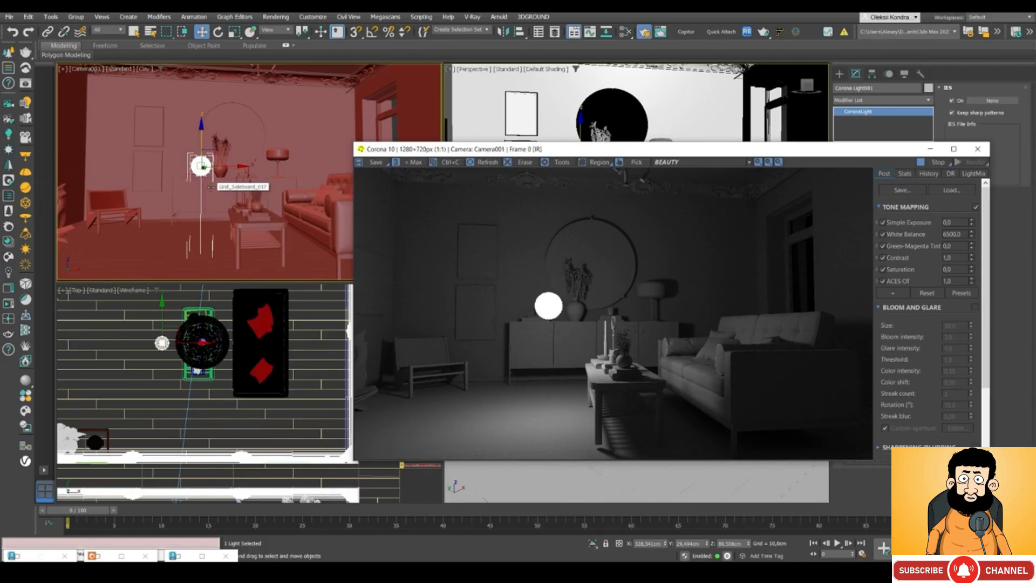
drag(474, 149, 267, 146)
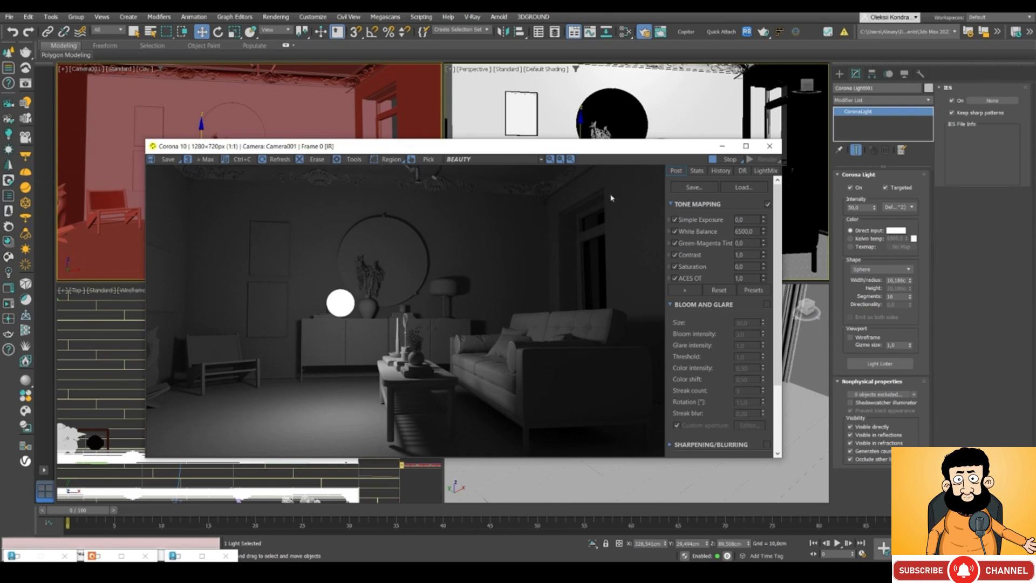
click(886, 188)
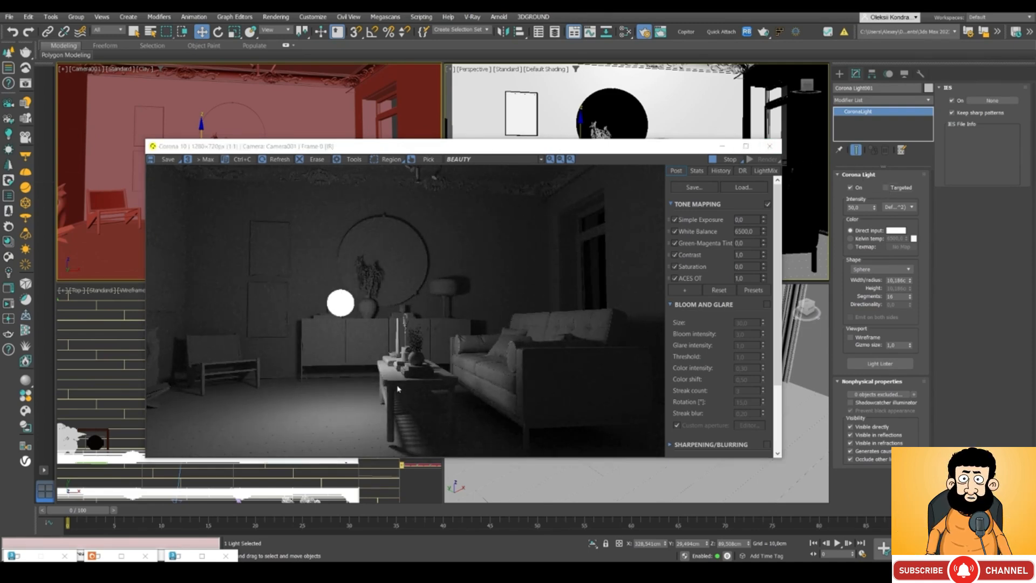
scroll(391, 445, up, 1)
scroll(390, 445, down, 1)
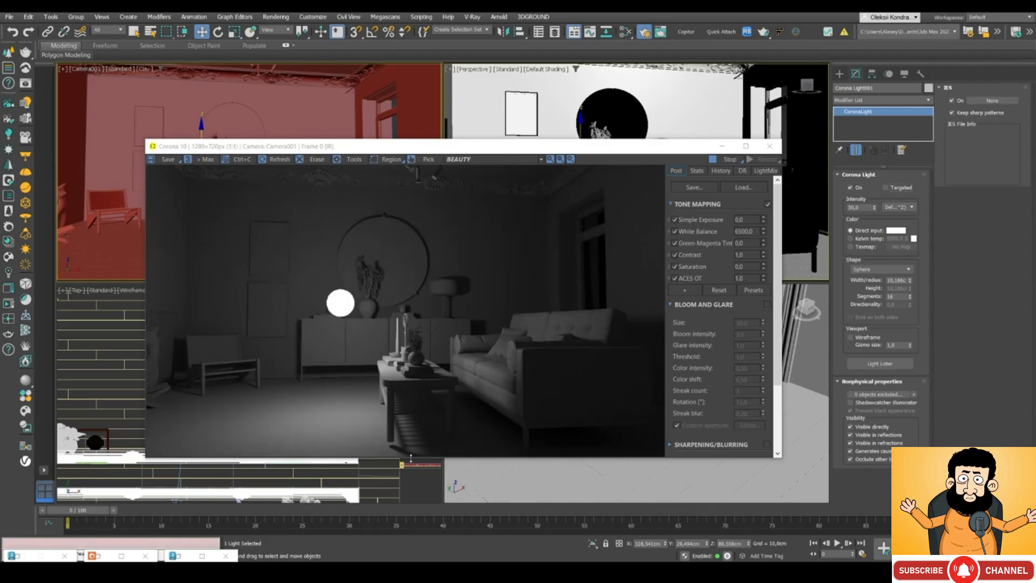
- Test the light at an intensity of 10, and raise the intensity to 200
drag(402, 146, 438, 133)
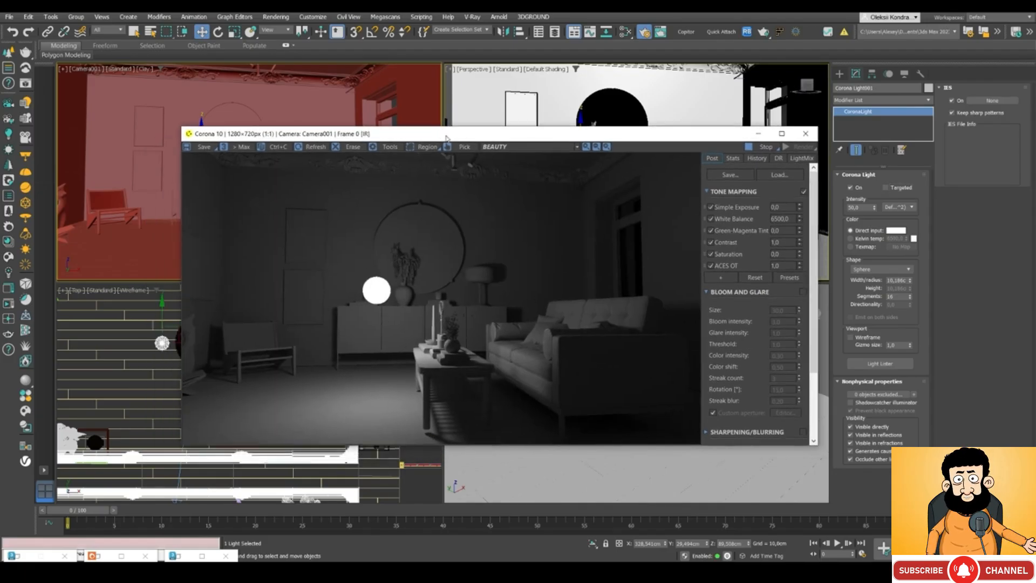
double_click(857, 207)
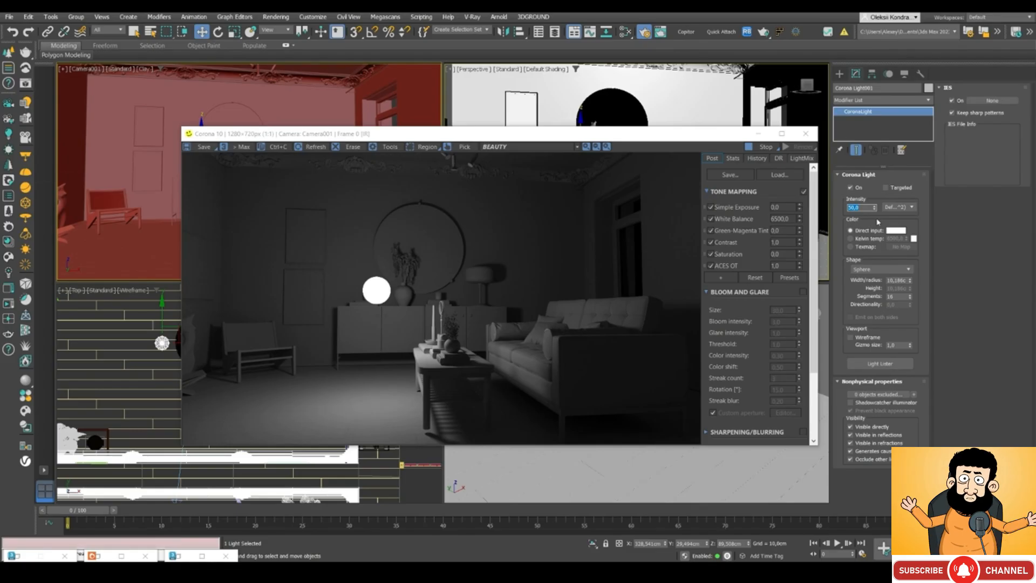
text(10)
key(Return)
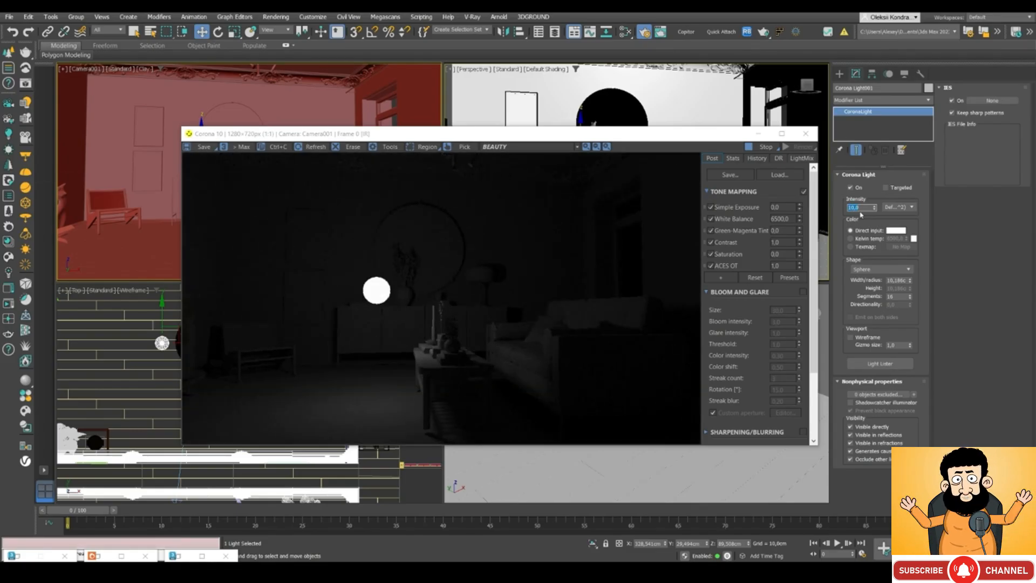
text(200)
key(Return)
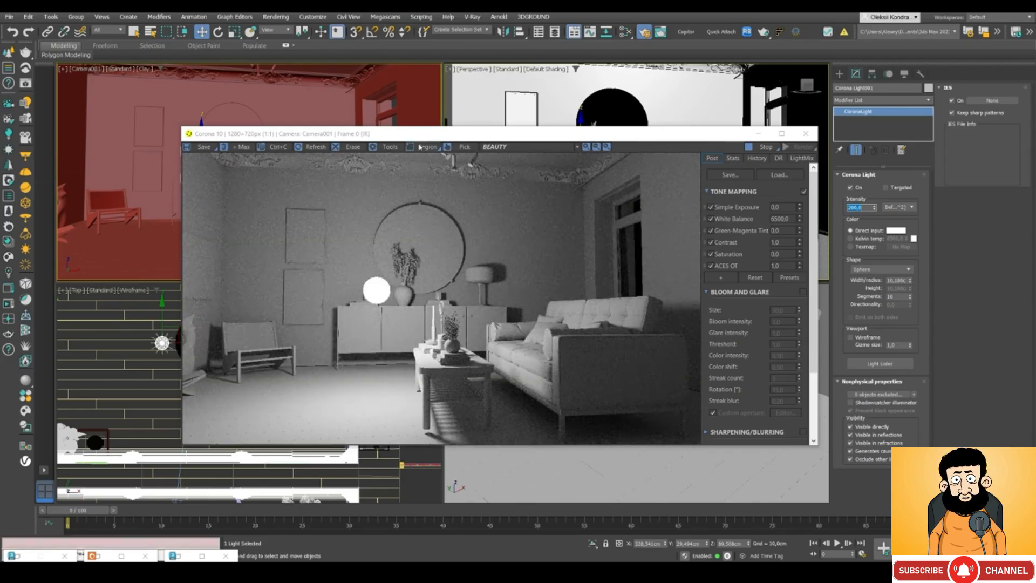
drag(410, 135, 406, 140)
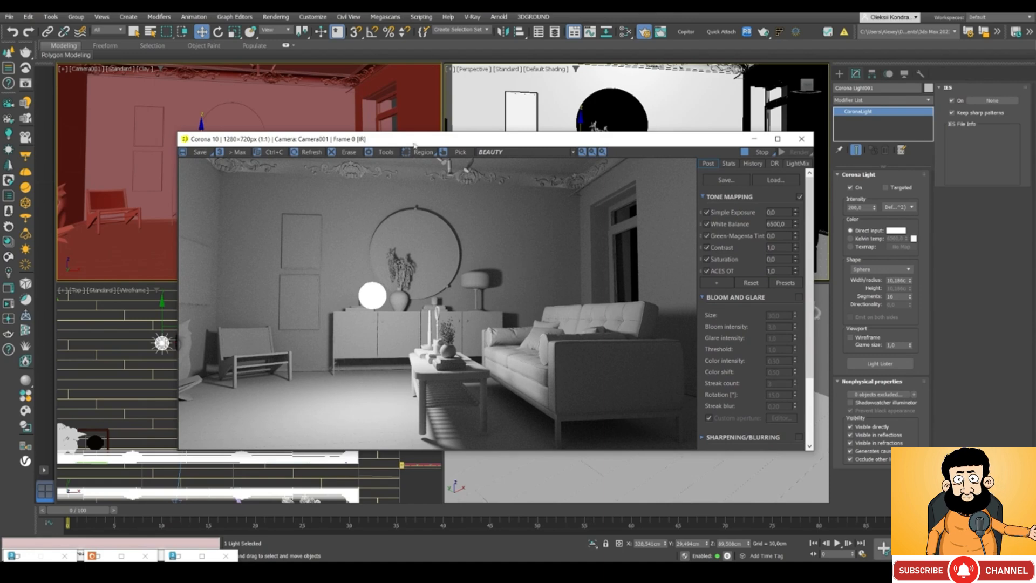
drag(413, 144, 421, 128)
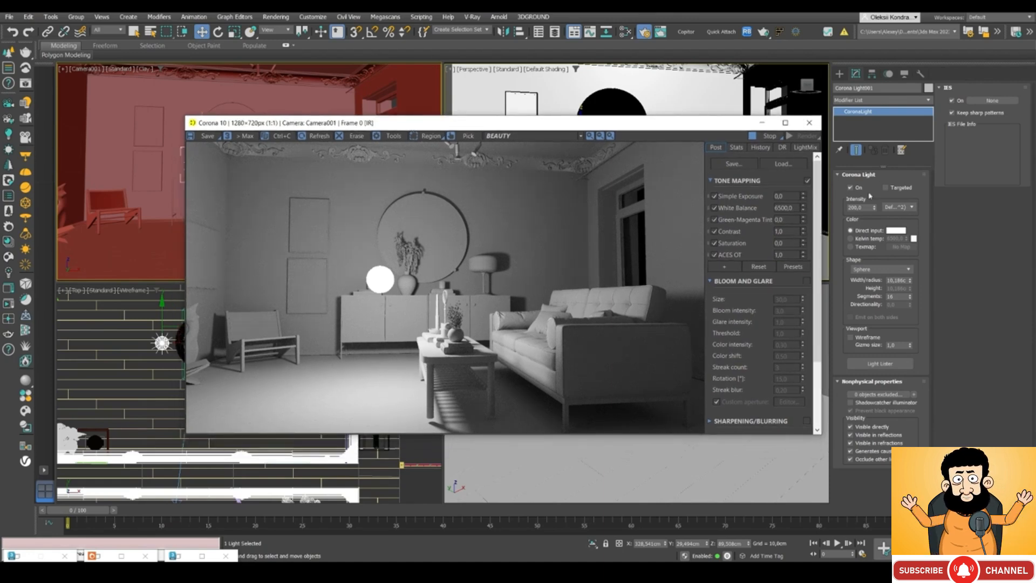
drag(389, 126, 438, 105)
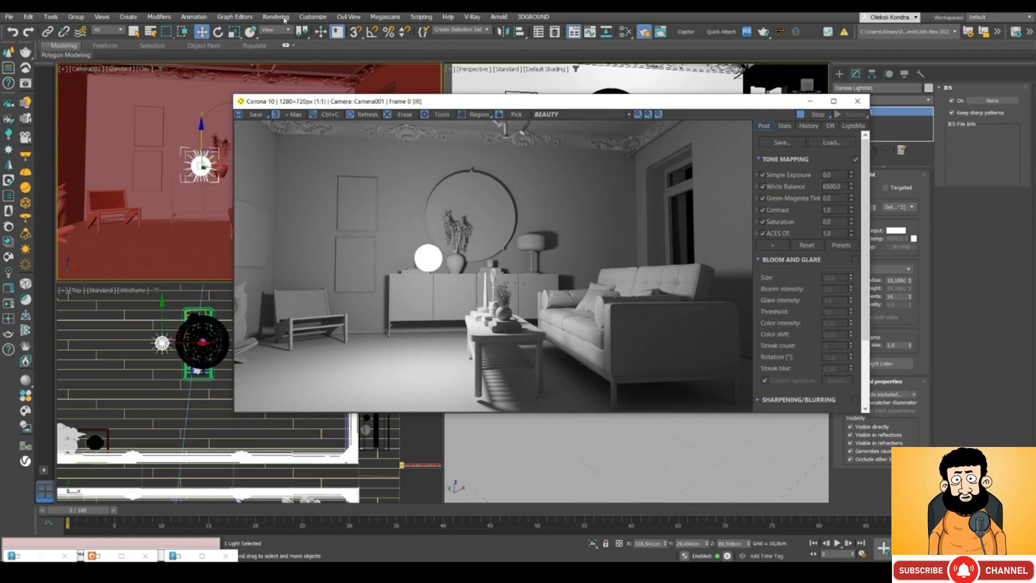
drag(594, 104, 556, 105)
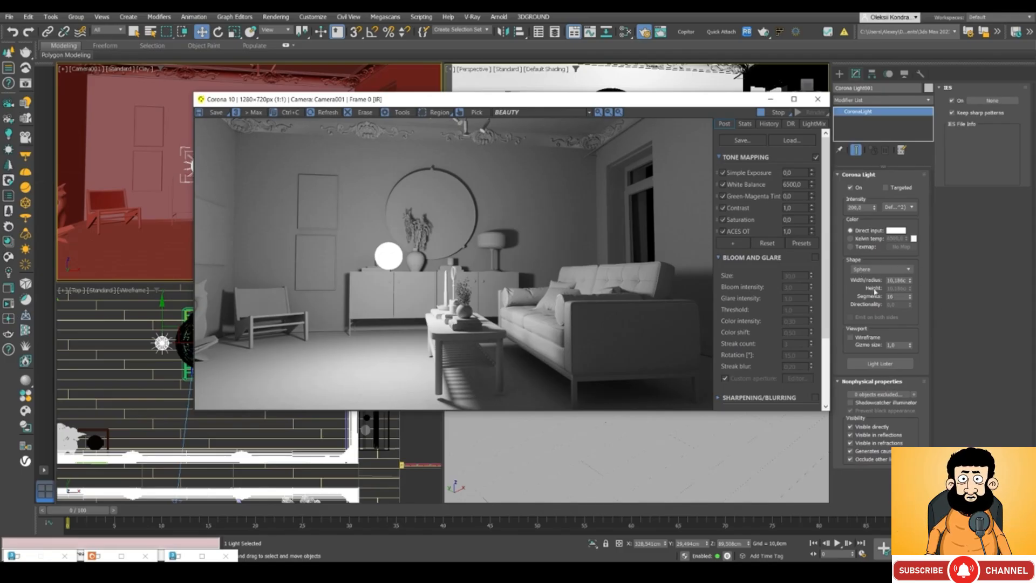
- Set the sphere light's radius to 5 cm and switch its intensity units to Lumen (lm)
click(895, 280)
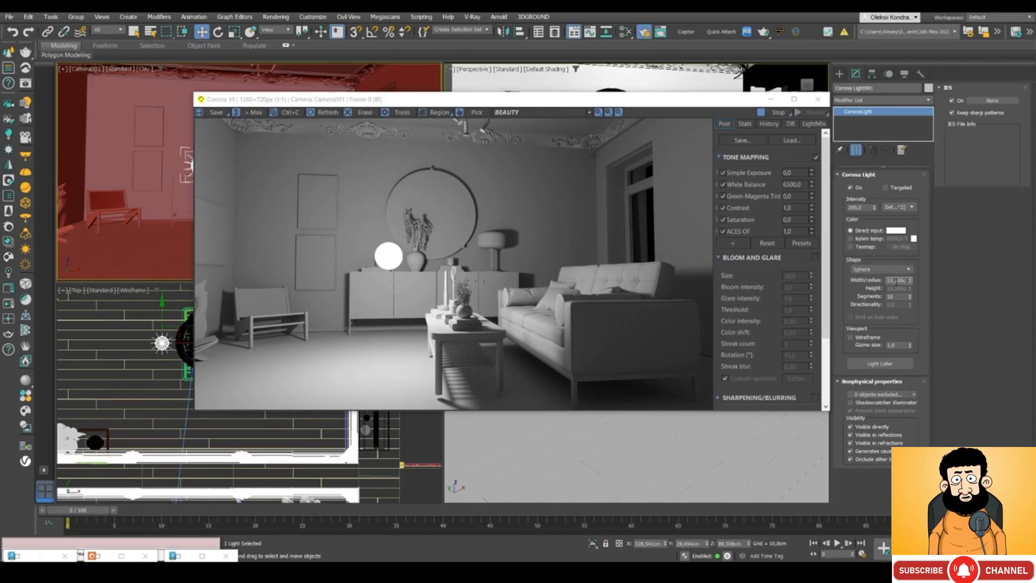
text(5)
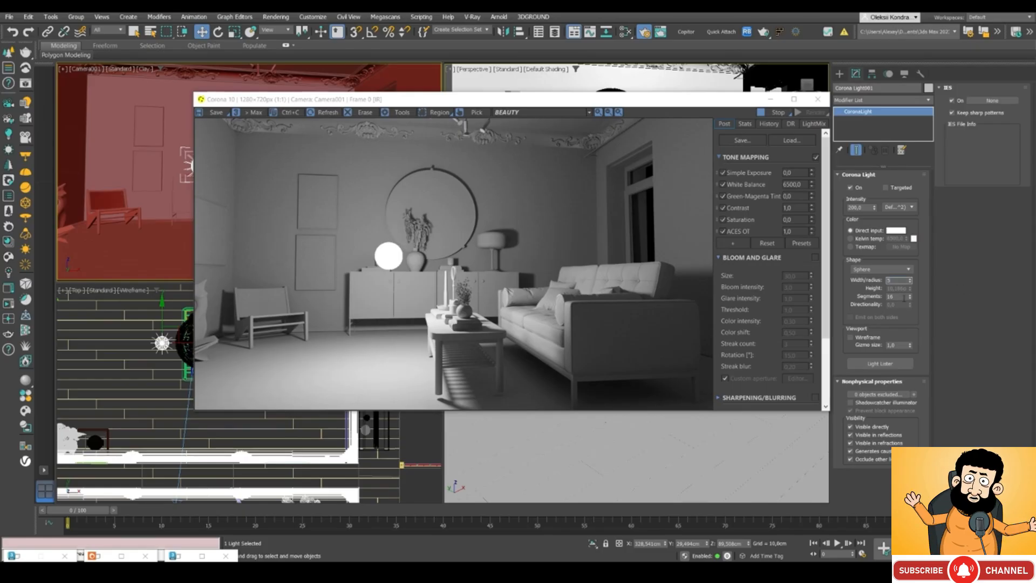
key(Return)
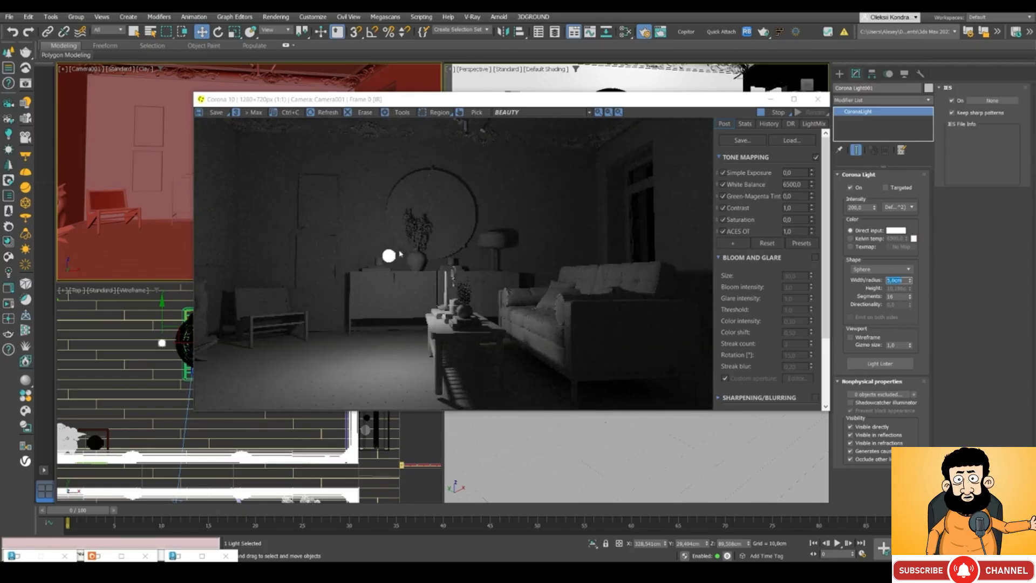
click(385, 255)
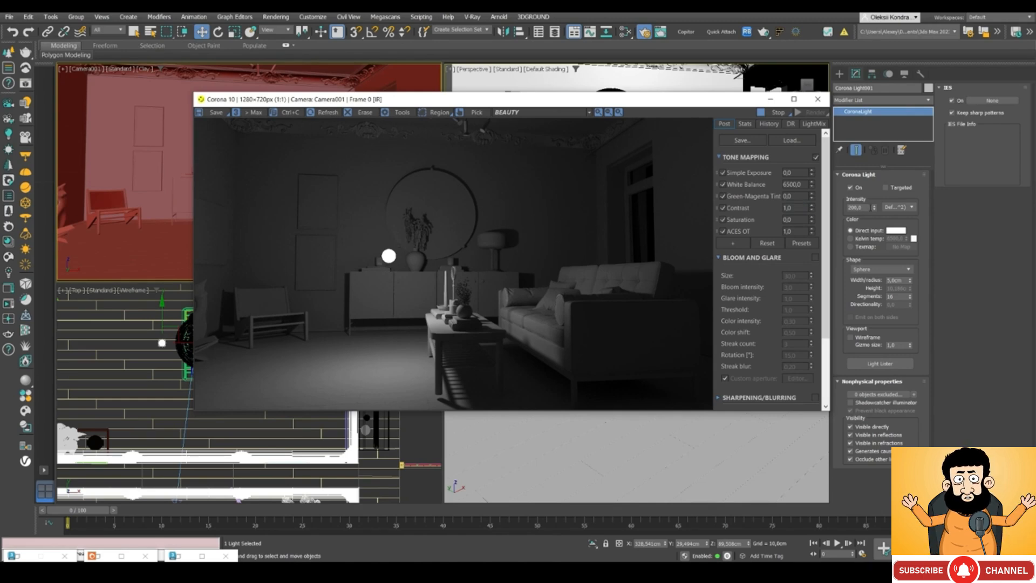
click(891, 207)
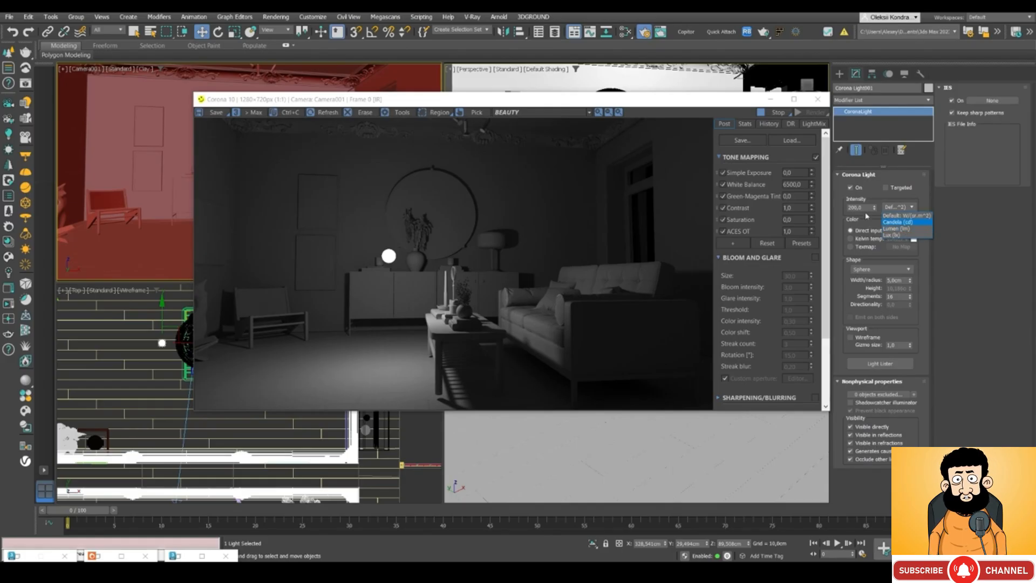
click(899, 230)
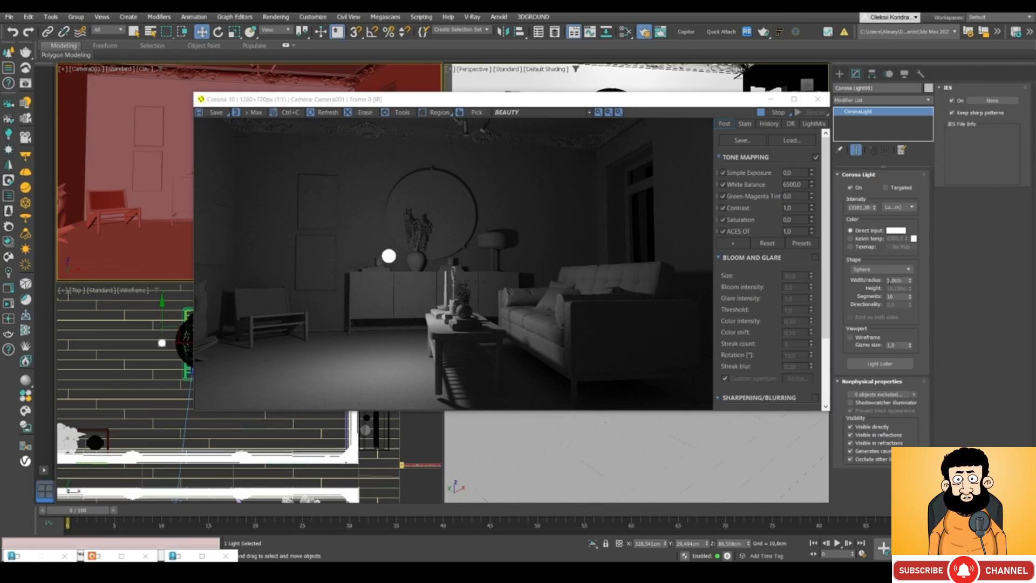
- Enlarge the sphere light's radius to 15 cm and return its intensity units to the default W/(sr.m^2)
double_click(888, 280)
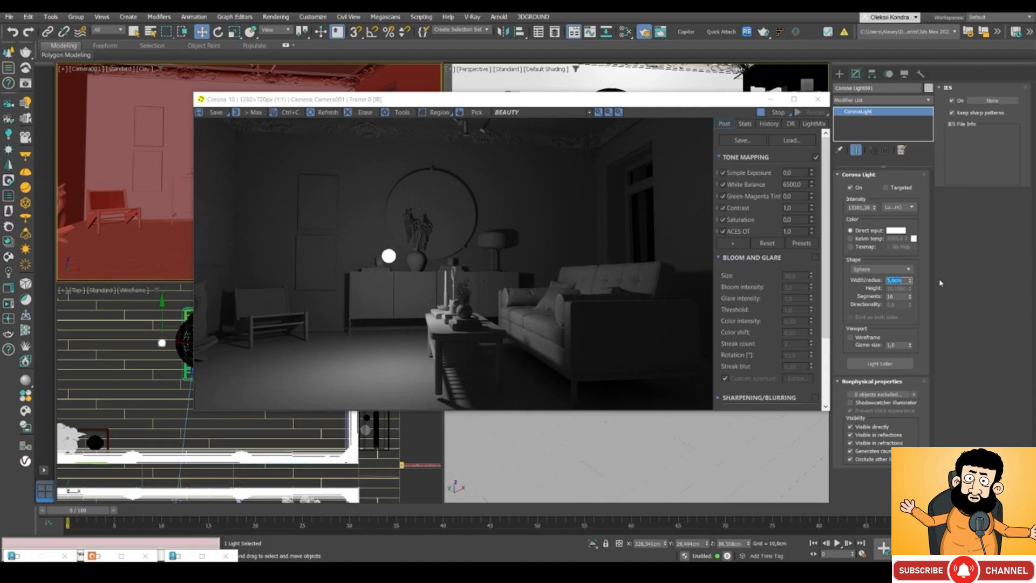
text(15)
key(Return)
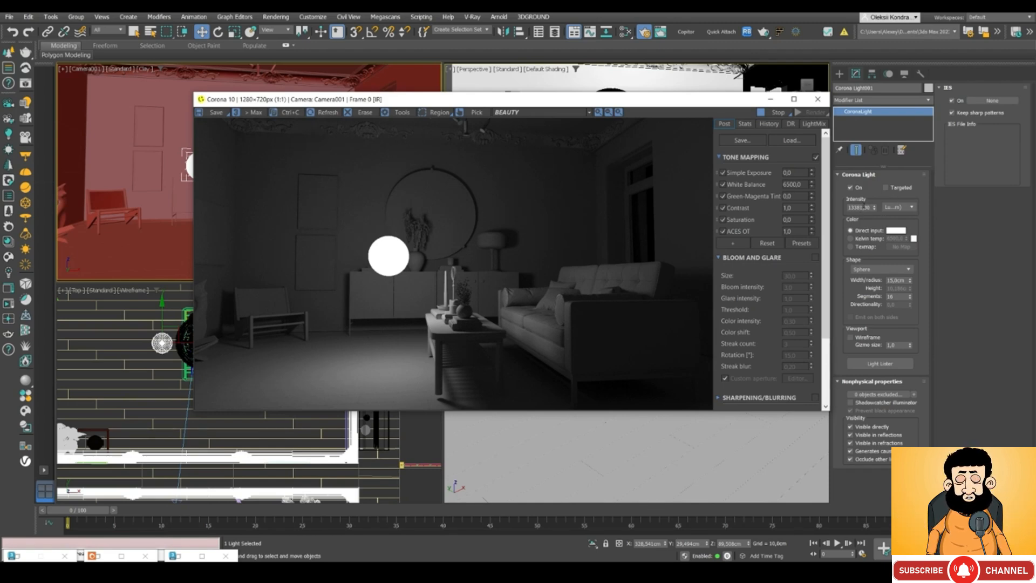
click(910, 207)
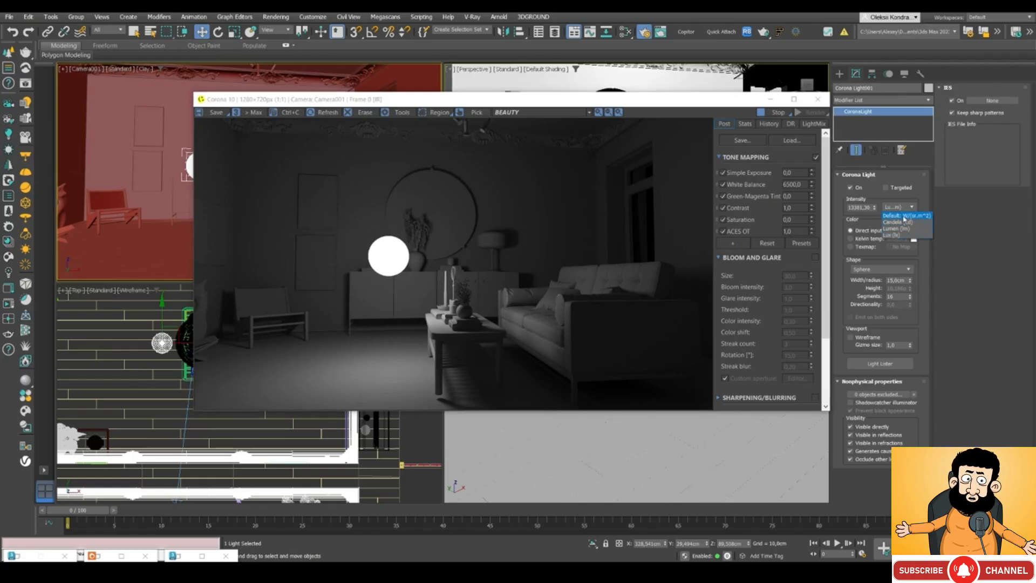
click(904, 216)
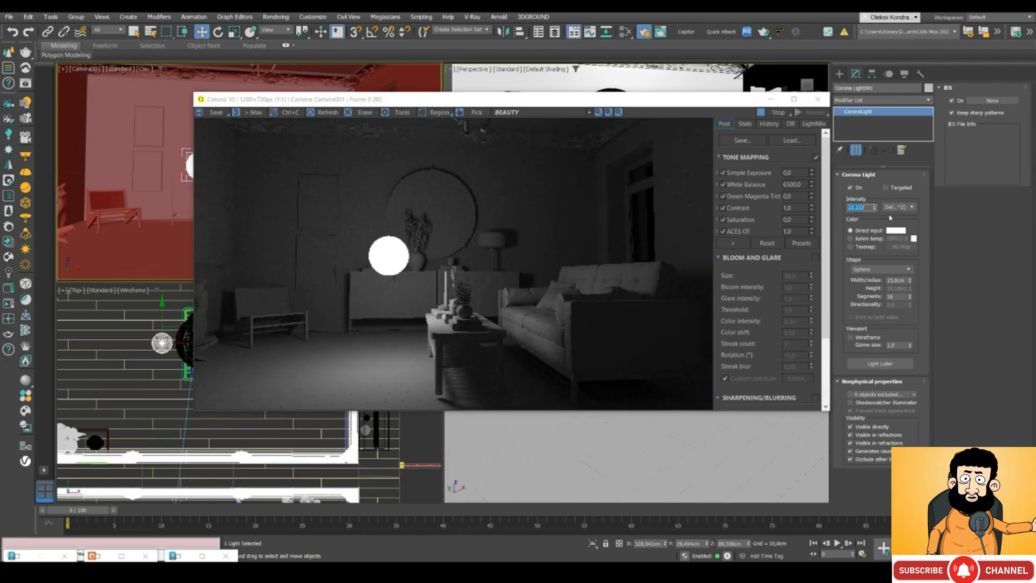
- Set the light's intensity to 10 and reduce the sphere's radius to 5 cm
text(10,0)
key(Return)
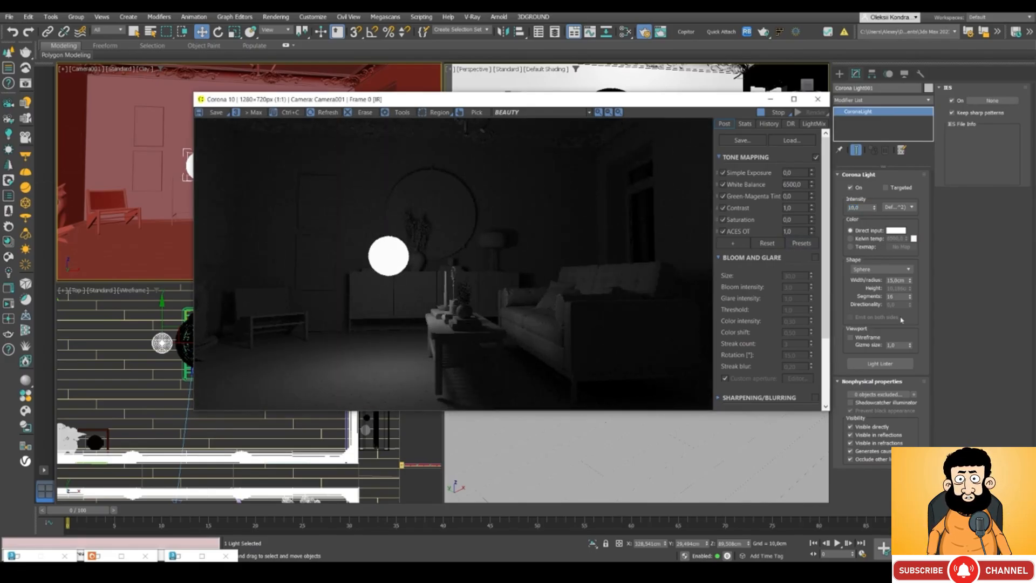
double_click(894, 281)
text(5)
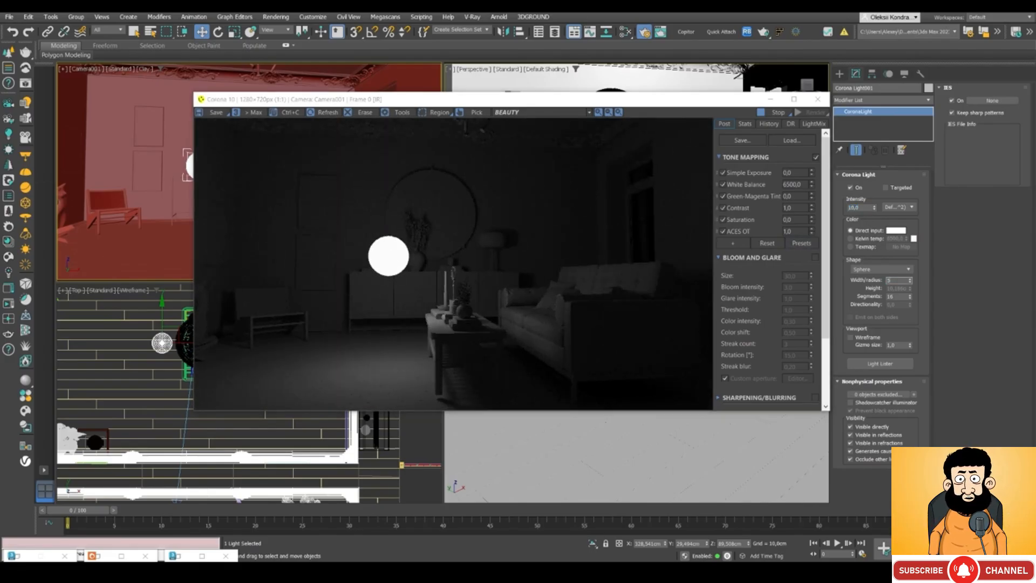
key(Return)
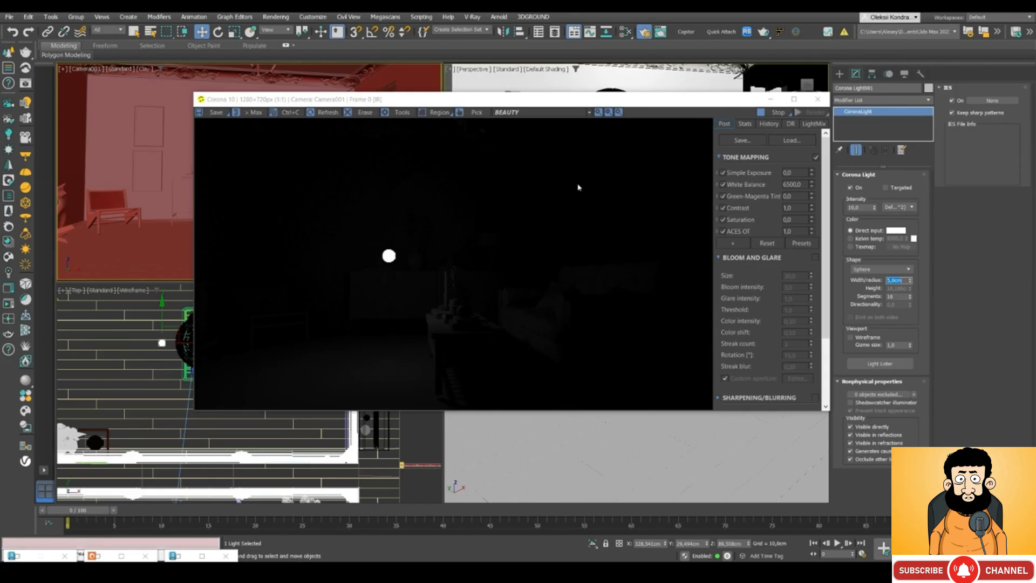
- Raise the 5 cm sphere light's intensity to 100 and shift the frame buffer slightly
click(854, 208)
text(0)
key(Return)
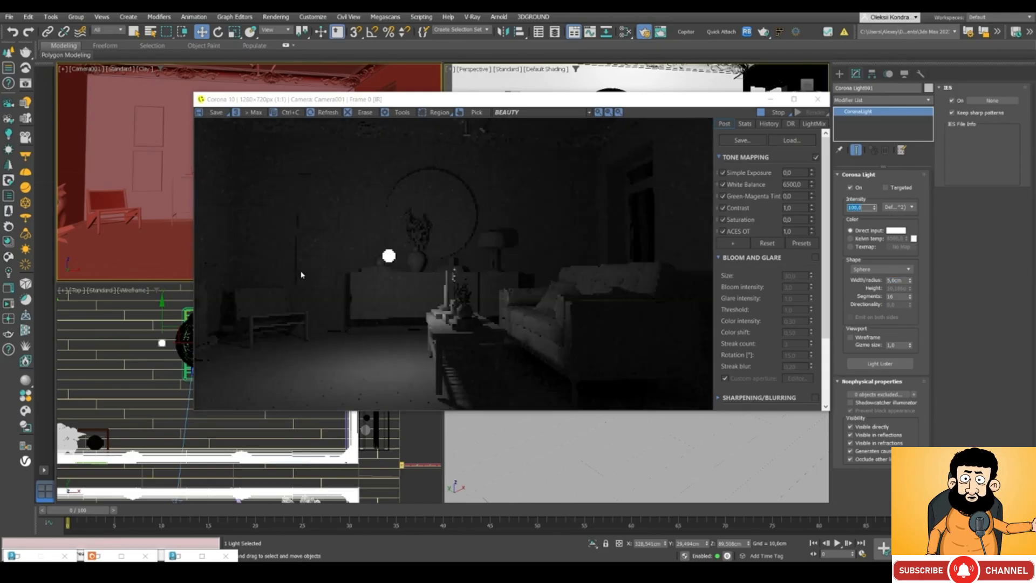
click(428, 226)
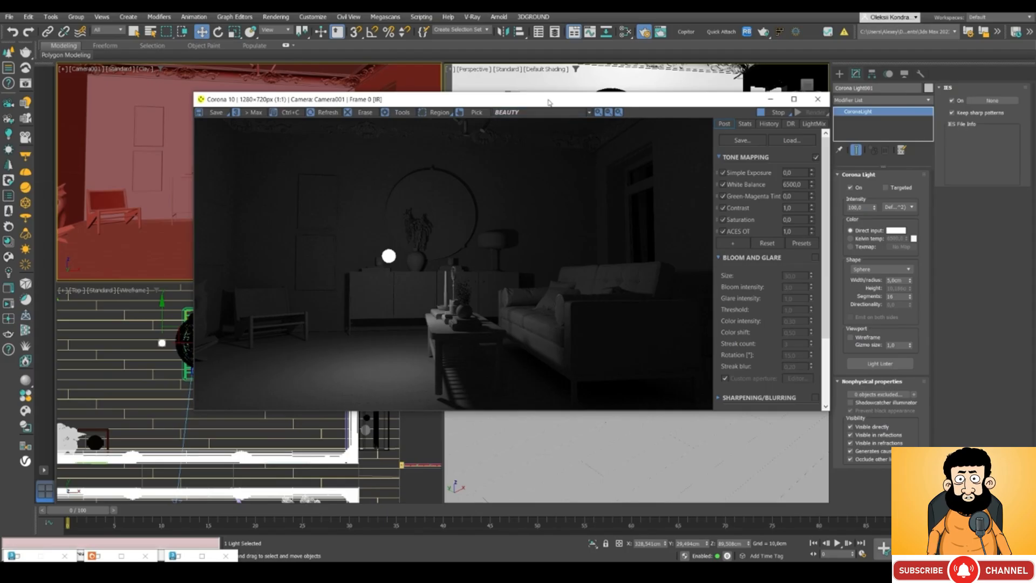
drag(551, 104, 544, 97)
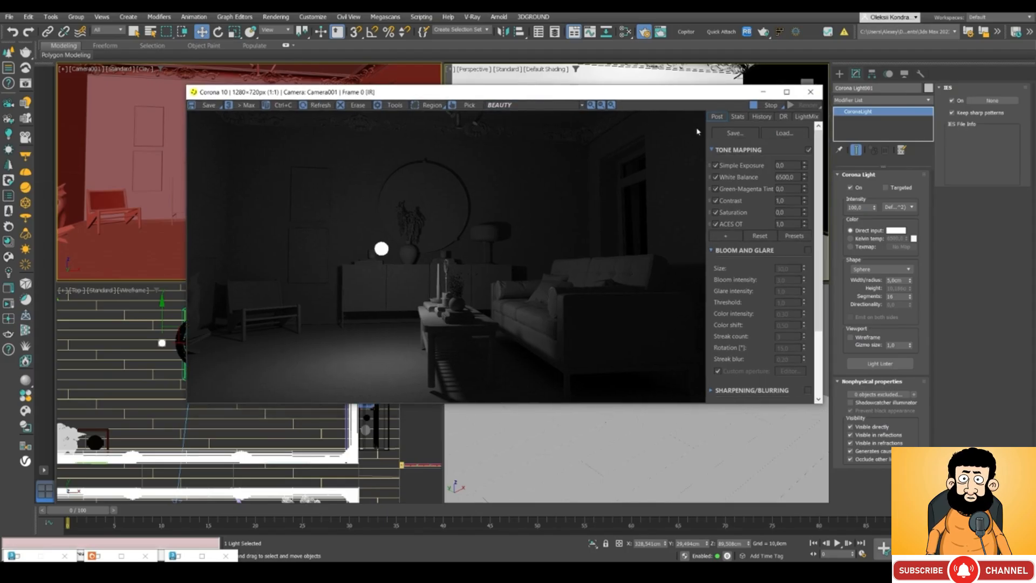
- Switch the light's color to Kelvin temperature, test it at 3000, and set it to 6000
click(858, 239)
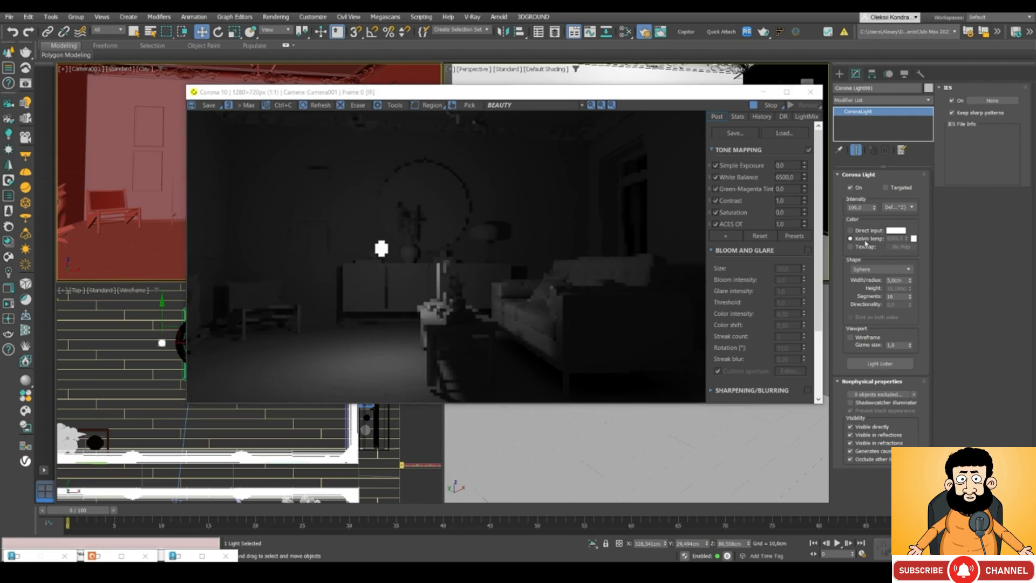
double_click(893, 238)
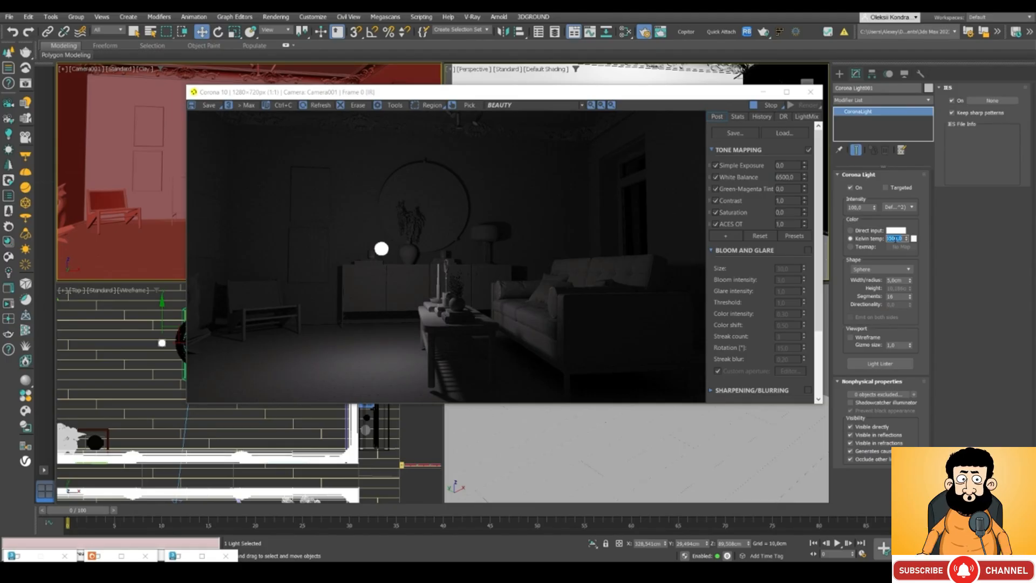
text(300)
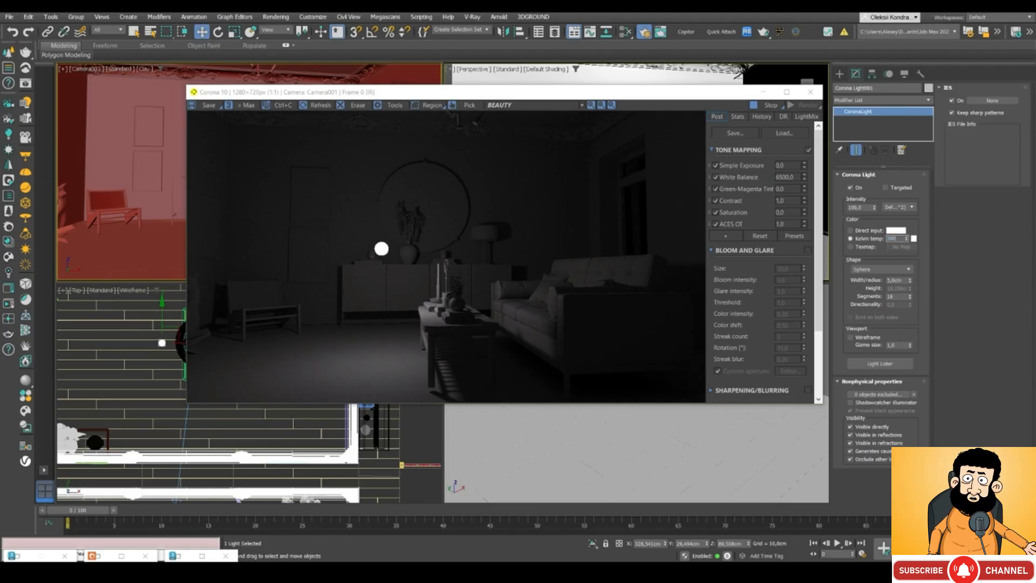
text(0)
key(Return)
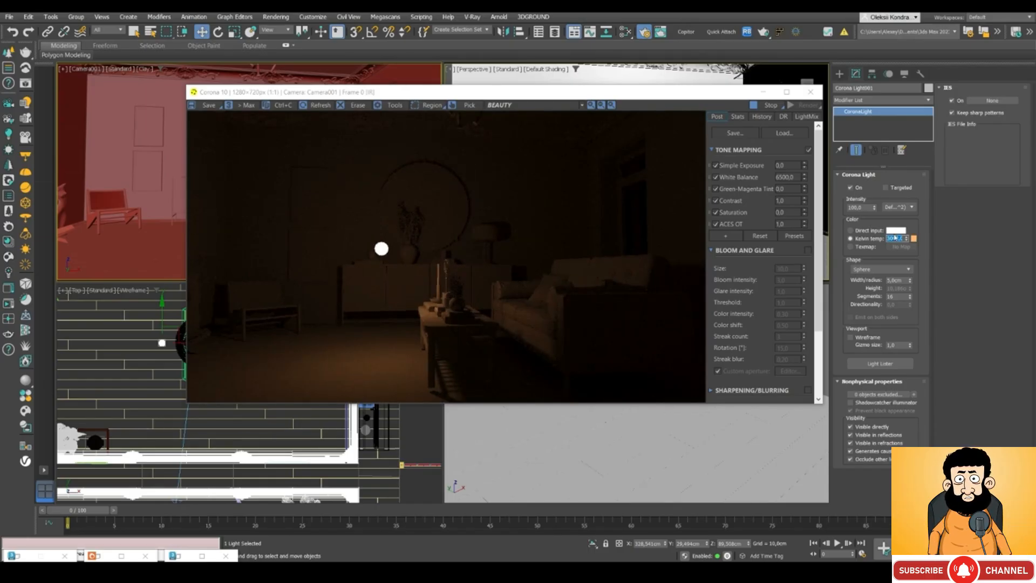
text(60)
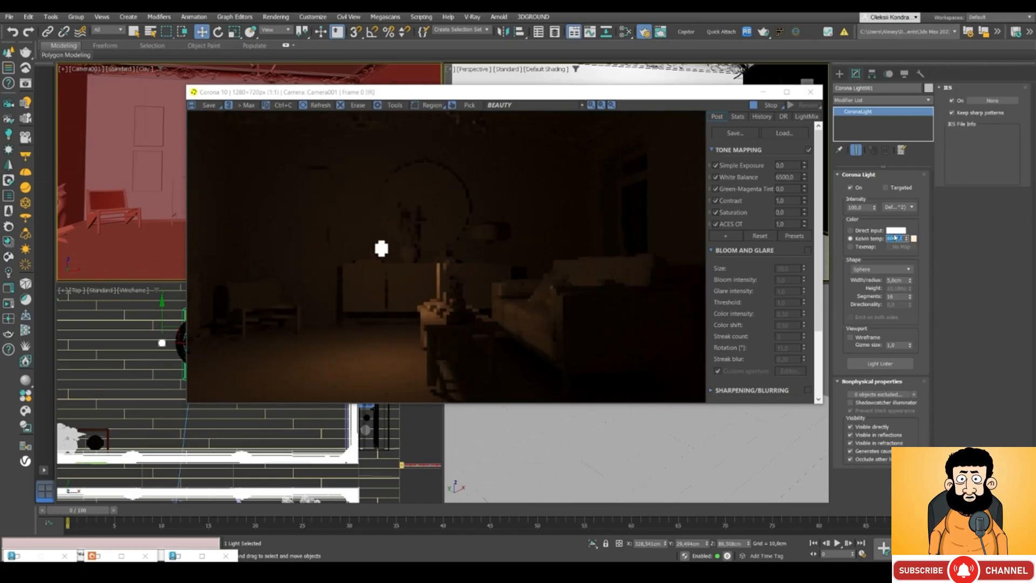
key(Return)
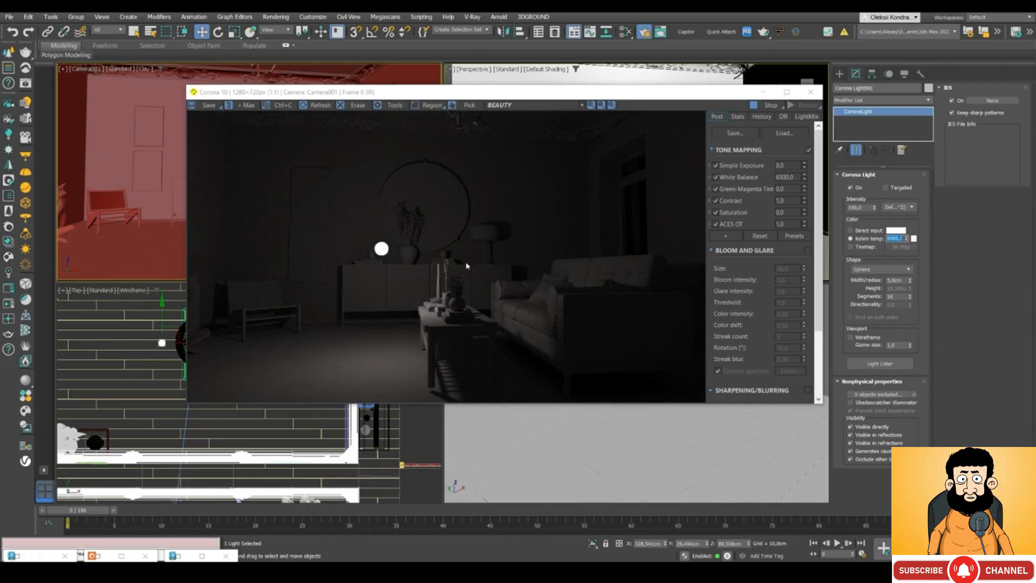
- Change the light's color source to Direct input, test a pale yellow, and choose a warm orange color
click(851, 230)
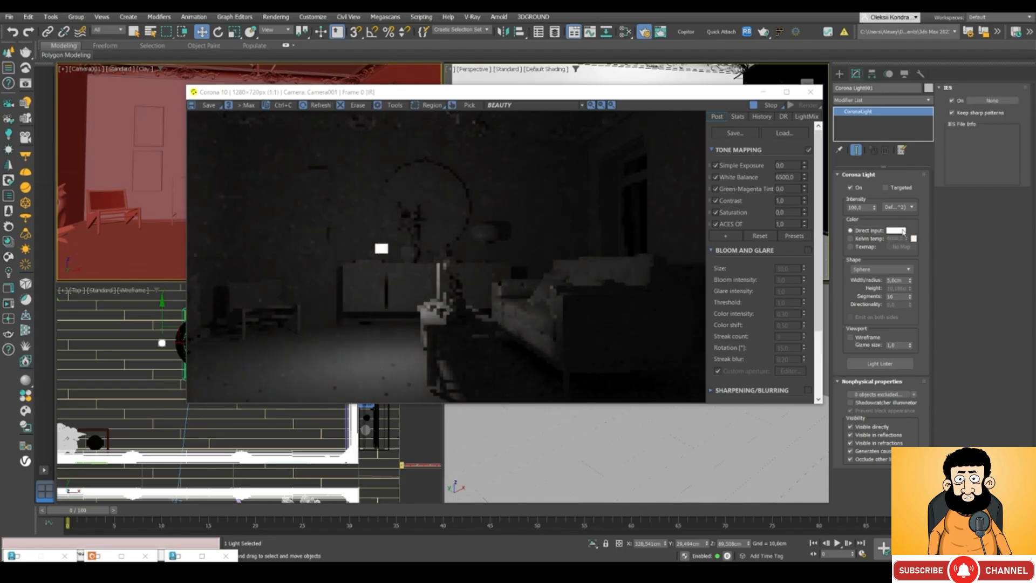
click(896, 231)
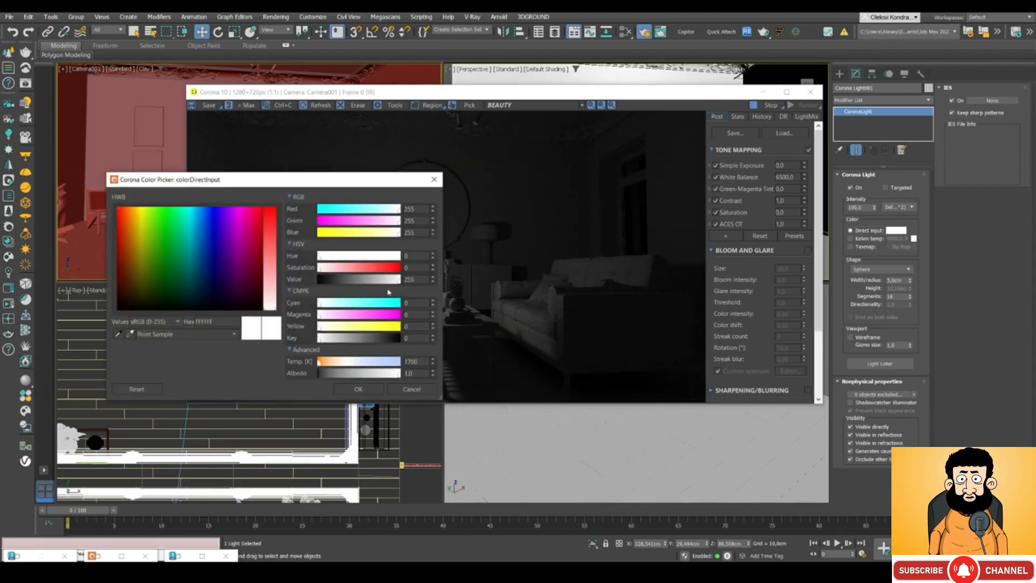
click(367, 233)
drag(368, 236, 366, 235)
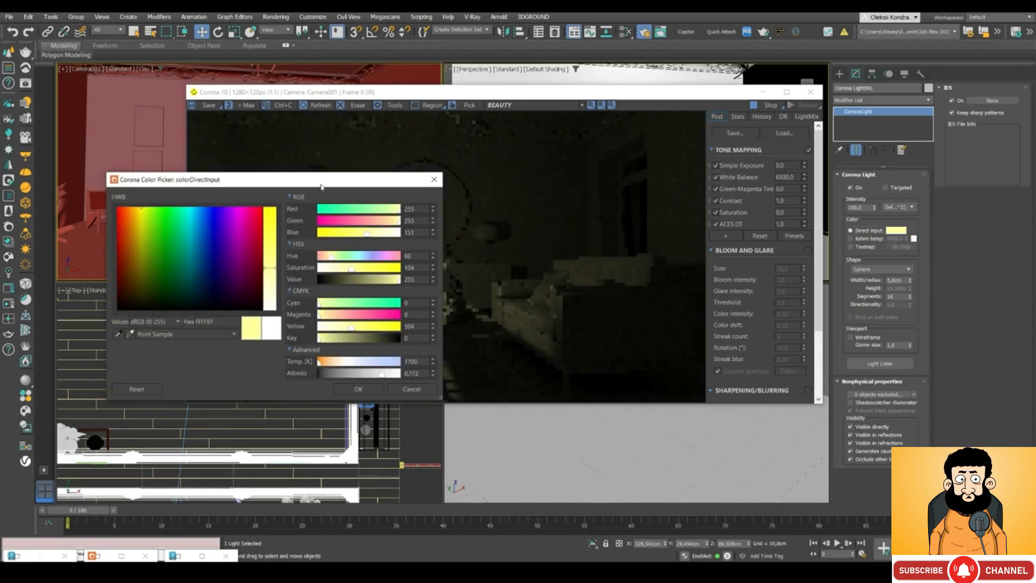
drag(216, 179, 149, 218)
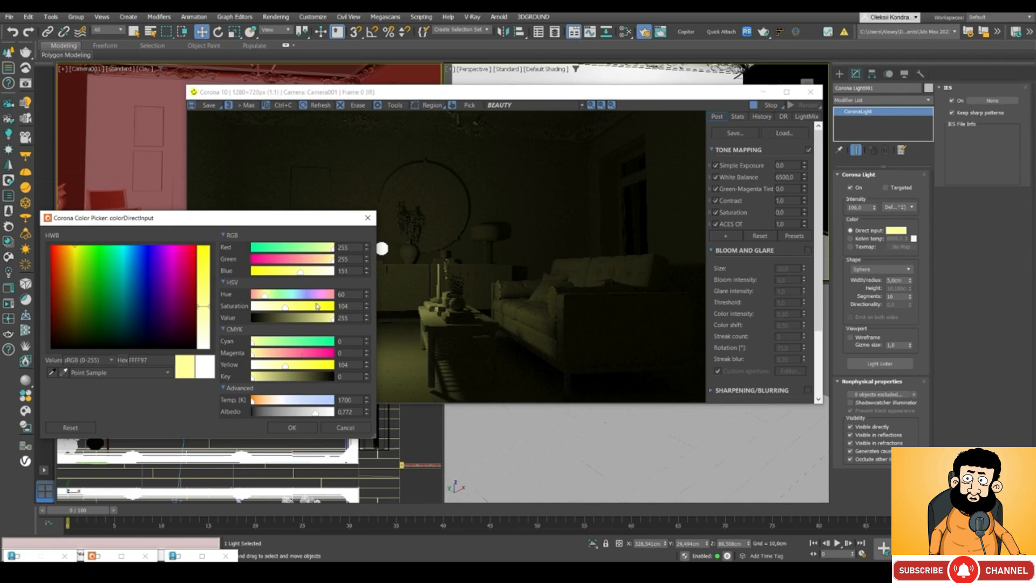
drag(252, 352, 268, 354)
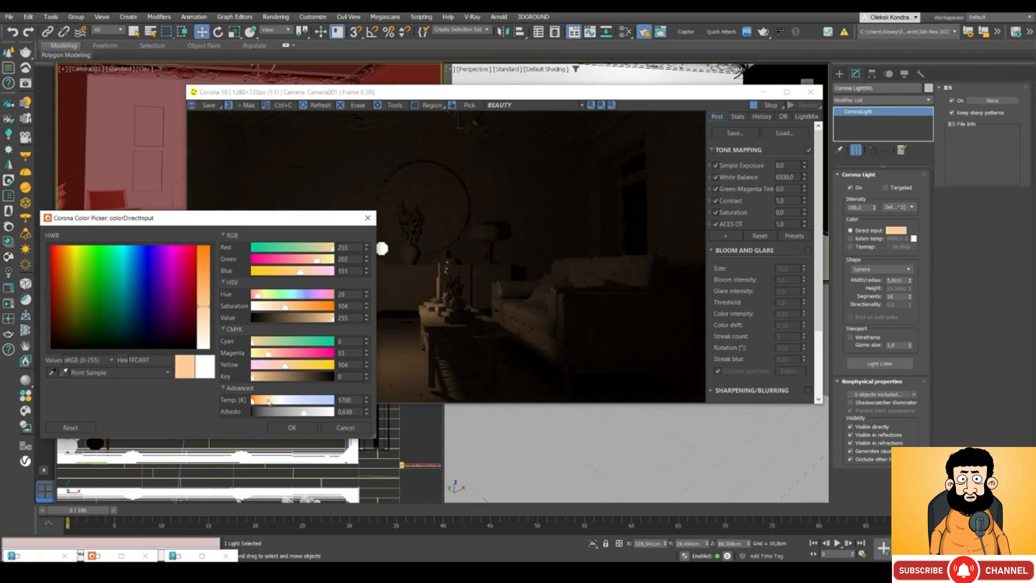
drag(266, 400, 258, 400)
click(290, 427)
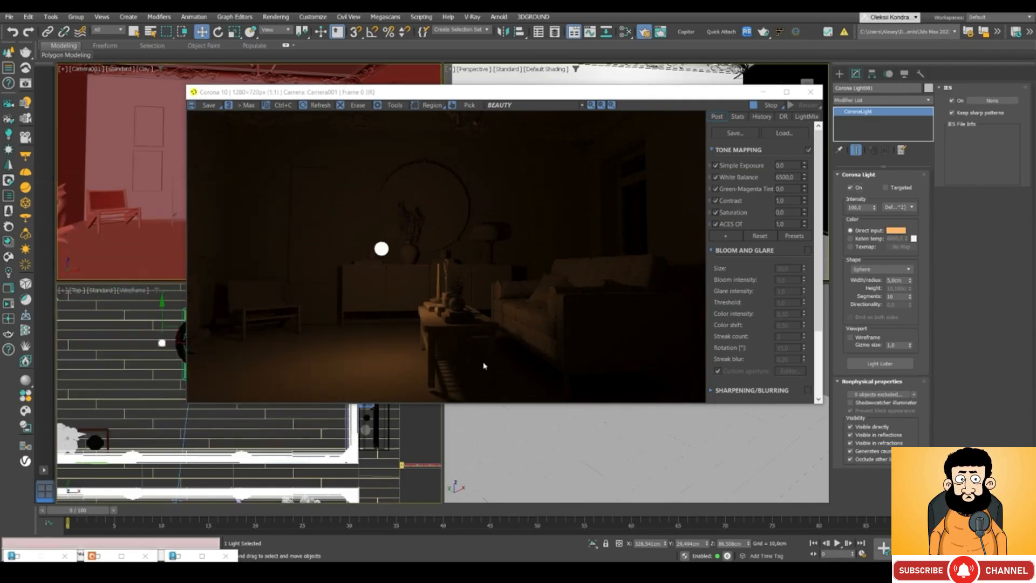
- Color the light with a Texmap, assigning the existing CoronaBitmap of Screenshot_9.png from the material editor, and bring the frame buffer forward
click(862, 246)
key(m)
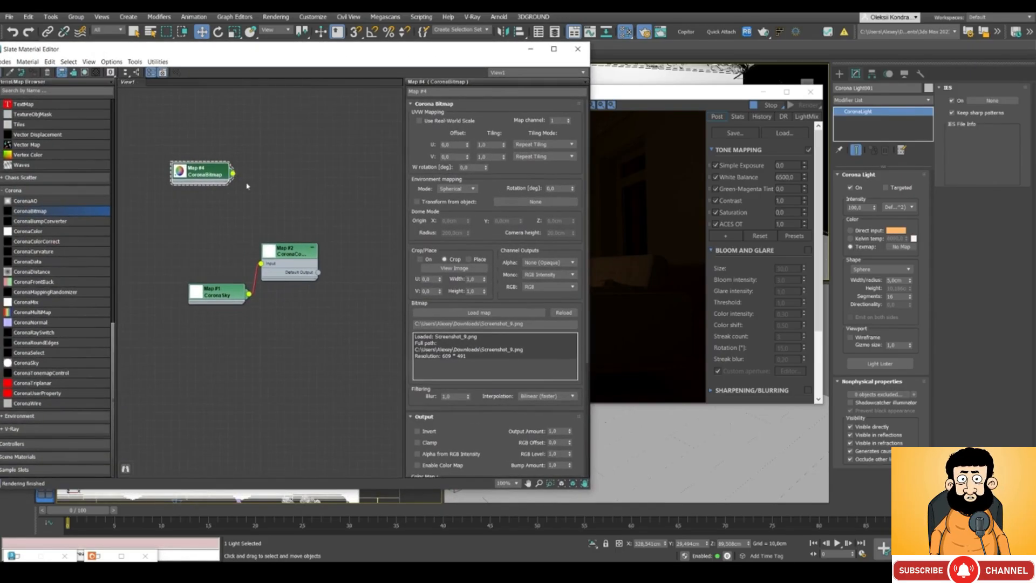
mouse_move(232, 173)
mouse_down()
mouse_move(643, 201)
mouse_move(885, 232)
mouse_move(899, 247)
mouse_up()
click(487, 314)
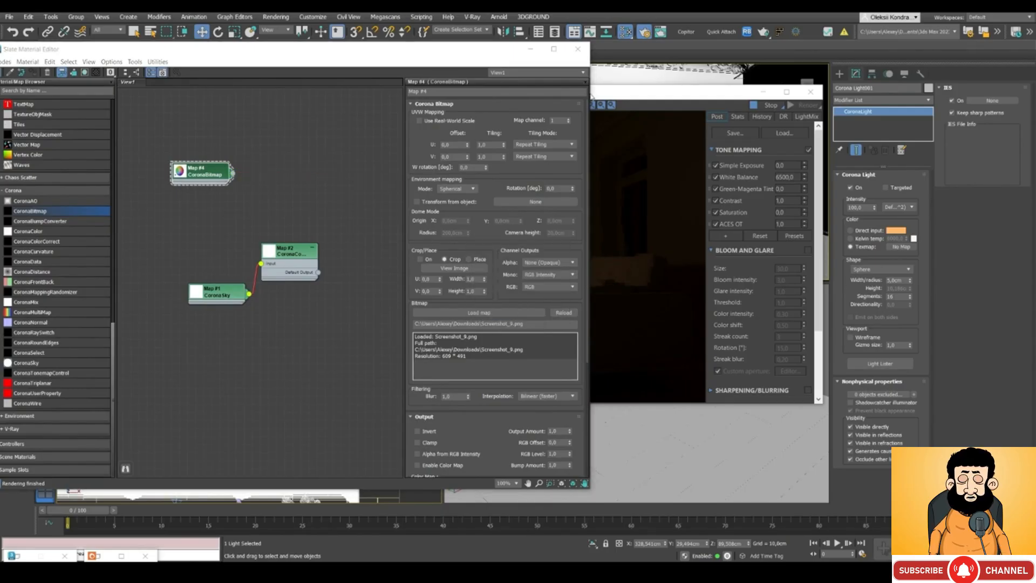
drag(601, 94, 625, 93)
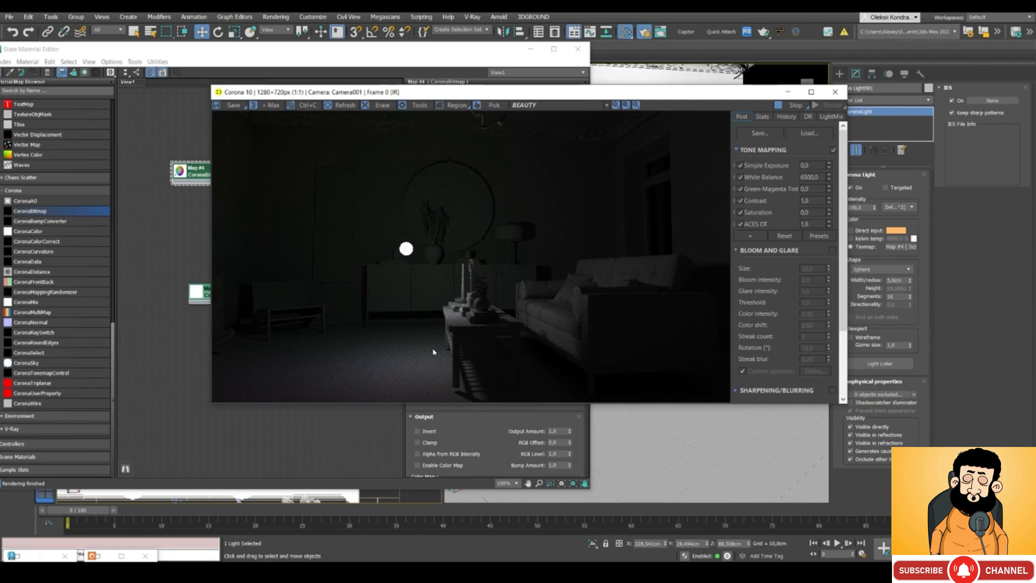
mouse_move(374, 91)
mouse_down()
mouse_move(415, 85)
mouse_move(445, 104)
mouse_move(376, 107)
mouse_up()
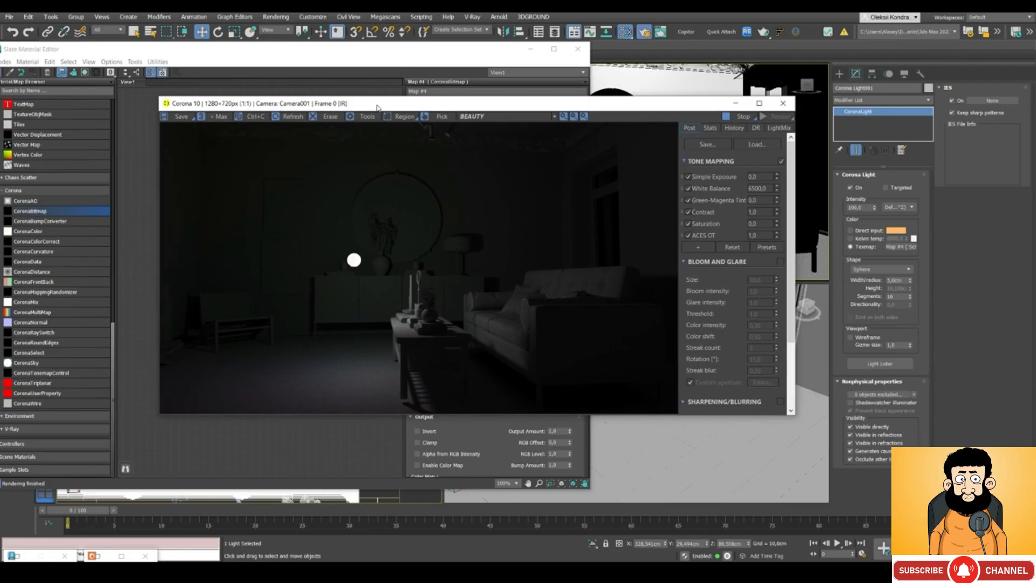
- Clear the bitmap from the light's Texmap slot, return its color to Kelvin temperature and put the material editor away
right_click(905, 246)
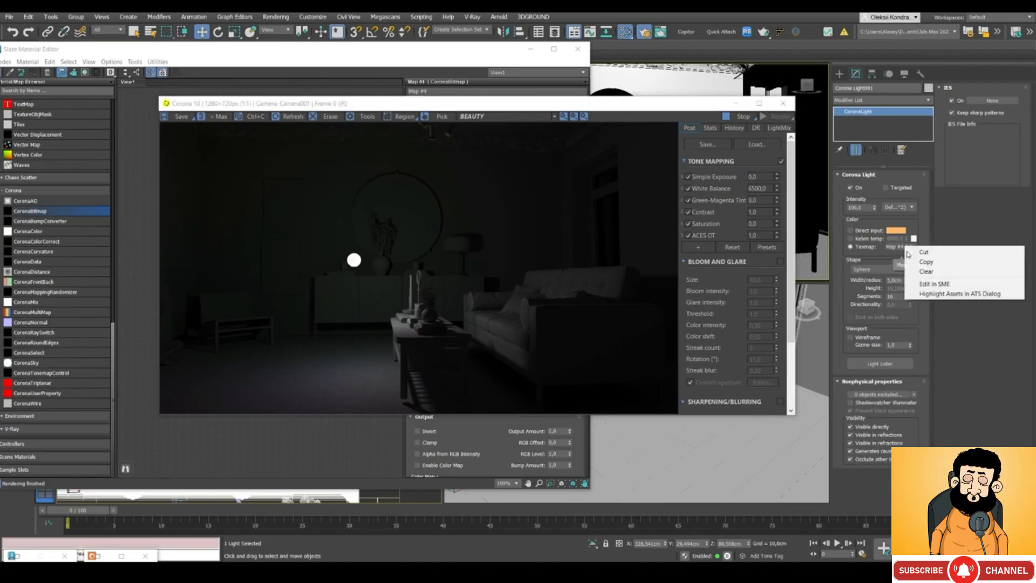
click(923, 271)
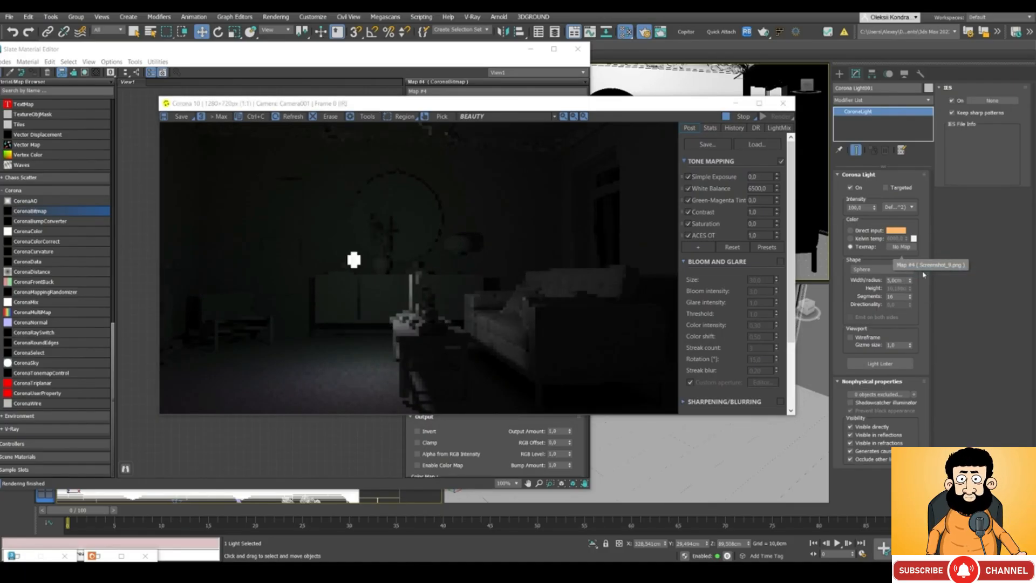
click(851, 238)
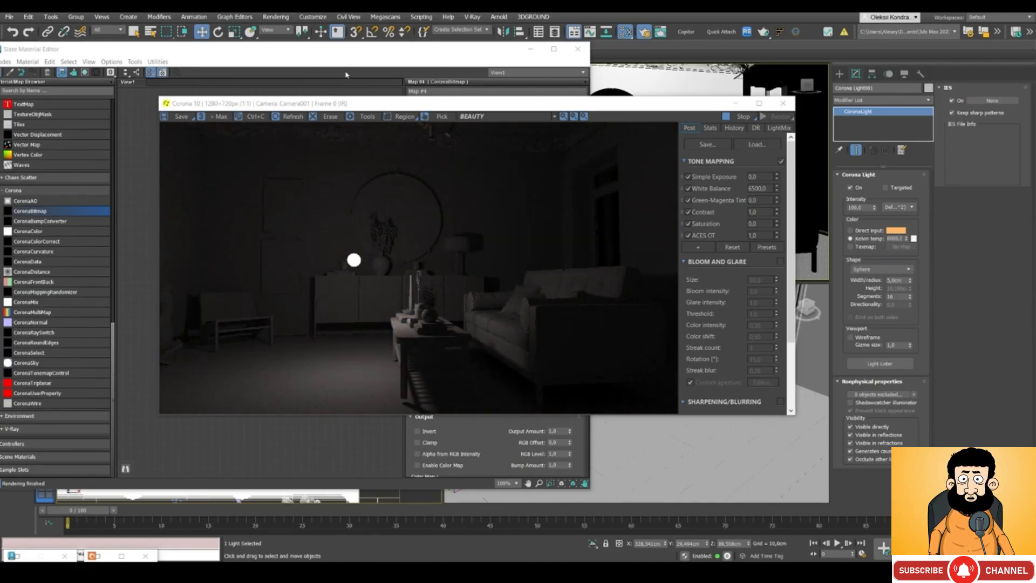
click(530, 48)
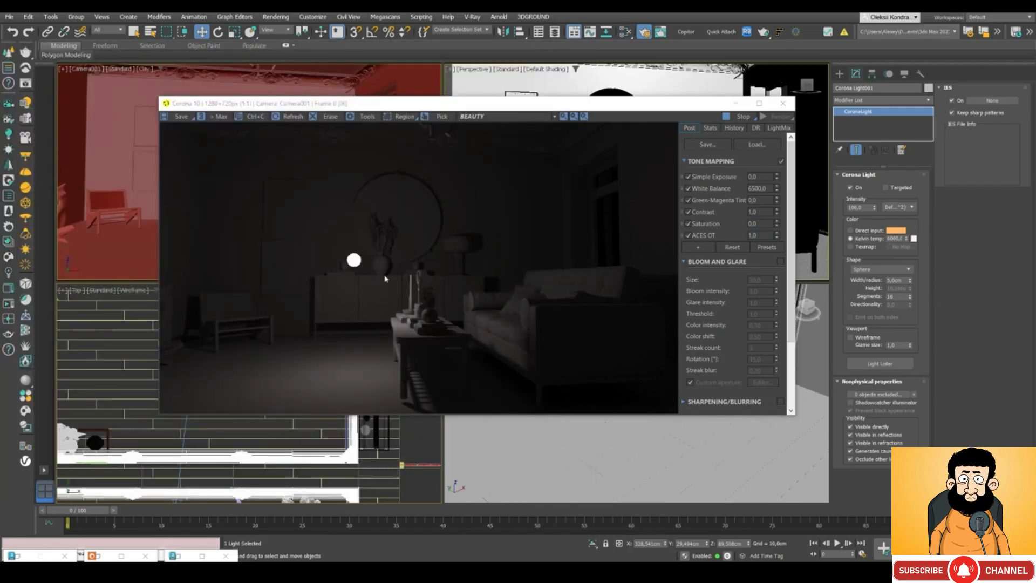
drag(420, 104, 454, 95)
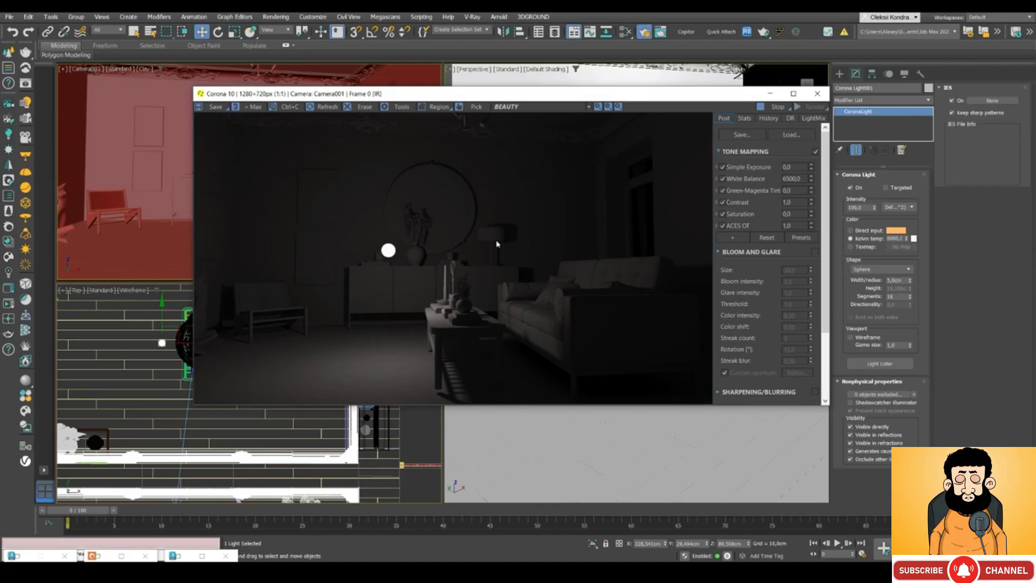
- Change the light's shape to Rectangle and set its width and height to 20 cm each
click(869, 270)
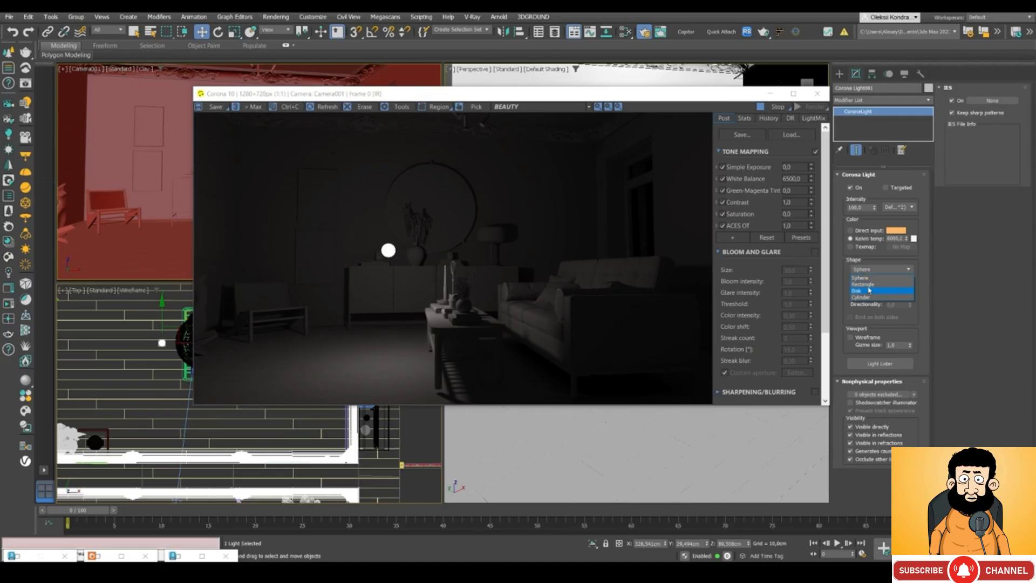
click(863, 284)
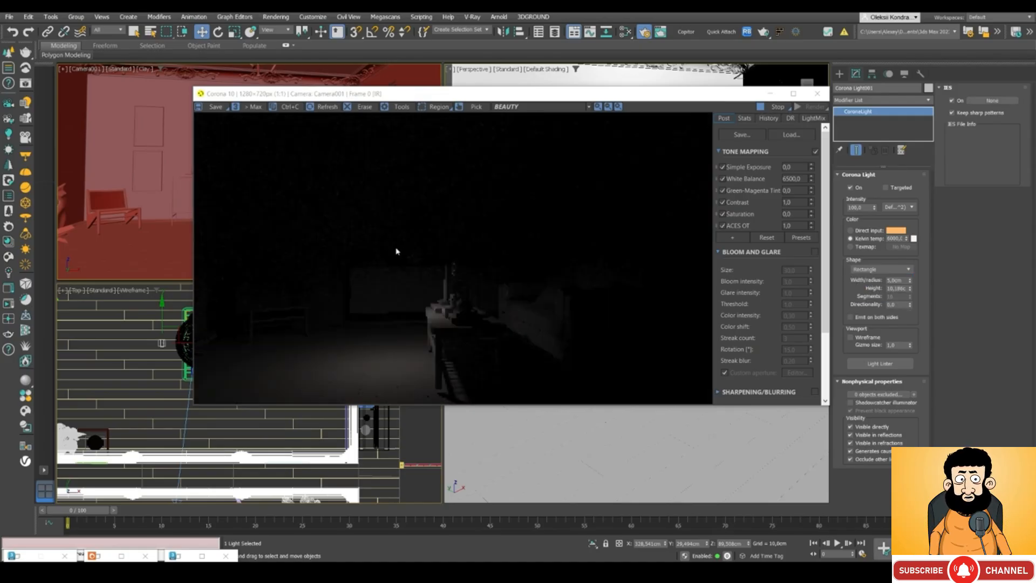
drag(348, 97, 302, 98)
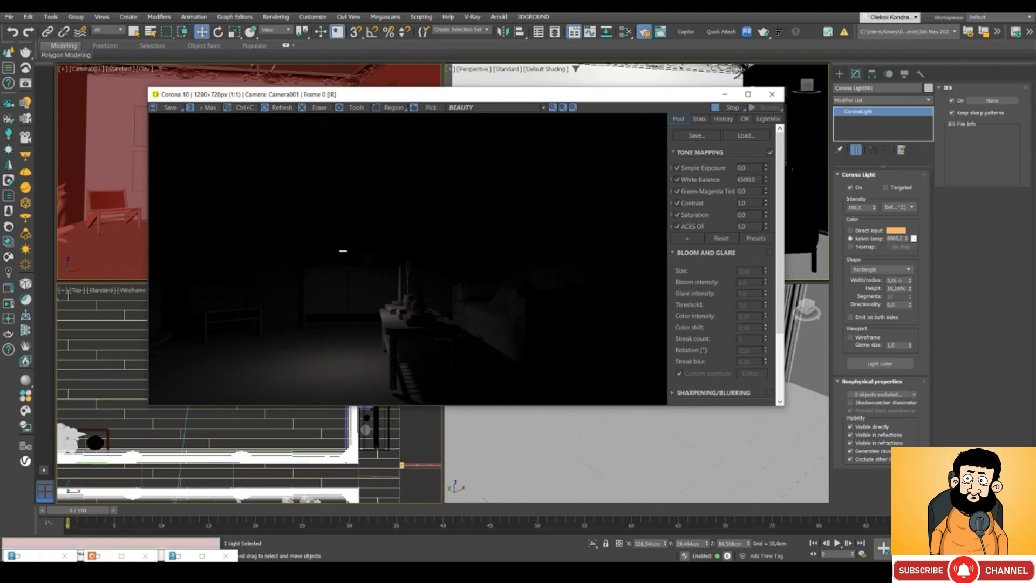
click(896, 280)
text(20)
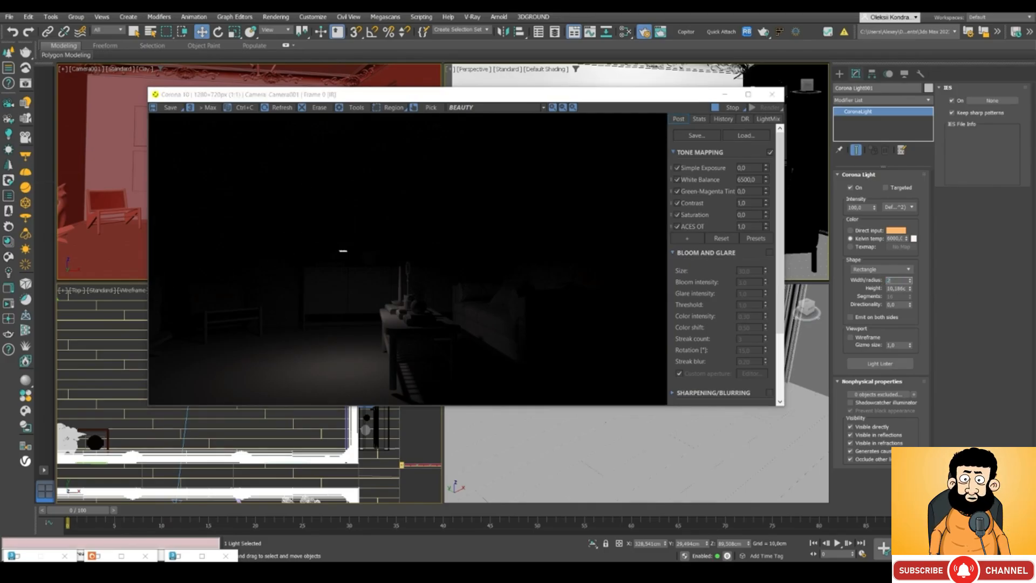
key(Tab)
text(20)
key(Return)
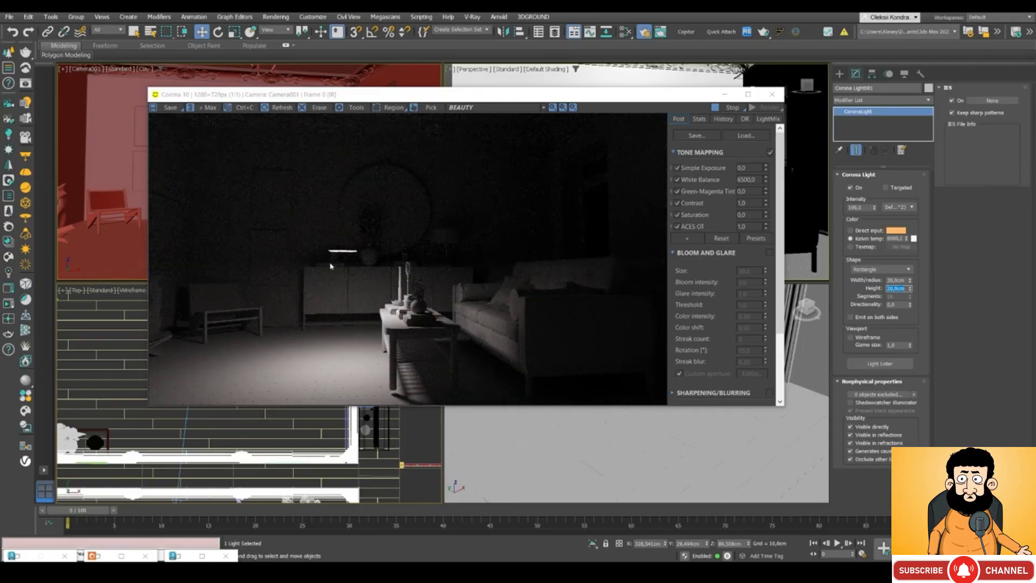
- Move the rectangular light about 32 cm upward in the camera view, repositioning the frame buffer to reveal the light and its parameters
drag(335, 97, 511, 138)
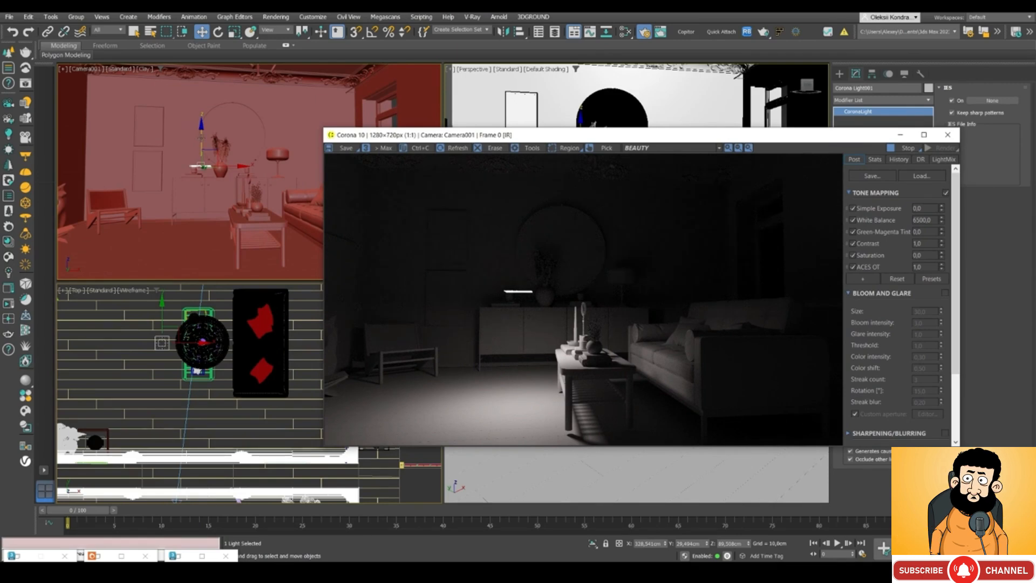
drag(202, 141, 201, 110)
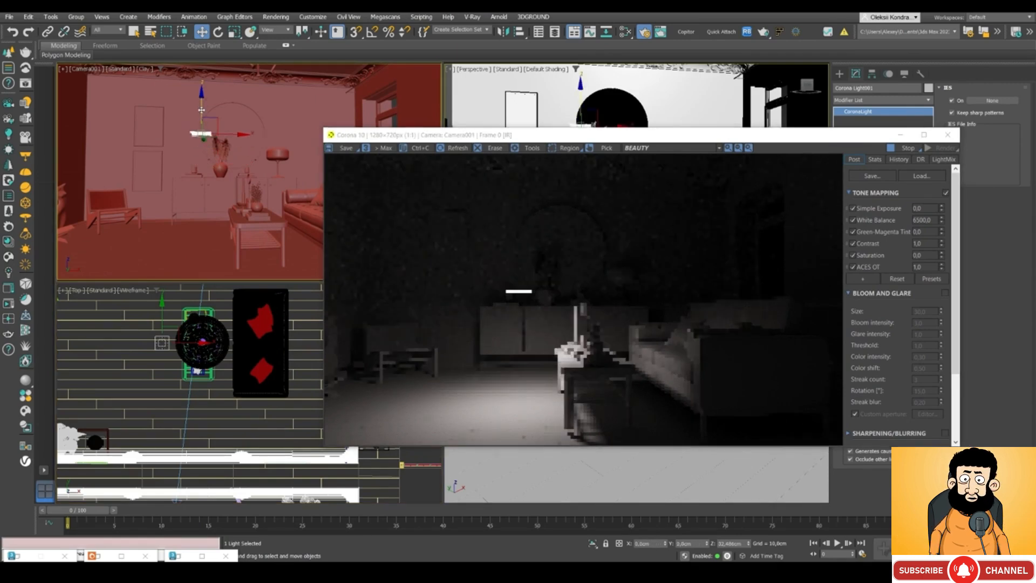
drag(467, 138, 267, 186)
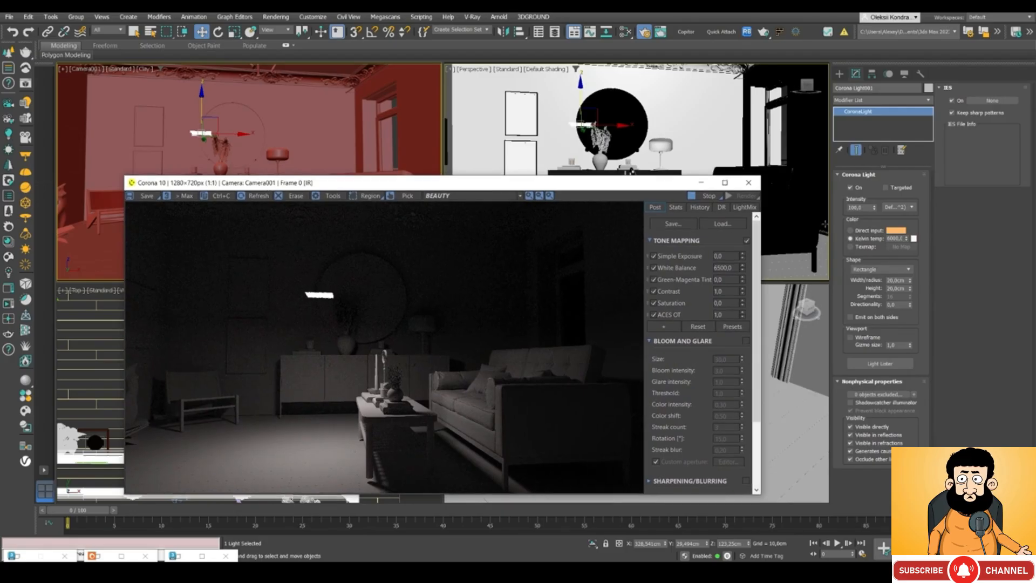
- Make the rectangular light targeted and move its target across the floor to the sofa, shifting the frame buffer to uncover the viewports
click(886, 187)
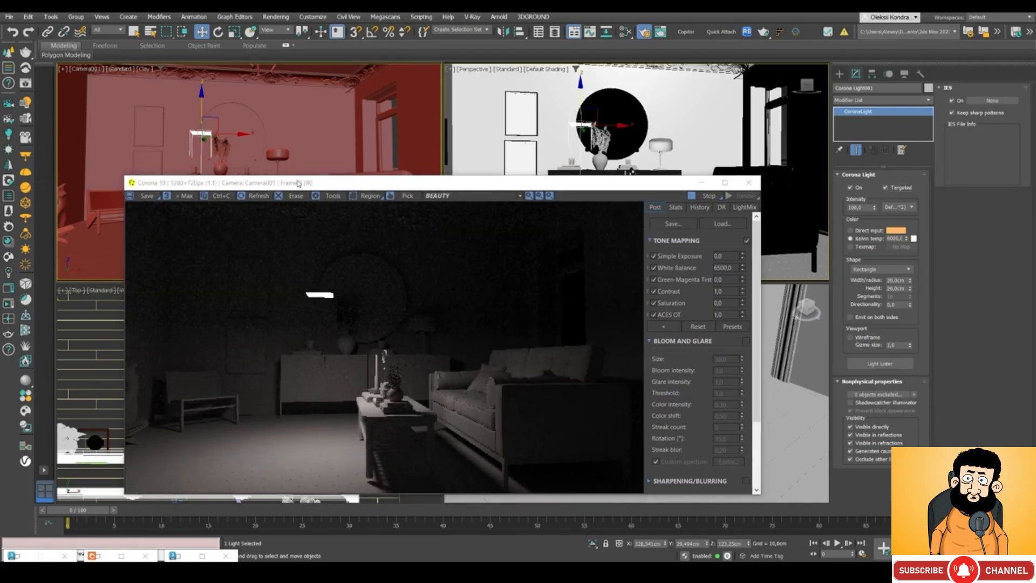
drag(299, 184, 313, 261)
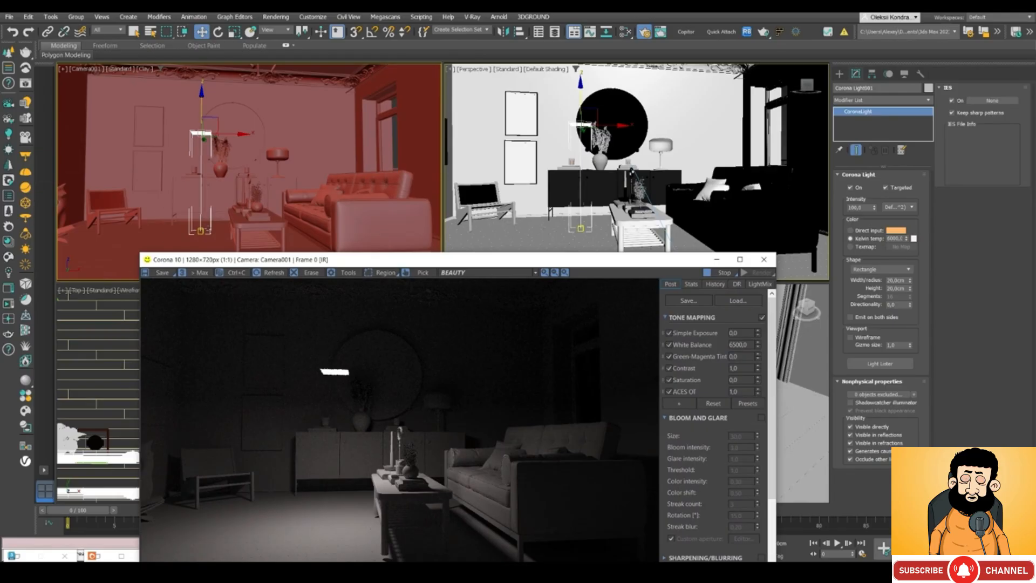
click(200, 231)
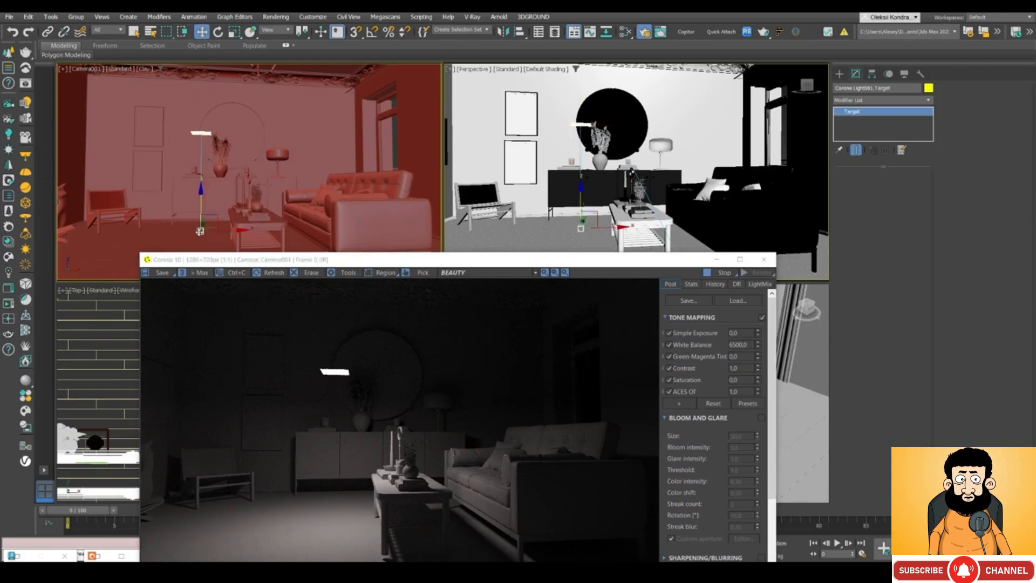
drag(222, 231, 360, 215)
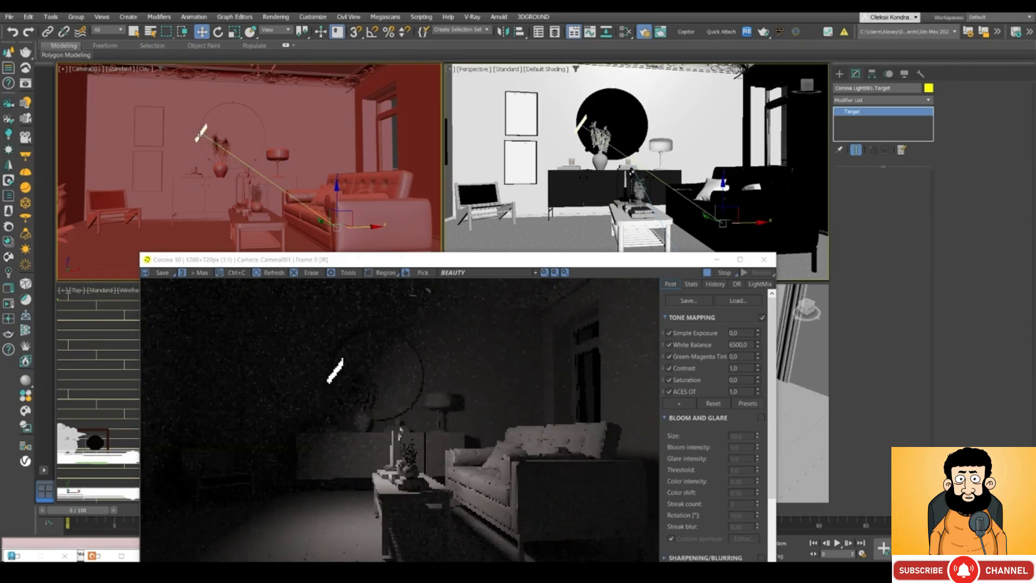
- Move the light itself away from the sofa to in front of the wall pictures, and bring the frame buffer back up
click(199, 136)
drag(209, 124, 165, 125)
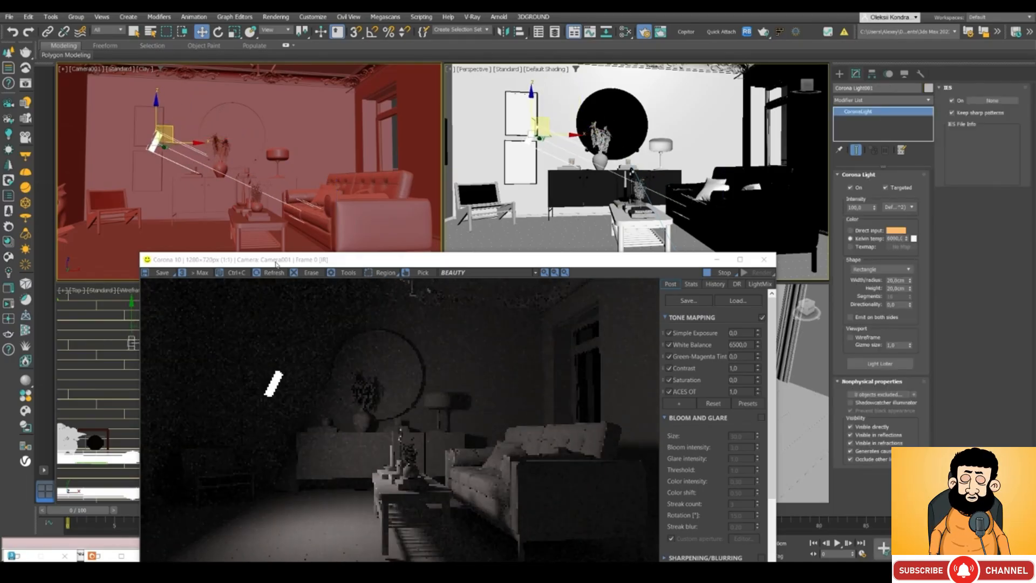
drag(275, 263, 235, 182)
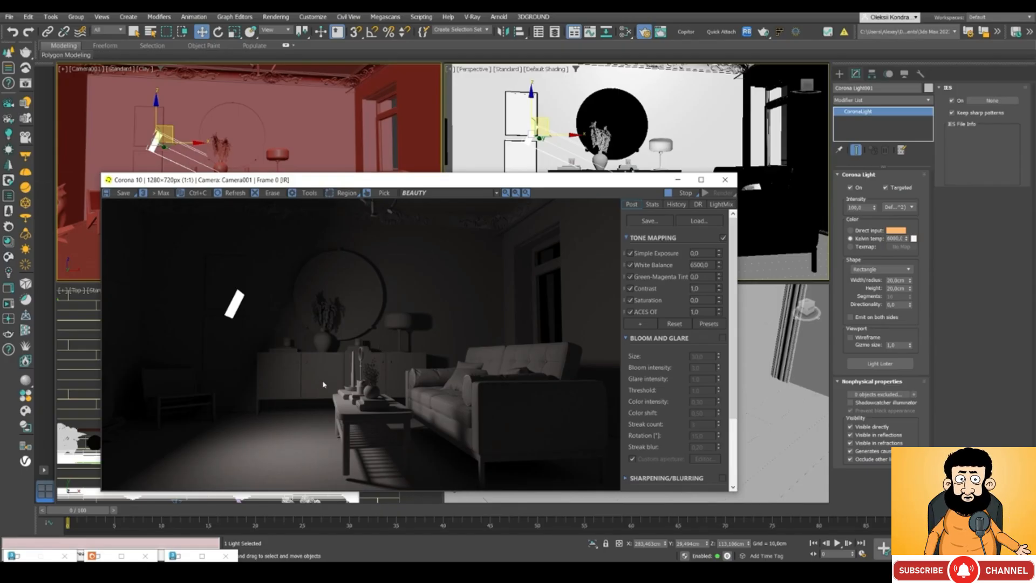
- Set the rectangular light's height to 50 cm and nudge the frame buffer aside
double_click(897, 288)
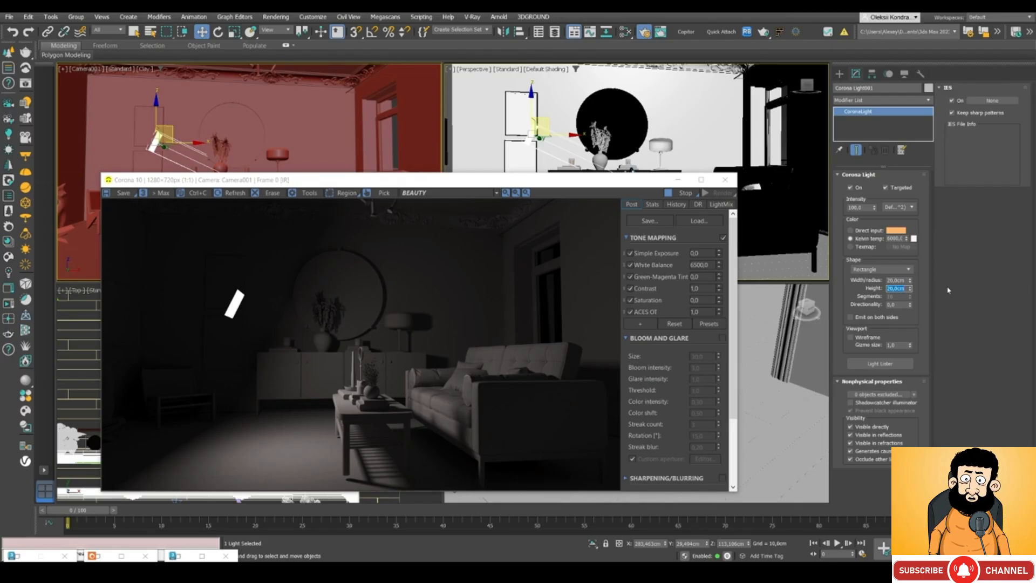
text(50)
key(Return)
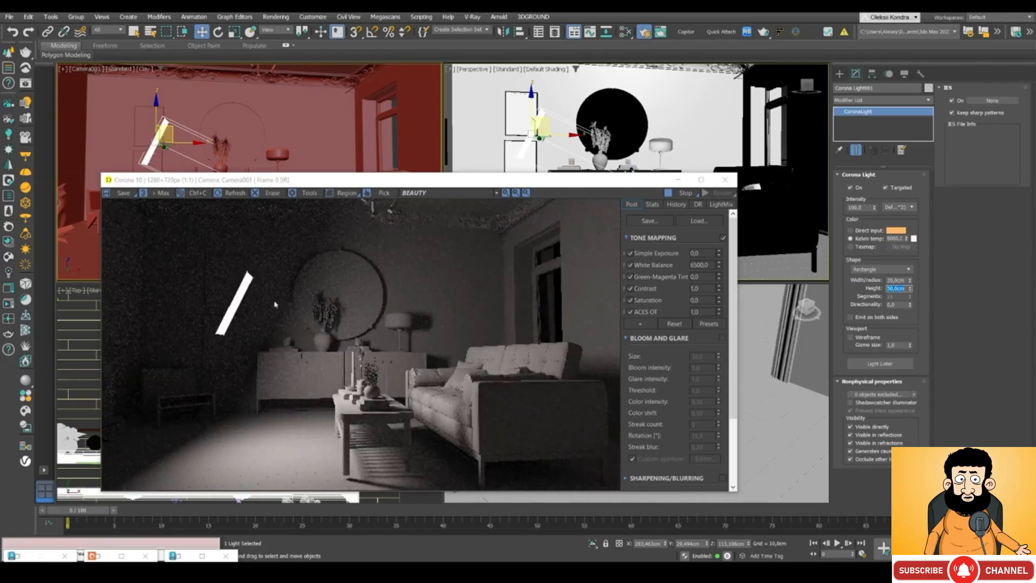
mouse_move(310, 184)
mouse_down()
mouse_move(336, 173)
mouse_move(331, 185)
mouse_up()
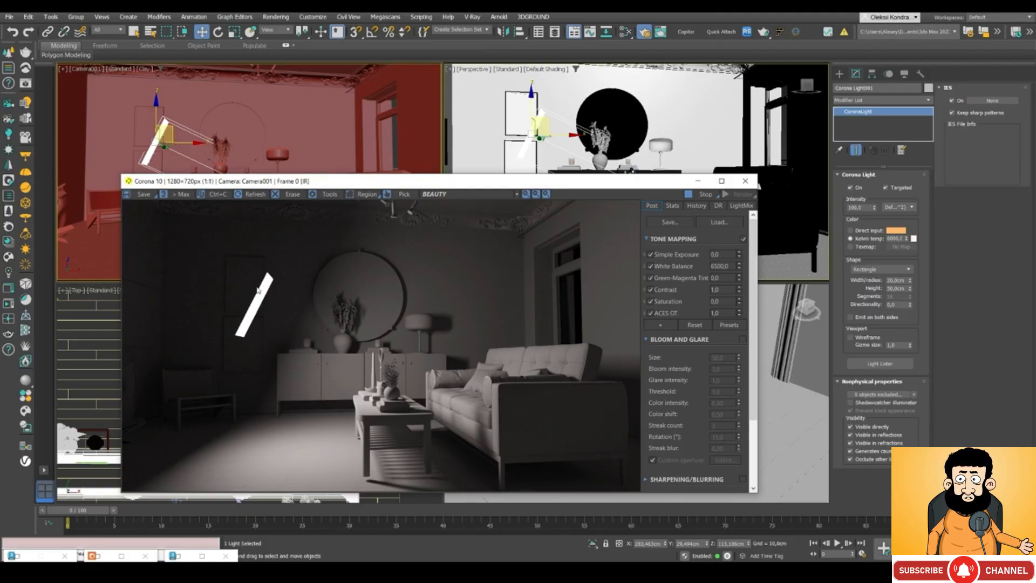
- Set the light's directionality to 0.5 and lower its intensity to 28
click(899, 304)
key(BackSpace)
text(5)
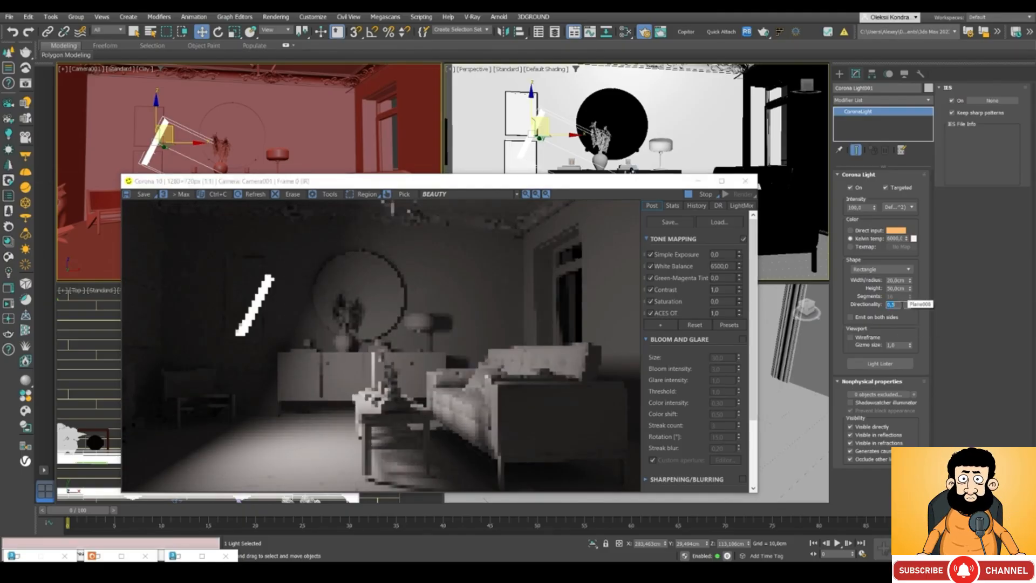
key(Return)
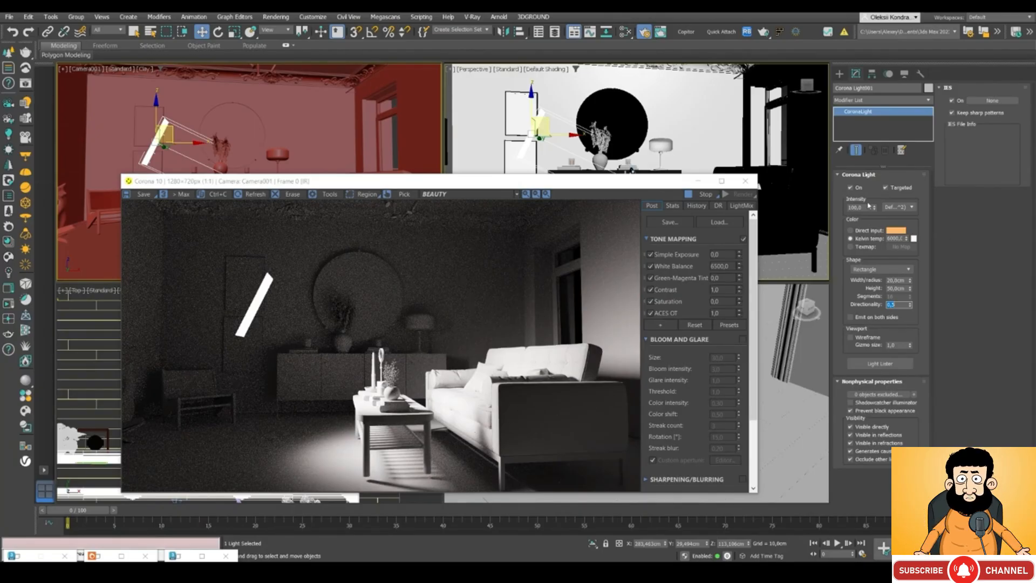
drag(874, 208, 879, 234)
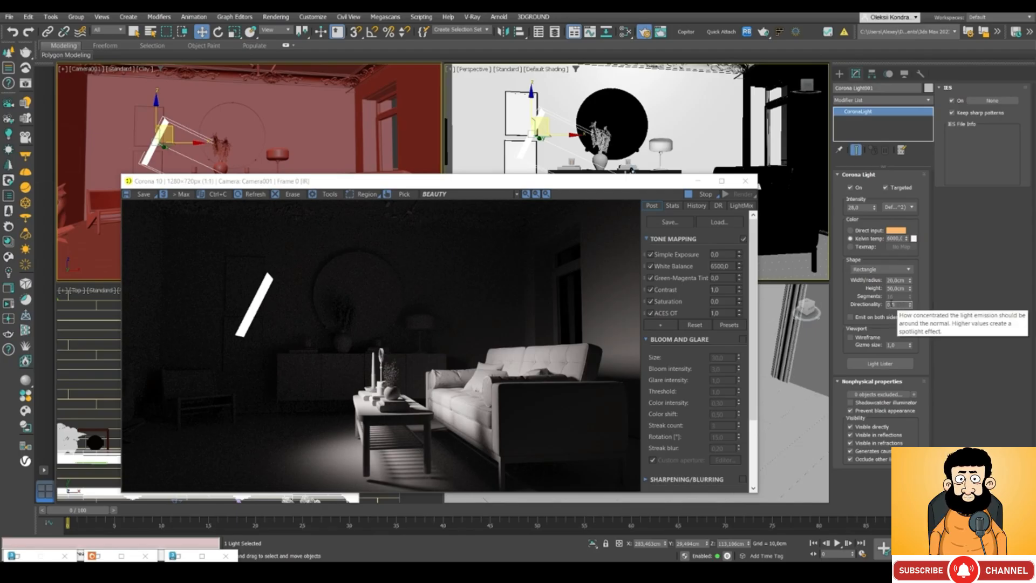
- Try directionality values of 0.6 and 0.4 on the light to compare how focused the beam is
key(BackSpace)
text(6)
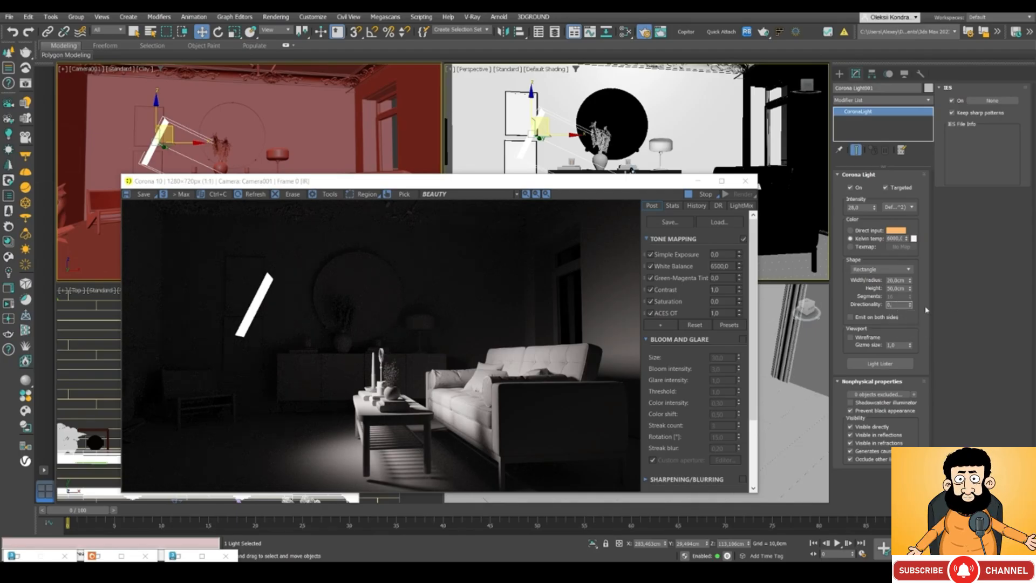
key(Return)
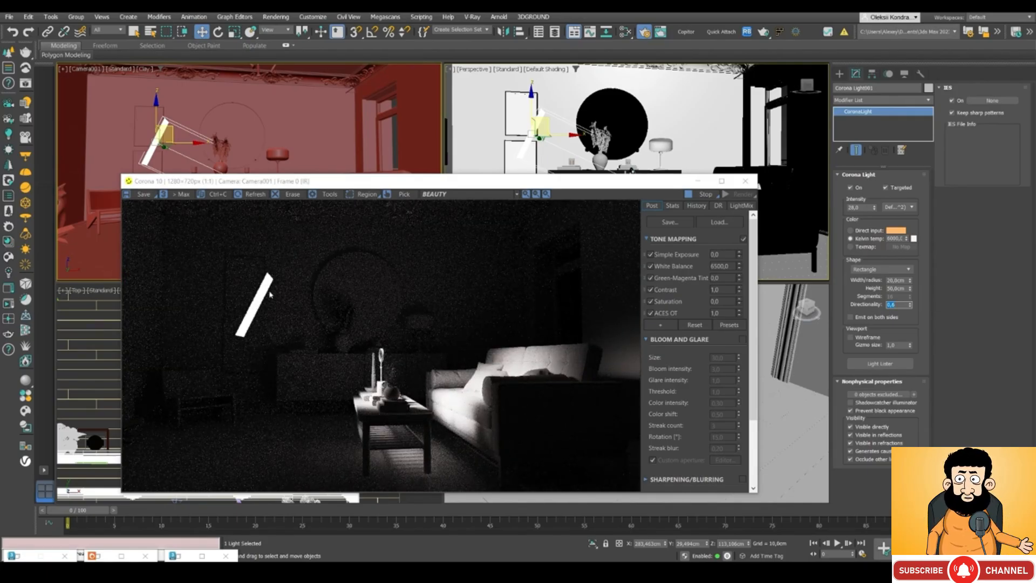
click(900, 305)
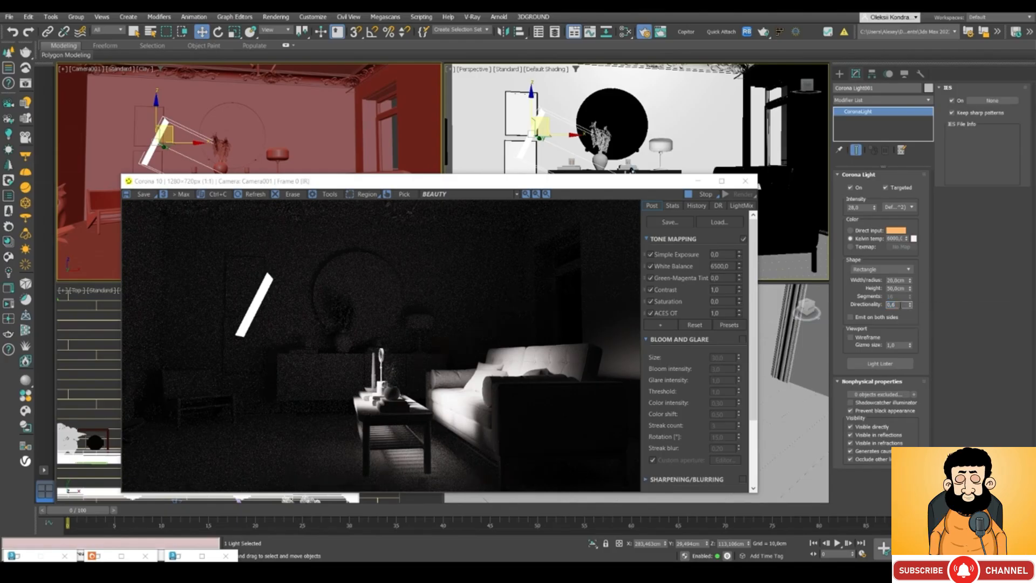
key(BackSpace)
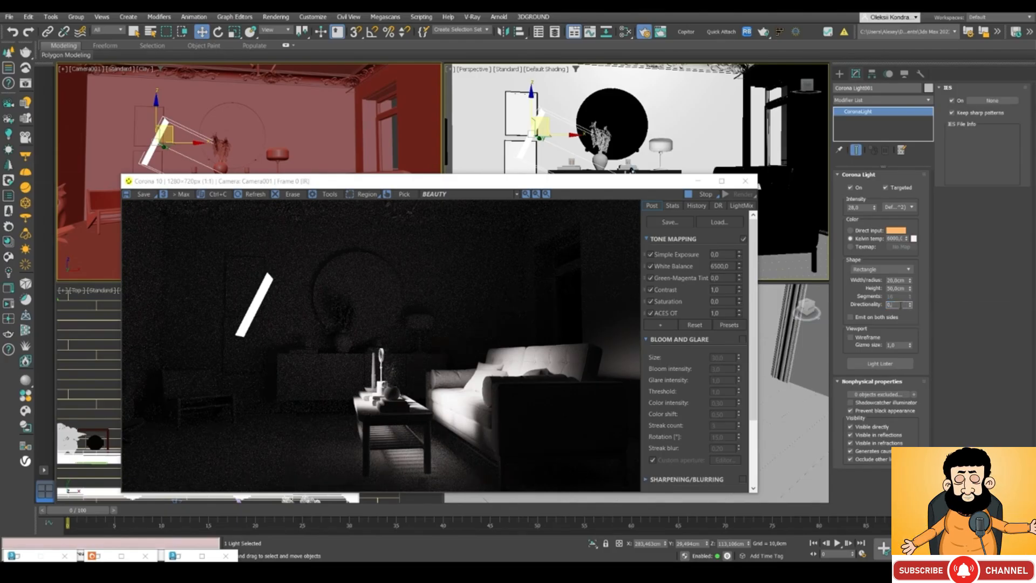
text(4)
key(Return)
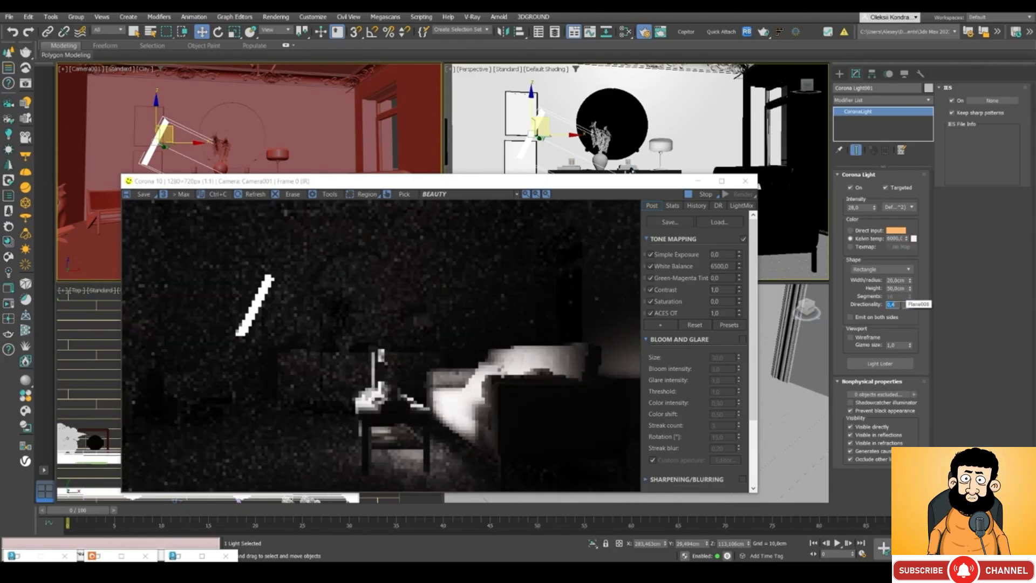
- Set the light's directionality to 0.3
click(900, 304)
key(BackSpace)
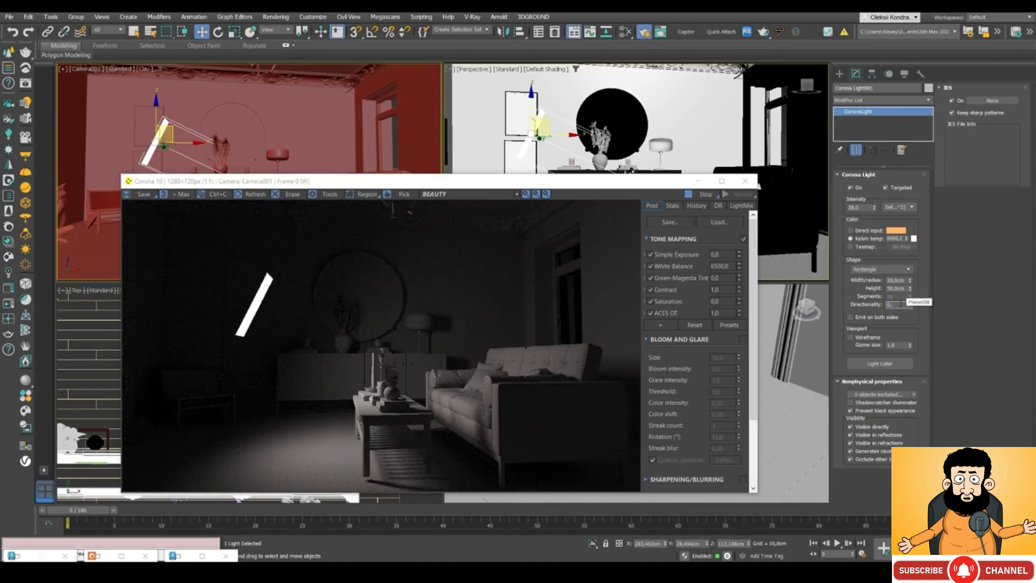
text(3)
key(Return)
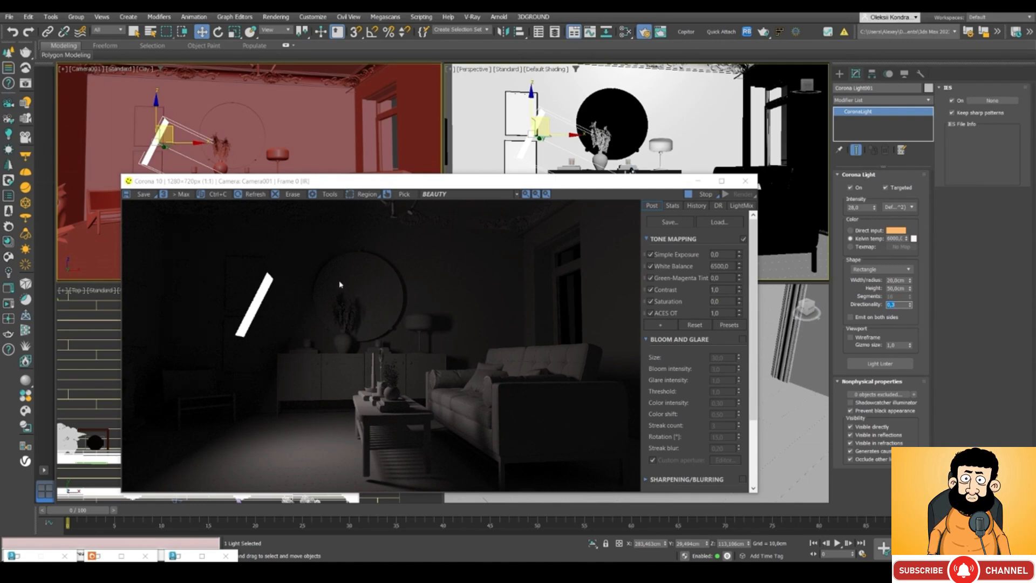
- Move the frame buffer, then switch the light's emission on both sides on and back off
drag(304, 181, 329, 158)
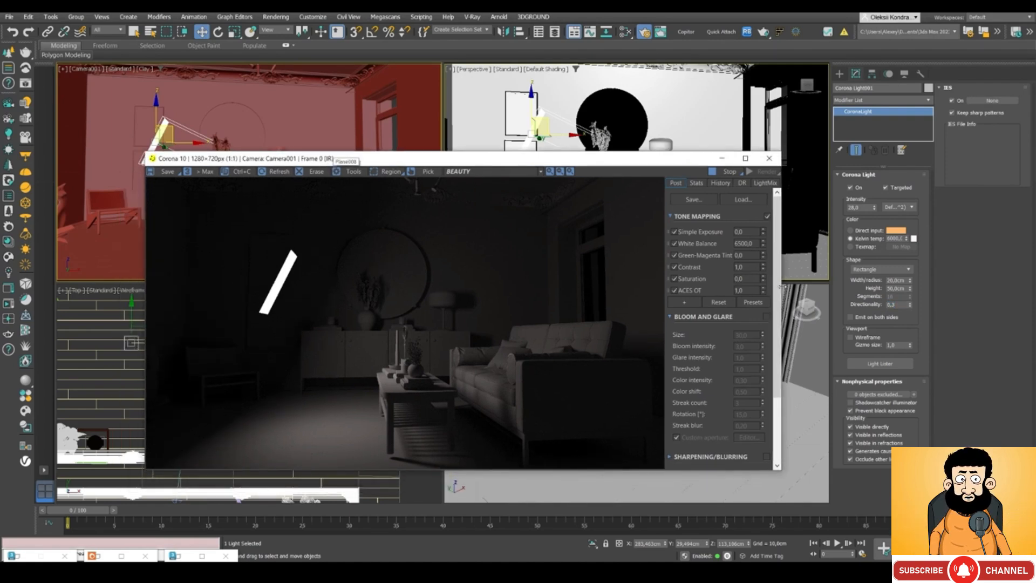
click(851, 318)
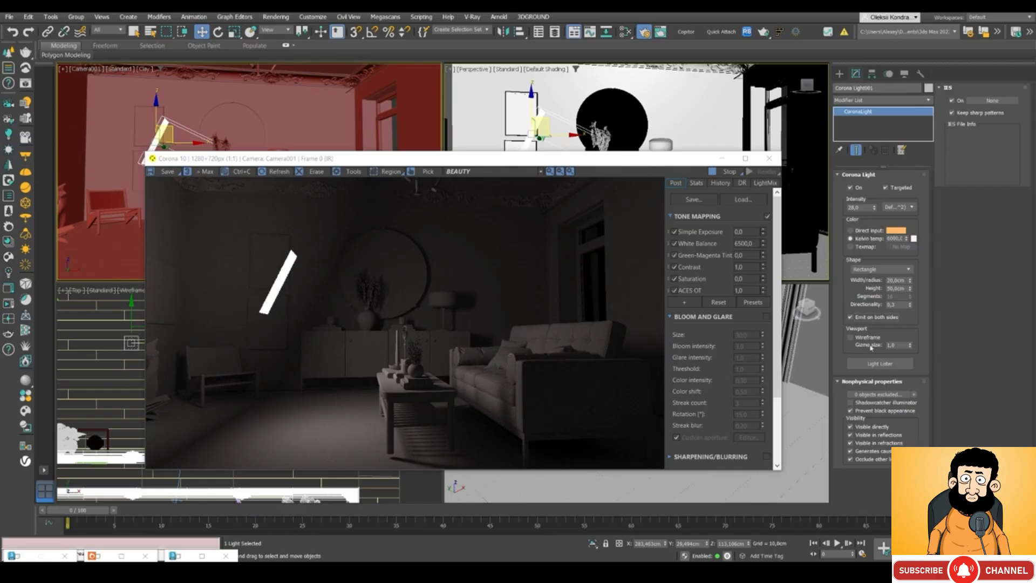
click(851, 318)
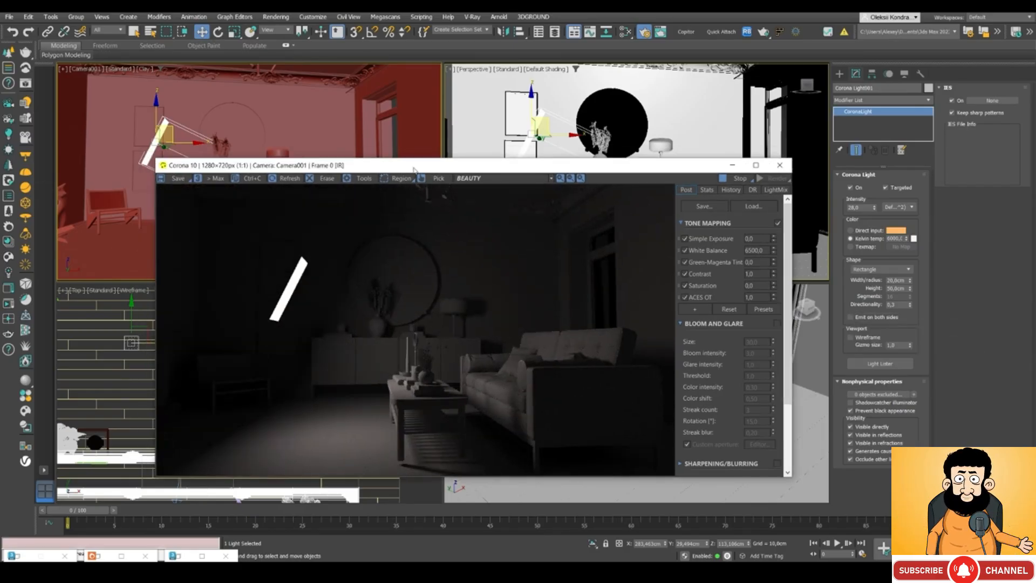
- Switch the light's wireframe viewport display on and back off, moving the frame buffer to reveal the viewports and then restoring it
click(850, 338)
drag(248, 166, 255, 274)
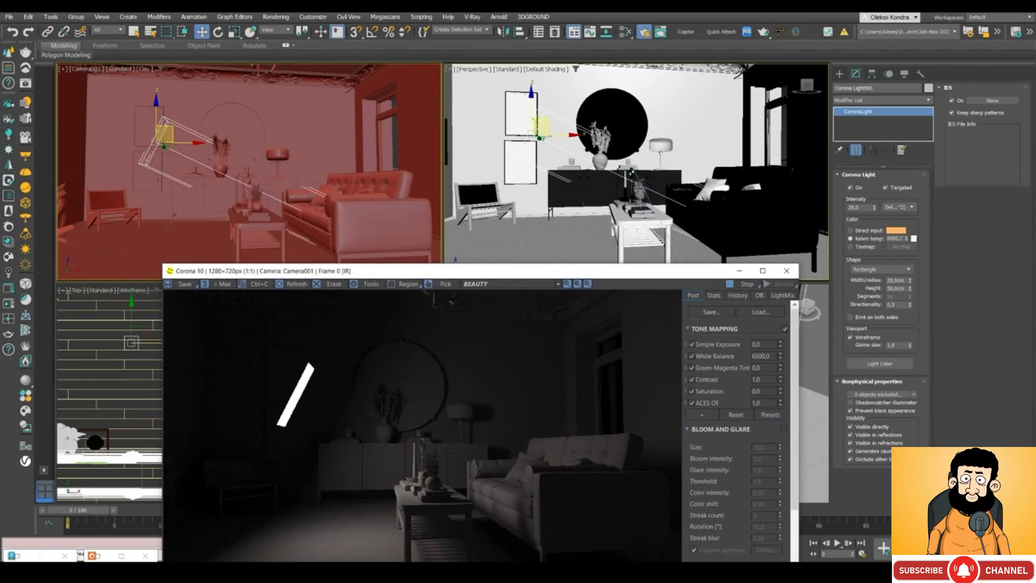
click(851, 339)
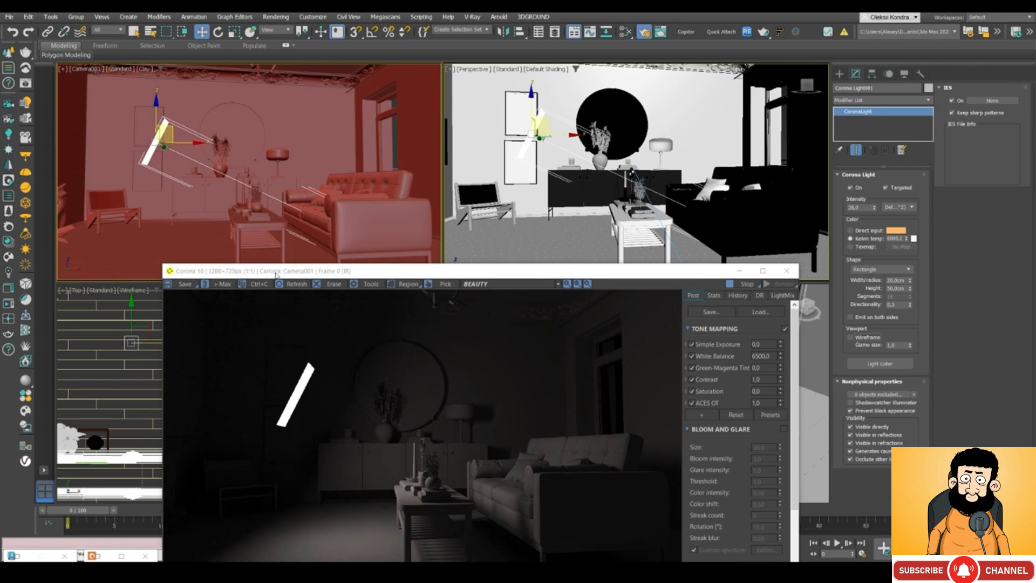
drag(277, 274, 288, 173)
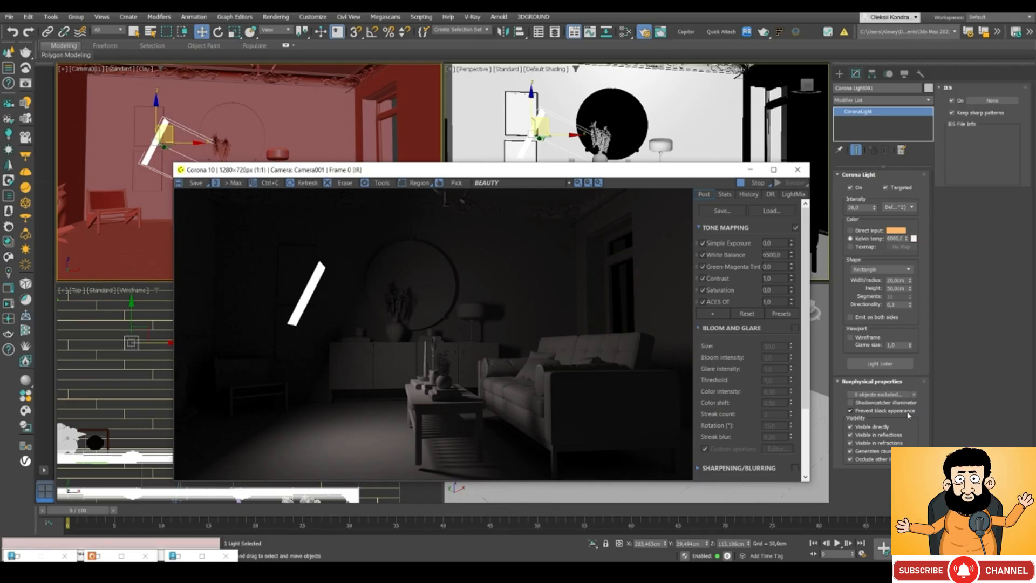
- Turn off the light's direct visibility, its visibility in reflections and refractions, and its caustics generation
click(851, 427)
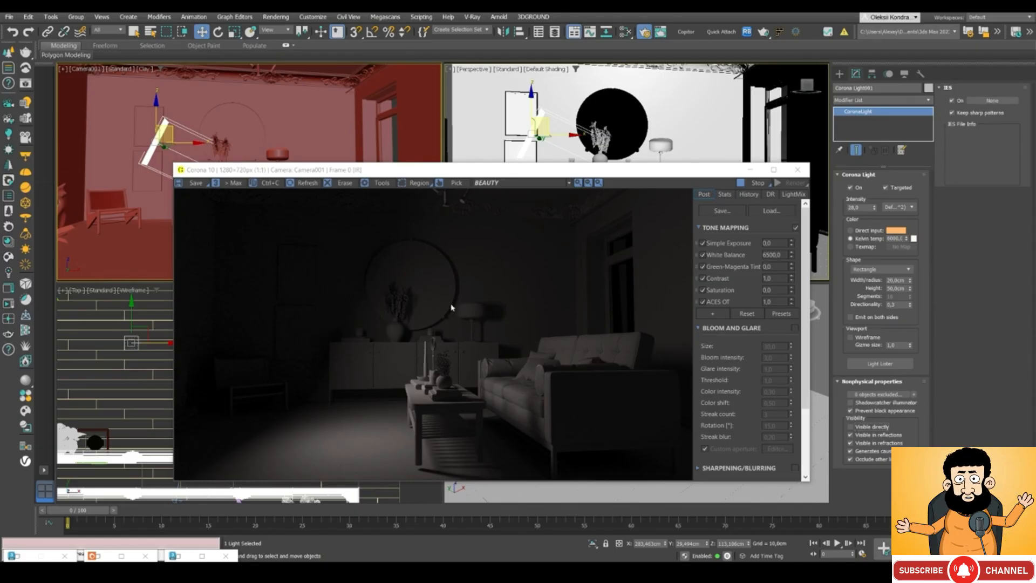
click(851, 434)
click(851, 443)
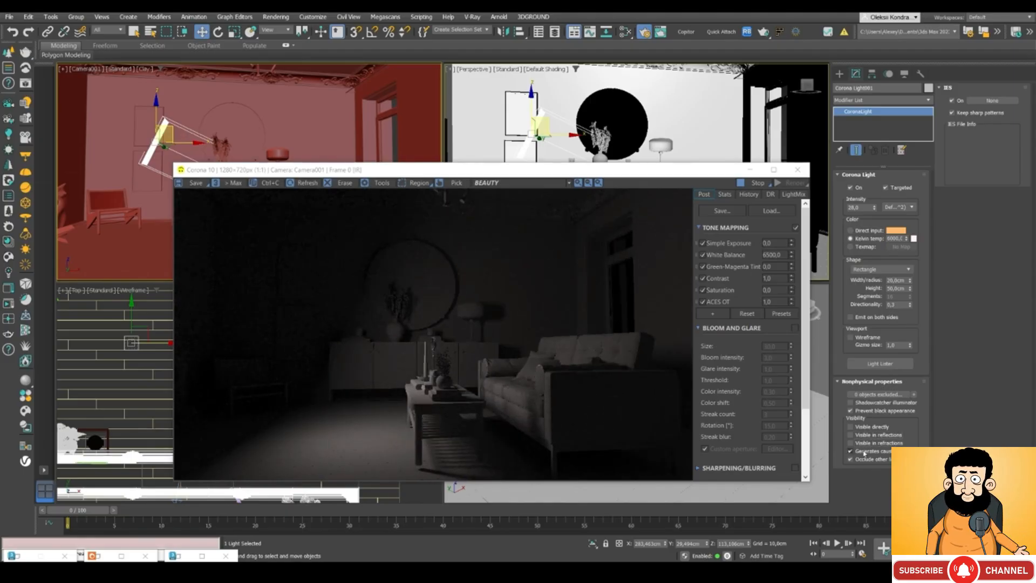
click(865, 452)
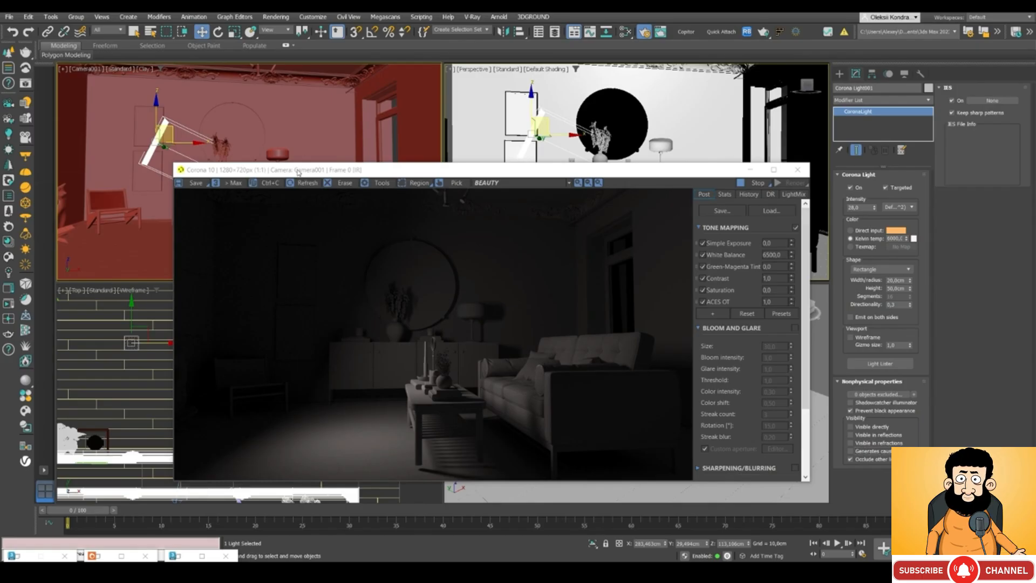
- Clone the light toward the coffee table in the top view as one independent copy, moving the frame buffer aside and back
drag(299, 173, 463, 208)
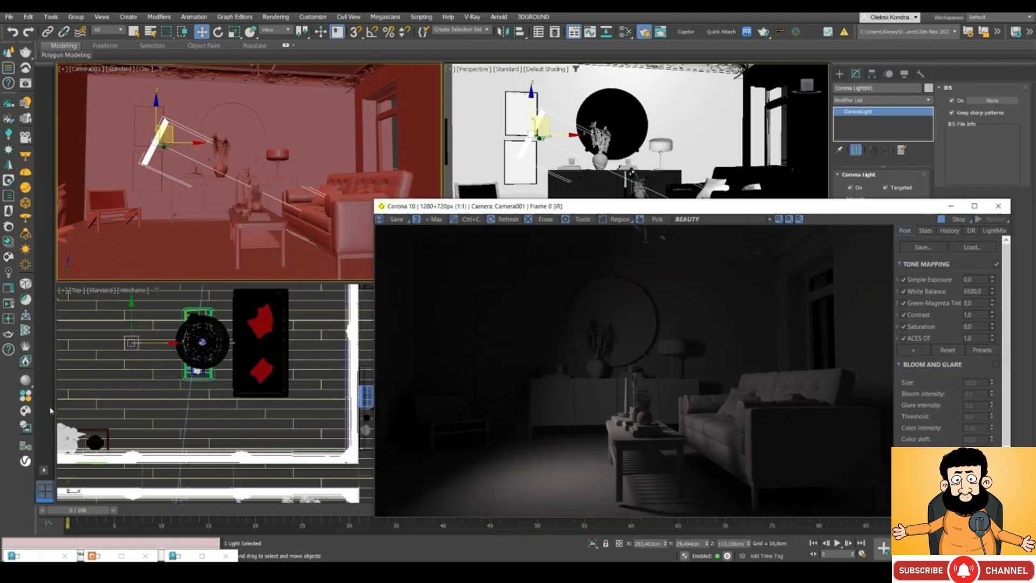
scroll(89, 356, up, 3)
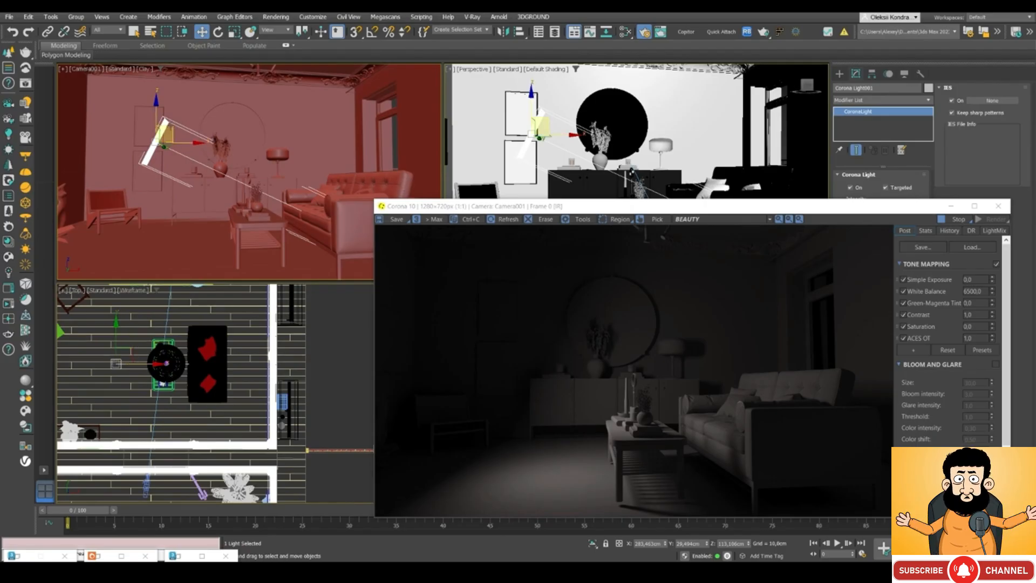
drag(116, 364, 132, 363)
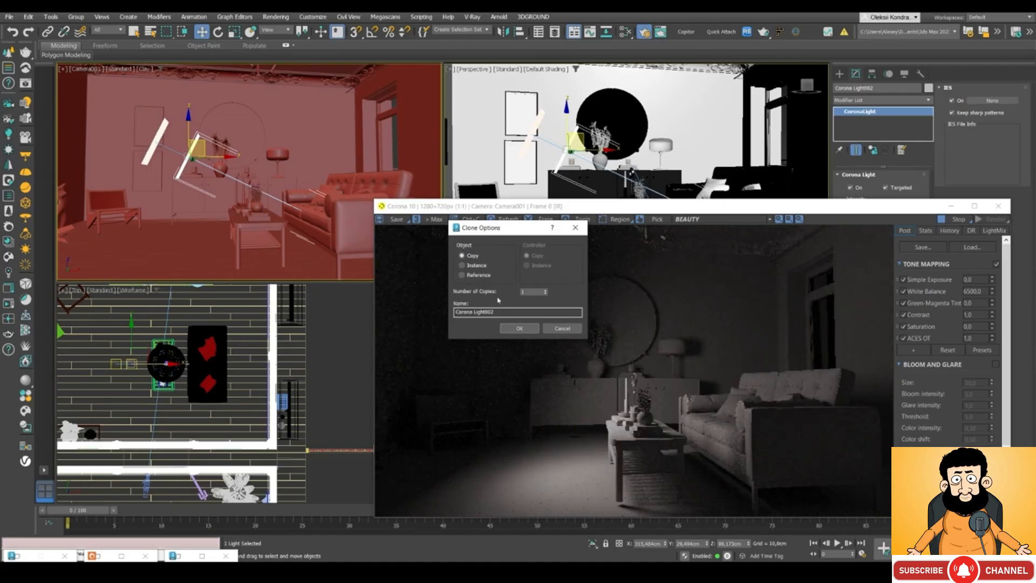
click(519, 328)
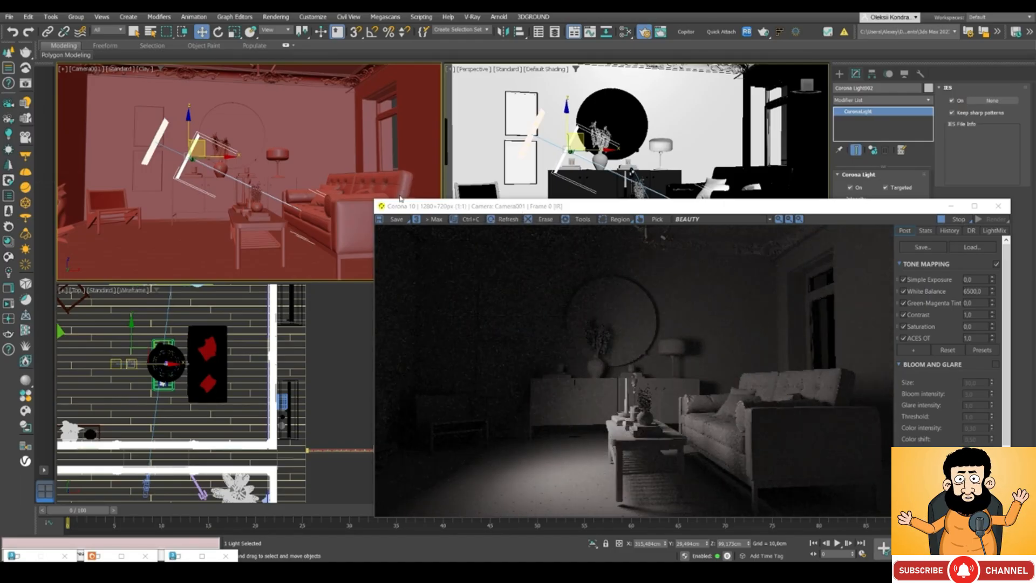
drag(410, 207, 222, 162)
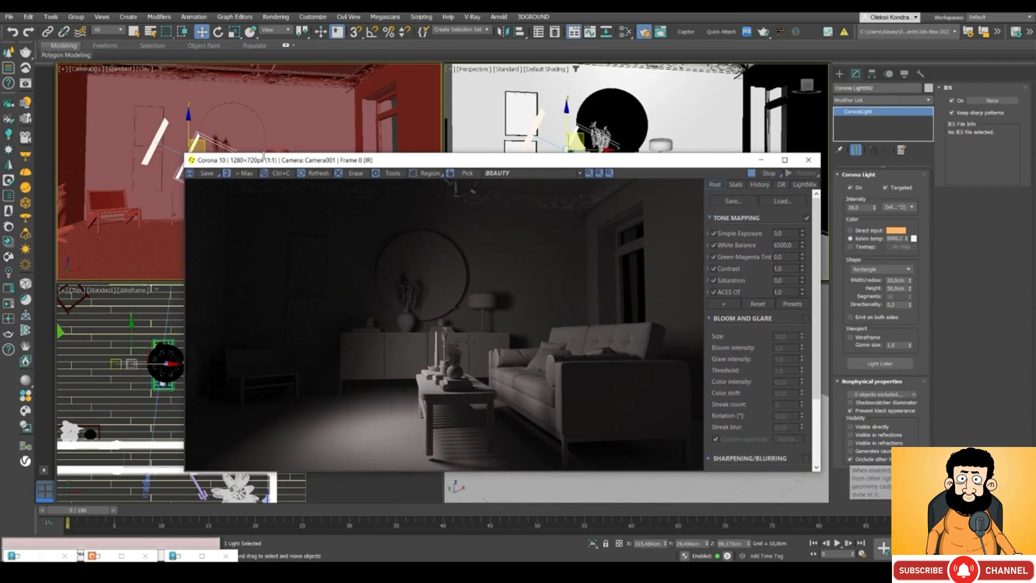
- Select the original light near the wall pictures and turn off its option to occlude other lights
click(154, 148)
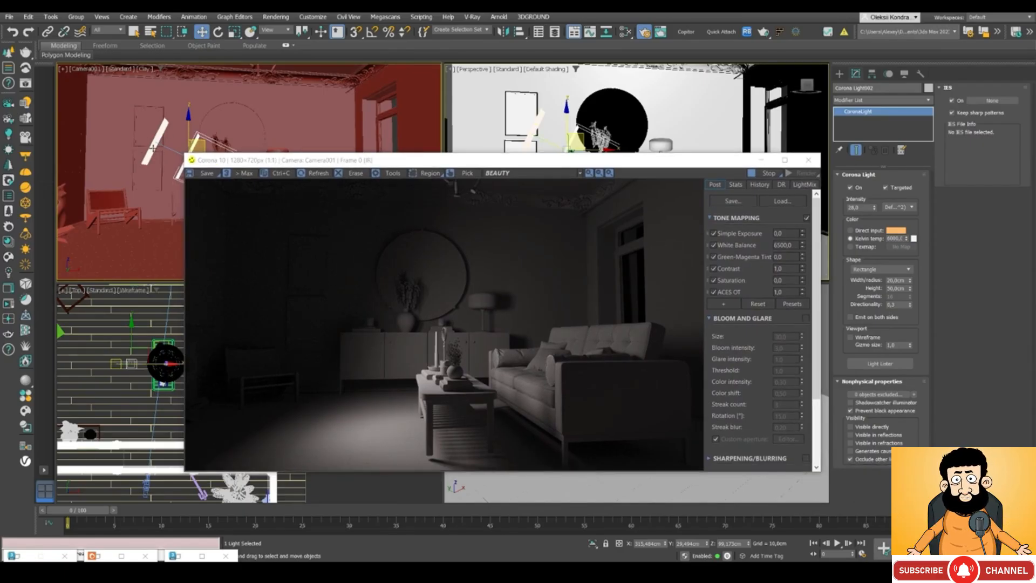
click(154, 148)
click(850, 460)
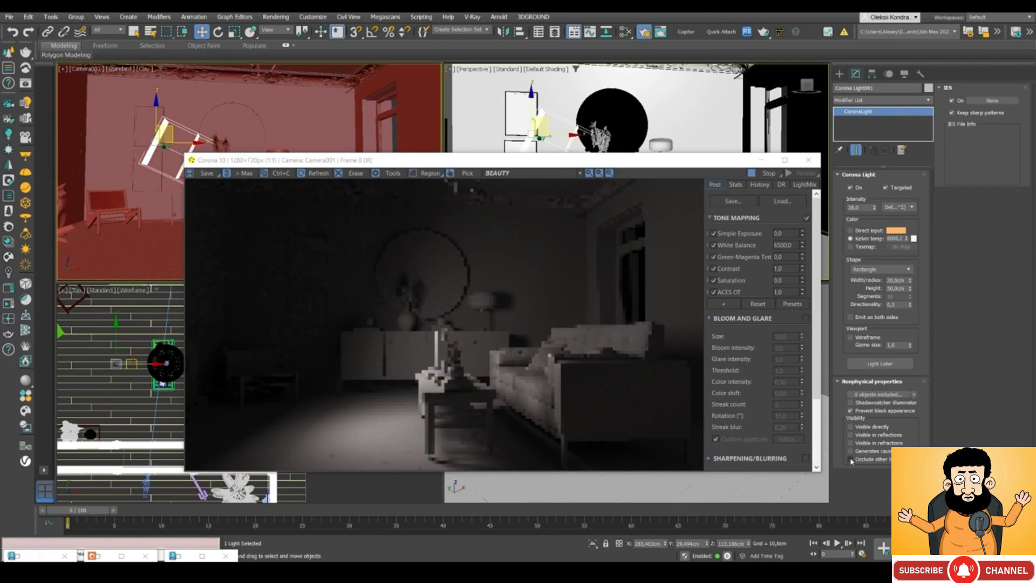
- Turn the original light's option to occlude other lights back on and nudge the light slightly away from its copy
click(850, 459)
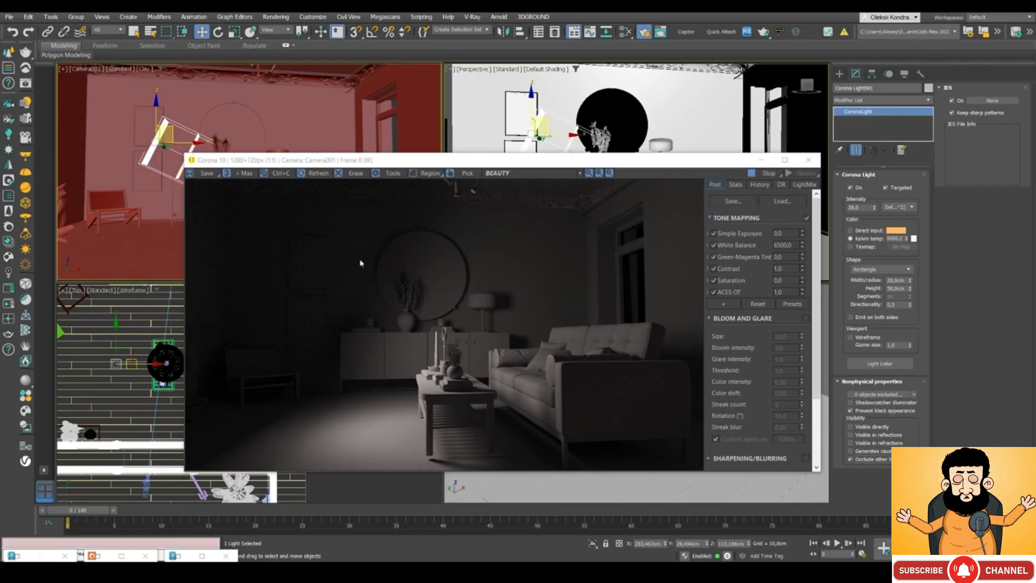
mouse_move(168, 124)
mouse_down()
mouse_move(181, 110)
mouse_move(163, 128)
mouse_up()
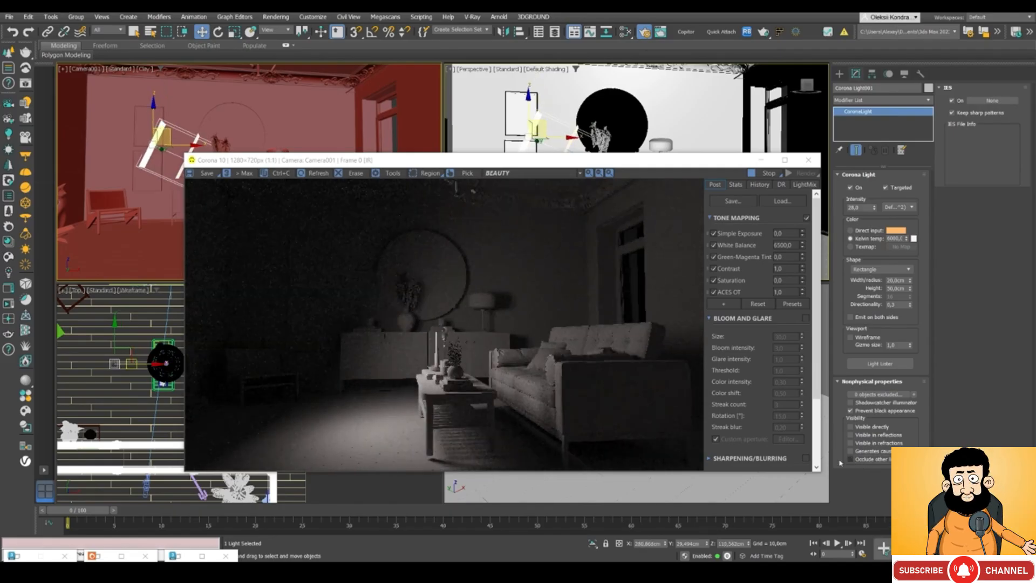
- Select the cloned light nearer the coffee table and change its shape to Disk, moving the frame buffer to reveal the viewports
drag(270, 159, 321, 161)
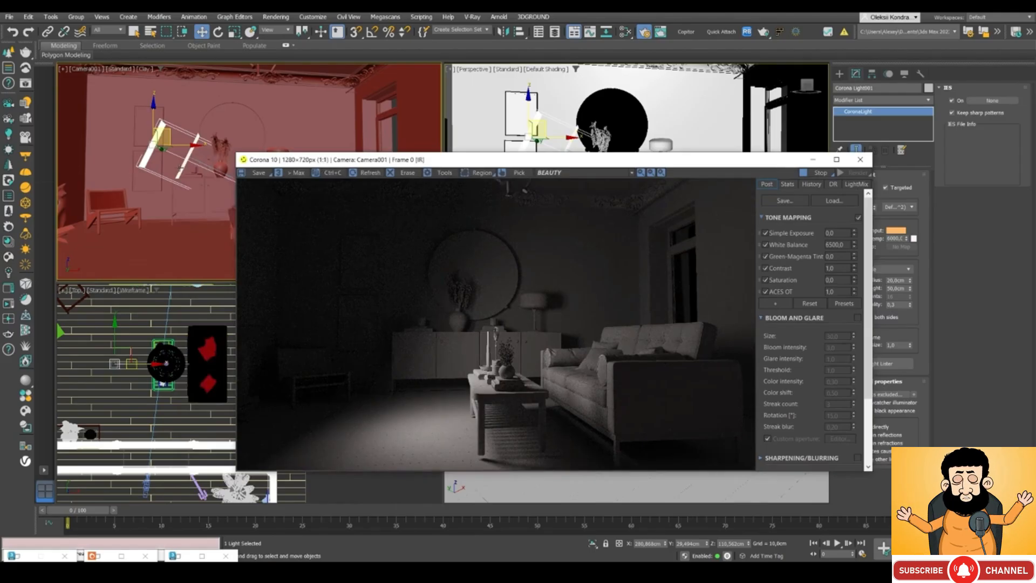
click(181, 168)
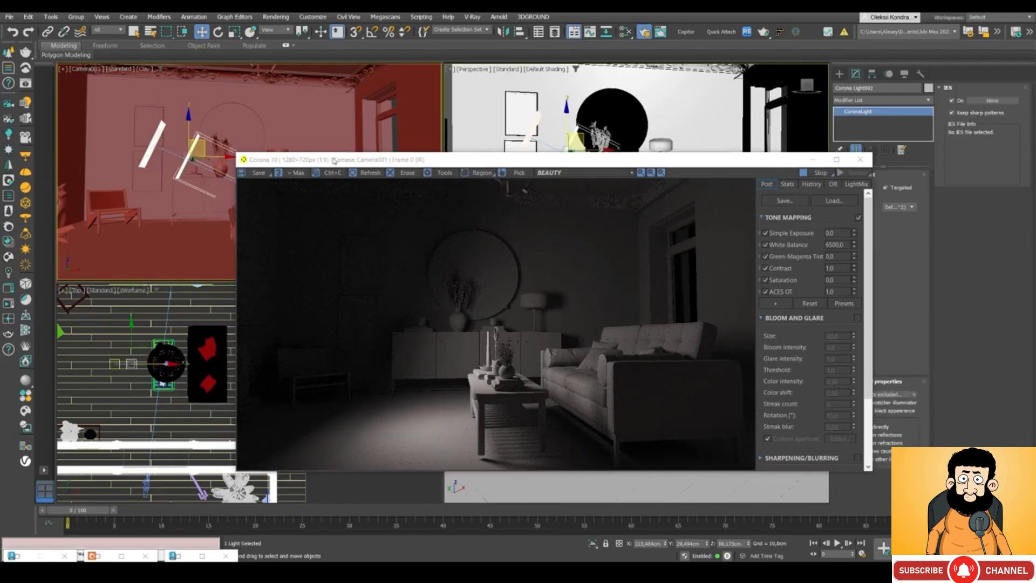
drag(332, 160, 262, 145)
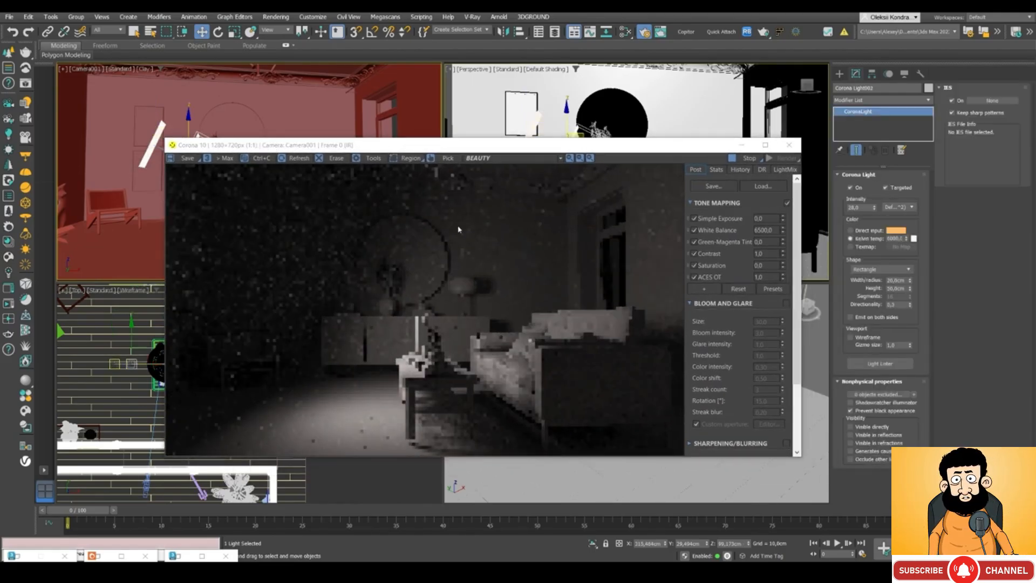
drag(343, 149, 371, 162)
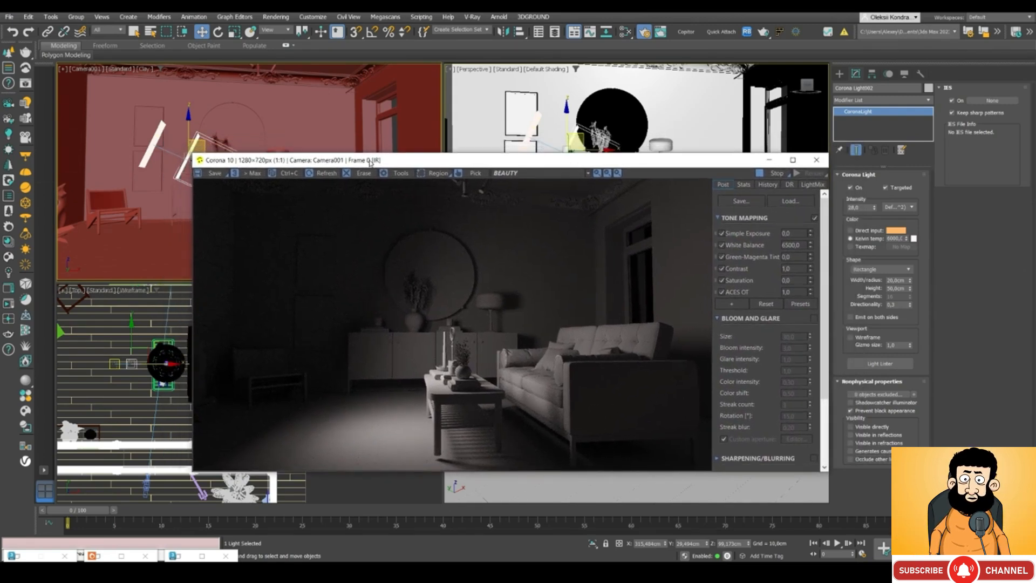
click(883, 269)
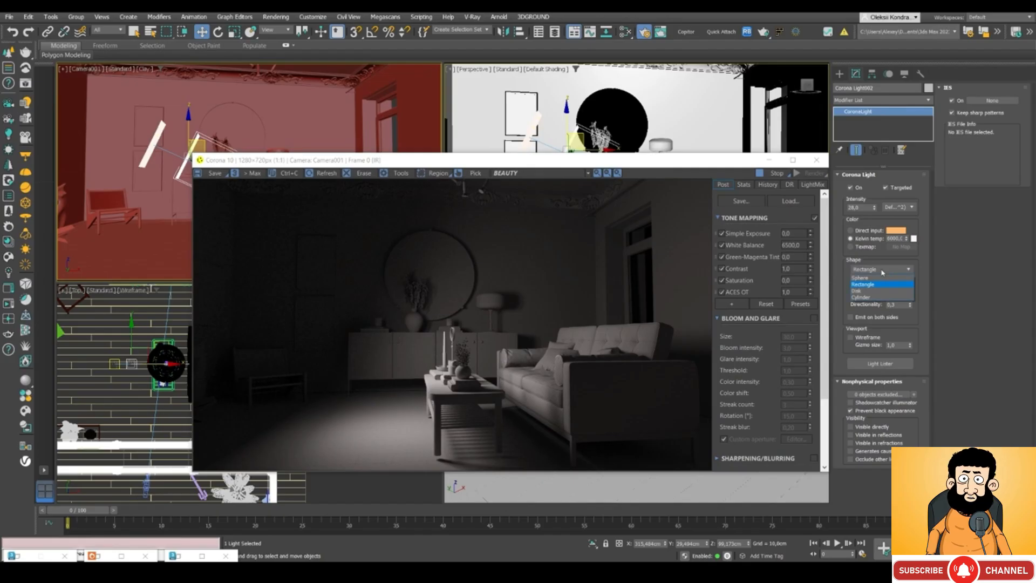
click(869, 291)
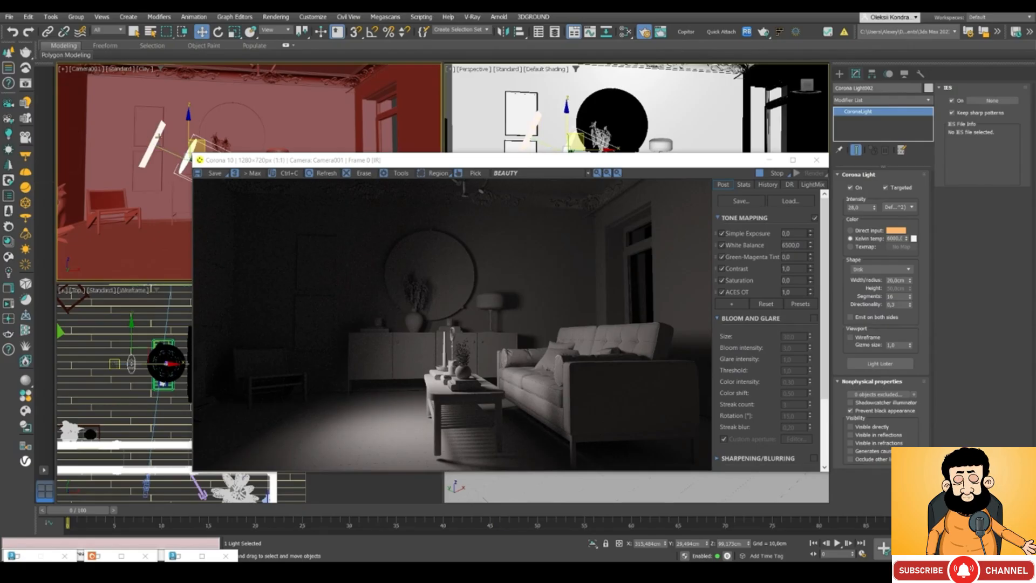
drag(374, 161, 447, 201)
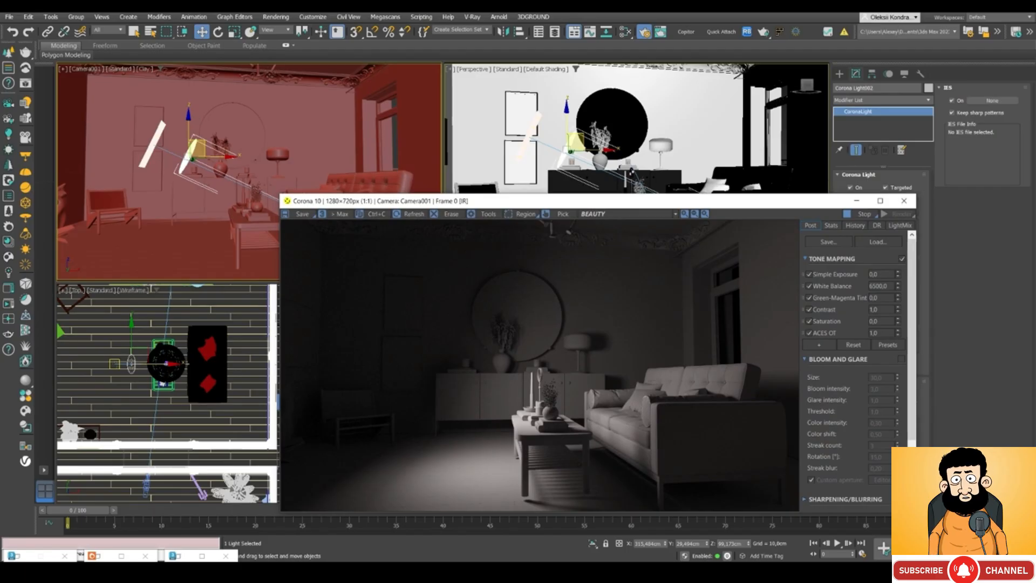
- Raise the selected disc light to just below the ceiling and place it over the coffee table, checking the top view
drag(204, 143, 282, 63)
drag(327, 202, 434, 106)
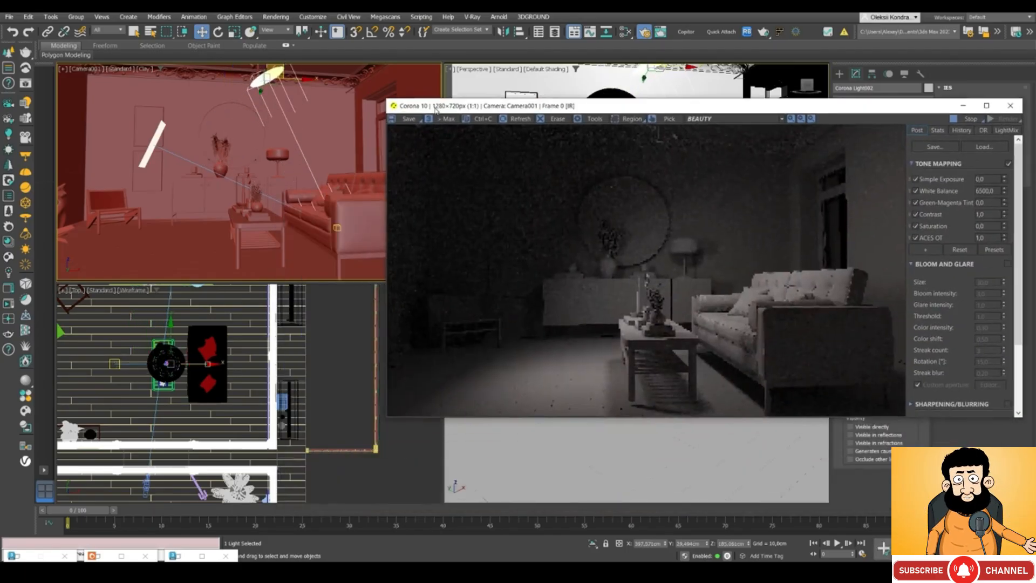
scroll(96, 362, down, 2)
scroll(153, 379, up, 5)
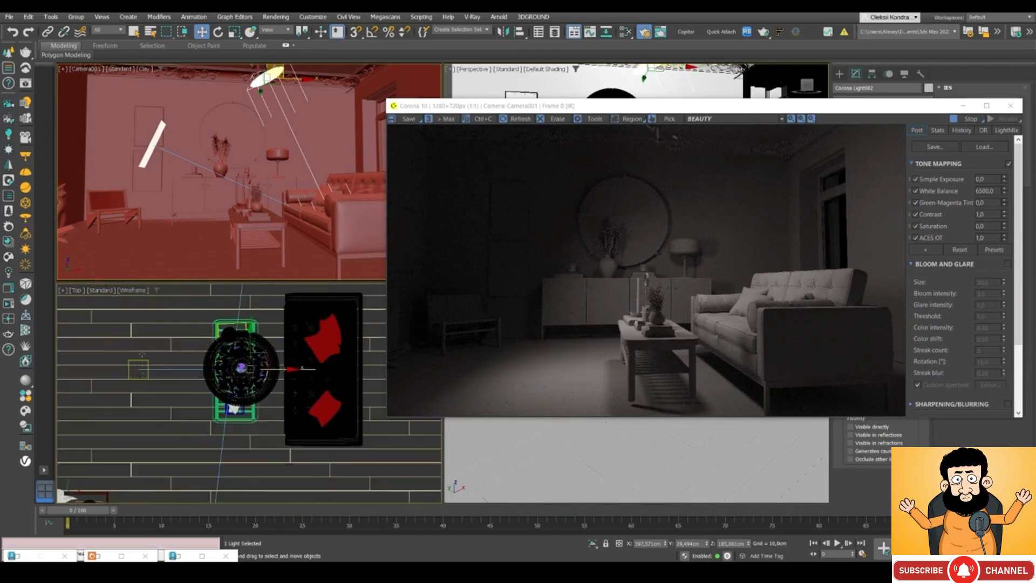
drag(221, 372, 214, 375)
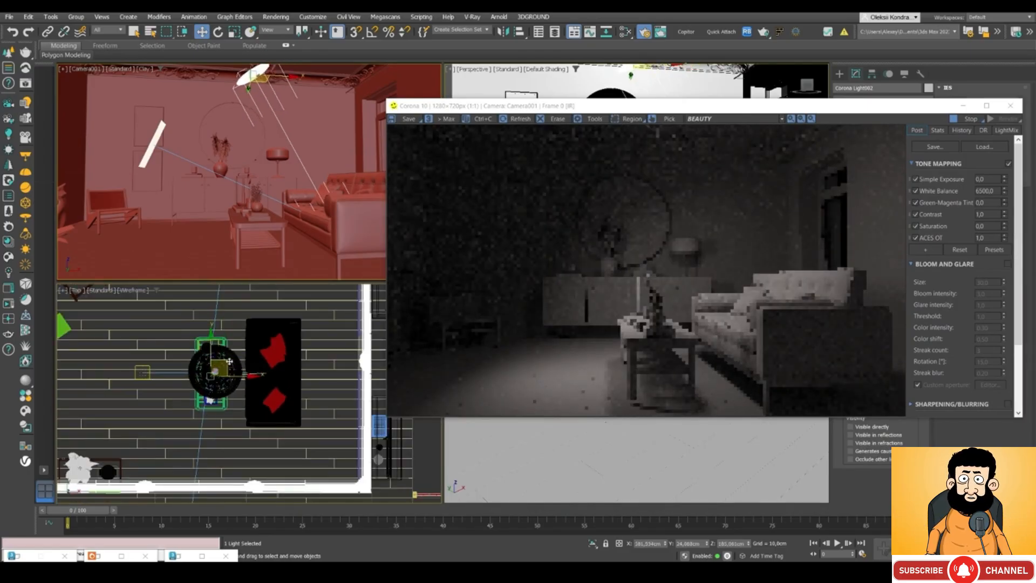
- Fine-tune the disc light's position in the front view so it sits beside the ceiling chandelier
key(f)
scroll(213, 394, up, 5)
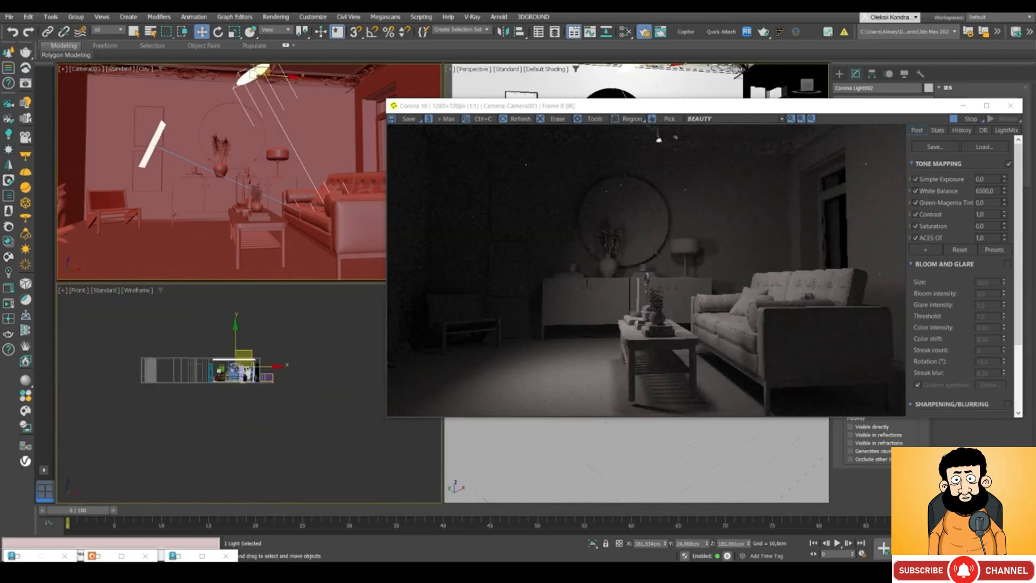
scroll(214, 394, up, 5)
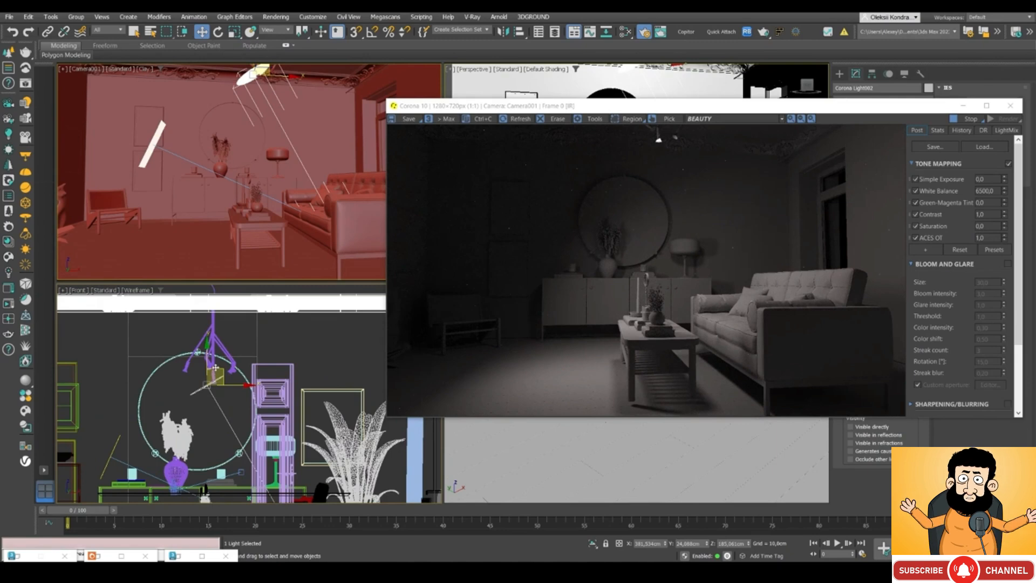
drag(215, 368, 195, 359)
scroll(194, 360, up, 3)
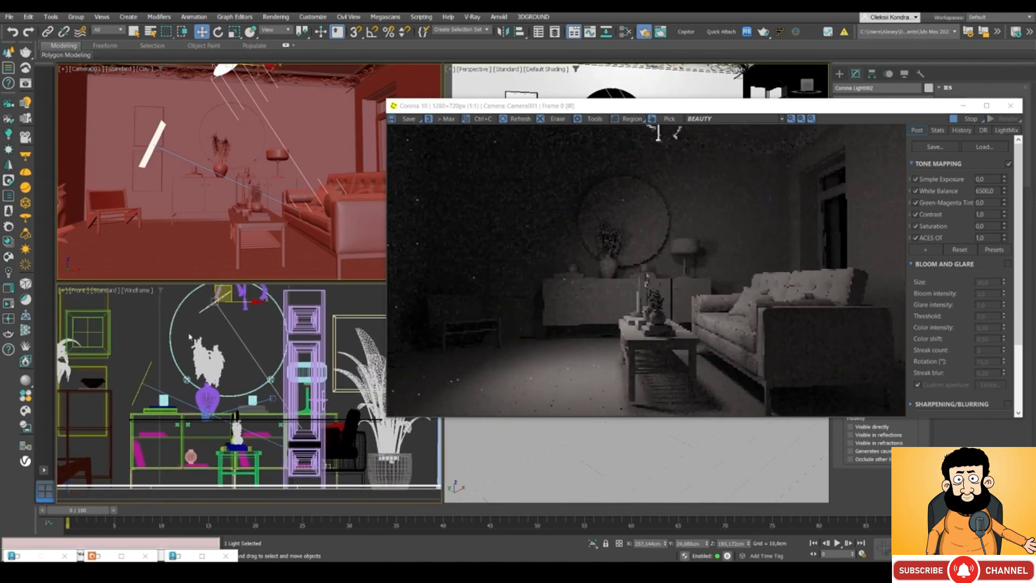
- Select the ceiling light's target and move it across the floor to near the armchair below the wall pictures
right_click(185, 329)
click(156, 318)
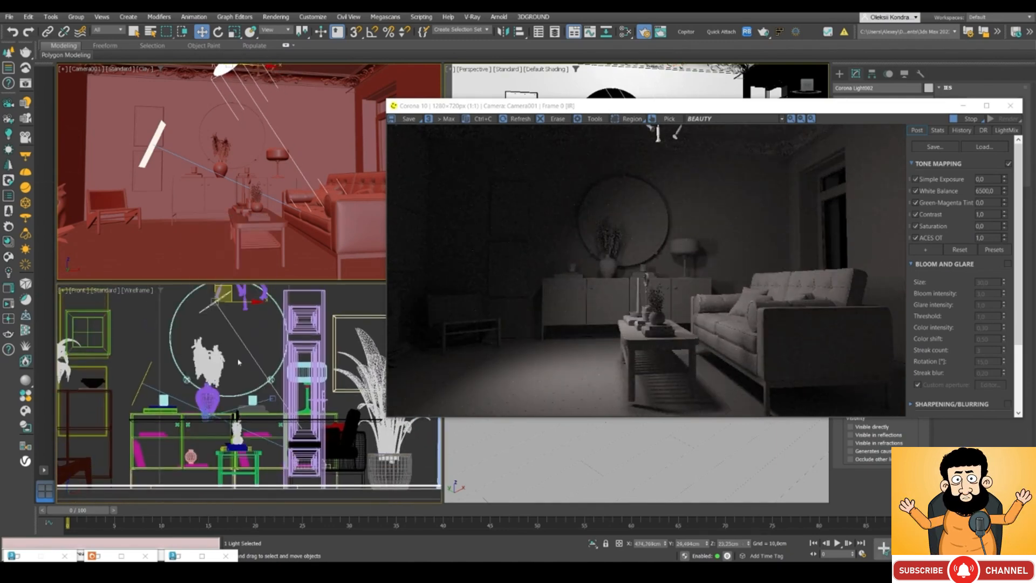
right_click(211, 327)
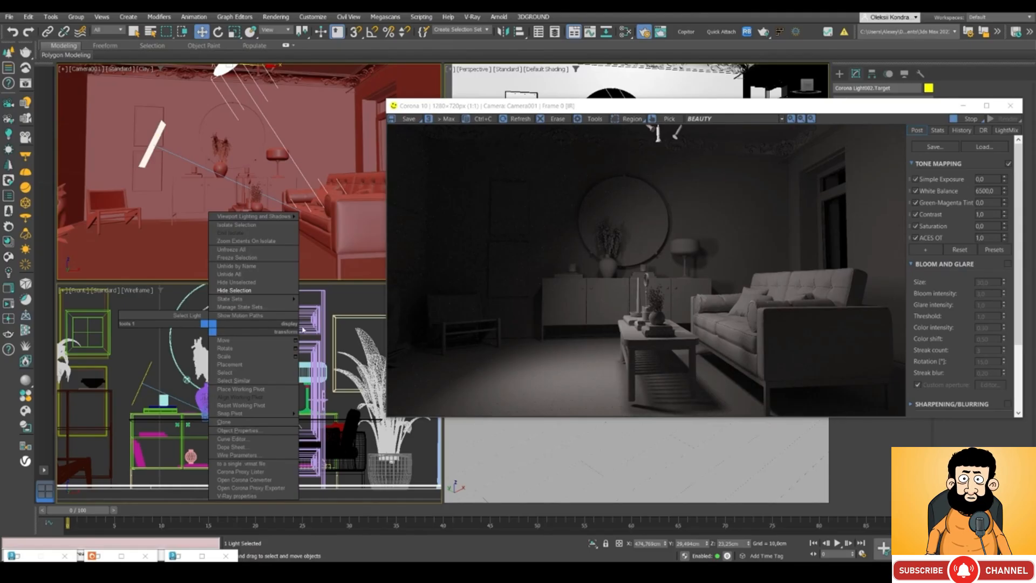
click(234, 290)
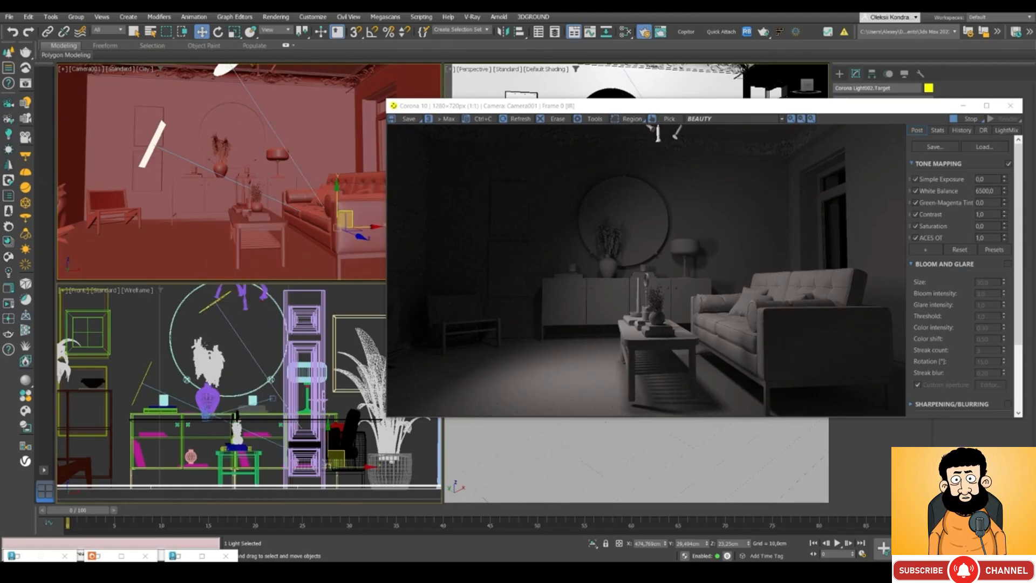
click(206, 308)
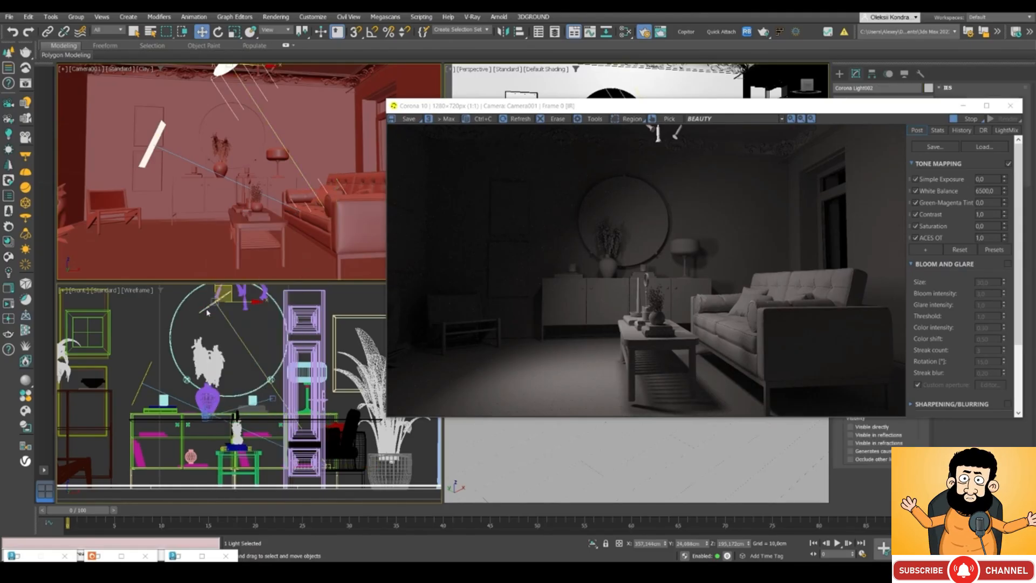
right_click(205, 302)
click(178, 294)
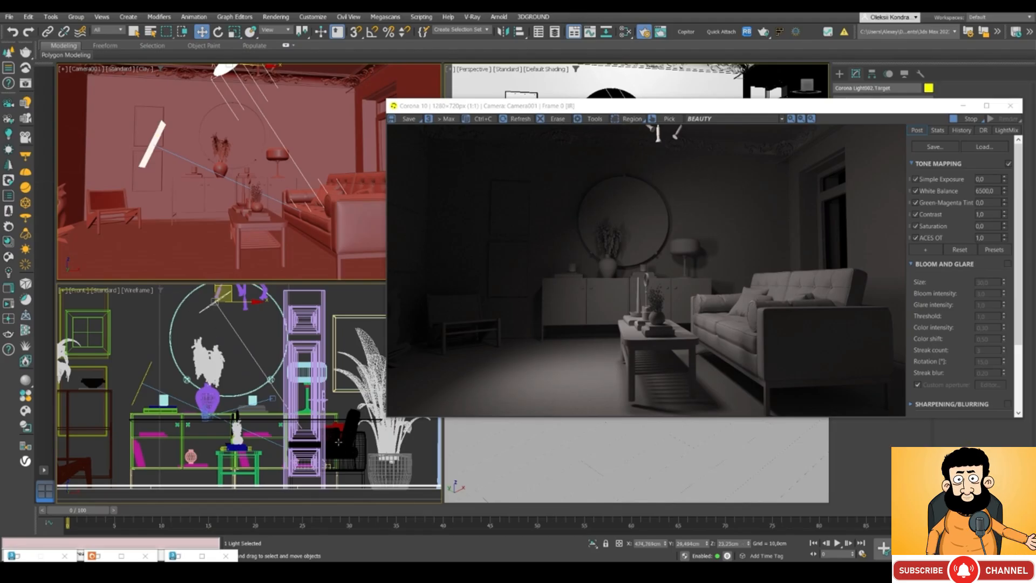
drag(341, 449, 149, 455)
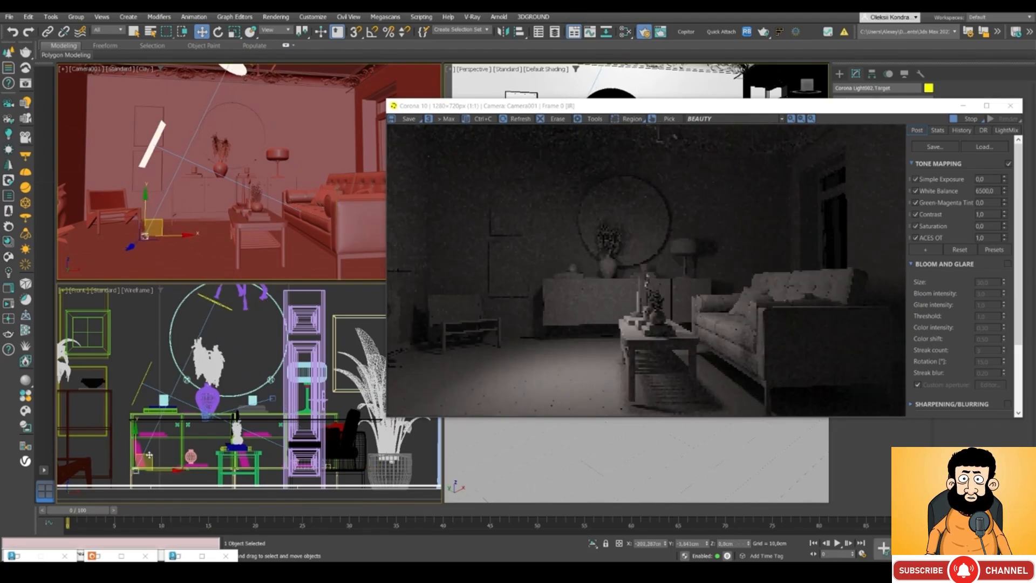
drag(597, 111, 420, 158)
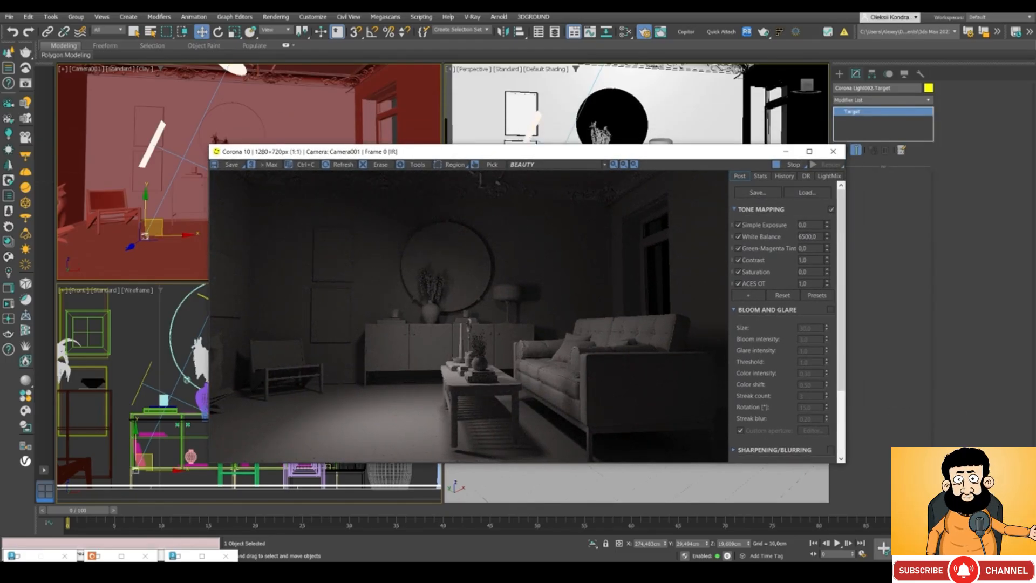
drag(405, 155, 386, 172)
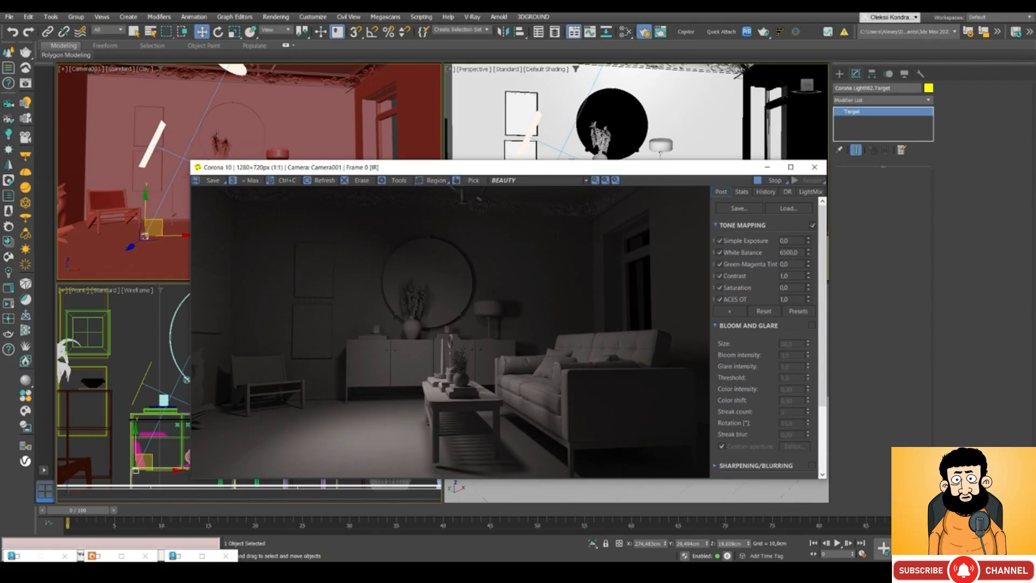
- Delete the other light in front of the wall pictures and select the remaining ceiling light
click(146, 145)
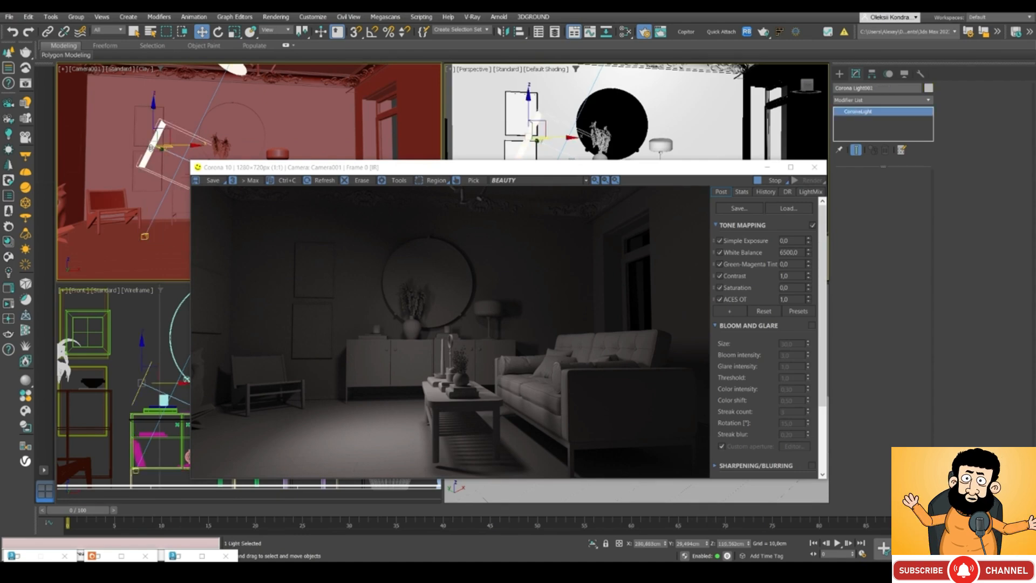
key(Delete)
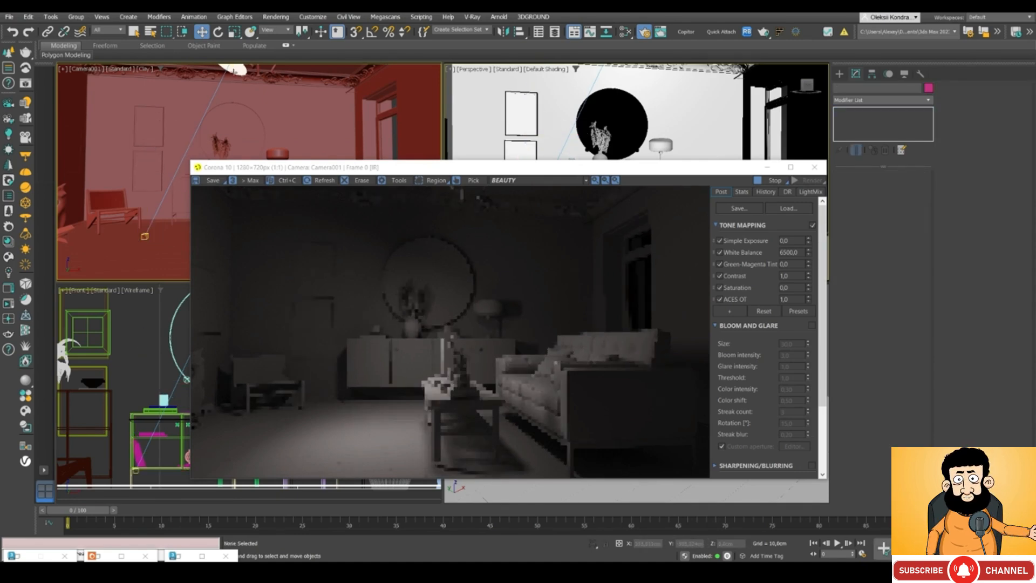
key(ctrl+z)
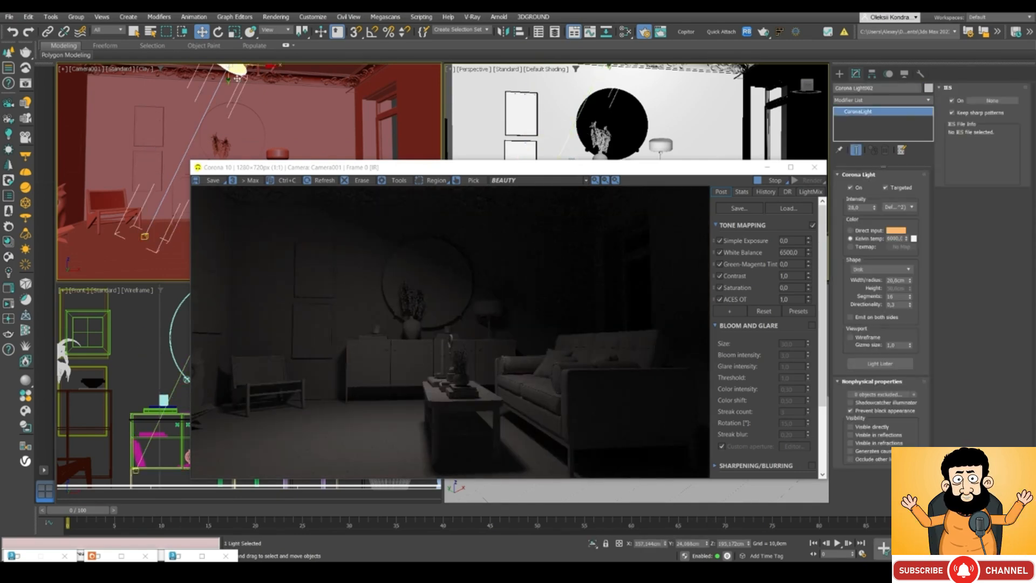
- Change the ceiling light's intensity unit to lumens
drag(343, 171, 309, 166)
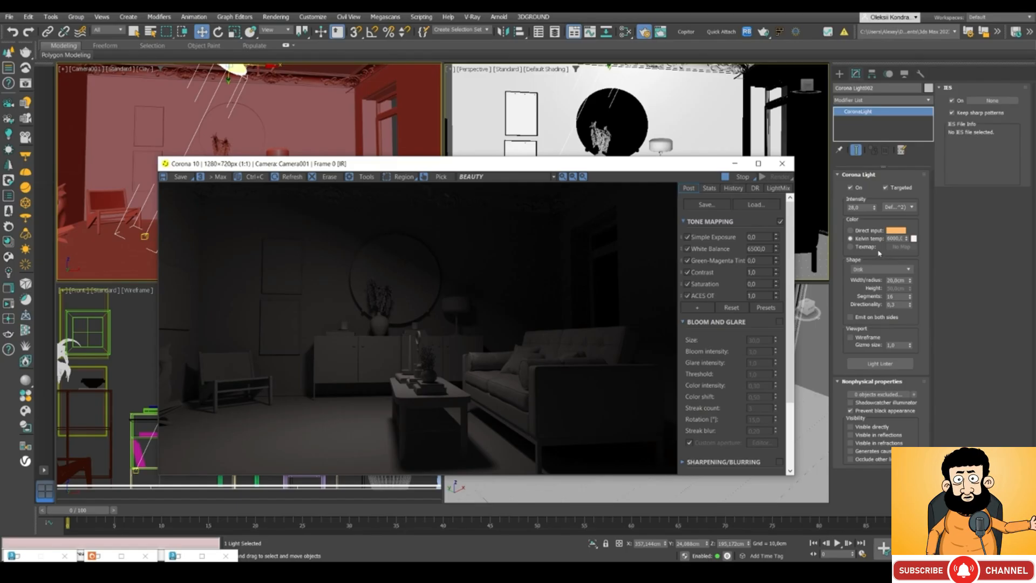
click(898, 208)
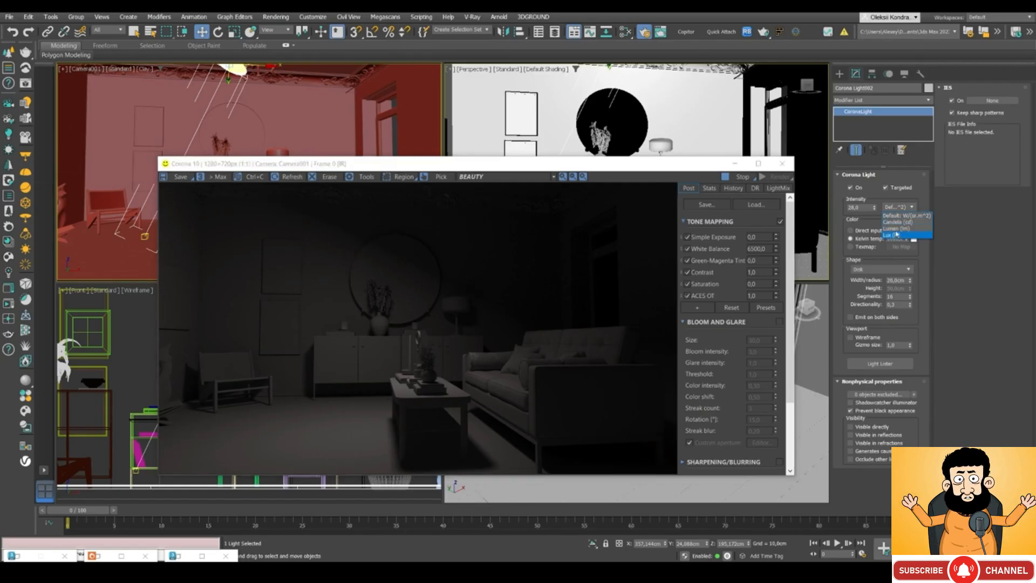
click(899, 230)
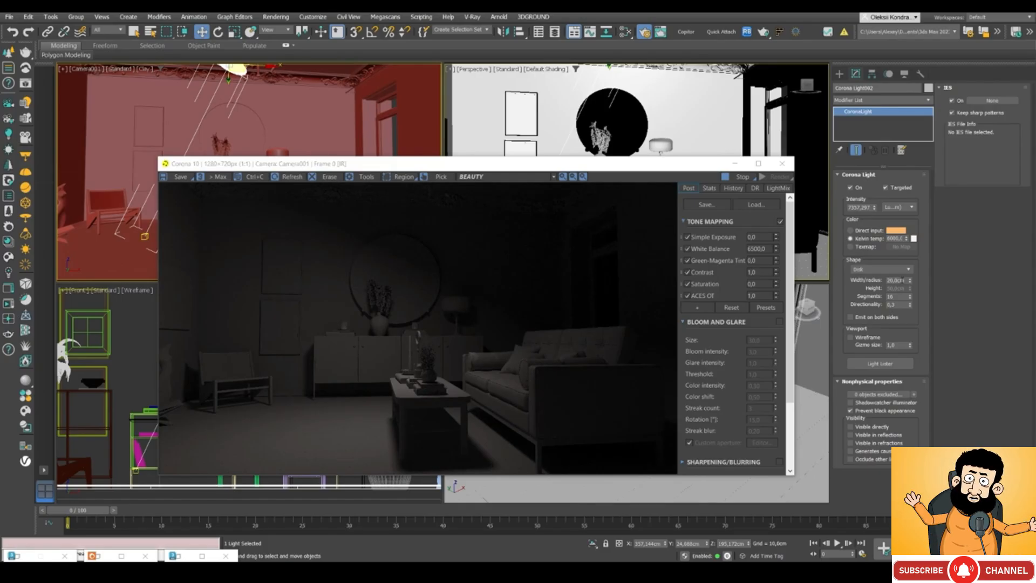
- Set the disc light's radius to 3 cm and inspect the shadows around the coffee table in the render close up
double_click(903, 280)
text(3)
key(Return)
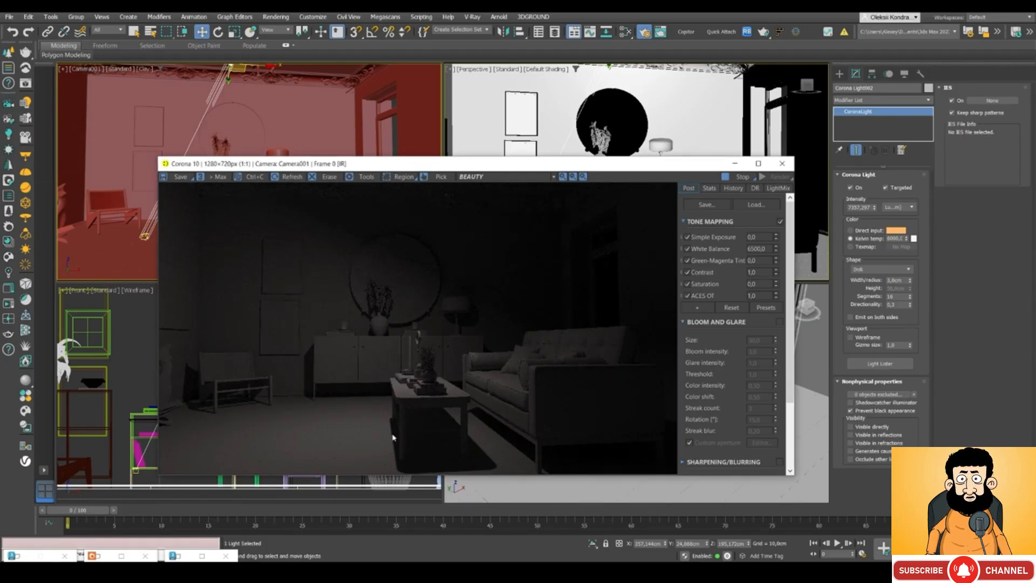
scroll(300, 359, up, 2)
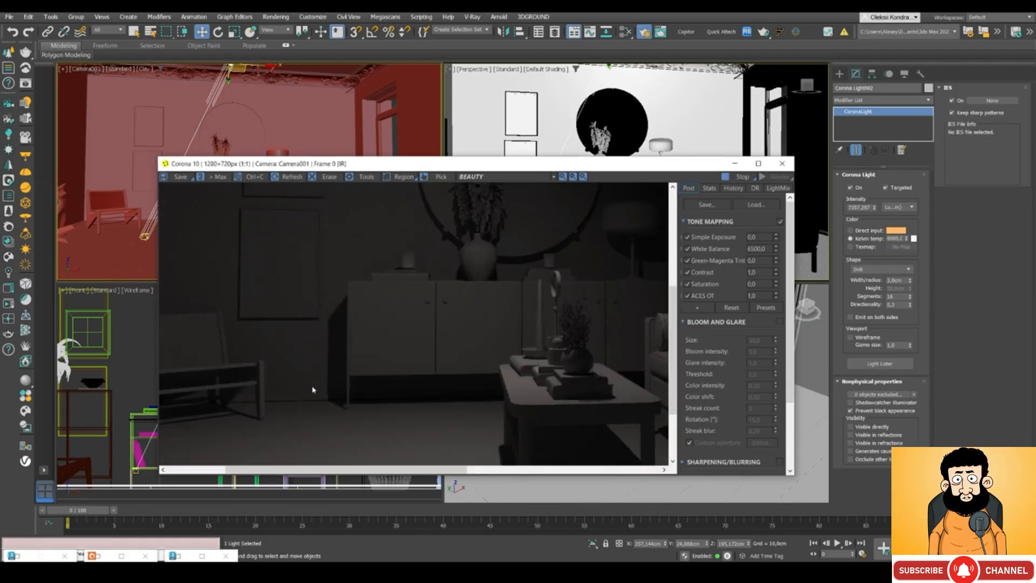
scroll(312, 390, down, 1)
scroll(428, 459, up, 1)
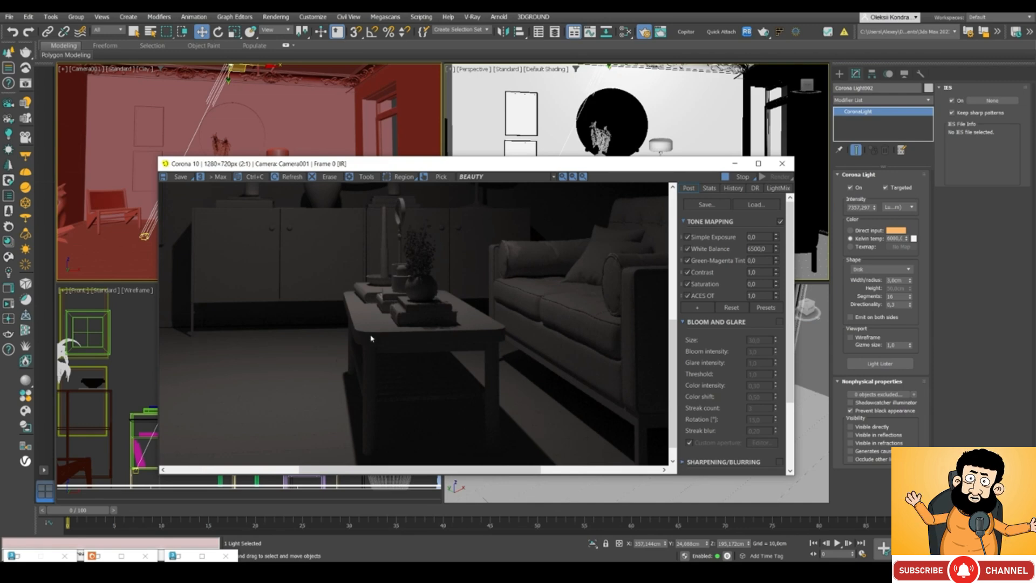
scroll(371, 338, down, 1)
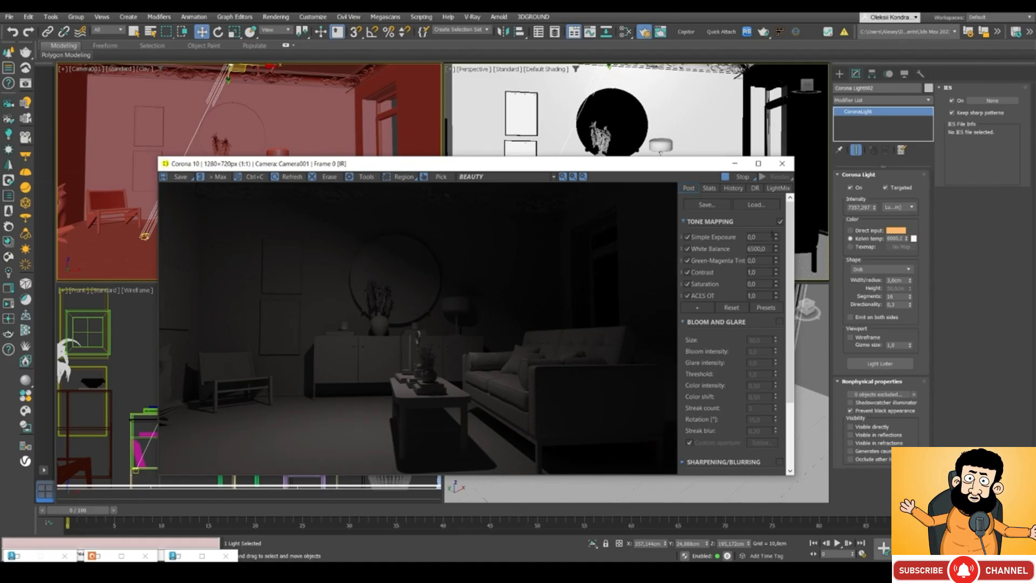
- Set the ceiling light's directionality to 0.5 and move its target to the floor between the coffee table and sofa
click(899, 304)
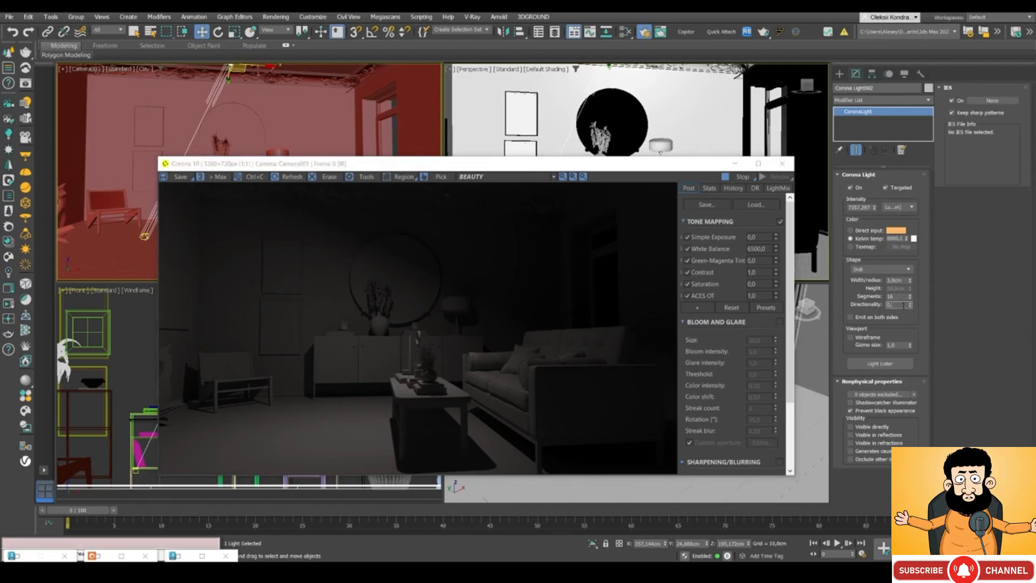
key(Return)
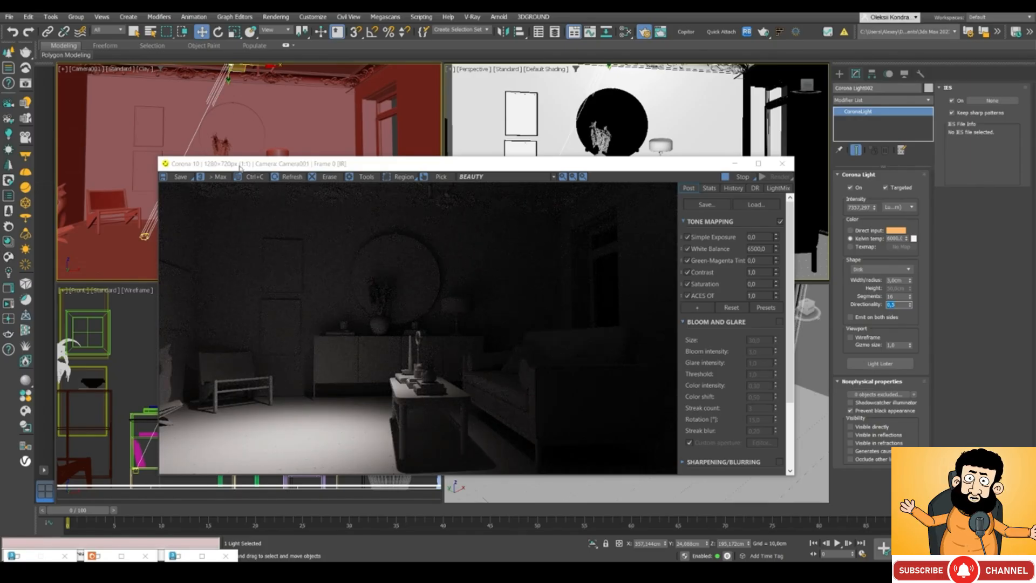
drag(240, 167, 329, 161)
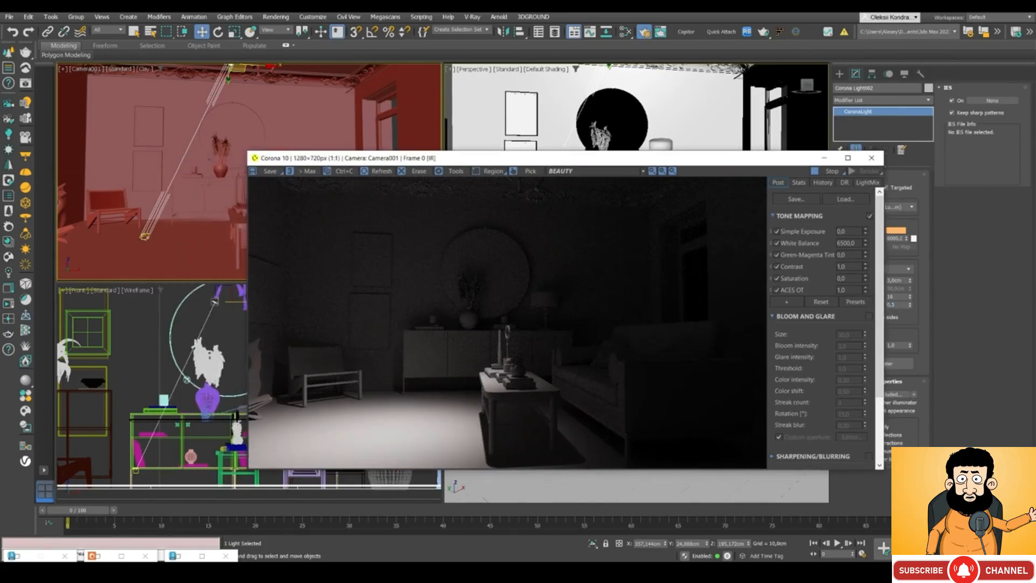
drag(144, 236, 305, 233)
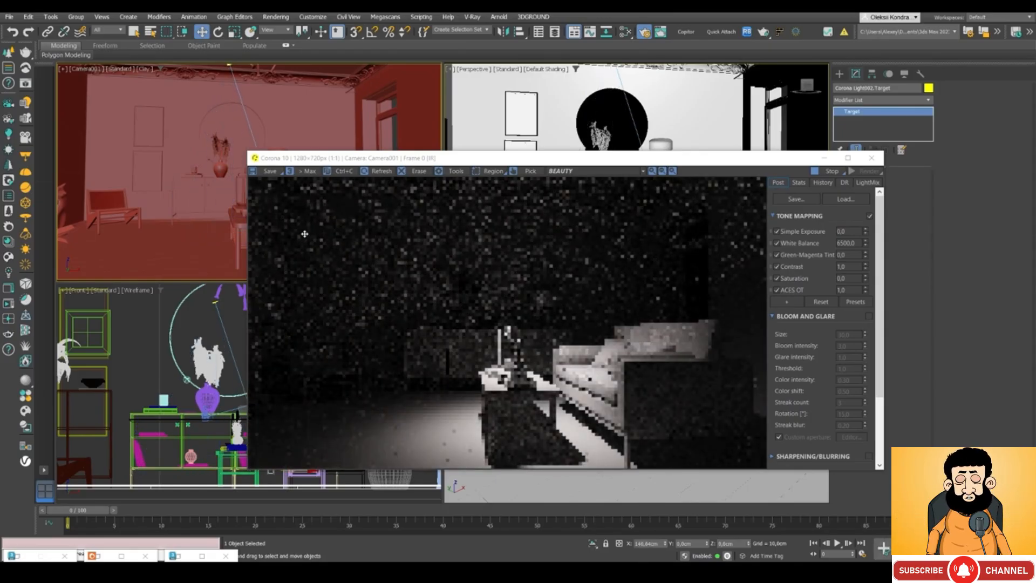
drag(462, 157, 299, 105)
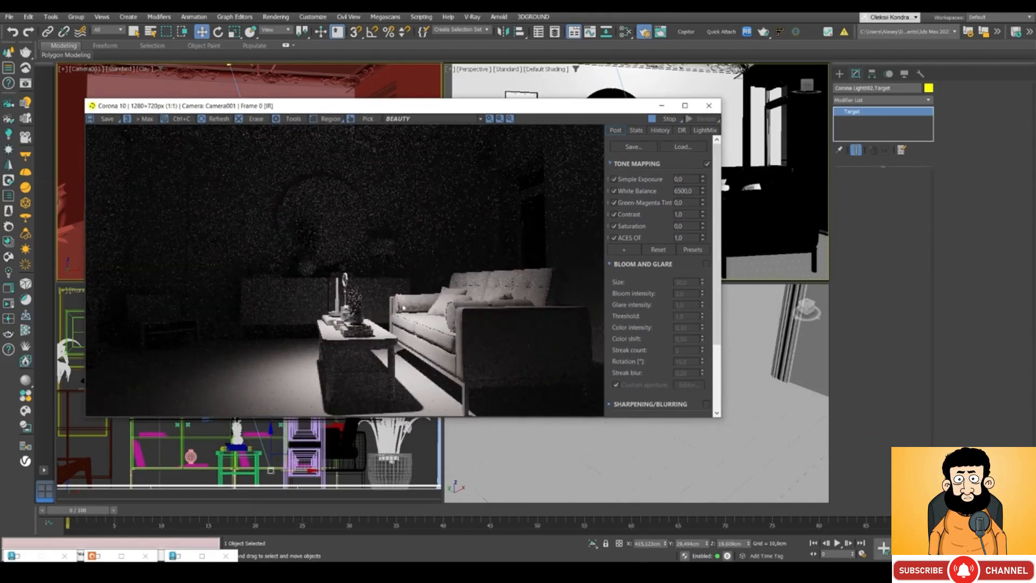
drag(364, 106, 445, 179)
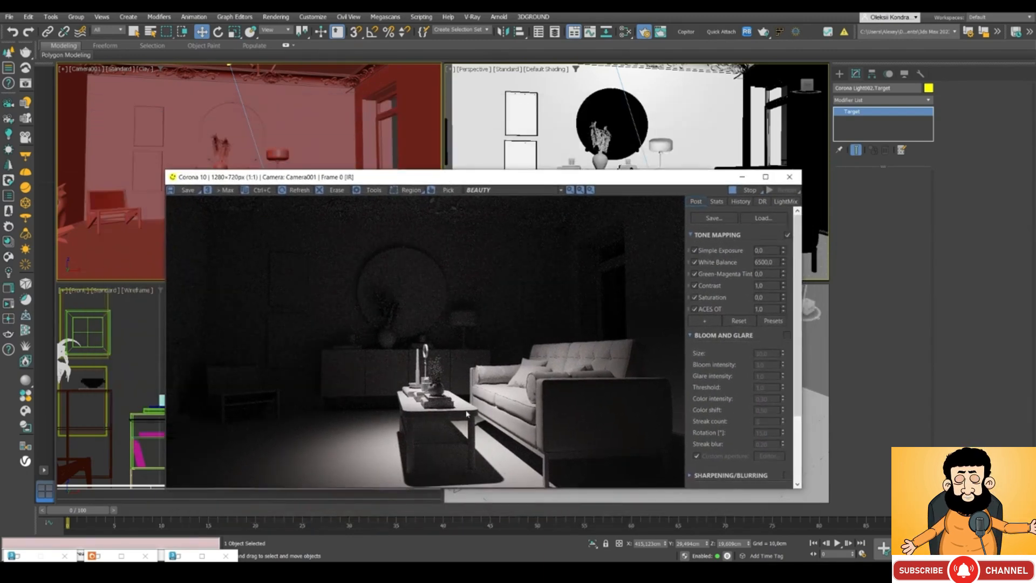
- Reselect the ceiling light from its target and set its radius to 10 cm
right_click(242, 103)
click(194, 107)
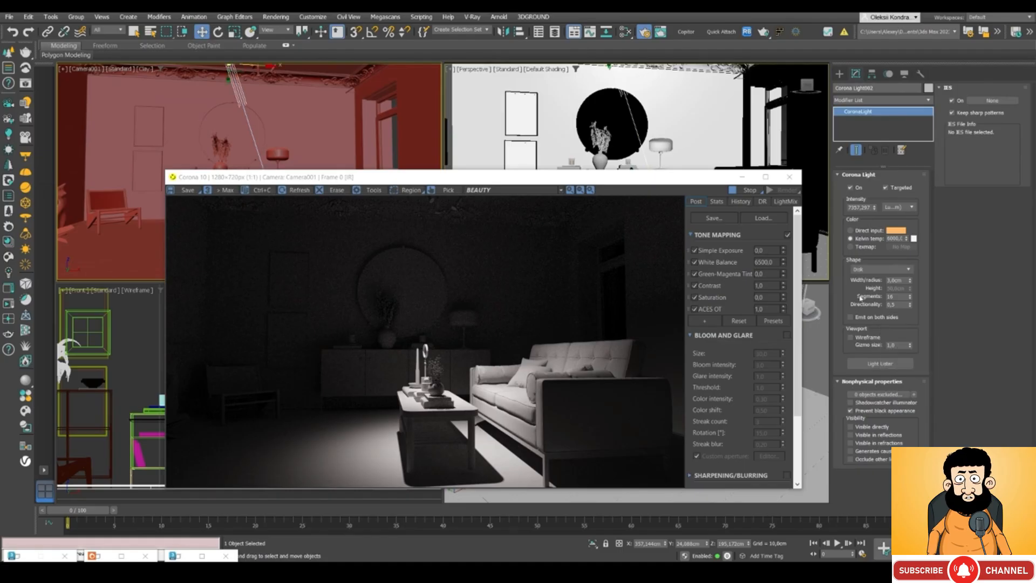
double_click(894, 280)
text(10)
key(Return)
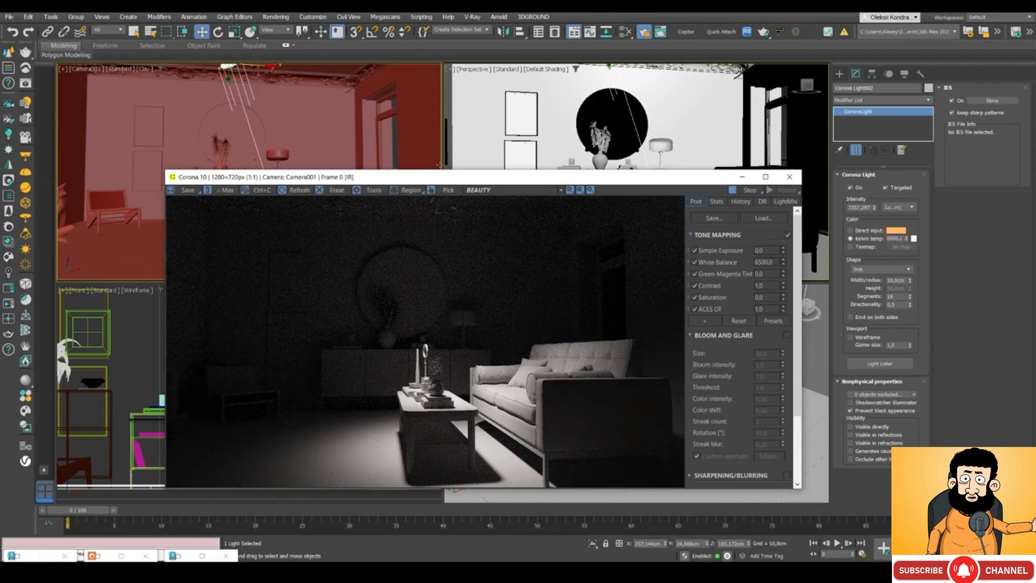
drag(441, 178, 453, 142)
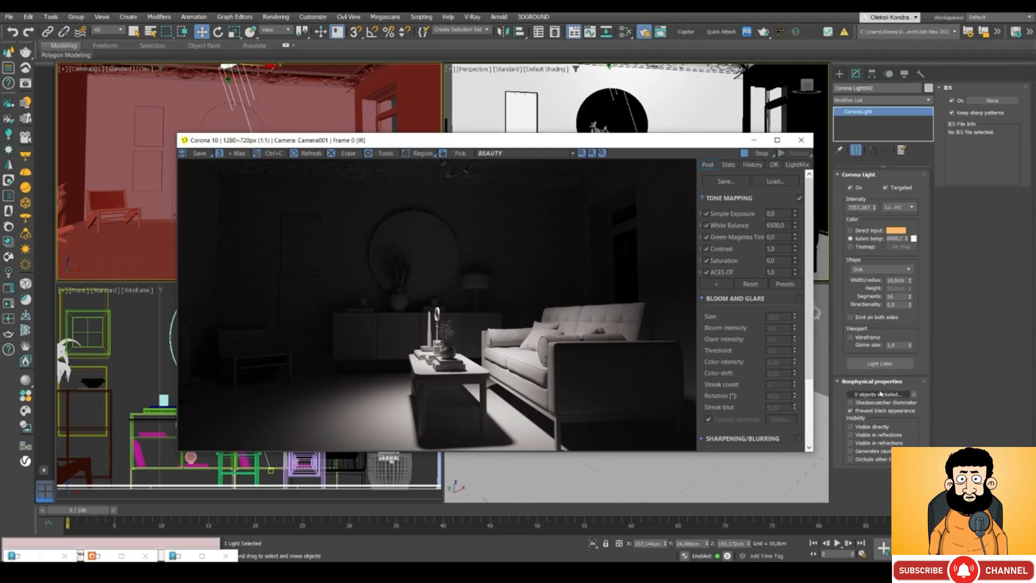
- Select the soft part of the sofa in the perspective view, keeping the render window in sight
drag(458, 146, 336, 317)
click(749, 212)
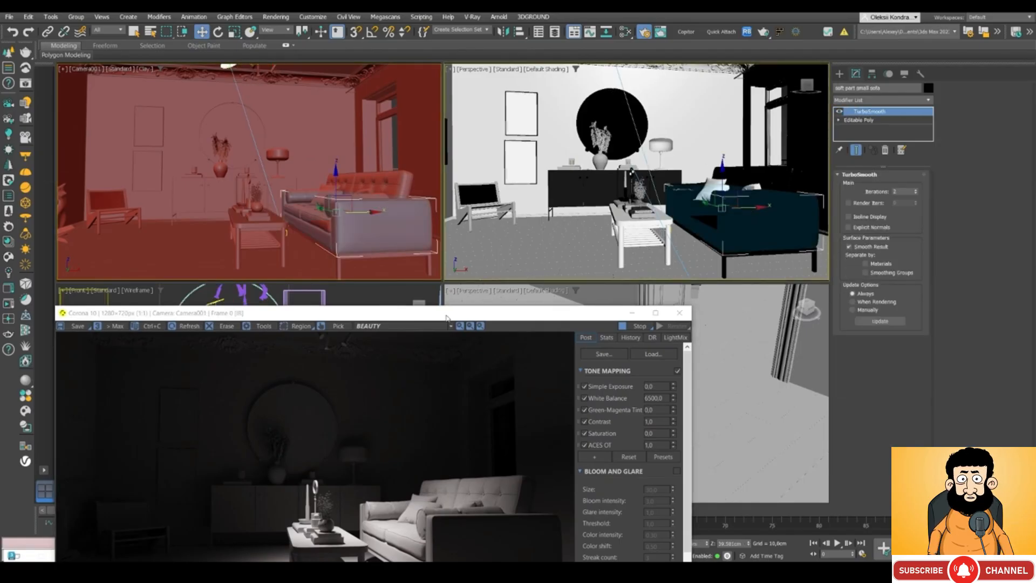
drag(500, 313, 578, 137)
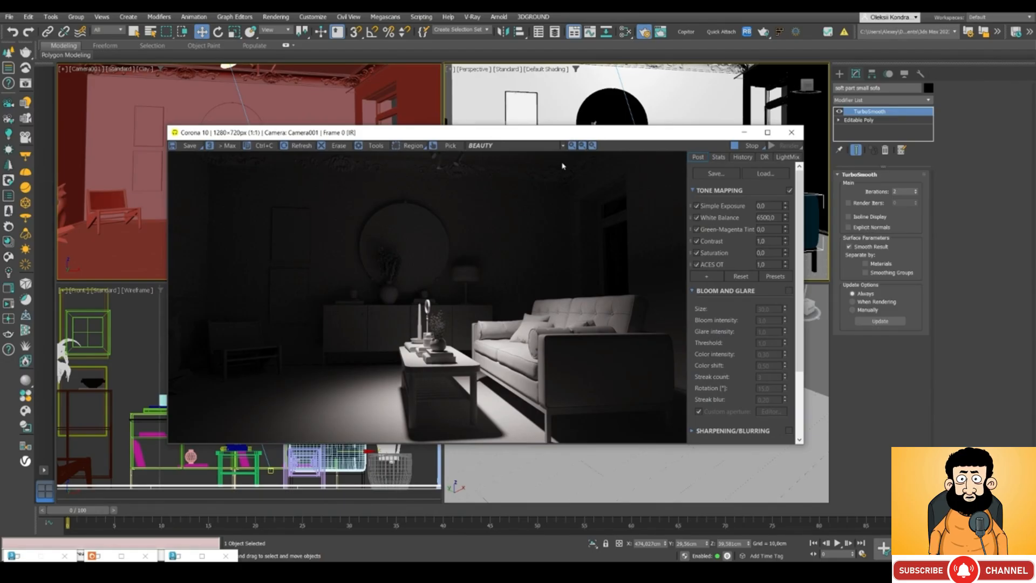
drag(534, 135, 435, 162)
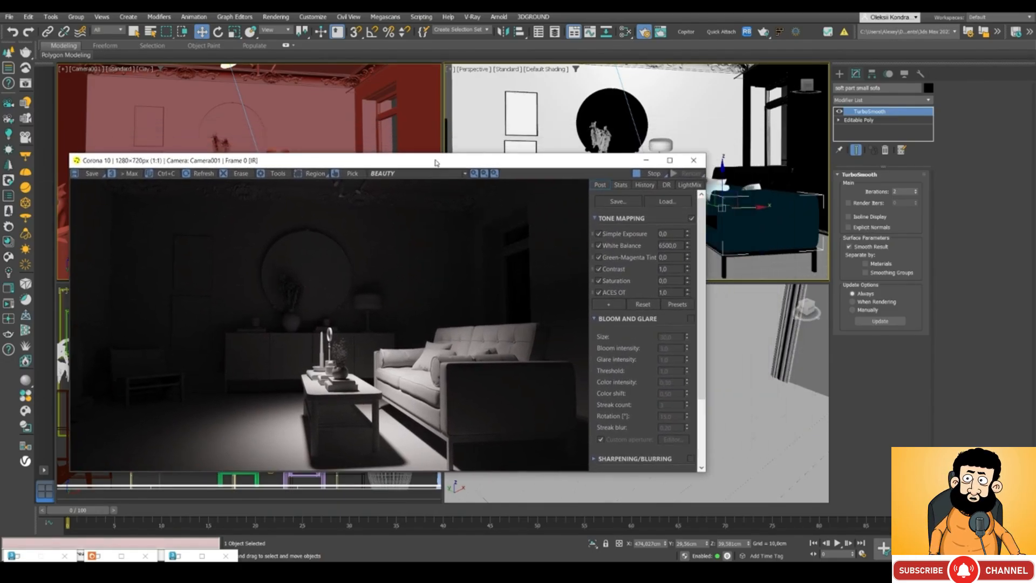
drag(557, 165, 673, 147)
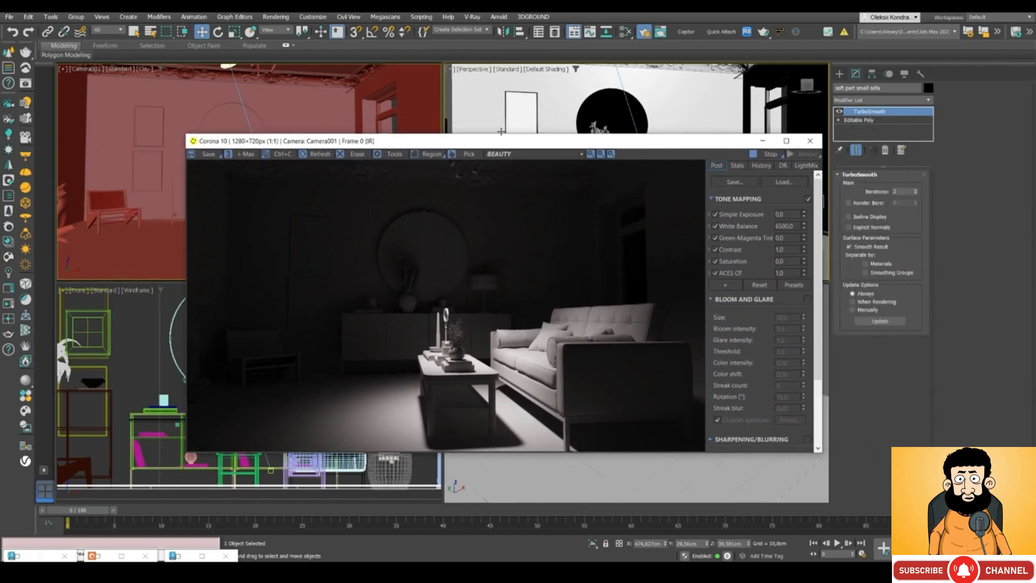
drag(500, 143, 536, 105)
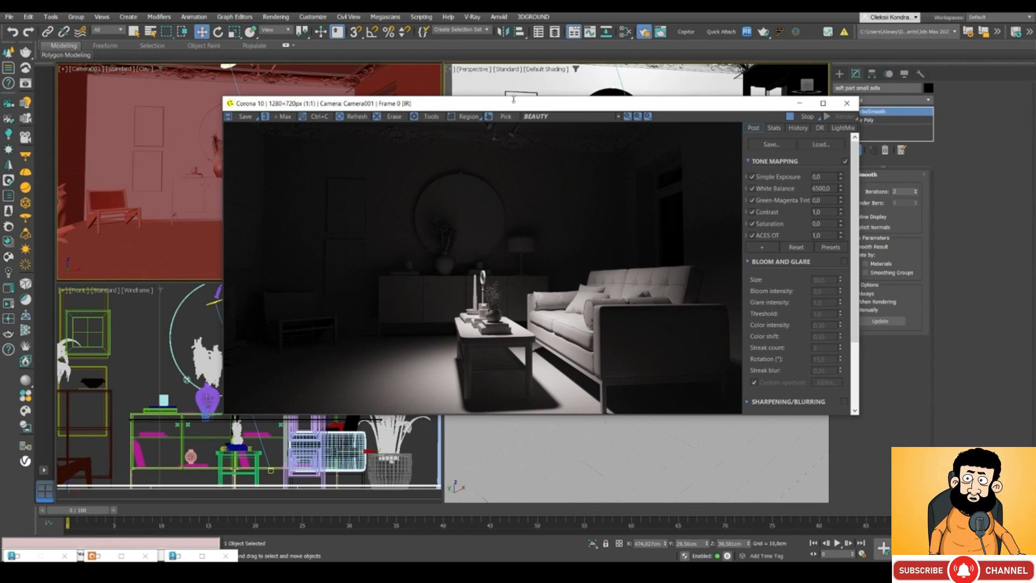
drag(513, 100, 718, 96)
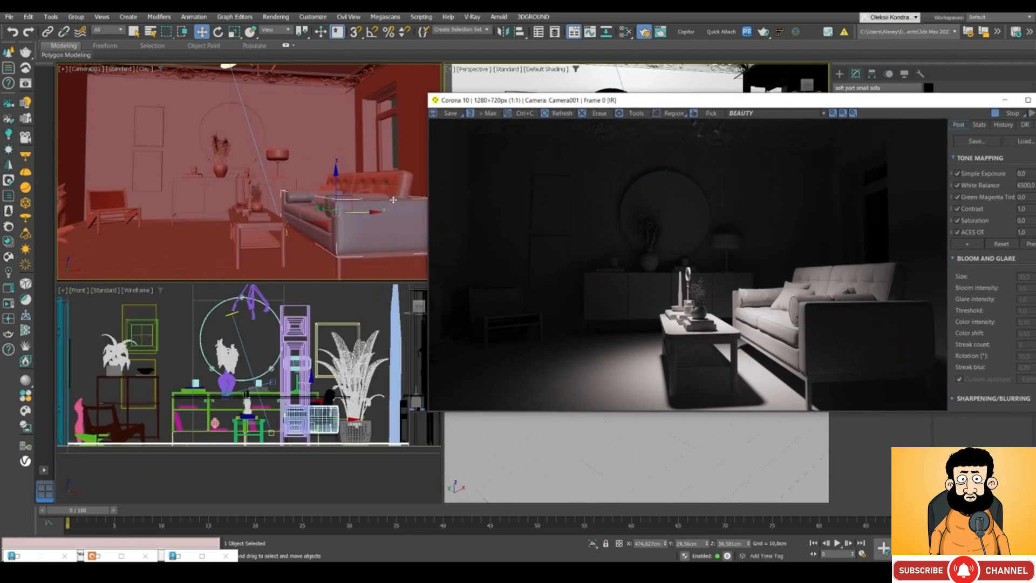
drag(580, 97, 339, 133)
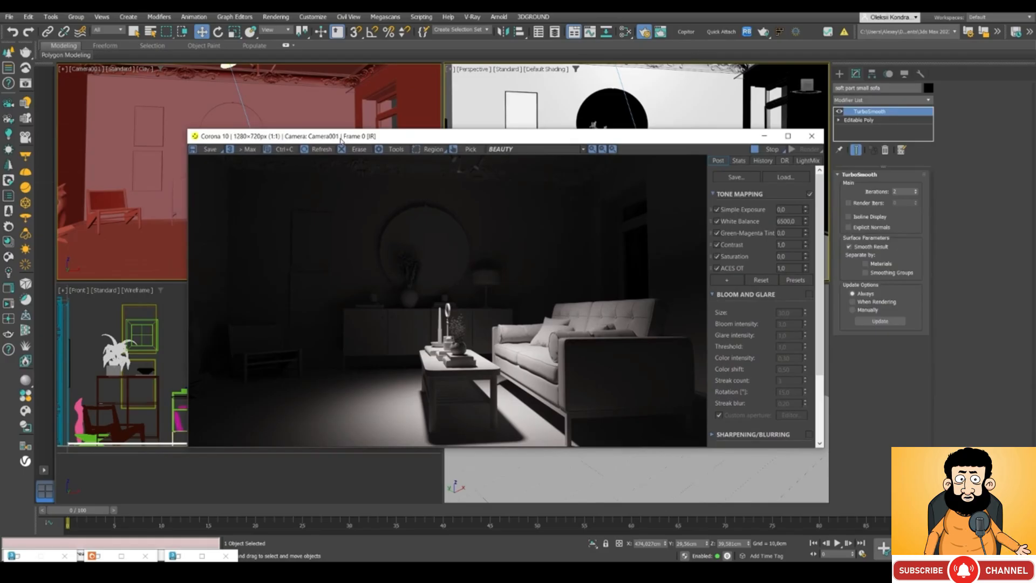
- Create a rectangular Corona light about 86 cm wide and 115 cm high in the front view, across the coffee table and sofa area
click(838, 74)
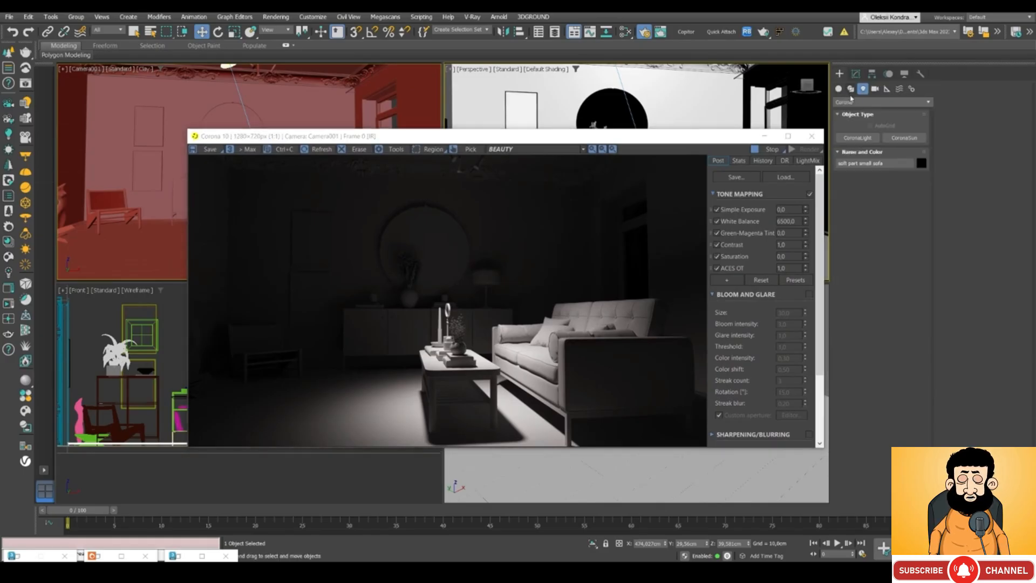
click(860, 138)
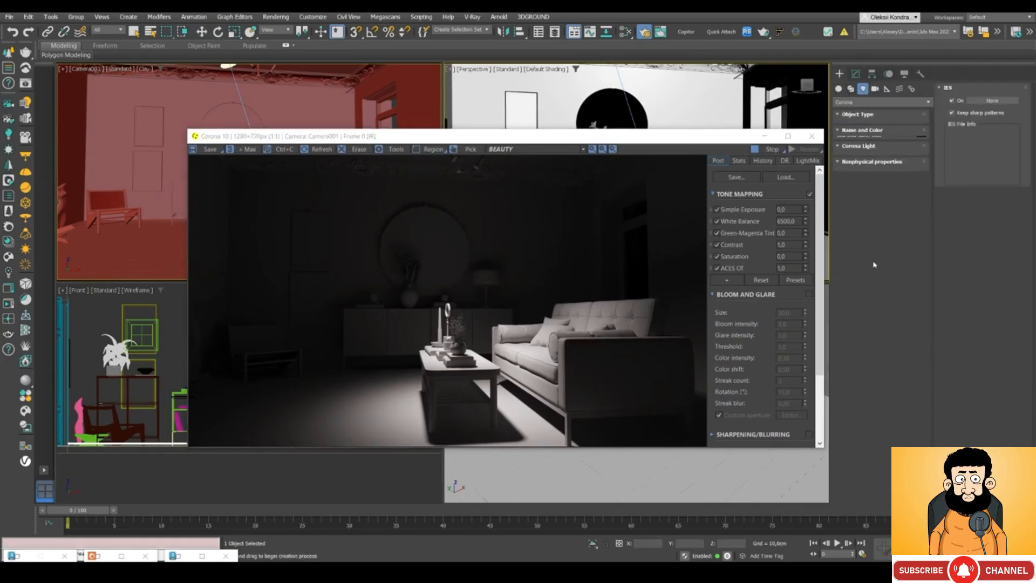
click(879, 273)
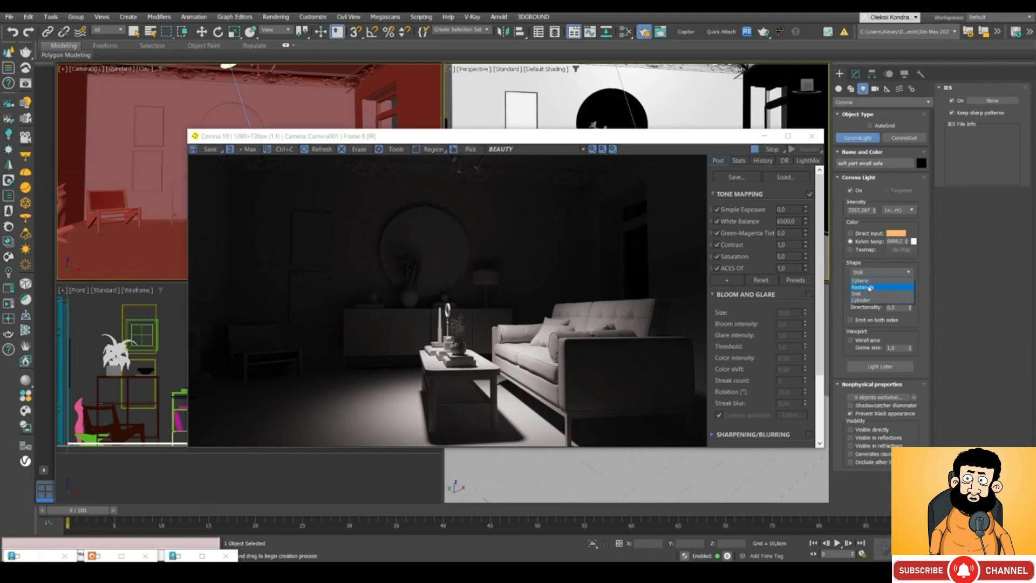
click(869, 288)
drag(562, 141, 852, 127)
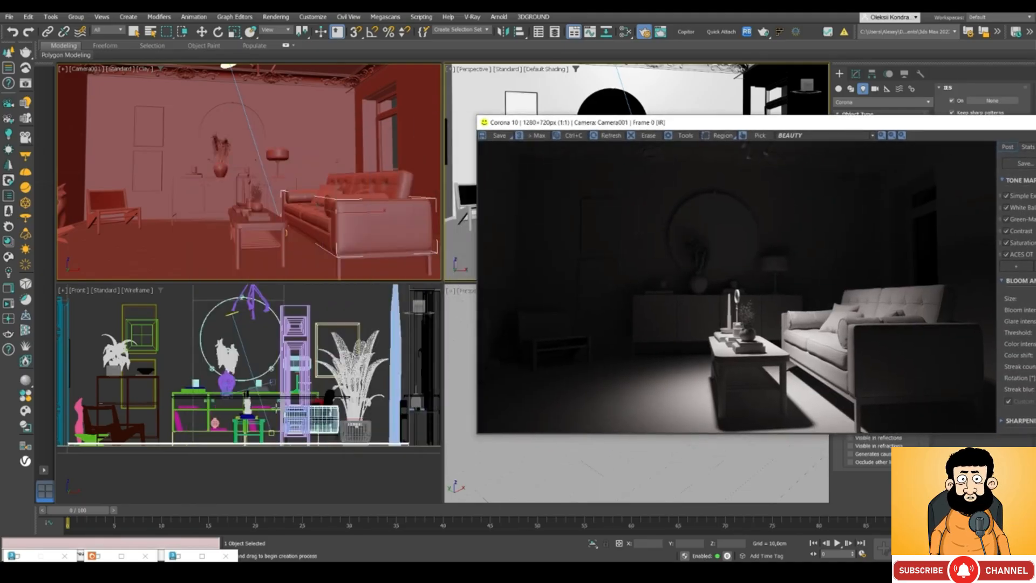
mouse_move(275, 407)
middle_down()
mouse_move(189, 392)
mouse_move(269, 392)
mouse_move(272, 407)
middle_up()
scroll(189, 393, down, 3)
scroll(189, 396, up, 4)
scroll(191, 405, down, 1)
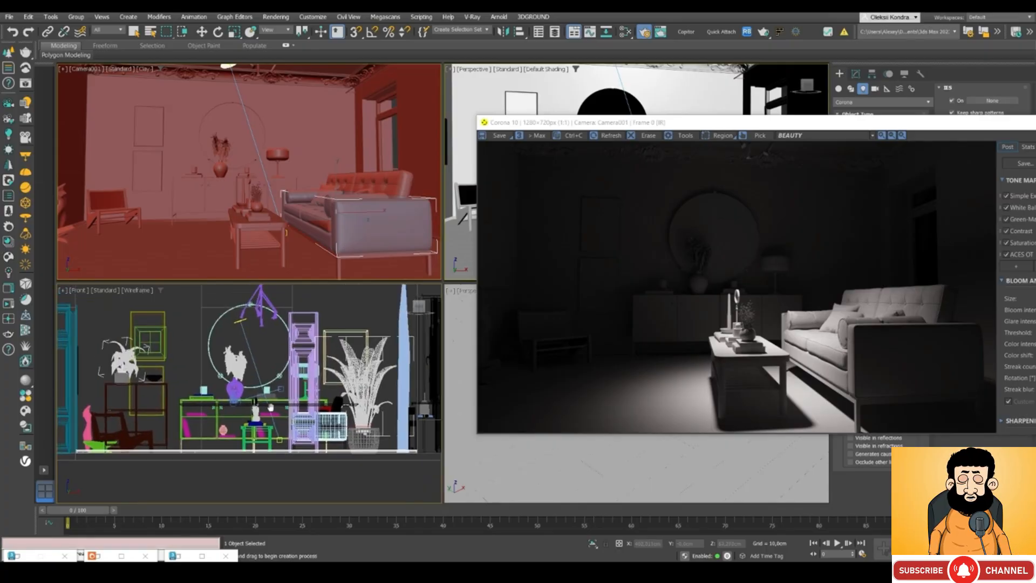
drag(253, 352, 311, 431)
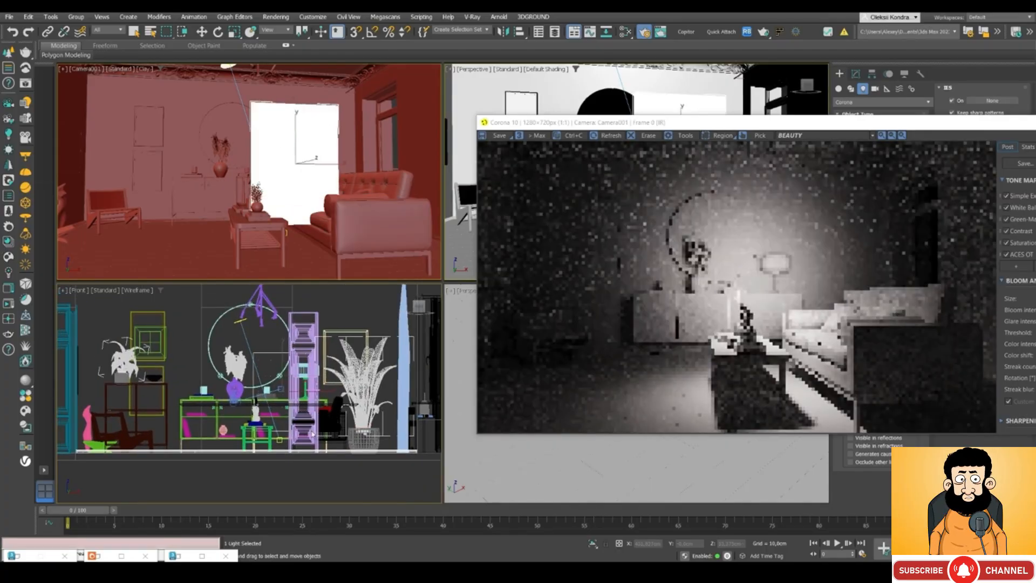
- Move the rectangular light in a top view to the open floor in front of the coffee table, near the camera-side wall
key(w)
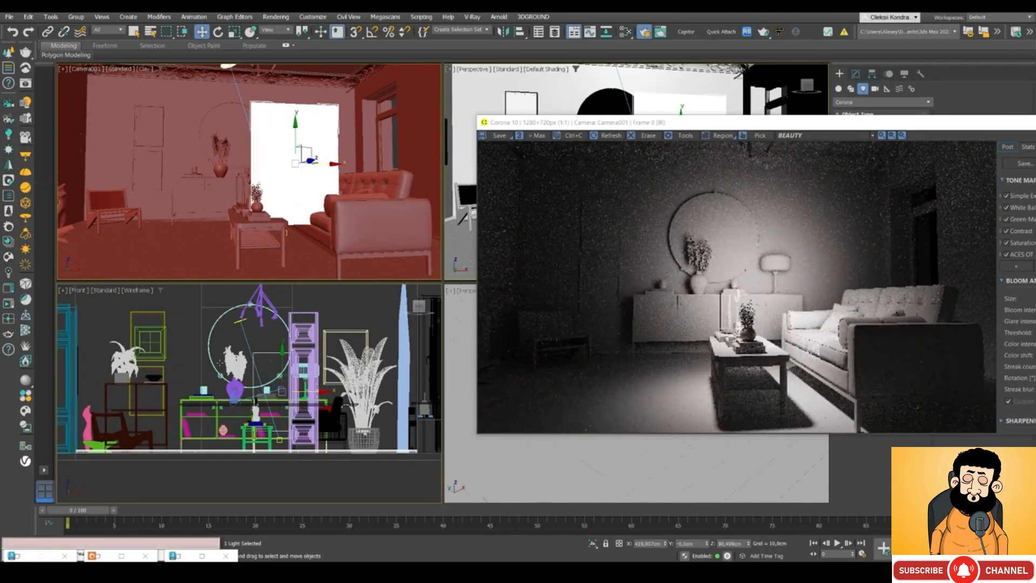
key(t)
scroll(221, 363, down, 2)
scroll(237, 364, up, 3)
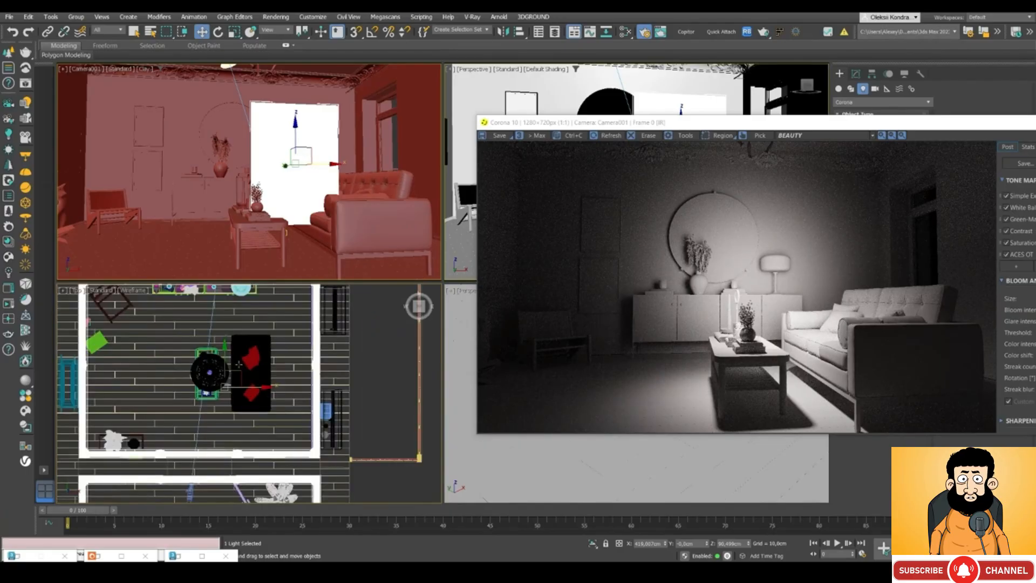
drag(238, 364, 215, 422)
right_click(216, 383)
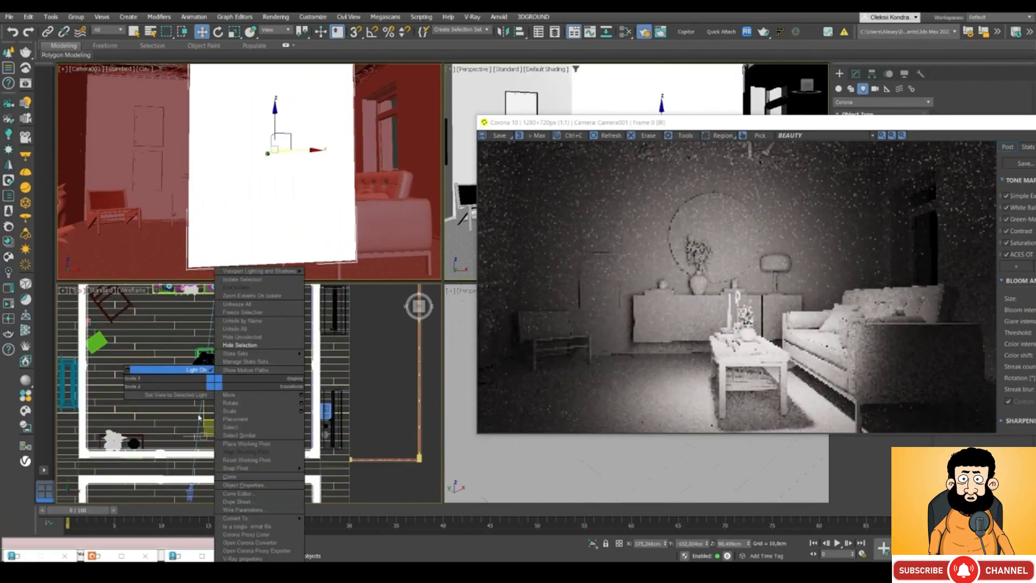
click(642, 156)
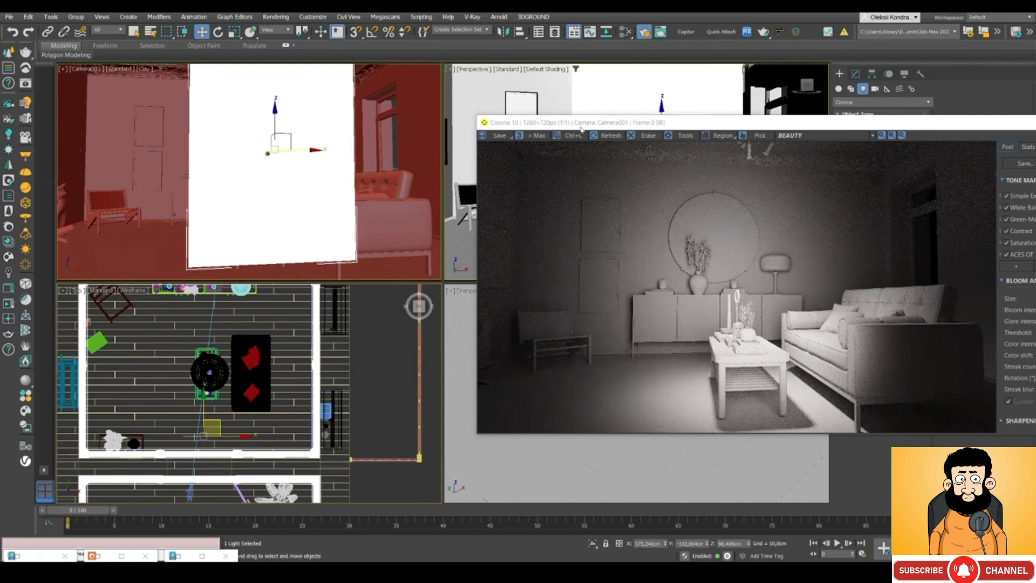
- Make the rectangular light targeted and move its target onto the sofa in the top view
drag(581, 128, 289, 124)
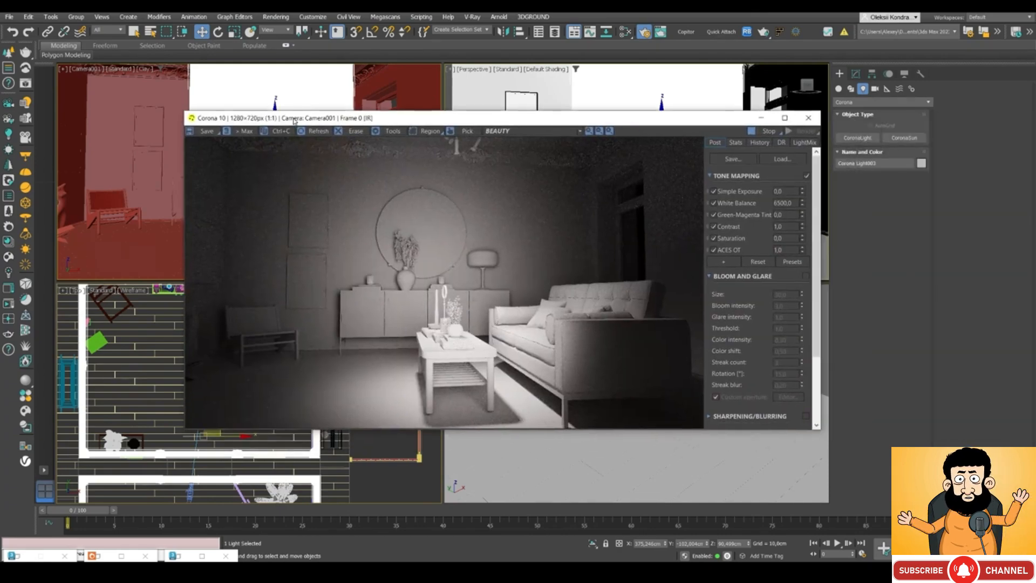
click(856, 74)
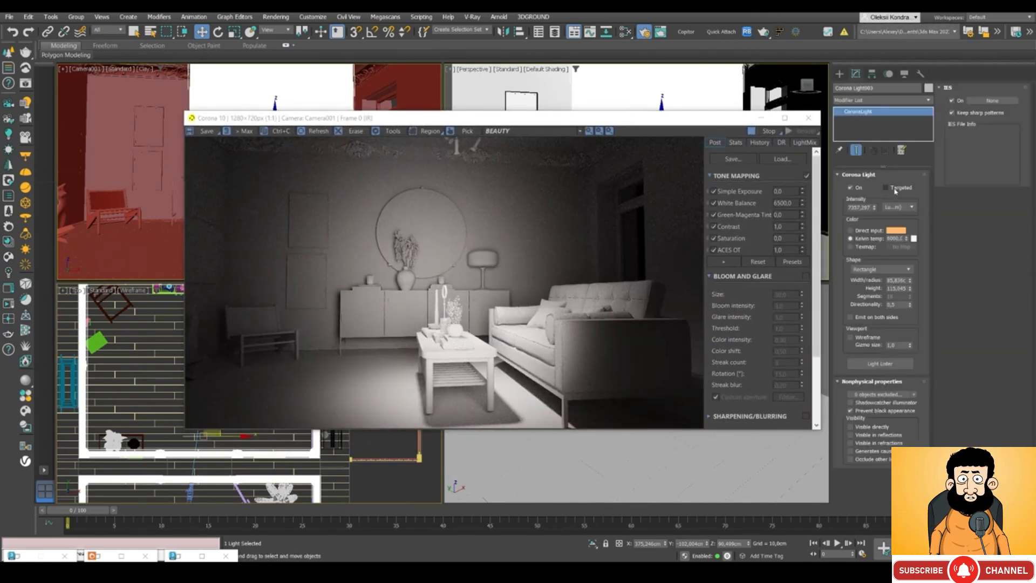
click(886, 188)
drag(561, 121, 742, 97)
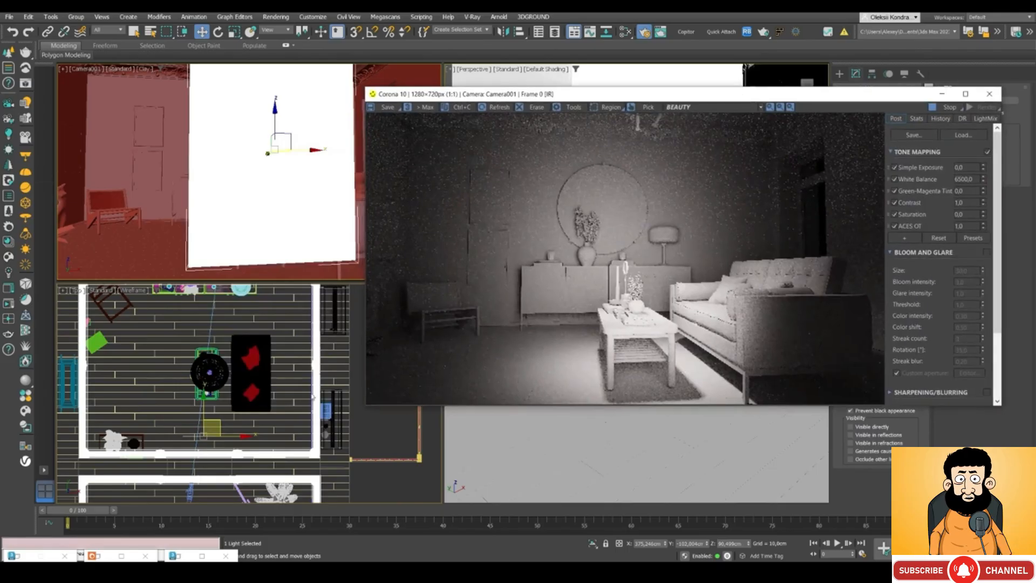
right_click(204, 376)
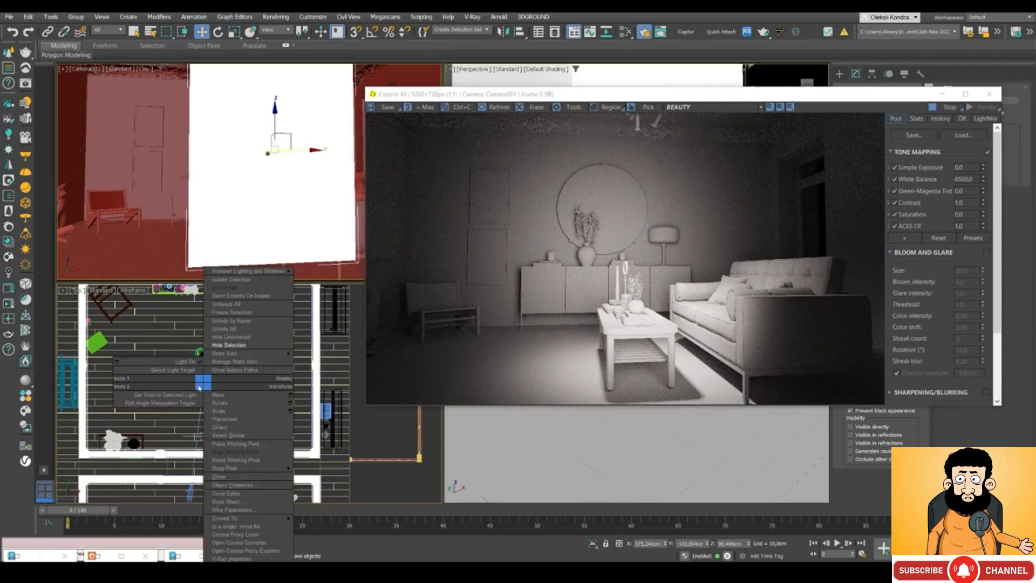
click(183, 372)
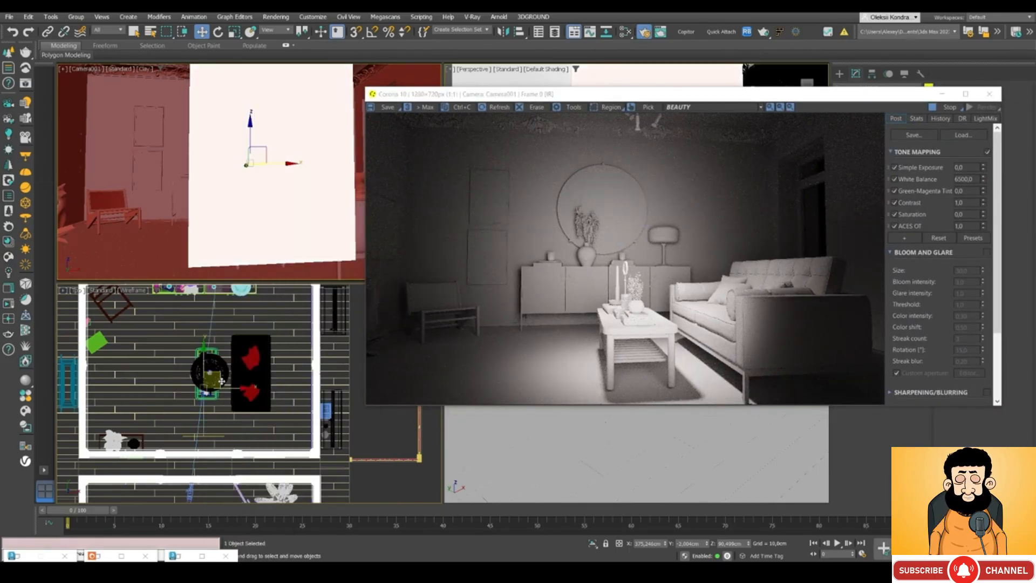
drag(221, 382, 276, 364)
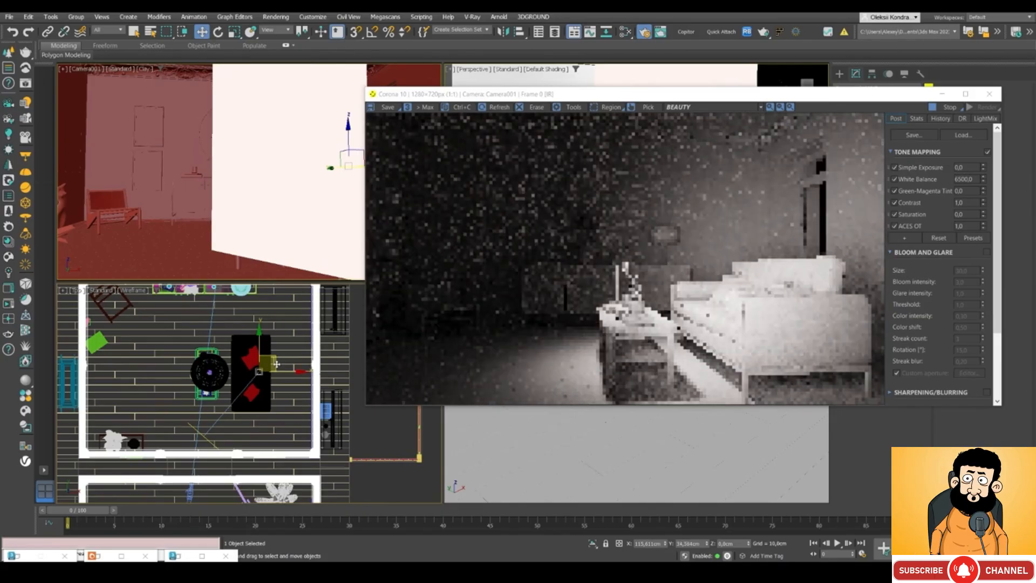
drag(628, 102, 524, 102)
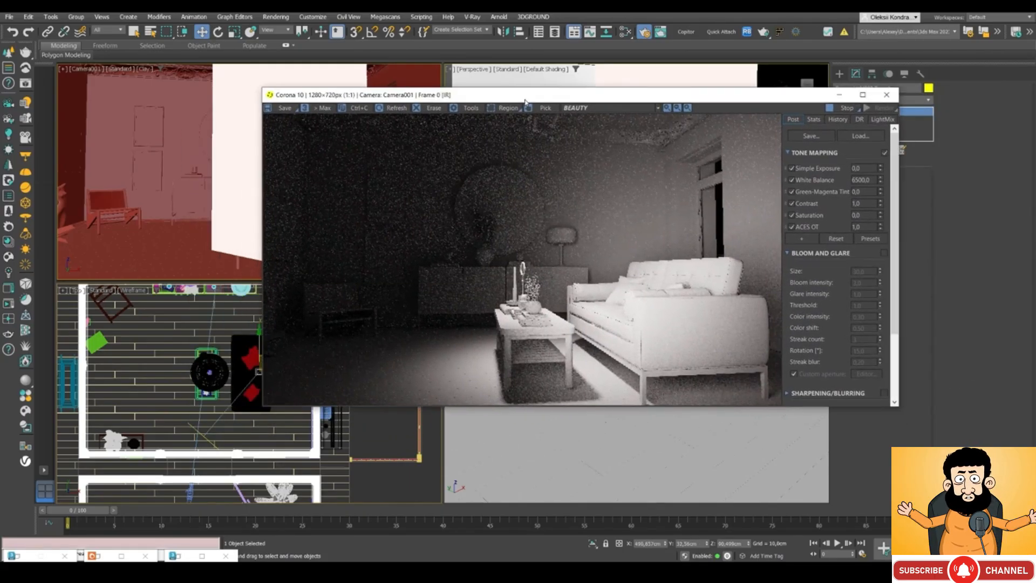
- Reselect the rectangular light and lower its intensity to about 995, comparing several levels in the interactive render
click(204, 435)
drag(628, 101, 548, 103)
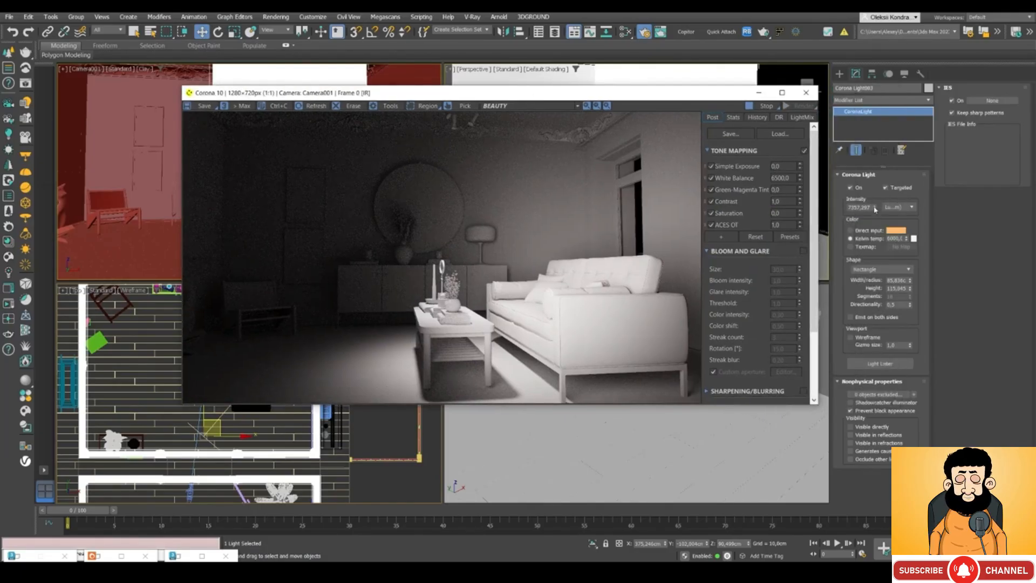
drag(875, 209, 875, 244)
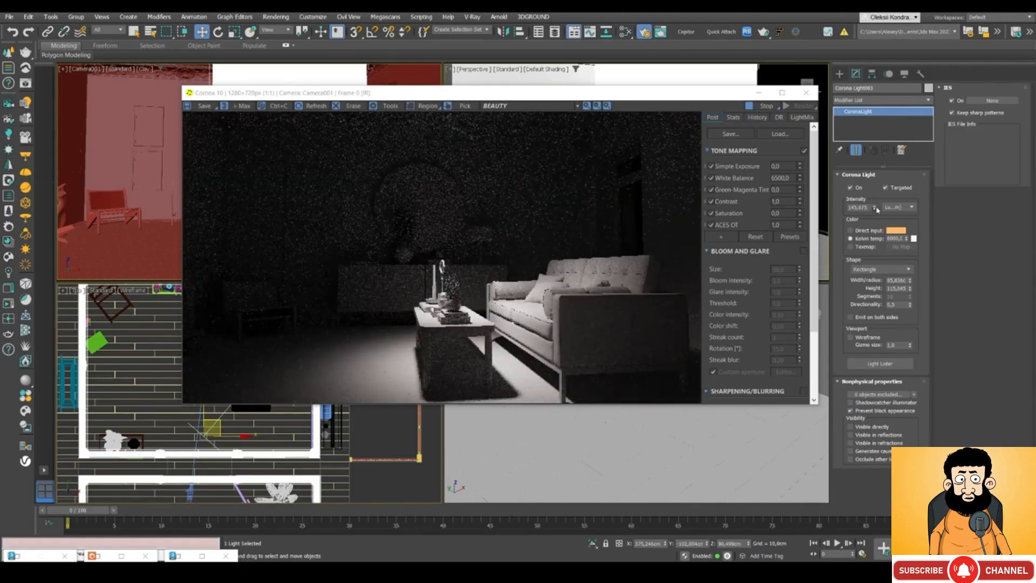
drag(877, 210, 877, 183)
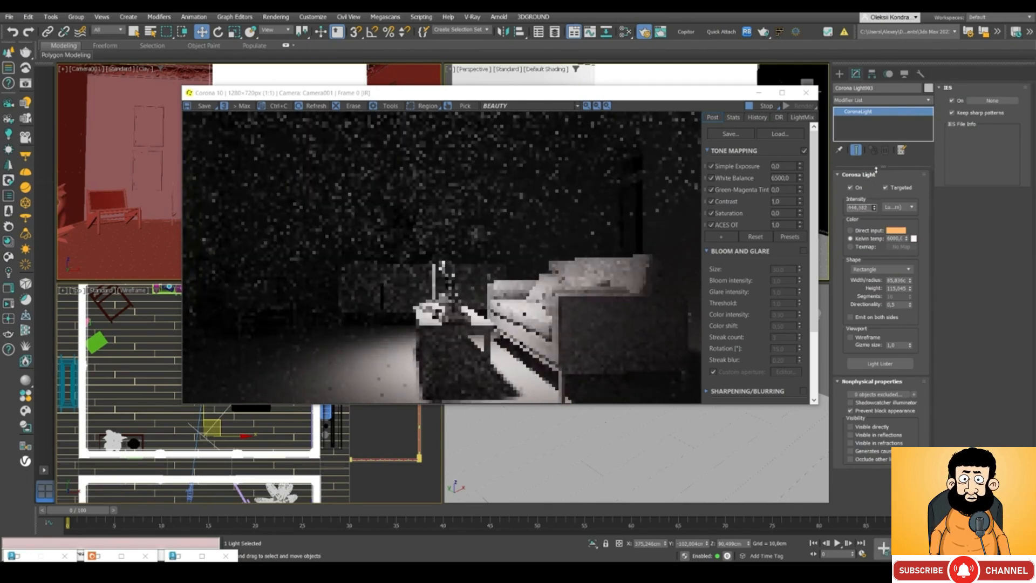
drag(875, 210, 878, 162)
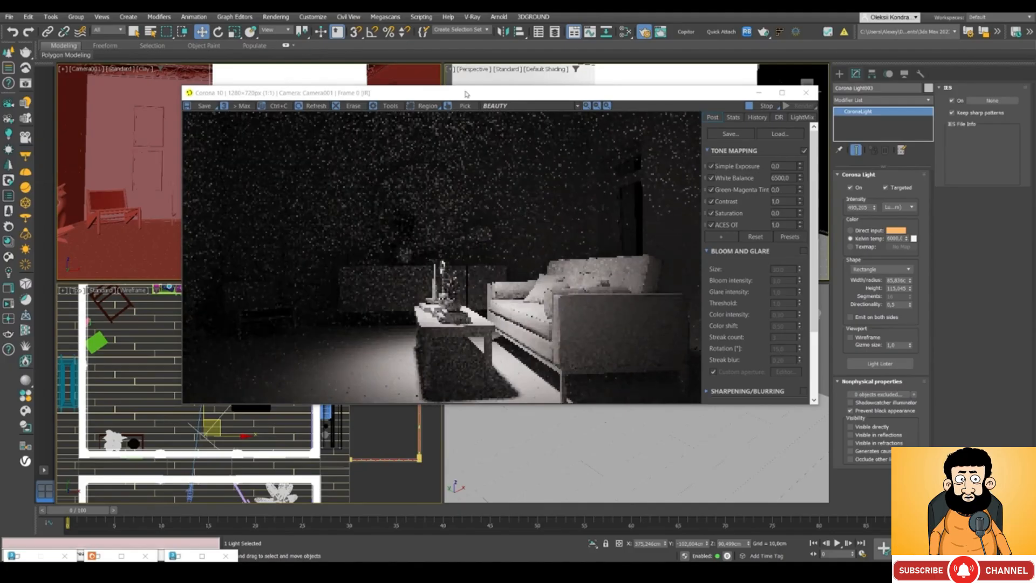
- Group all parts of the sofa, including its cushions, in the top view under the name "sofa"
drag(465, 92, 805, 96)
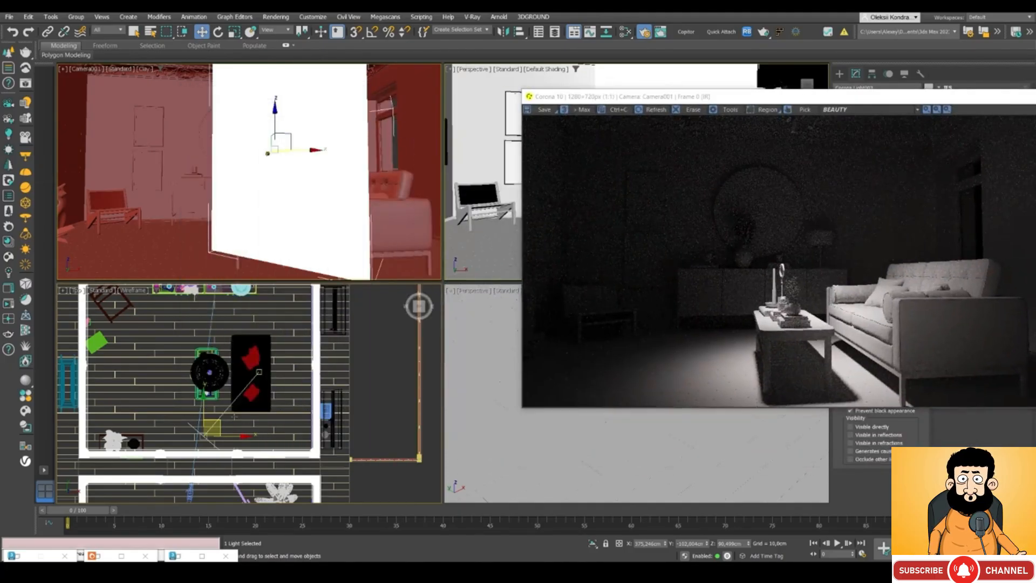
click(250, 356)
scroll(275, 383, up, 3)
ctrl+click(275, 383)
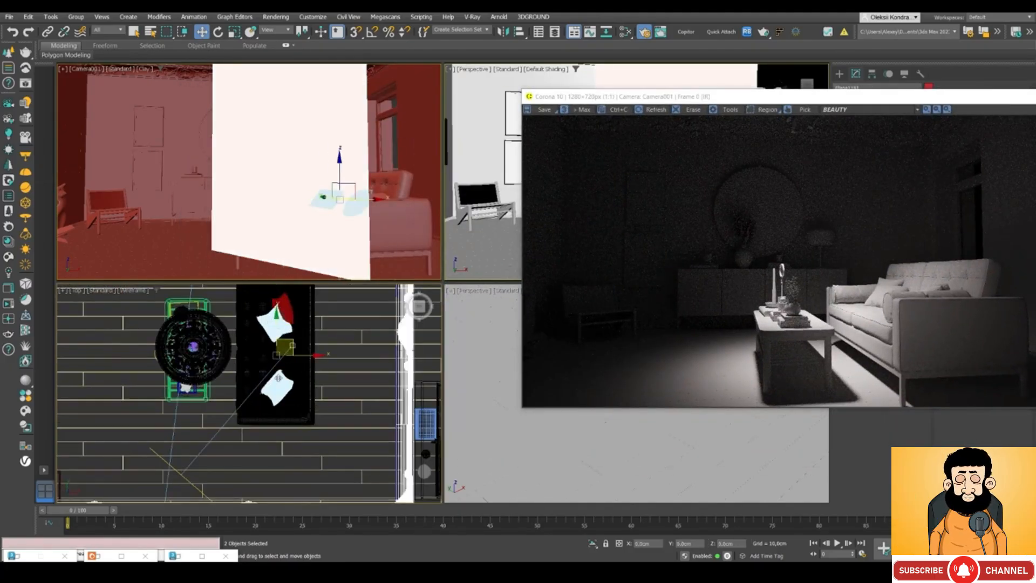
ctrl+click(284, 300)
ctrl+click(256, 296)
ctrl+click(294, 420)
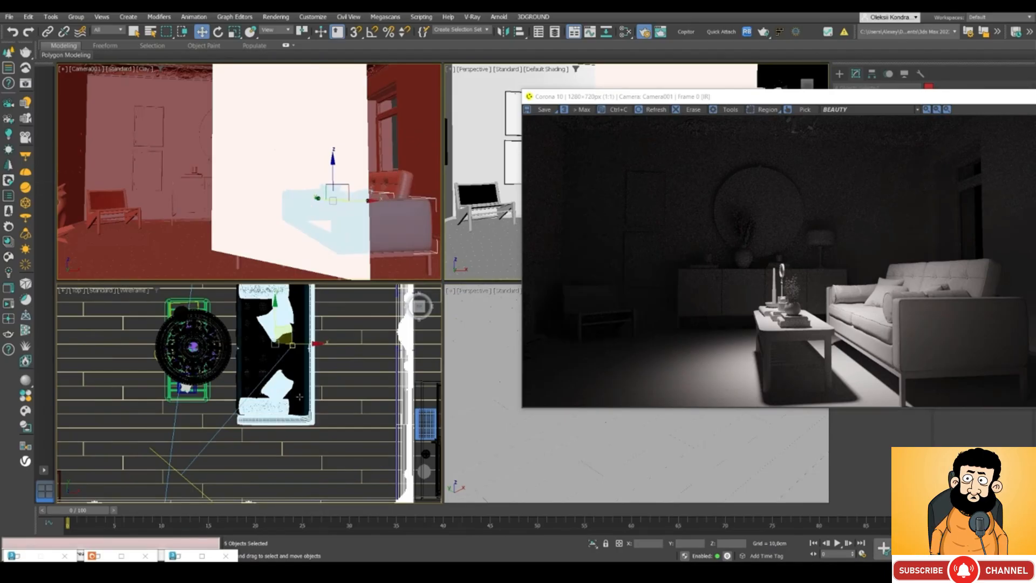
ctrl+click(299, 400)
middle_drag(281, 351, 278, 380)
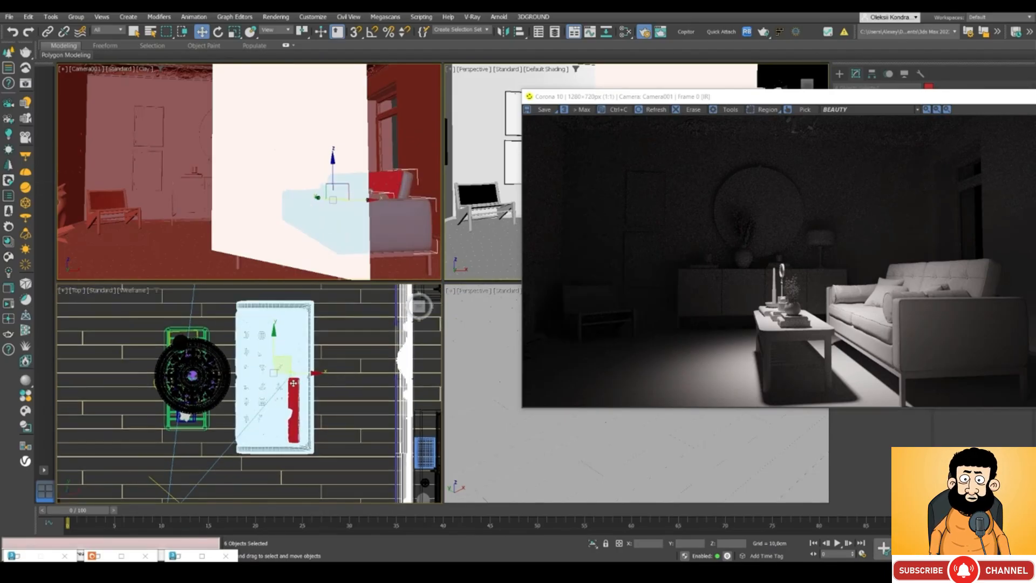
scroll(294, 385, up, 8)
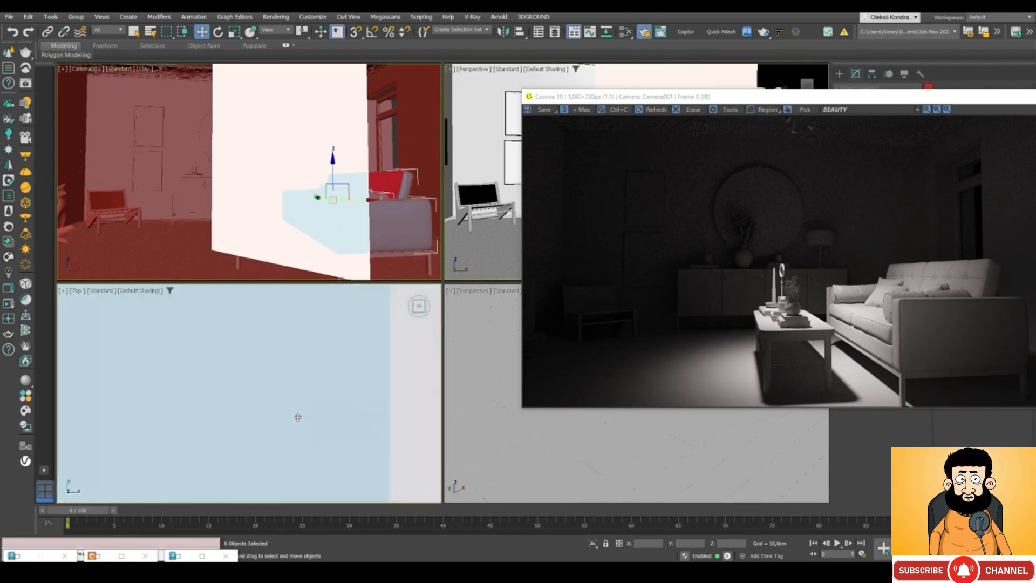
scroll(296, 402, down, 6)
scroll(297, 417, down, 4)
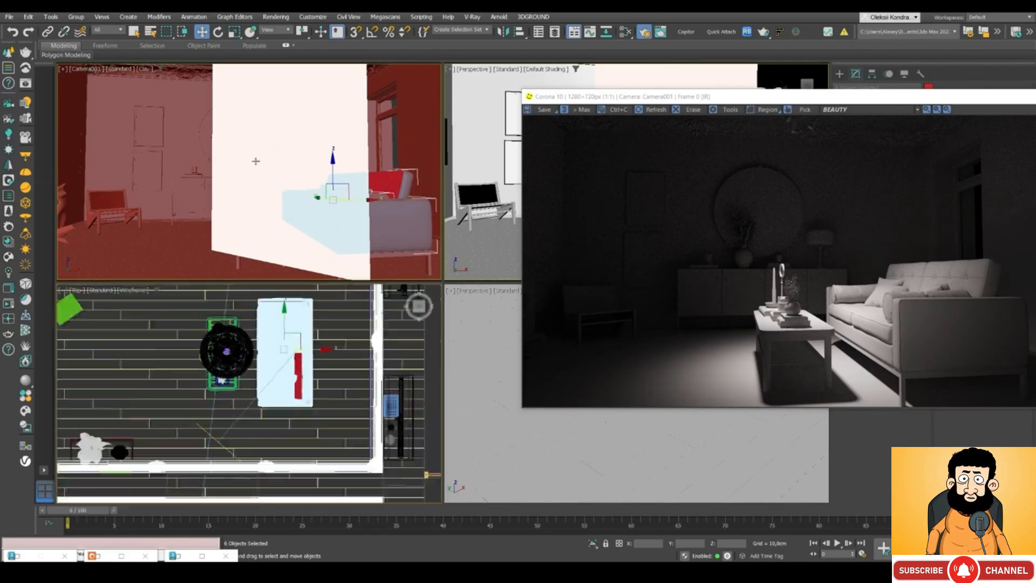
click(75, 16)
click(85, 32)
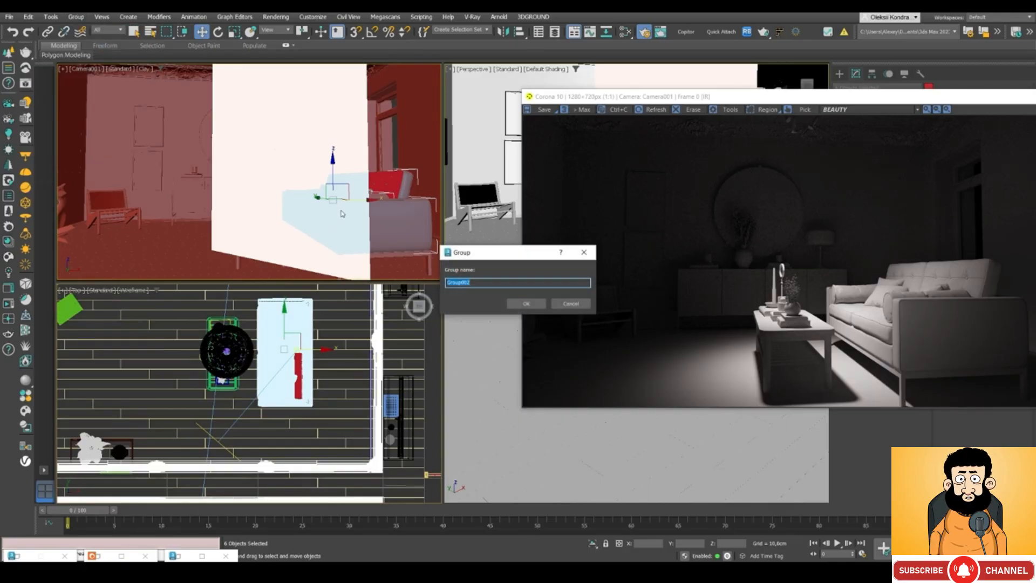
text(sofa)
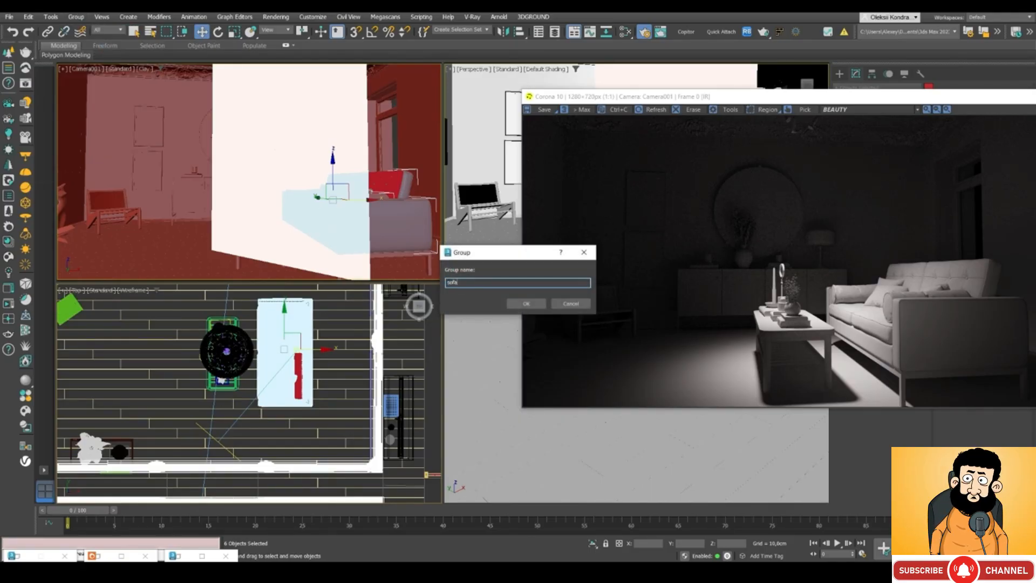
key(Return)
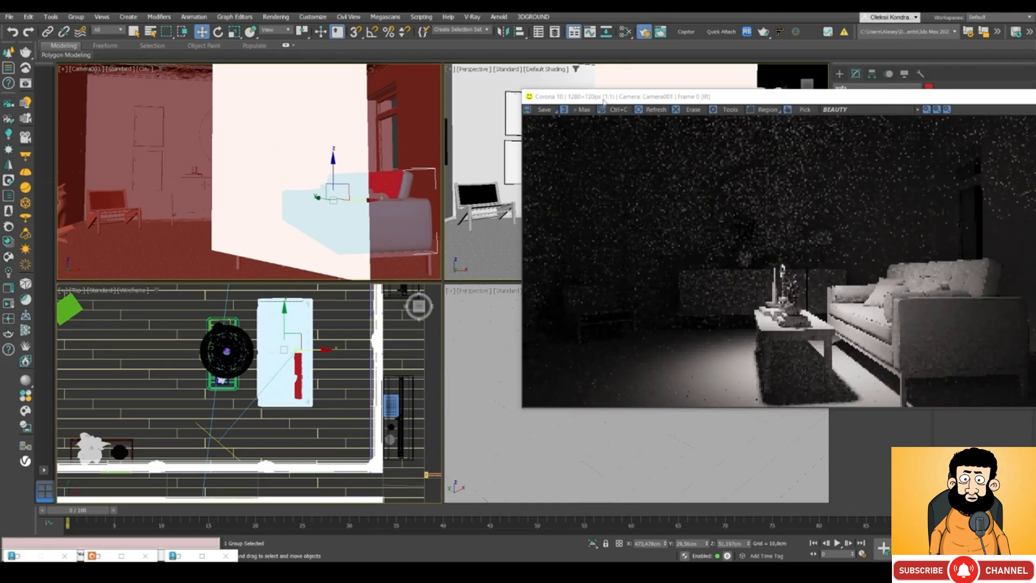
- Reselect the rectangular light and exclude the sofa group from its illumination
drag(579, 97, 328, 116)
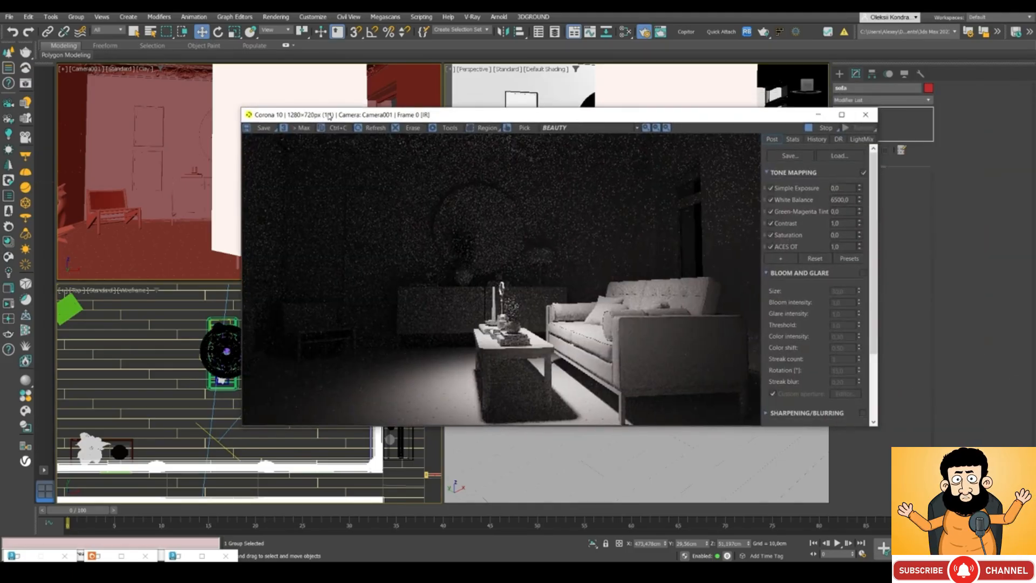
click(218, 443)
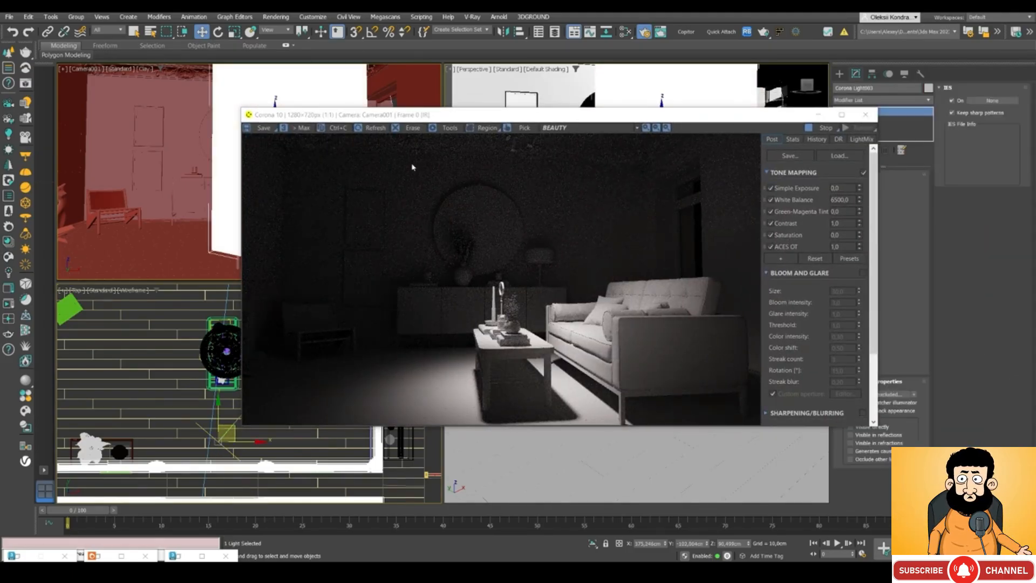
drag(408, 119, 316, 327)
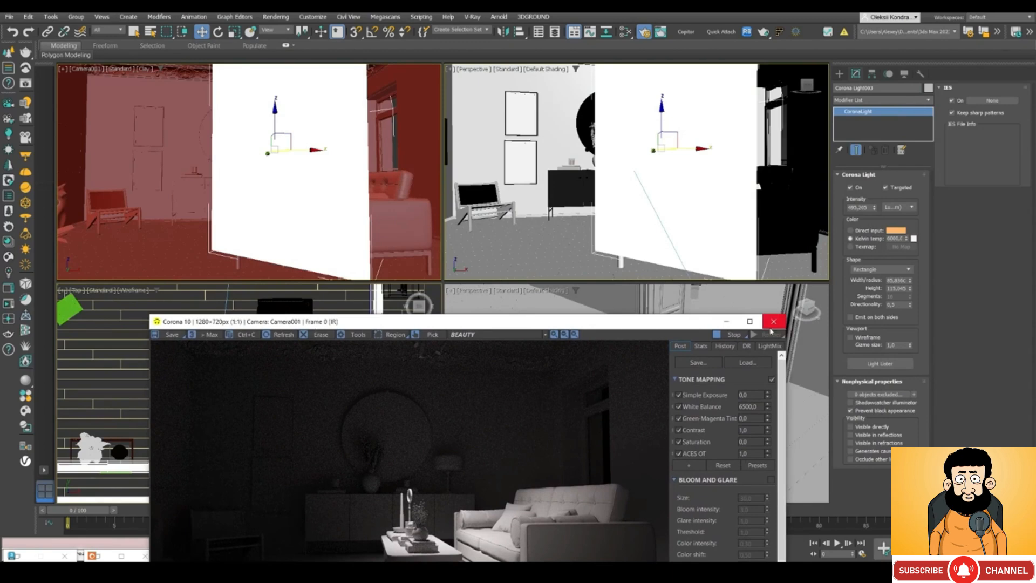
click(913, 396)
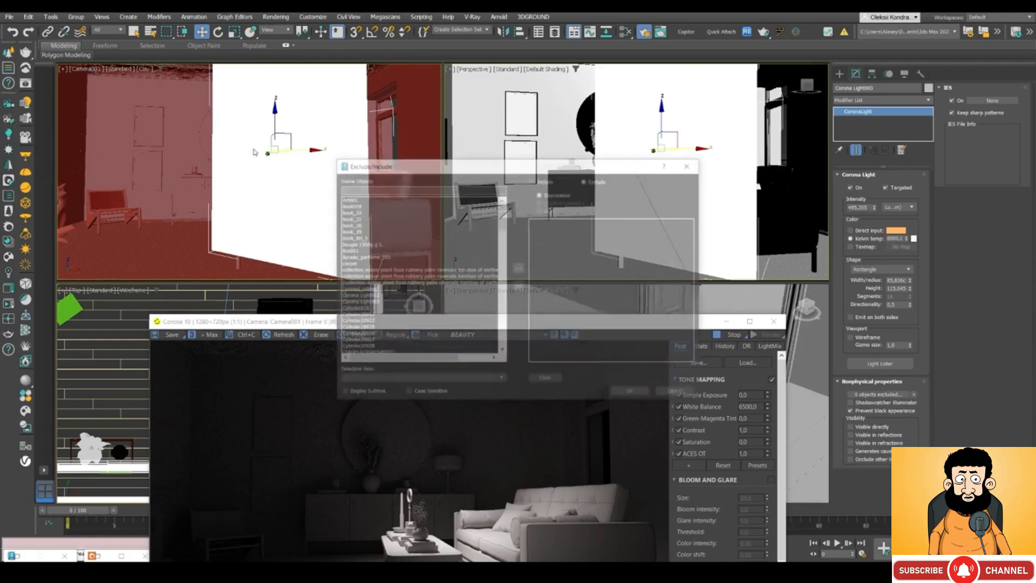
text([)
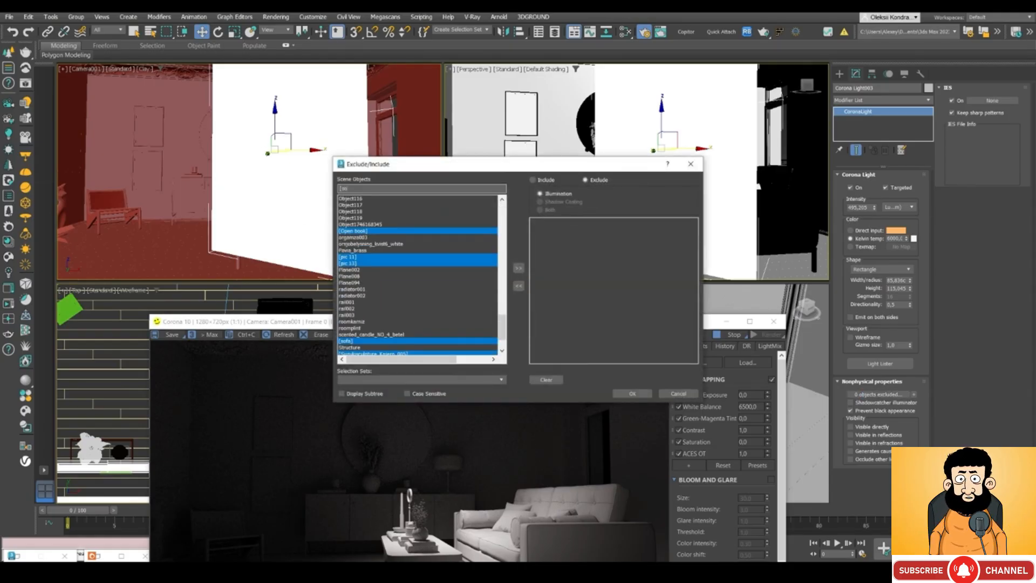
text(so)
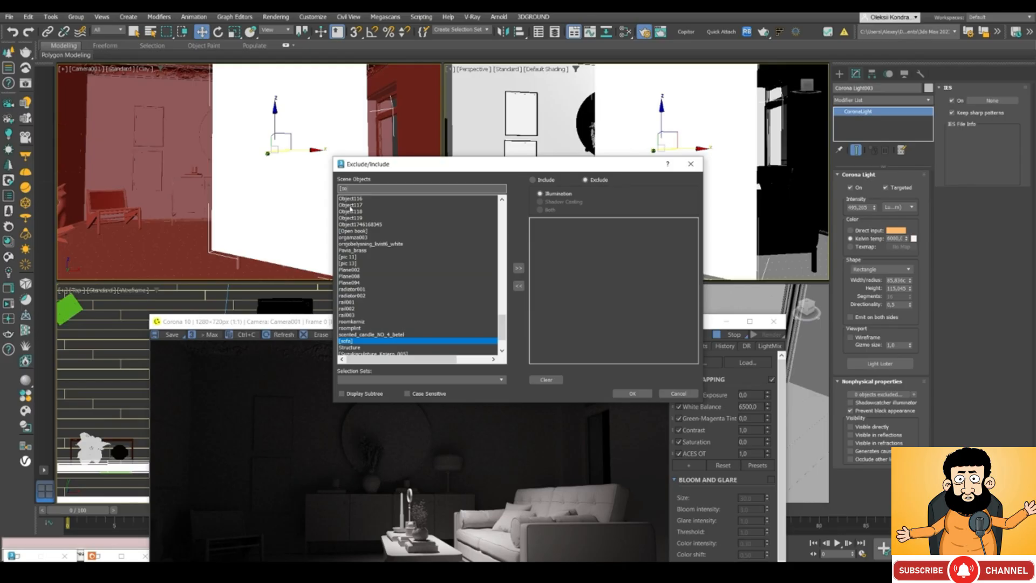
click(518, 268)
click(632, 393)
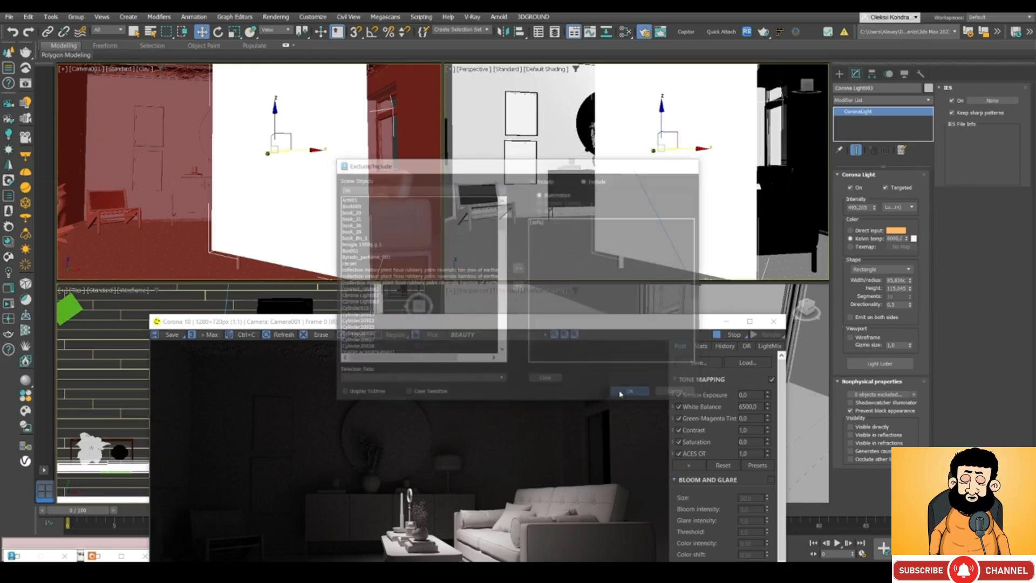
drag(528, 322, 542, 183)
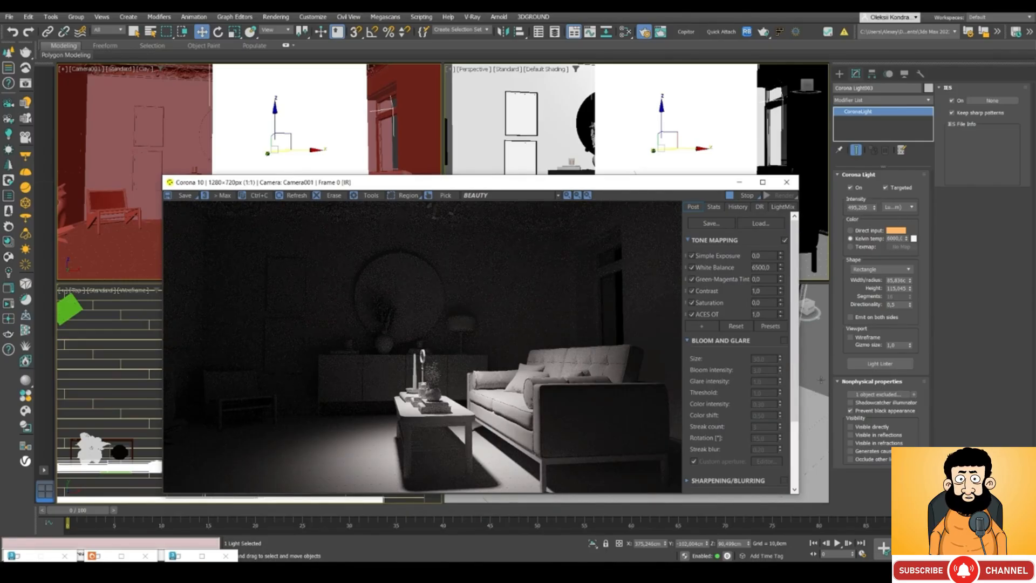
- Switch the rectangular light's object list from excluding to including, so that it illuminates only the sofa group
click(895, 395)
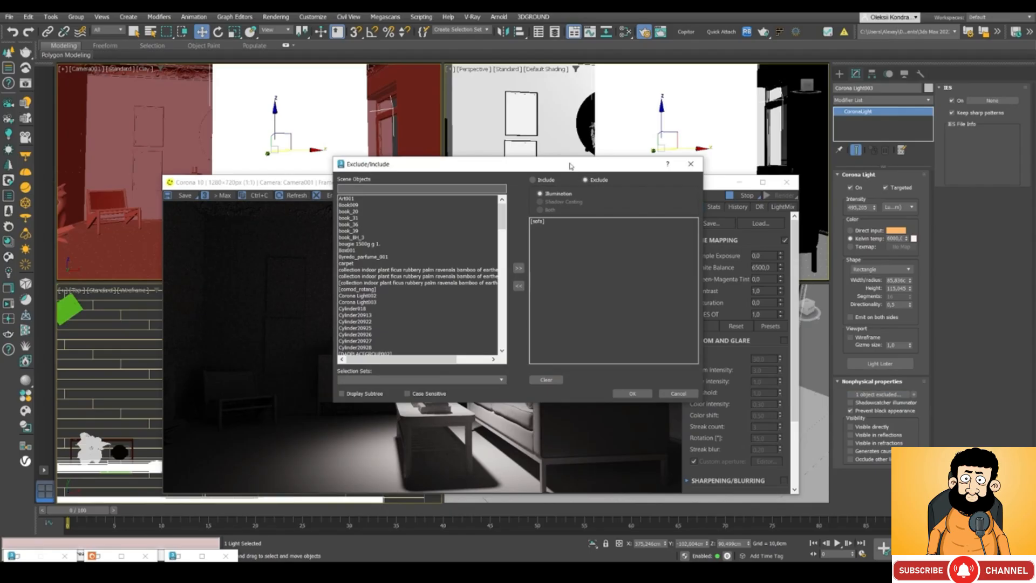
click(534, 181)
click(634, 395)
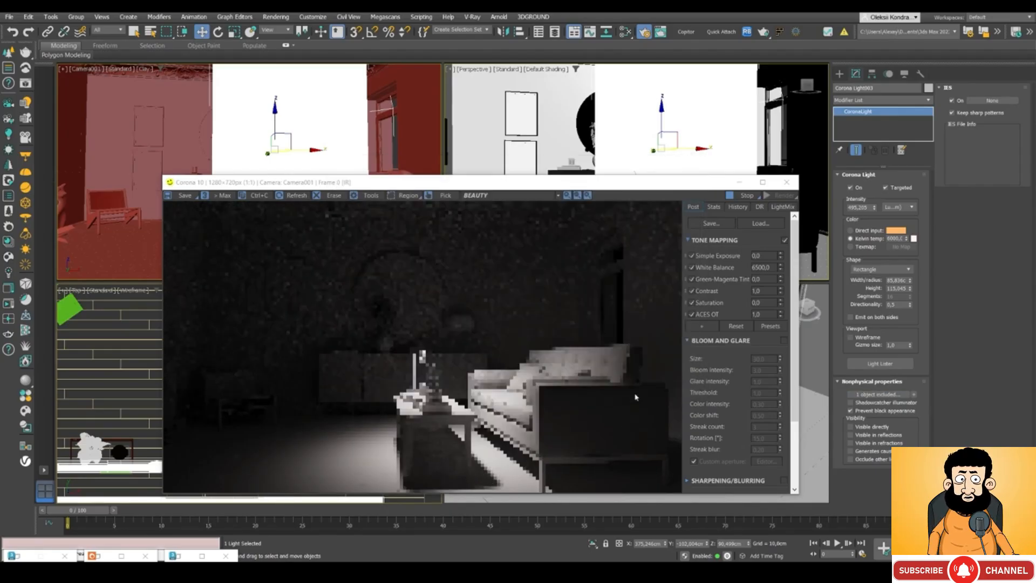
drag(392, 188, 613, 180)
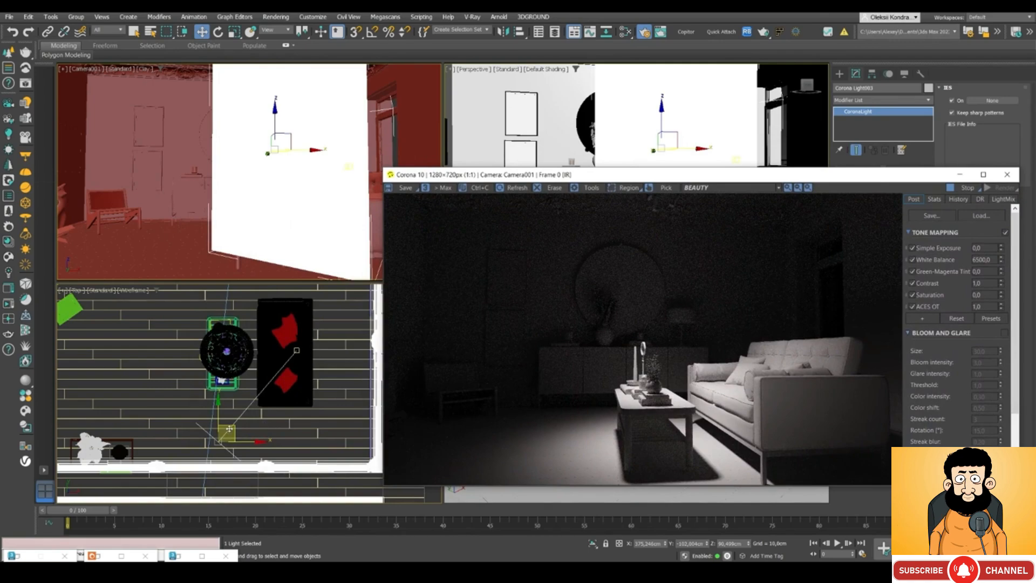
- Move the rectangular light together with its target in the top view, placing it slightly closer to the sofa's near end
drag(227, 430, 233, 358)
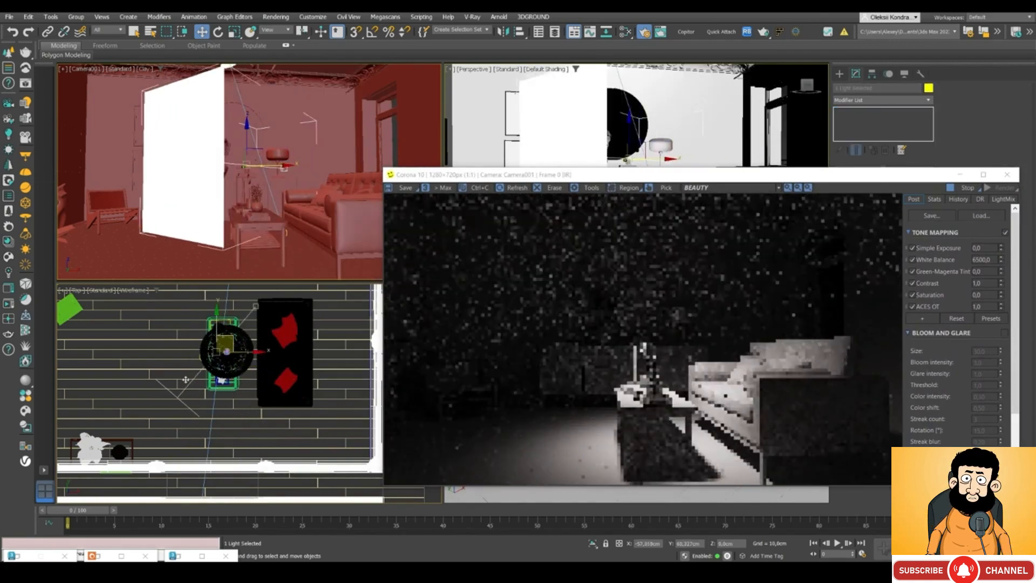
drag(196, 398, 242, 436)
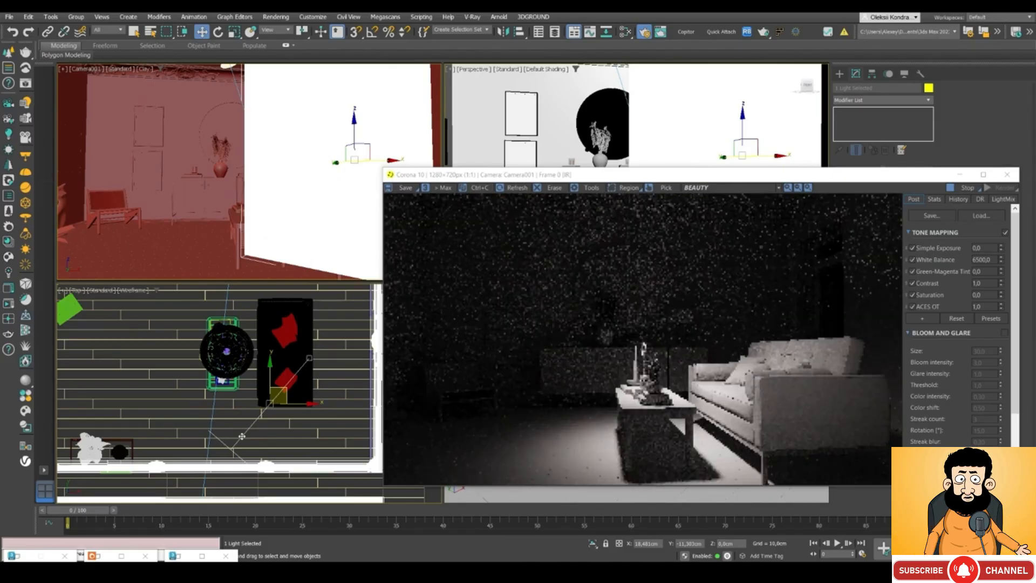
drag(573, 176, 402, 129)
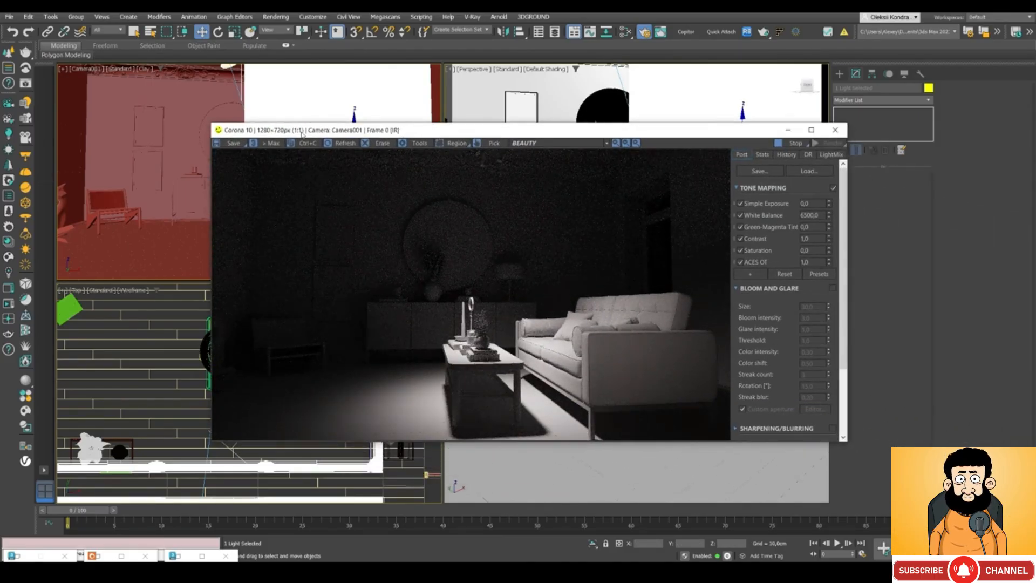
drag(334, 132, 297, 127)
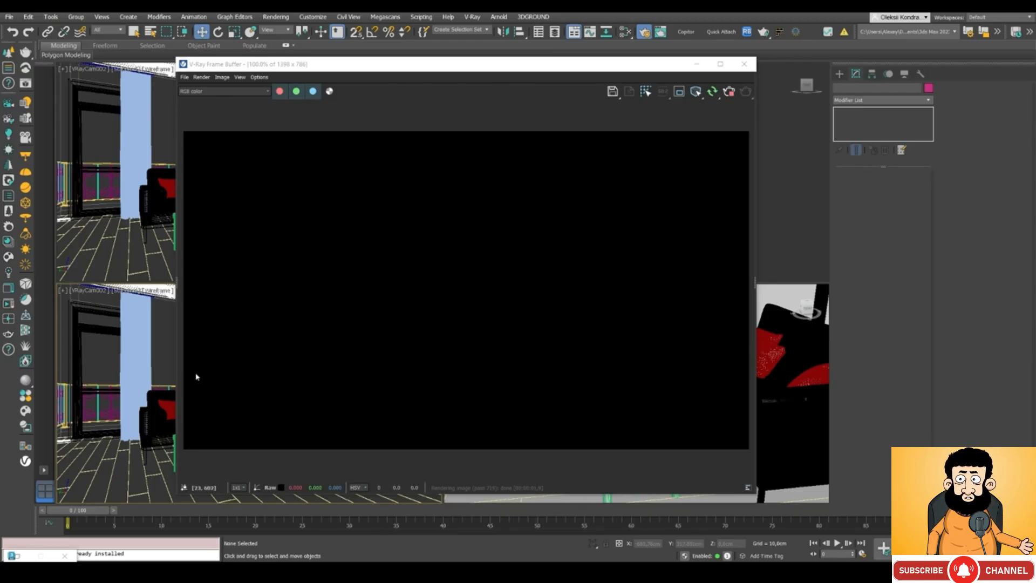
- Switch to creating lights in the V-Ray scene and bring up the V-Ray light types
drag(415, 69, 444, 75)
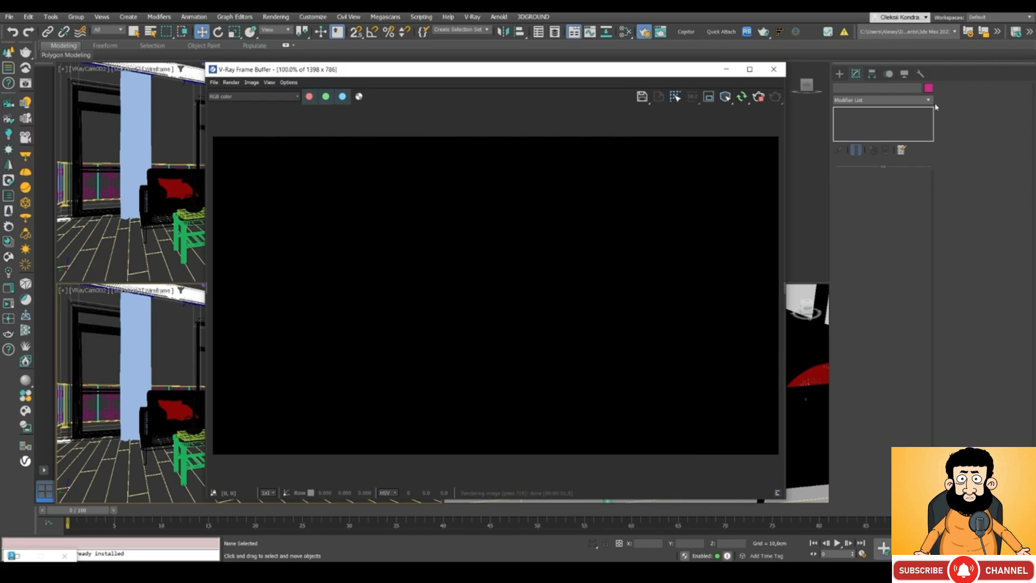
click(840, 74)
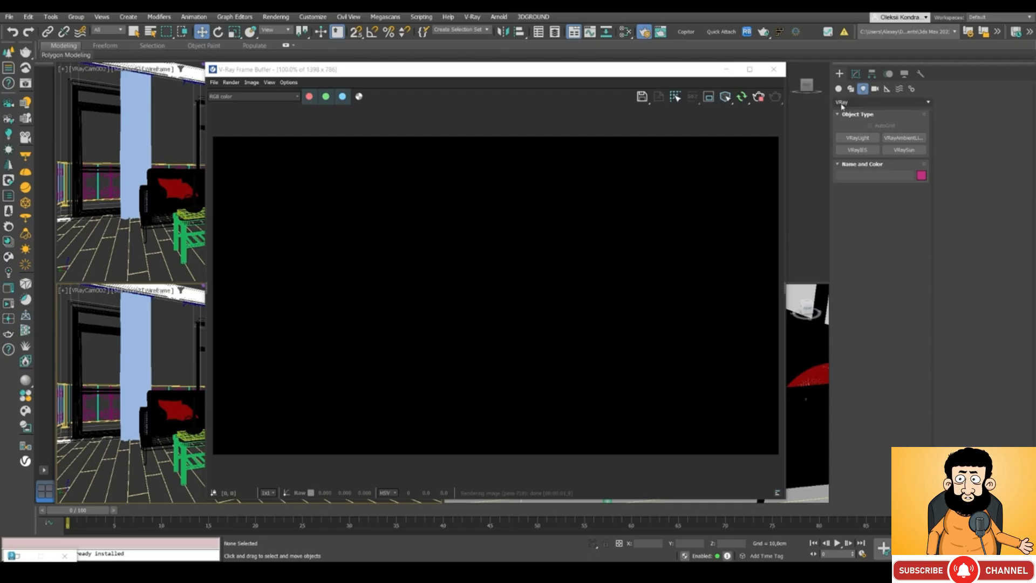
click(870, 102)
click(850, 138)
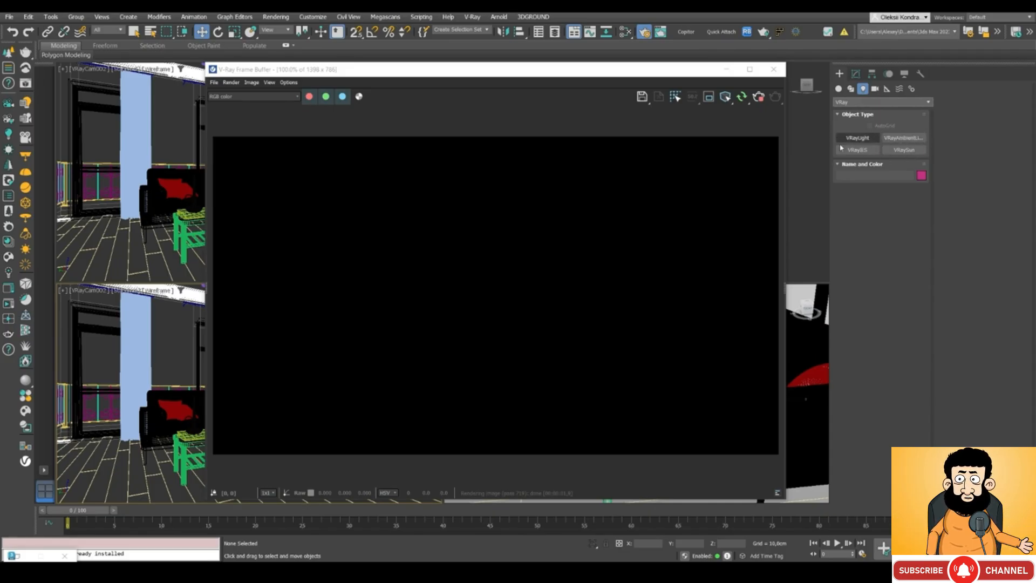
drag(574, 72, 593, 73)
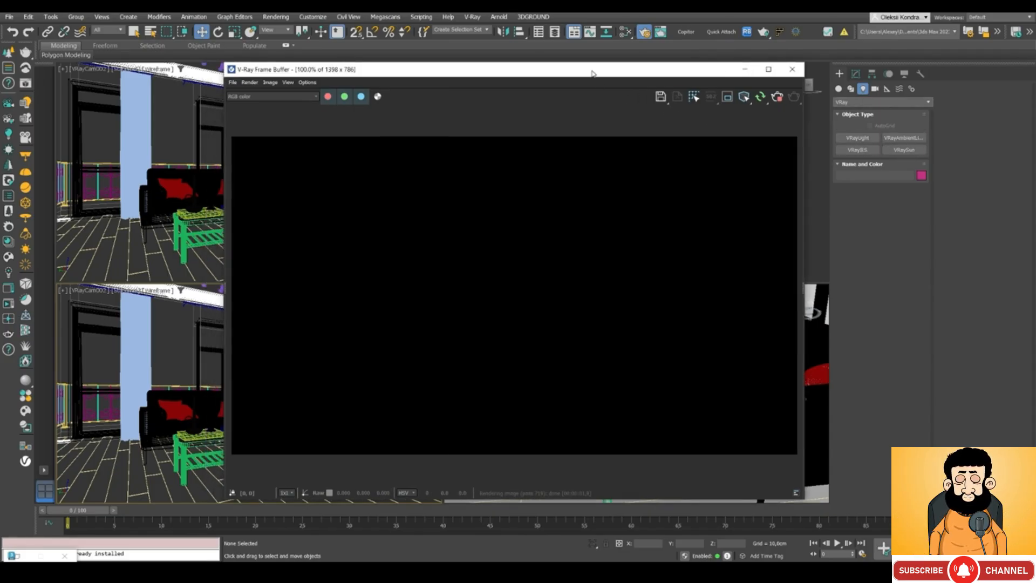
click(902, 151)
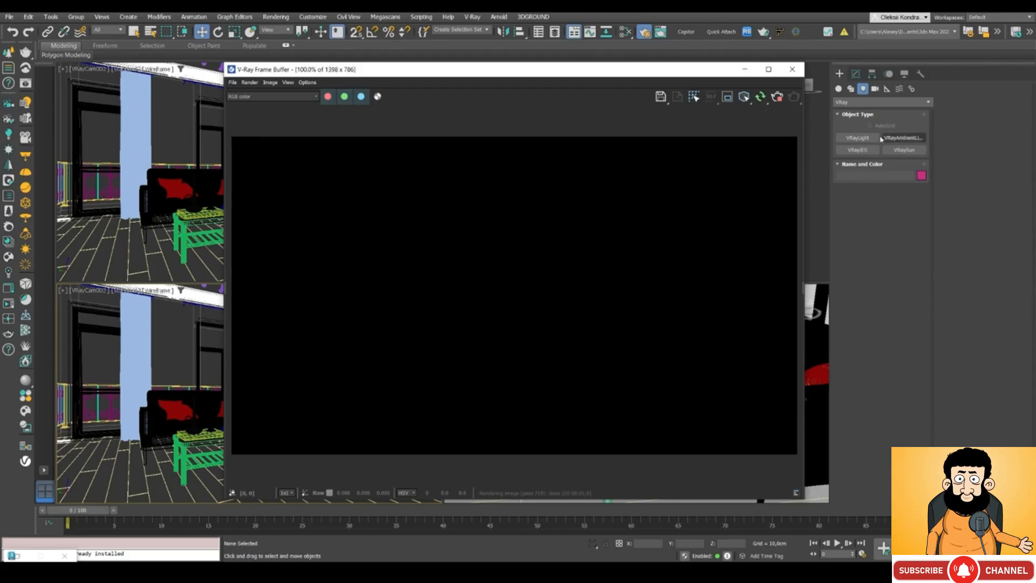
- Create a plane VRayLight about 29 by 43 cm on the floor beside the coffee table and raise it about 101 cm
click(852, 139)
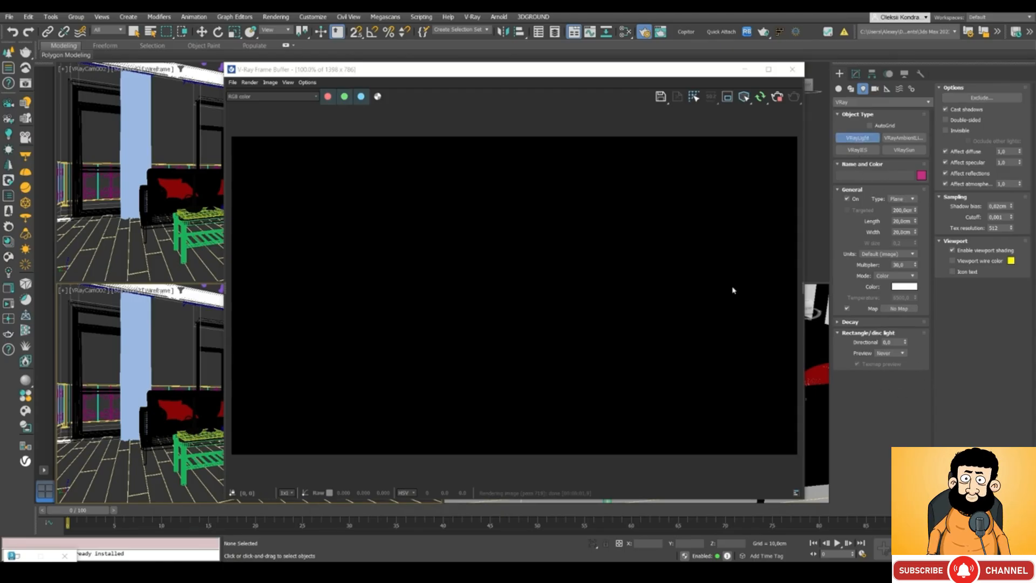
drag(314, 71, 482, 79)
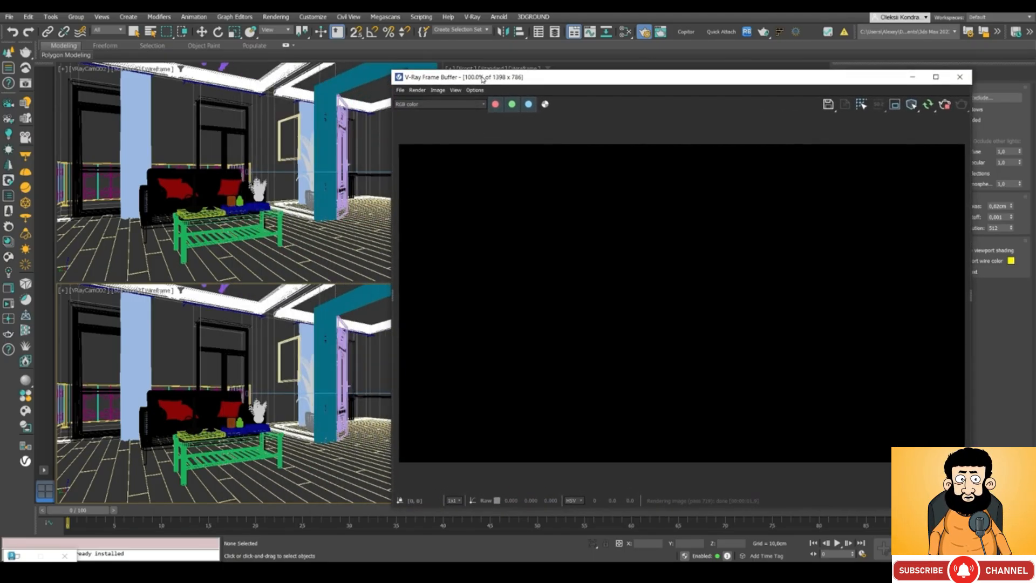
click(268, 479)
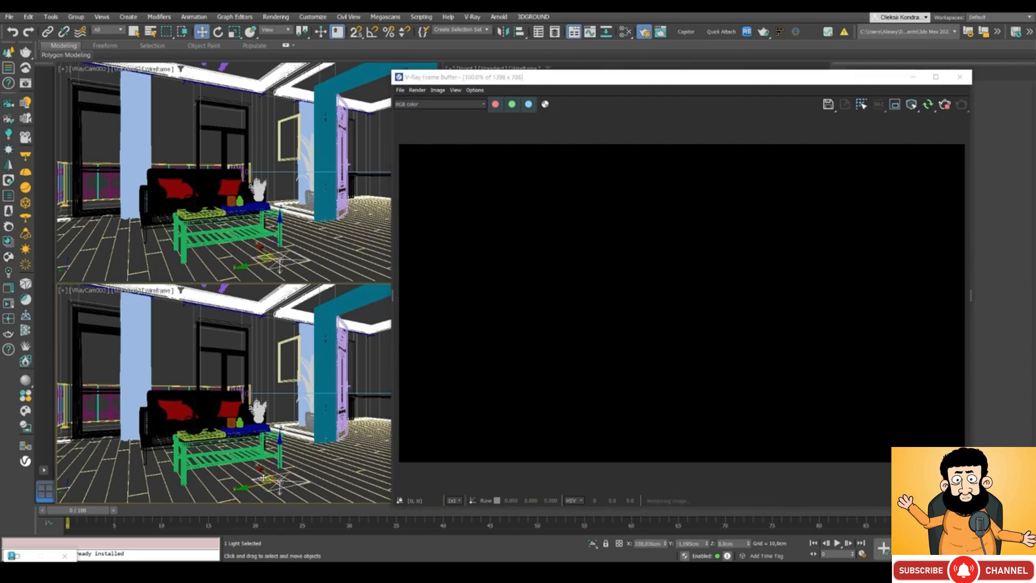
key(w)
drag(281, 448, 281, 330)
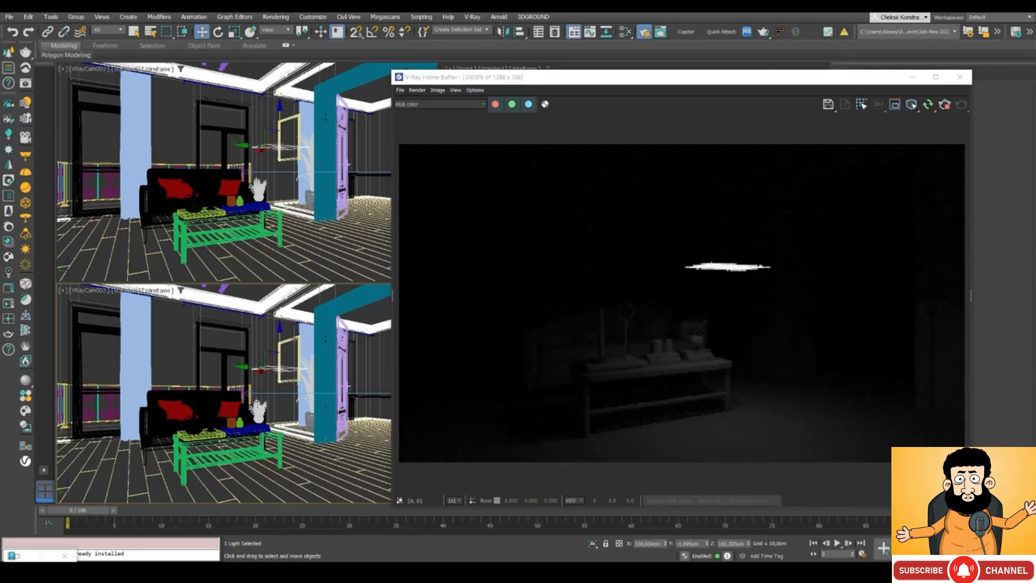
drag(616, 83, 573, 86)
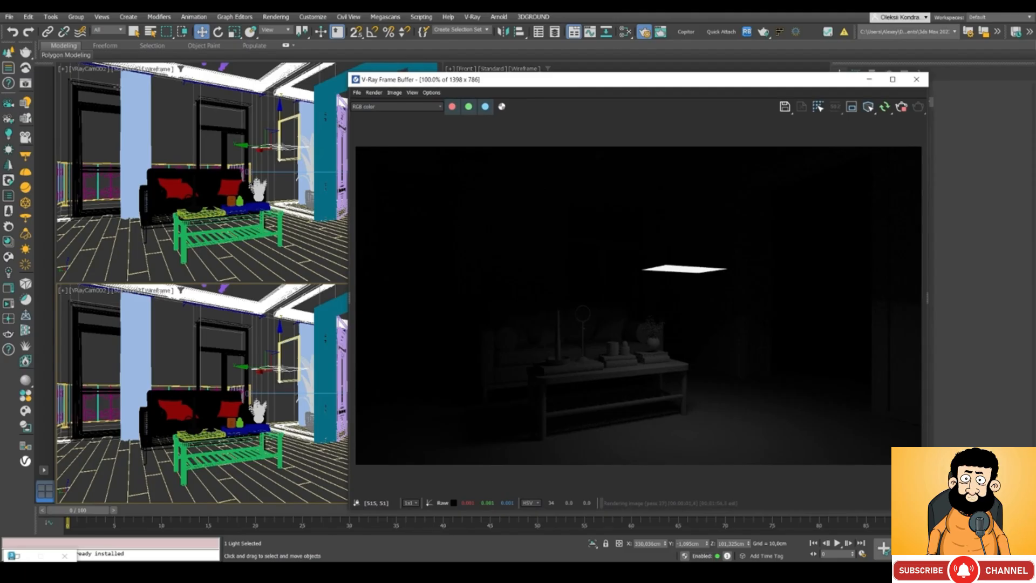
- Switch the upper camera viewport to the camera that faces the sideboard, with the sofa at its side
click(88, 69)
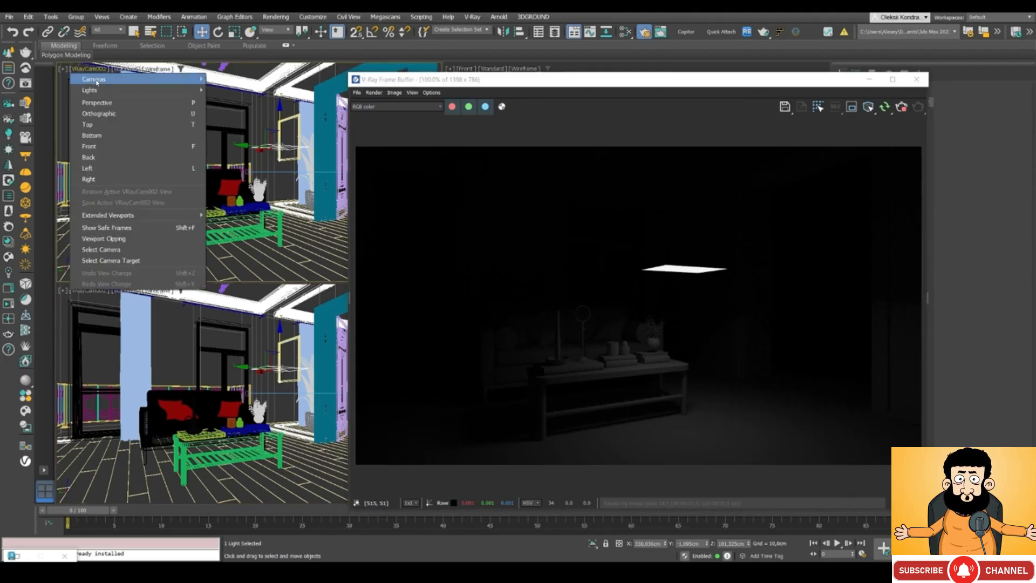
mouse_move(96, 81)
click(230, 83)
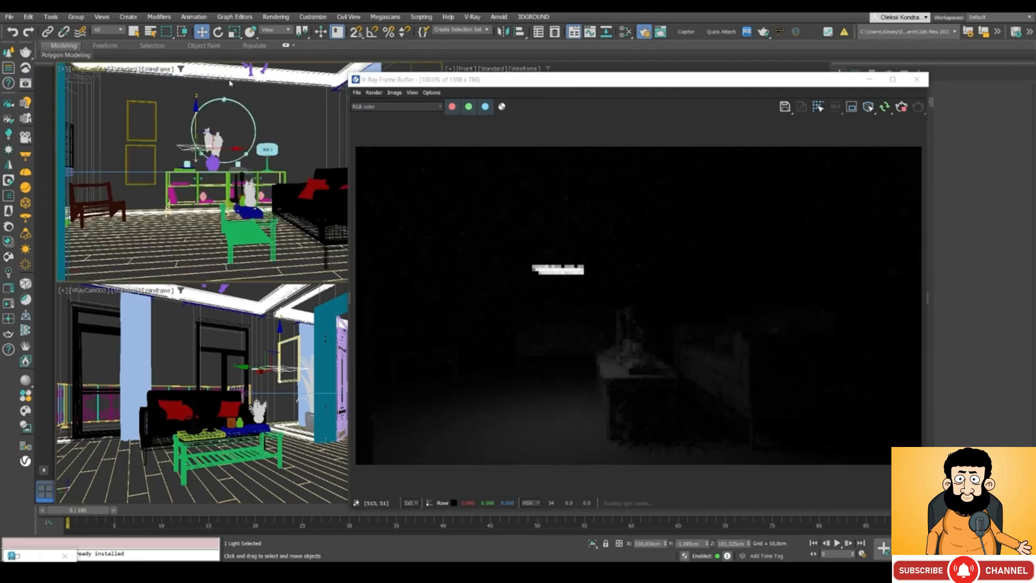
drag(501, 84, 400, 82)
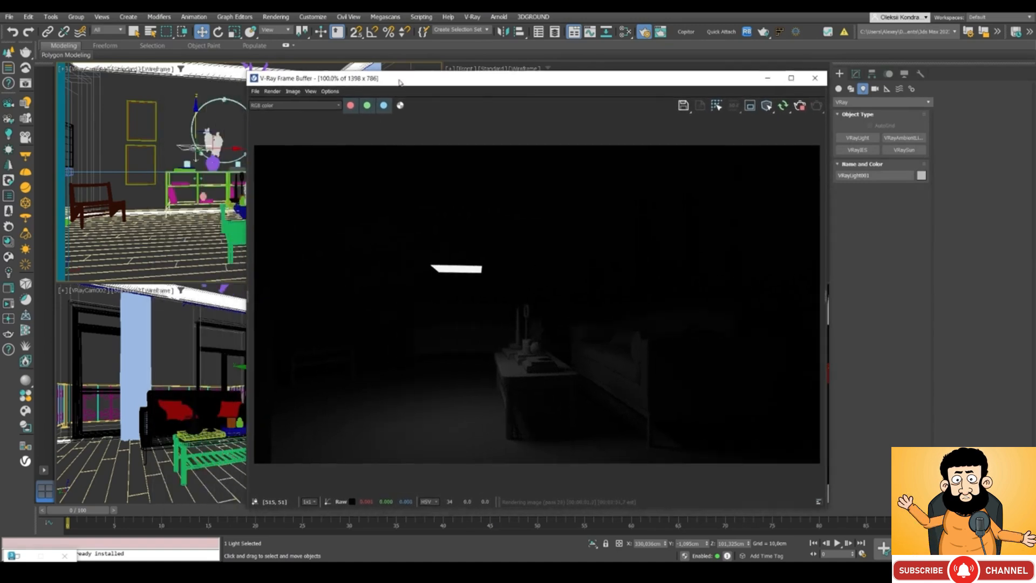
- Set the V-Ray plane light's target distance to 100 cm and its length to 100 cm
click(858, 74)
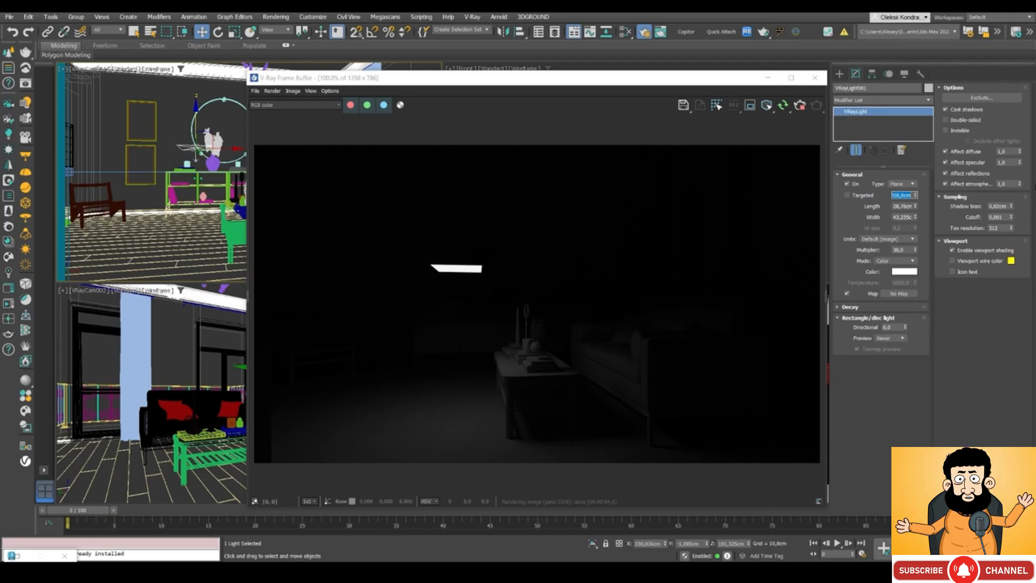
text(100)
key(Tab)
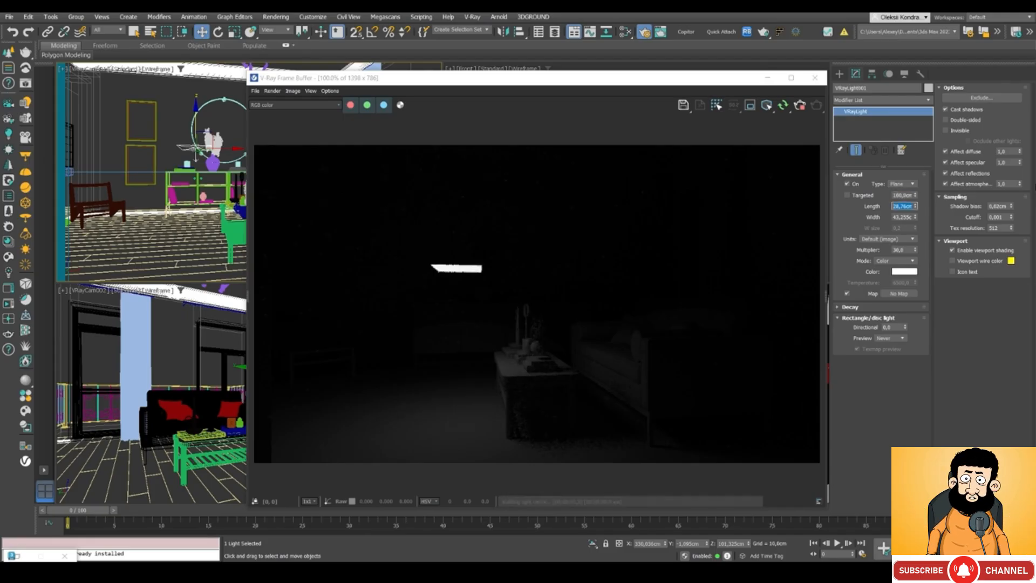
text(100,0cm)
key(Return)
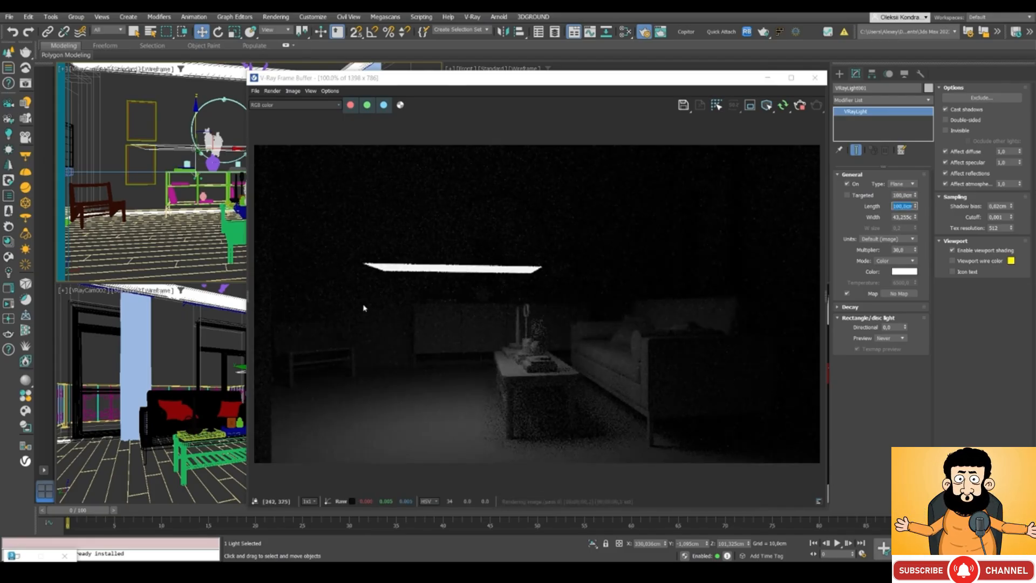
drag(427, 77, 406, 68)
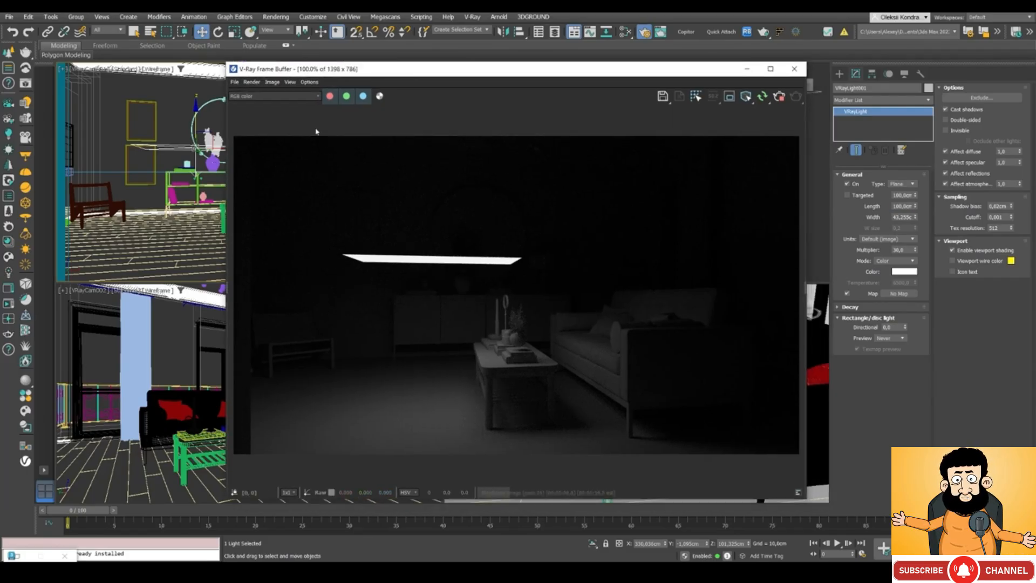
drag(380, 75, 402, 67)
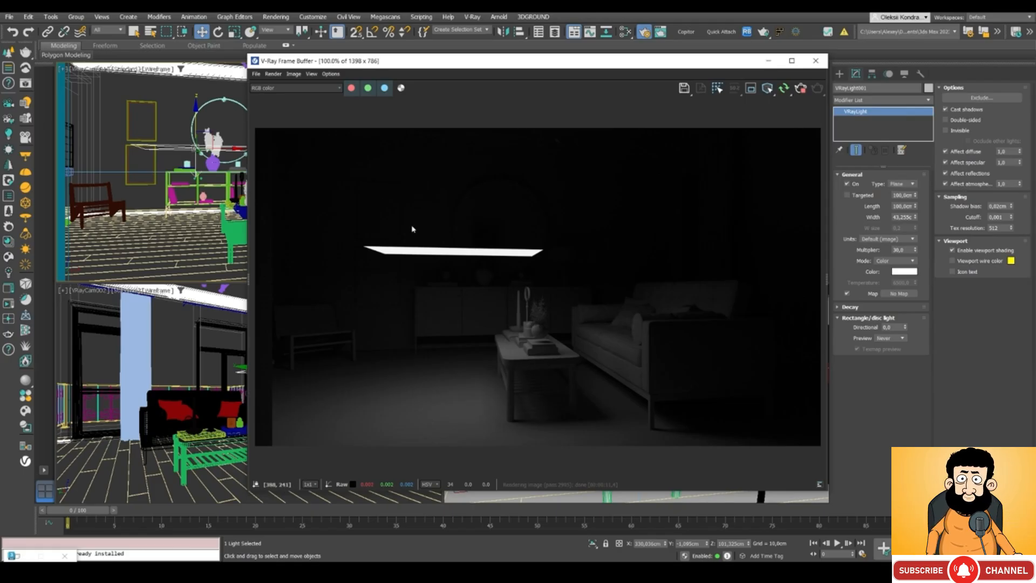
- Rotate the V-Ray plane light in the camera view so that it tilts steeply towards the sofa
drag(300, 63, 335, 64)
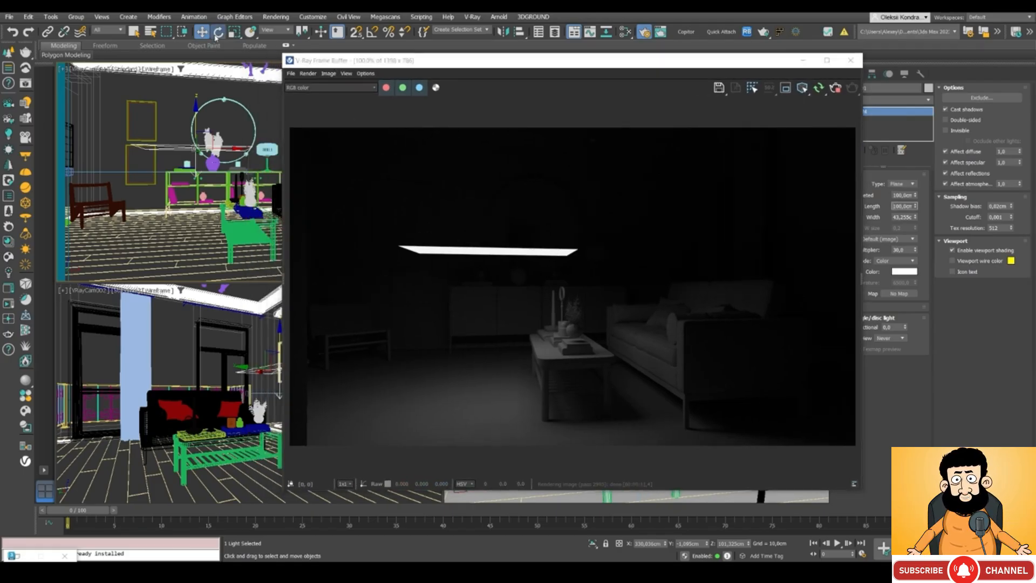
click(218, 32)
drag(162, 130, 153, 175)
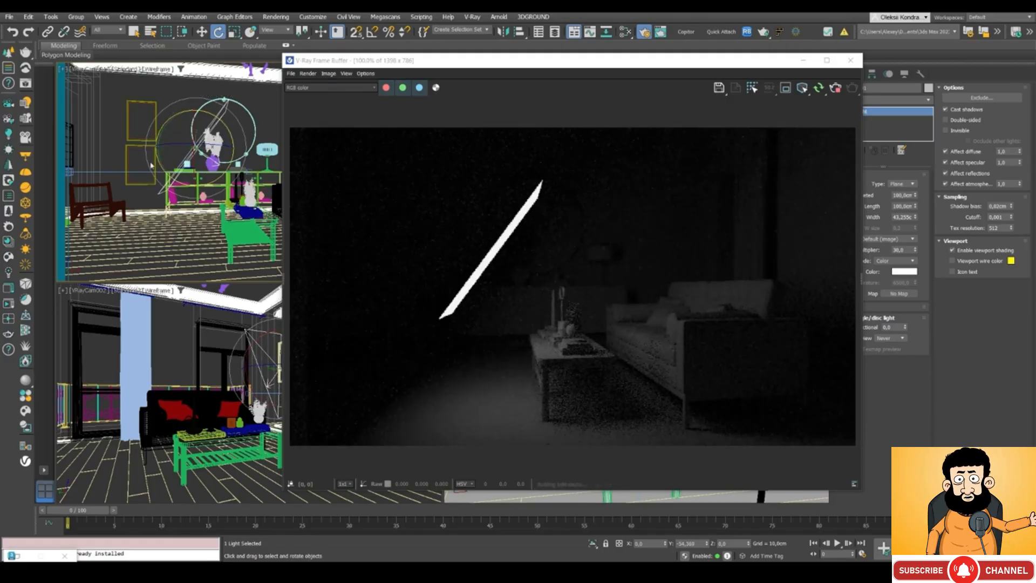
- Move the V-Ray plane light in the camera view away from the sofa, in front of the two wall frames
click(201, 32)
drag(204, 132, 170, 126)
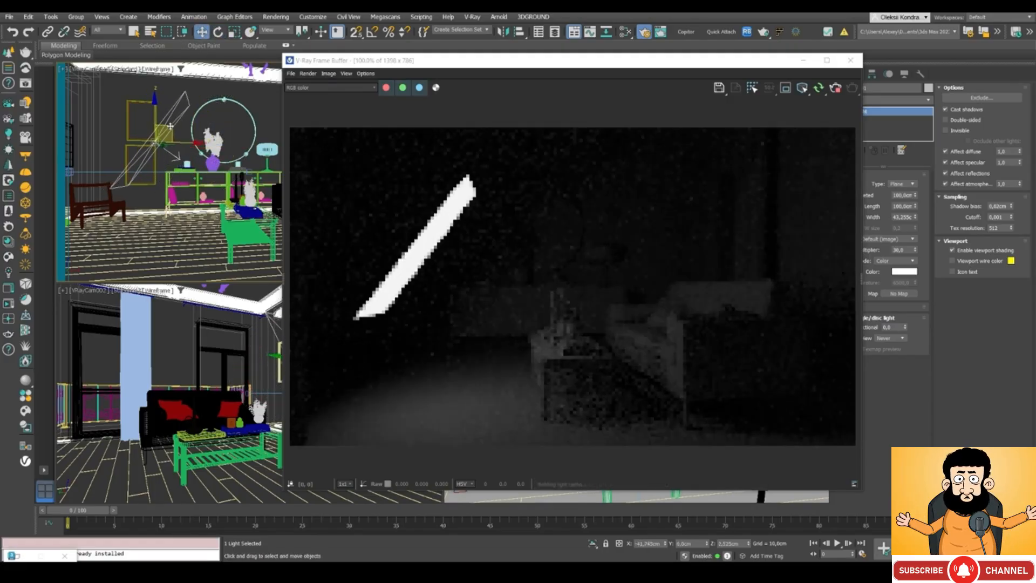
drag(565, 65, 531, 63)
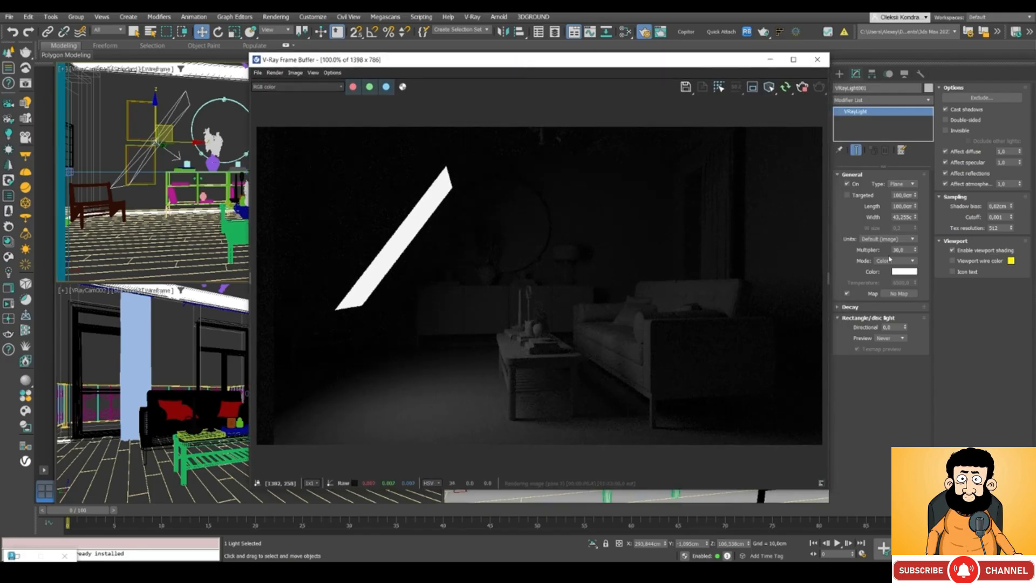
- Make the V-Ray plane light targeted and move its target down onto the sofa in the camera view
click(847, 196)
drag(400, 61, 479, 70)
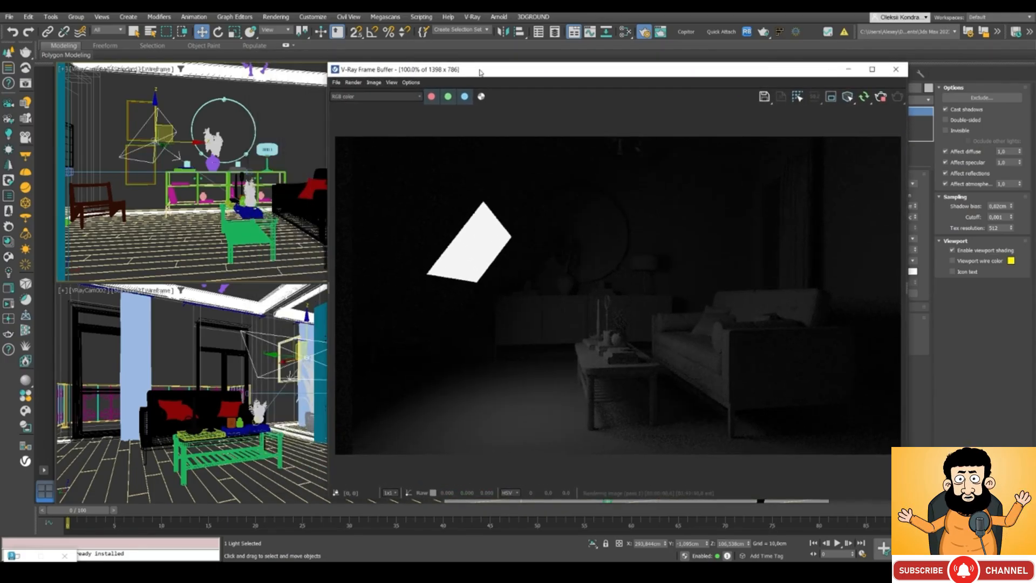
right_click(188, 211)
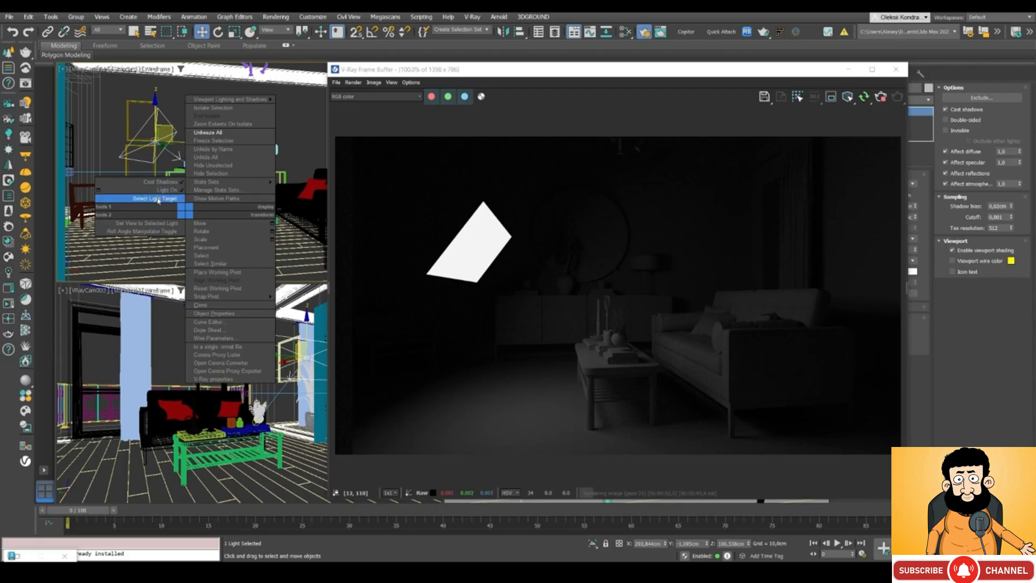
click(157, 199)
drag(254, 190, 302, 209)
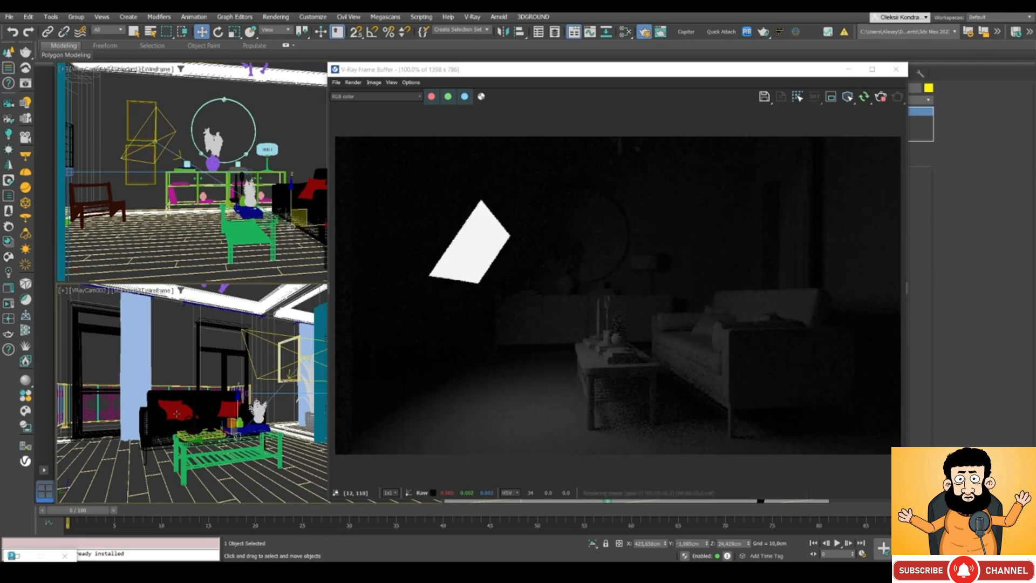
- In the top view, shift the light's target towards one end of the sofa and the light itself towards the opposite end
key(t)
scroll(181, 348, up, 5)
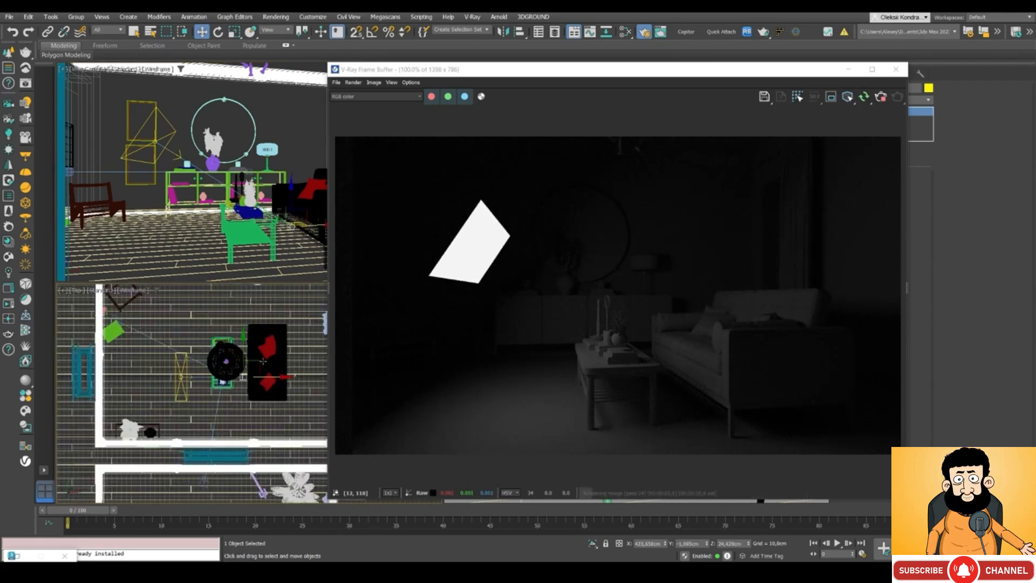
drag(243, 344, 266, 373)
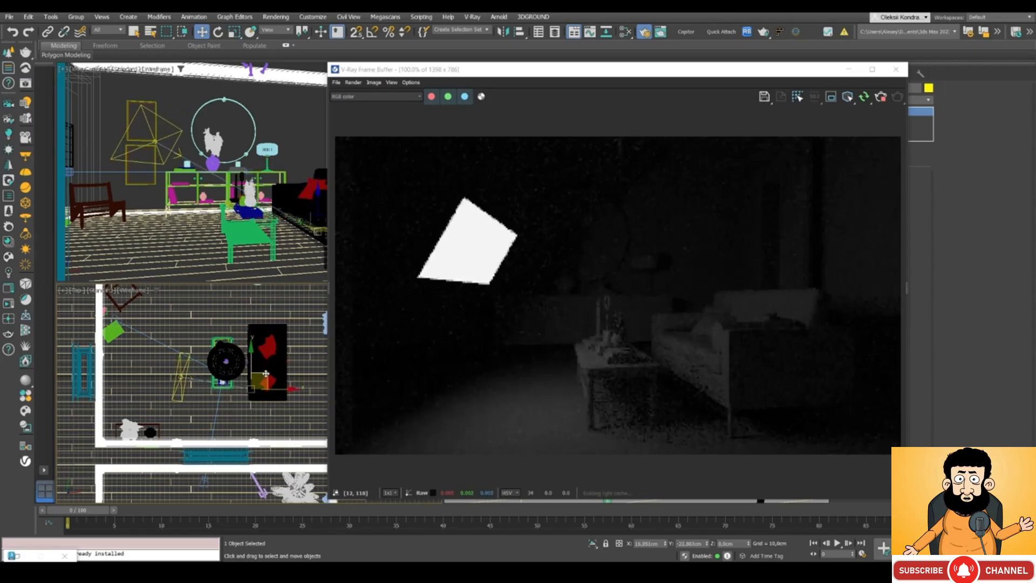
click(178, 379)
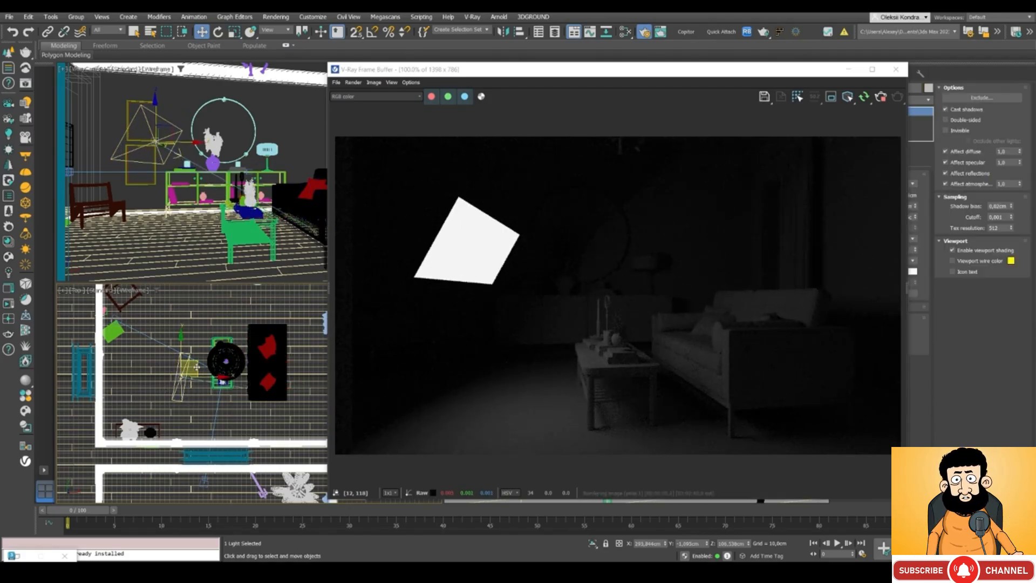
drag(195, 357, 191, 333)
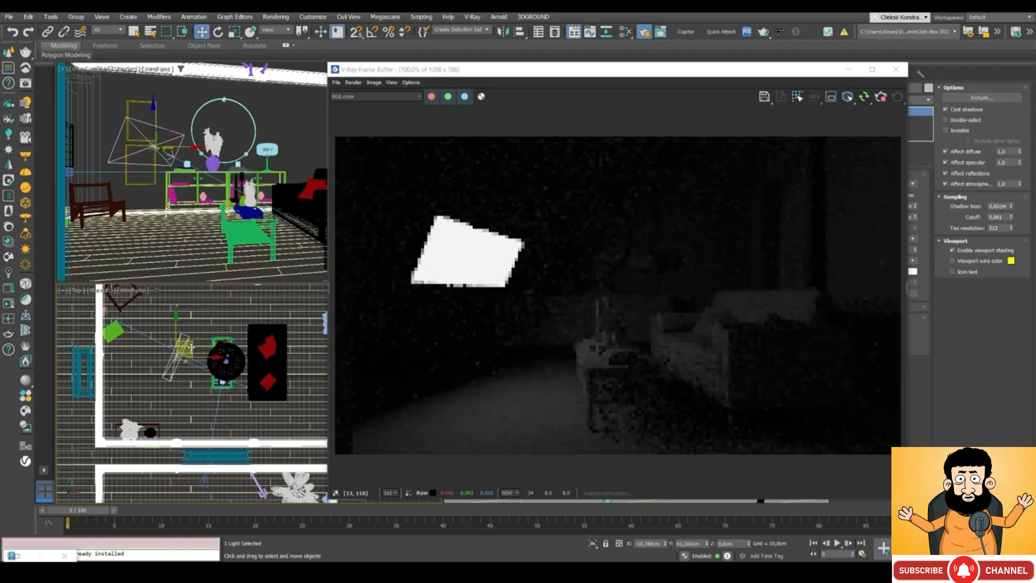
- Set the V-Ray plane light's multiplier to 100
drag(475, 74, 382, 74)
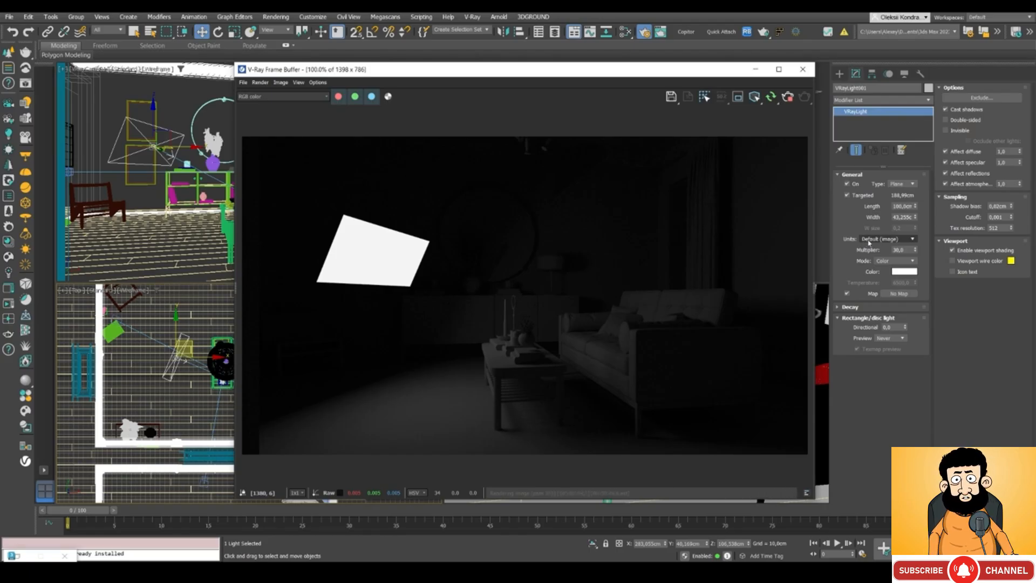
double_click(904, 249)
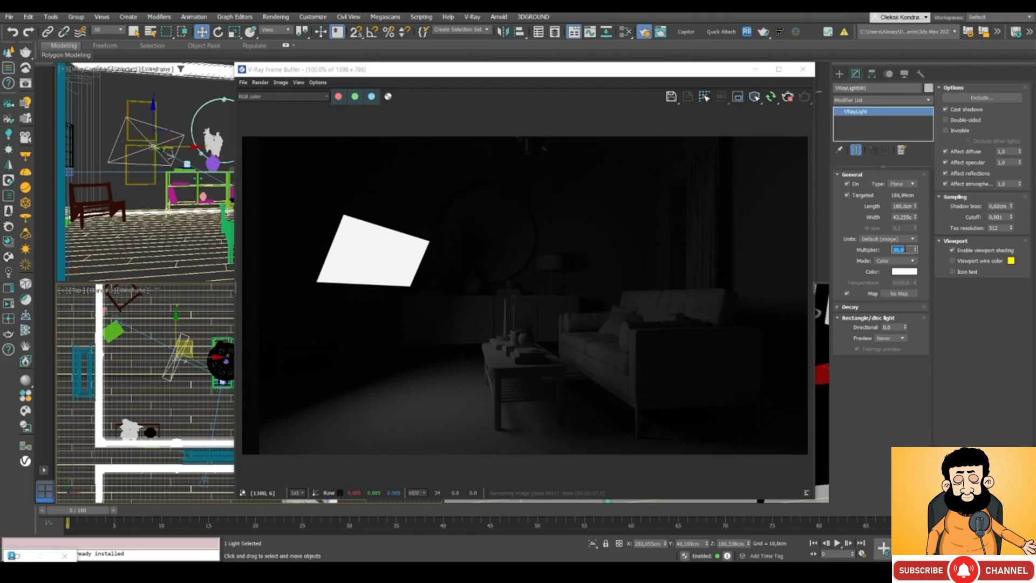
key(Return)
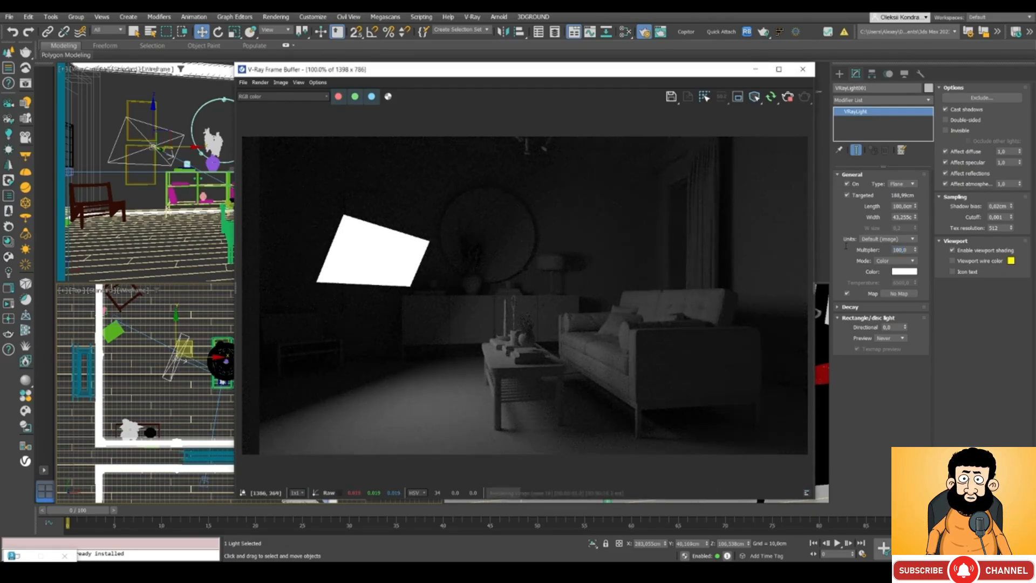
- Try Luminous power (lm) as the light's intensity units, adjust the multiplier slightly, and return the units to Default (image)
click(880, 239)
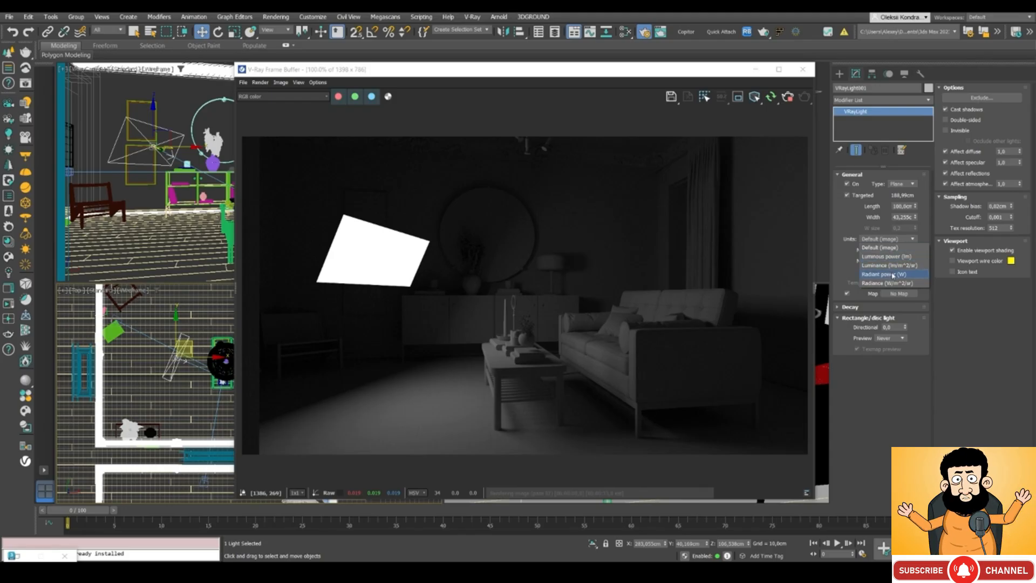
click(844, 237)
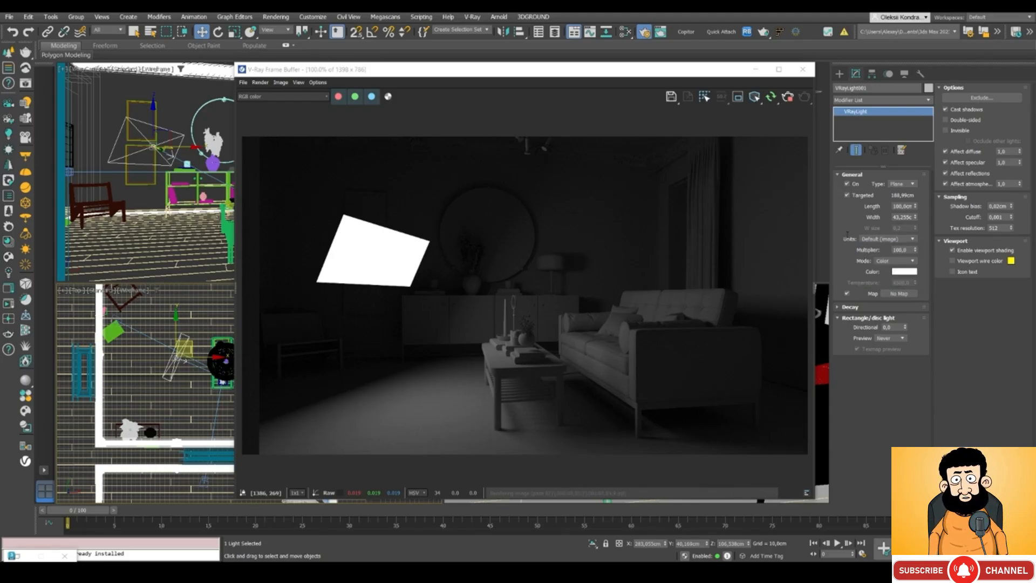
click(884, 240)
click(884, 252)
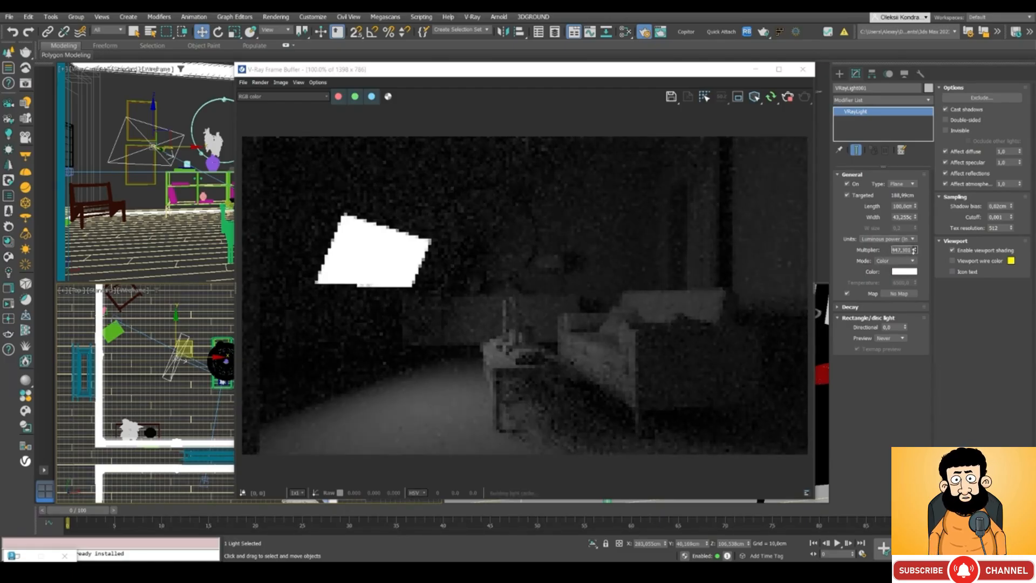
click(889, 240)
click(879, 248)
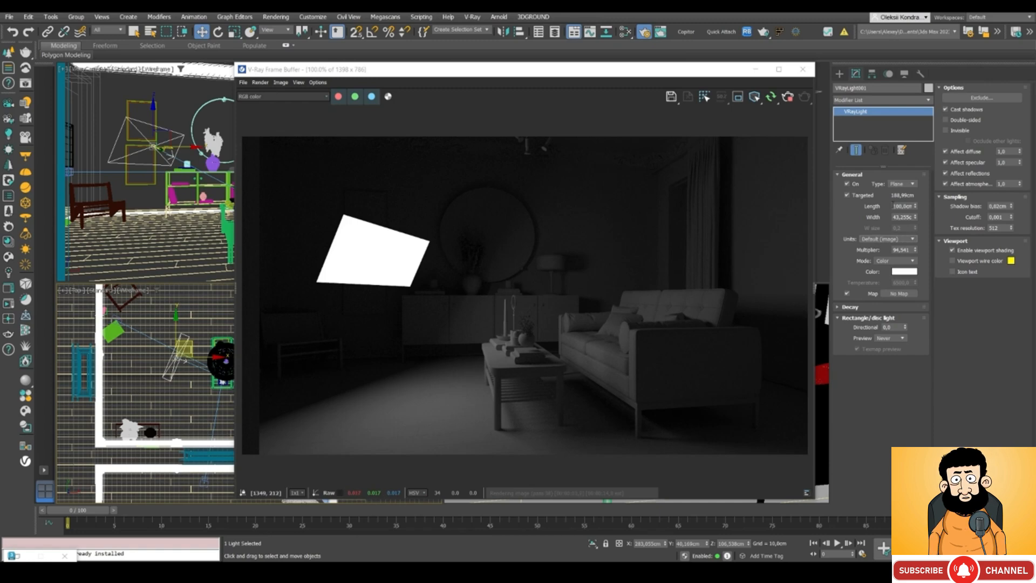
- Shrink the V-Ray plane light to a length and width of 10 cm
double_click(902, 206)
text(10)
key(Tab)
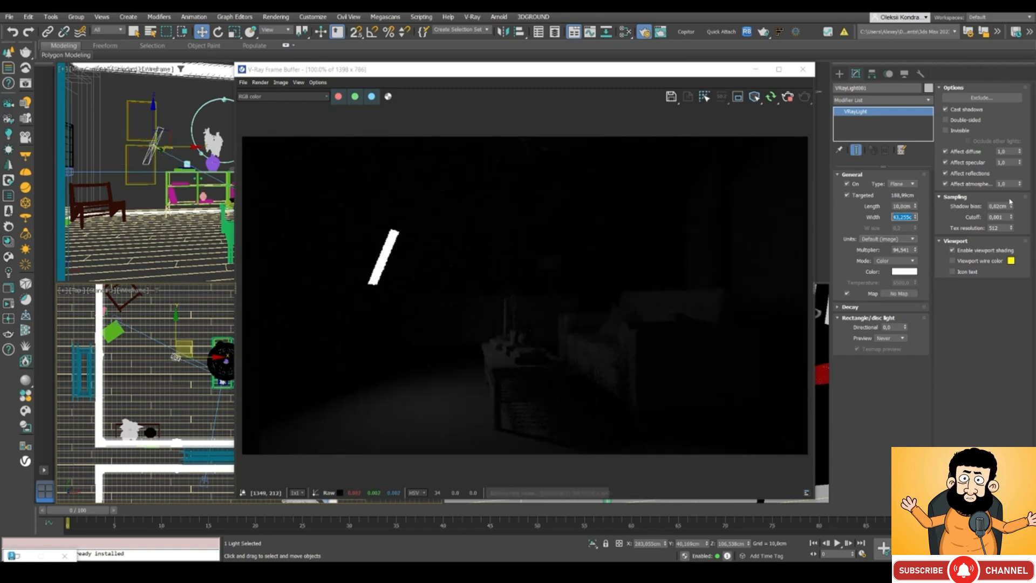
text(10)
key(Return)
click(380, 275)
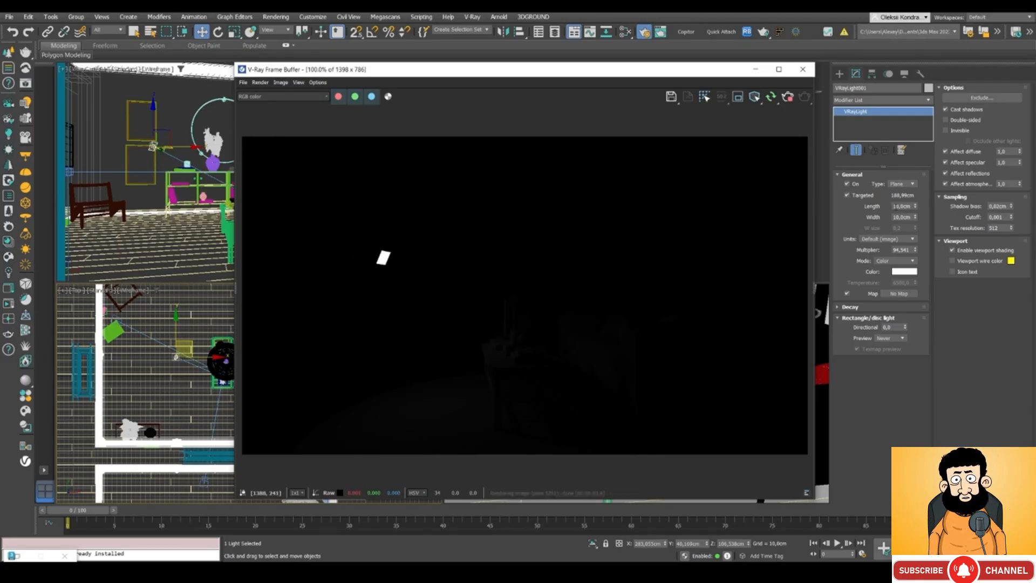
- Enlarge the V-Ray plane light to a length and width of 100 cm
double_click(896, 207)
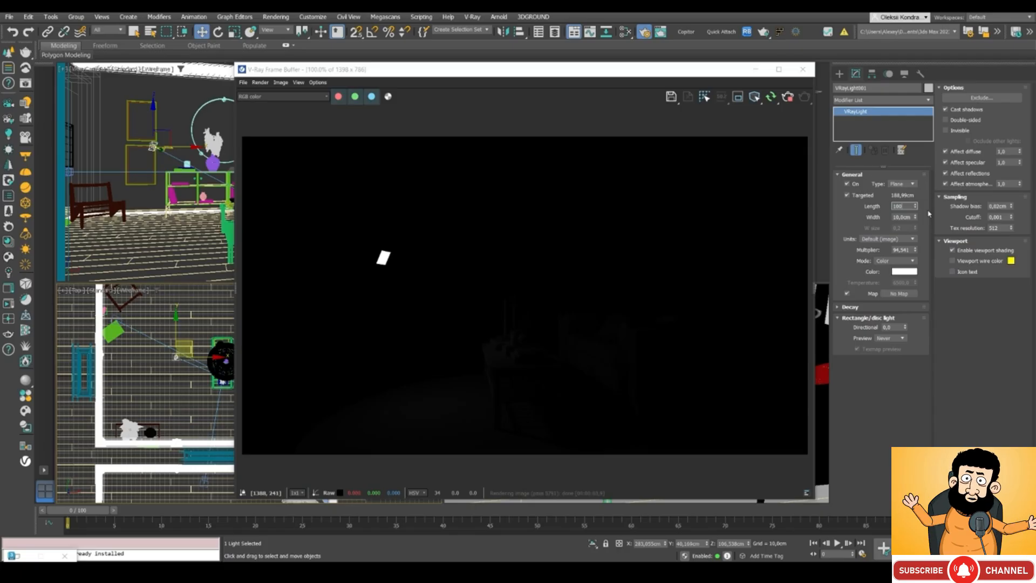
key(Tab)
text(100)
key(Return)
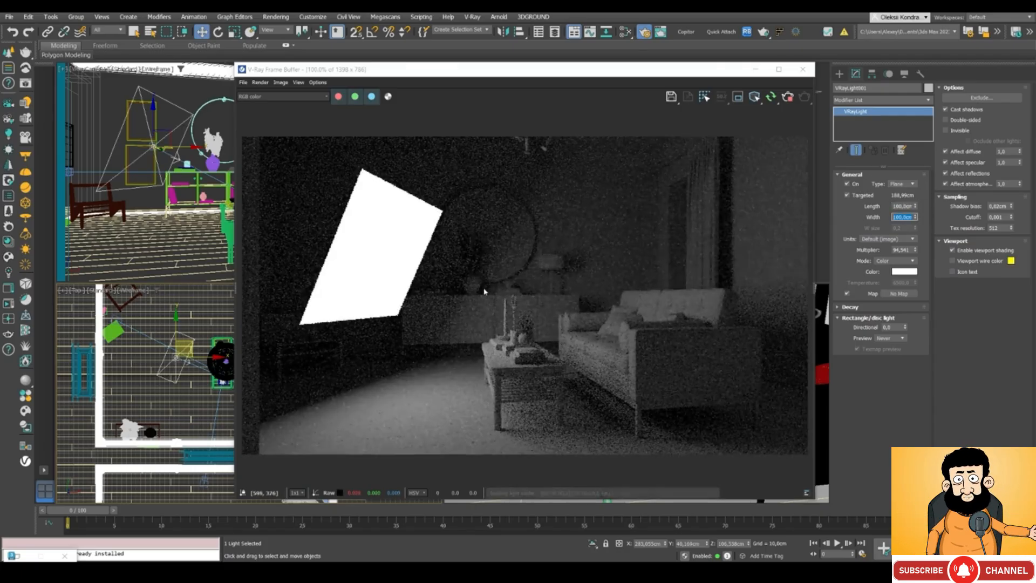
- Change the light's intensity units to Luminous power (lm) and inspect the converted multiplier
click(881, 239)
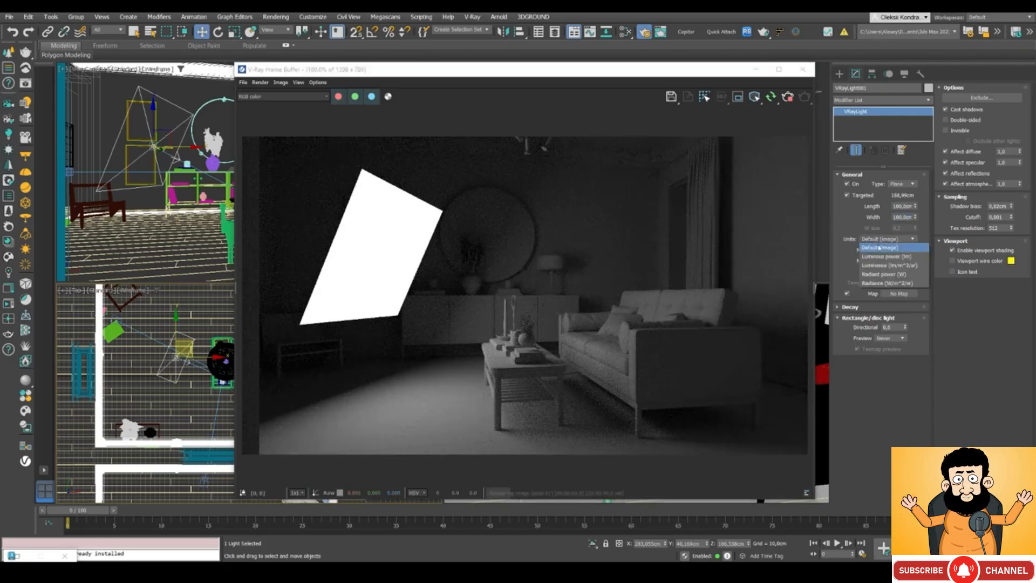
click(884, 256)
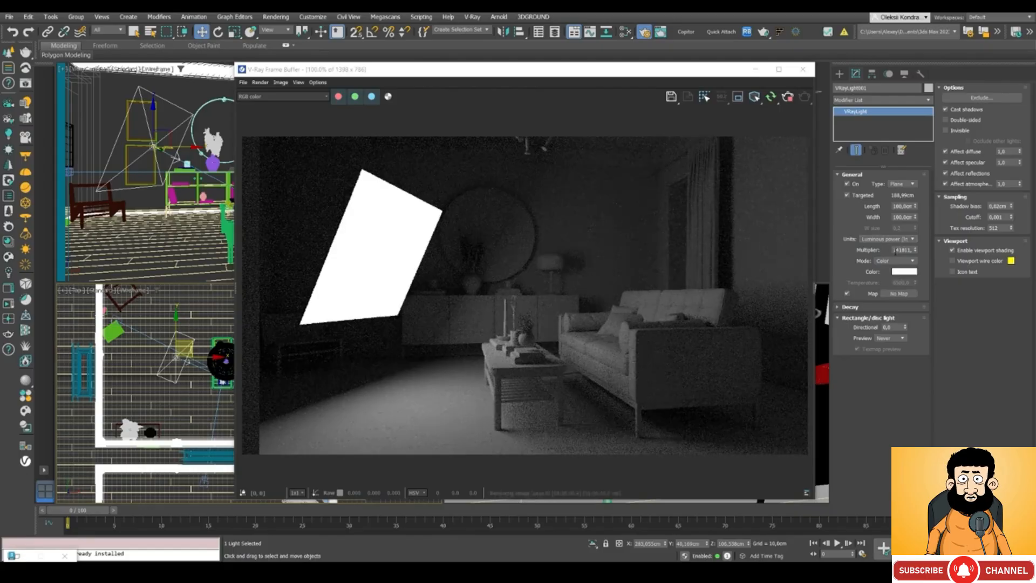
drag(892, 250, 903, 249)
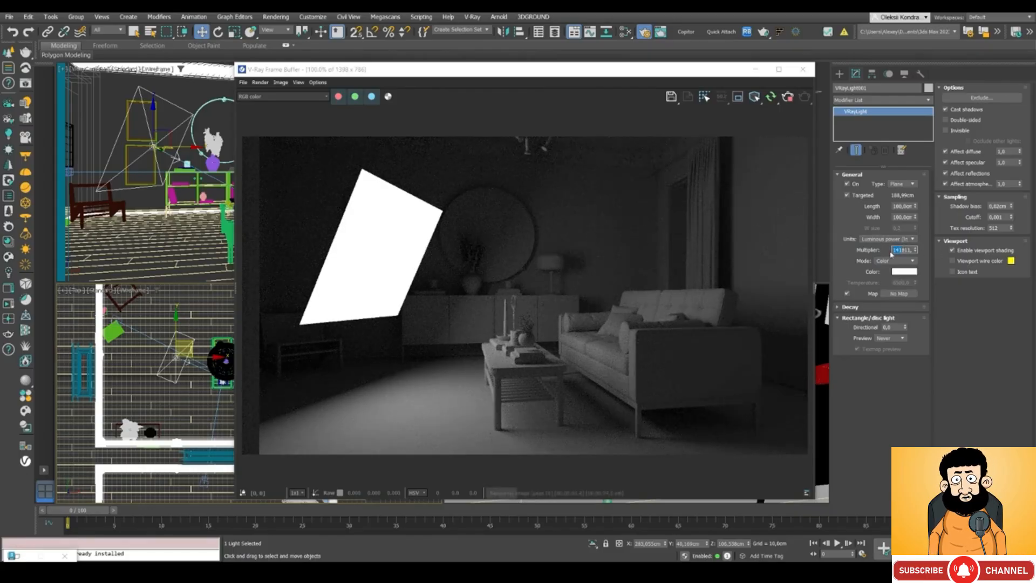
click(858, 253)
- With luminous power units active, set the plane light's length and width to 10 cm
double_click(898, 207)
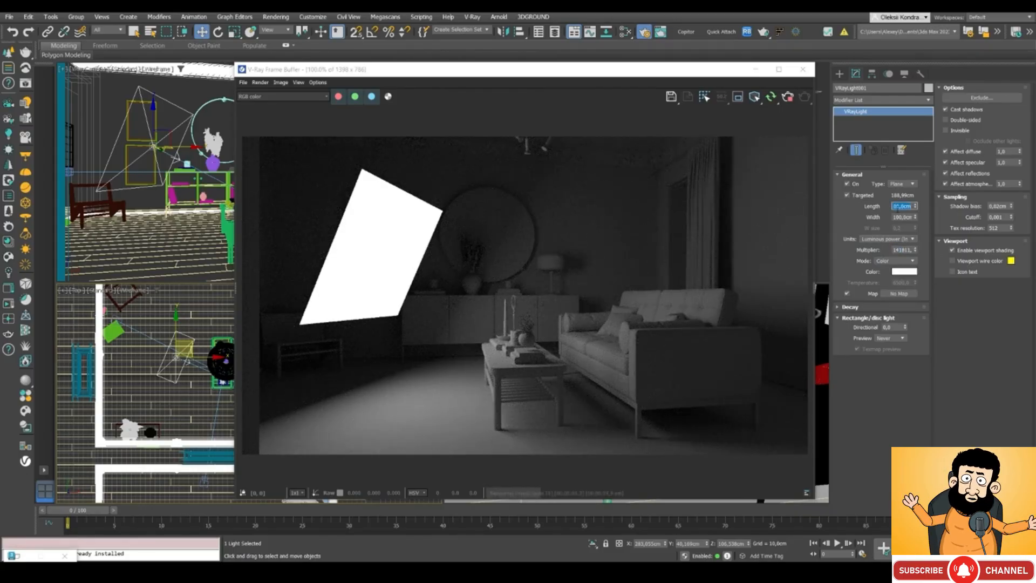
text(10)
key(Tab)
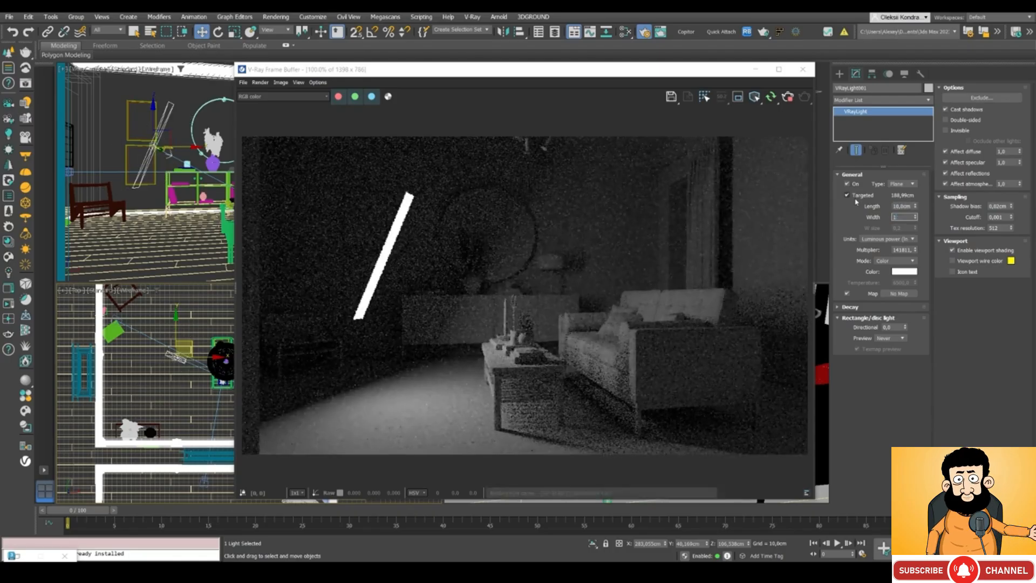
text(10)
key(Return)
click(456, 201)
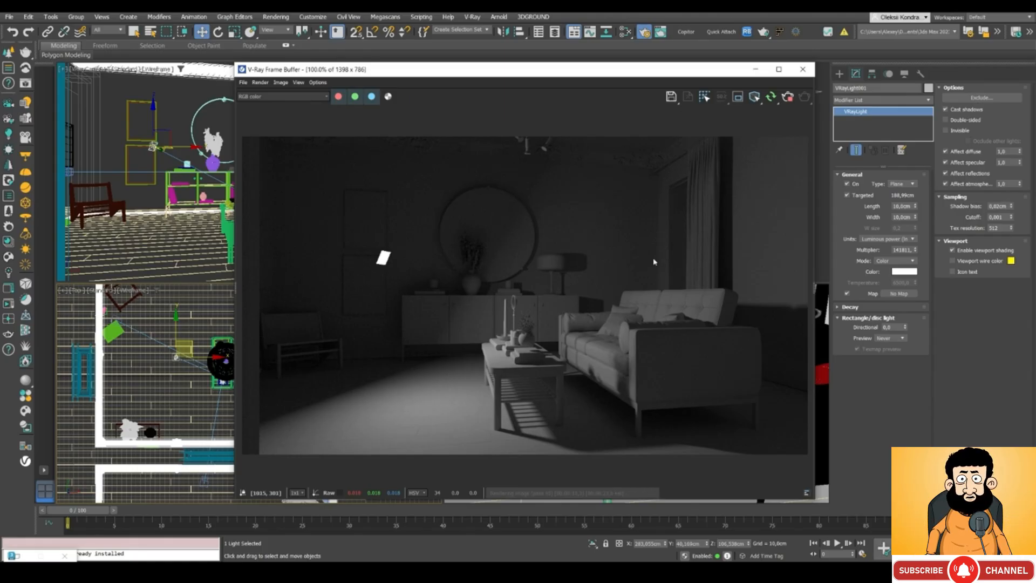
- Set the light's intensity units back to Default (image) and its length and width to 100 cm
click(906, 244)
click(878, 251)
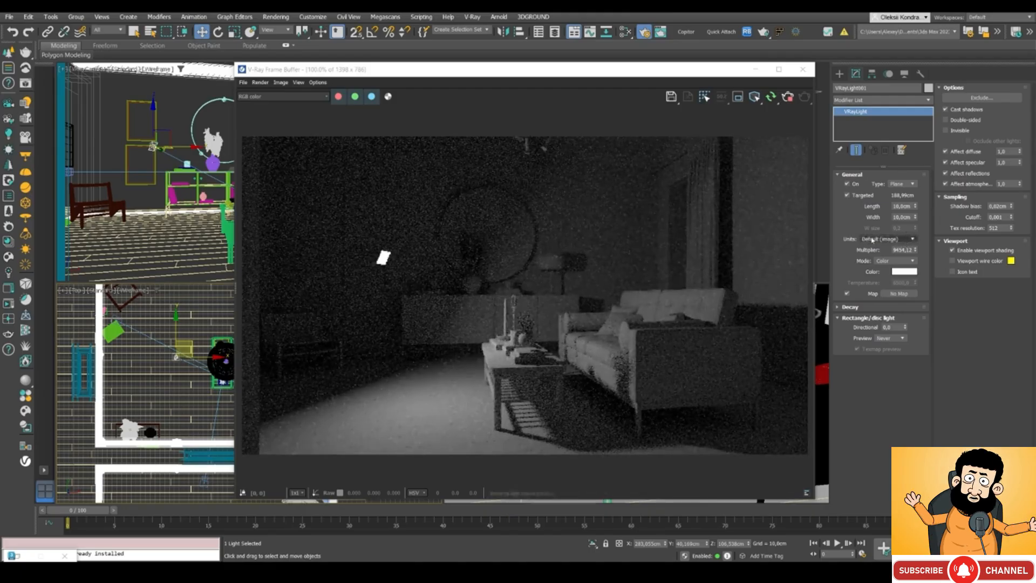
click(901, 206)
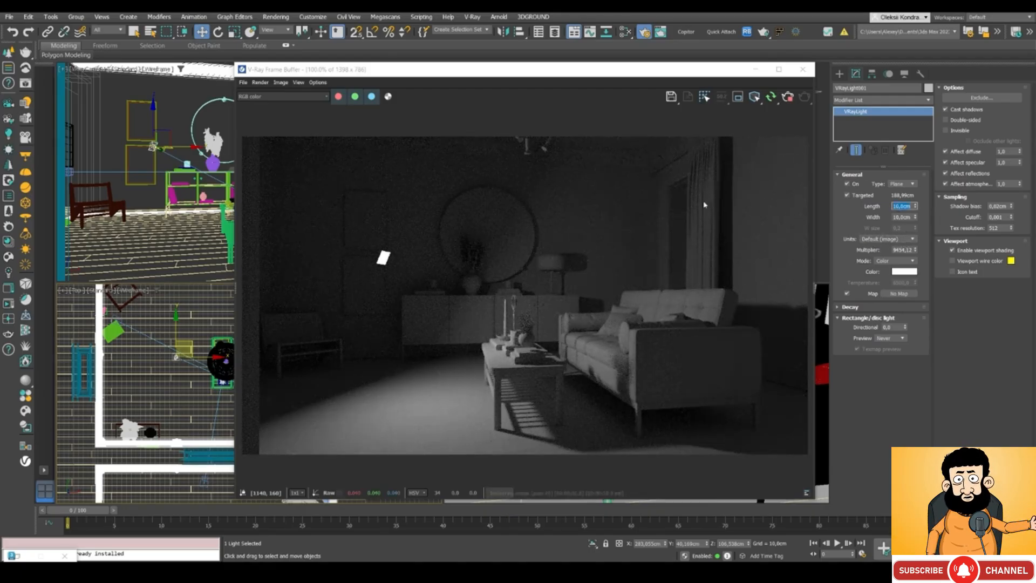
text(100)
key(Tab)
text(100)
key(Return)
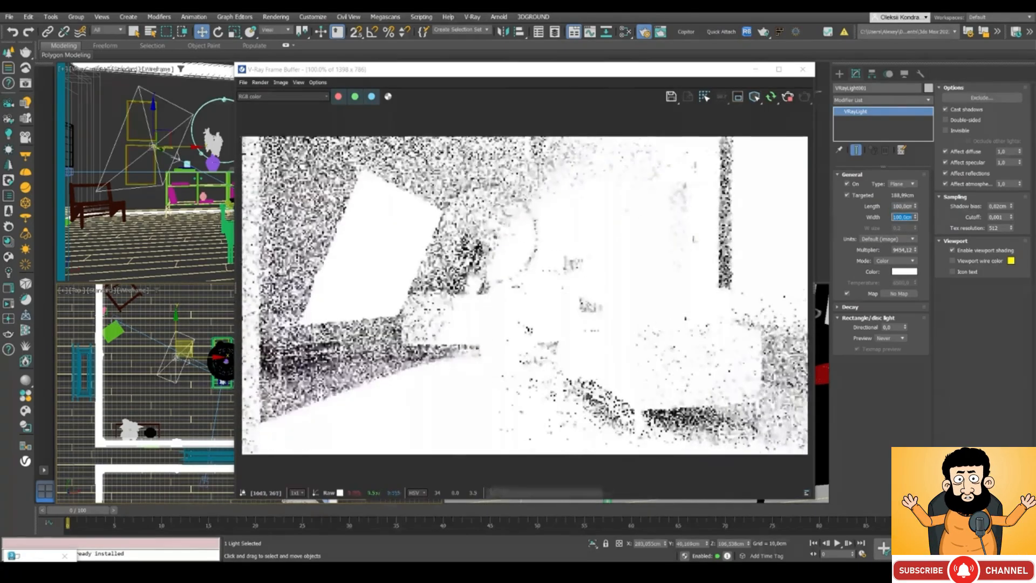
- Lower the V-Ray plane light's multiplier to 100
double_click(897, 250)
text(100)
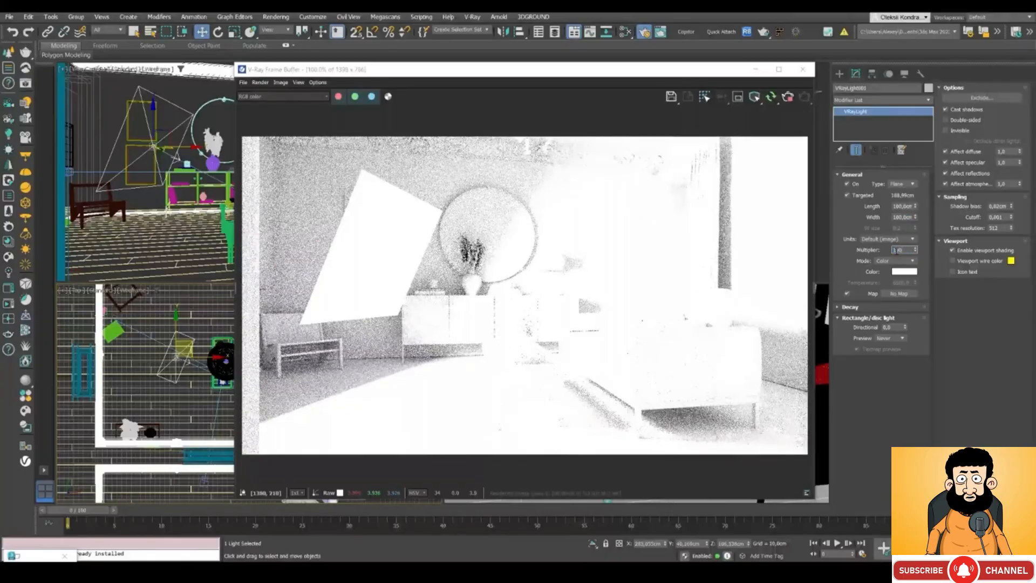
key(Return)
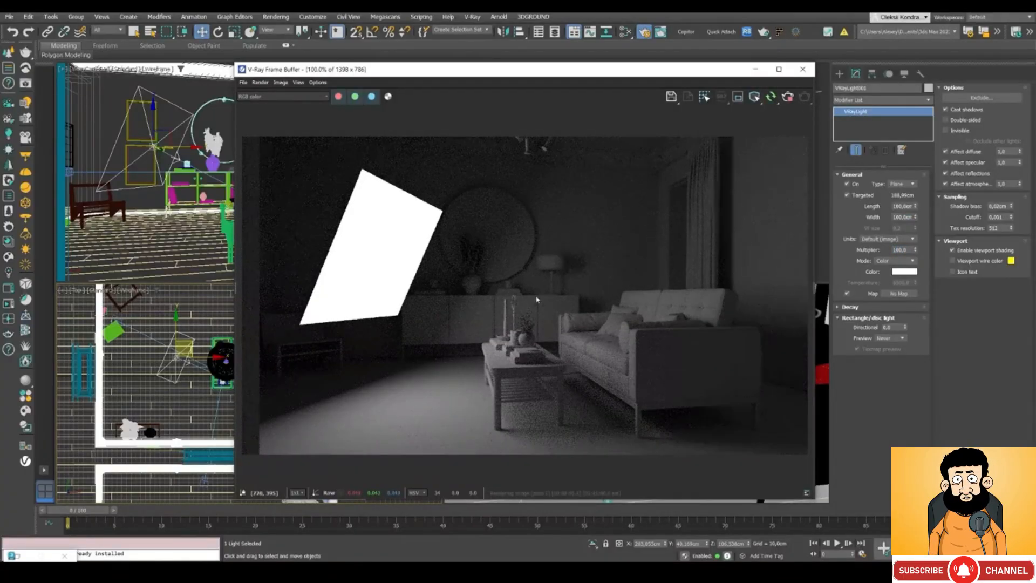
- Keep the V-Ray light in Color mode and give it a warm colour with a picker temperature of about 4153 K
click(889, 261)
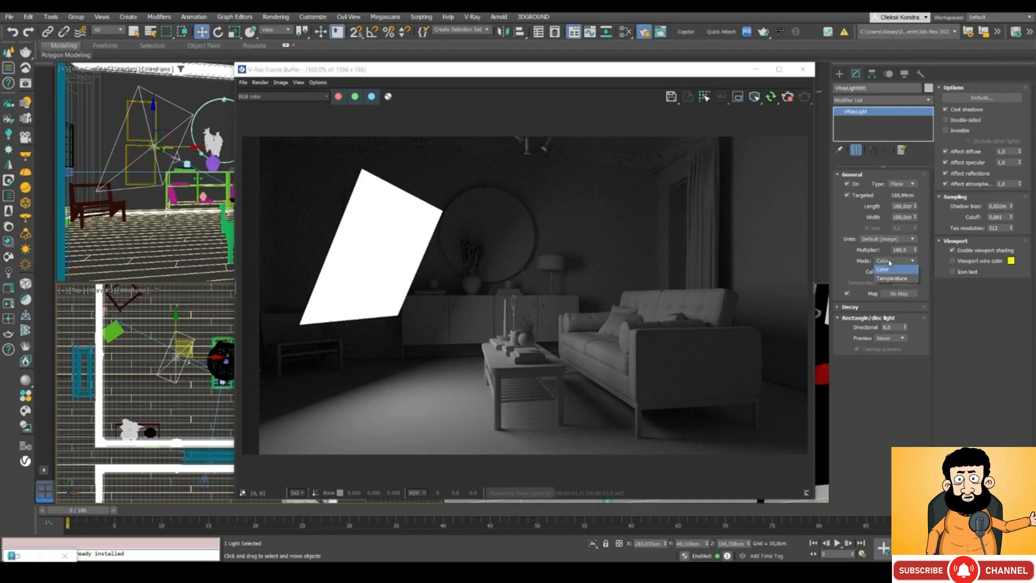
click(891, 269)
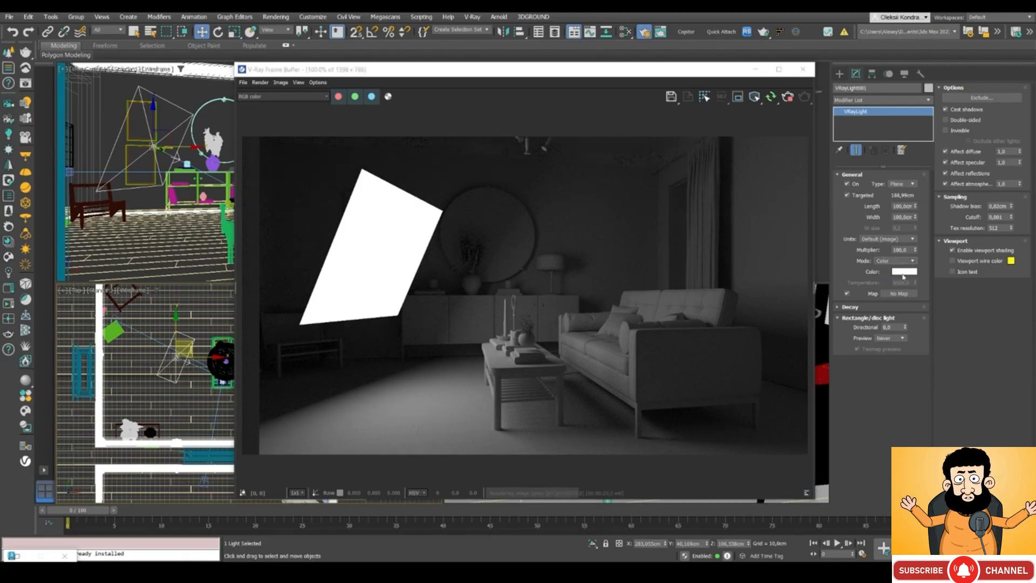
click(904, 272)
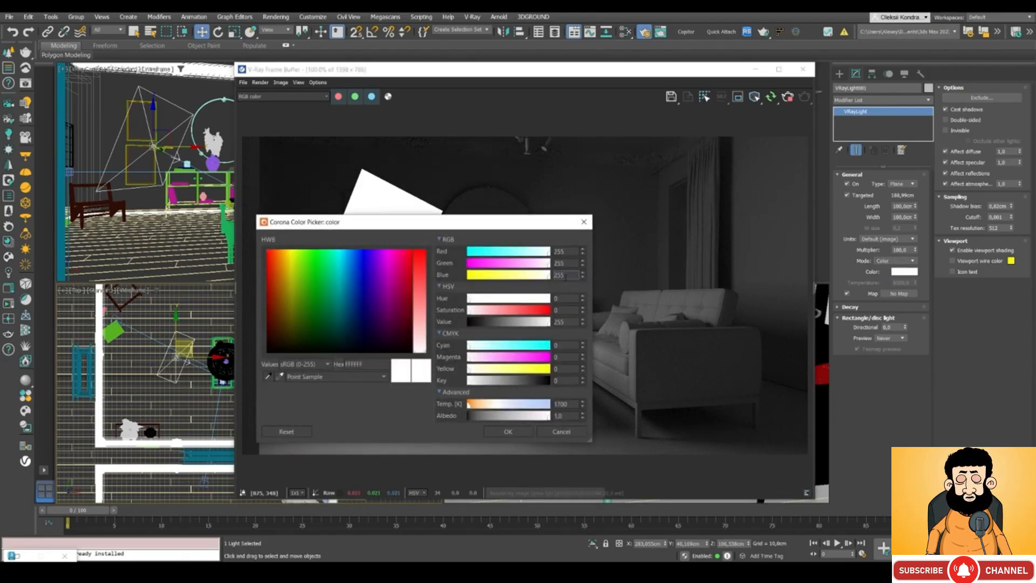
click(488, 406)
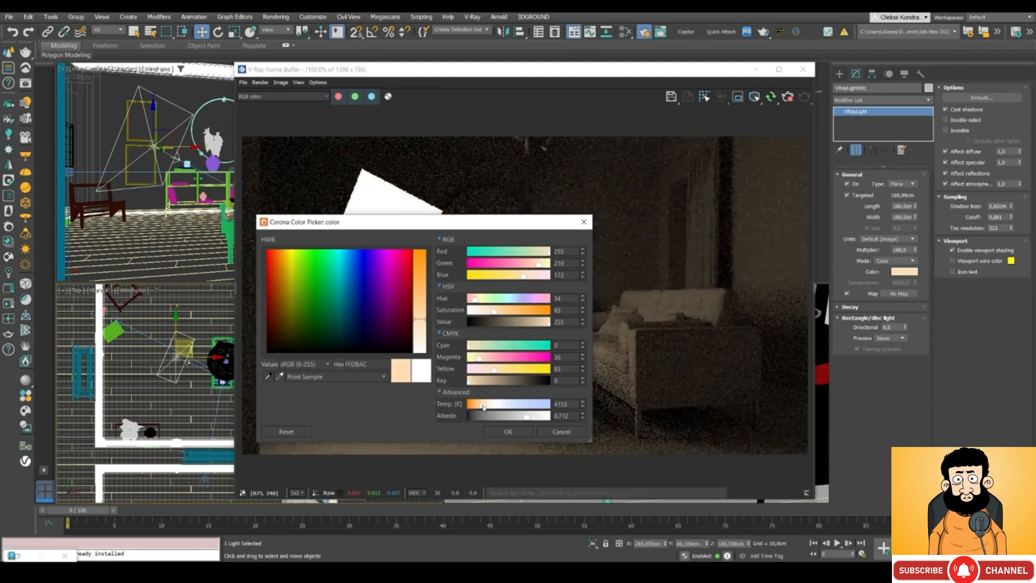
click(506, 431)
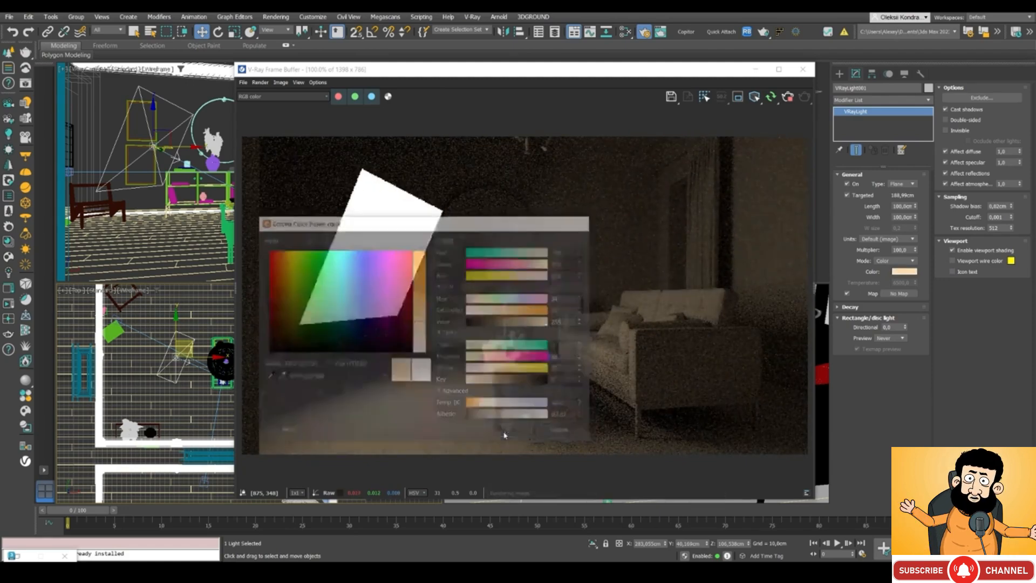
- Switch the light's colour mode to Temperature and try a temperature of 2500, followed by 4000
click(896, 260)
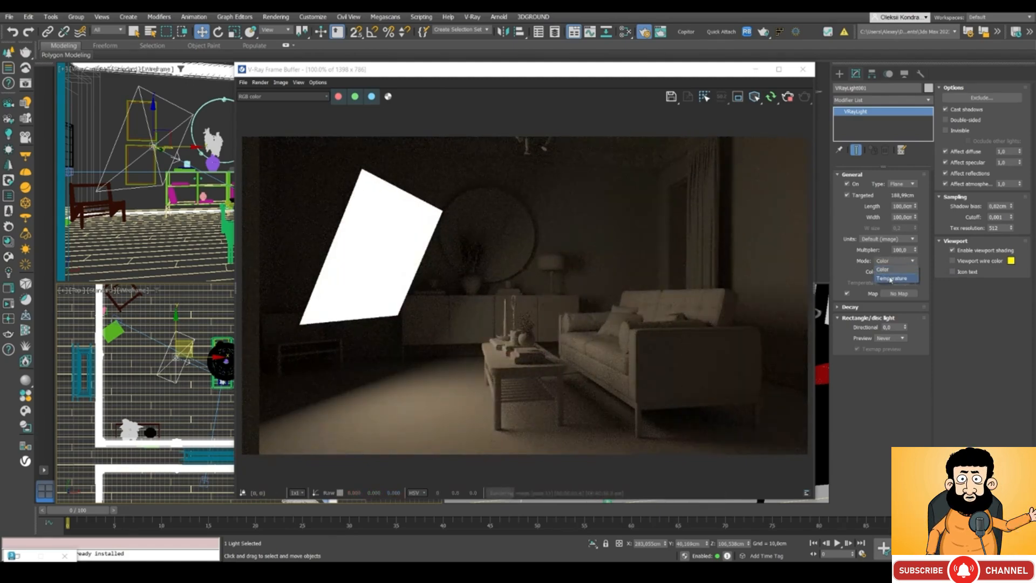
click(891, 279)
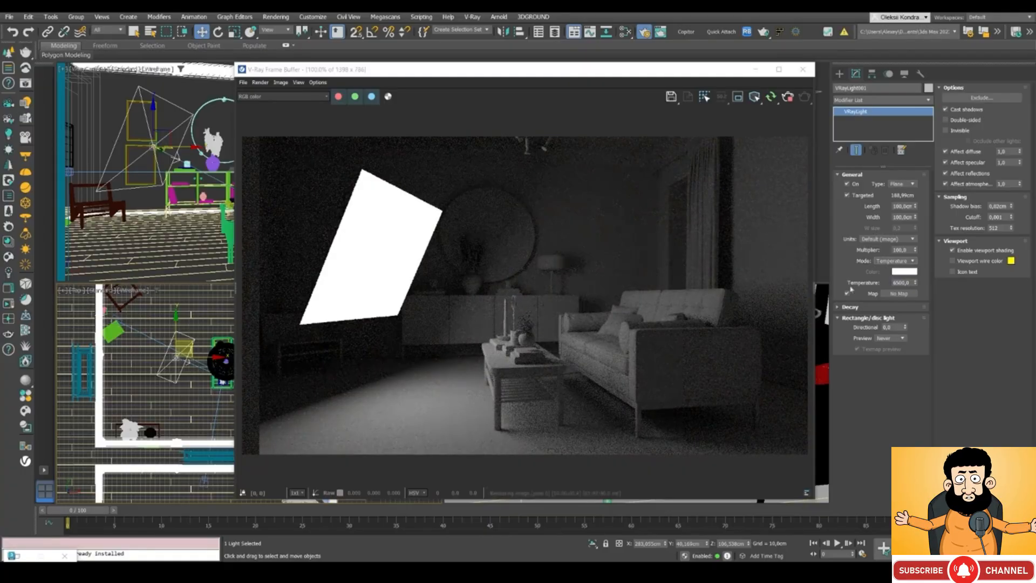
double_click(902, 282)
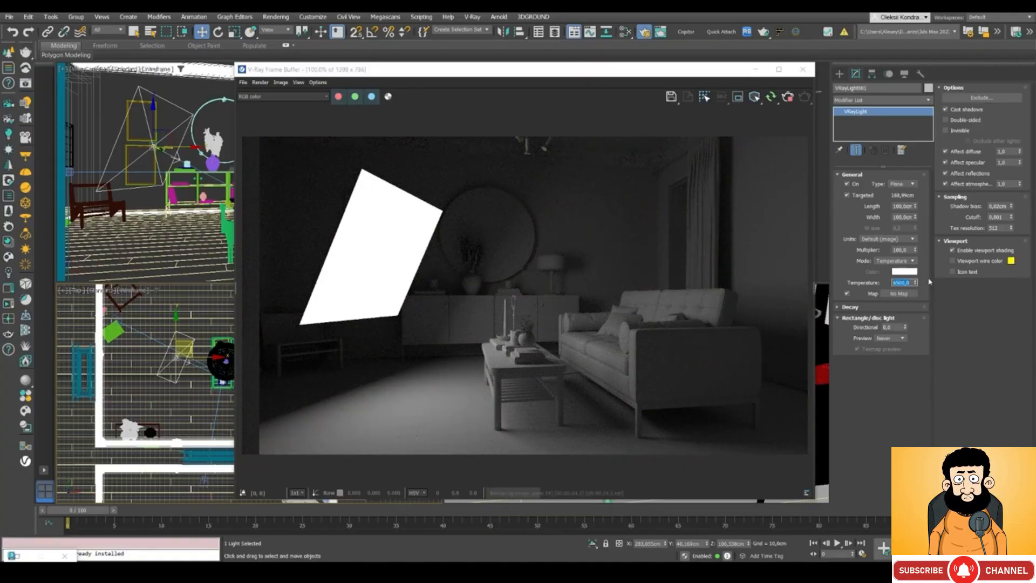
text(25)
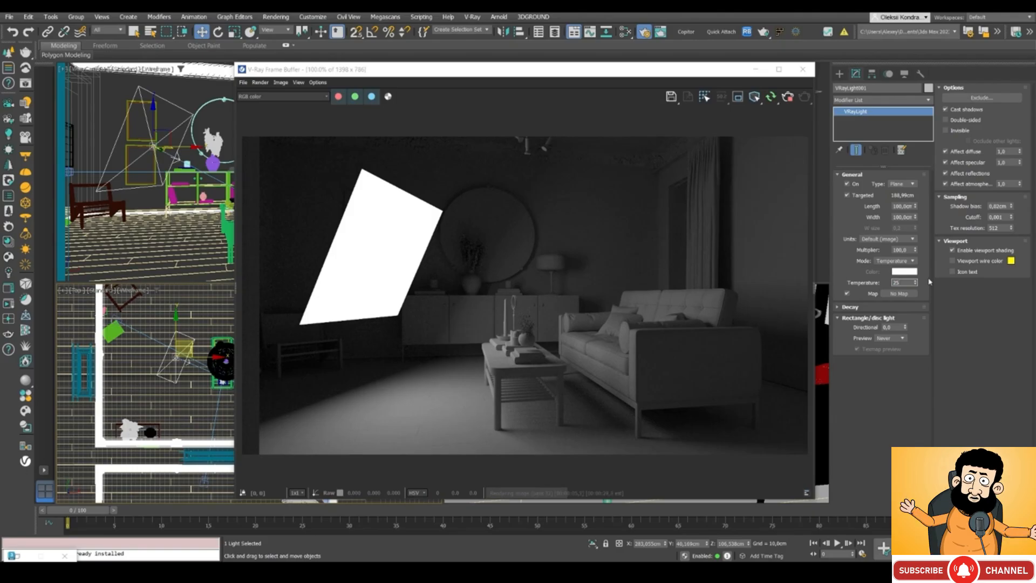
text(00)
key(Return)
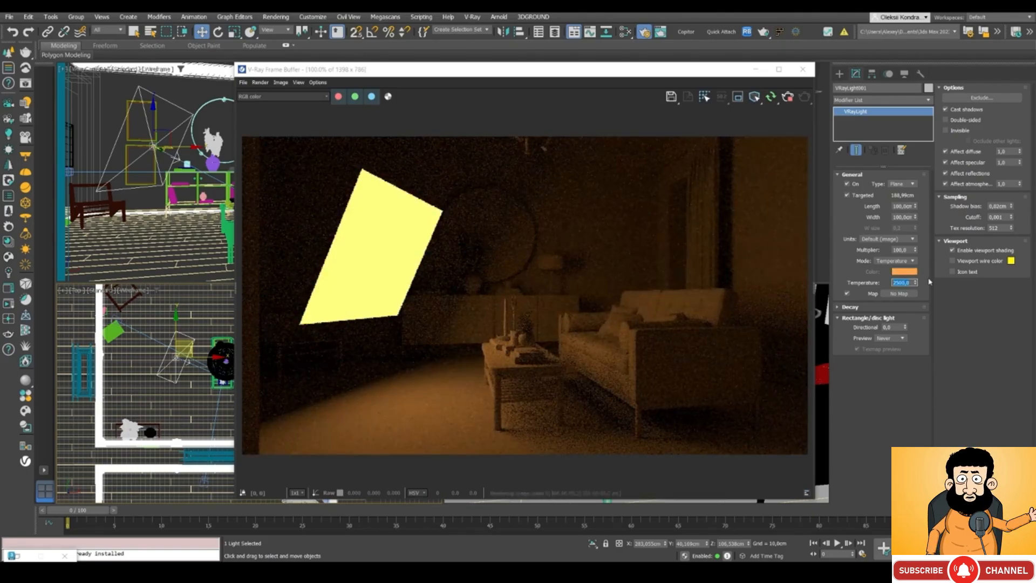
text(4000)
key(Return)
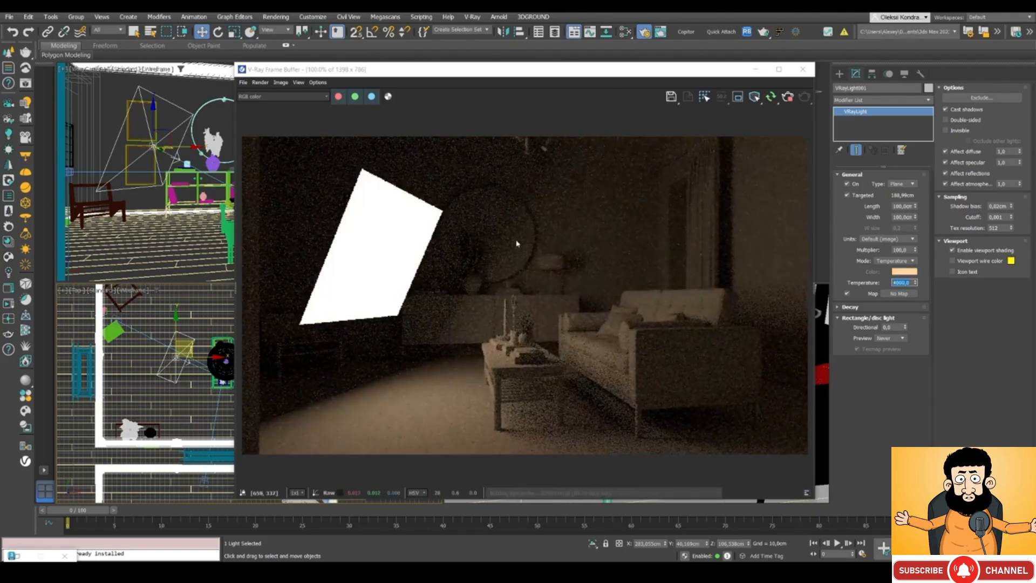
- Return the light's colour mode to Color and reset its colour to white
click(897, 261)
click(900, 269)
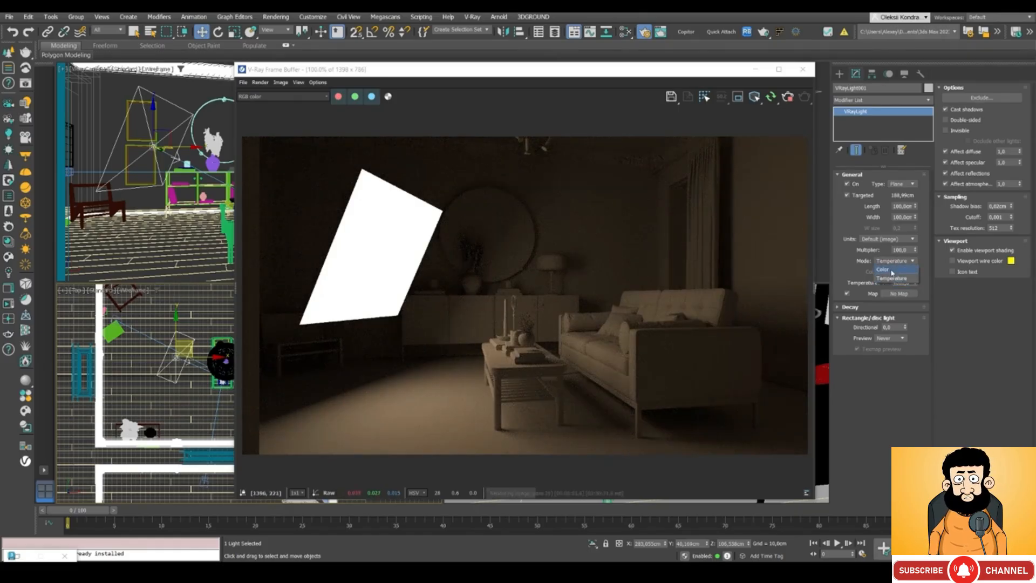
click(900, 273)
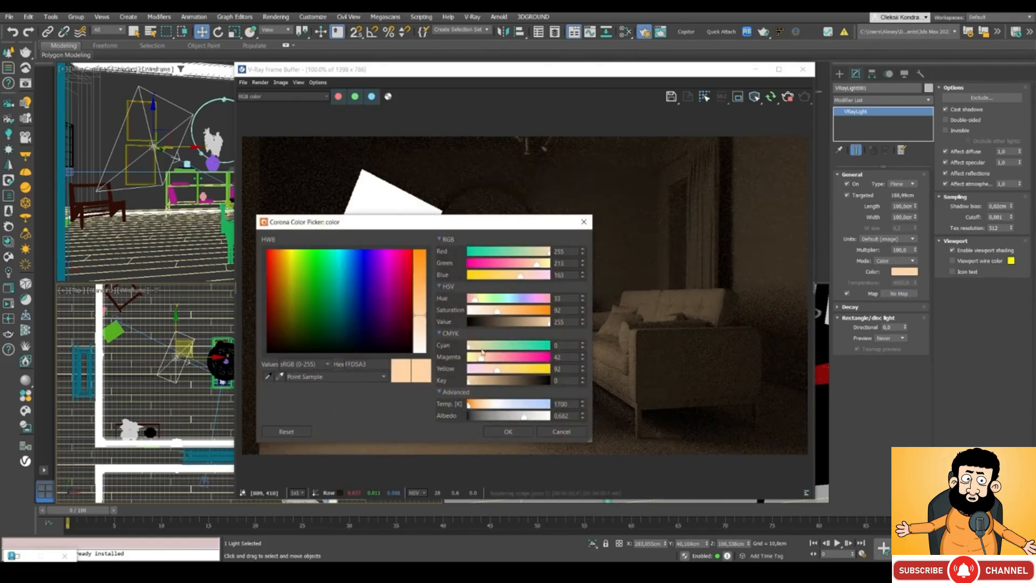
click(420, 351)
click(502, 432)
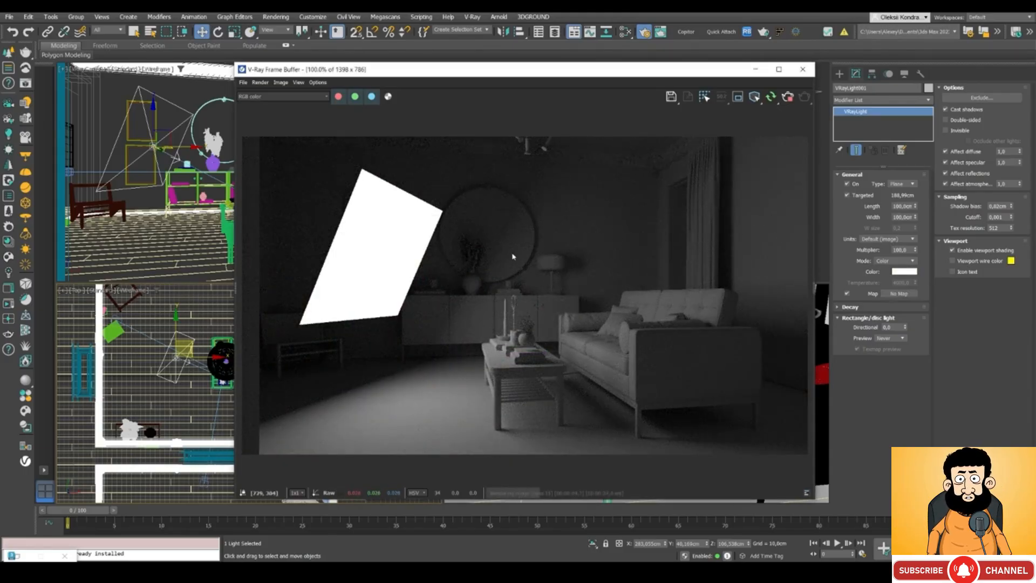
- Assign the Screenshot_9.png bitmap from the material editor to the V-Ray light's map slot as an instance
click(624, 32)
drag(227, 100, 465, 89)
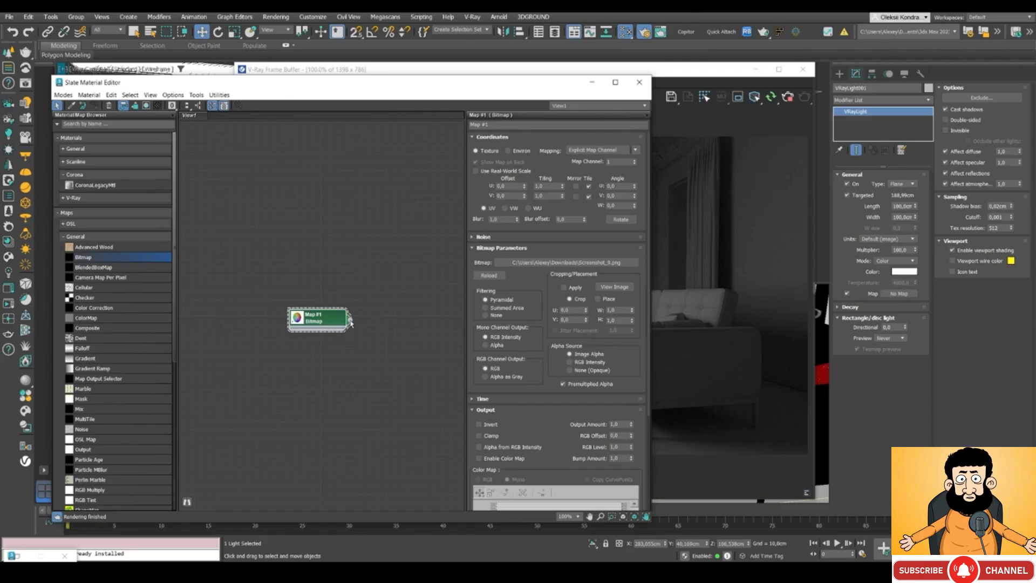
drag(437, 358, 905, 296)
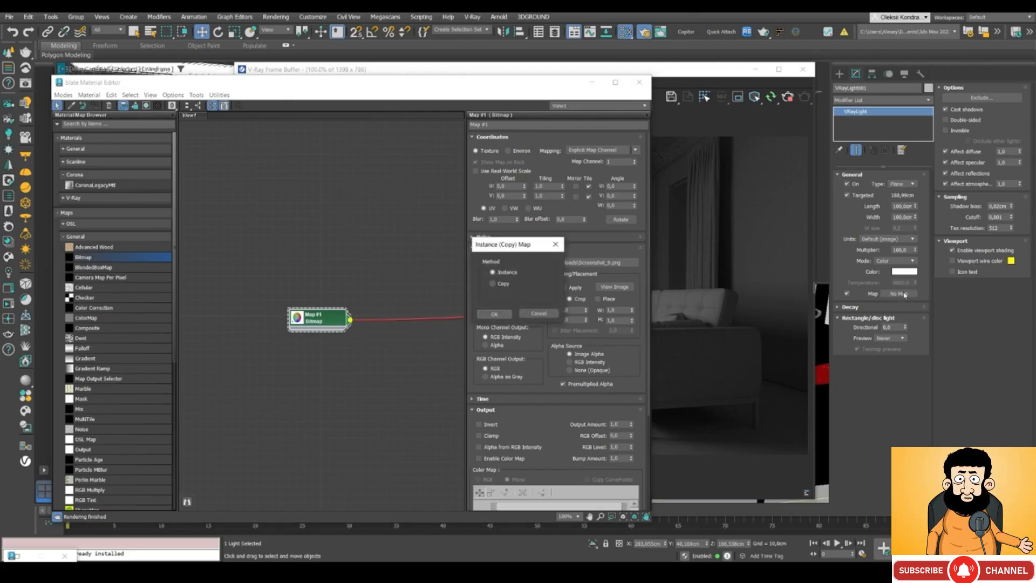
click(492, 314)
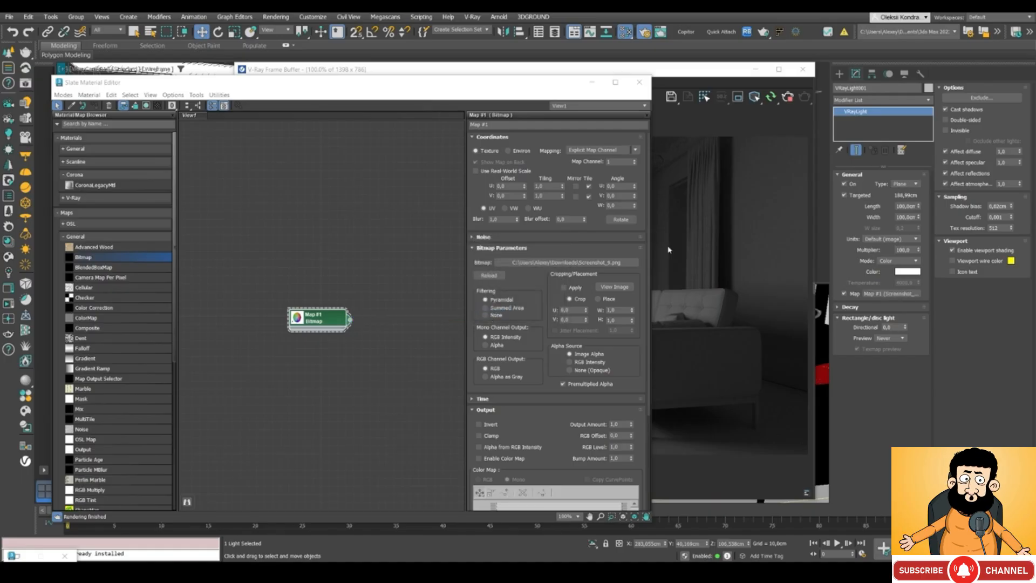
- Inspect the textured light surface up close in the render, and disable the light's map
click(714, 178)
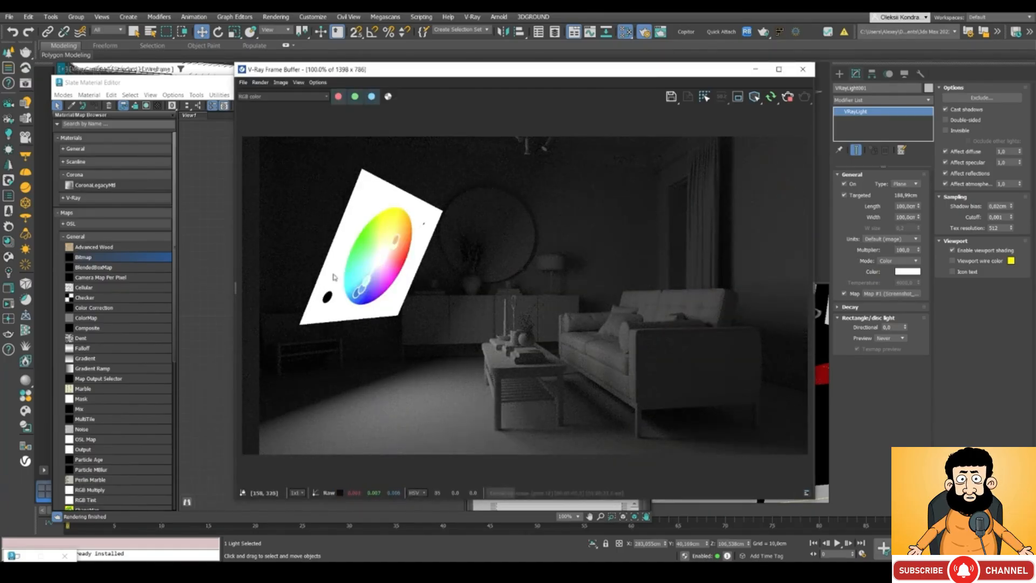
scroll(407, 249, up, 1)
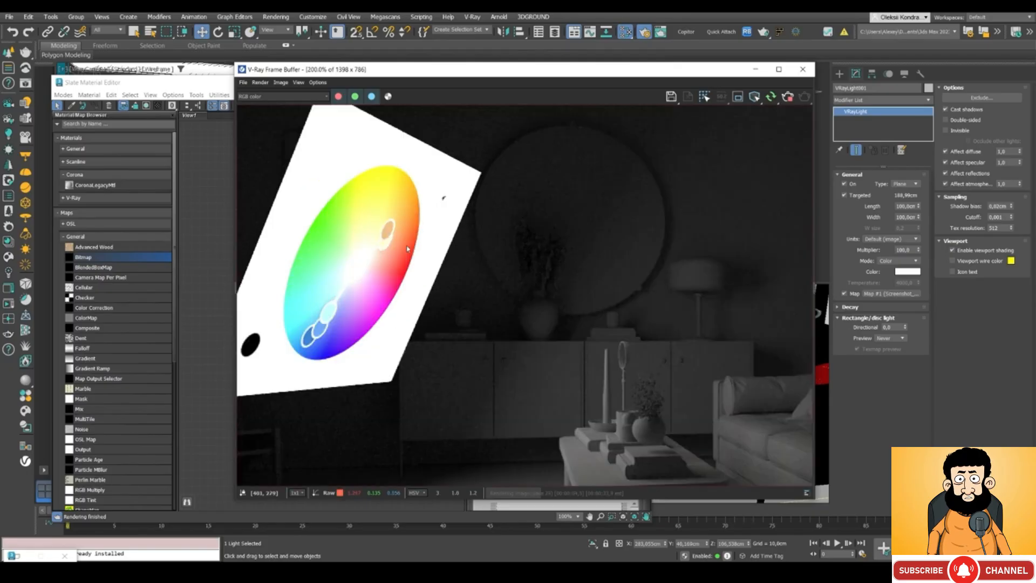
scroll(376, 208, down, 1)
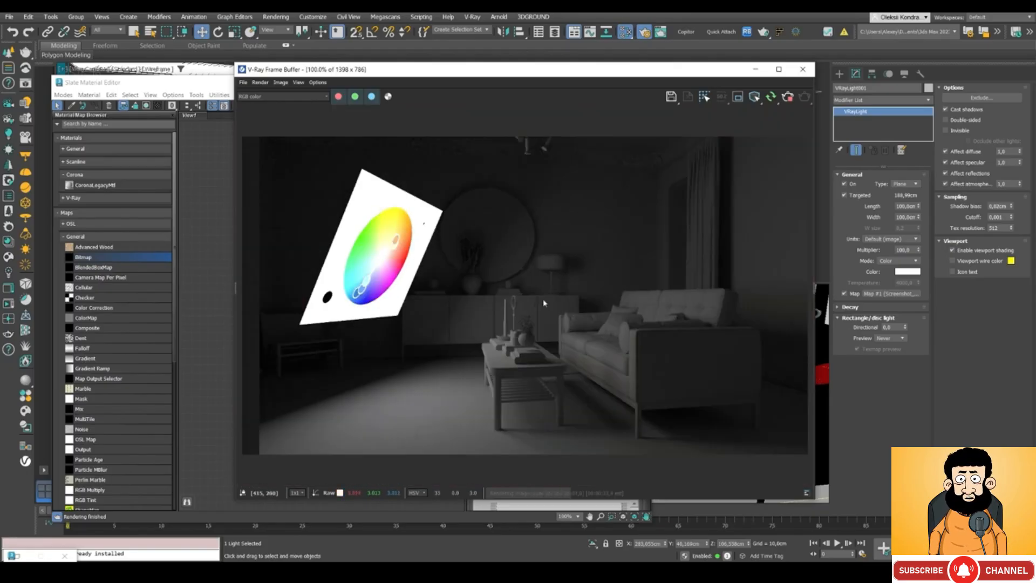
click(845, 294)
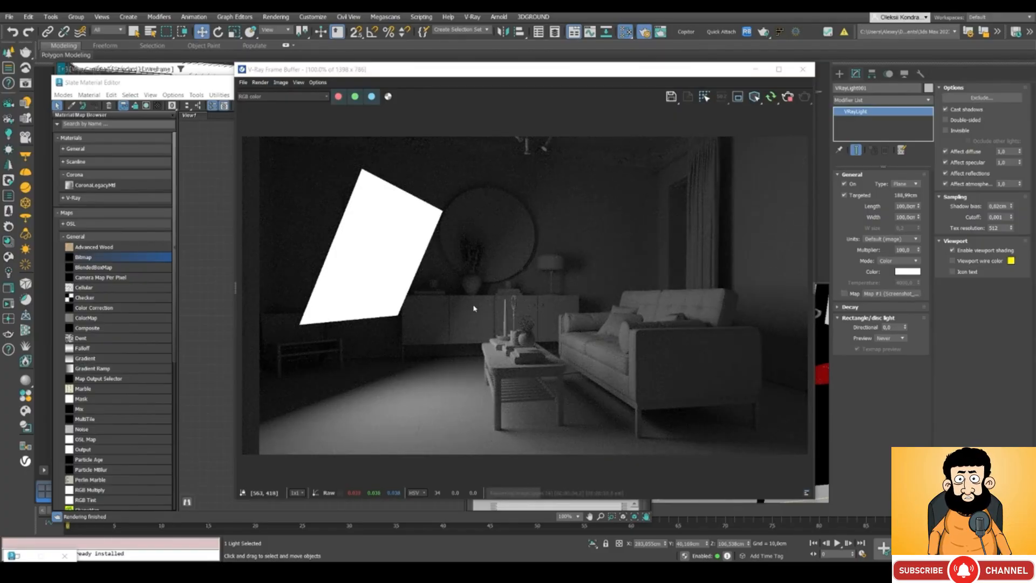
- Enable near and far decay for the light and raise the far end distance to about 200.5 cm
click(841, 307)
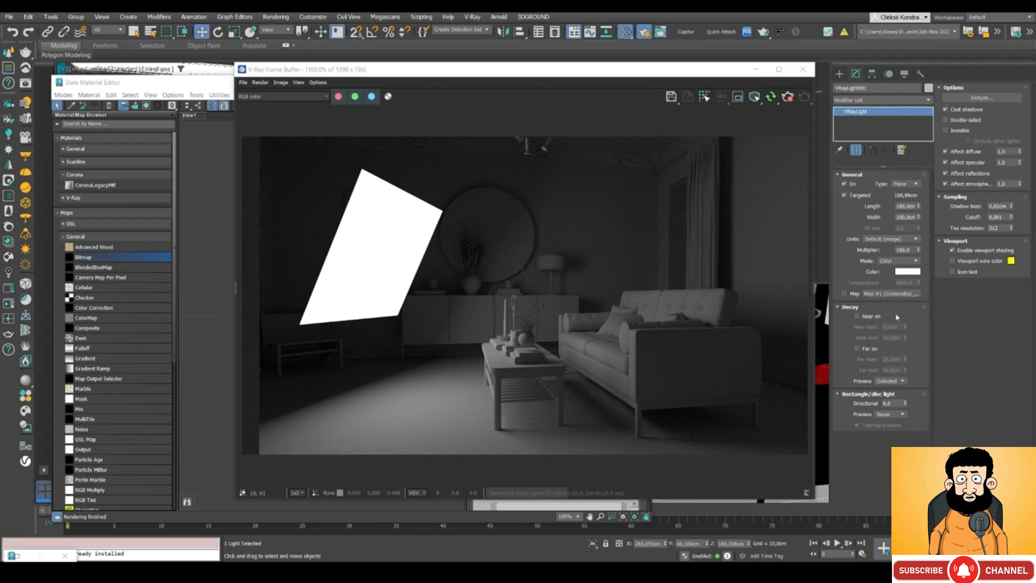
click(866, 317)
click(867, 350)
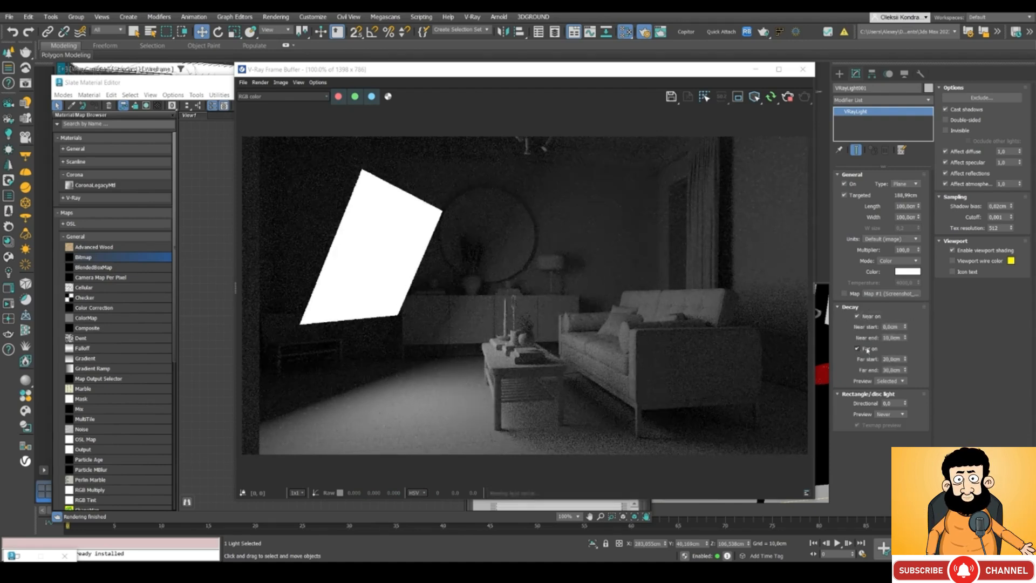
drag(905, 370, 906, 342)
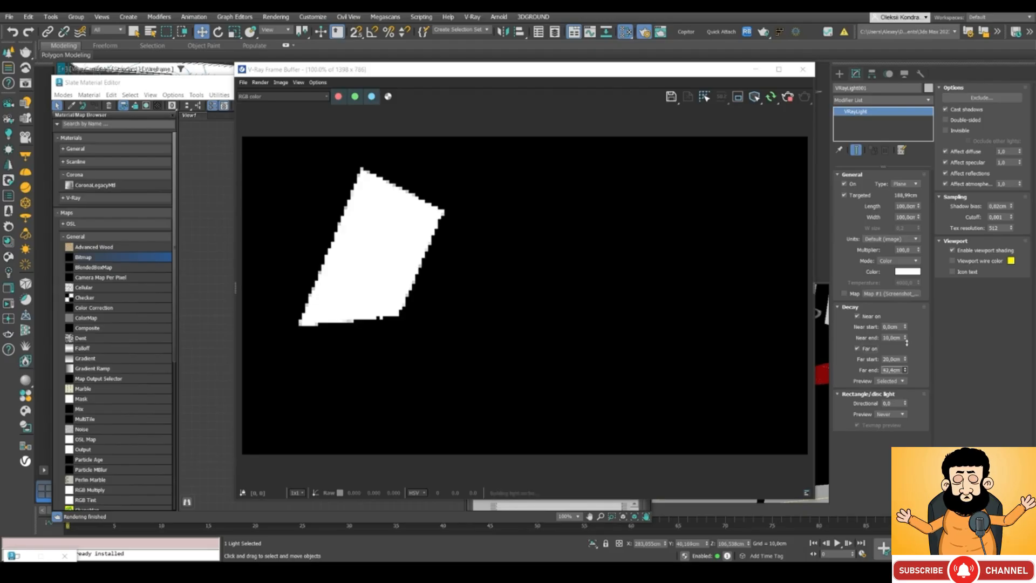
drag(893, 264, 918, 57)
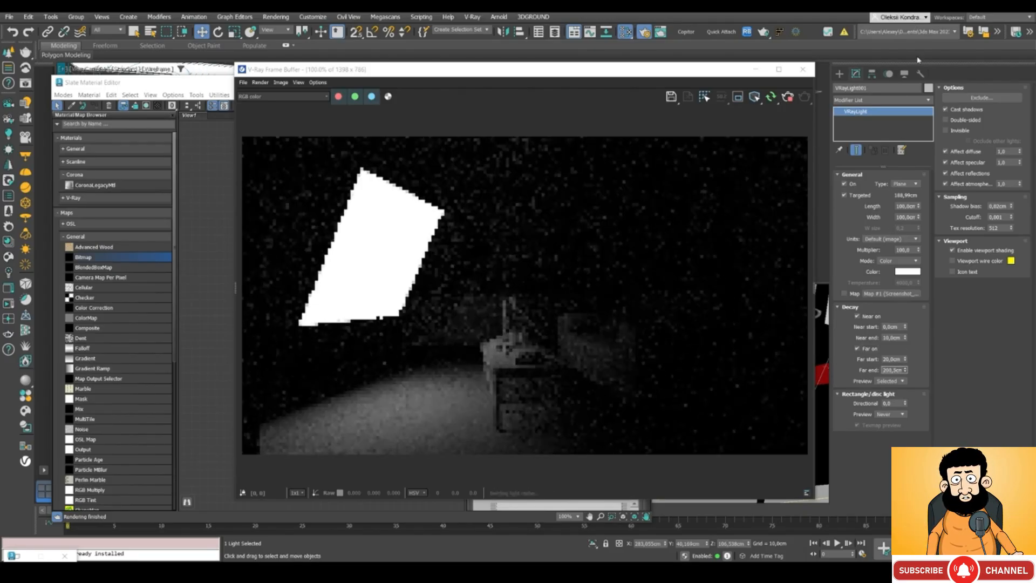
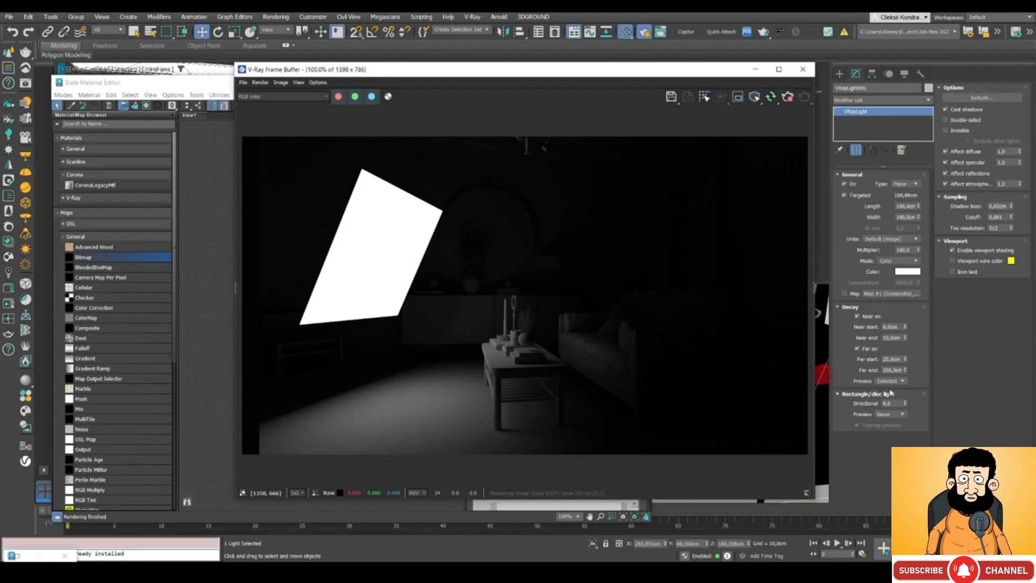
- Set the plane light's length and width to 30 cm
double_click(899, 205)
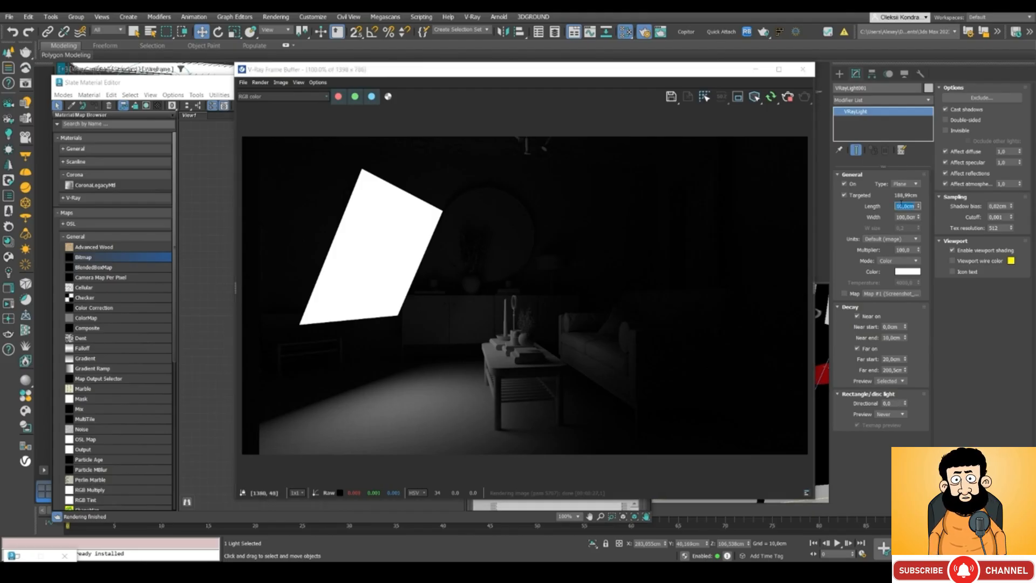
text(30)
key(Tab)
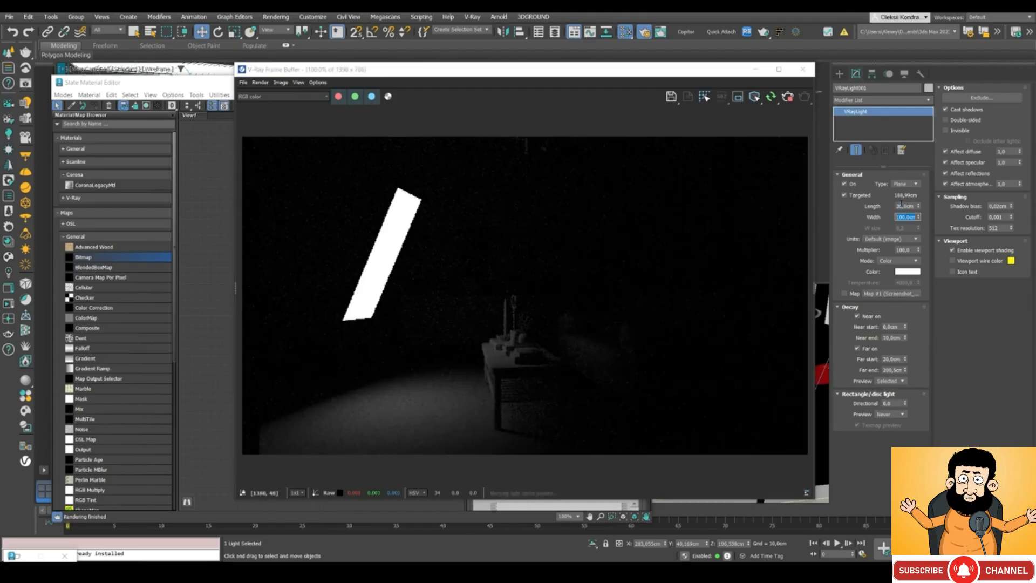
text(30)
key(Return)
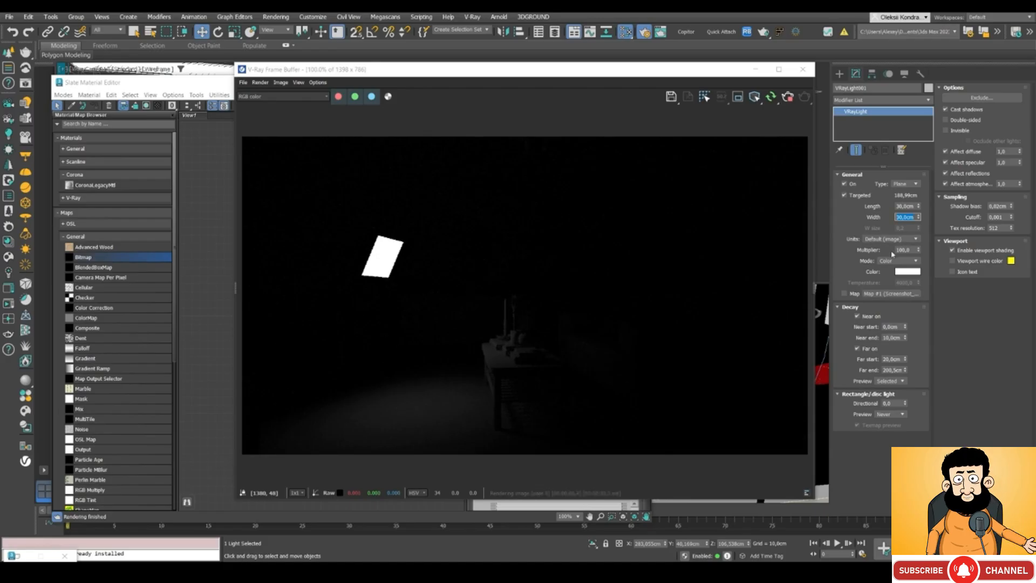
click(848, 221)
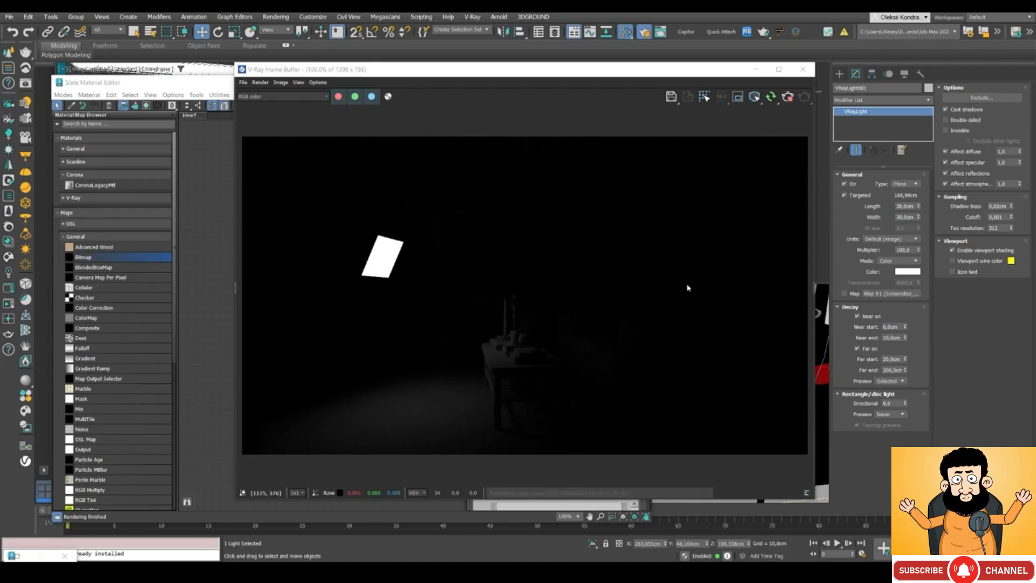
- Switch the light's intensity units to Luminous power (lm) and raise the multiplier to about 133,000
click(888, 239)
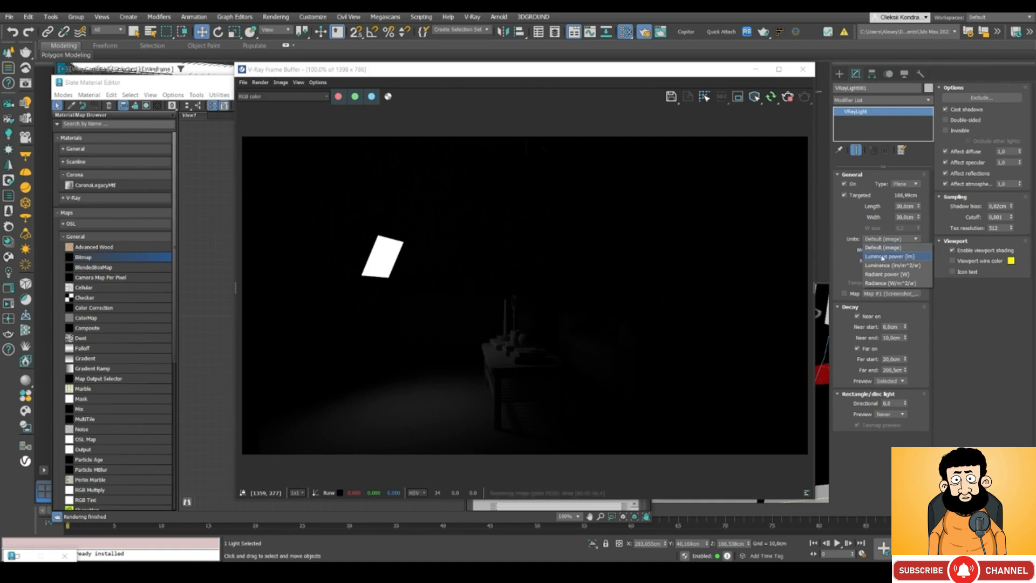
click(884, 256)
drag(917, 251, 905, 349)
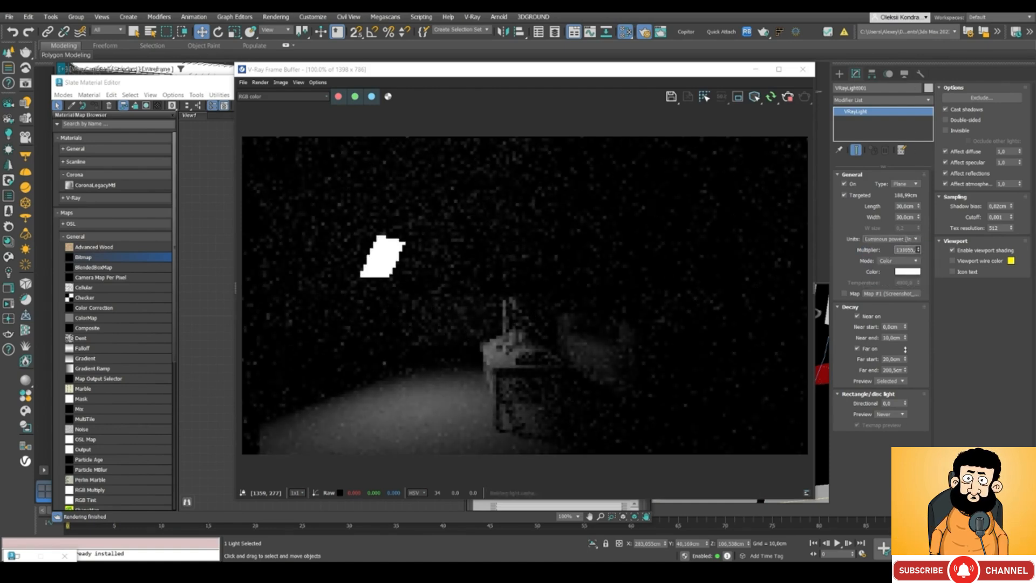
- Disable the light's near and far decay and set its Directional value to 0.5
click(857, 316)
click(858, 348)
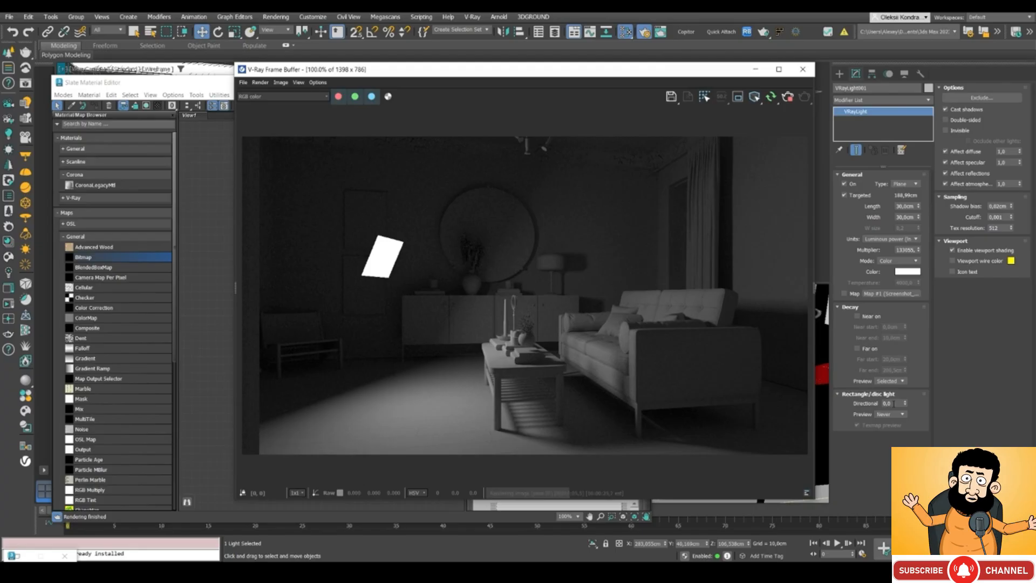
click(894, 403)
text(5)
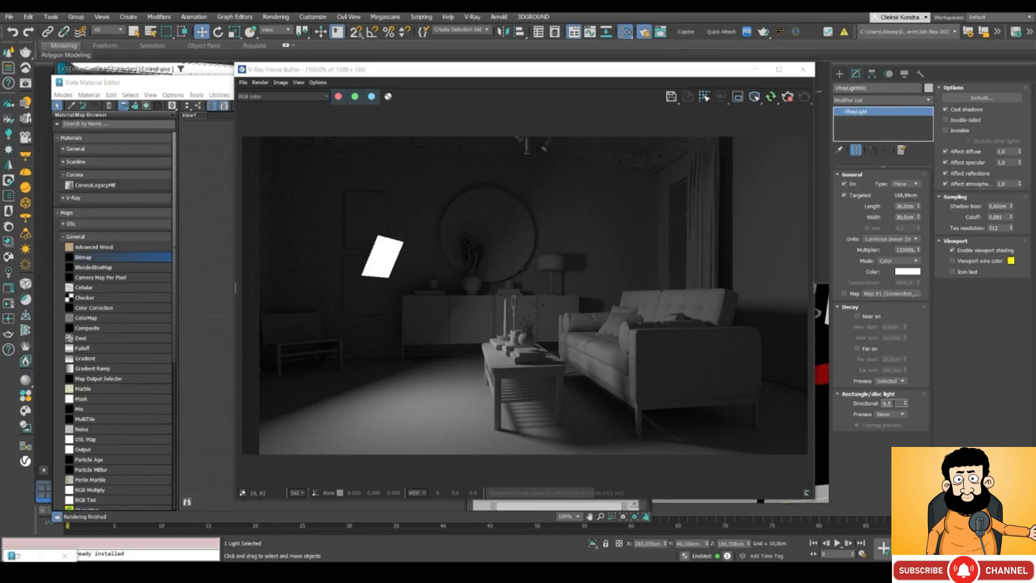
key(Return)
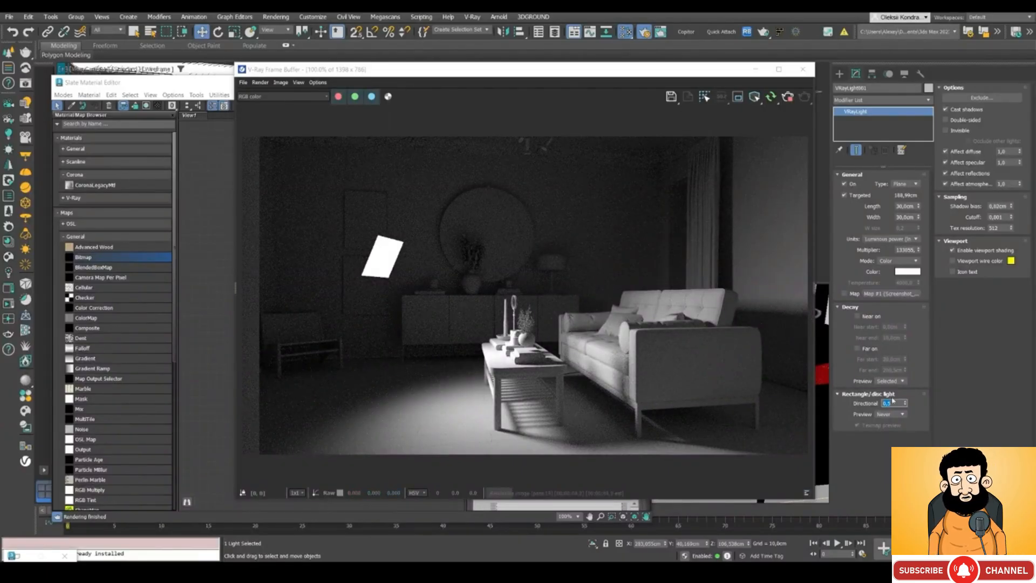
- Try Directional values of 1.0 and 0.5 for the plane light, then settle on 0.4
key(Return)
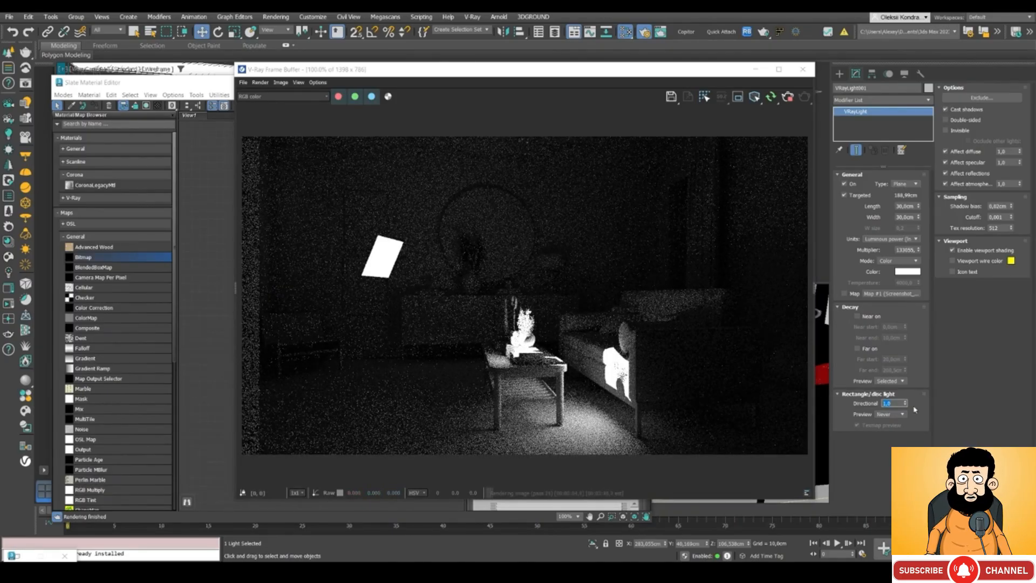
text(0,)
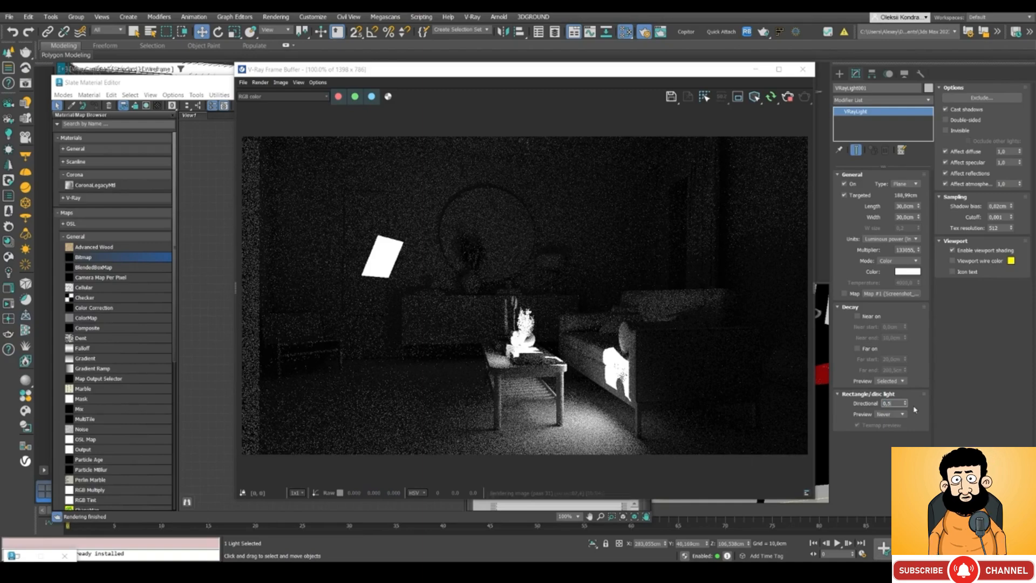
text(5)
key(Return)
text(0,)
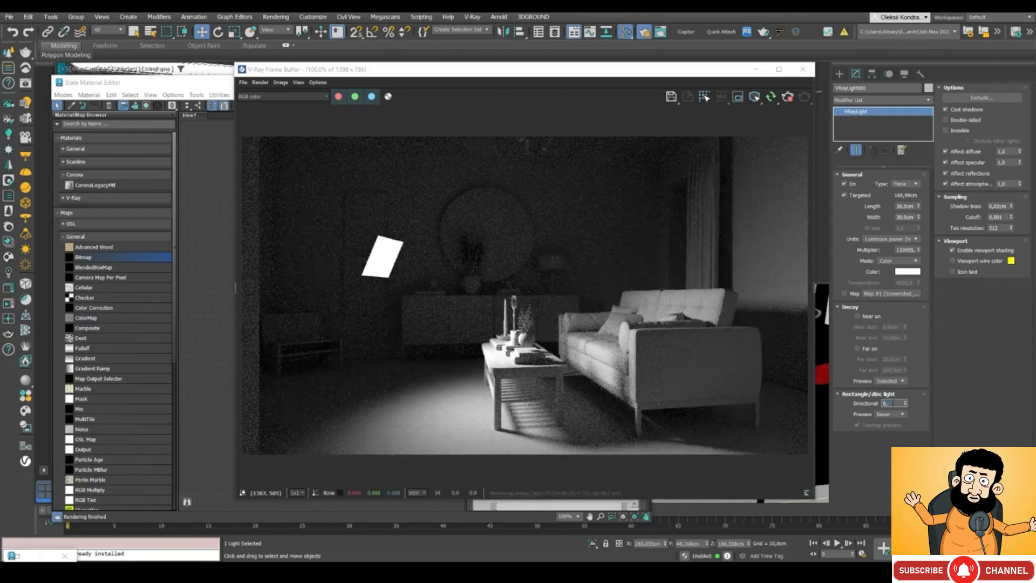
text(4)
key(Return)
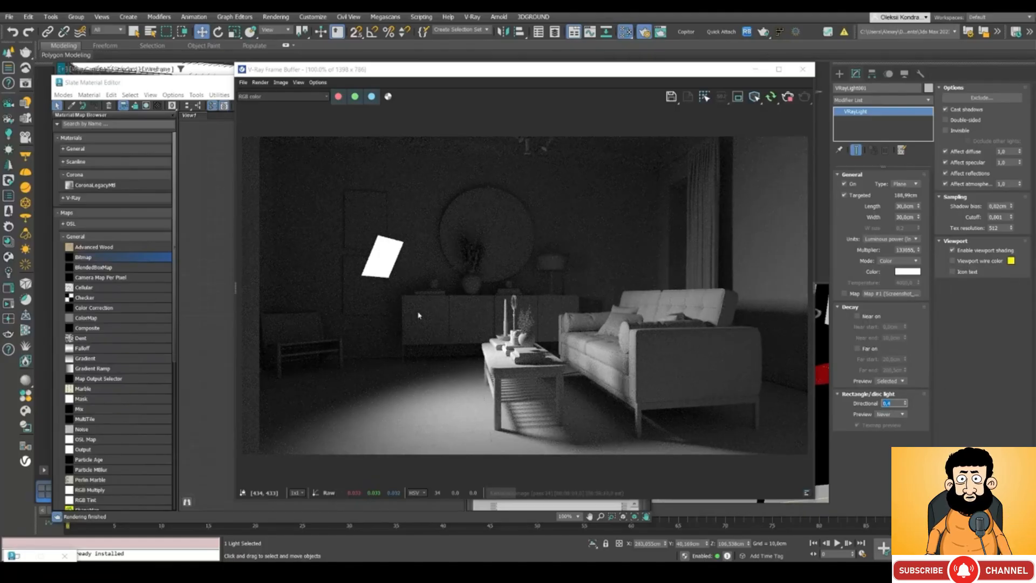
click(344, 302)
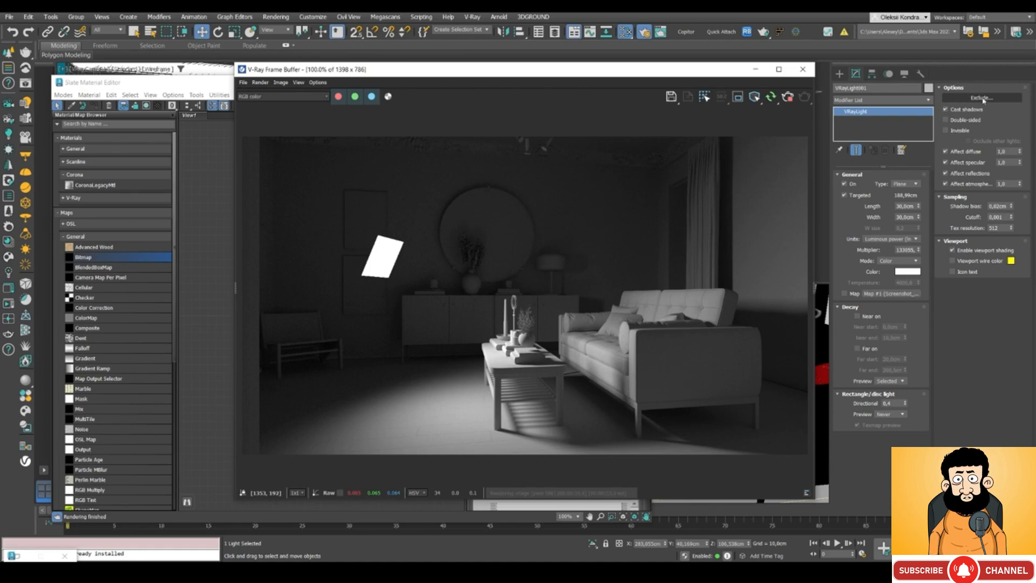
- Exclude the [table] group from both the light's illumination and shadow casting
mouse_move(682, 73)
mouse_down()
mouse_move(661, 71)
mouse_move(685, 69)
mouse_up()
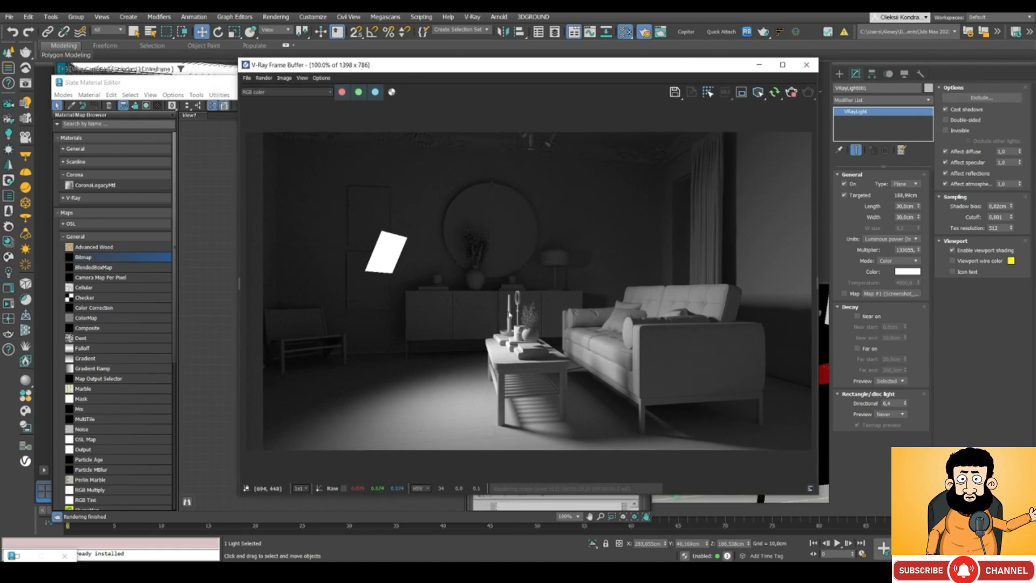
click(982, 98)
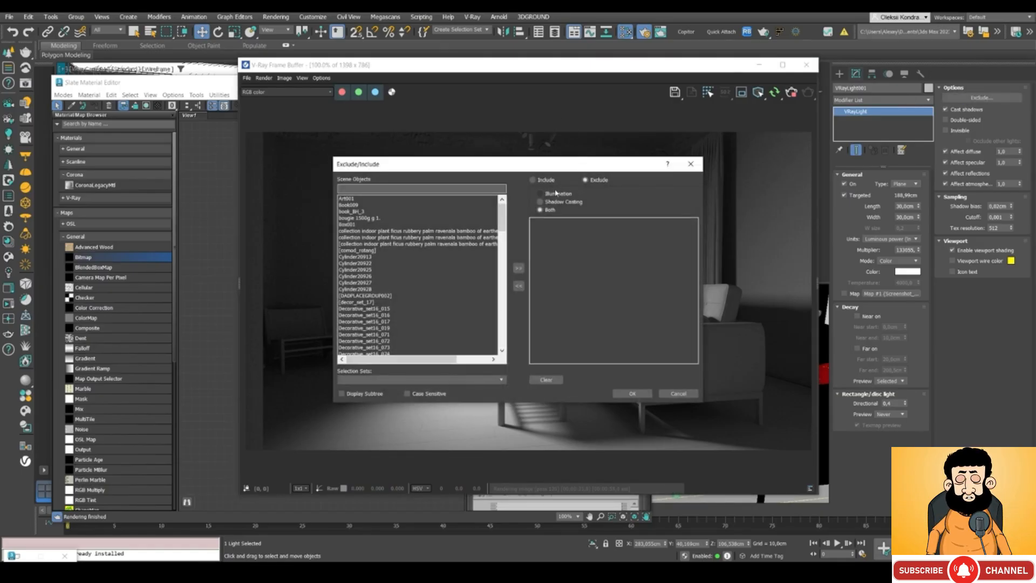
text([)
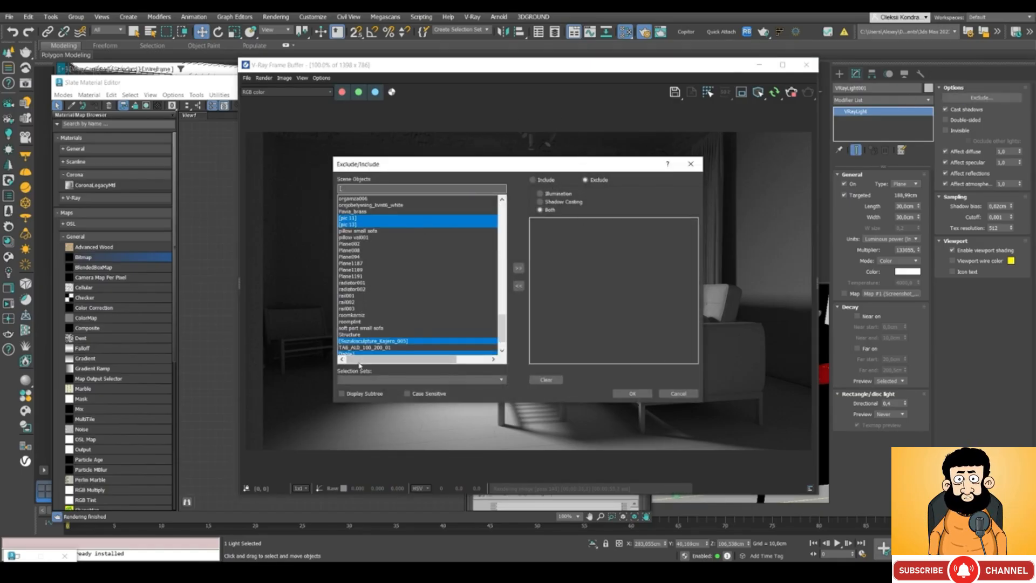
click(354, 353)
scroll(376, 341, down, 2)
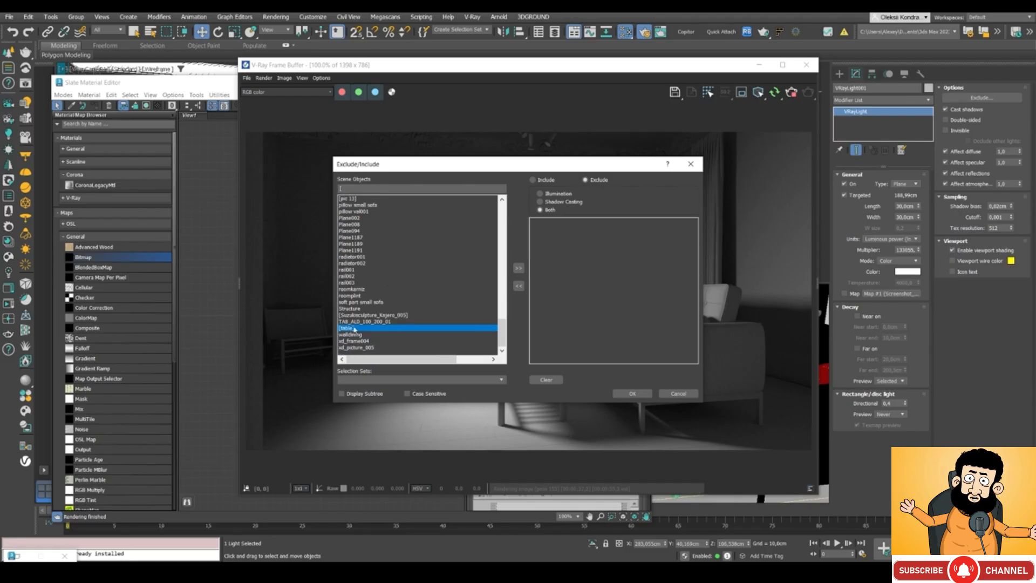
click(518, 268)
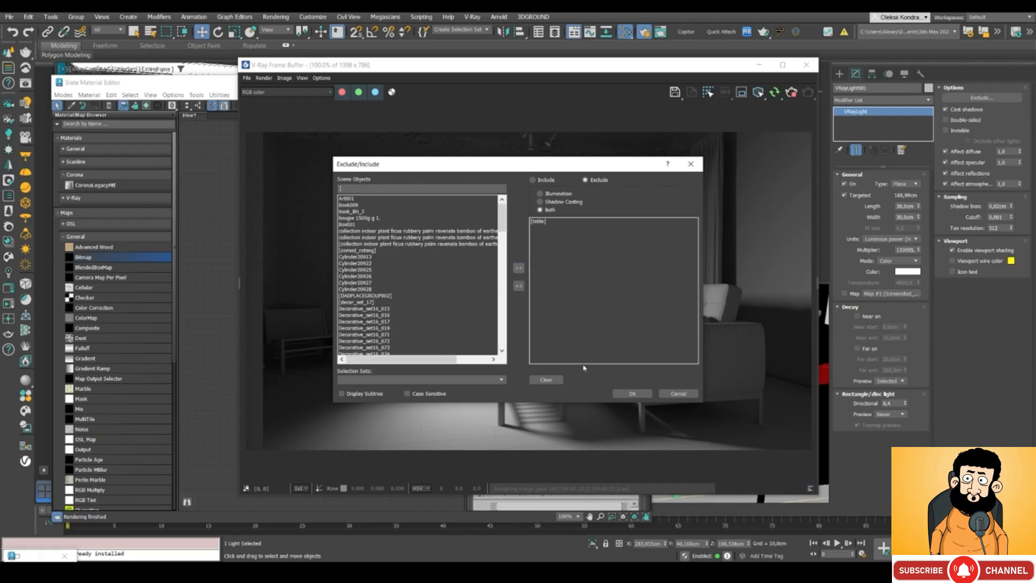
click(626, 393)
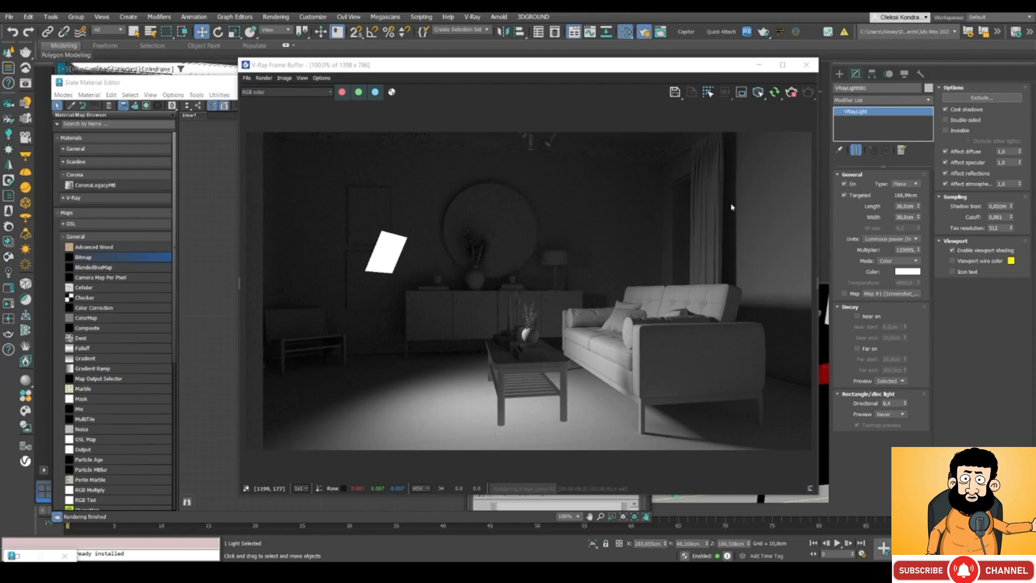
- Switch the light's object list from Exclude to Include so it lights only the [table] group
click(982, 98)
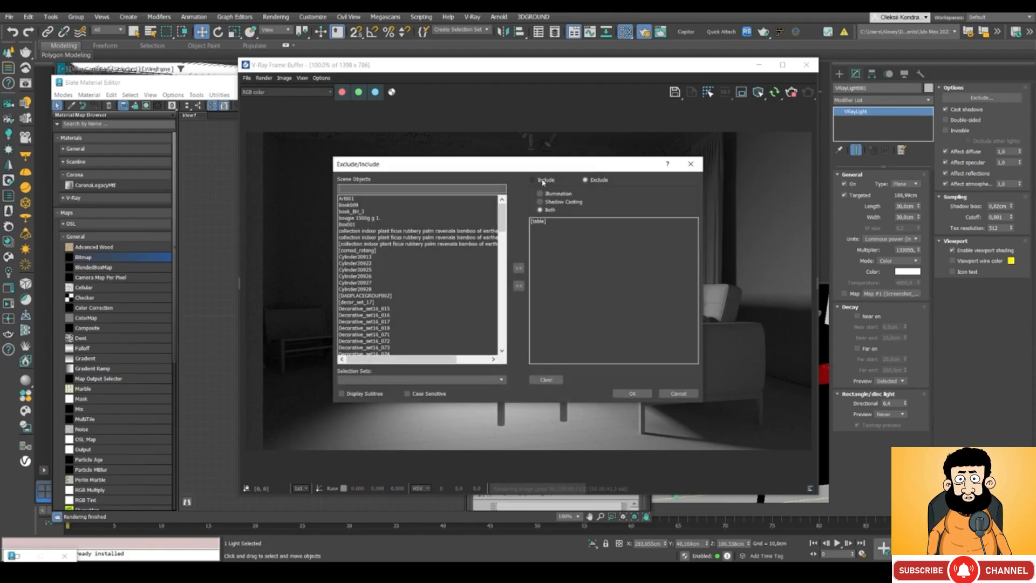
click(543, 180)
drag(516, 161, 764, 173)
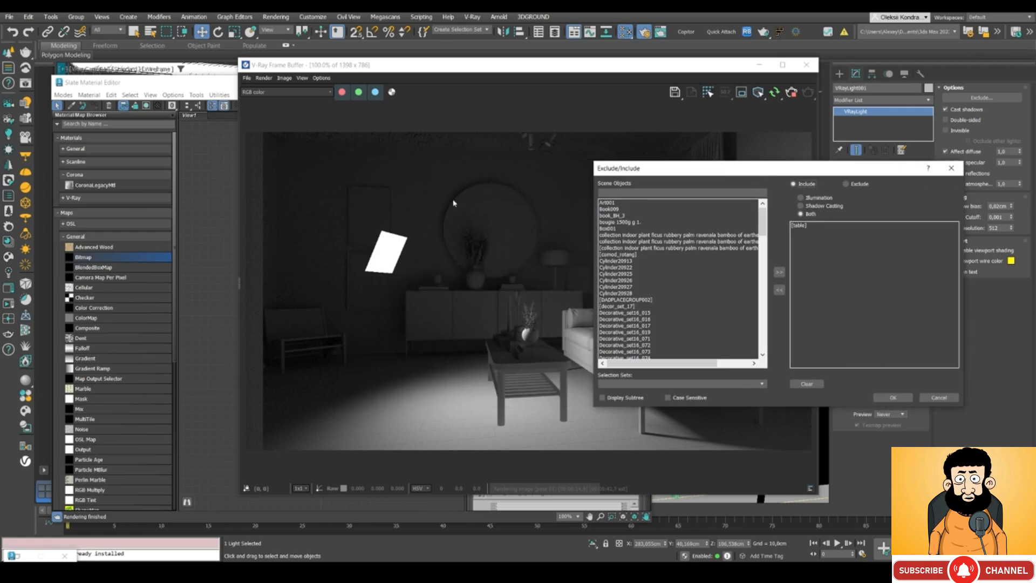
drag(621, 171, 713, 159)
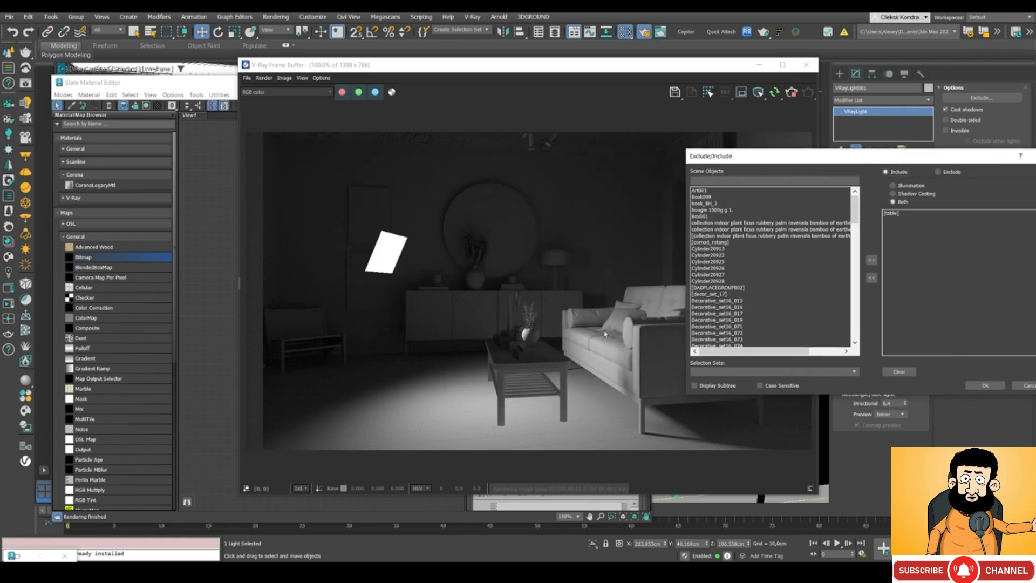
drag(780, 157, 626, 151)
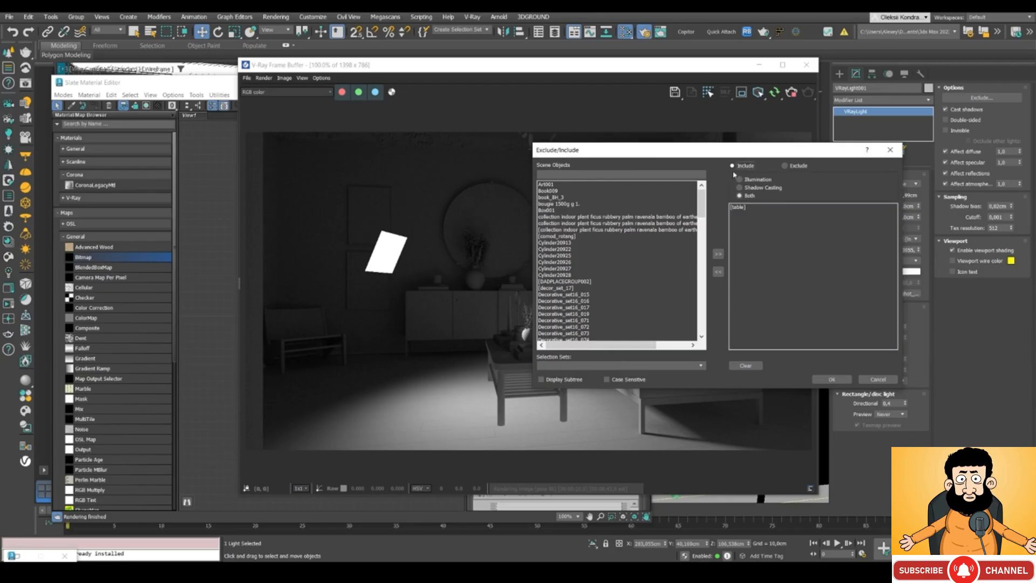
click(832, 379)
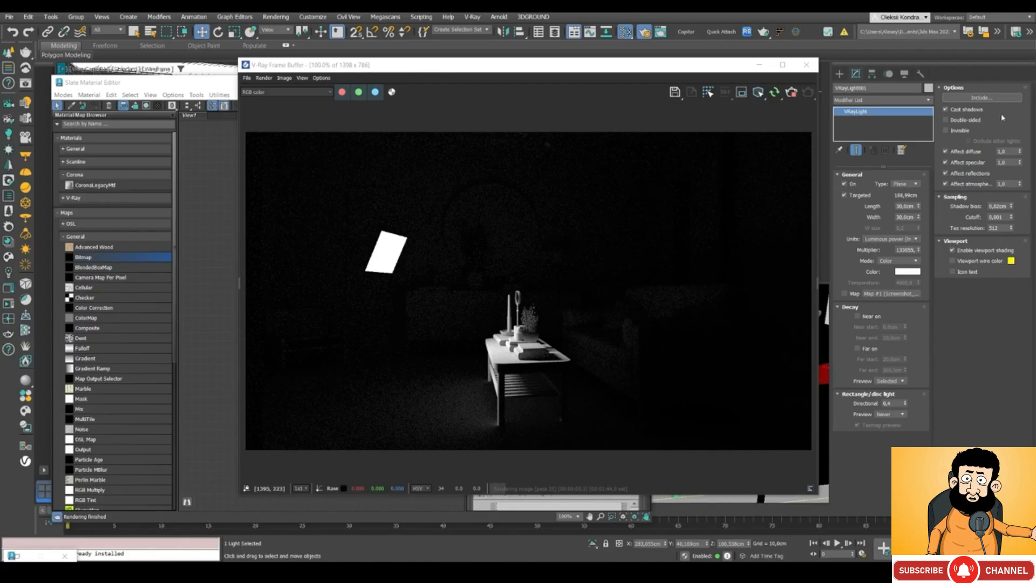
- Remove the [table] group from the light's include list and check the whole room in the render
click(982, 98)
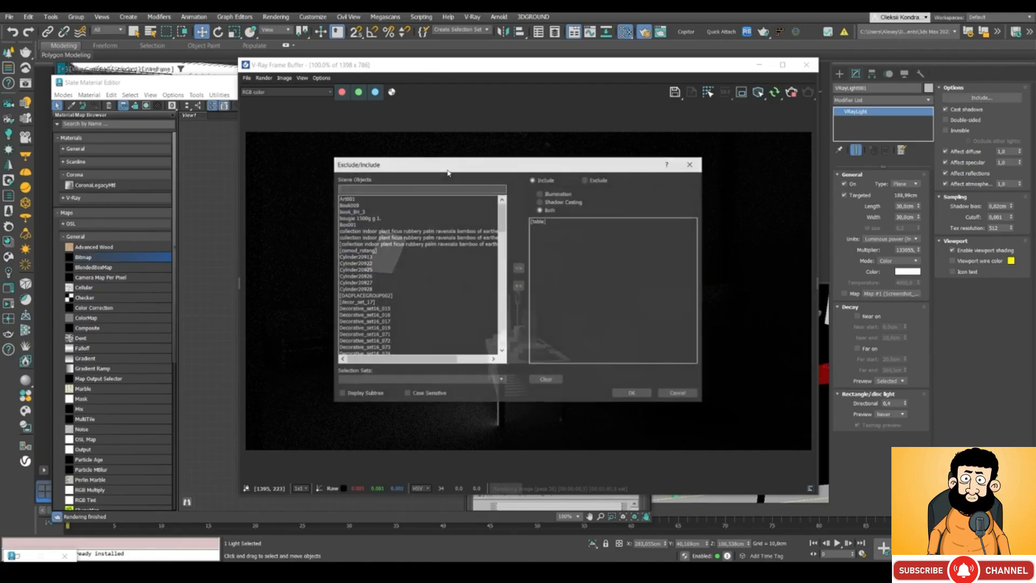
click(537, 221)
click(519, 285)
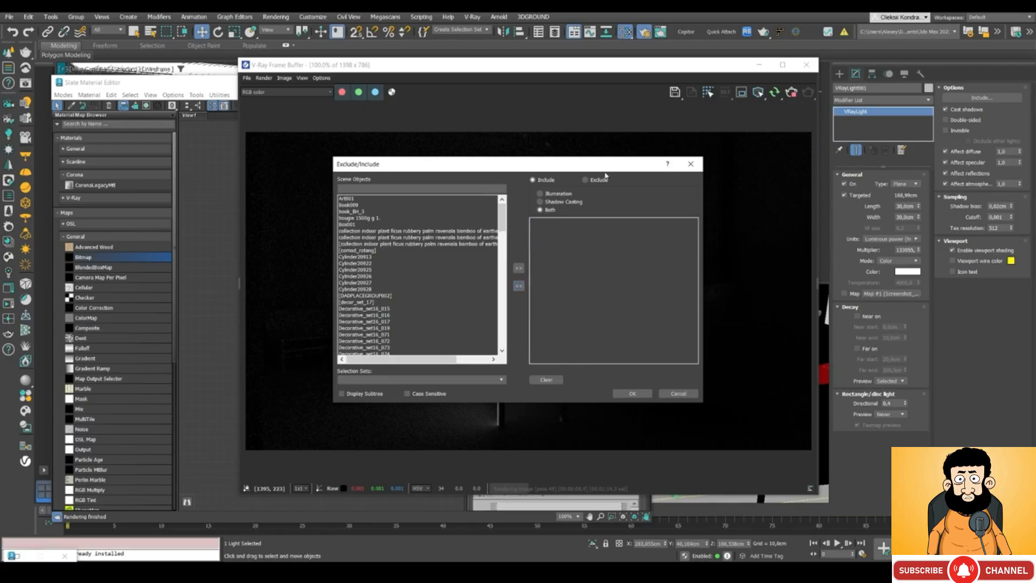
click(633, 394)
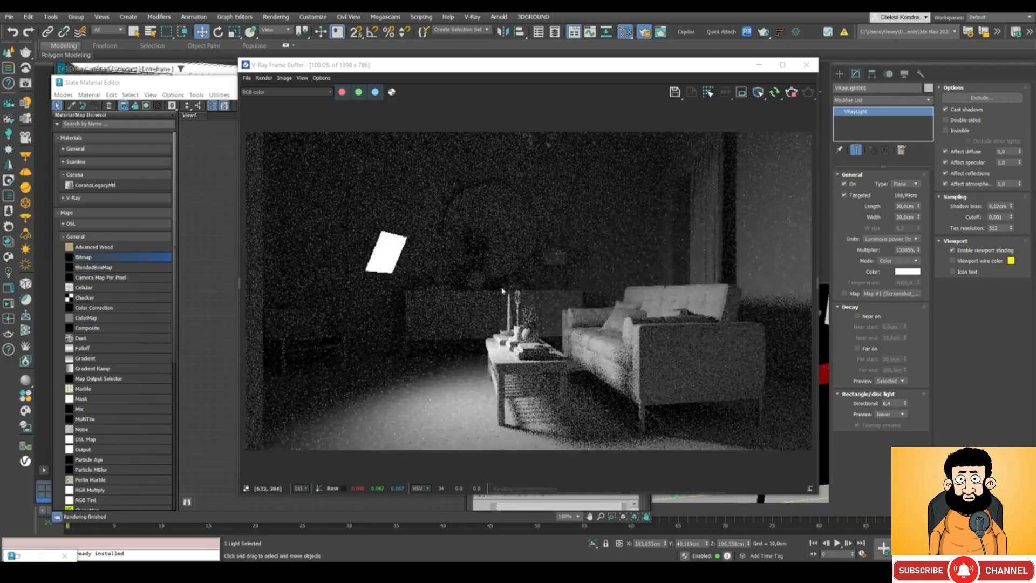
scroll(540, 275, down, 2)
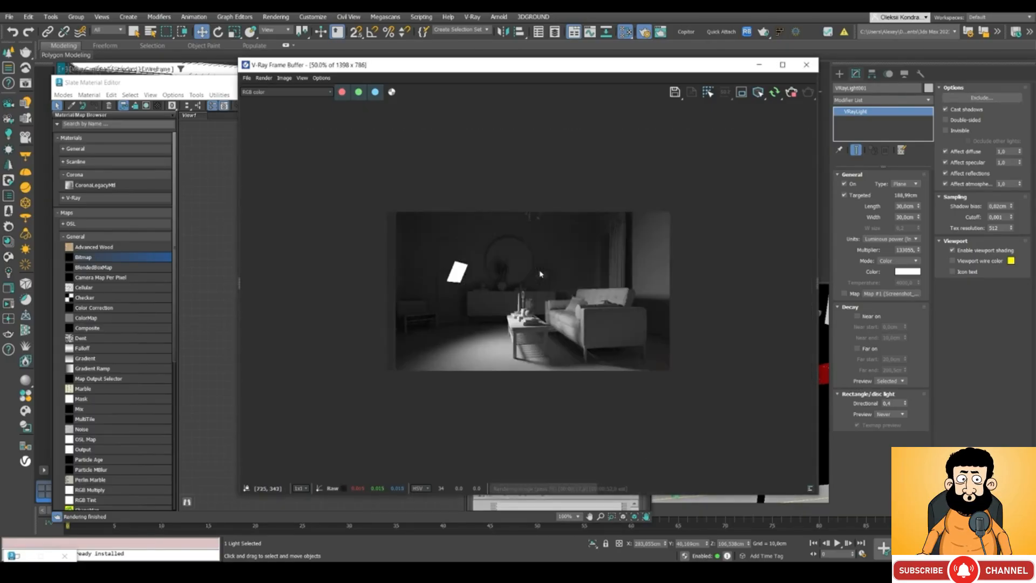
scroll(540, 274, up, 2)
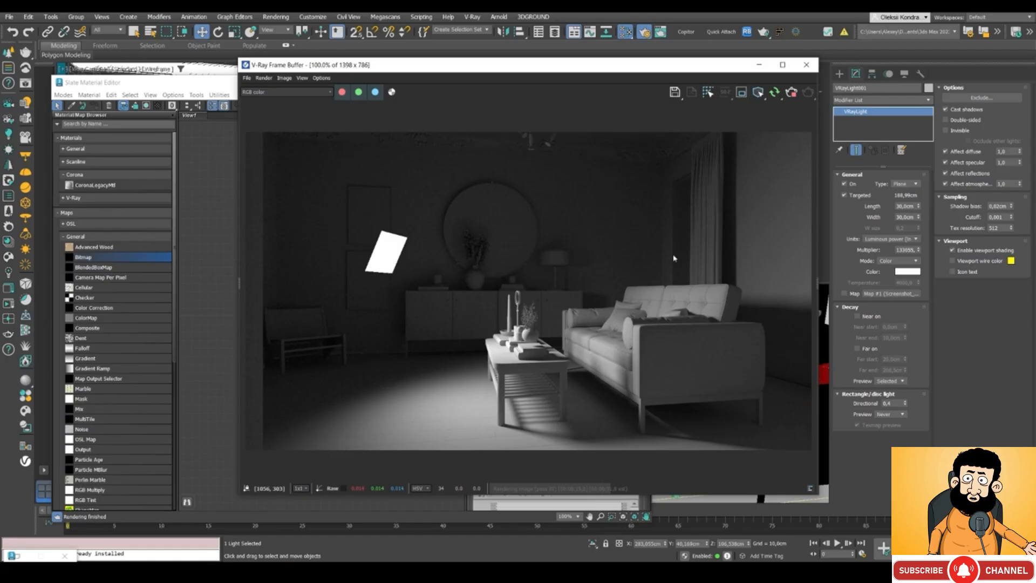
- Make the plane light double-sided and set its Directional value to 0
click(964, 119)
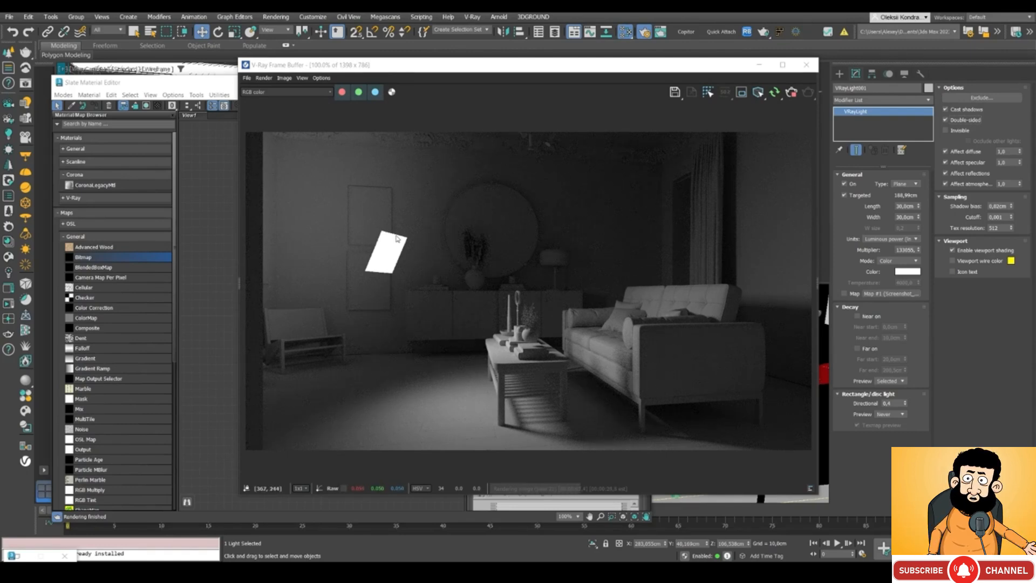
double_click(893, 403)
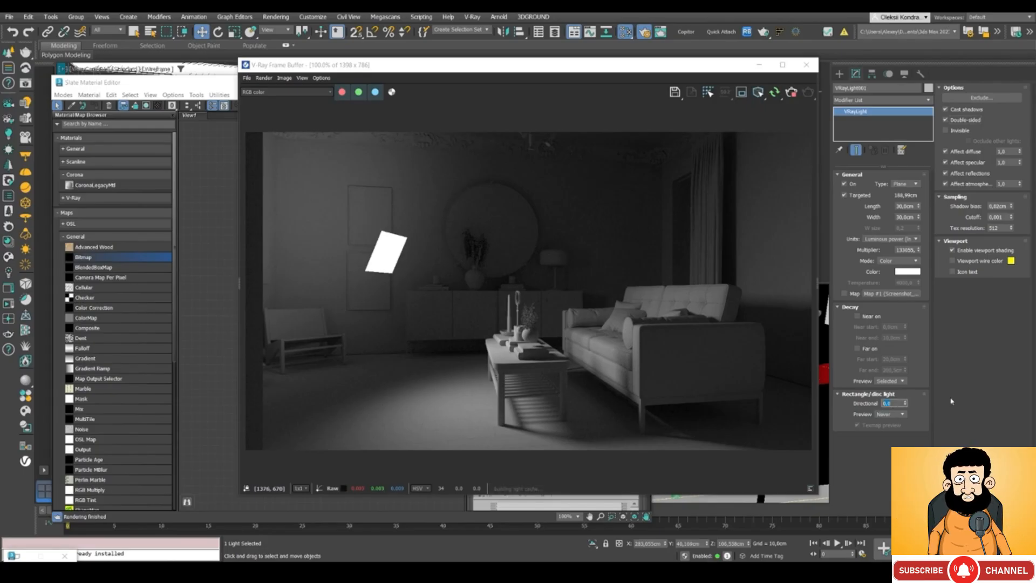
text(0)
key(Return)
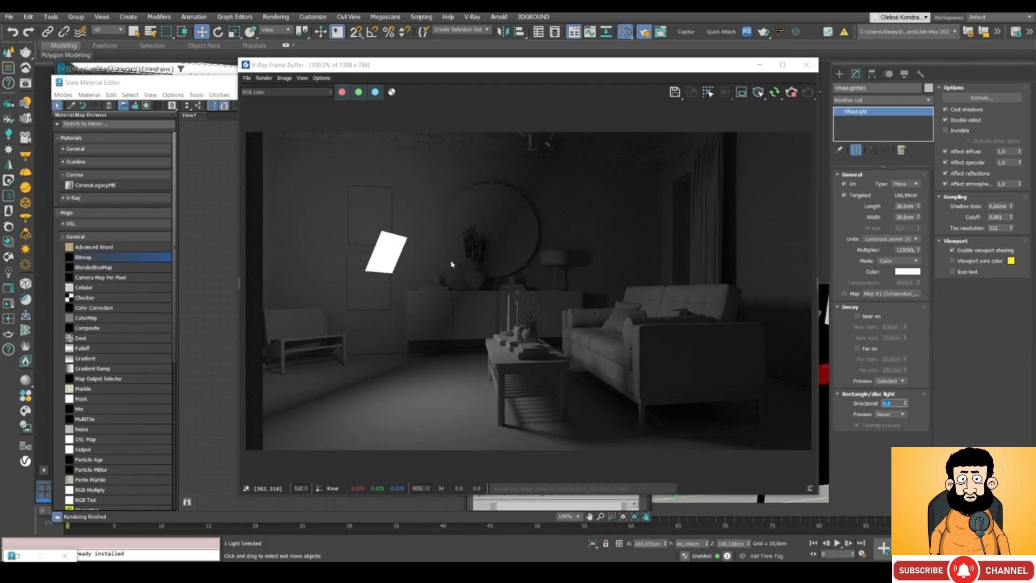
- Disable the light's Double-sided option and toggle Cast shadows off and back on
click(965, 120)
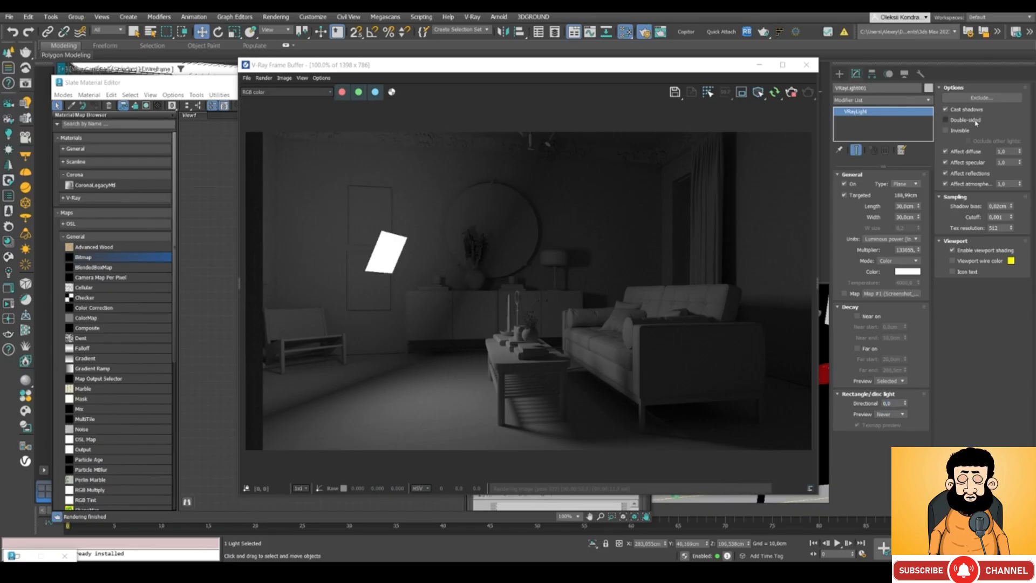
click(952, 110)
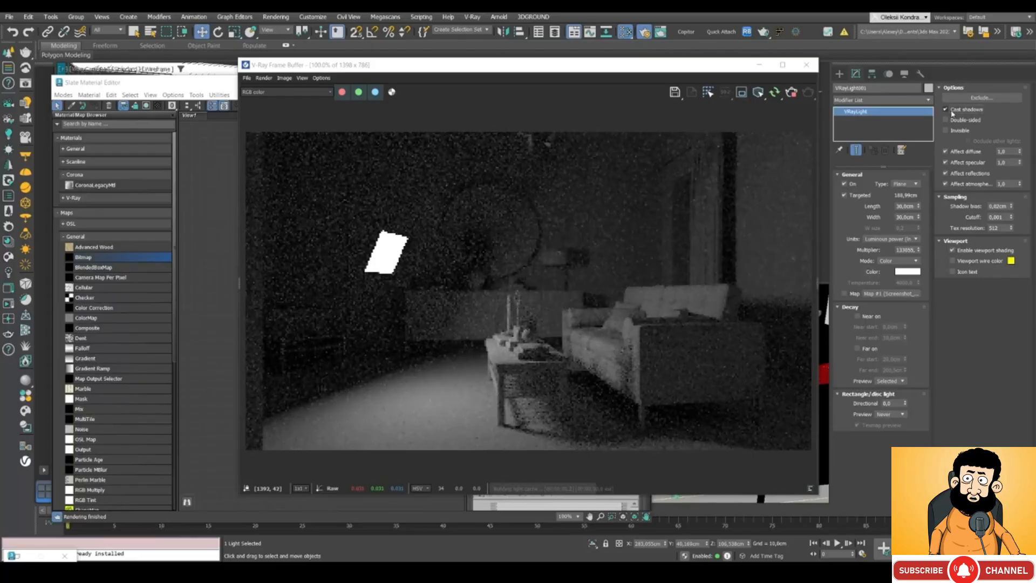
click(951, 111)
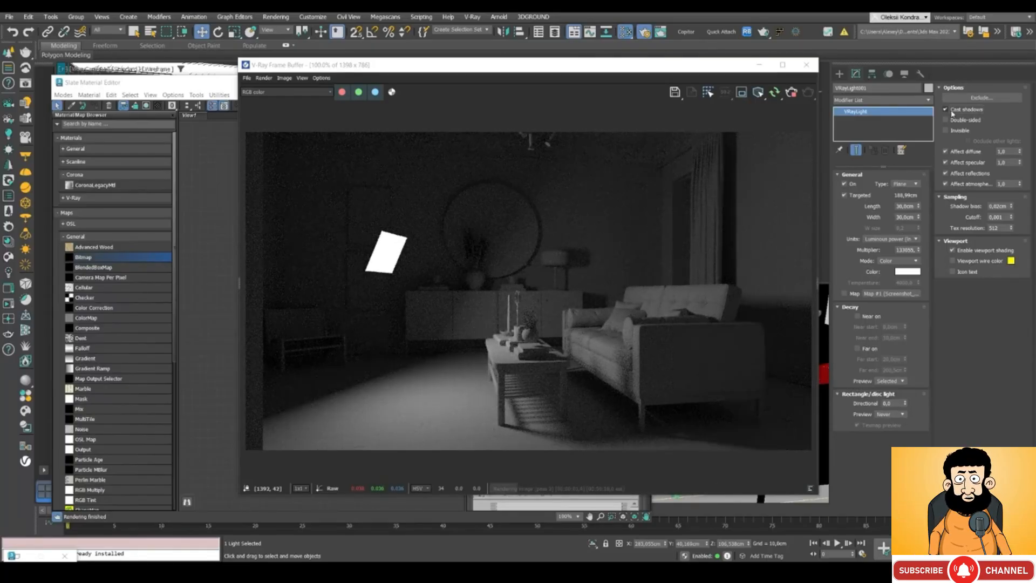
click(952, 113)
click(952, 112)
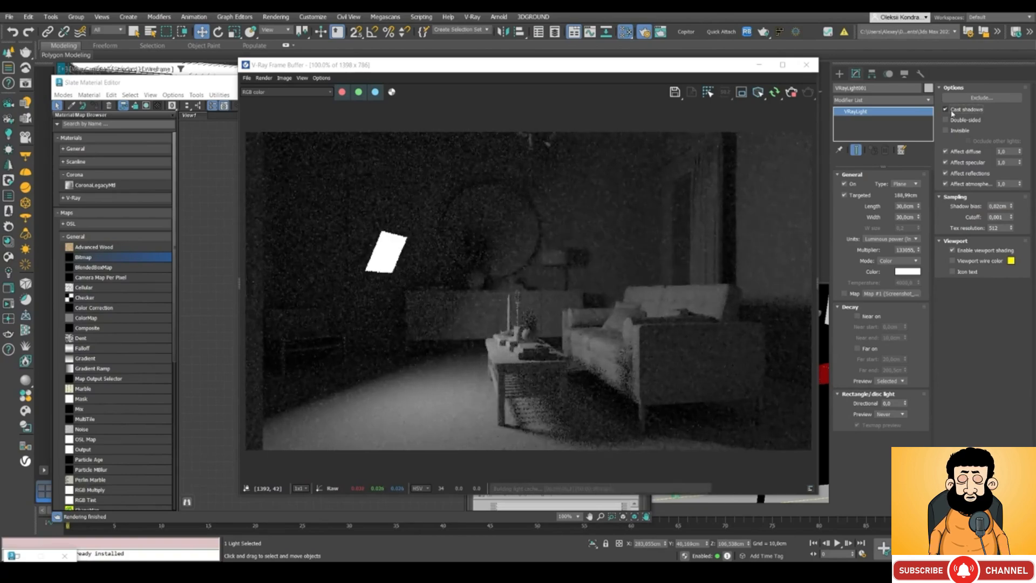
- Make the plane light invisible and let it occlude other lights
click(947, 131)
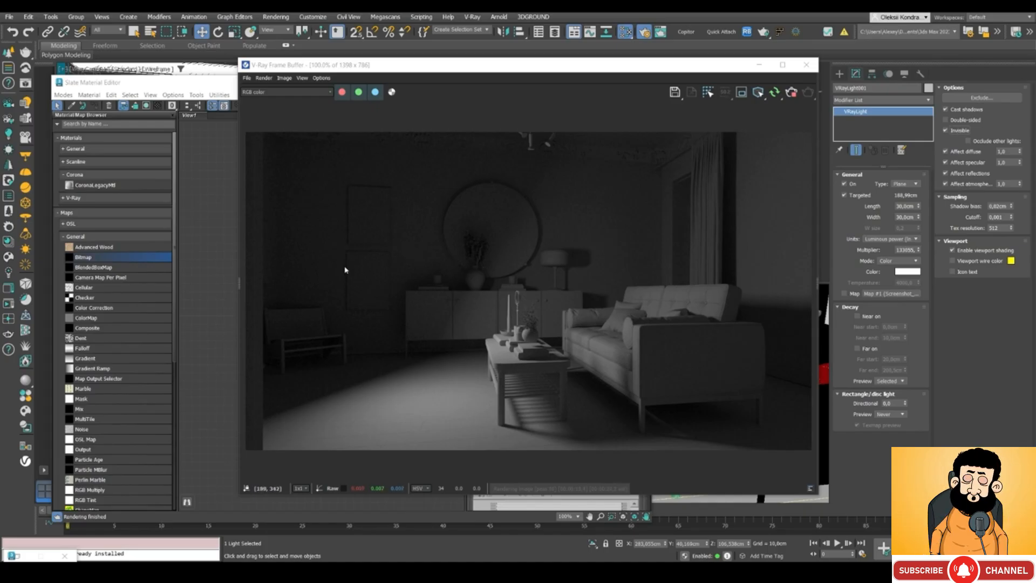
click(973, 142)
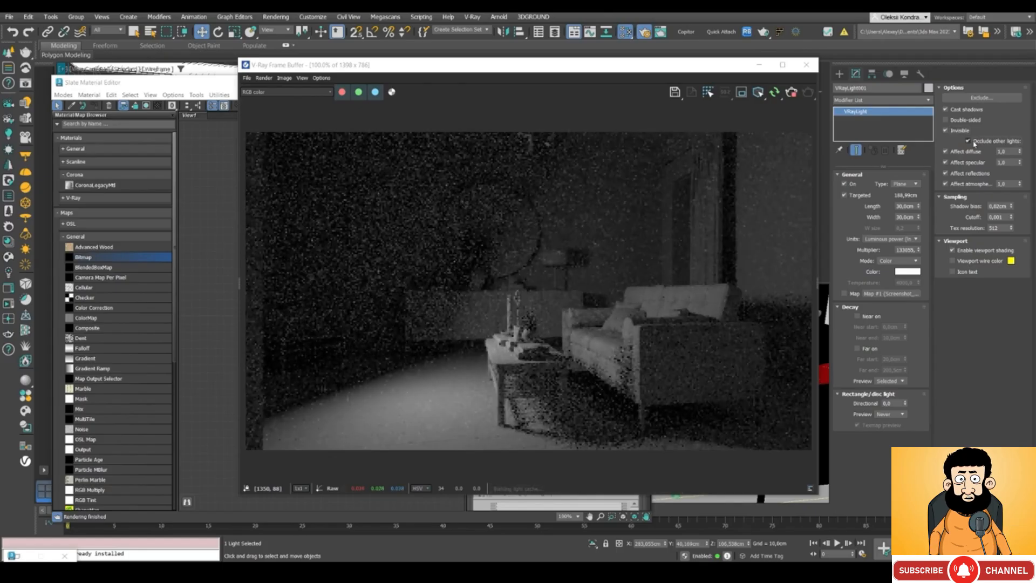
- Clear the windows off the viewports and clone the plane light as one copy beside the original in the Top view
drag(439, 68, 616, 134)
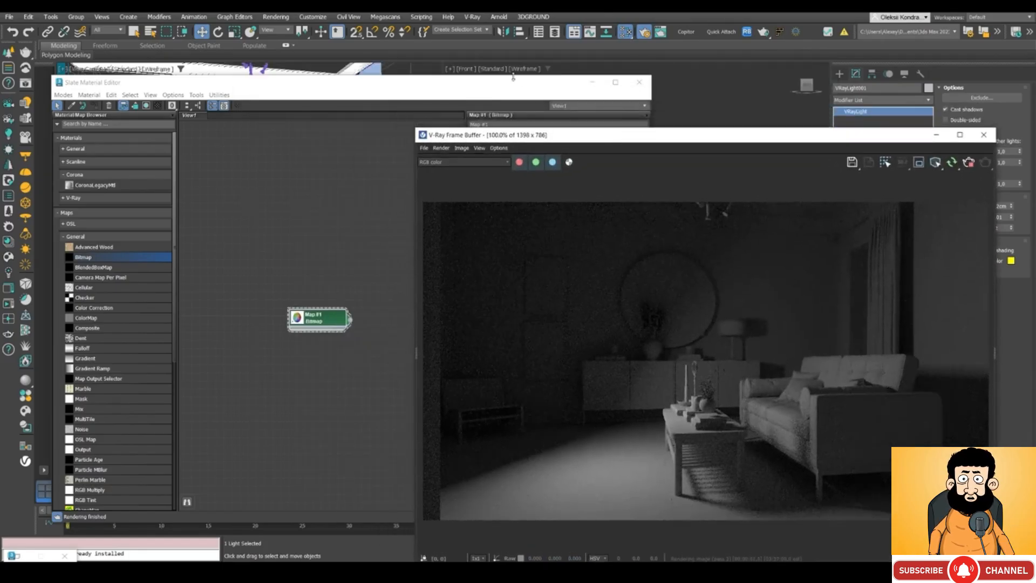
click(592, 82)
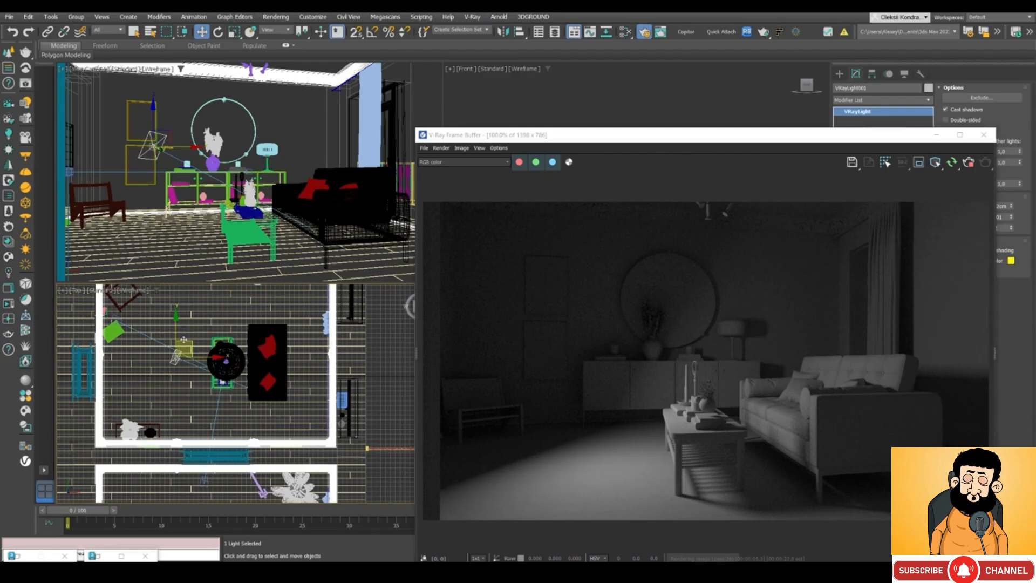
shift+drag(190, 342, 171, 334)
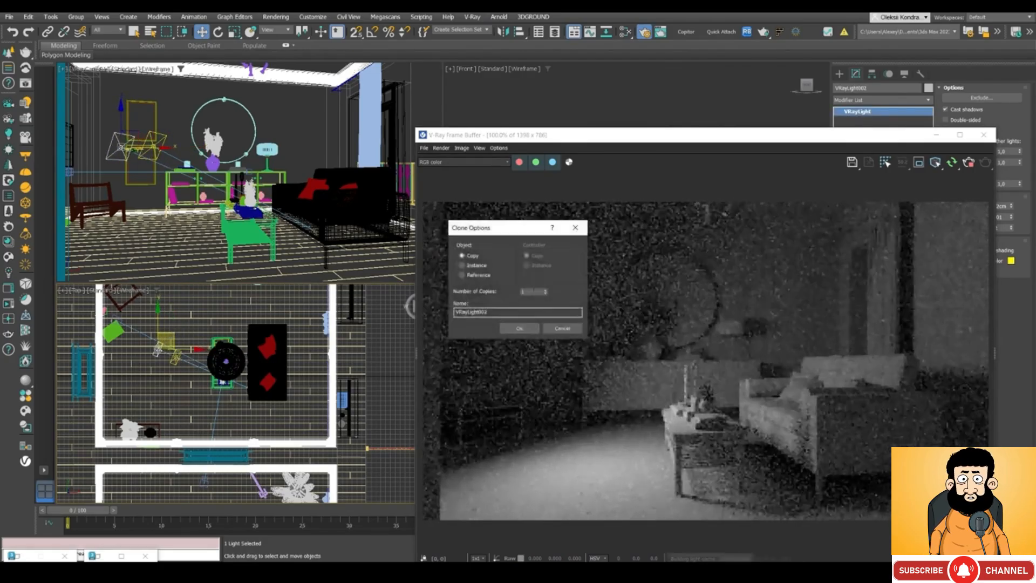
click(521, 328)
- Raise the cloned plane light slightly above the original in the Front view and uncover the light settings
key(f)
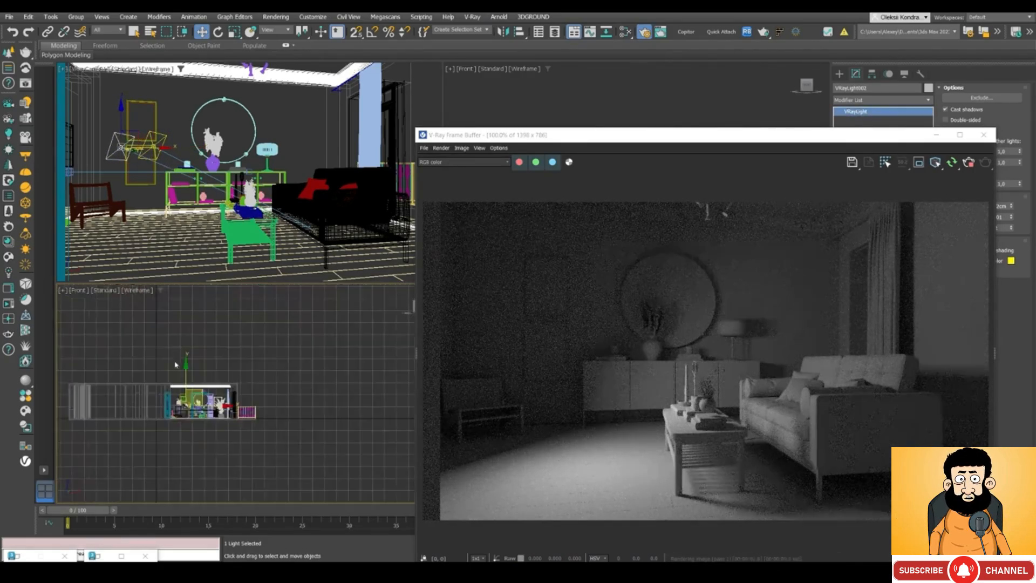
scroll(166, 401, up, 6)
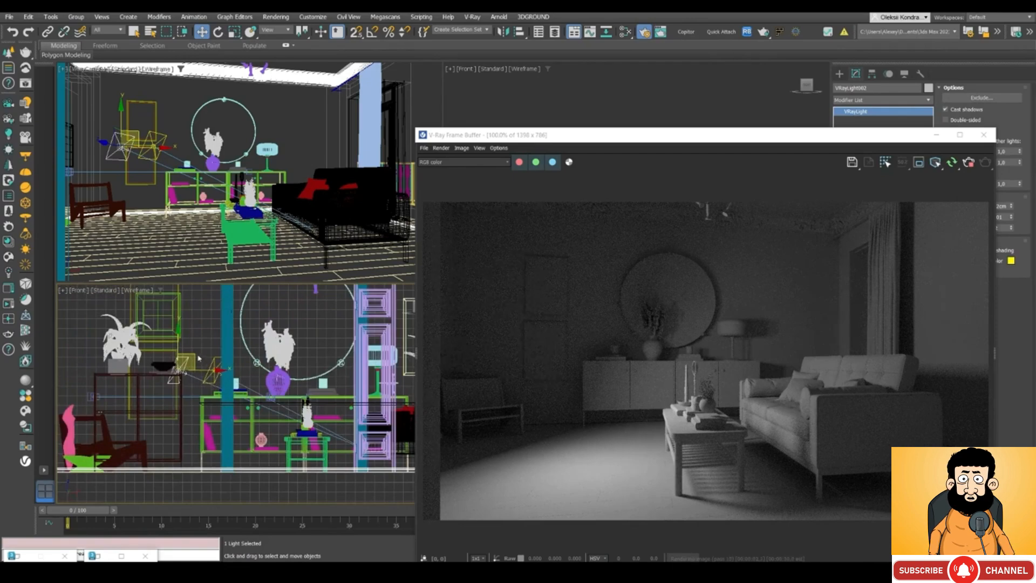
drag(192, 357, 199, 338)
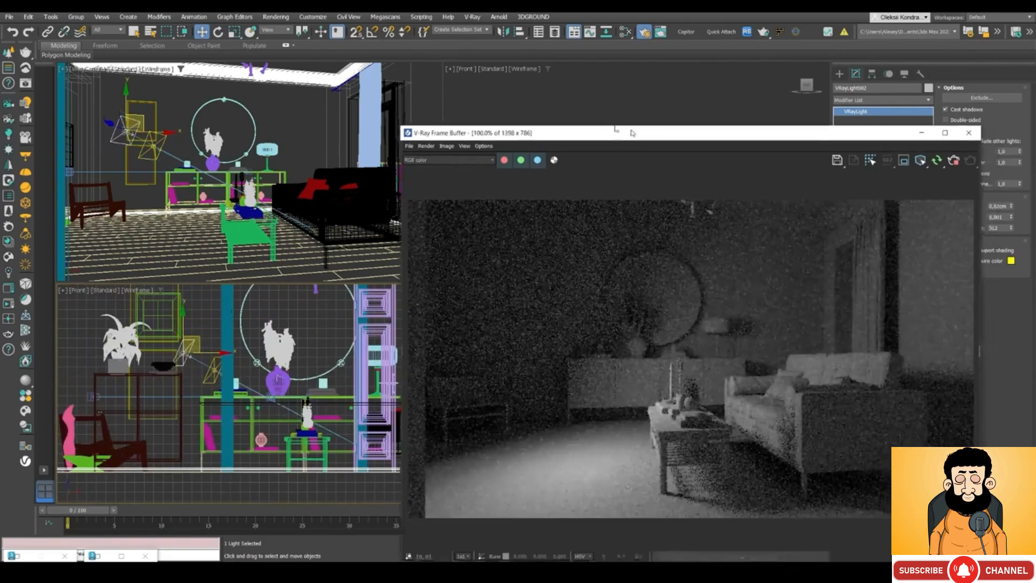
drag(628, 135, 478, 86)
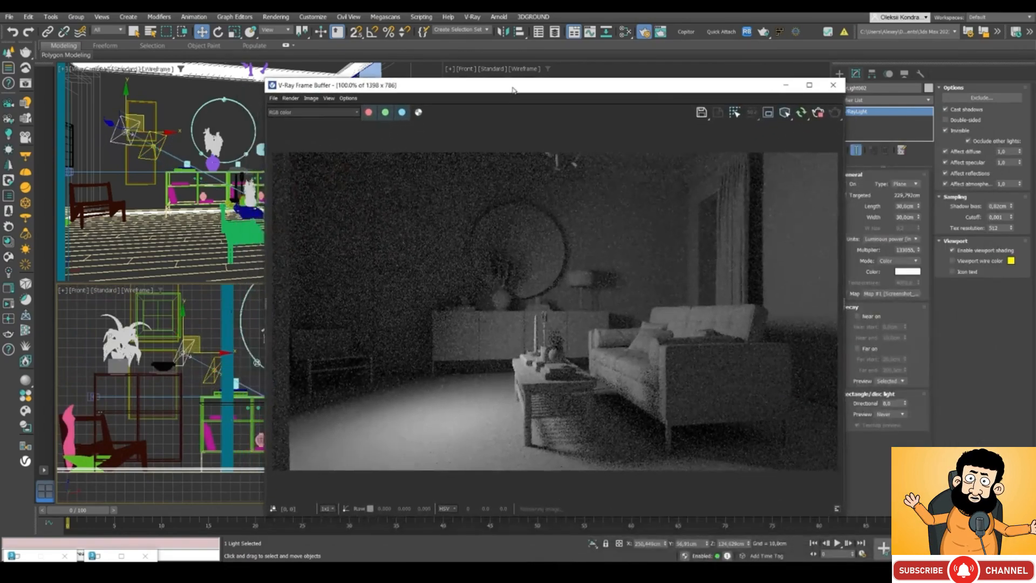
- Toggle the cloned light's Occlude other lights option, and switch its Affect diffuse option off and back on
click(981, 142)
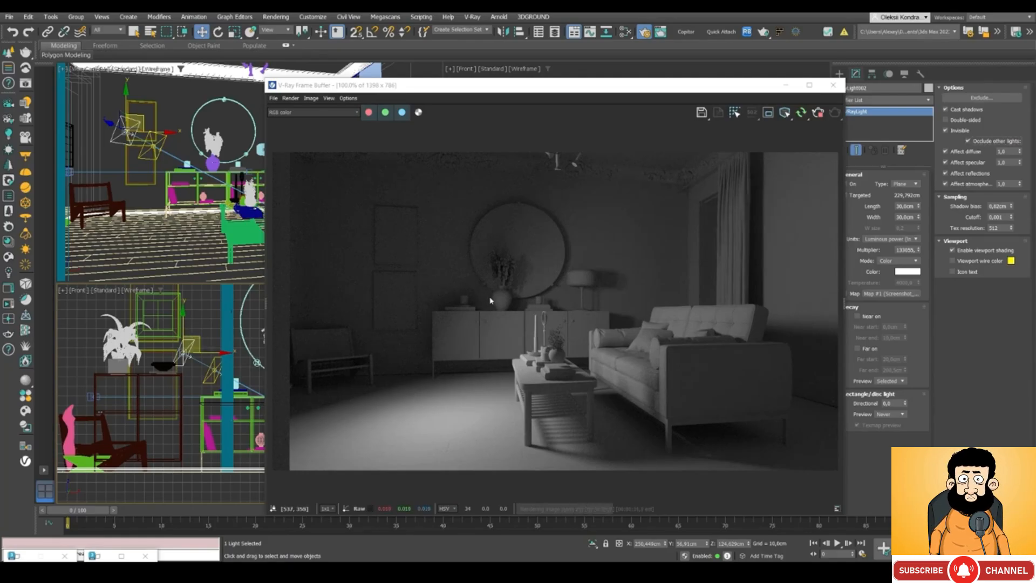
click(975, 141)
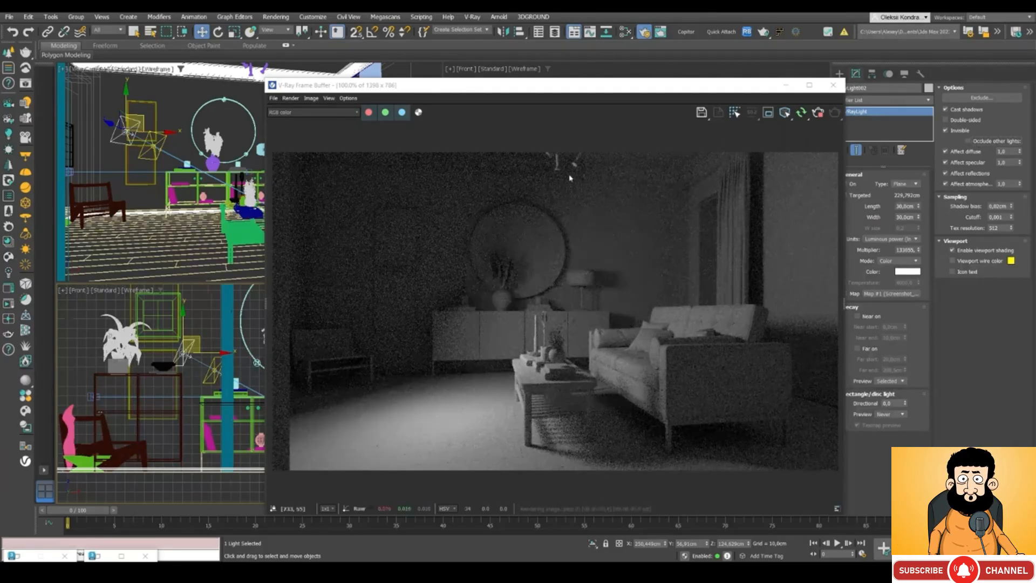
click(963, 152)
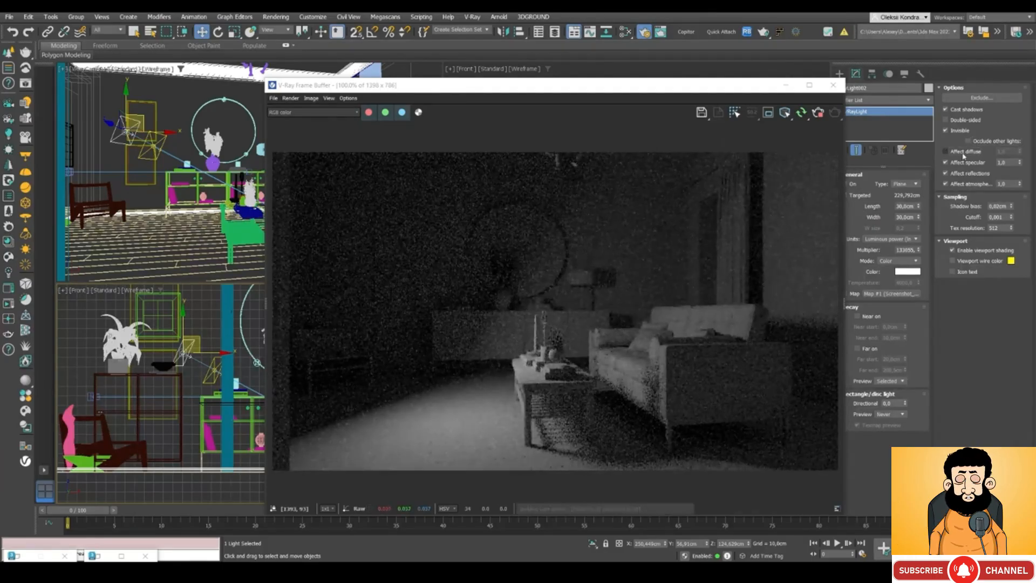
click(964, 153)
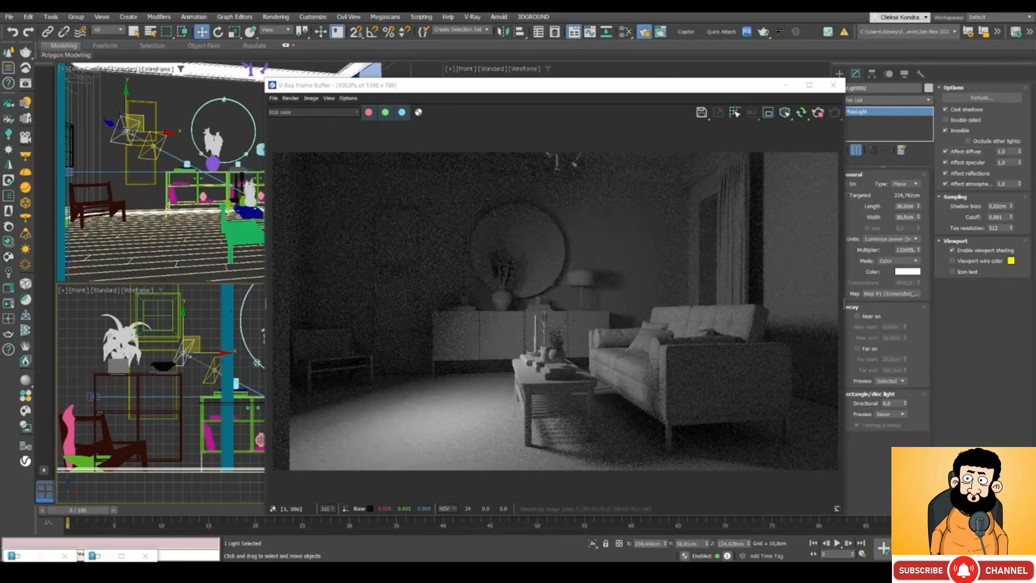
- Remove the cloned plane light from the scene, keeping only the original one selected
click(200, 371)
click(187, 355)
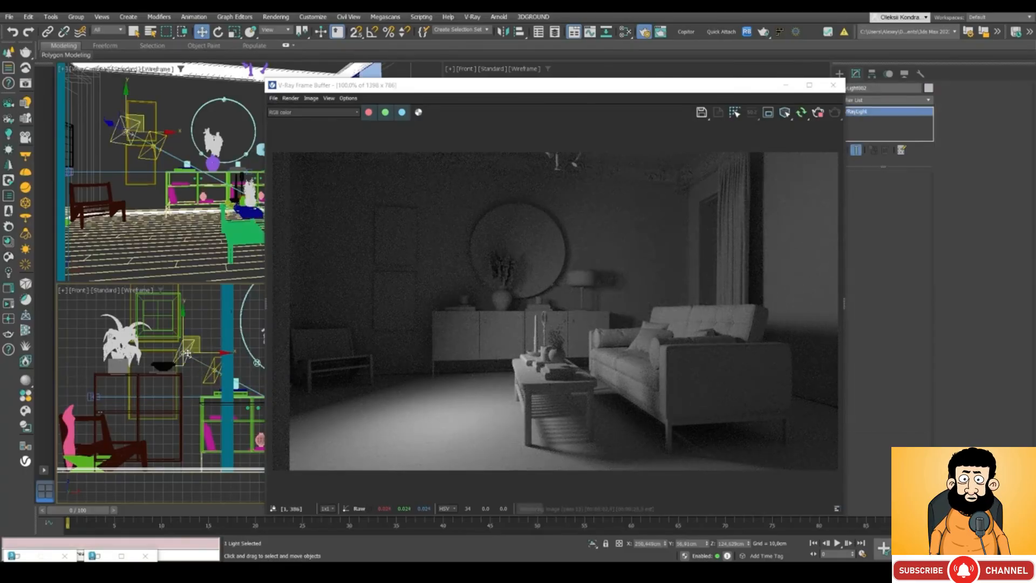
key(Delete)
key(ctrl+z)
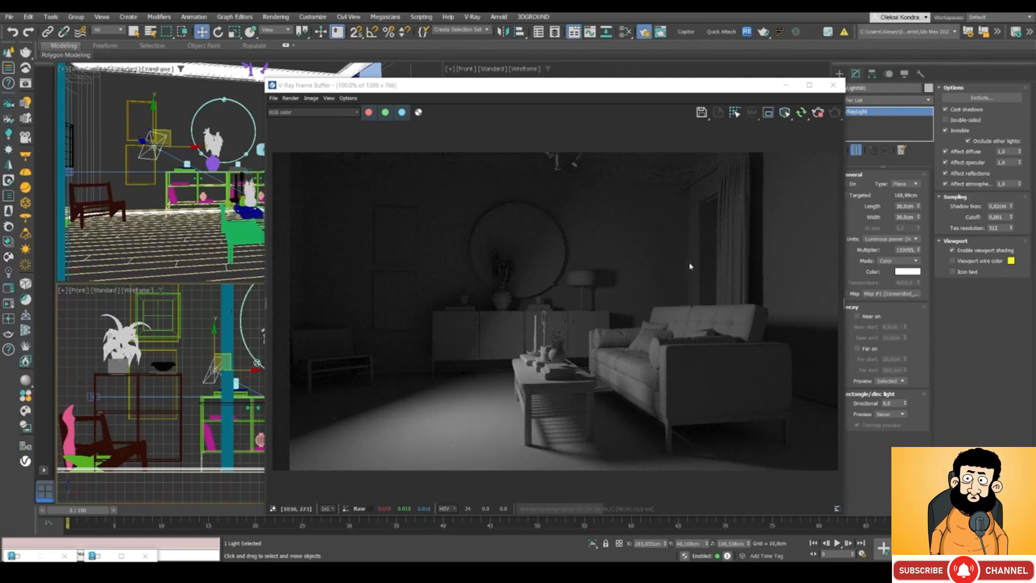
- Switch the original light's Affect diffuse and Affect atmospherics options off and back on
click(975, 152)
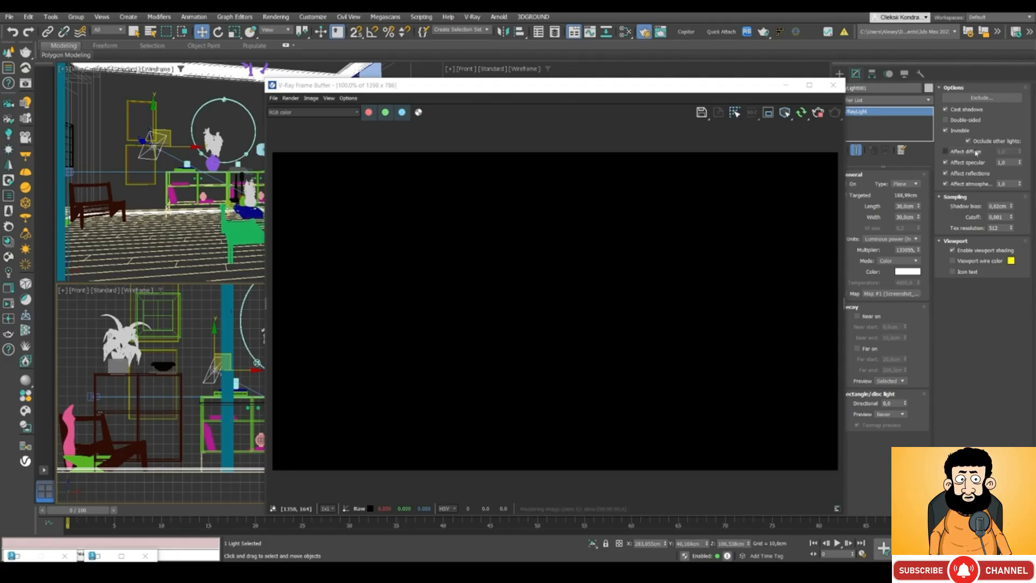
click(976, 153)
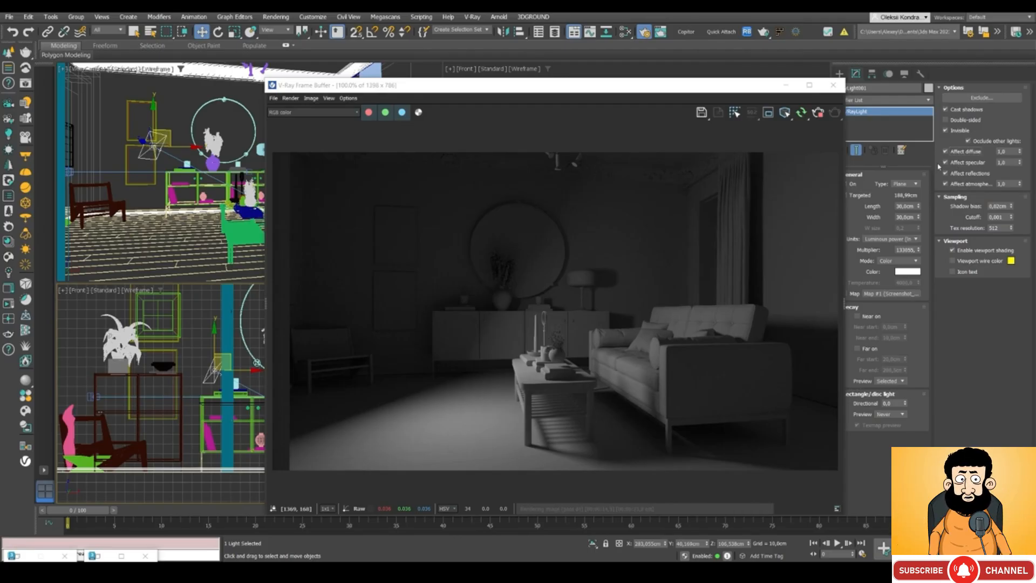
click(964, 186)
click(964, 186)
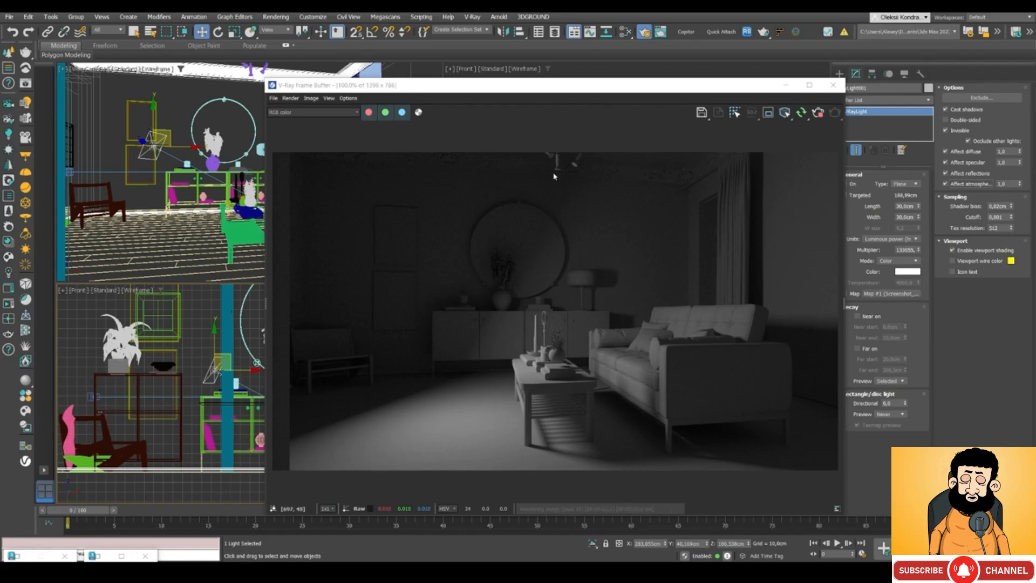
- Change the light's type from Plane to Sphere and turn off its Targeted option
drag(540, 90, 499, 88)
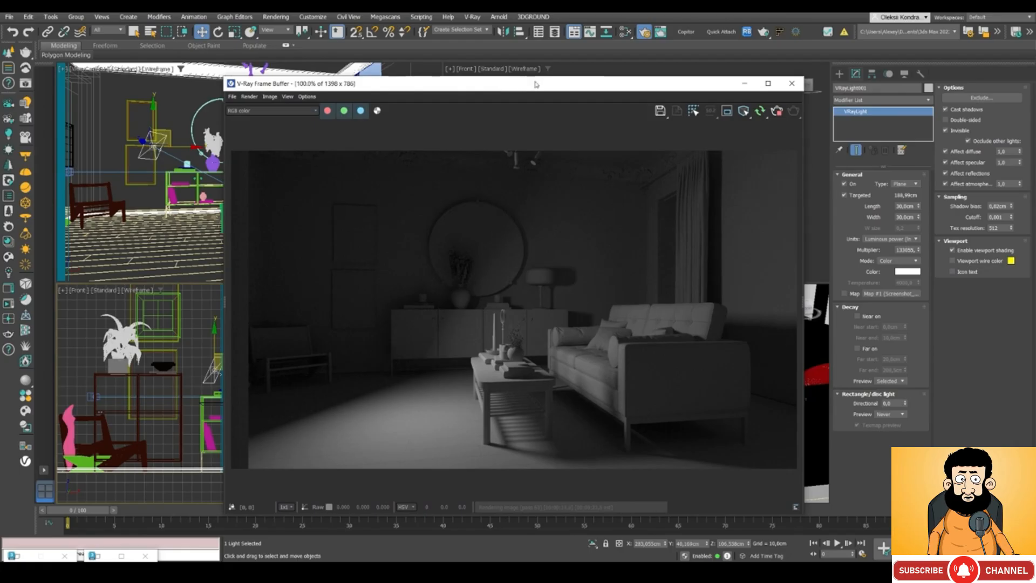
click(904, 184)
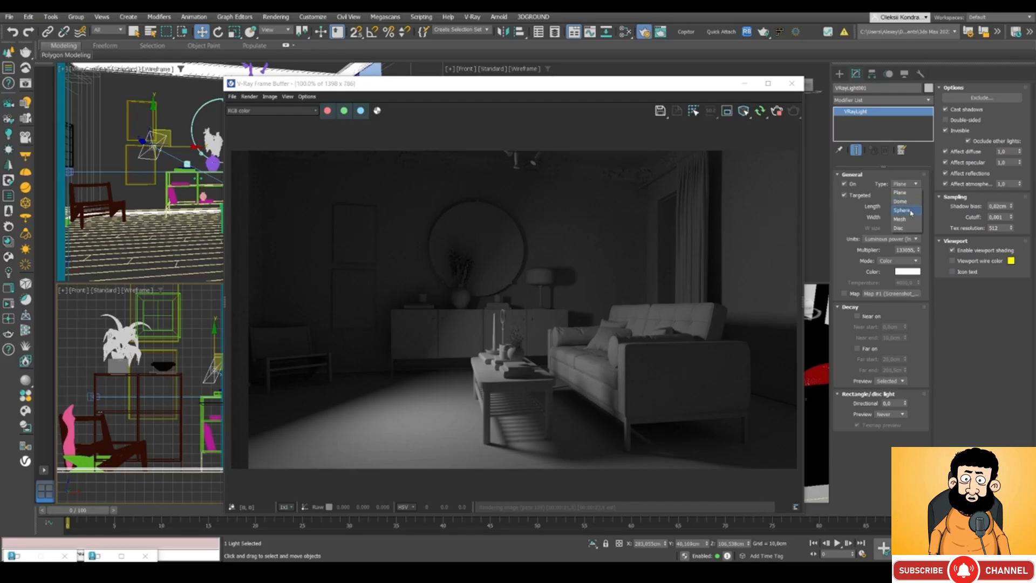
click(911, 210)
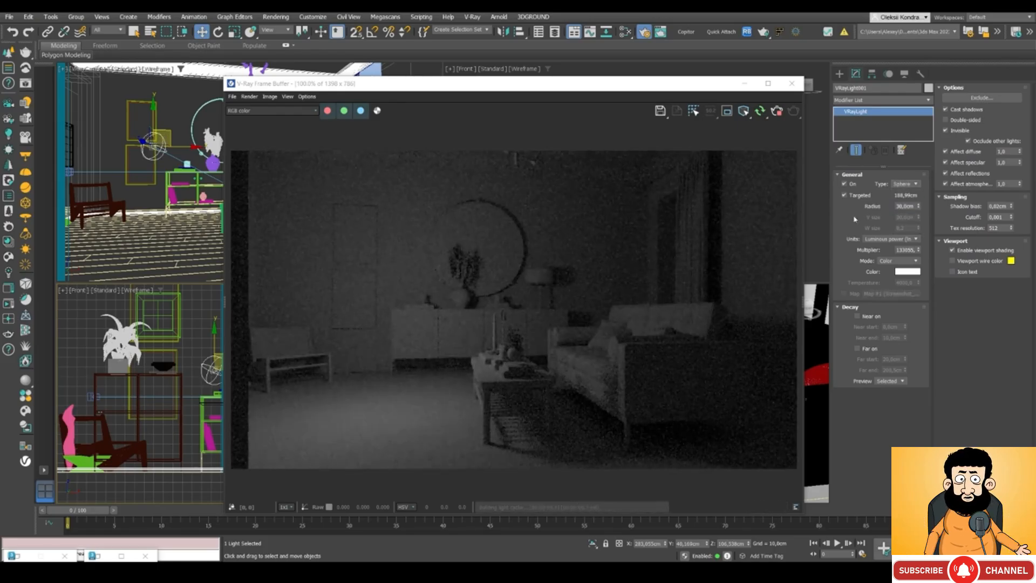
mouse_move(313, 85)
mouse_down()
mouse_move(378, 87)
mouse_move(384, 59)
mouse_move(320, 74)
mouse_up()
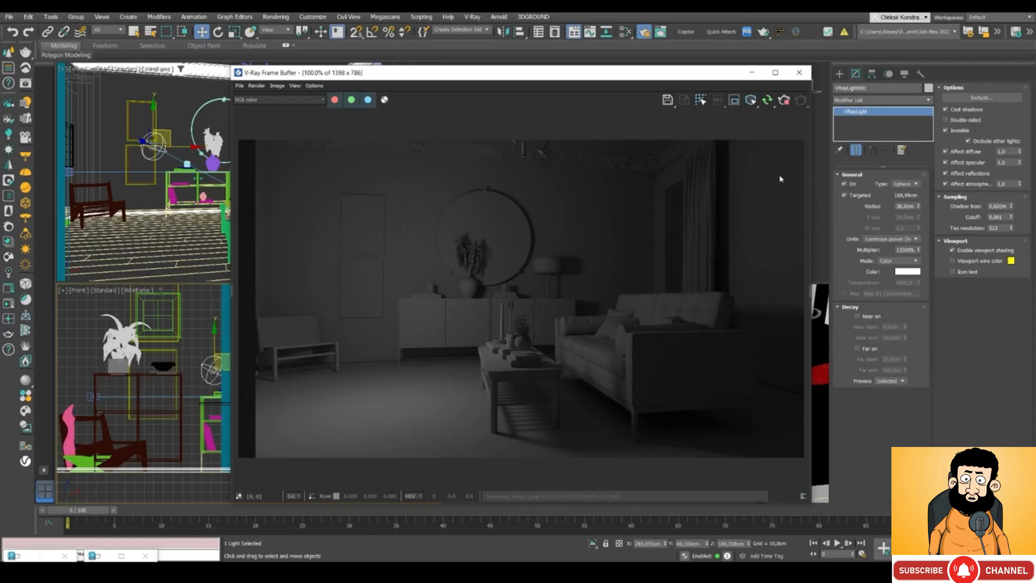
mouse_move(546, 76)
mouse_down()
mouse_move(696, 76)
mouse_move(557, 73)
mouse_up()
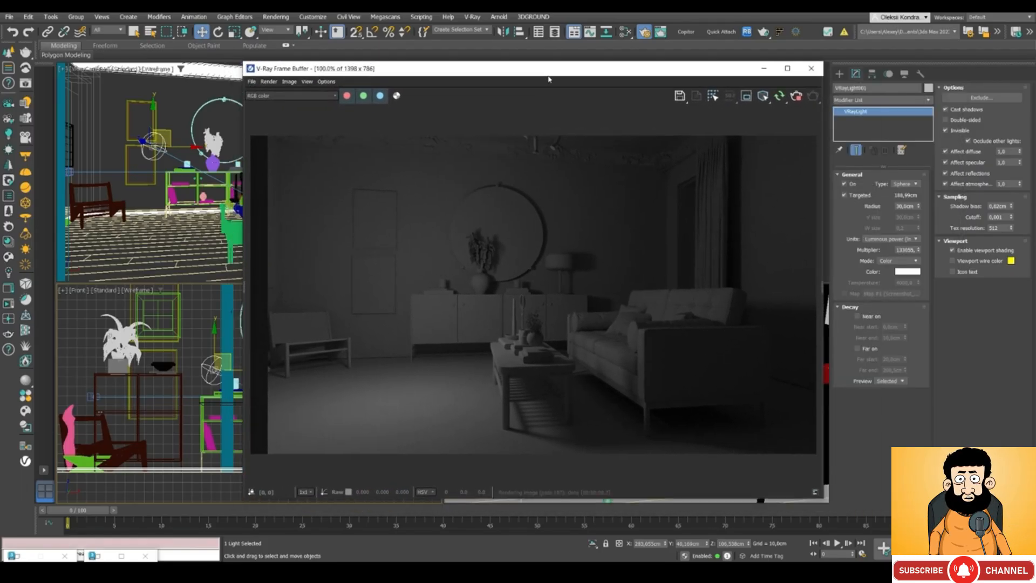
click(845, 196)
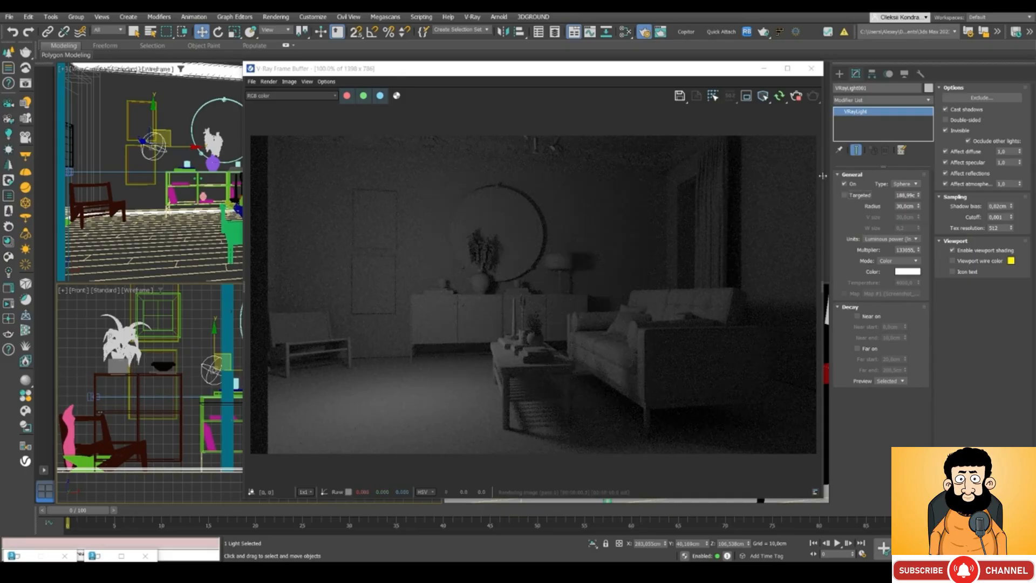
- Clone the sphere light as one independent copy at the table lamp on the sideboard, working in the Top view
drag(308, 68, 495, 63)
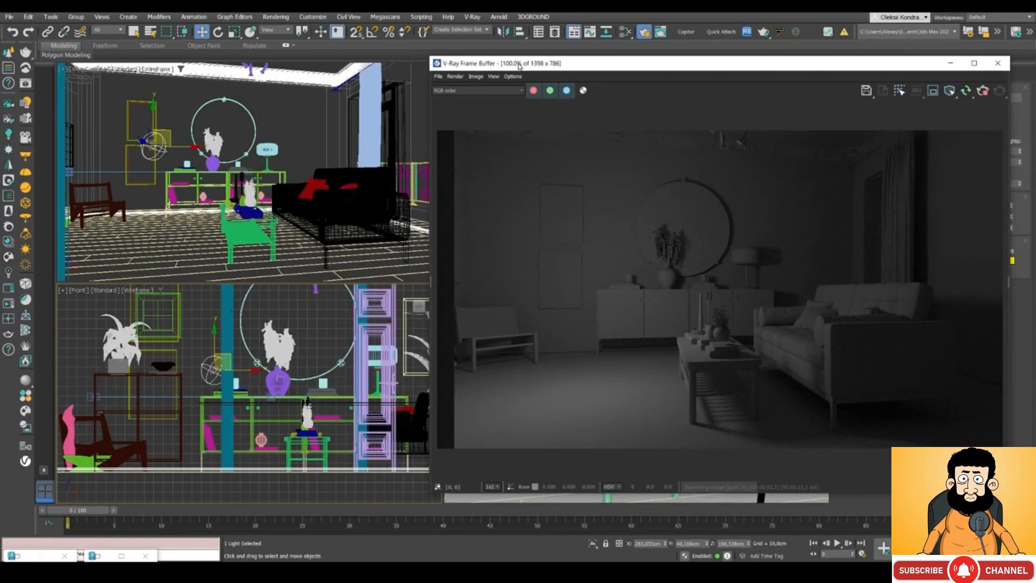
key(t)
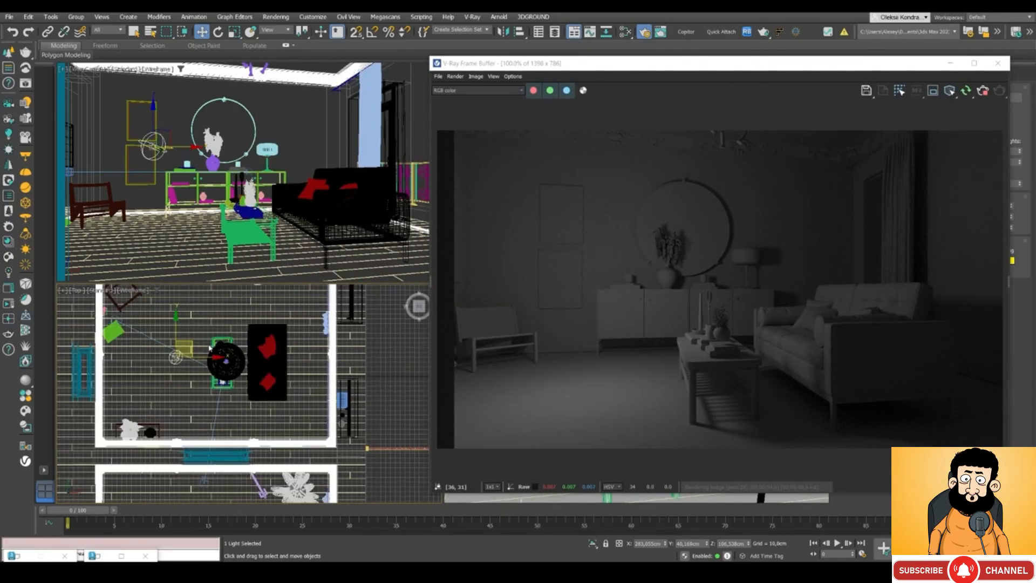
scroll(210, 348, down, 3)
scroll(209, 348, up, 2)
mouse_move(201, 348)
mouse_down()
mouse_move(225, 341)
mouse_move(200, 347)
mouse_up()
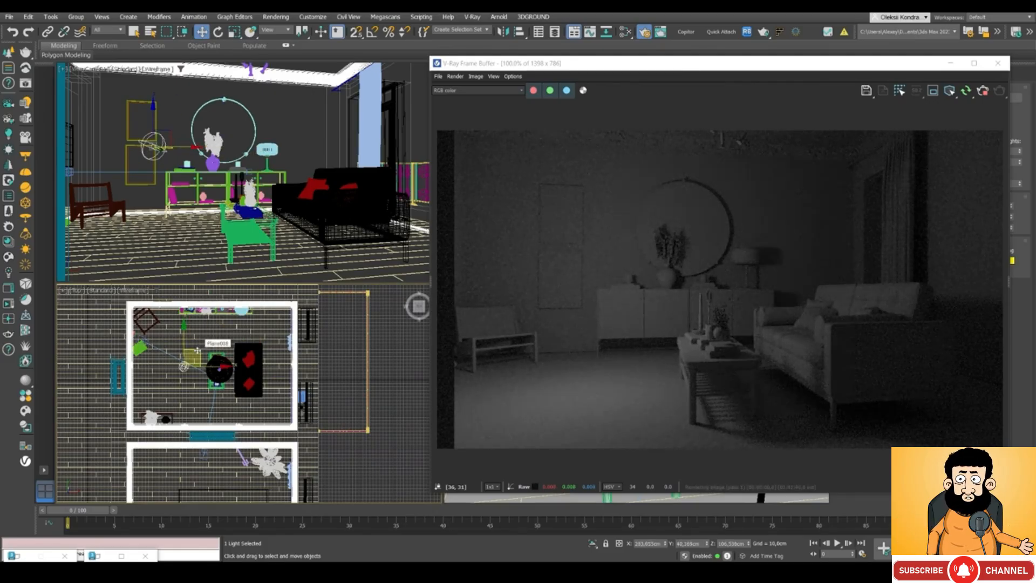
click(253, 300)
shift+drag(257, 294, 257, 291)
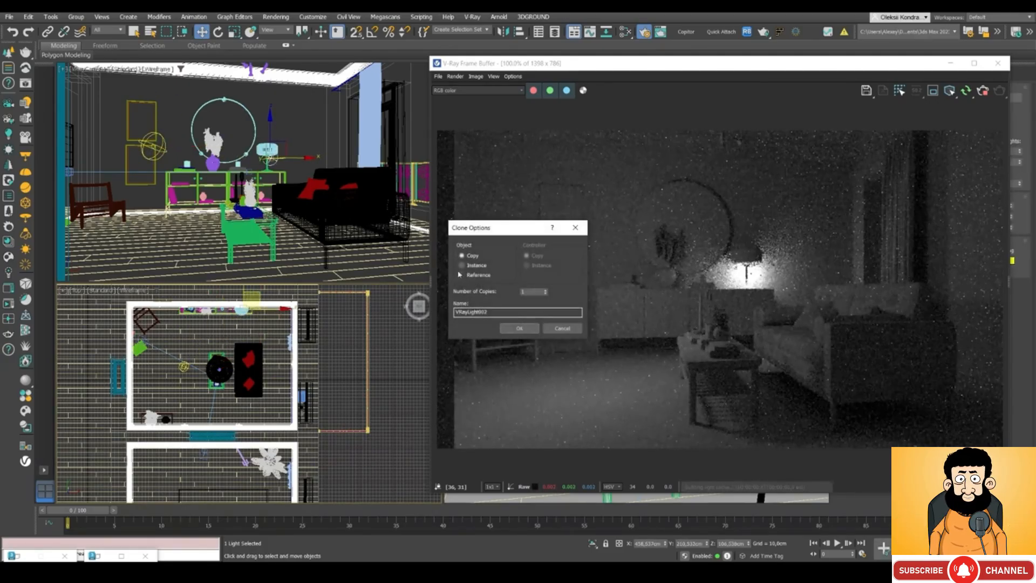
click(520, 327)
- Center the copied sphere light on the table lamp in the Top view and raise it into the lampshade in the Front view
scroll(241, 304, up, 10)
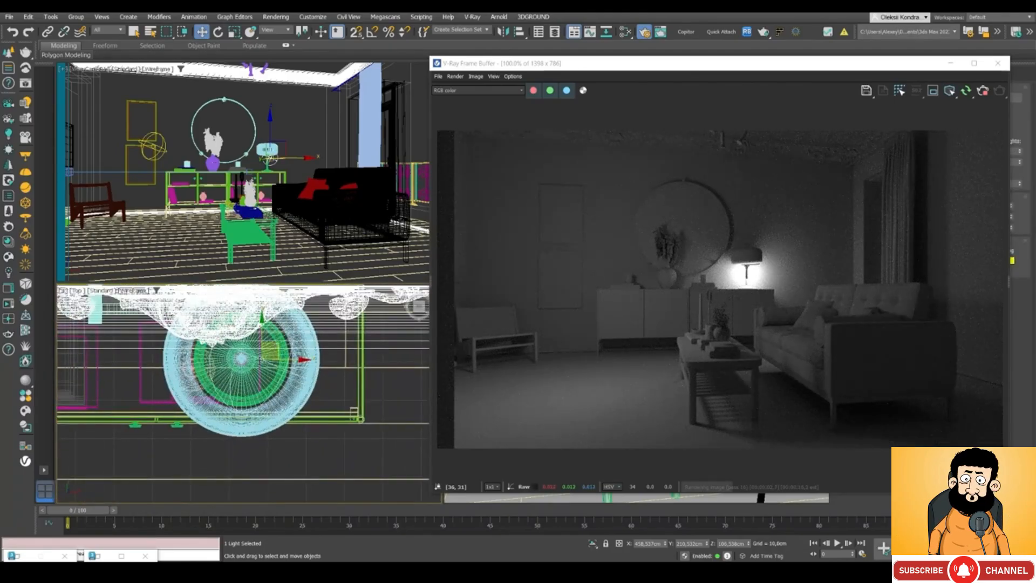
click(263, 351)
click(263, 351)
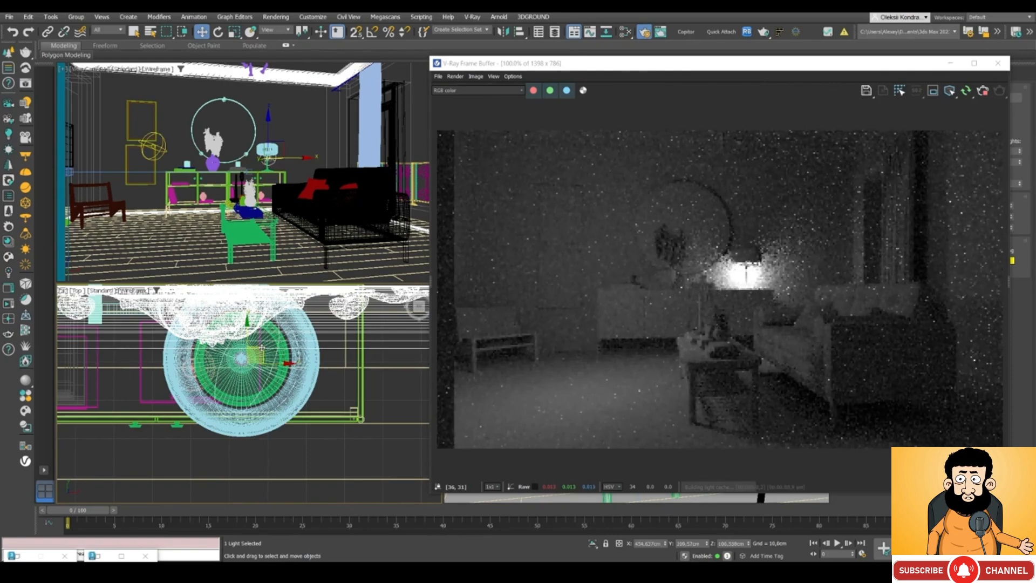
key(f)
scroll(270, 348, down, 4)
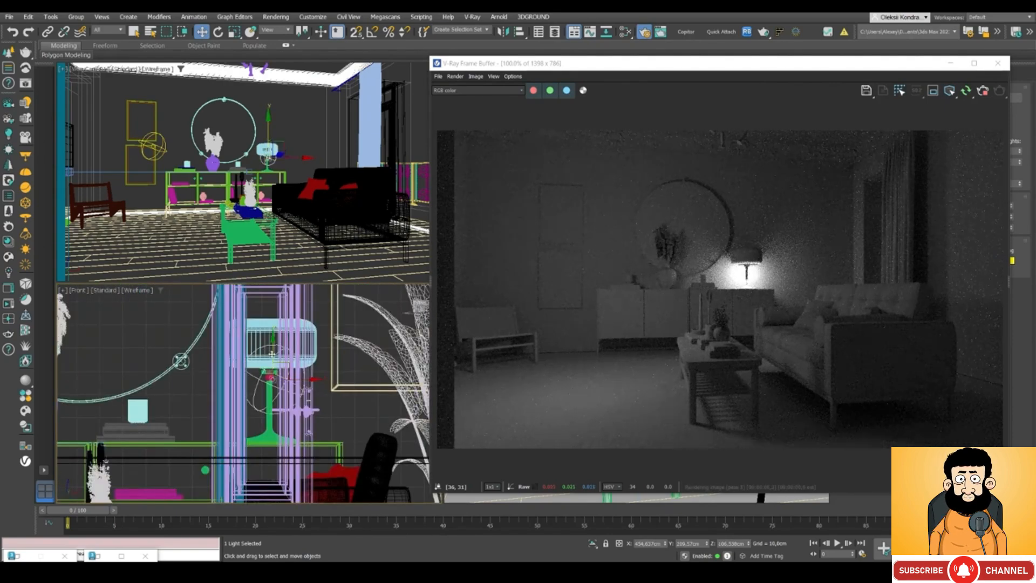
mouse_move(270, 330)
mouse_down()
mouse_move(270, 312)
mouse_move(273, 337)
mouse_up()
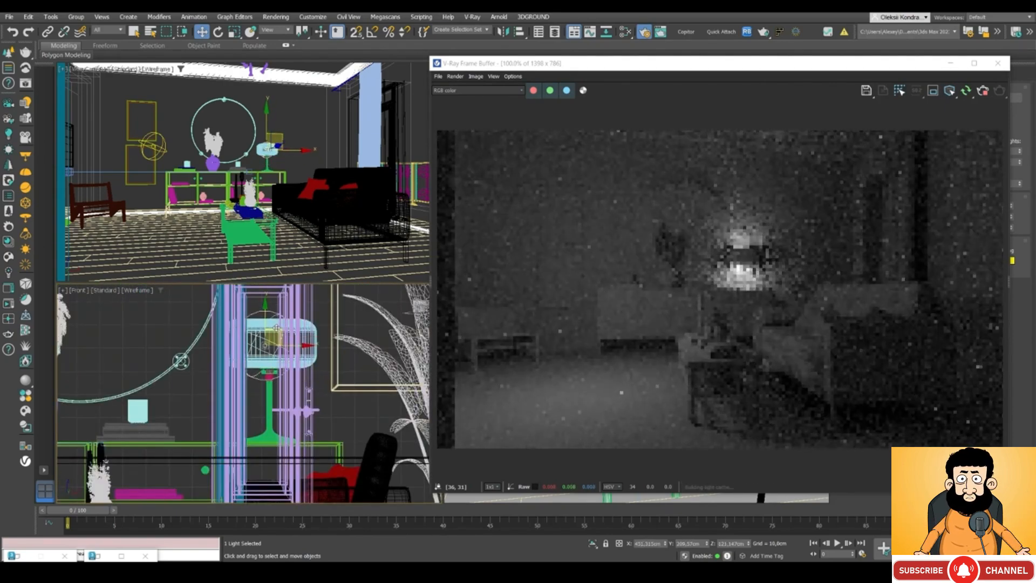
- Set the radius of the sphere light inside the lampshade to 3 cm
drag(657, 68, 436, 86)
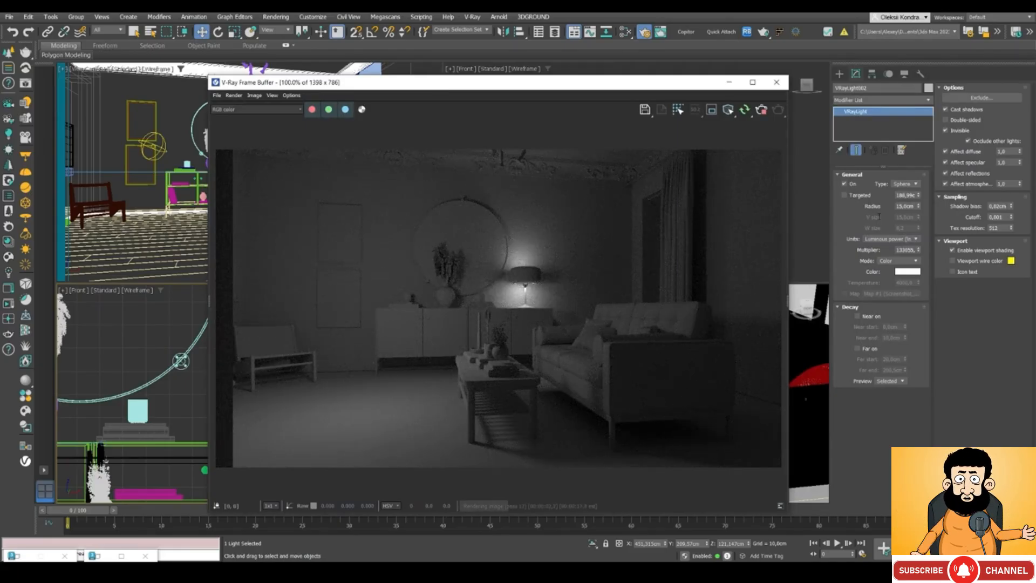
double_click(910, 207)
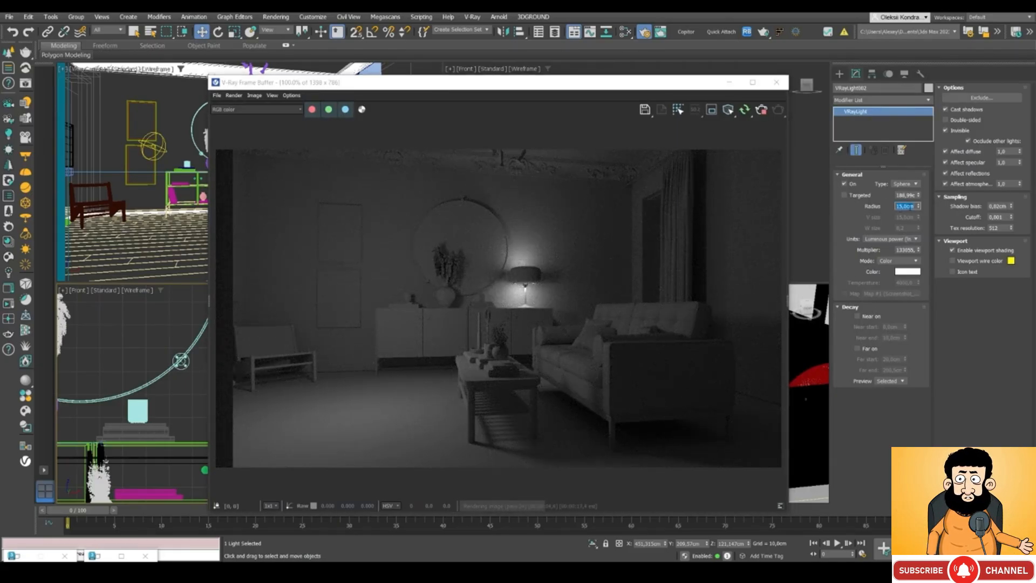
text(3)
key(Return)
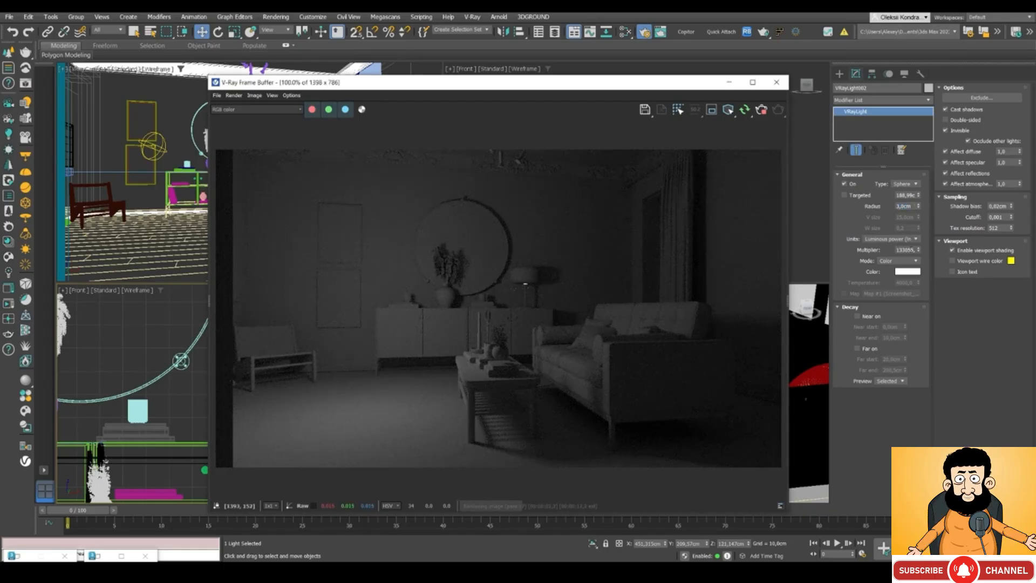
- Switch the lamp light's intensity units to Default (image) and raise its multiplier to about 39,700
click(890, 238)
click(876, 248)
double_click(901, 250)
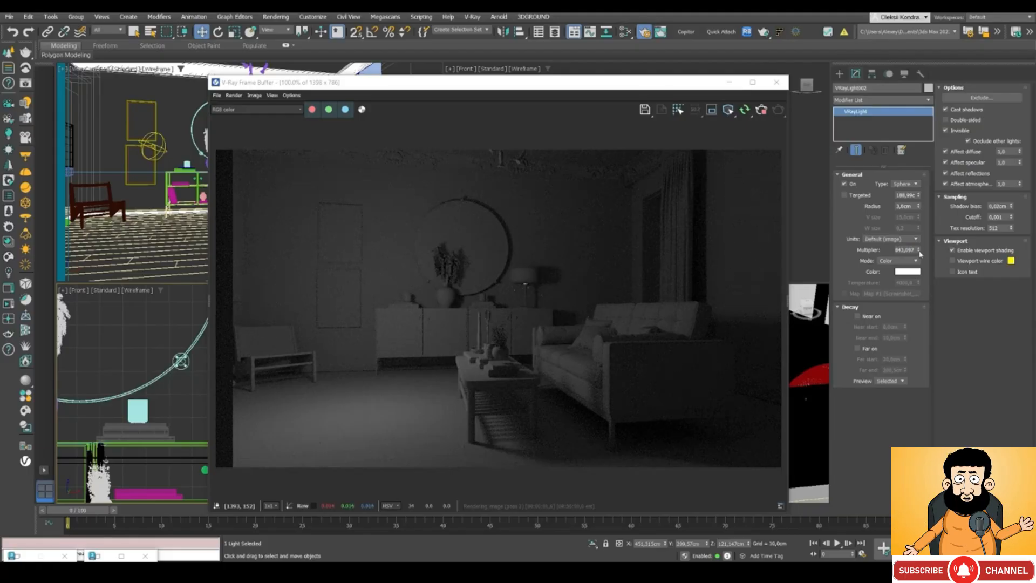
drag(918, 251, 917, 21)
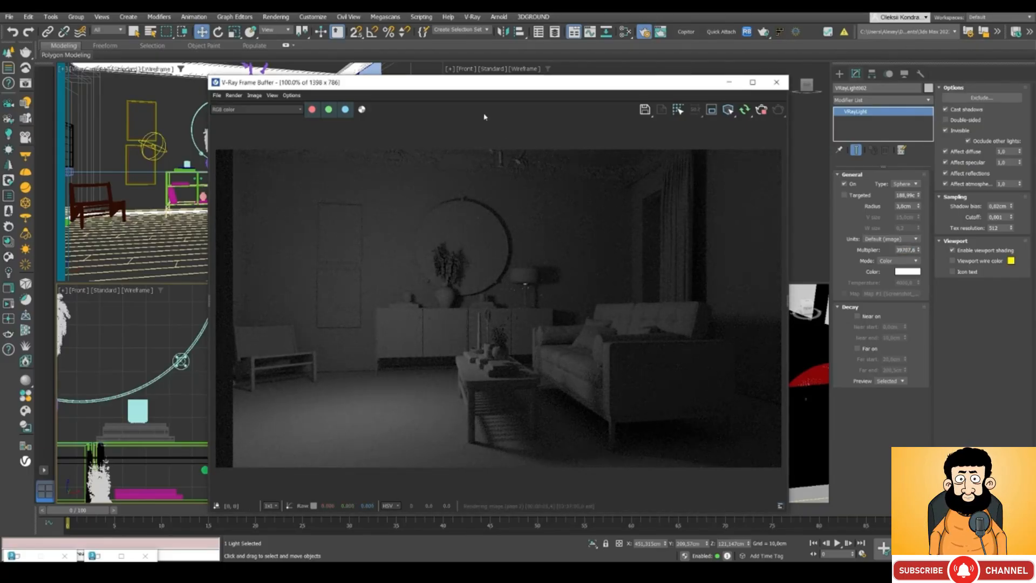
- Raise the sphere light out of the table lamp's shade to about 26 cm higher and reduce its multiplier to about 3,970
drag(447, 83, 582, 79)
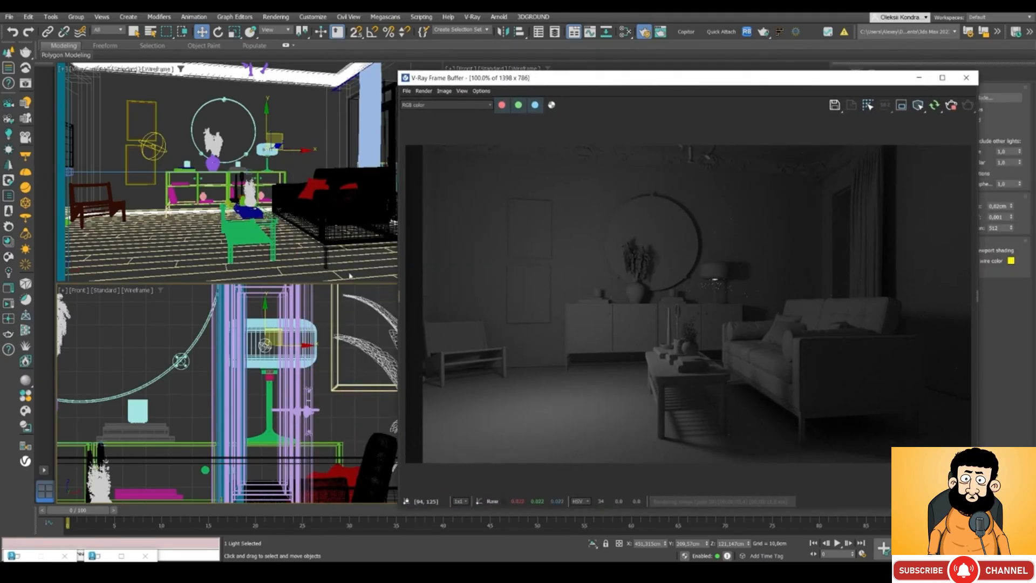
drag(279, 330, 300, 271)
drag(594, 78, 370, 92)
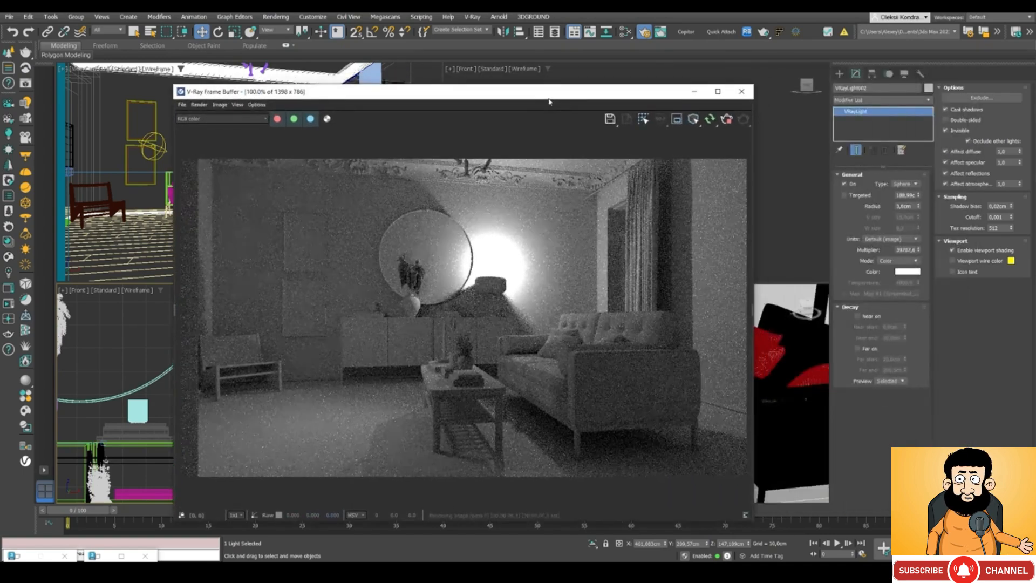
right_click(918, 249)
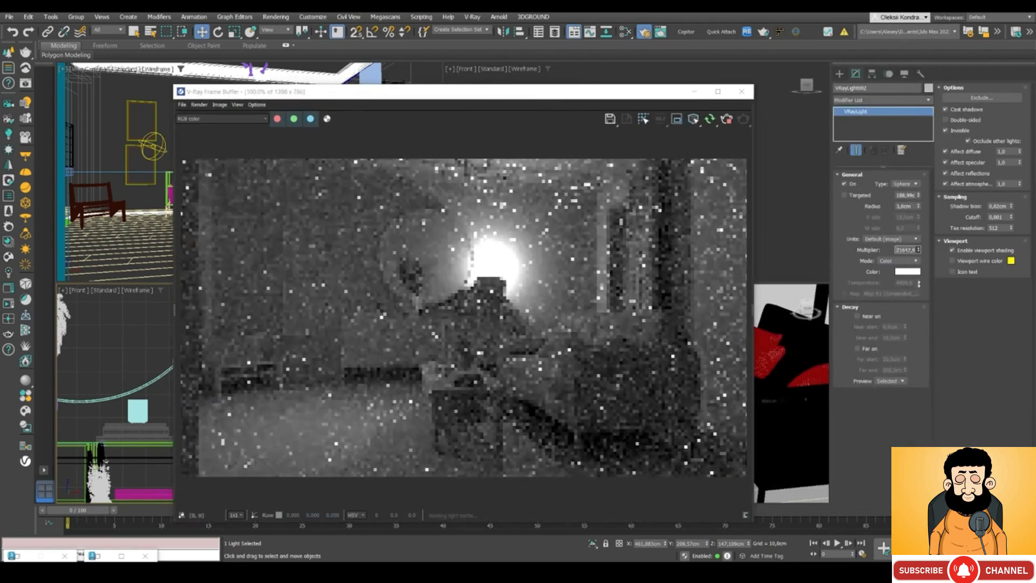
drag(915, 310, 917, 305)
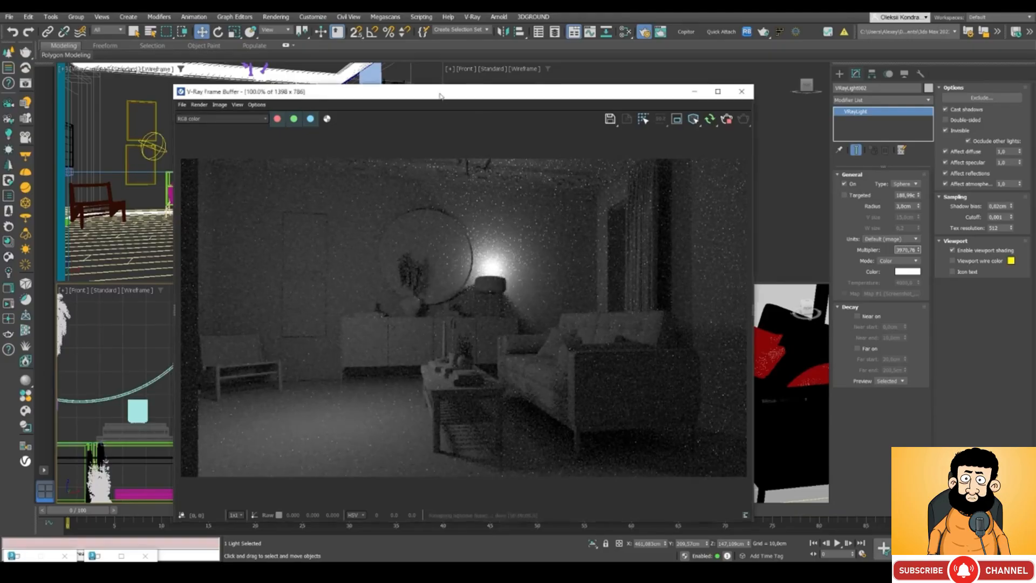
drag(437, 91, 643, 73)
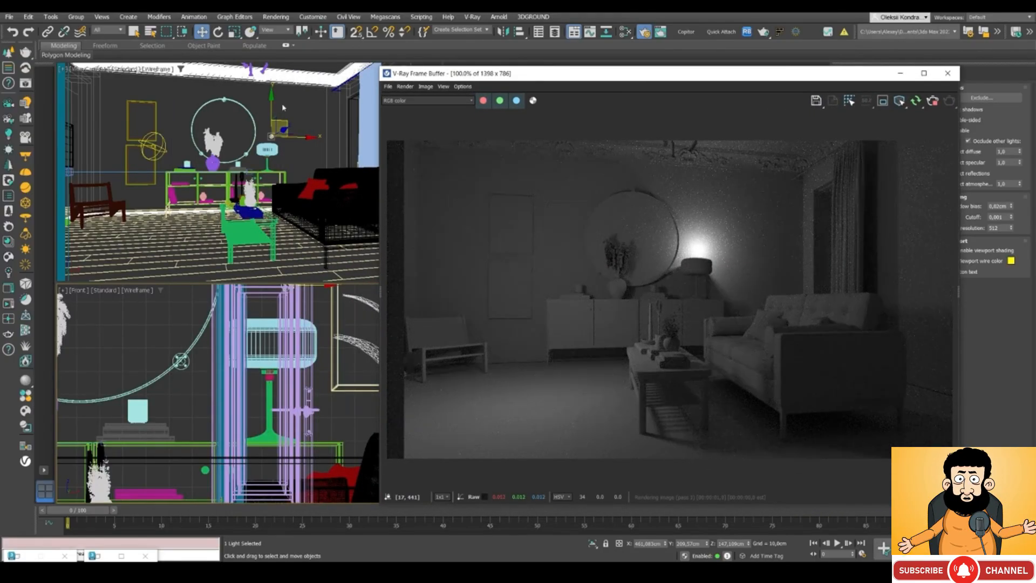
drag(786, 76, 602, 79)
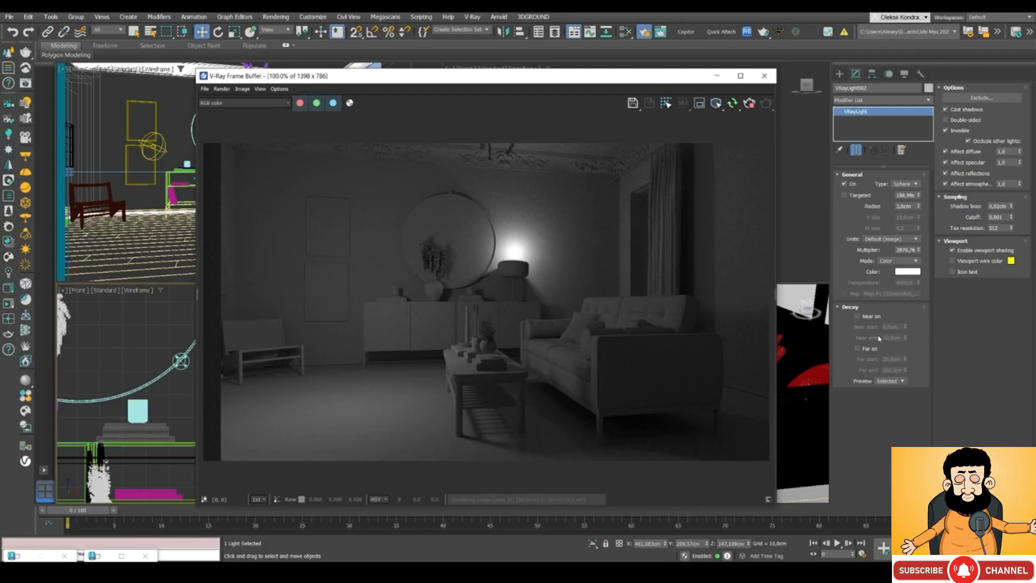
- Delete both sphere lights, the one above the table lamp and the one beside the wall frames
drag(406, 80, 486, 65)
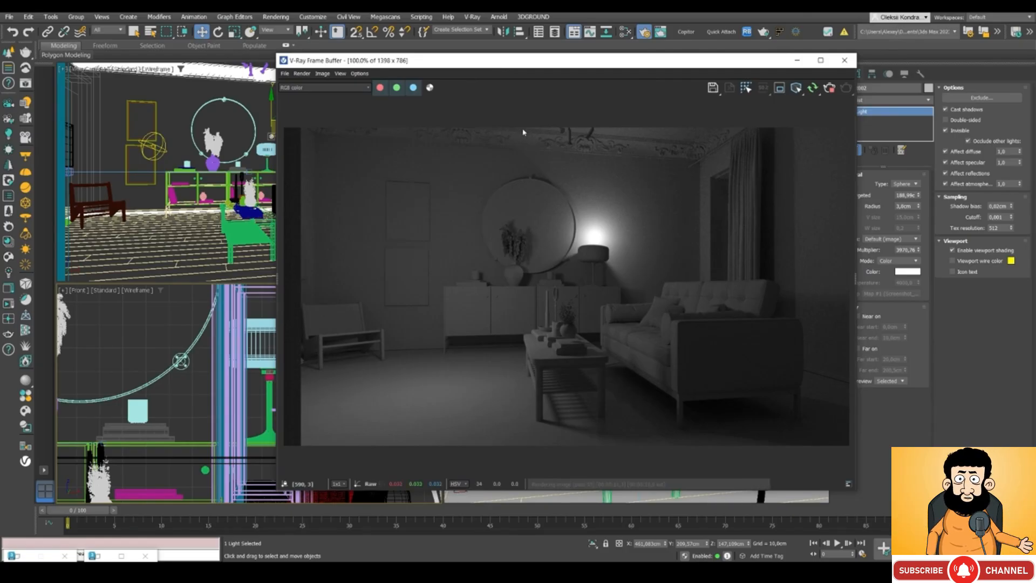
click(263, 124)
click(272, 136)
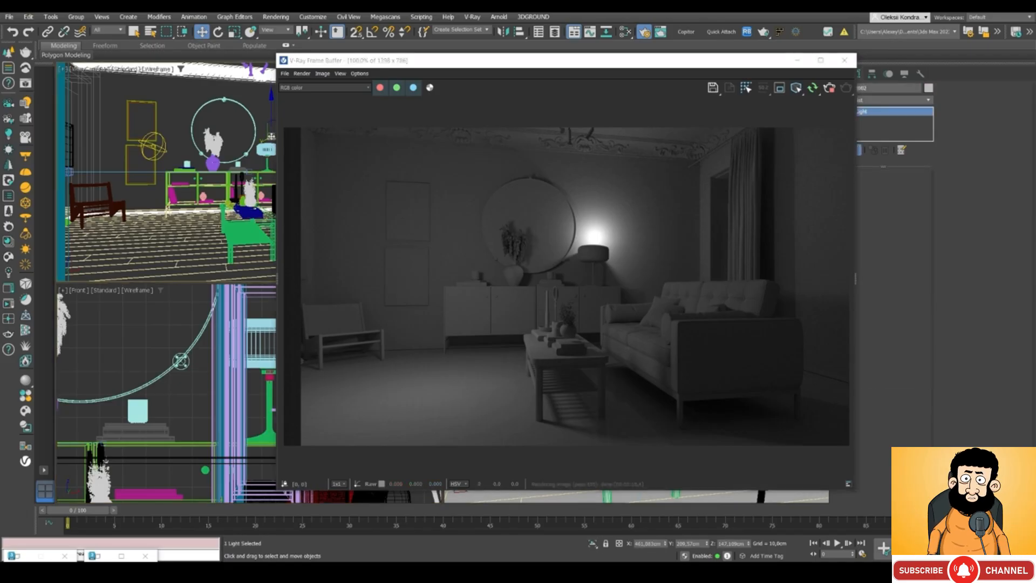
key(Delete)
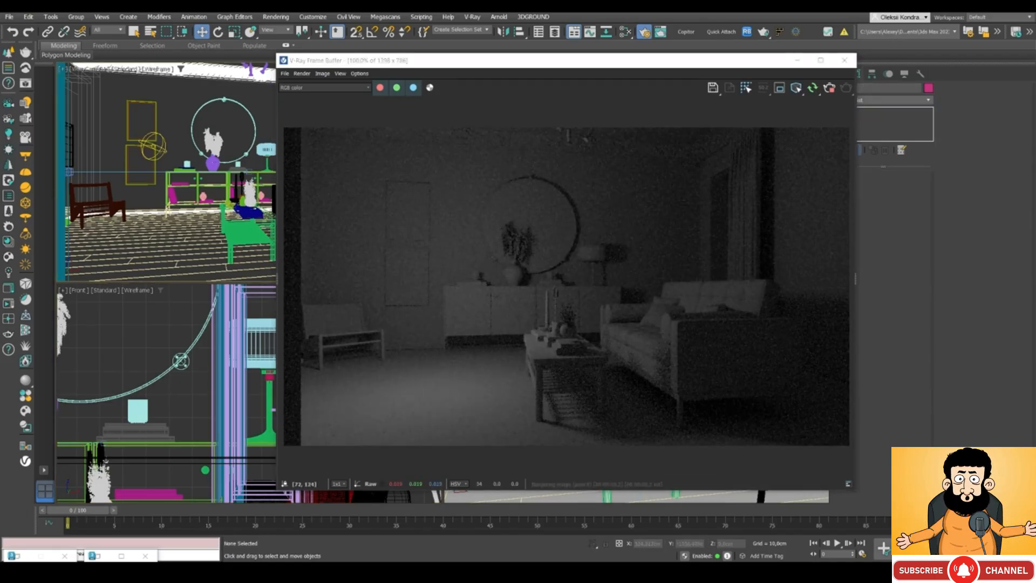
click(154, 146)
key(Delete)
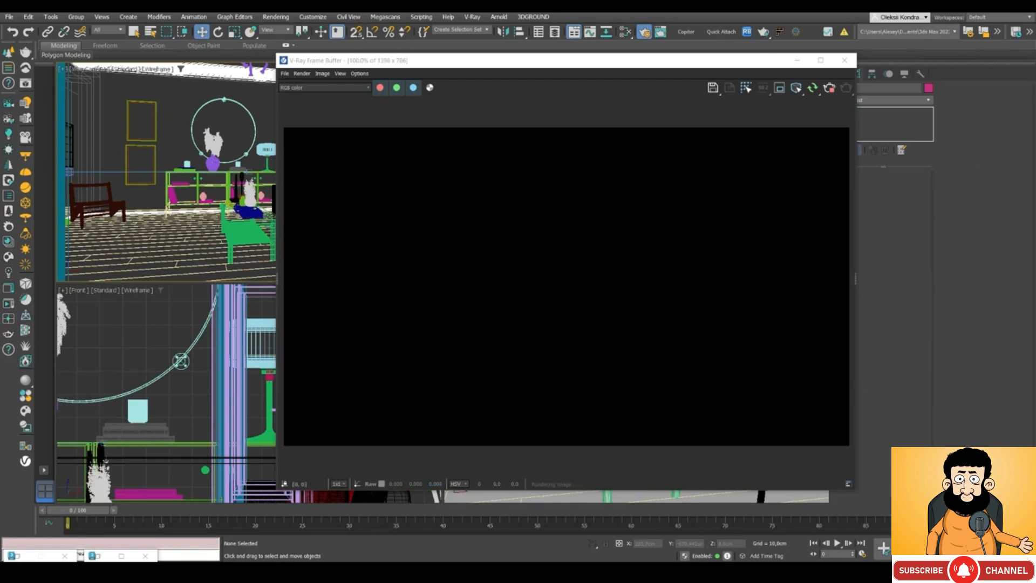
- Create a VRayLight of type Dome on the living room floor in the camera view
drag(757, 65, 710, 46)
click(857, 138)
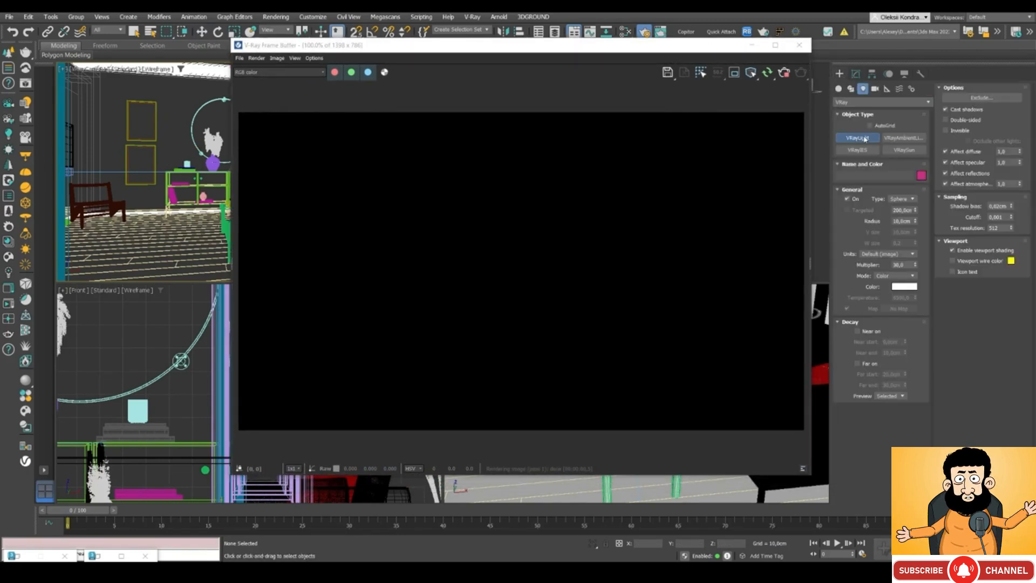
click(901, 199)
click(897, 215)
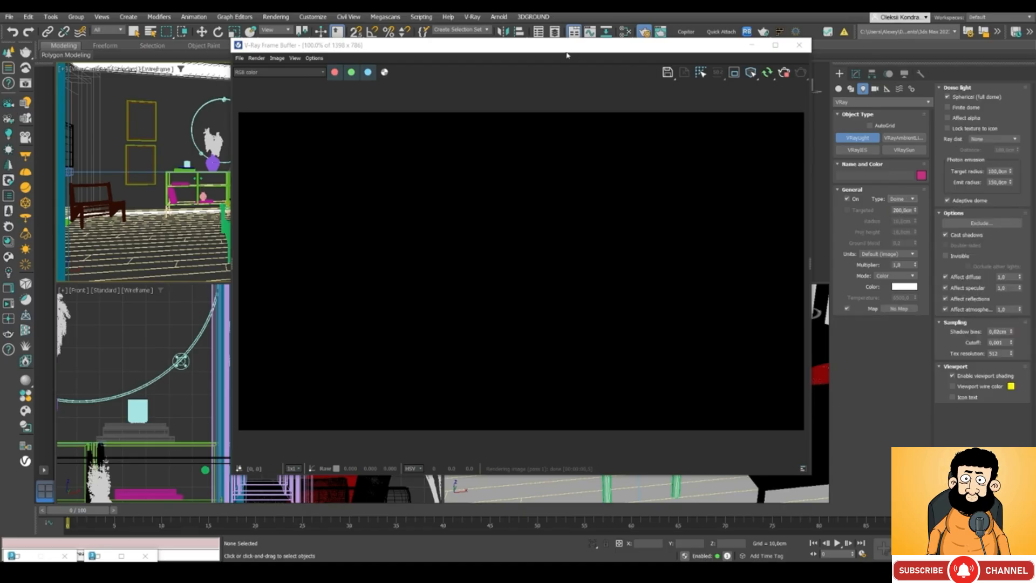
drag(556, 47, 755, 72)
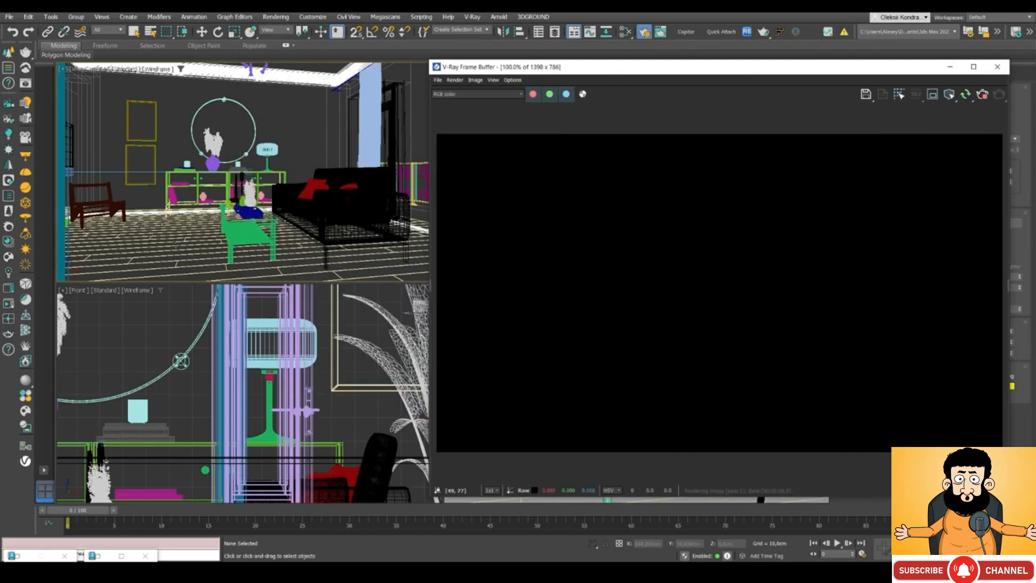
click(180, 241)
- Set the dome light's multiplier to 100
drag(582, 70, 425, 86)
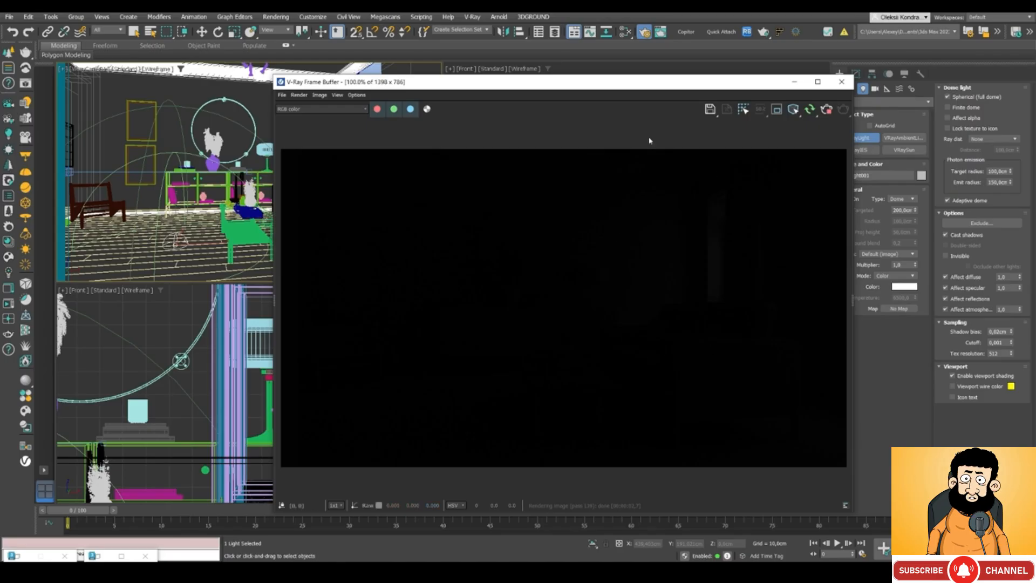
drag(604, 83, 598, 85)
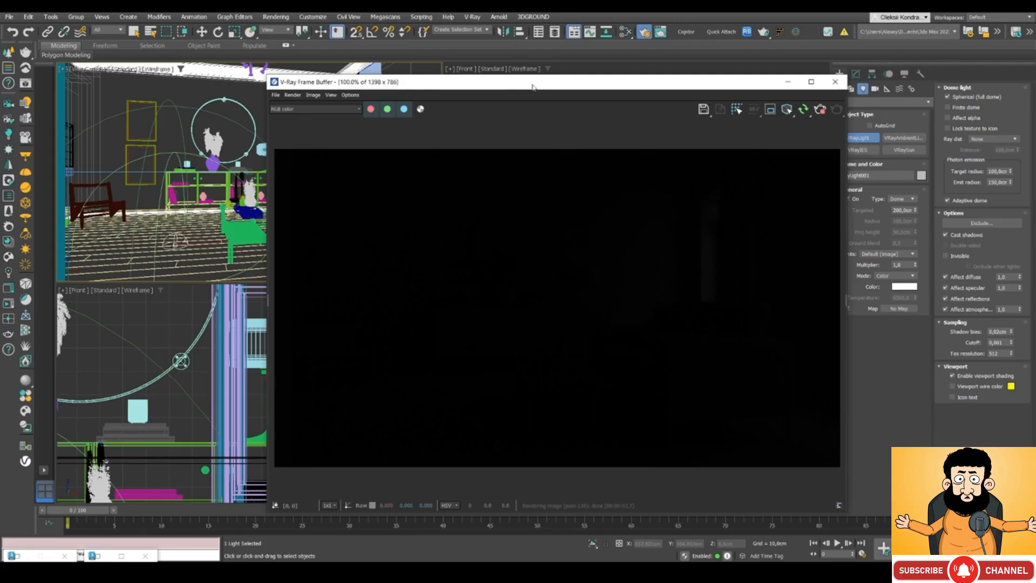
drag(532, 87, 508, 90)
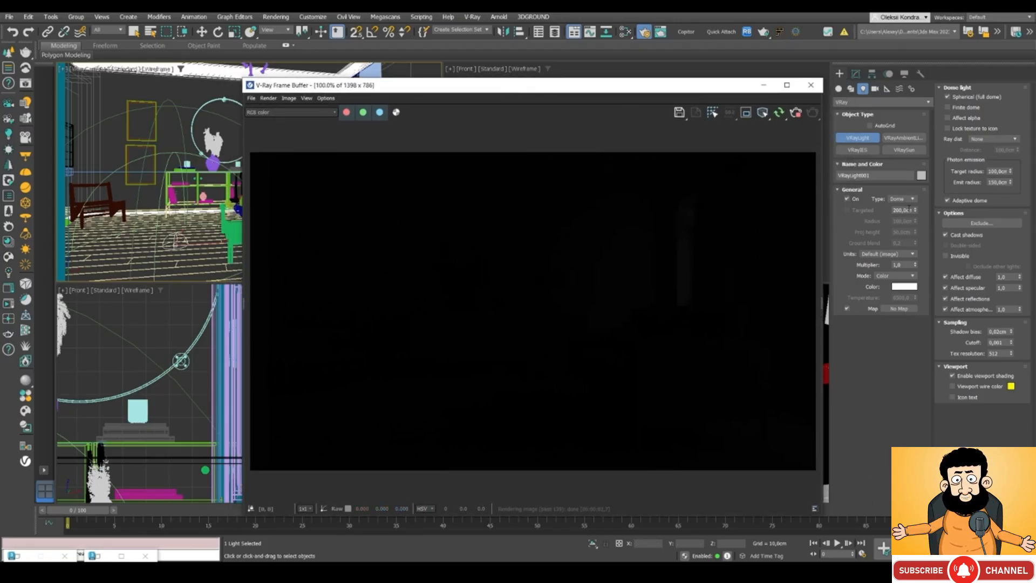
drag(916, 264, 891, 45)
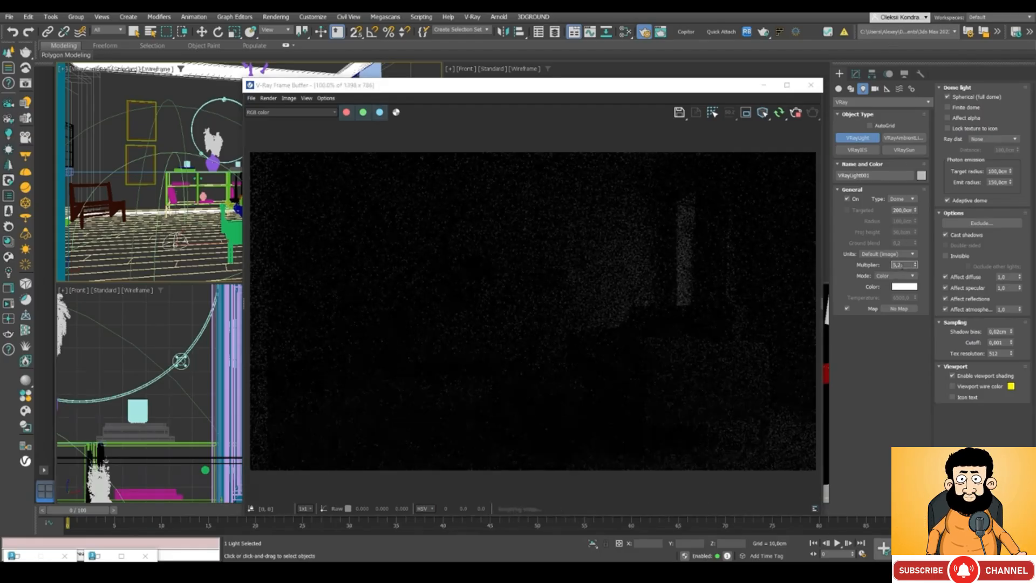
double_click(902, 265)
key(Return)
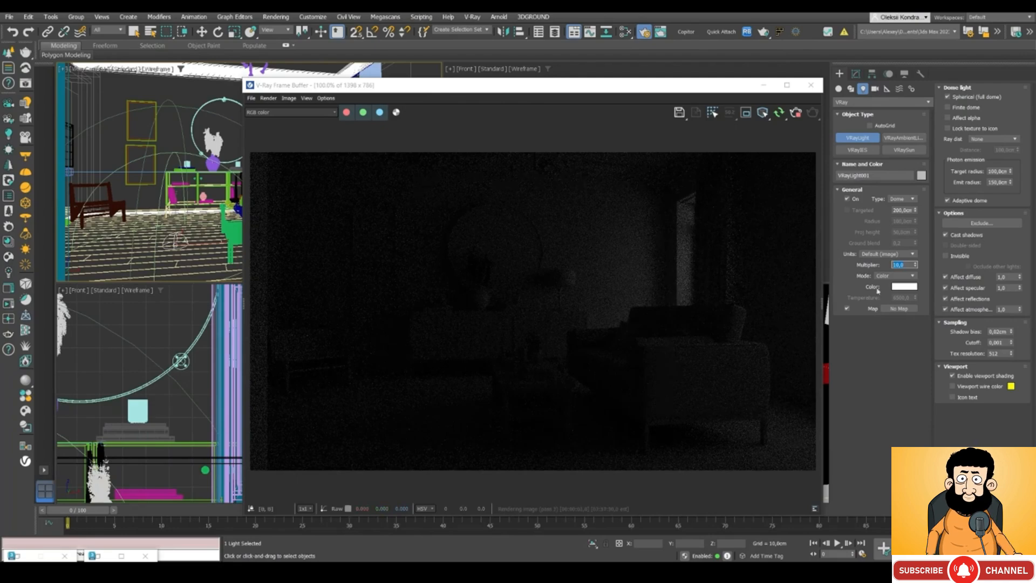
text(100)
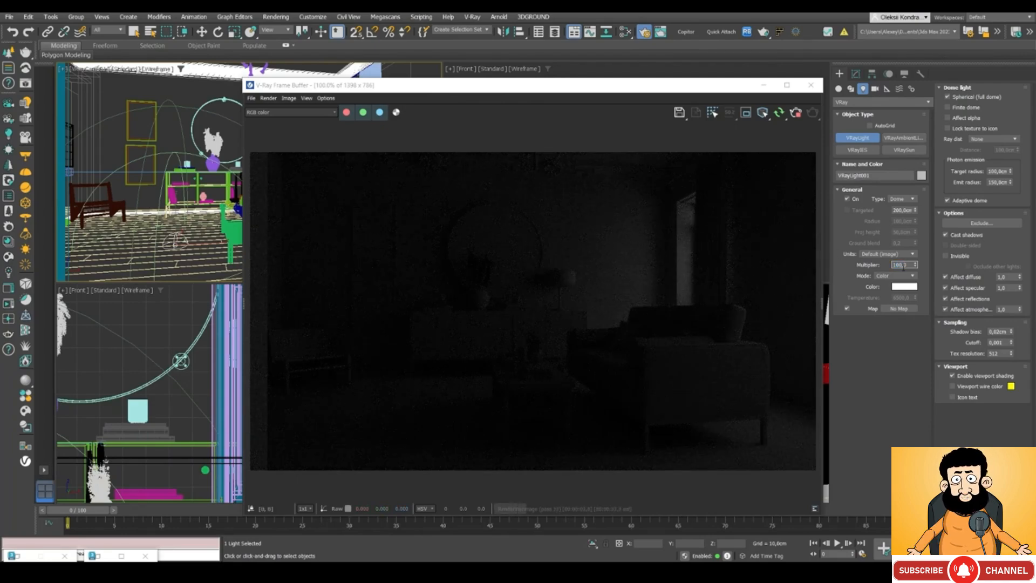
key(Return)
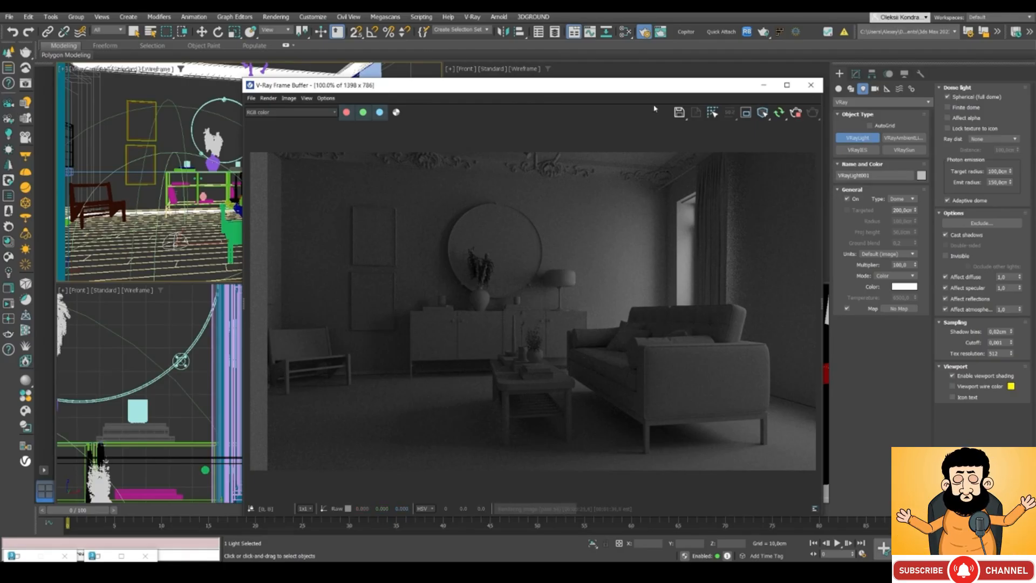
- Delete the panel object covering the window opening so the dome light can enter the room
drag(653, 85, 687, 187)
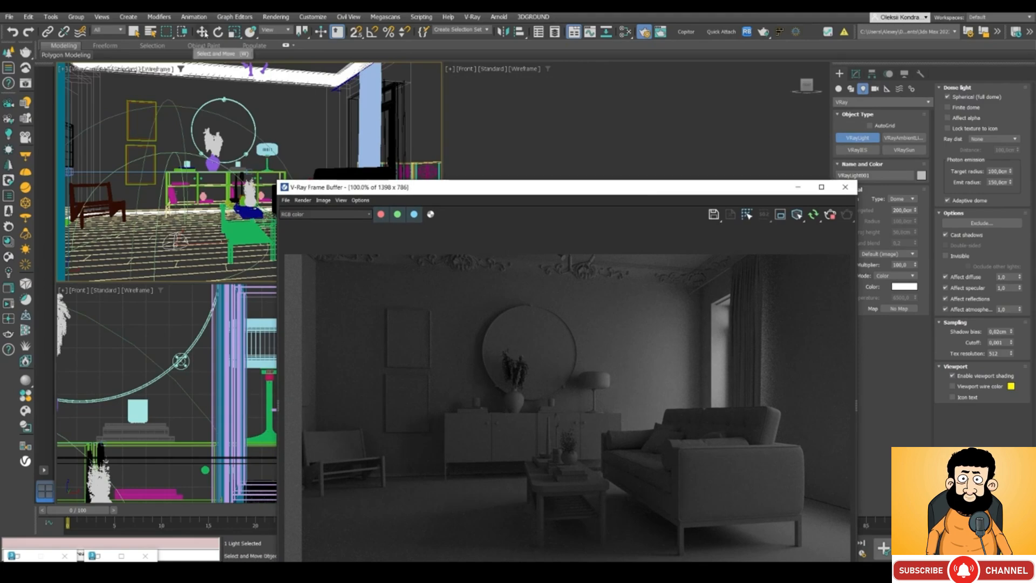
click(372, 102)
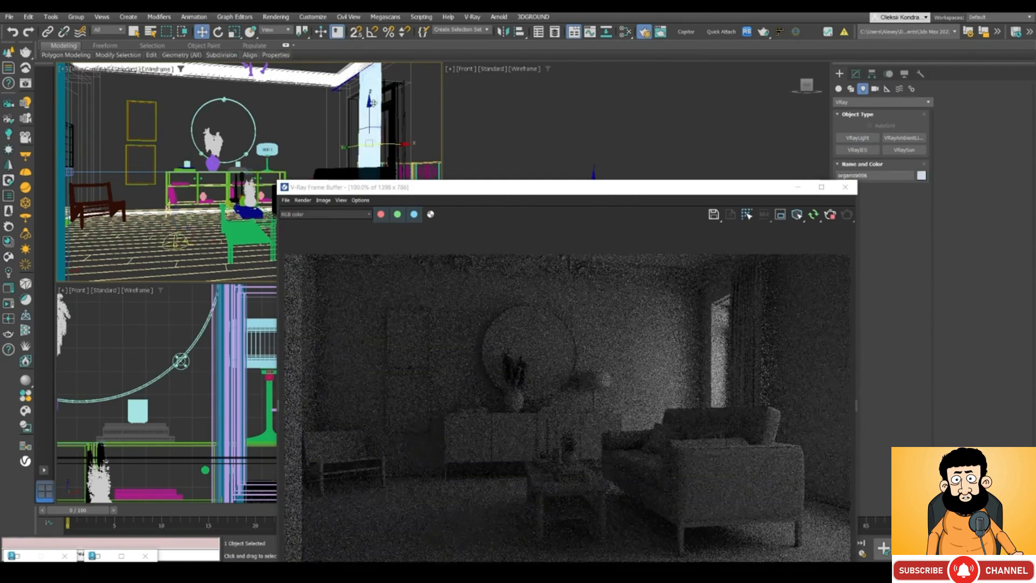
key(Delete)
drag(525, 187, 493, 81)
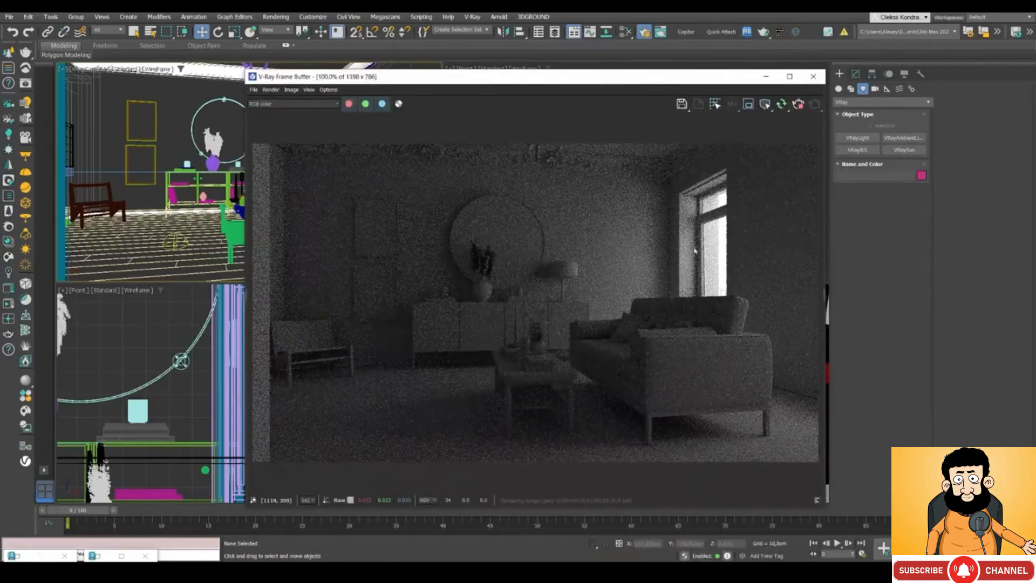
- Limit the selection filter to Lights, select the dome light on the floor and open its parameters for modification
drag(555, 81, 615, 74)
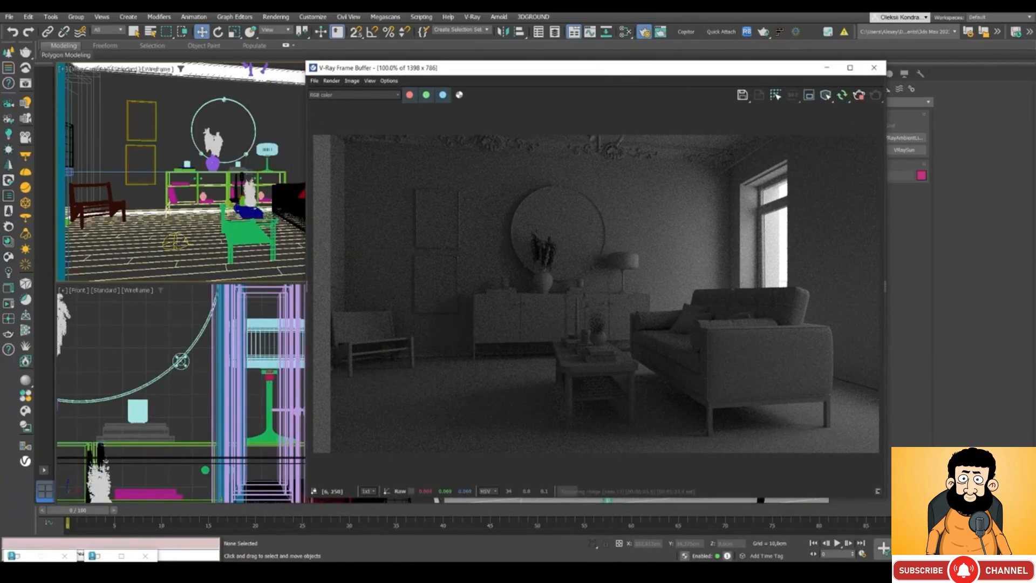
click(183, 246)
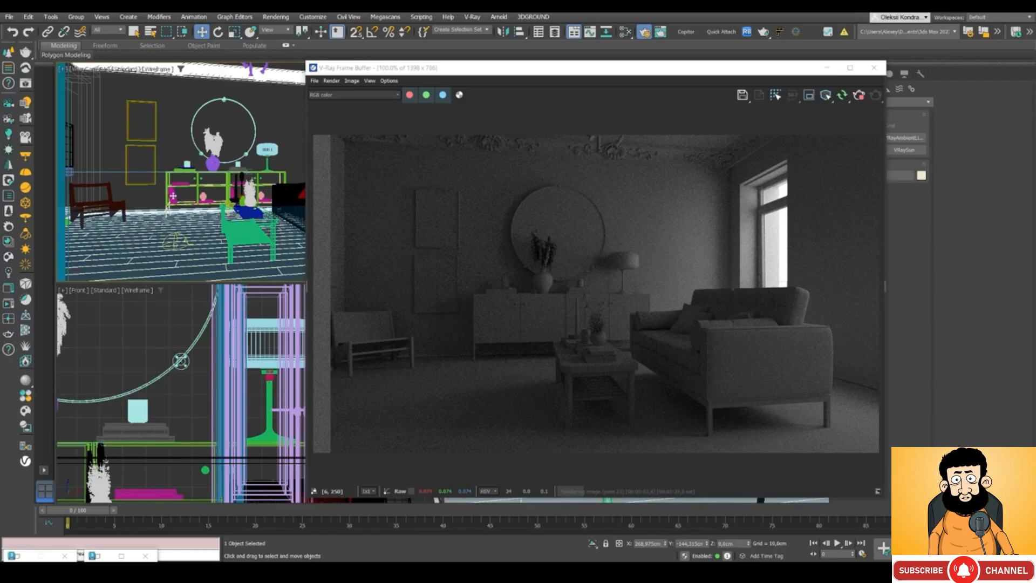
click(172, 137)
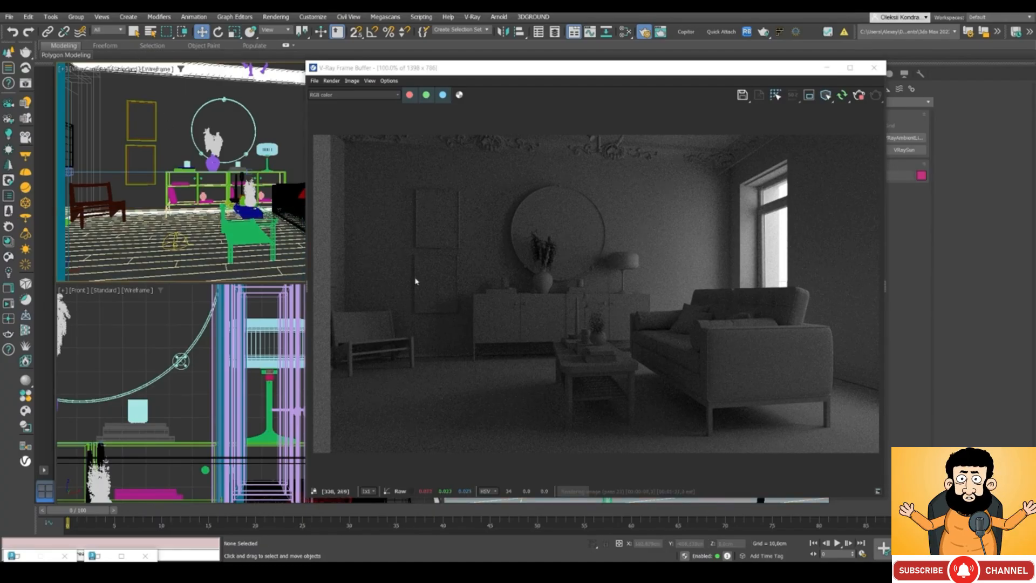
drag(537, 70, 527, 66)
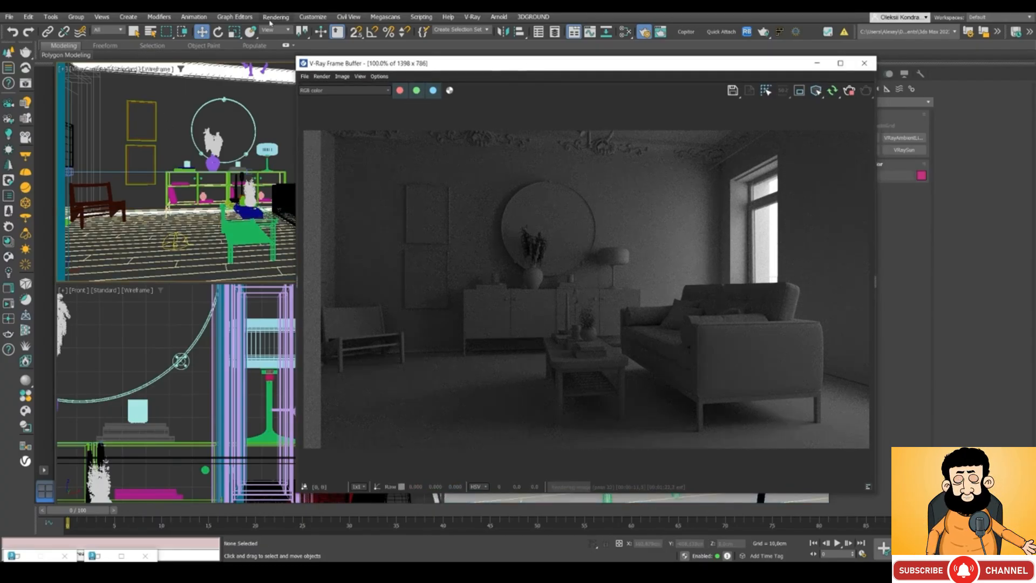
click(108, 29)
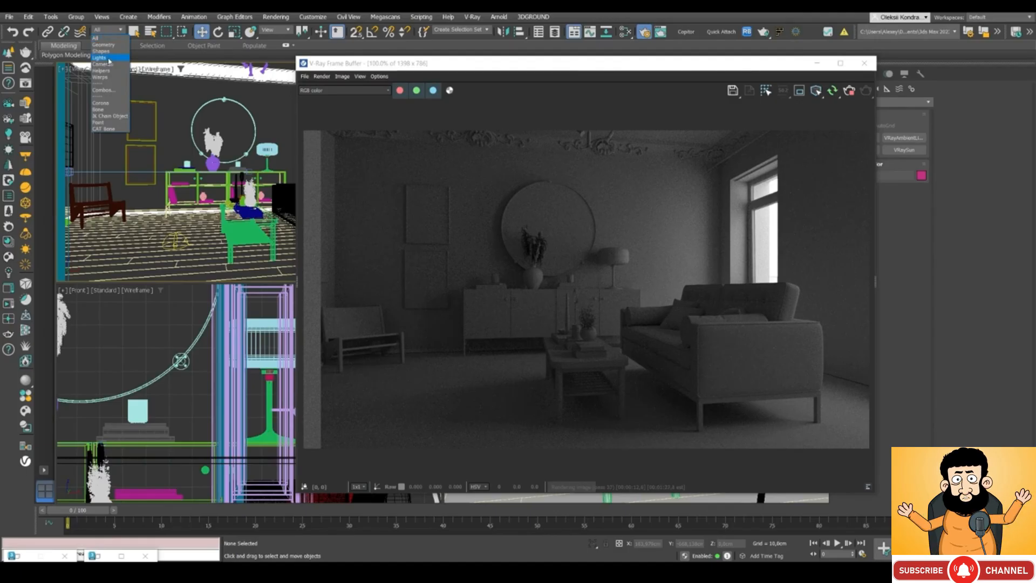
click(109, 58)
click(175, 239)
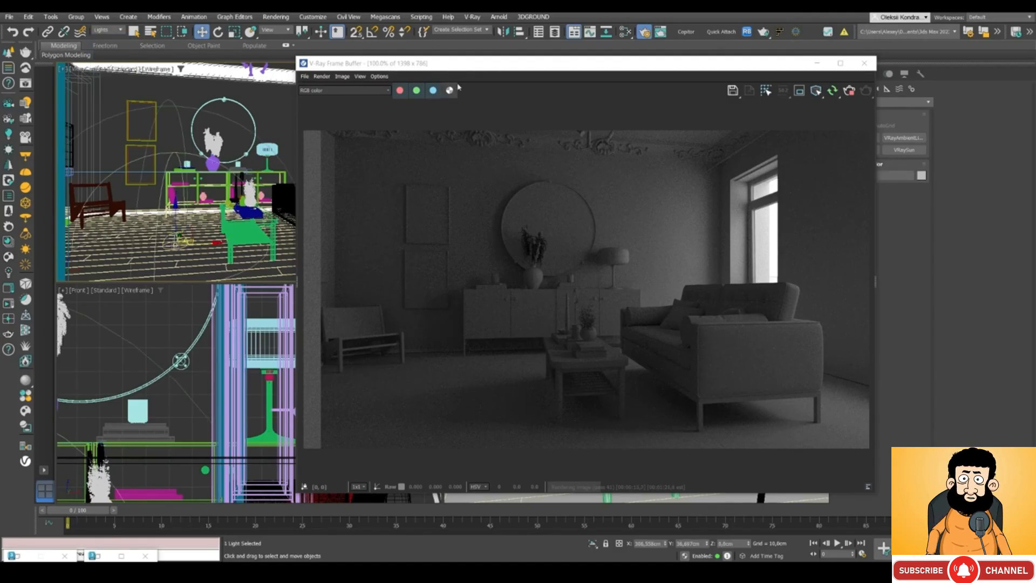
drag(465, 66, 396, 64)
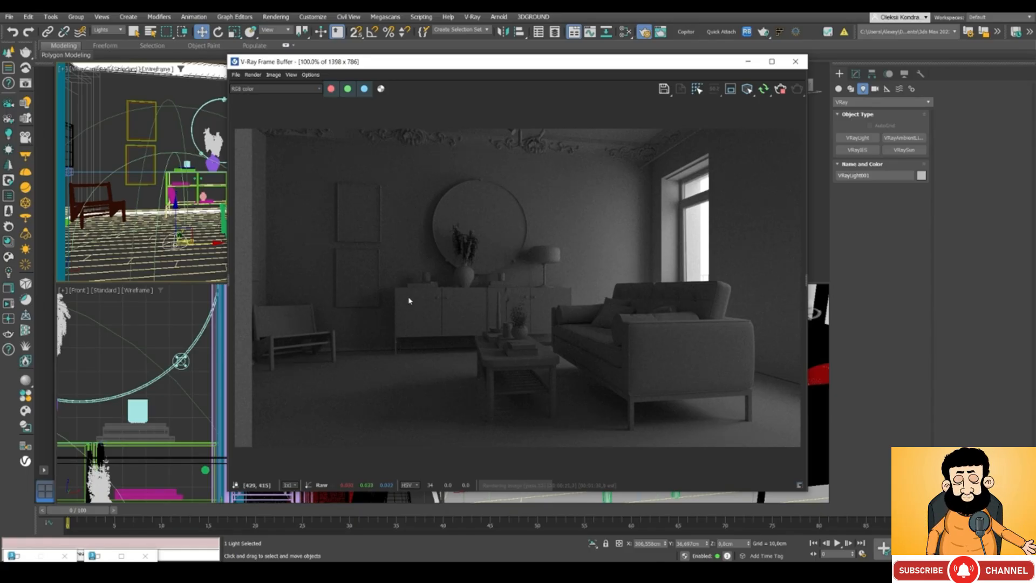
click(855, 73)
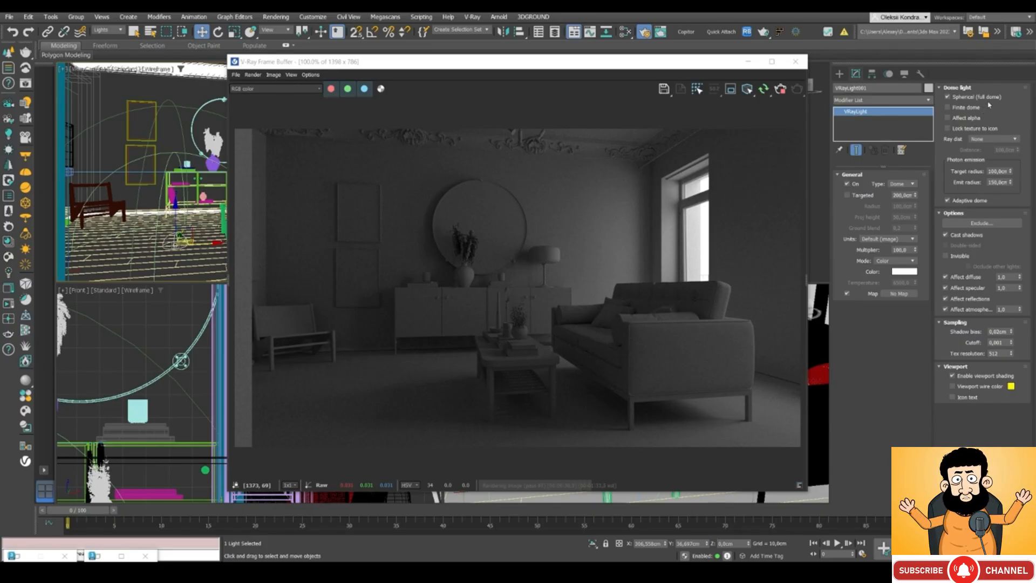
- Try the dome light with Spherical (full dome) off and with Finite dome on, restoring each option after its test
click(955, 98)
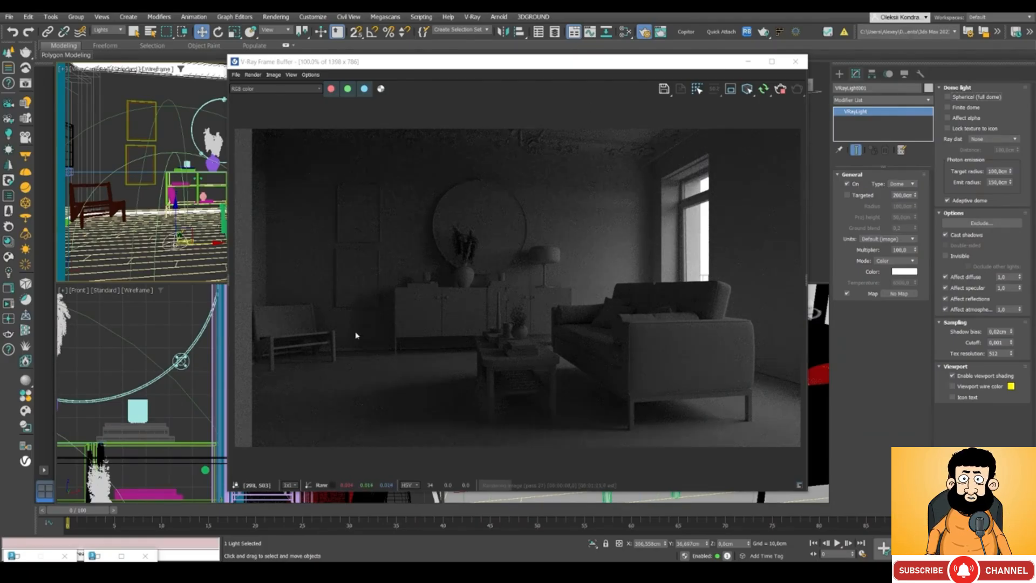
click(947, 97)
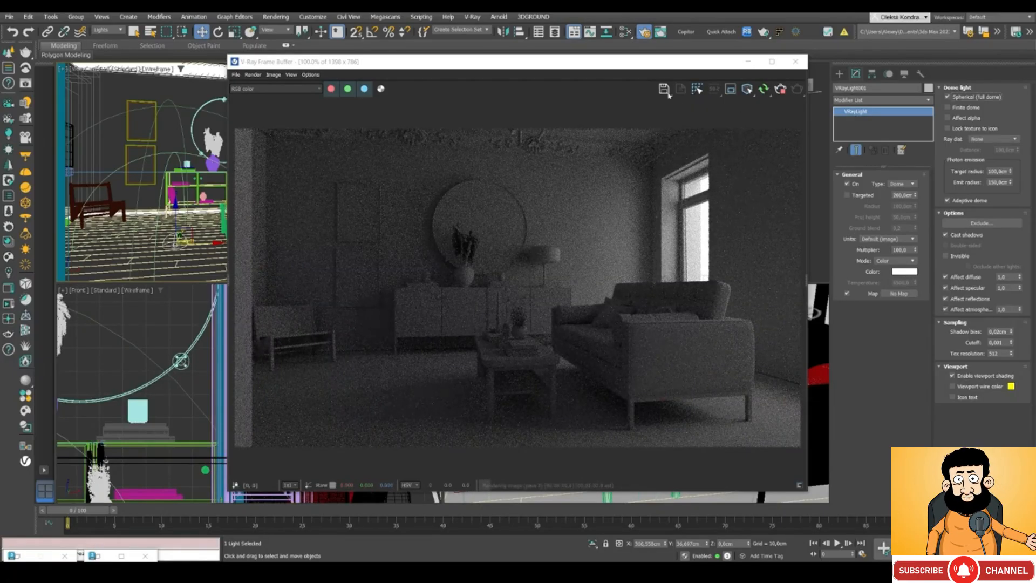
click(960, 108)
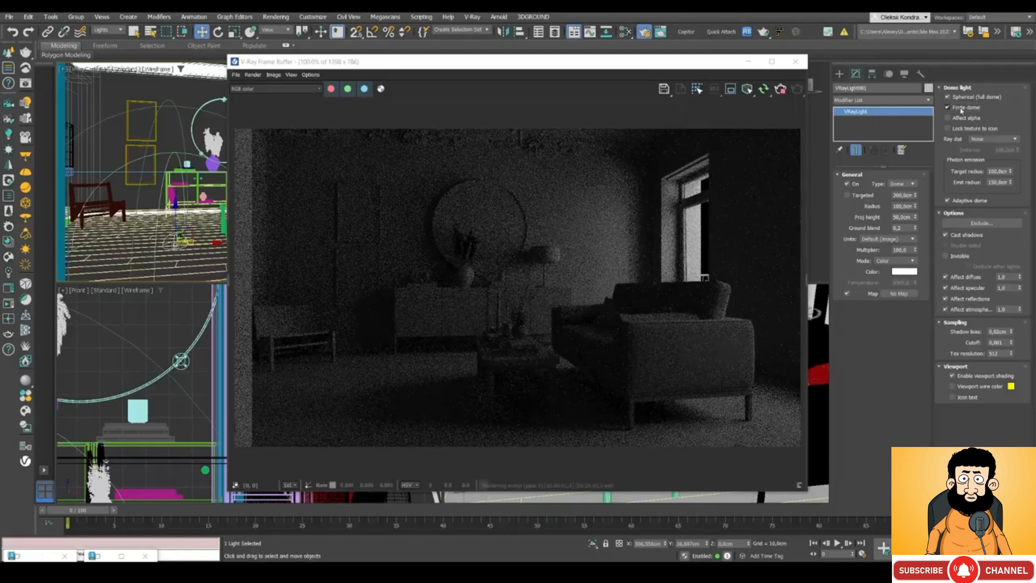
click(960, 109)
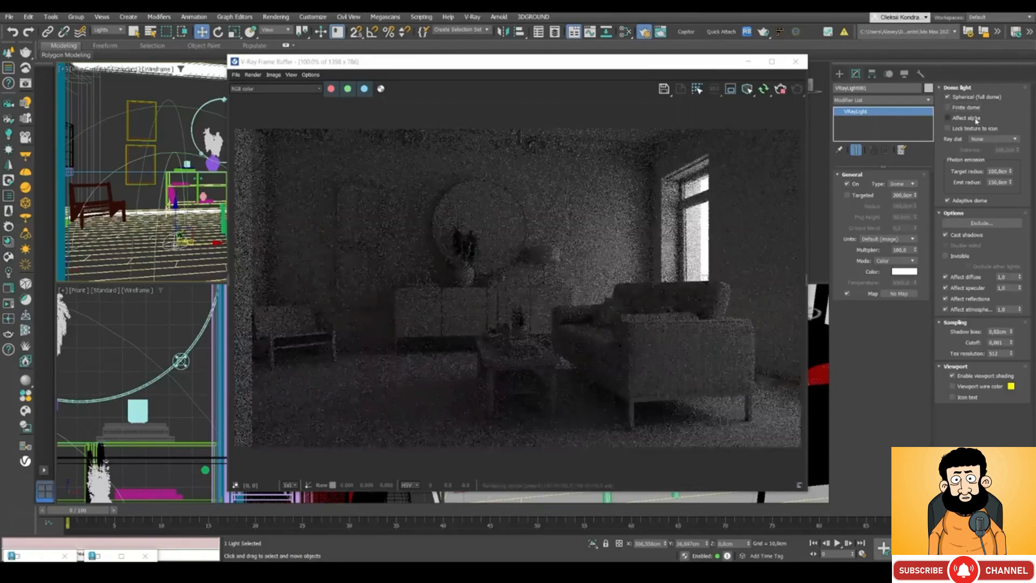
- Compare the dome light's Affect alpha option on and off in the Alpha channel, leaving it off and restoring the RGB color view
click(973, 118)
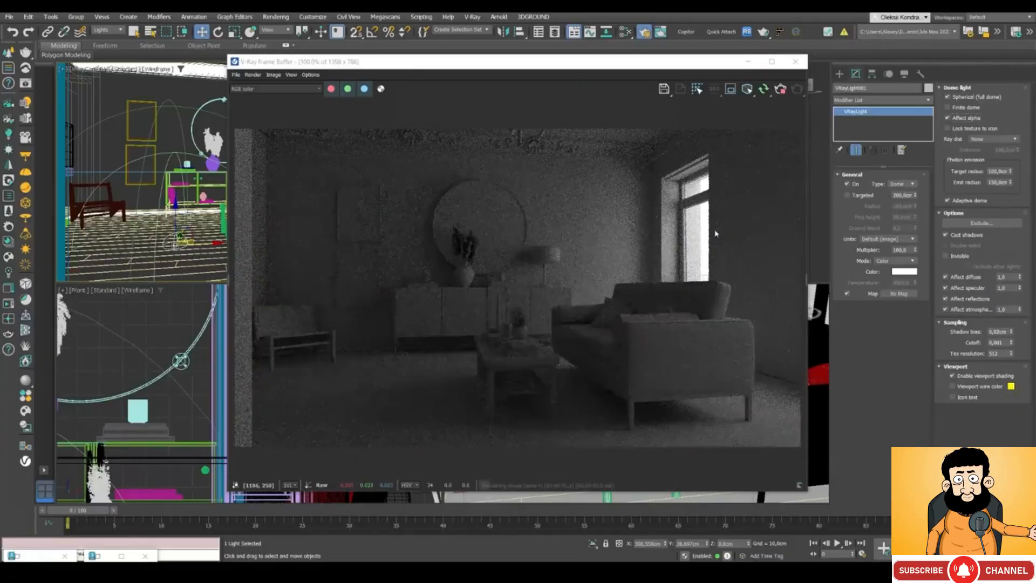
click(266, 89)
click(267, 107)
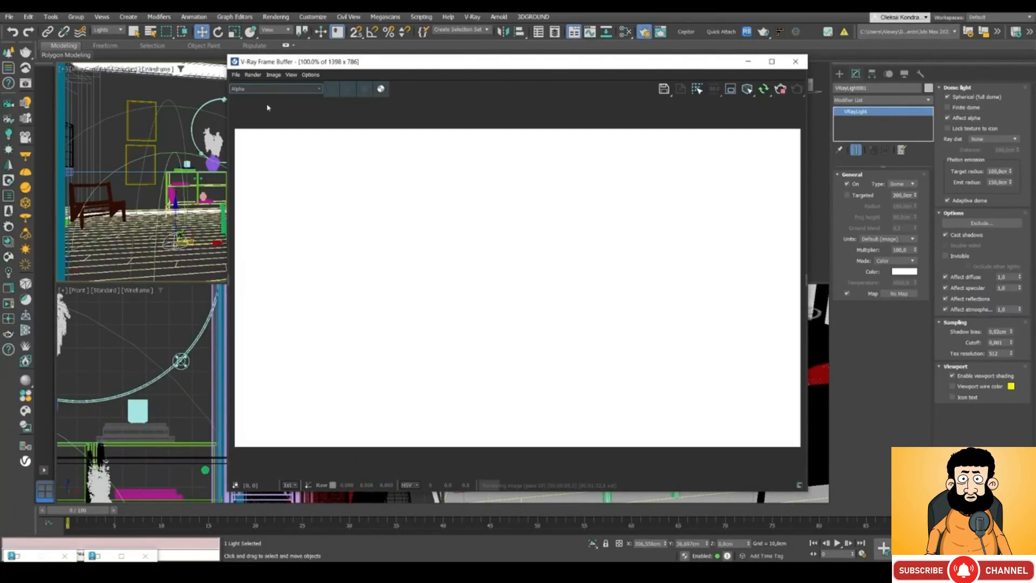
click(947, 118)
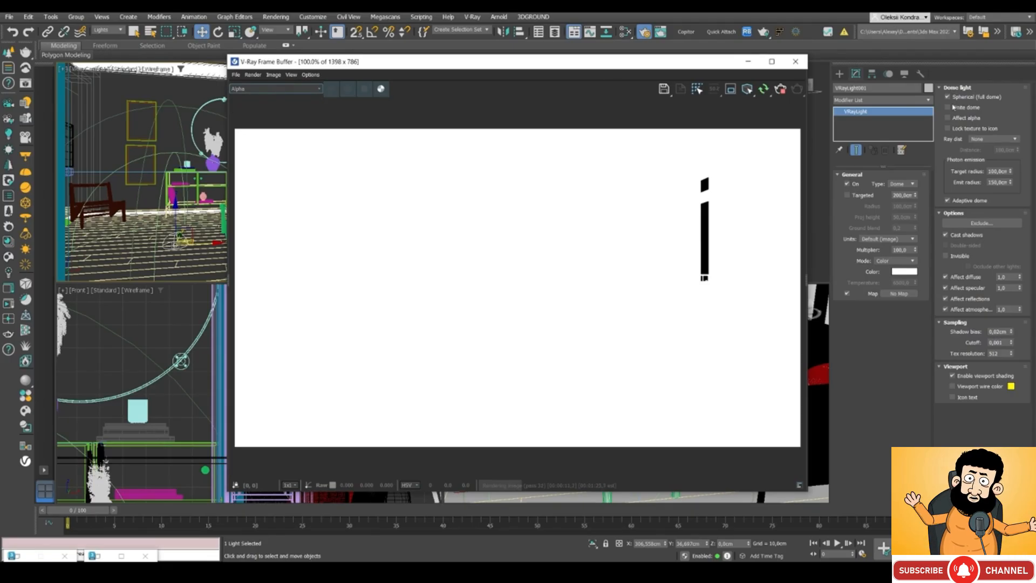
click(947, 118)
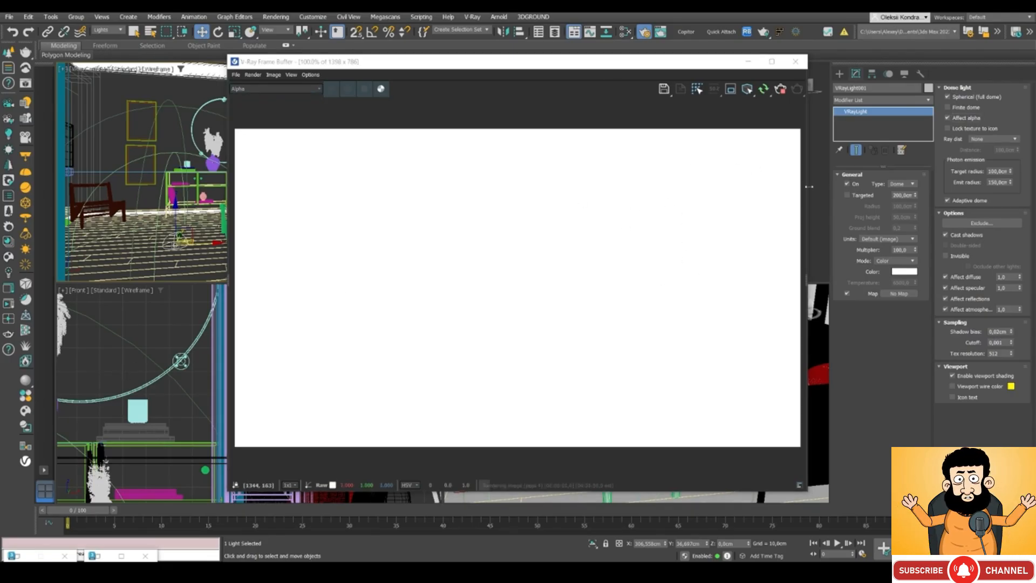
click(946, 118)
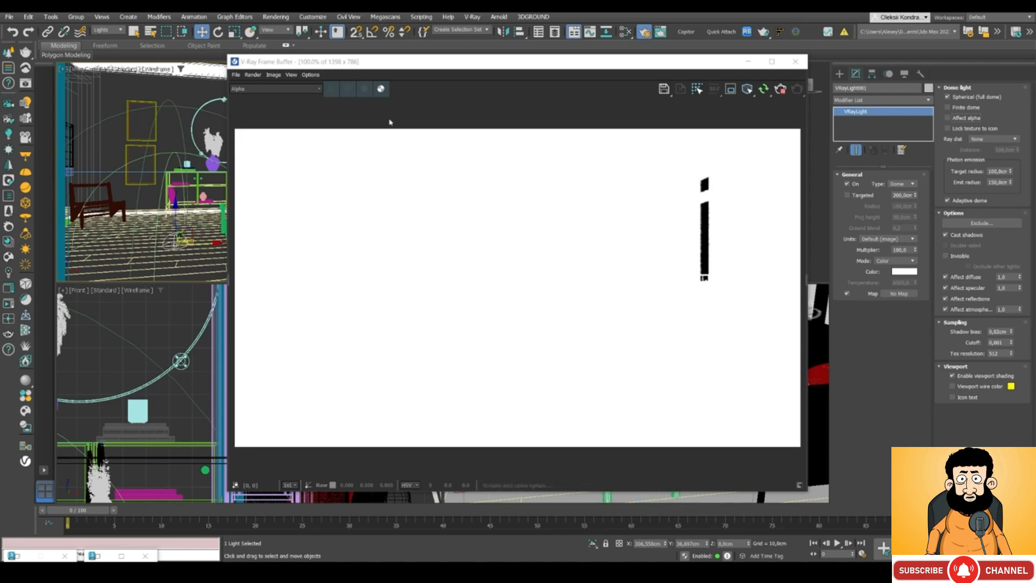
click(259, 88)
click(253, 100)
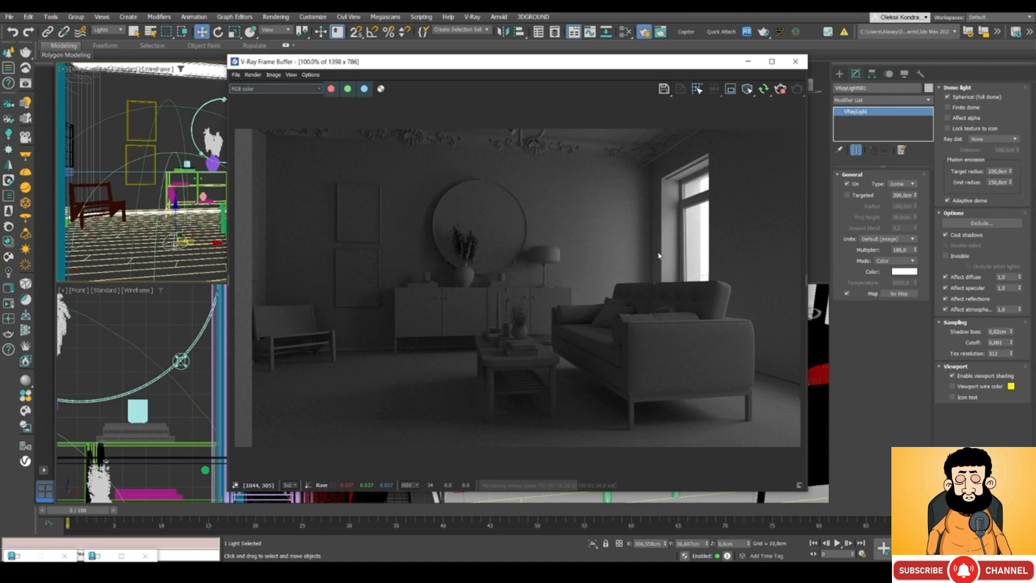
- Raise the dome light's photon emission radii to about 617.5 cm for Emit radius and about 267 cm for Target radius
click(994, 139)
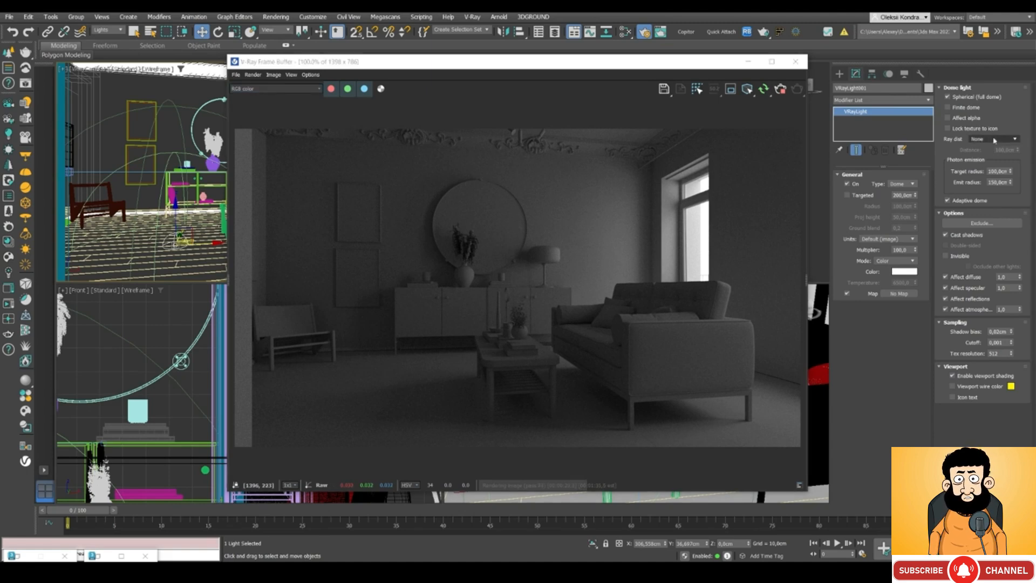
click(994, 139)
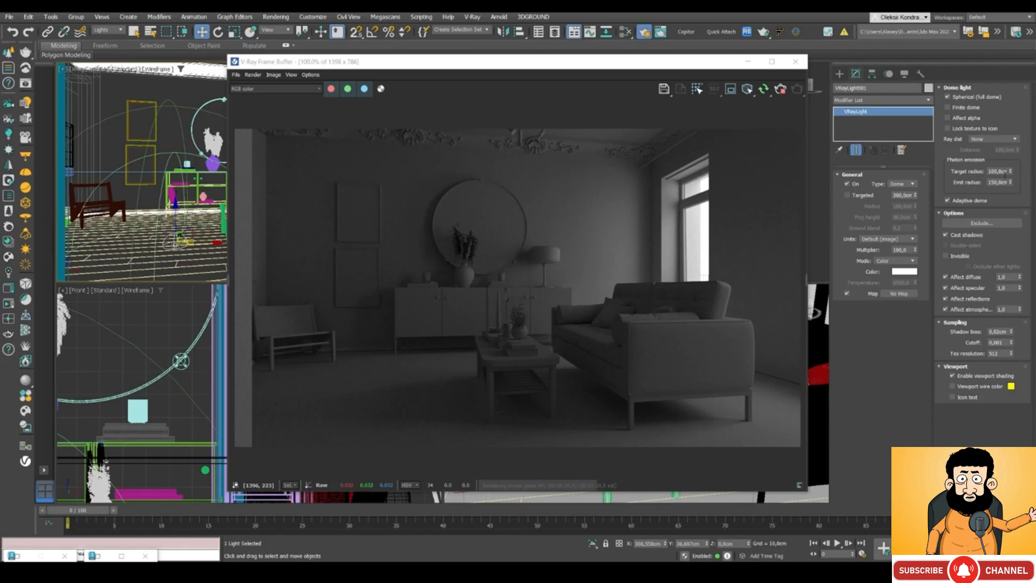
drag(1012, 184, 1026, 12)
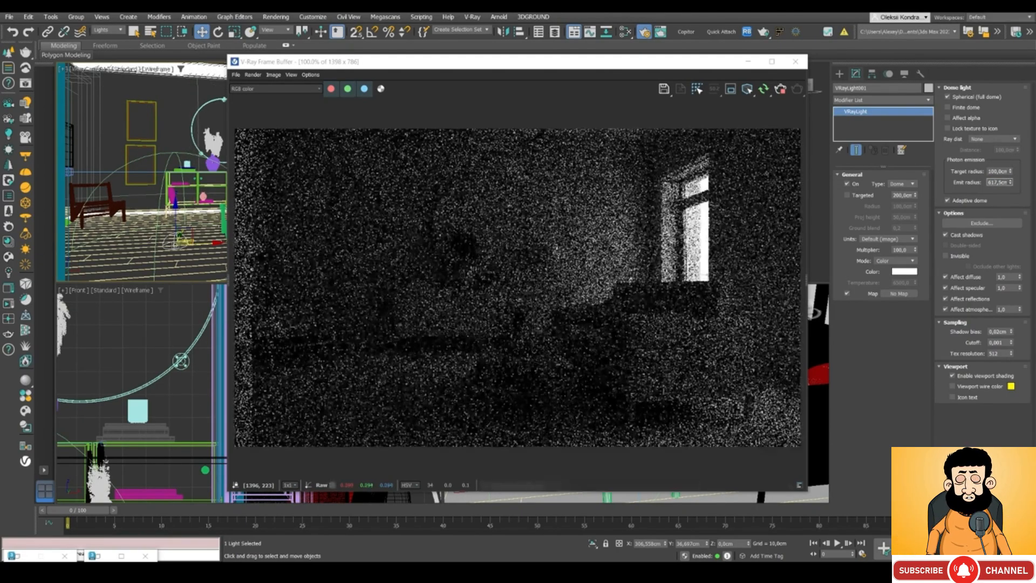
drag(1012, 173, 1014, 116)
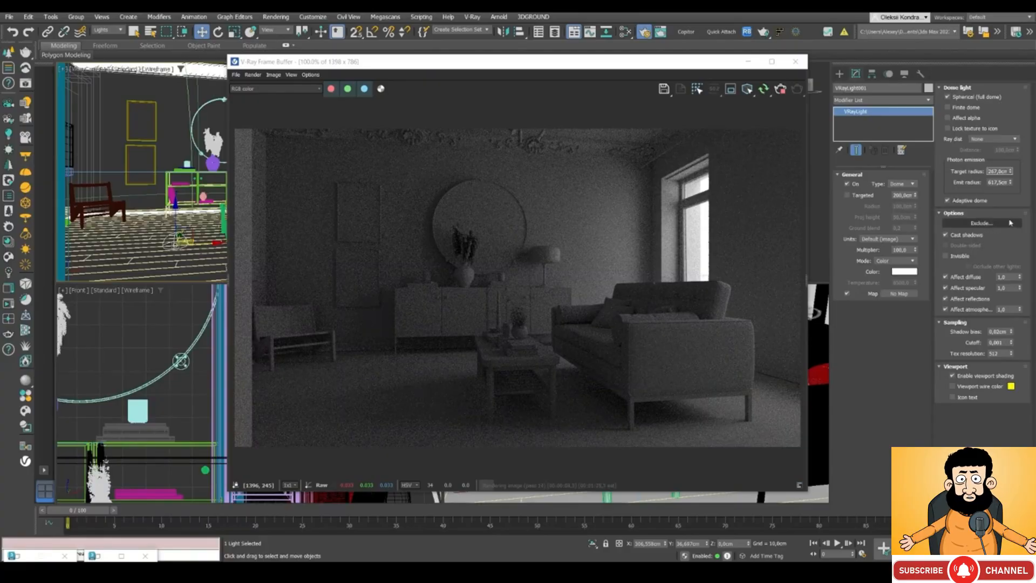
- Try the dome light with Invisible on, inspect the window opening in the render, and turn the option off again
click(945, 235)
click(954, 257)
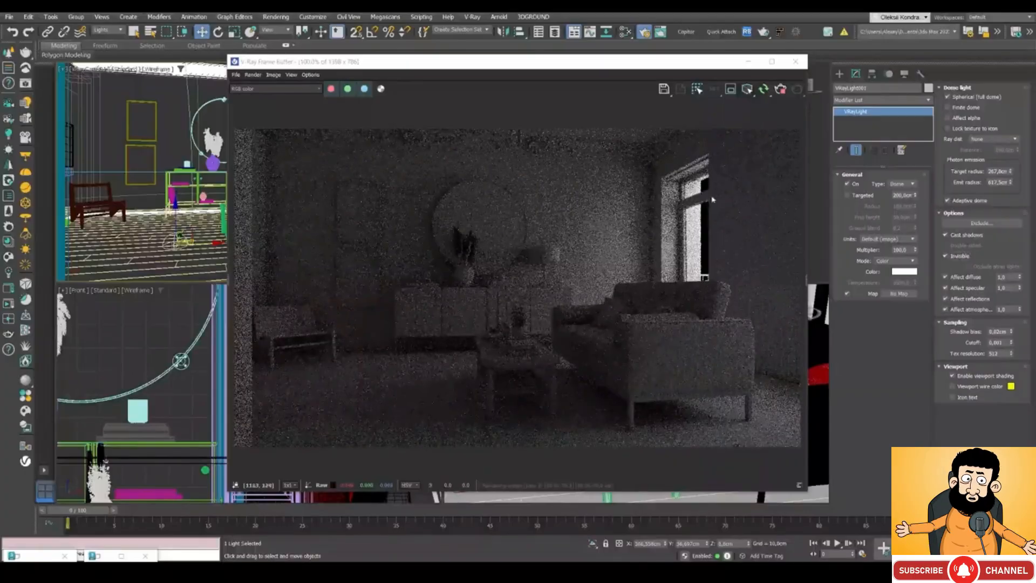
scroll(669, 189, up, 2)
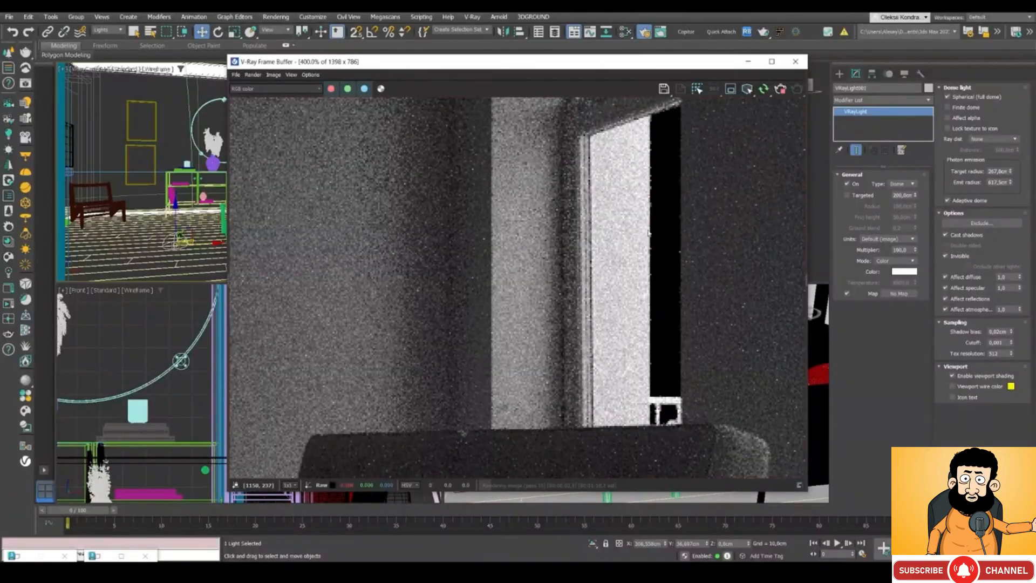
scroll(650, 204, down, 2)
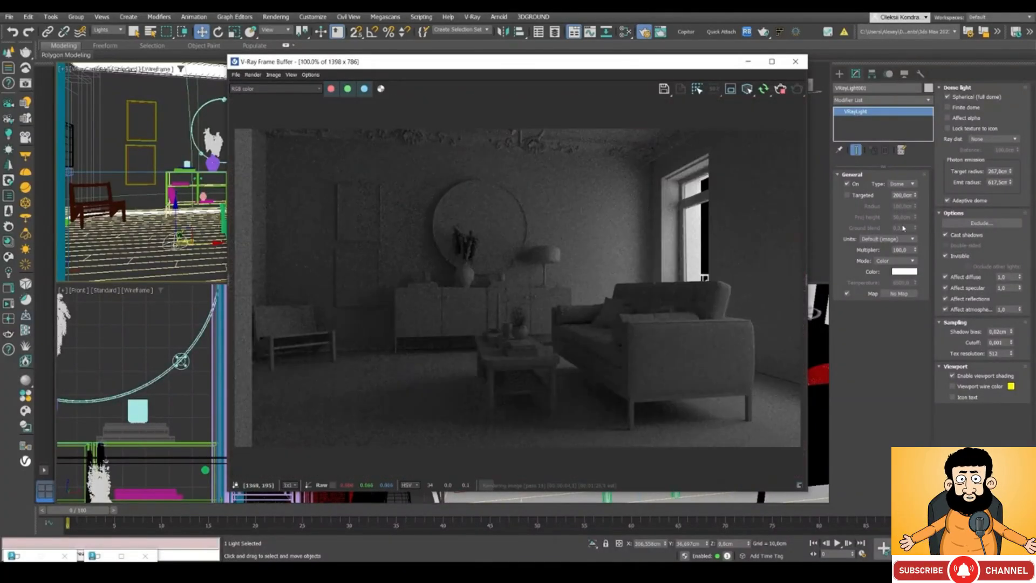
click(945, 256)
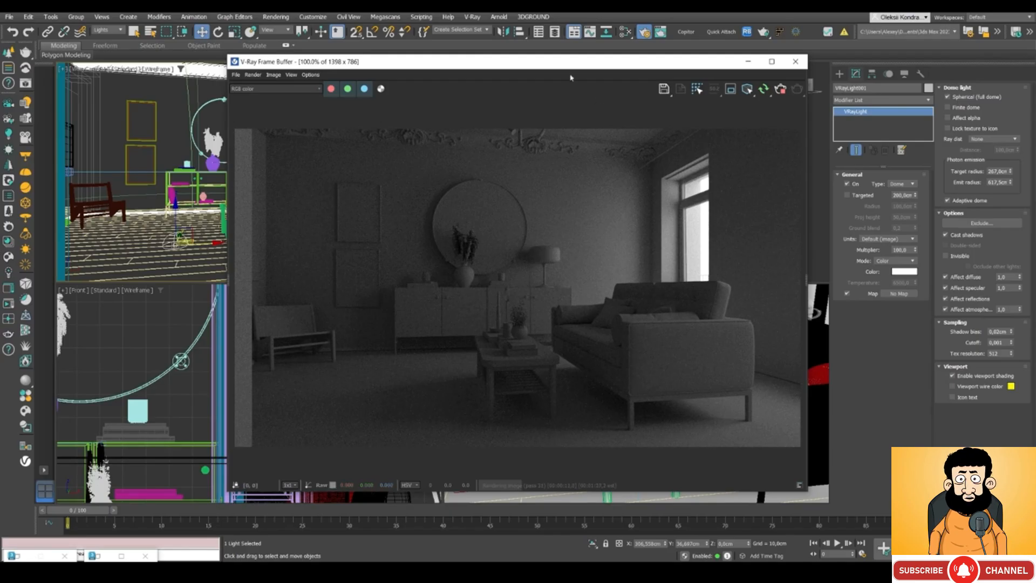
drag(563, 67, 575, 78)
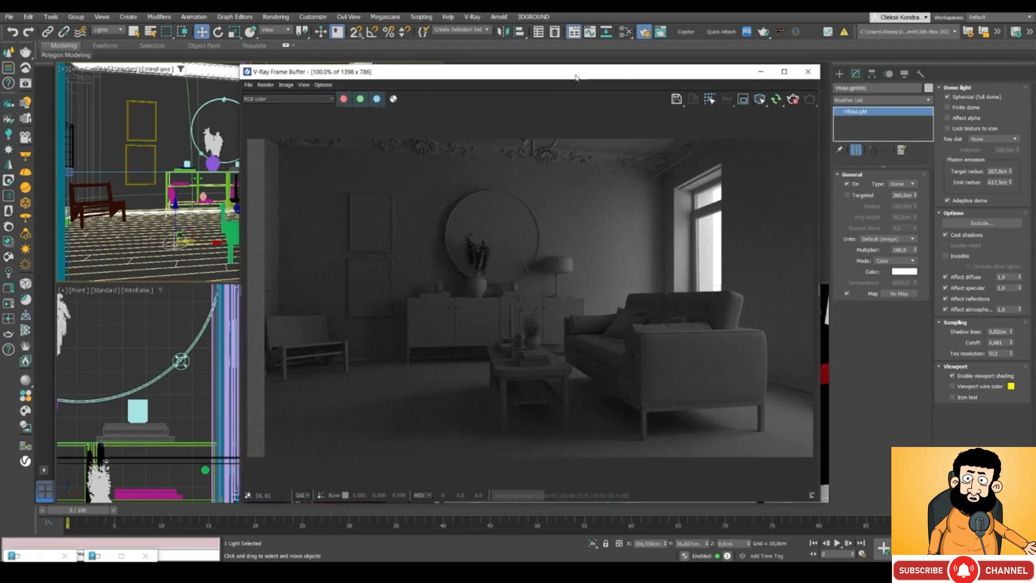